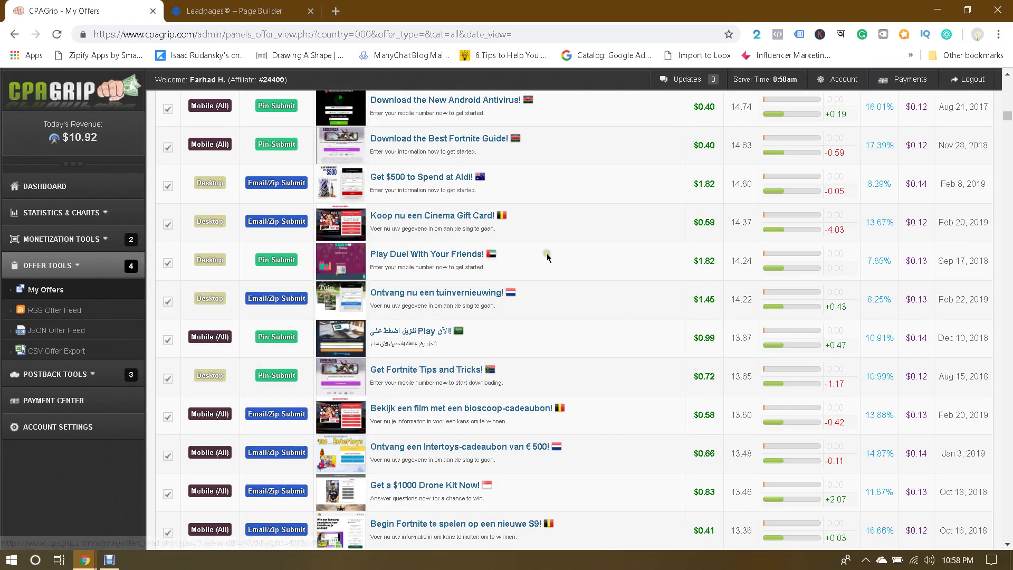
Step: Browse the My Offers list and search the page for "laden"
scroll(547, 254, down, 3)
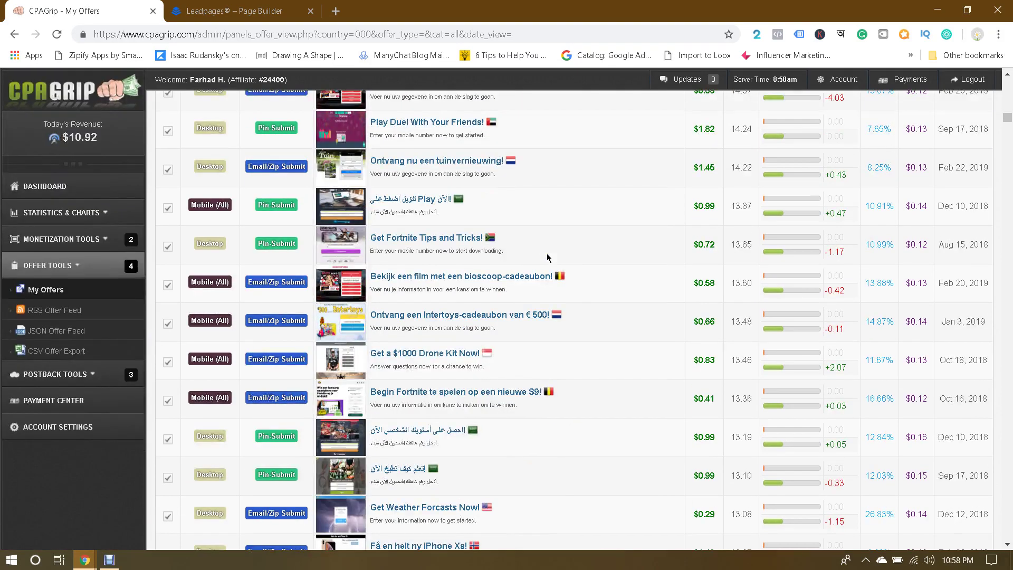
scroll(547, 254, down, 1)
scroll(596, 266, down, 2)
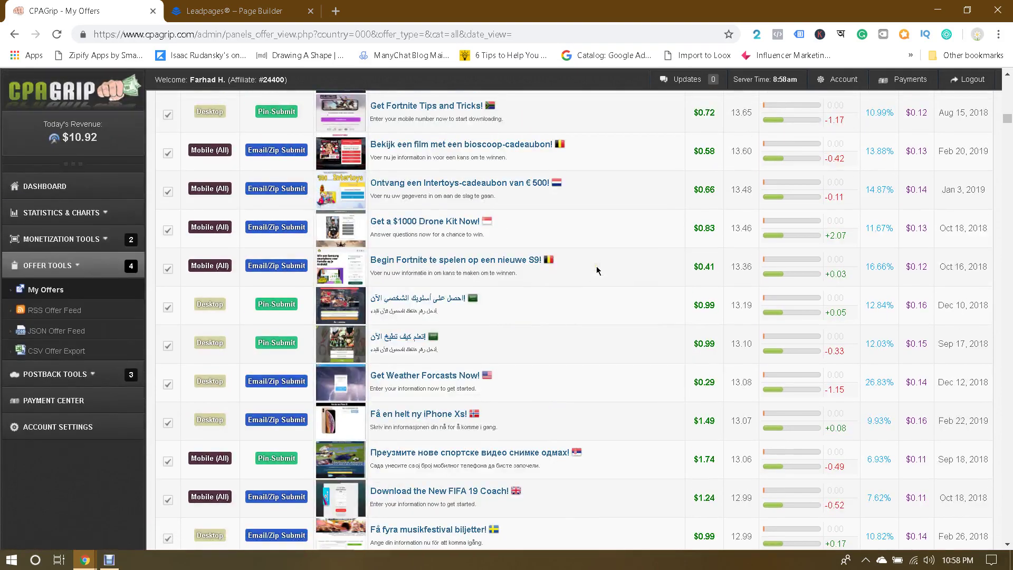
scroll(596, 266, up, 20)
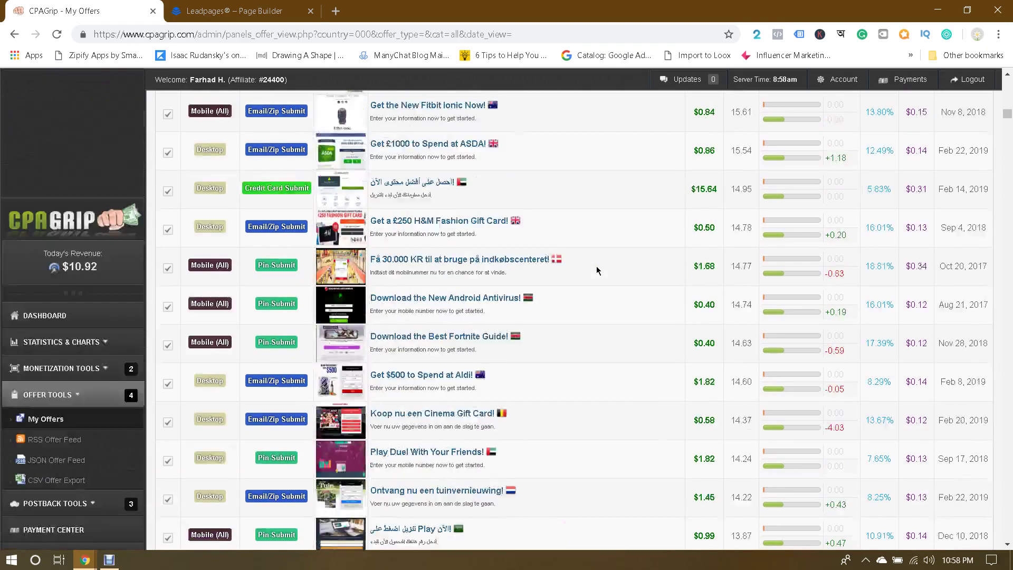
scroll(597, 266, up, 8)
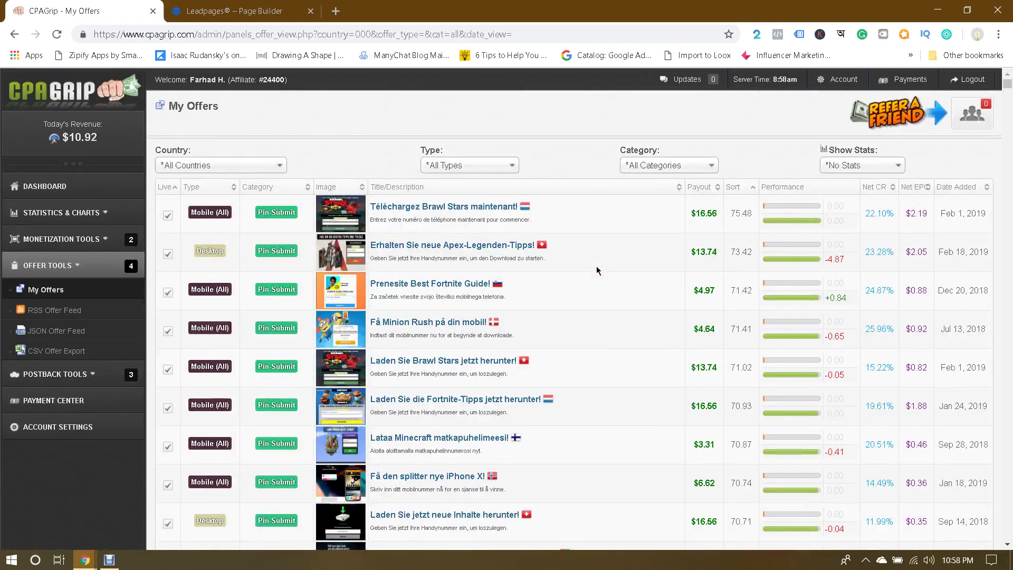
key(ctrl+f)
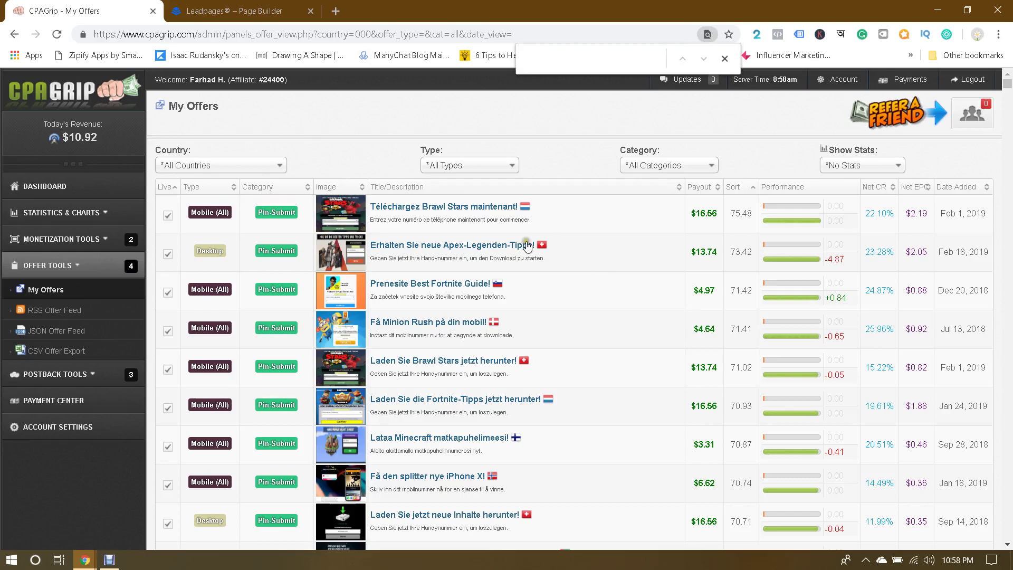
text(laden)
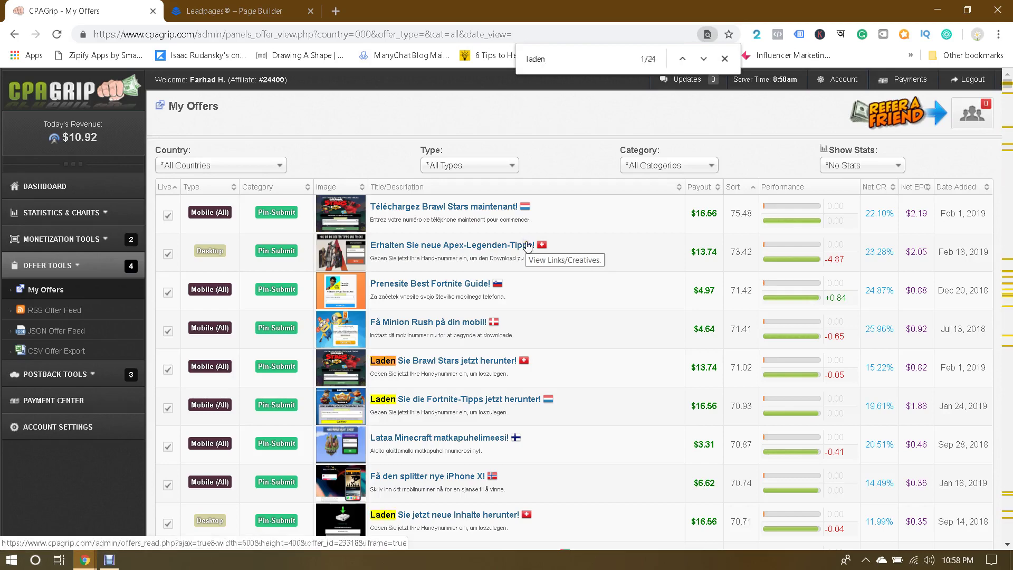
Step: Copy "Sie neue APEX" from the Leadpages headline and extend the CPAGrip page search to "laden Sie neue APEX"
click(238, 10)
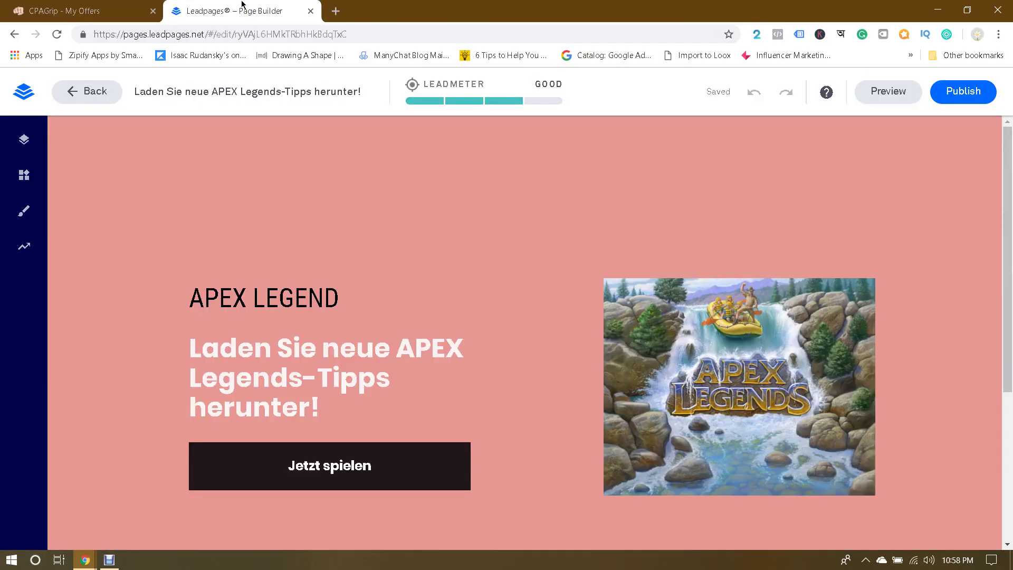
drag(284, 348, 469, 351)
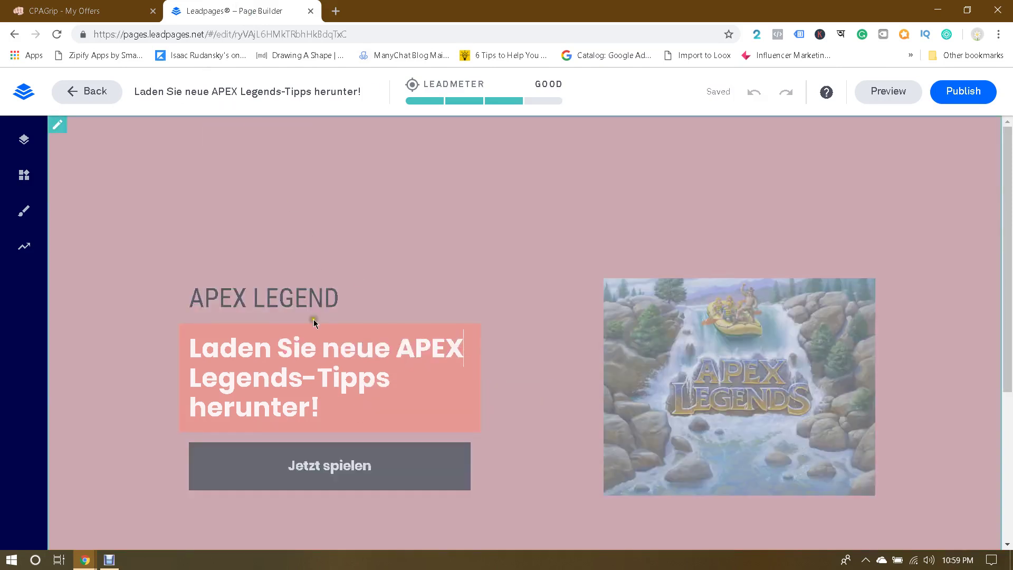
drag(284, 348, 462, 349)
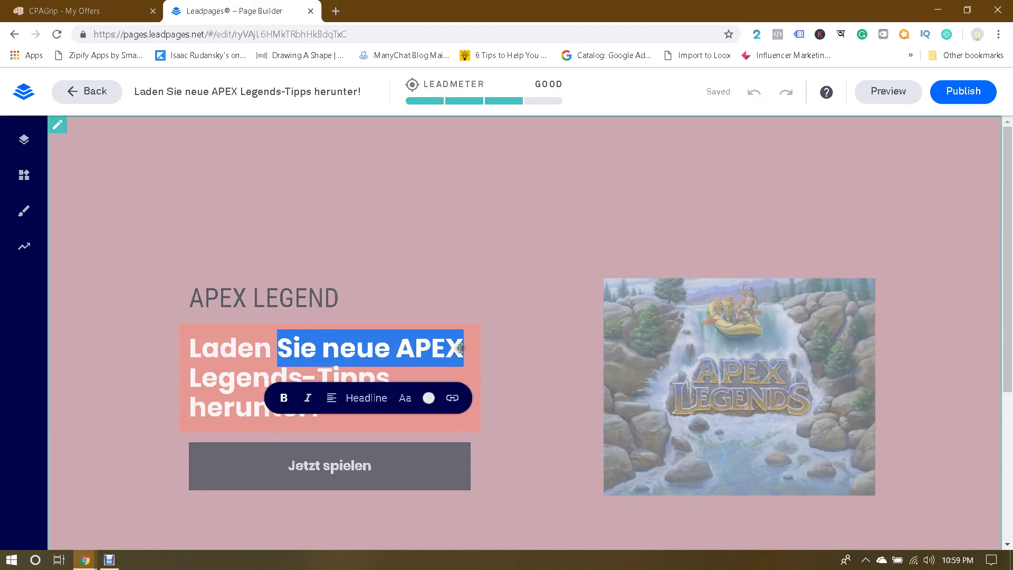
click(79, 11)
text(Sie neue APEX)
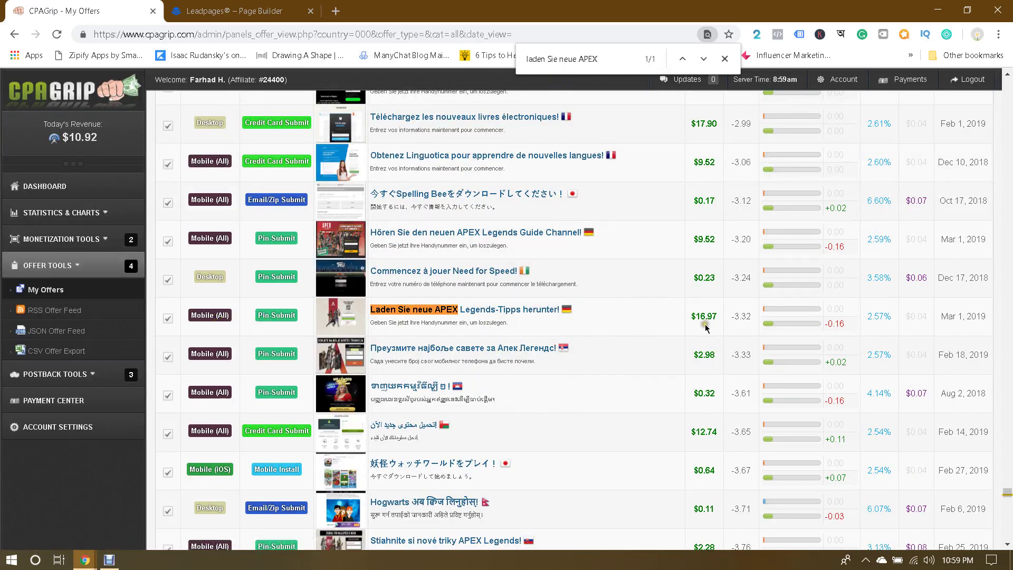
Step: Open the details of the "Laden Sie neue APEX Legends-Tipps herunter!" offer and compare them with the Leadpages headings
click(502, 312)
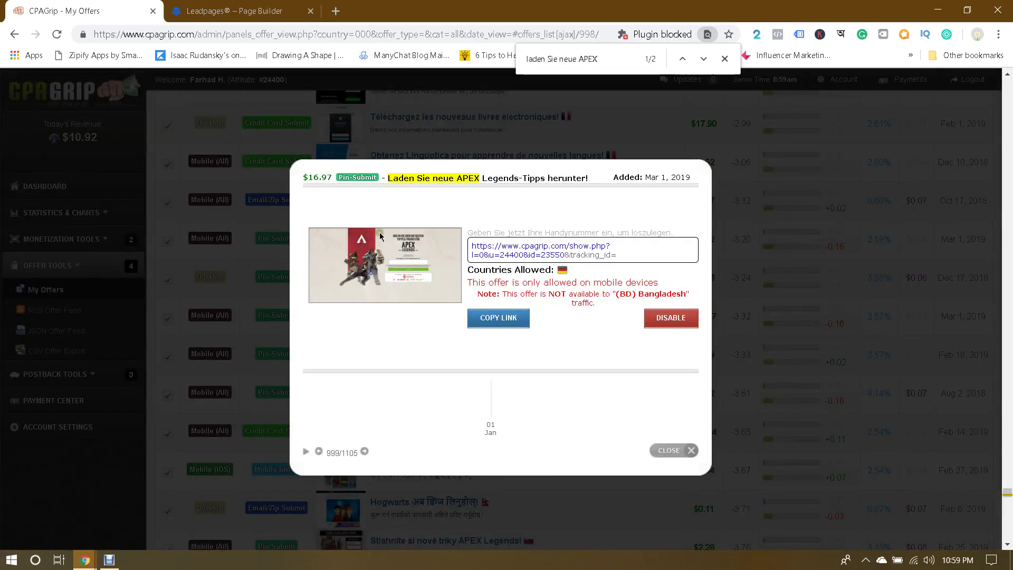
click(238, 11)
click(332, 184)
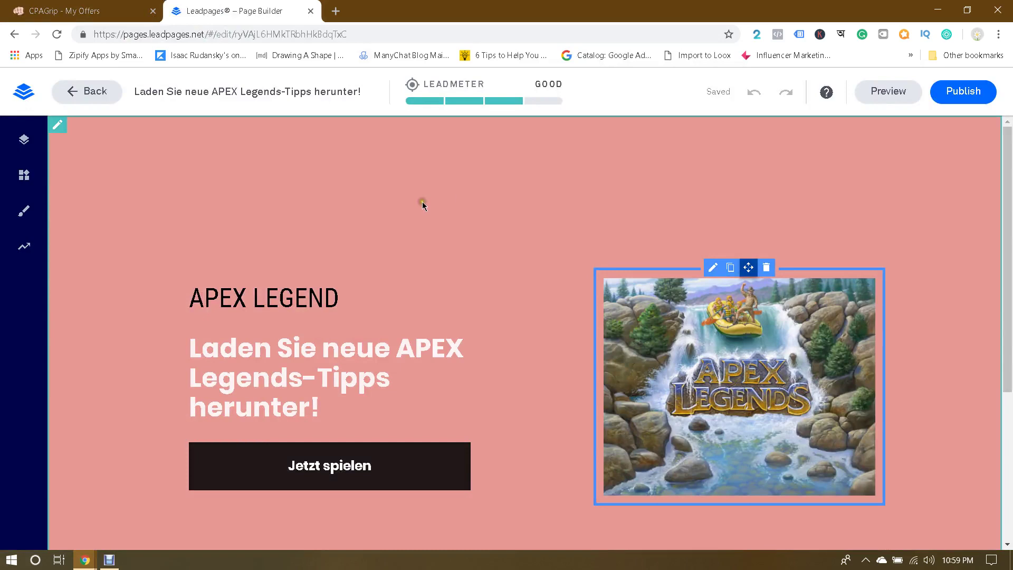
click(274, 300)
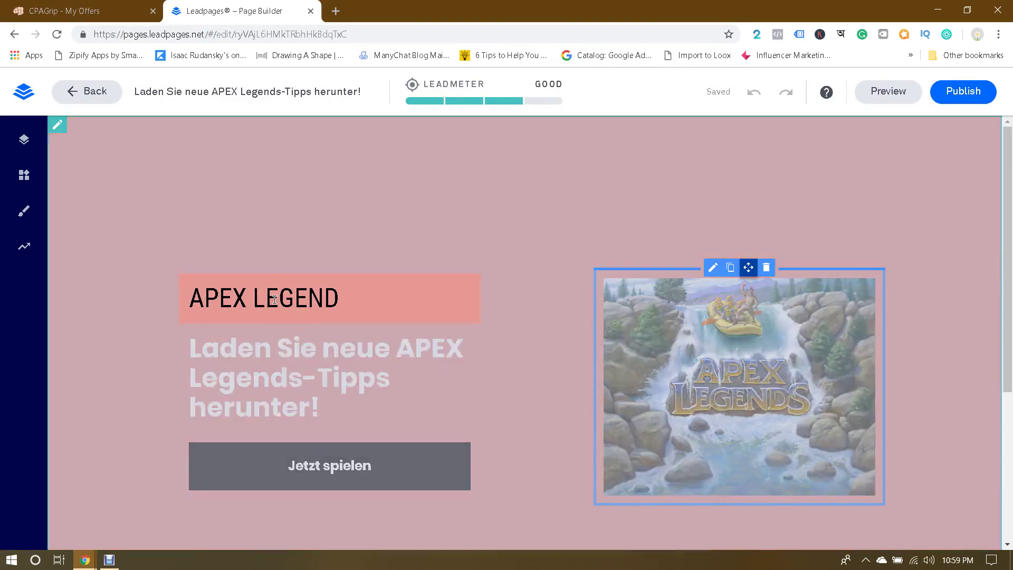
click(82, 10)
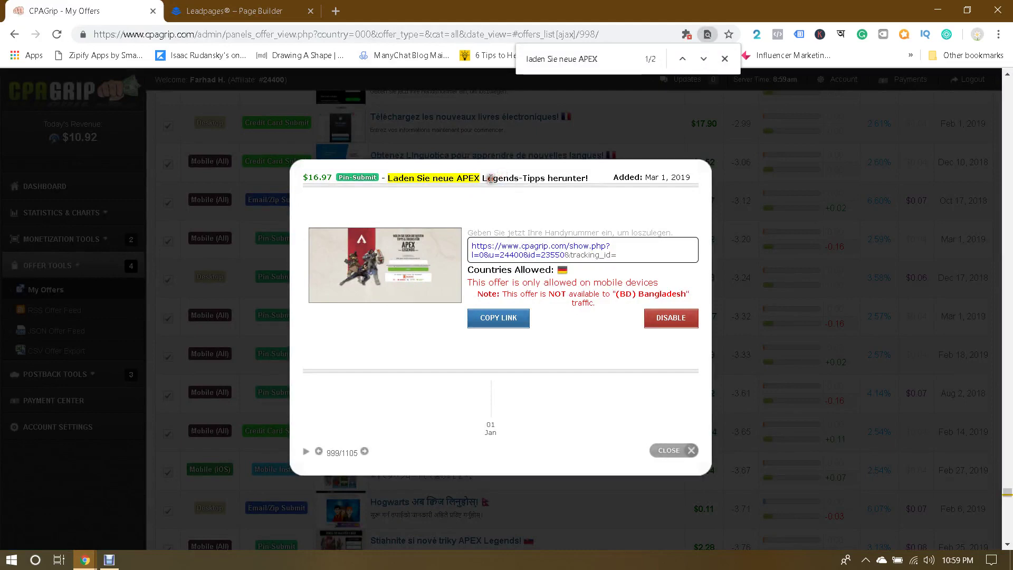
click(275, 12)
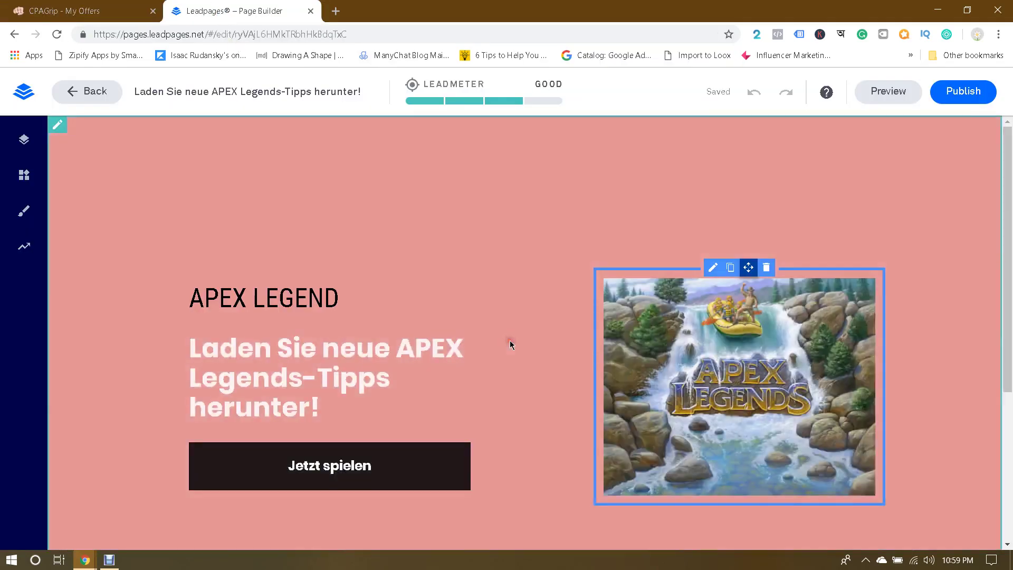
key(ctrl+shift+Tab)
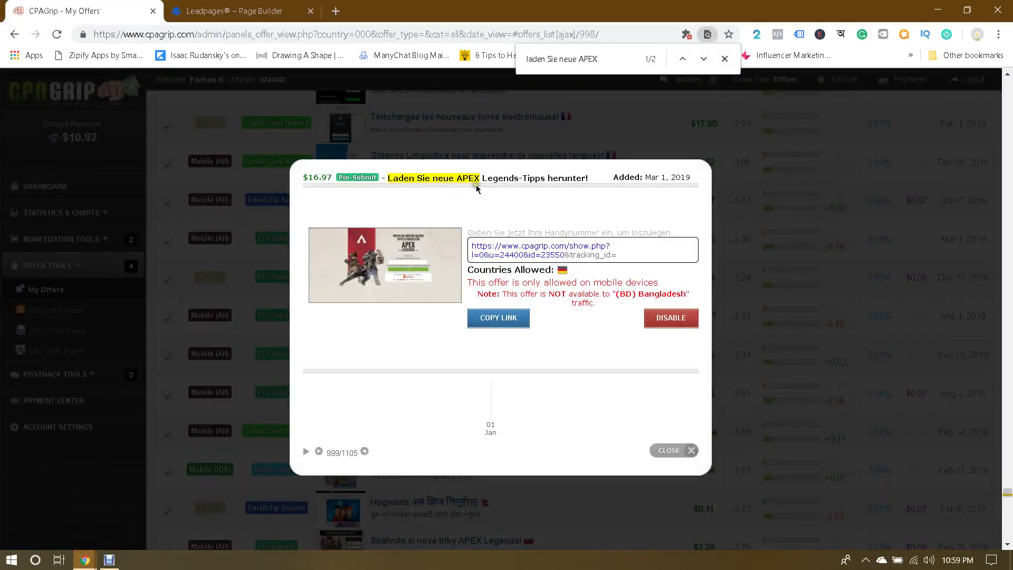
Step: Copy the full offer title "Laden Sie neue APEX Legends-Tipps herunter!" from its details and close the page search
drag(592, 177, 389, 178)
key(ctrl+c)
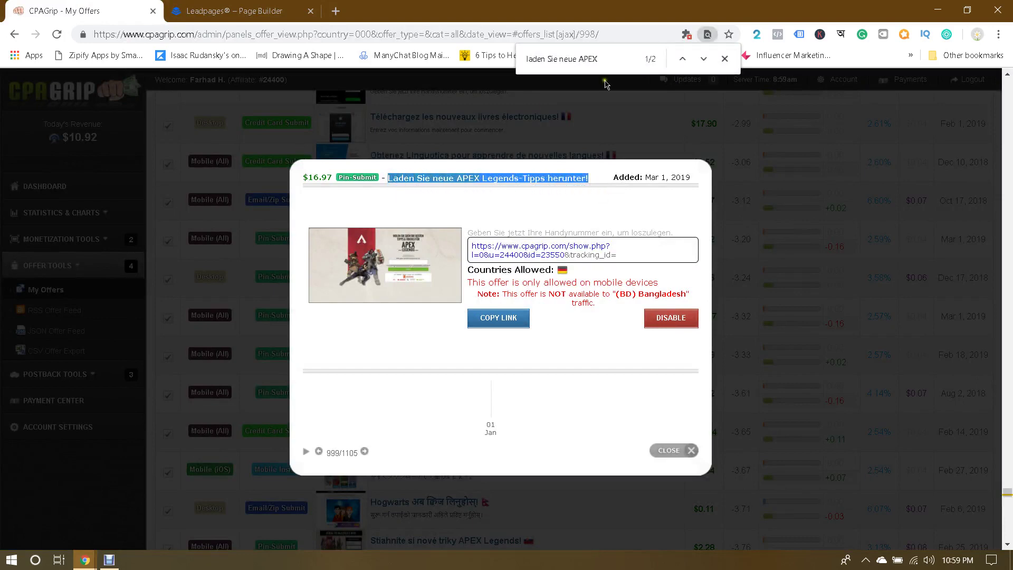
click(725, 58)
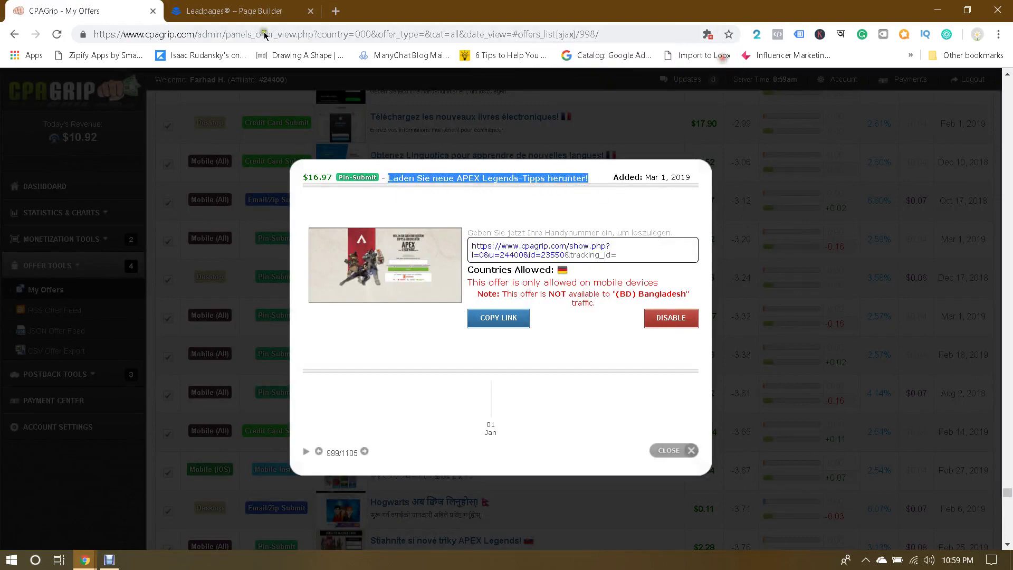
Step: Open Google Translate in a new tab and translate the copied German title into English
click(337, 12)
text(tr)
key(Return)
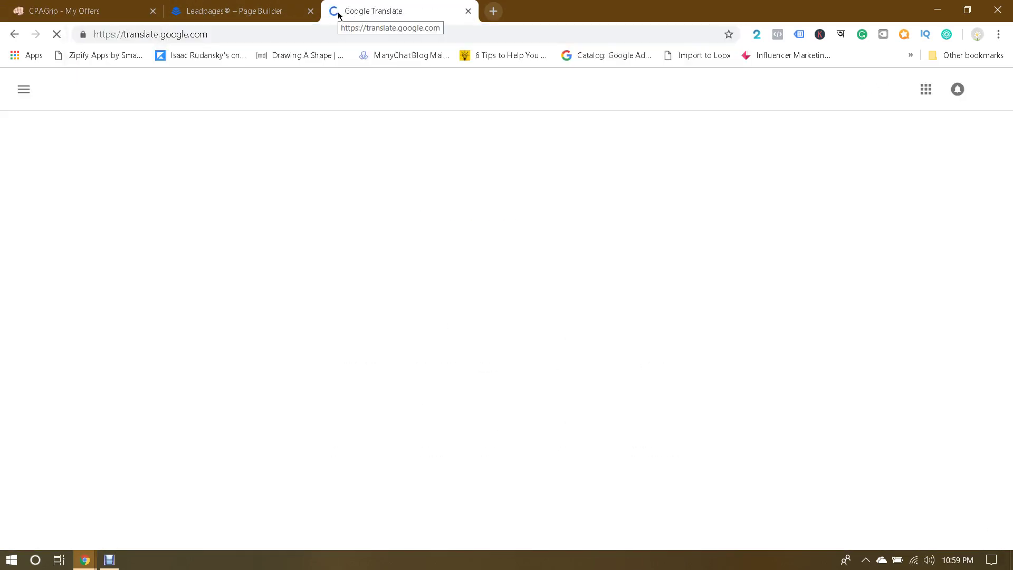
key(ctrl+v)
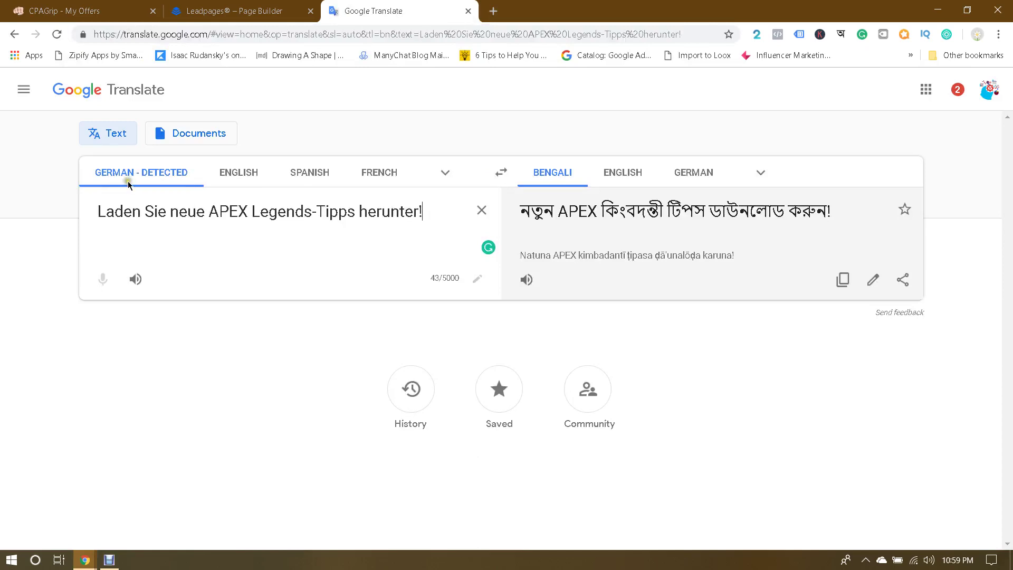
click(624, 175)
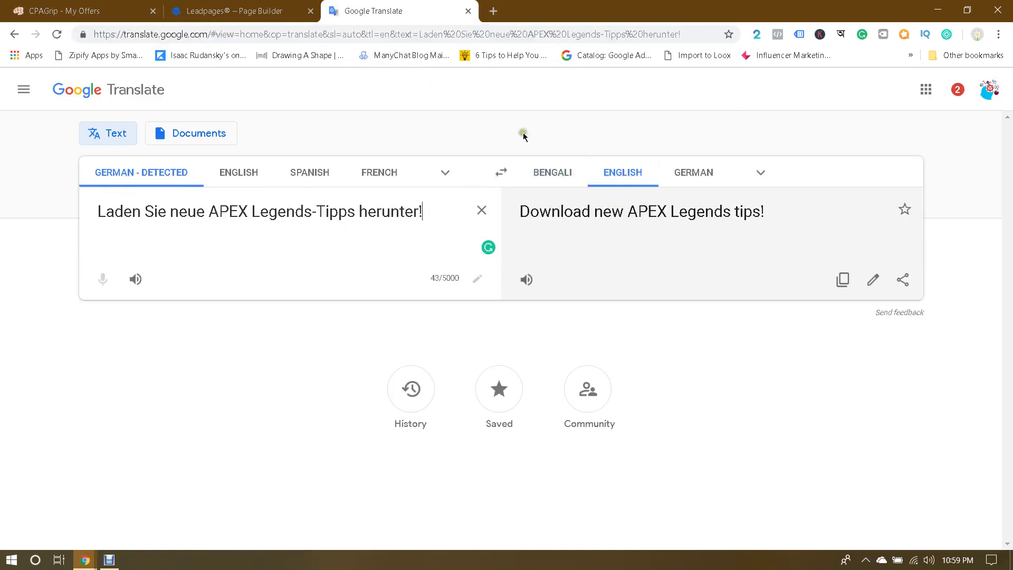
Step: Return to the CPAGrip offer details and select the offer's full tracking link
click(106, 10)
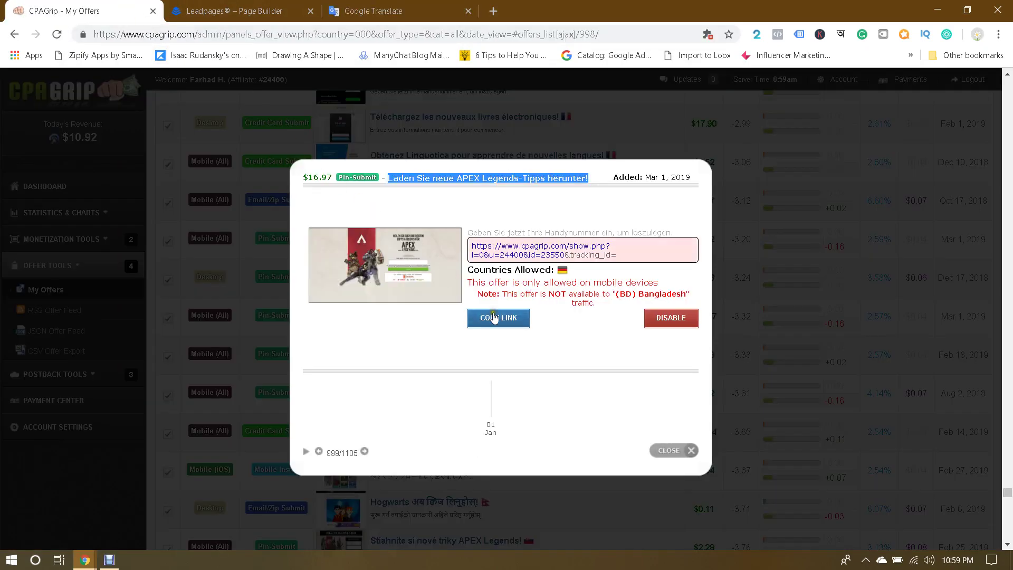
click(264, 8)
click(52, 8)
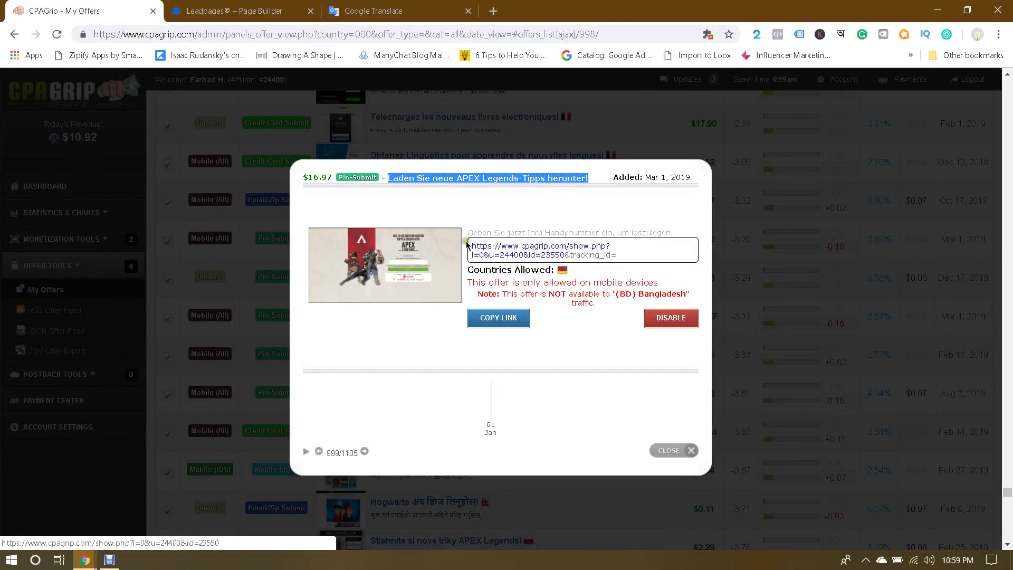
drag(469, 244, 625, 257)
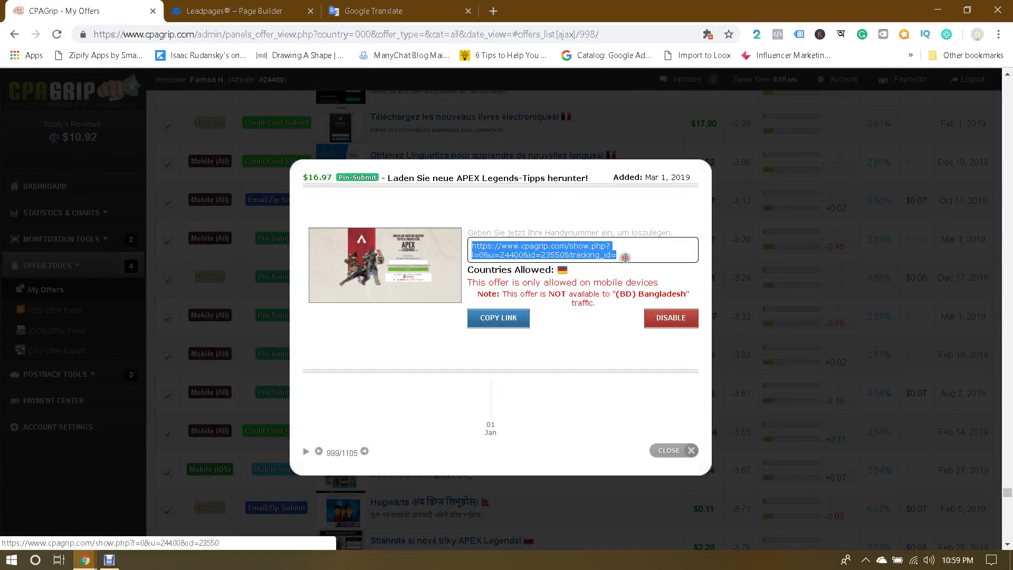
Step: Switch to Leadpages, open the link settings of the "Jetzt spielen" button and view its external URL
click(237, 11)
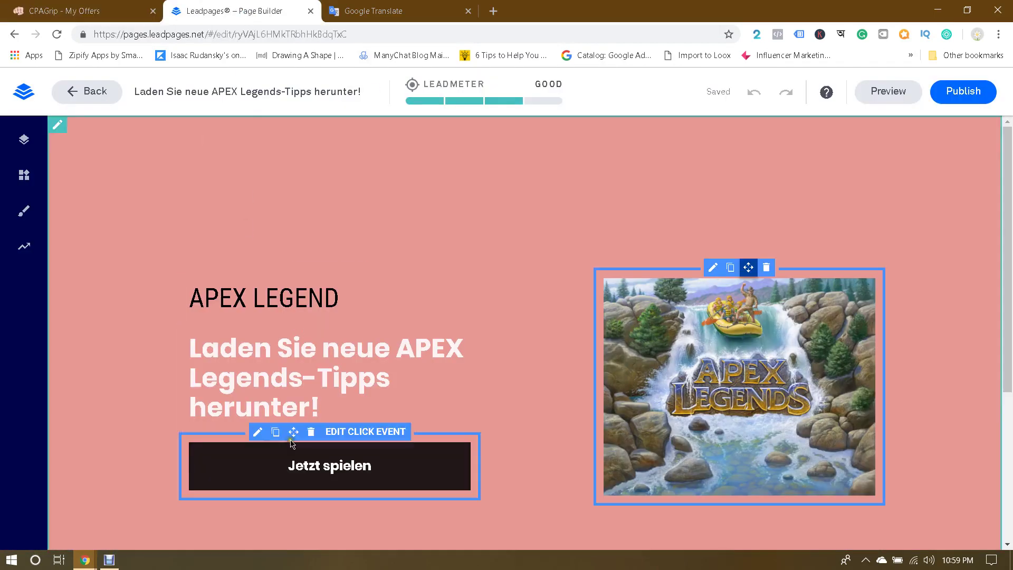
scroll(480, 400, down, 3)
click(400, 332)
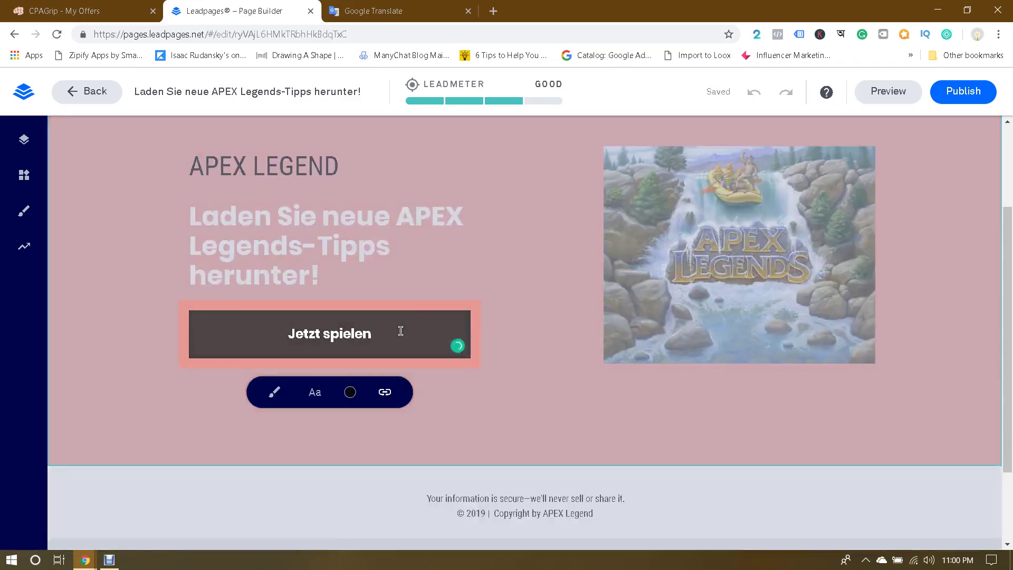
click(385, 393)
scroll(457, 393, down, 2)
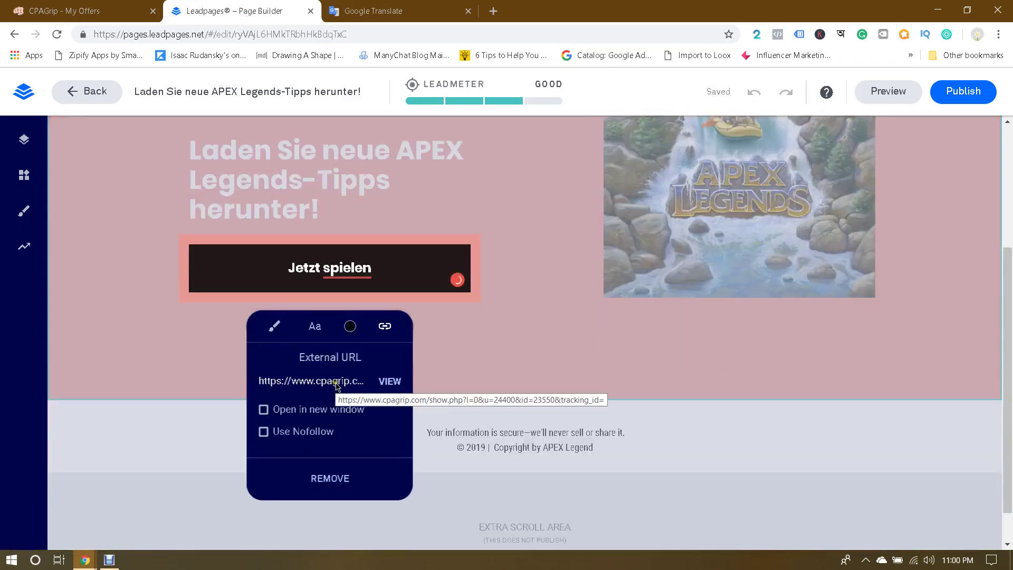
click(390, 381)
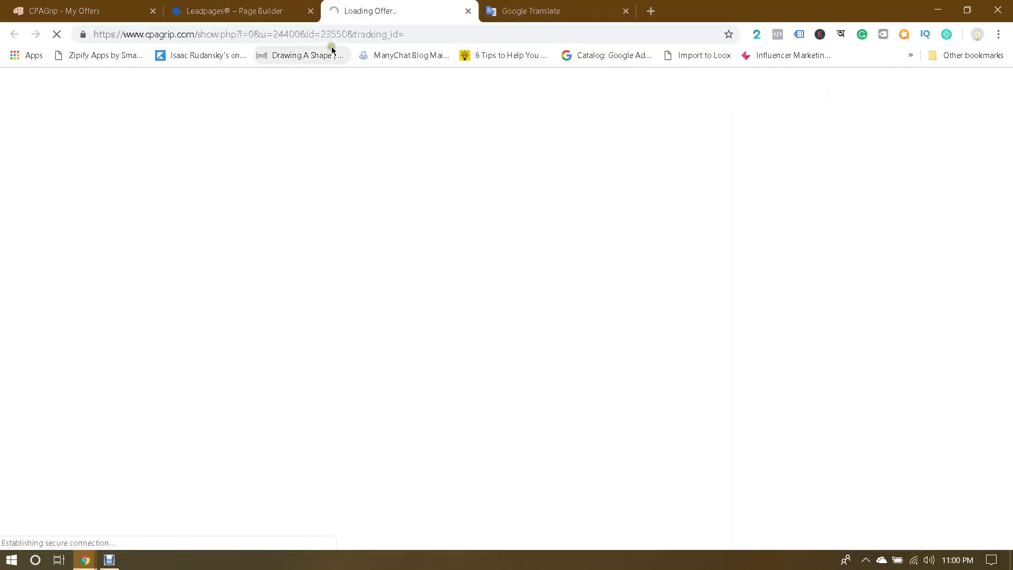
Step: Recheck the offer link in CPAGrip, close the opened offer's tab and return to the Leadpages builder
click(229, 6)
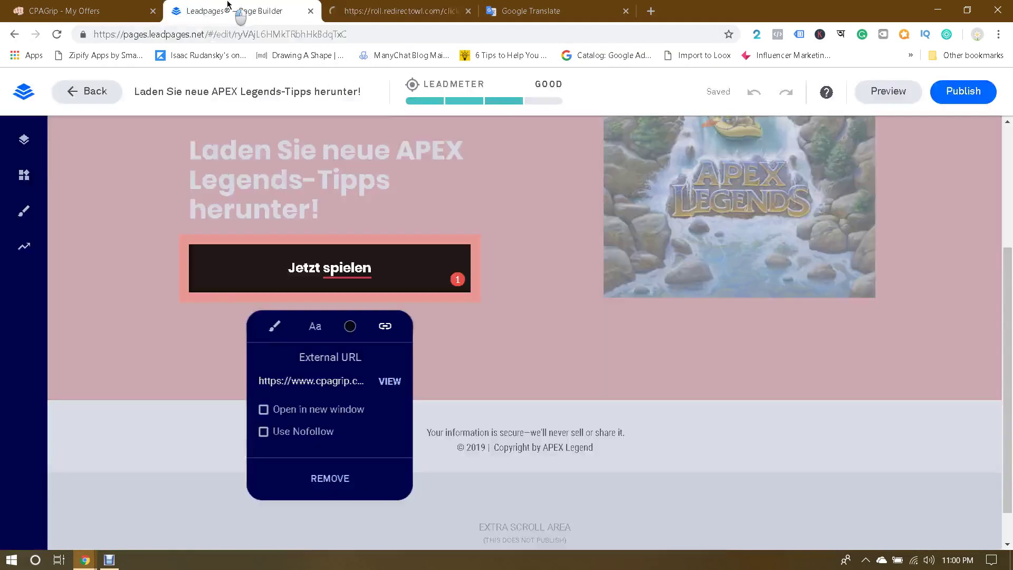
click(52, 11)
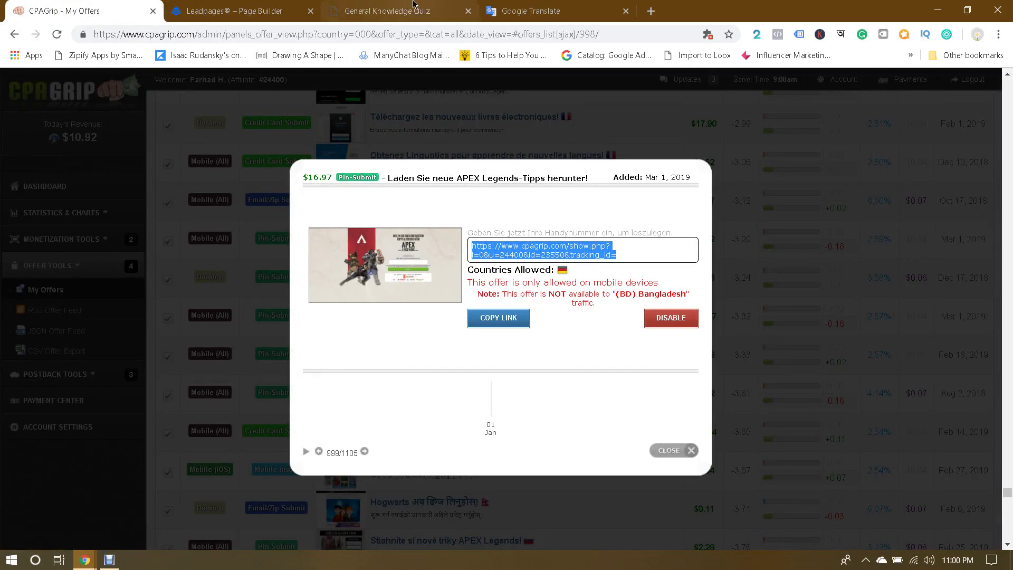
click(463, 18)
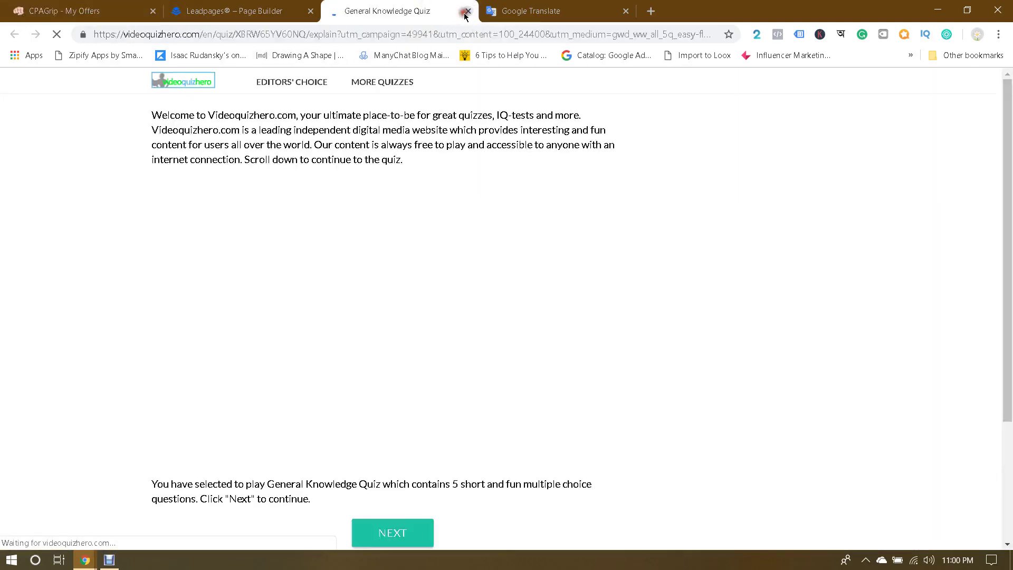
click(469, 11)
click(254, 6)
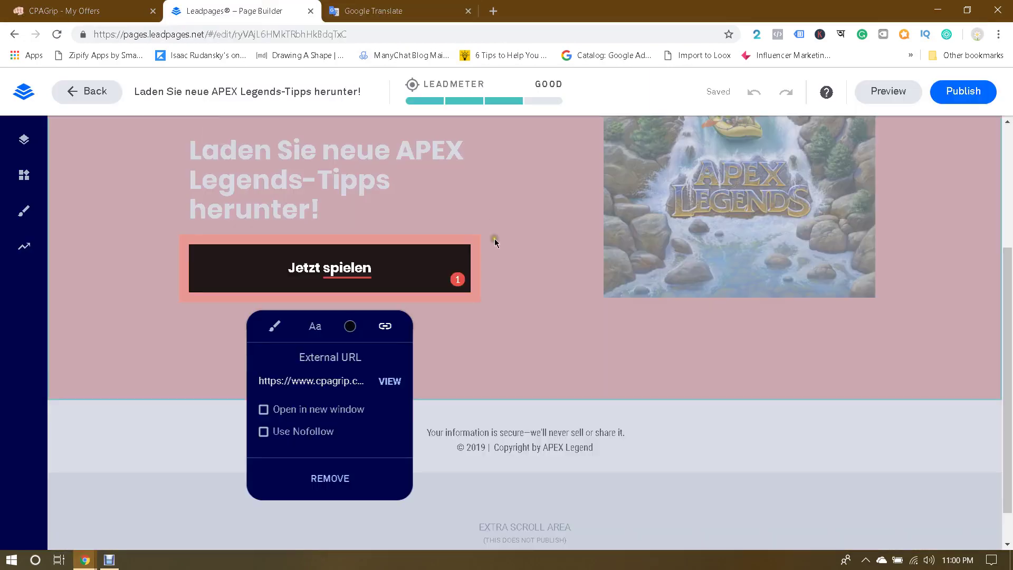
Step: Close the button's link settings and review the landing page from its heading to its footer
click(520, 299)
scroll(520, 300, up, 3)
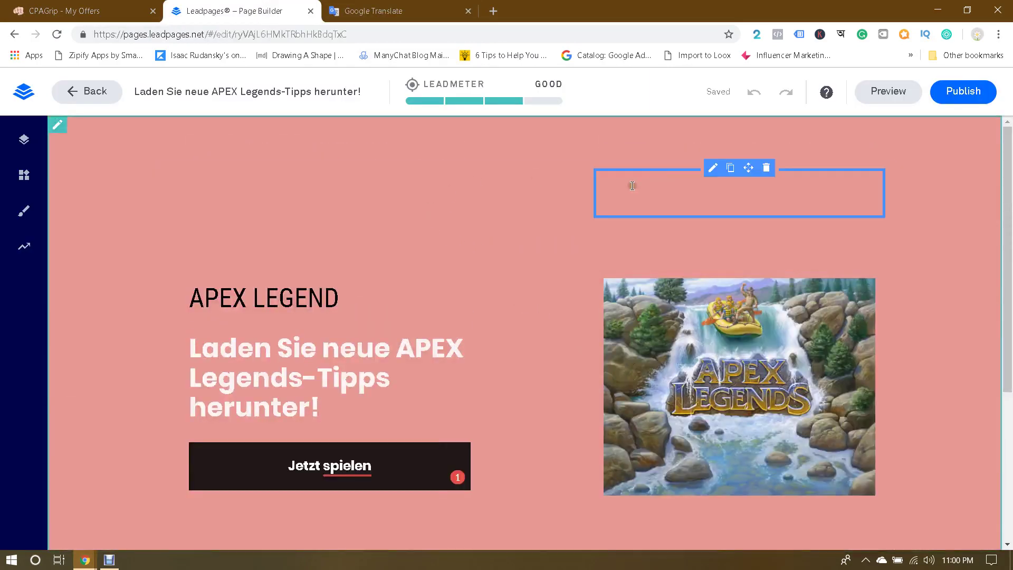
scroll(908, 306, down, 5)
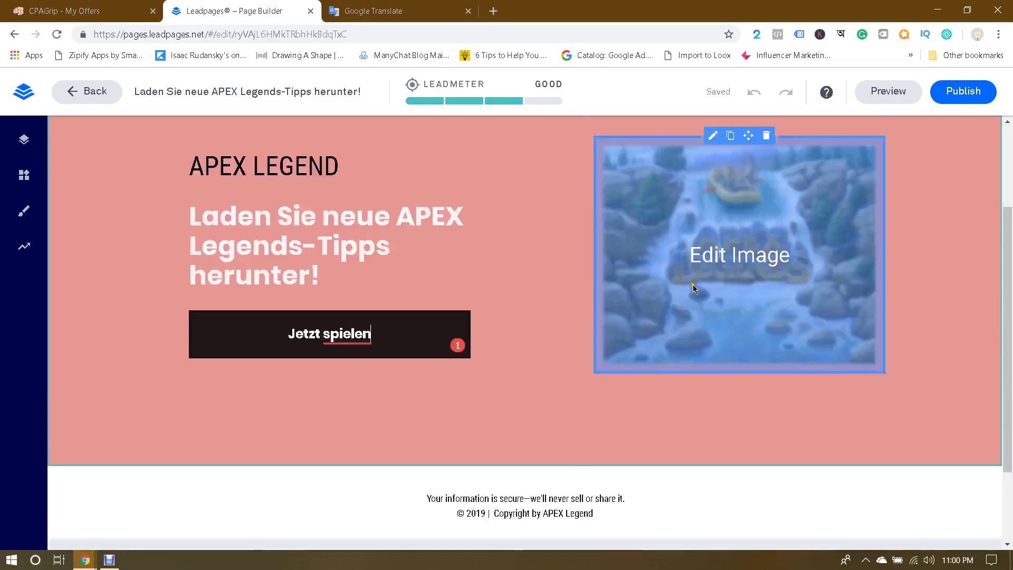
scroll(907, 306, up, 4)
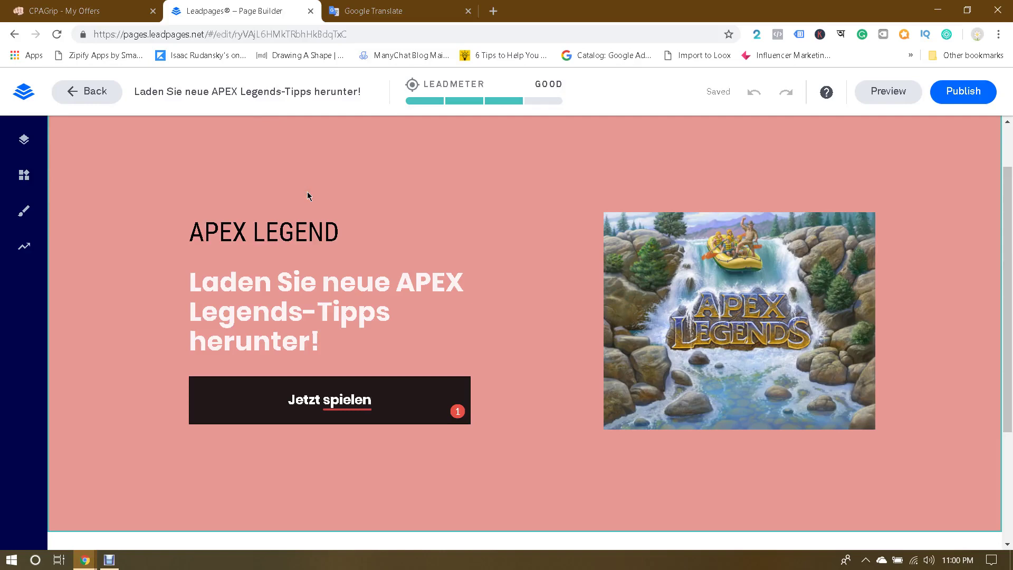
Step: Recheck the offer in CPAGrip, then publish the landing page in Leadpages and view the live page
click(98, 6)
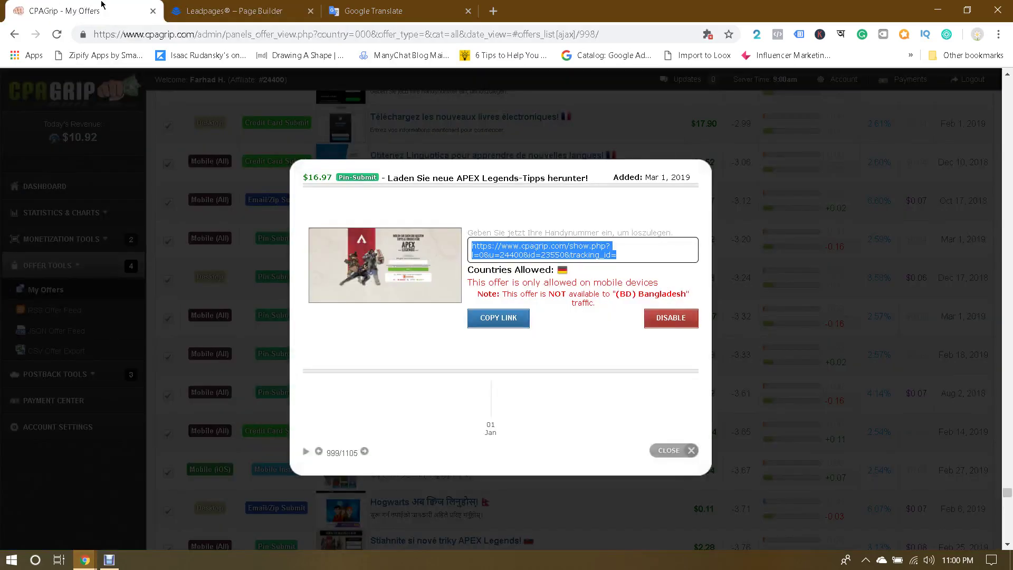
click(256, 7)
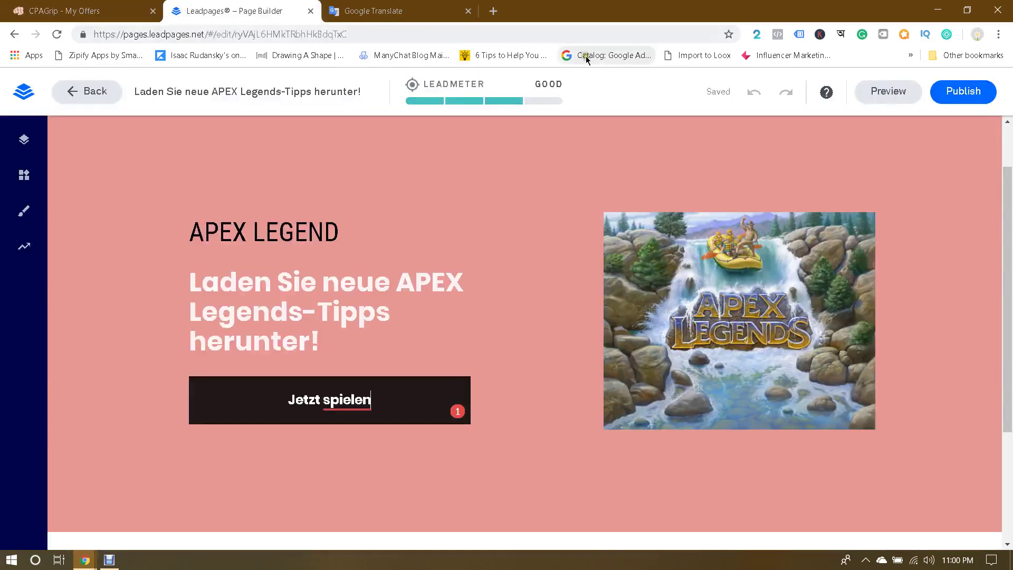
click(962, 97)
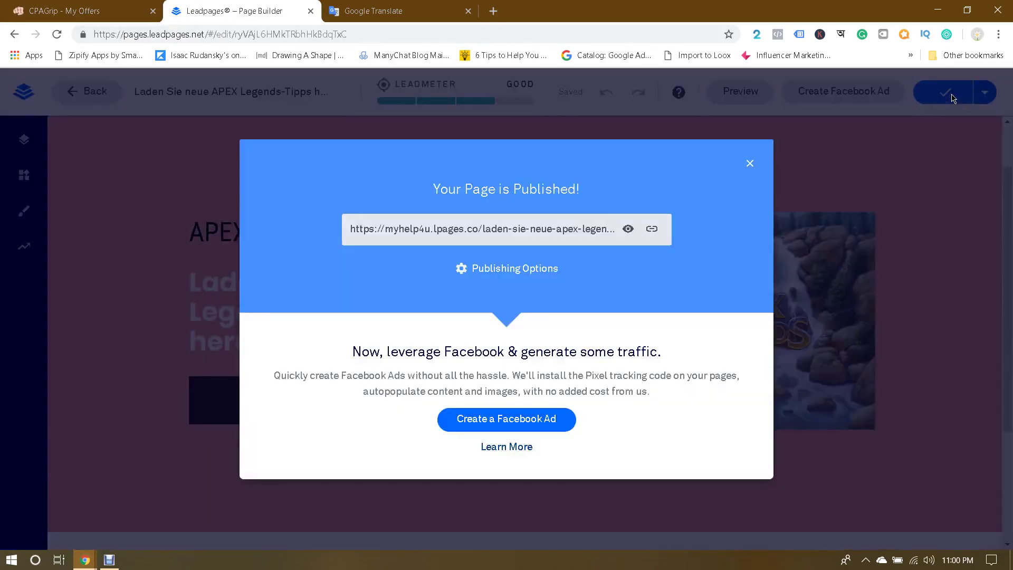
click(628, 229)
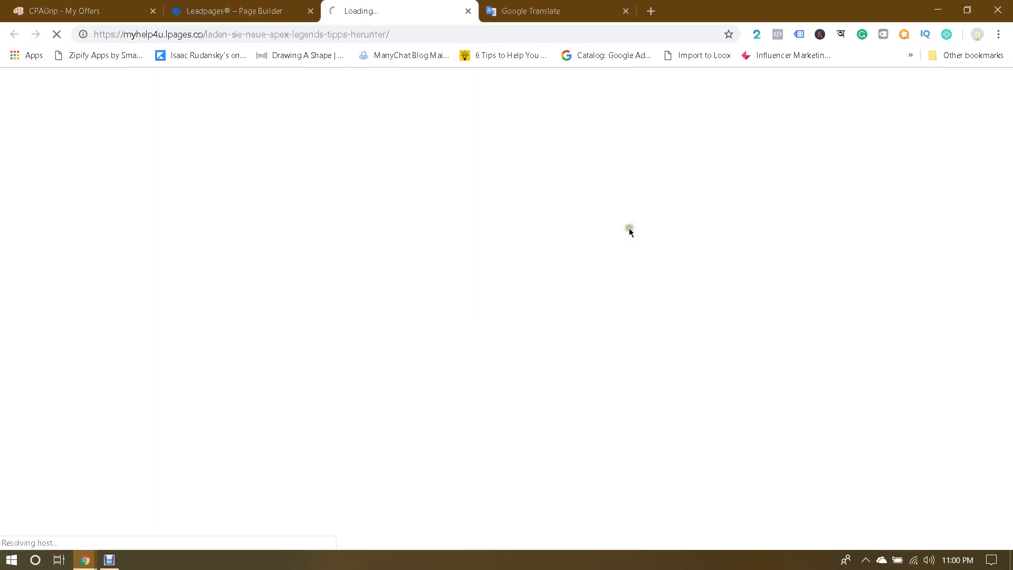
scroll(455, 266, down, 3)
scroll(455, 266, up, 3)
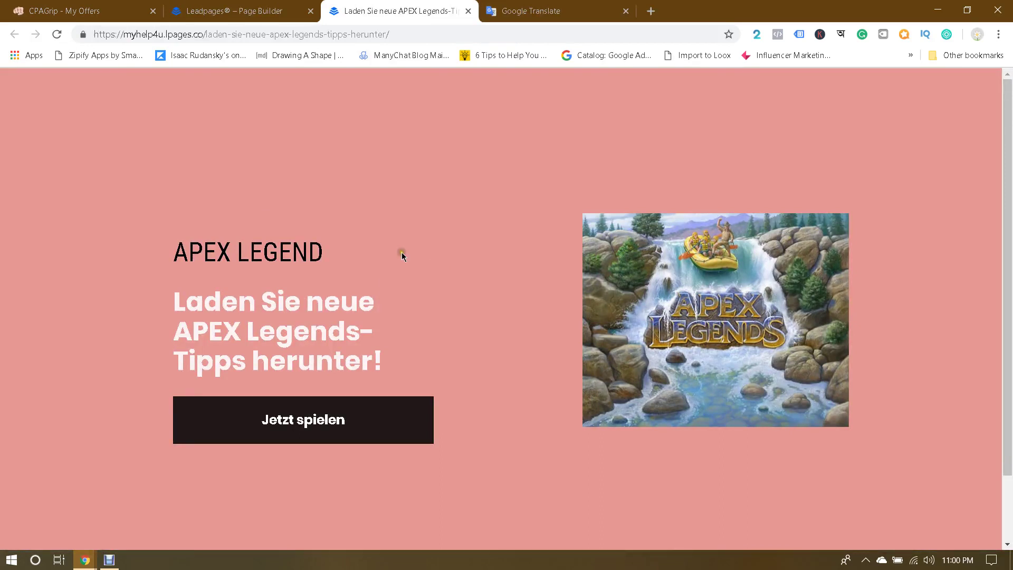
Step: Check the APEX Legends offer's Pin-Submit type in CPAGrip, close its details and return to the live landing page
click(92, 11)
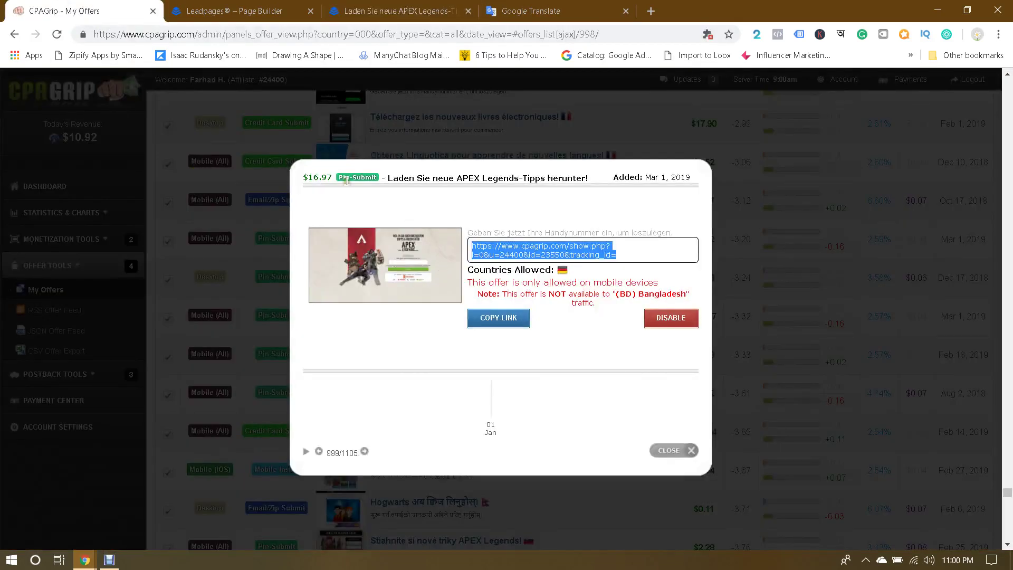
drag(338, 180, 363, 176)
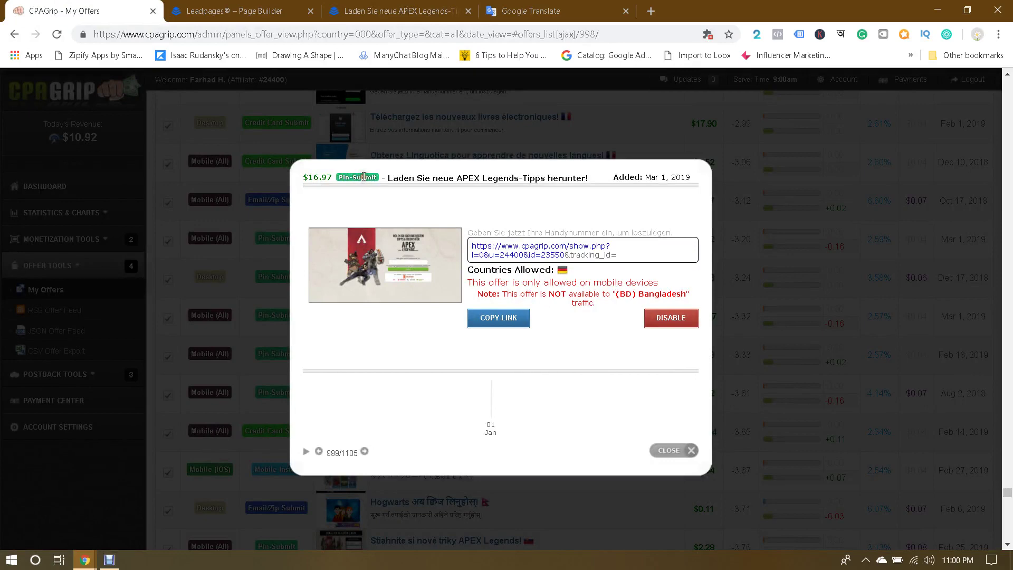
click(691, 450)
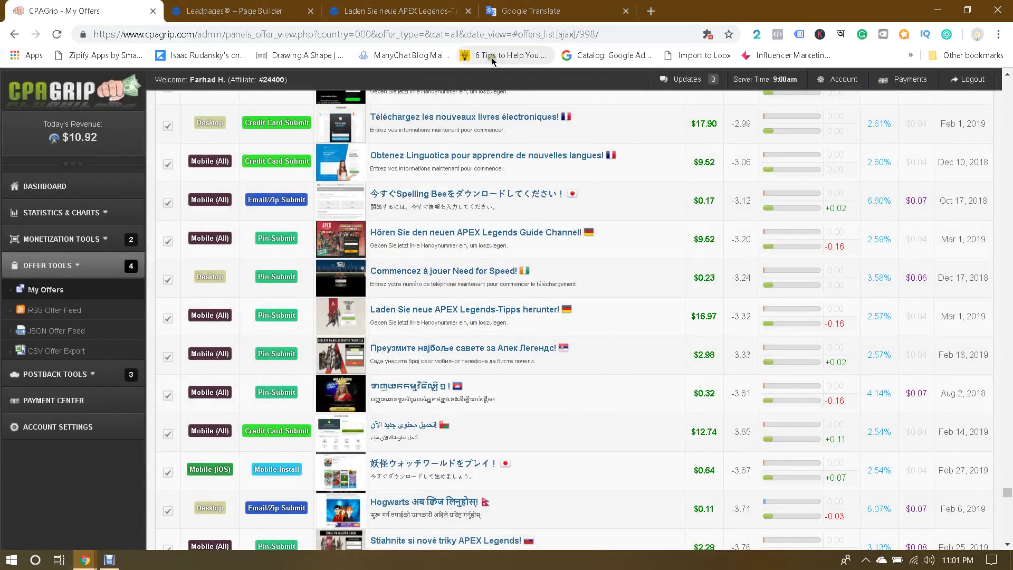
click(530, 11)
click(397, 12)
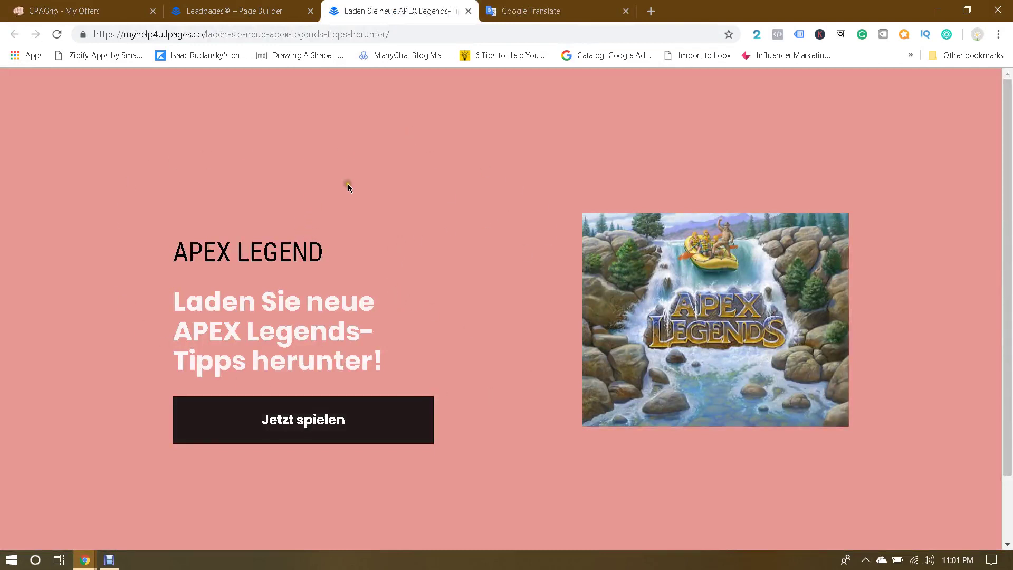
Step: Open the mobiletest.me website in a new browser tab
click(530, 11)
click(651, 11)
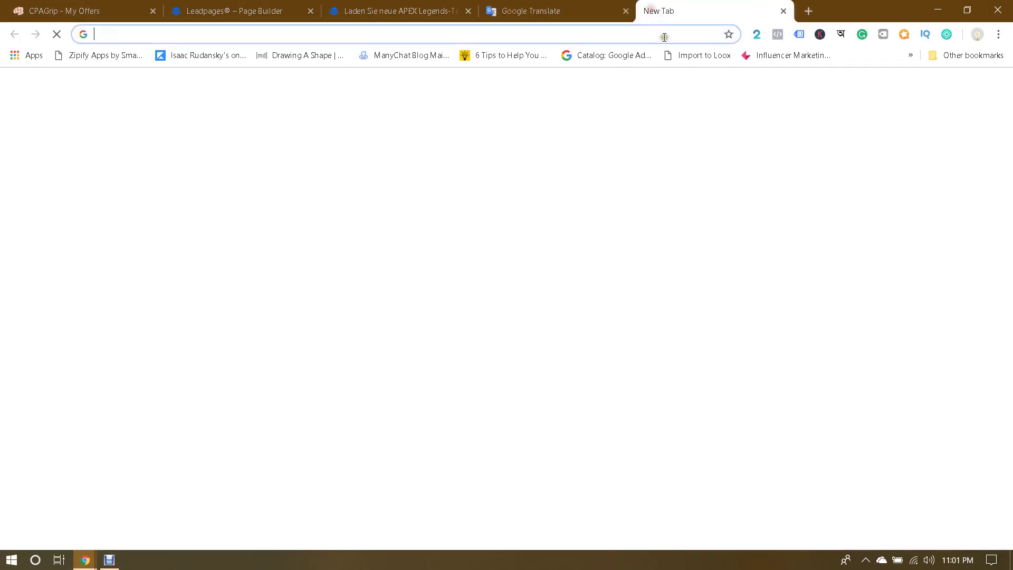
text(mobile)
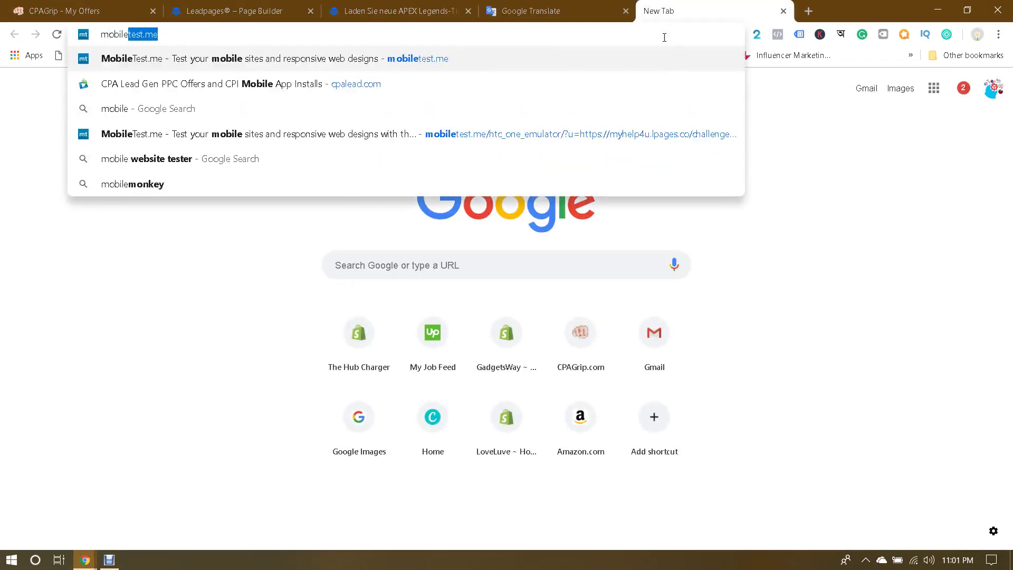
key(Return)
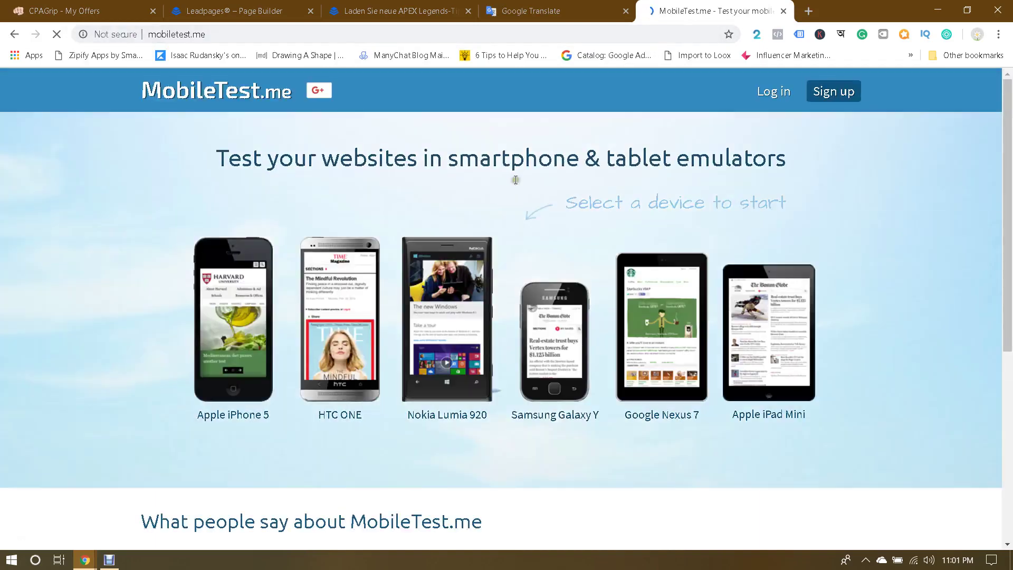
Step: Copy the live landing page's address and load it in MobileTest.me's Apple iPhone 5 emulator
click(399, 9)
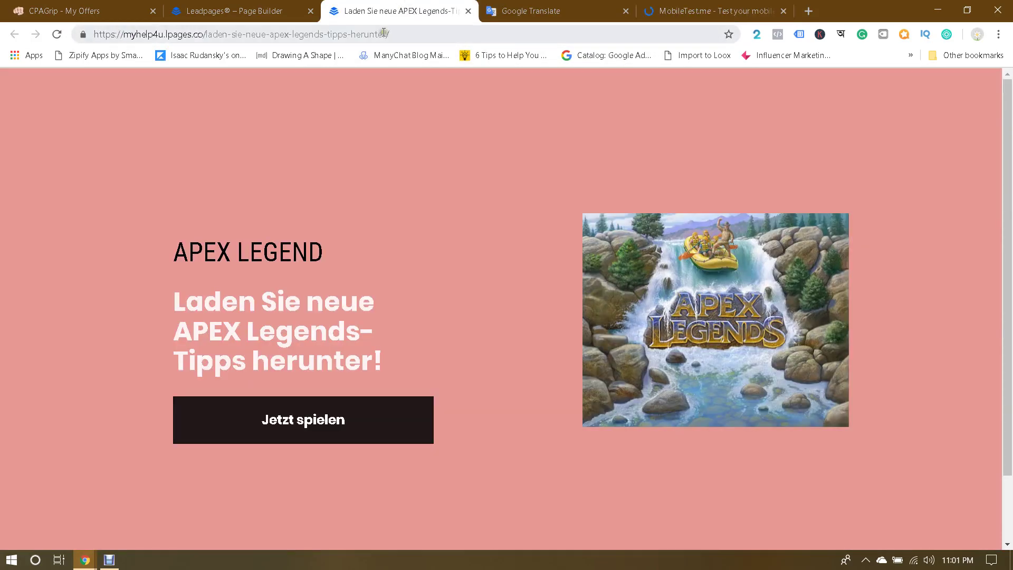
click(384, 34)
key(ctrl+c)
click(702, 10)
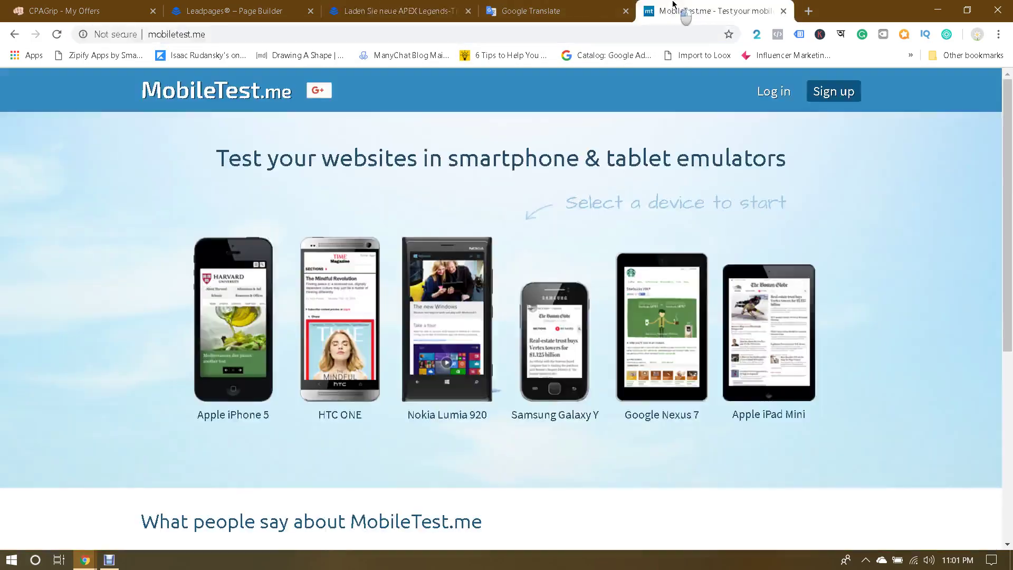
scroll(180, 239, down, 1)
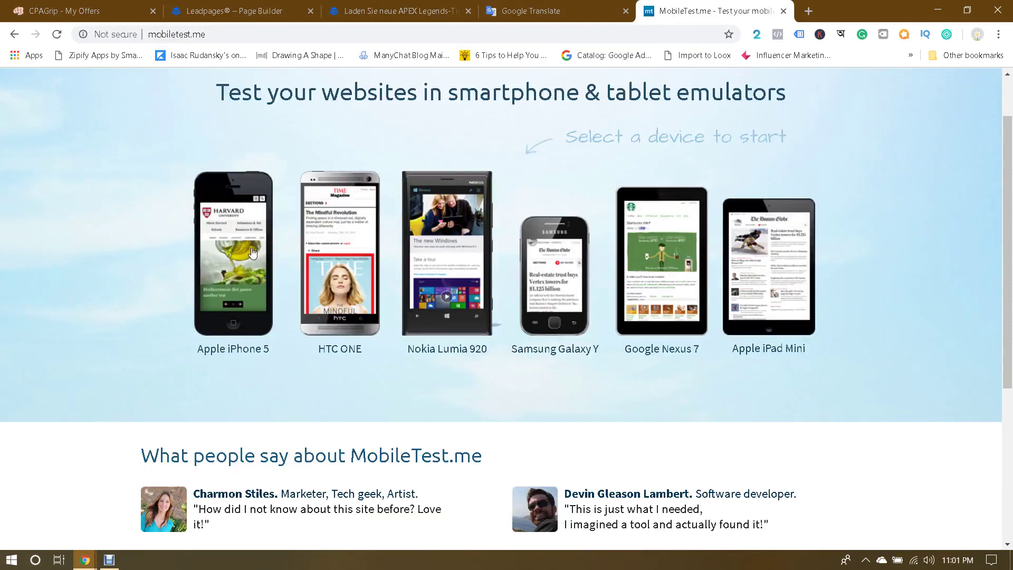
click(240, 247)
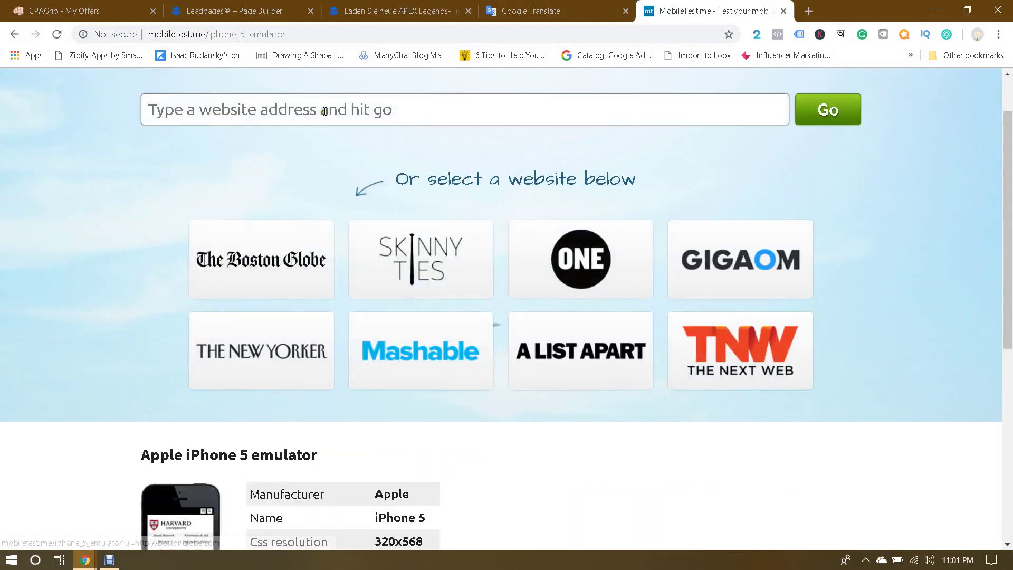
click(326, 111)
key(ctrl+v)
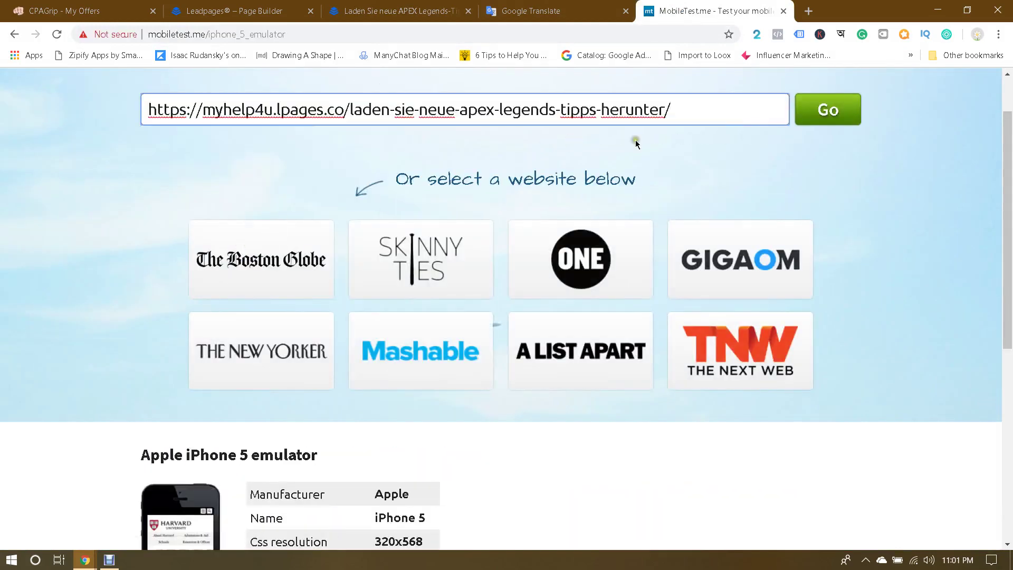
click(829, 111)
Step: Examine the landing page's heading, button and image layout in the iPhone 5 emulator
scroll(814, 211, down, 3)
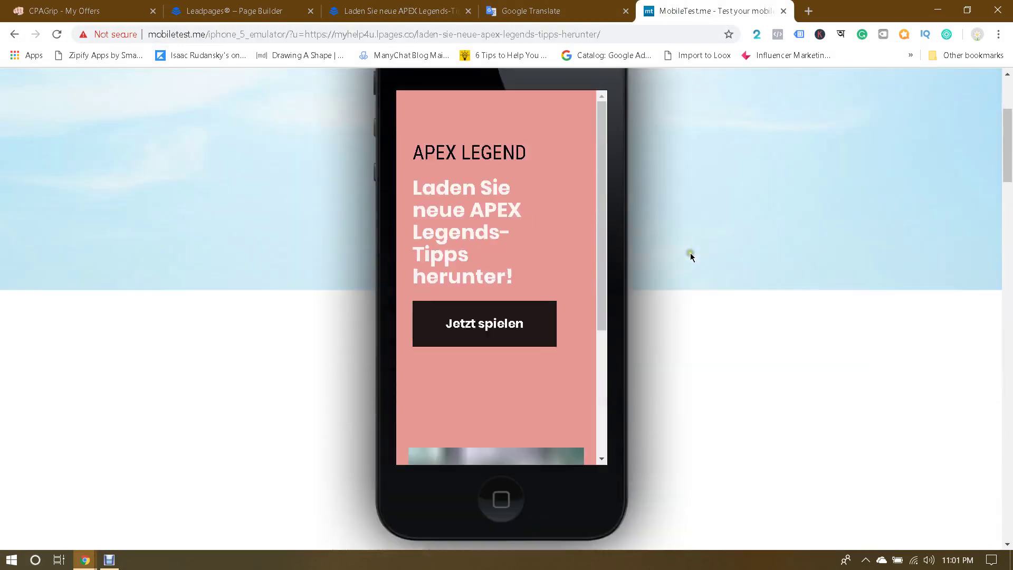
scroll(537, 246, down, 4)
scroll(537, 246, up, 4)
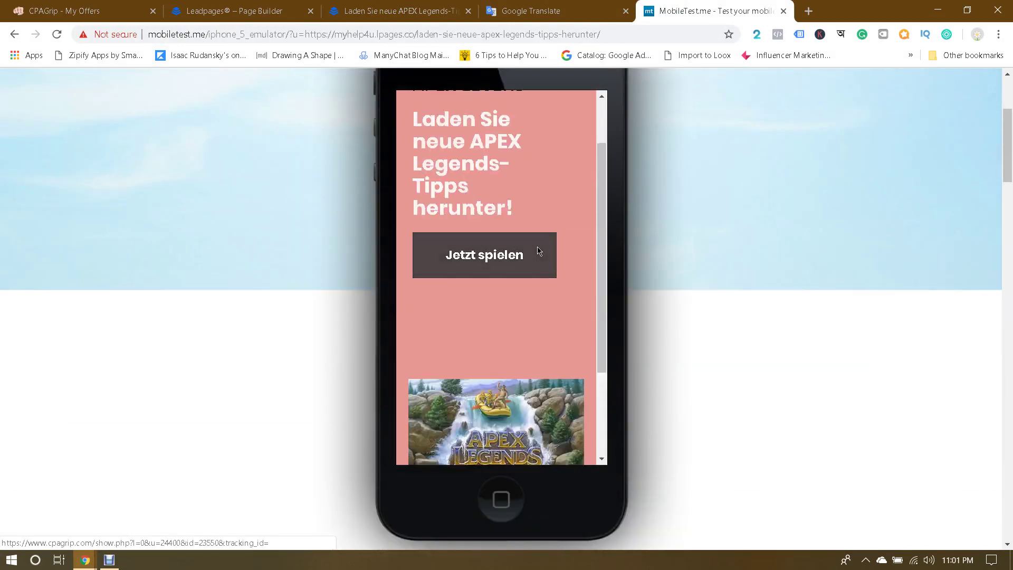
scroll(537, 247, down, 4)
scroll(537, 247, up, 4)
scroll(537, 247, down, 4)
scroll(538, 247, up, 4)
click(524, 393)
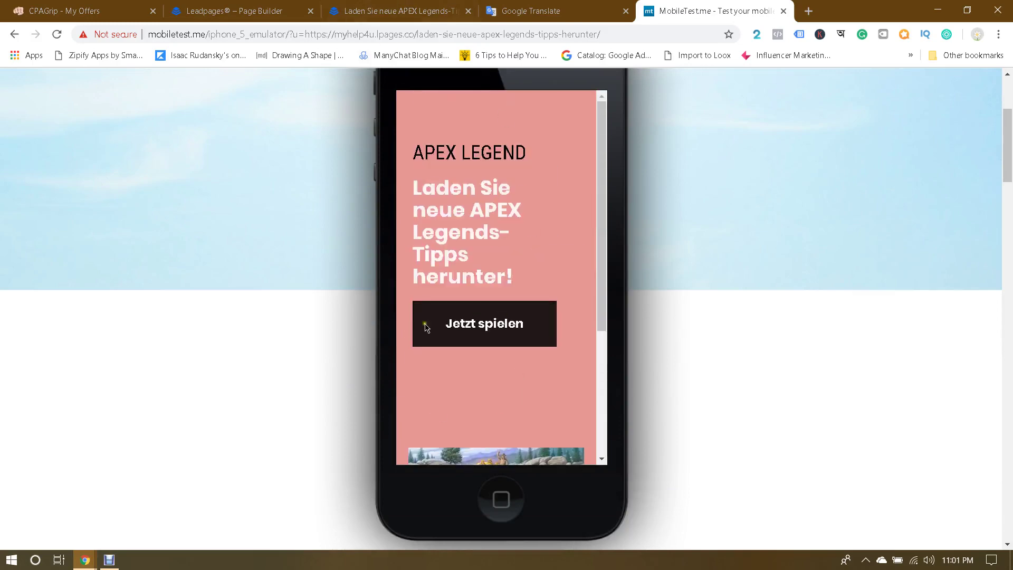
Step: Return to the Leadpages builder, delete the two empty blocks above the APEX Legends image and update the published page
click(263, 8)
click(364, 6)
click(200, 4)
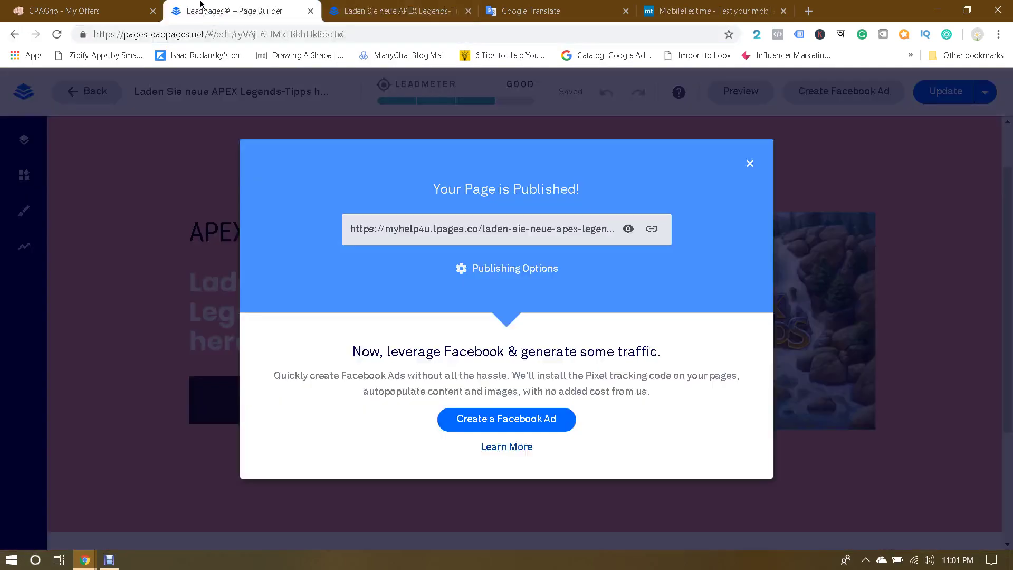
click(750, 157)
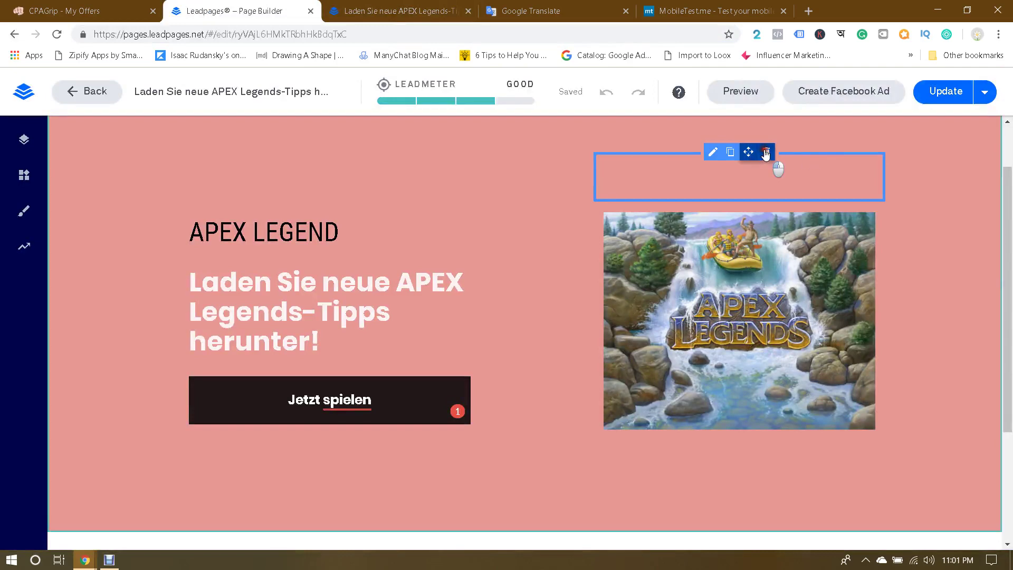
click(765, 153)
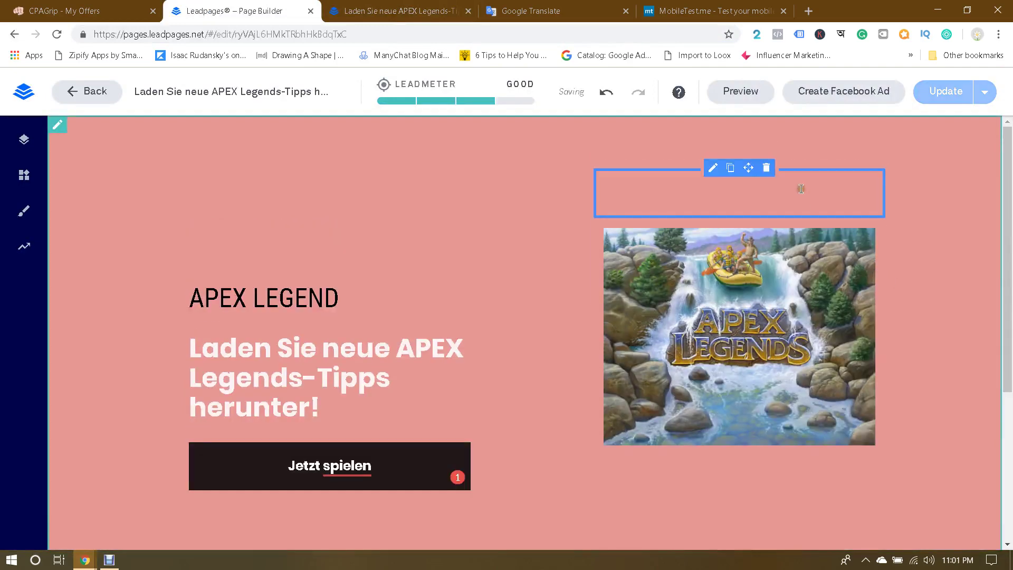
click(766, 169)
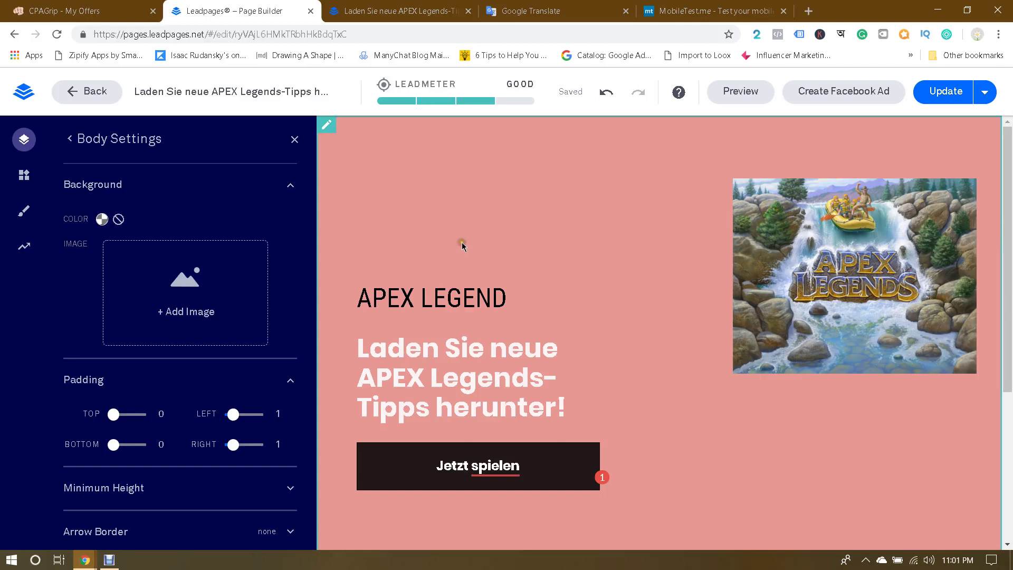
click(941, 101)
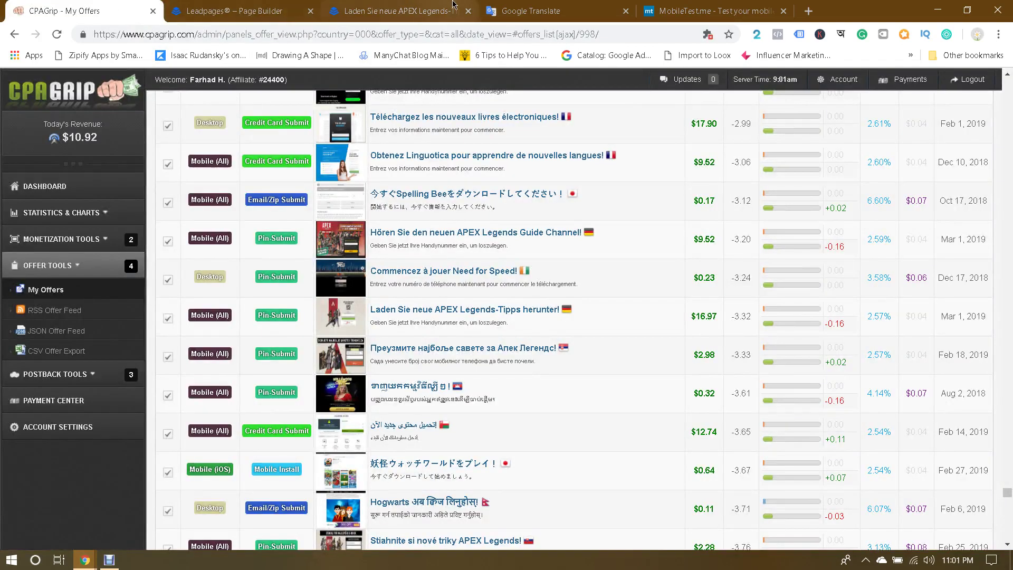
Step: Switch back to MobileTest.me and reload the landing page in the iPhone 5 emulator
click(702, 5)
scroll(582, 286, up, 4)
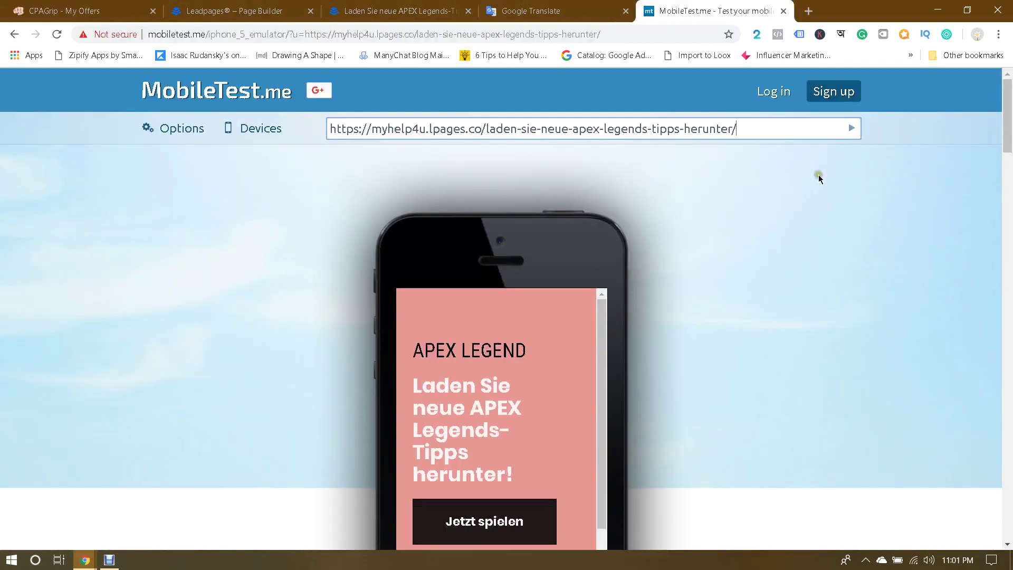
click(856, 132)
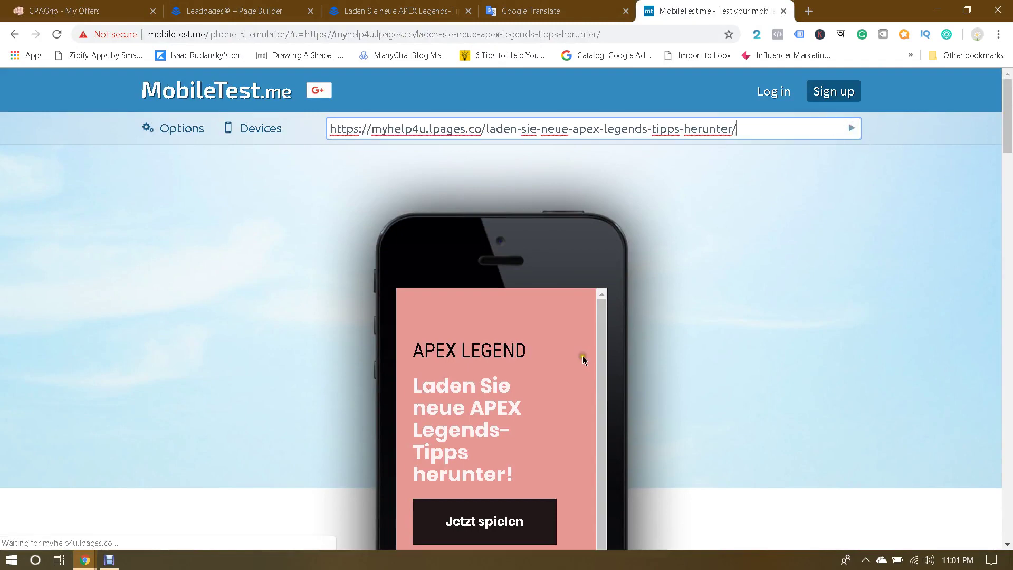
Step: Review the reloaded landing page on the emulated iPhone 5, checking the spacing between button and image
scroll(584, 360, down, 6)
scroll(629, 356, up, 4)
scroll(531, 380, up, 3)
scroll(530, 380, down, 3)
scroll(515, 373, up, 3)
scroll(587, 353, down, 3)
scroll(520, 385, up, 3)
scroll(674, 362, down, 5)
scroll(665, 361, up, 5)
Step: Load the landing page's address in the HTC One emulator and look over its mobile layout
click(203, 108)
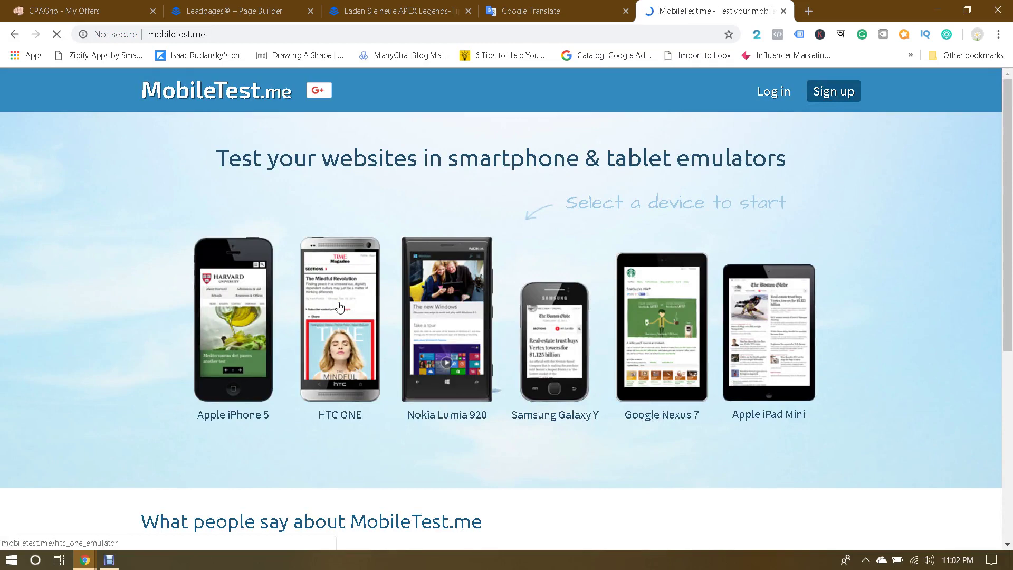
click(340, 307)
click(390, 168)
key(ctrl+v)
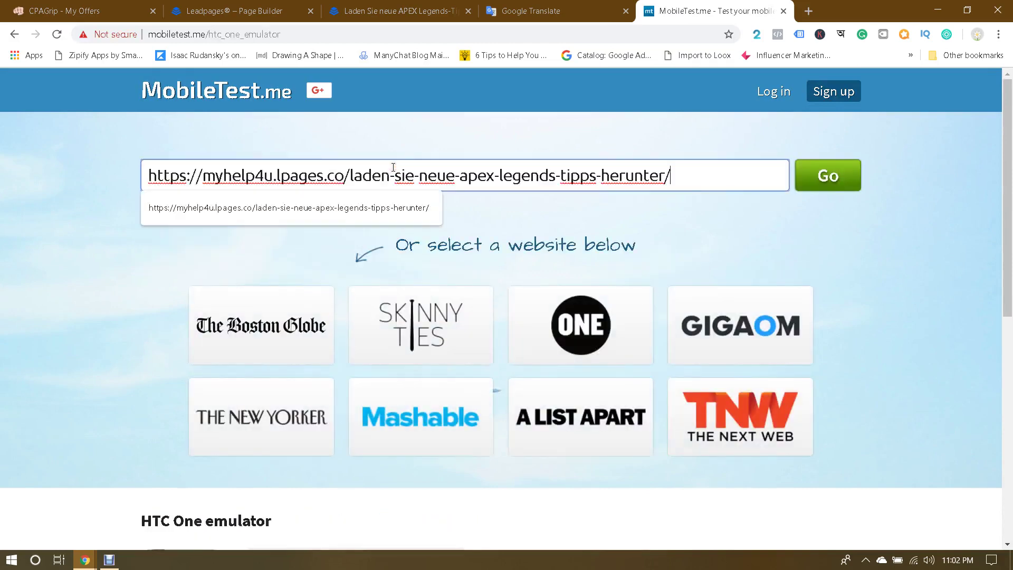
click(835, 189)
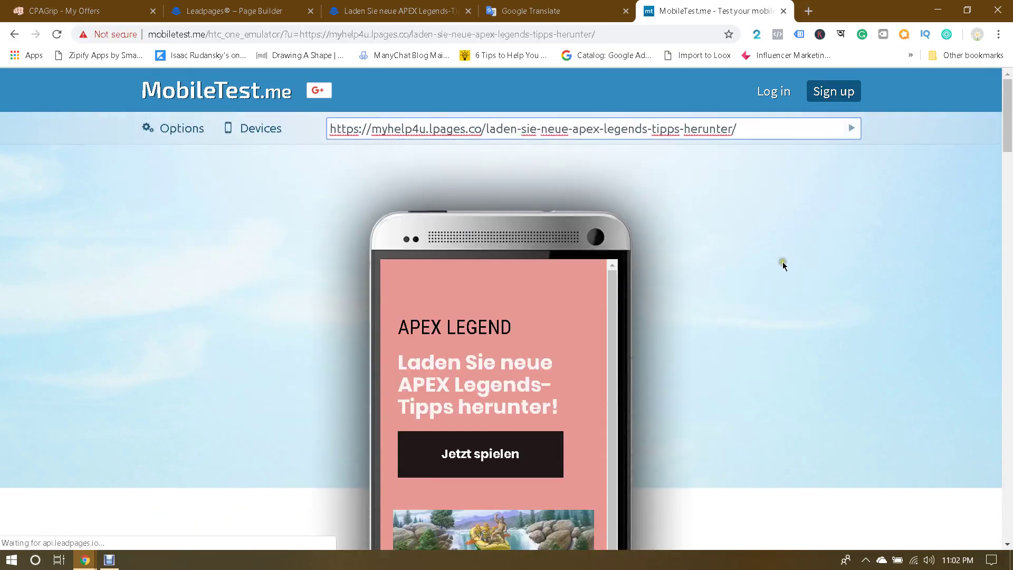
scroll(685, 289, down, 5)
scroll(685, 290, up, 4)
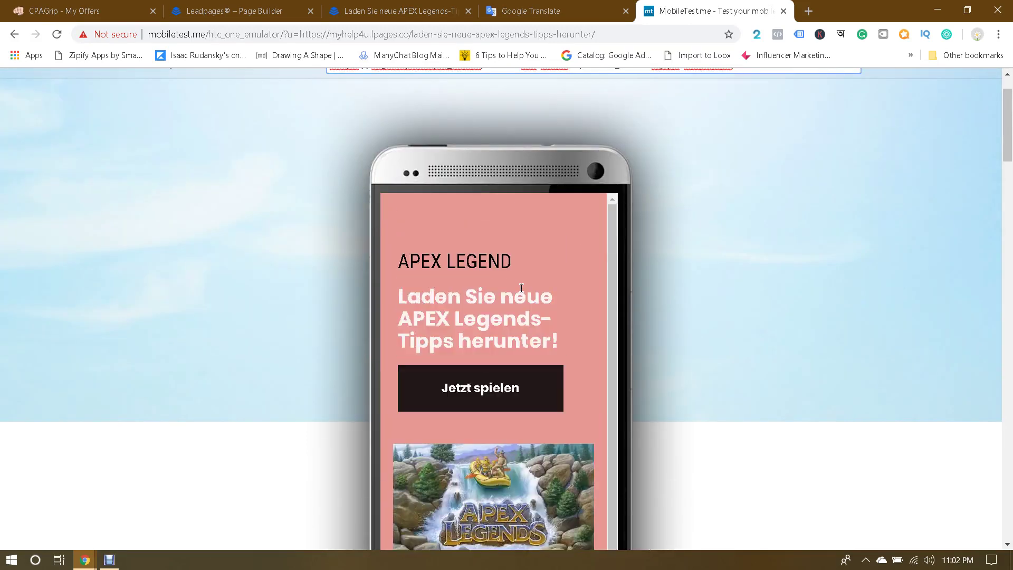
scroll(730, 292, up, 1)
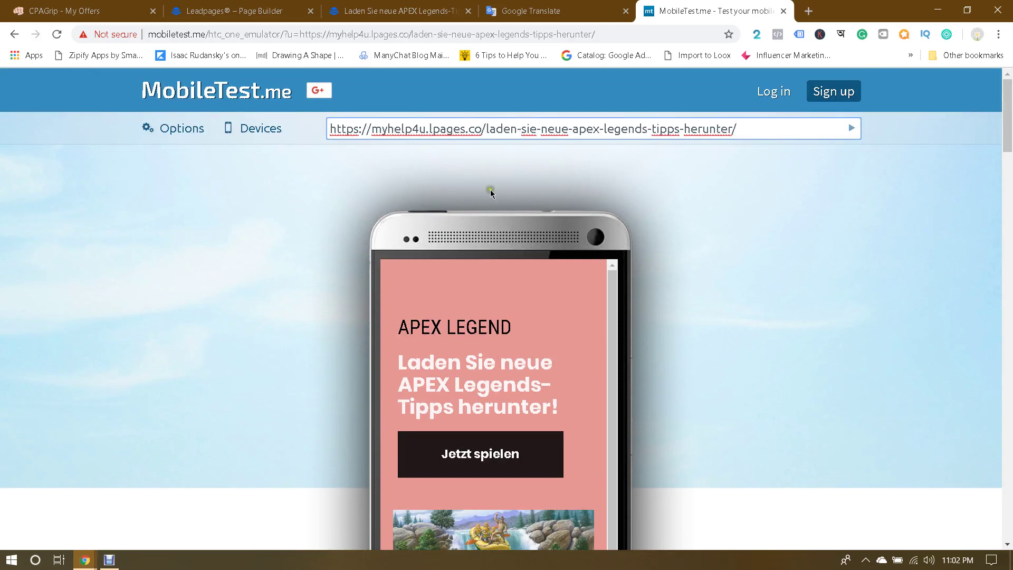
Step: Return to the emulator's device list, revisit the CPAGrip offers list and switch back to MobileTest.me
click(268, 133)
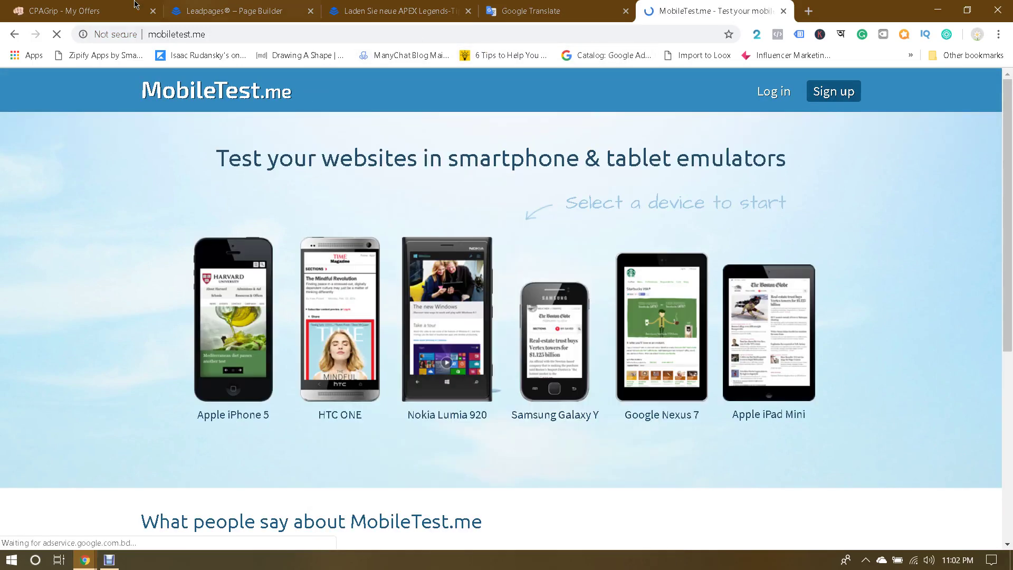
click(82, 6)
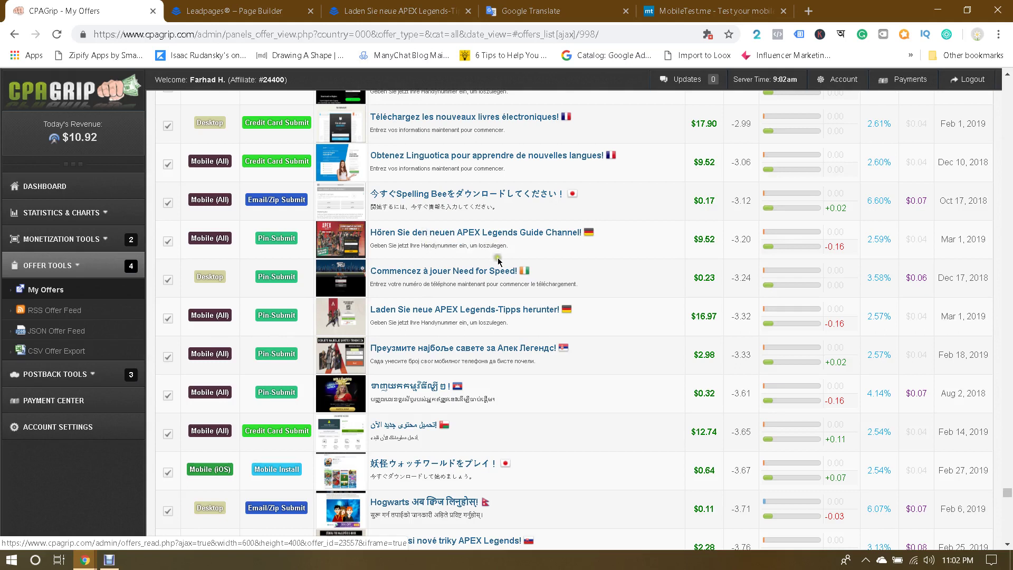
click(608, 265)
click(680, 7)
click(542, 4)
click(731, 10)
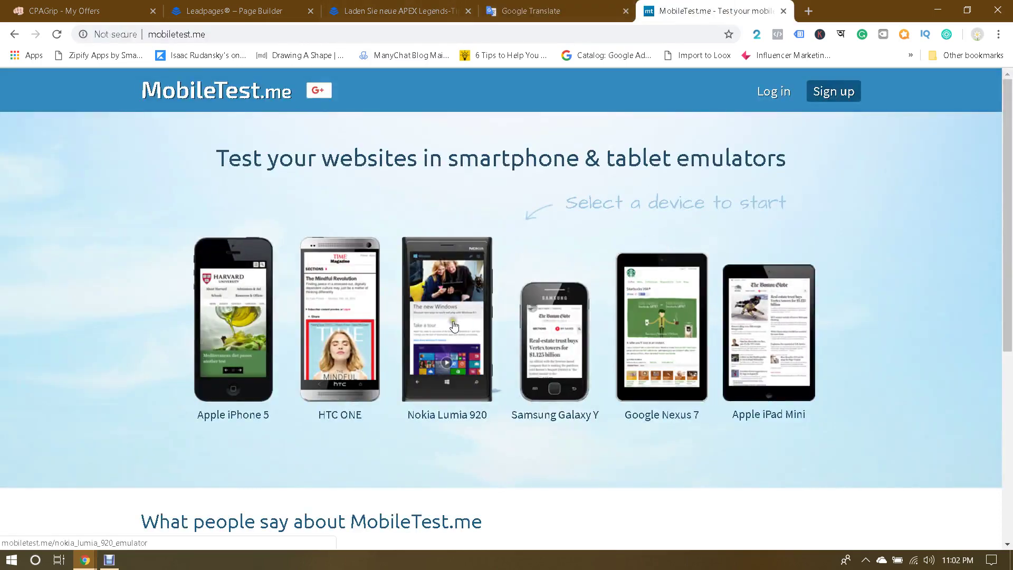
Step: Load the landing page's address in the Samsung Galaxy Y emulator and look over its mobile layout
click(559, 339)
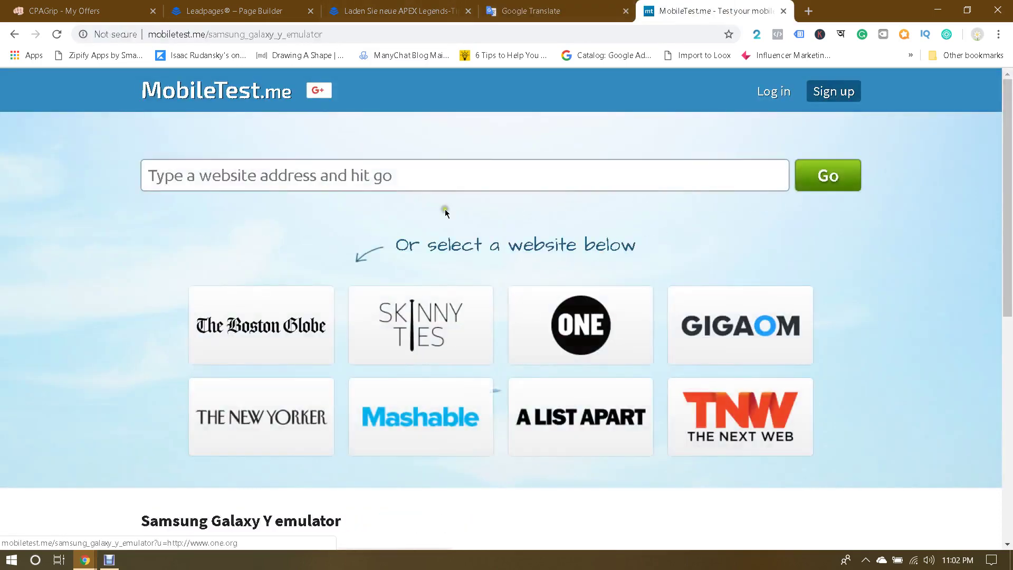
click(440, 176)
text(https://myhelp4u.lpages.co/laden-sie-neue-apex-legends-tipps-herunter/)
click(827, 176)
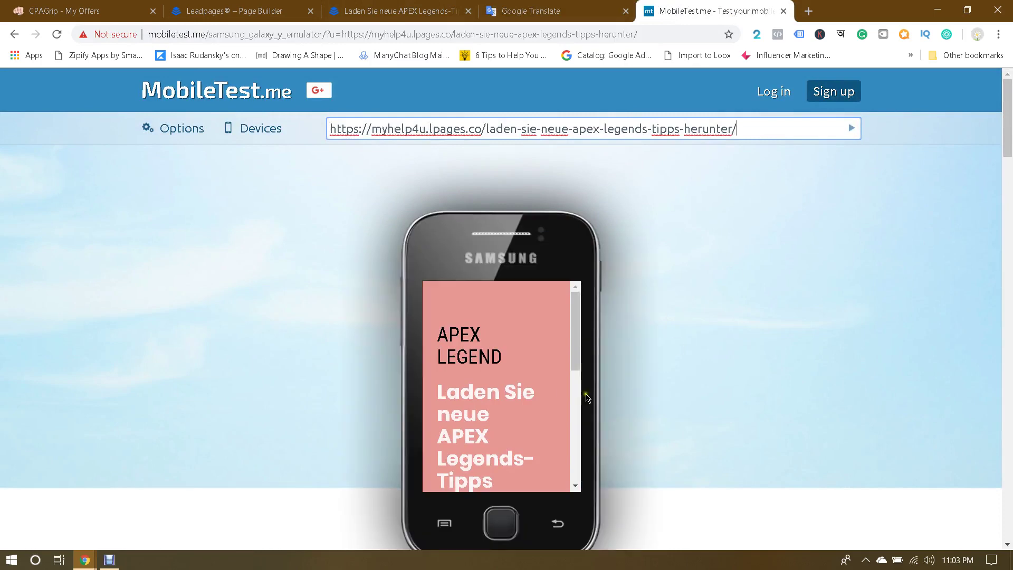
scroll(532, 378, down, 10)
scroll(533, 378, up, 6)
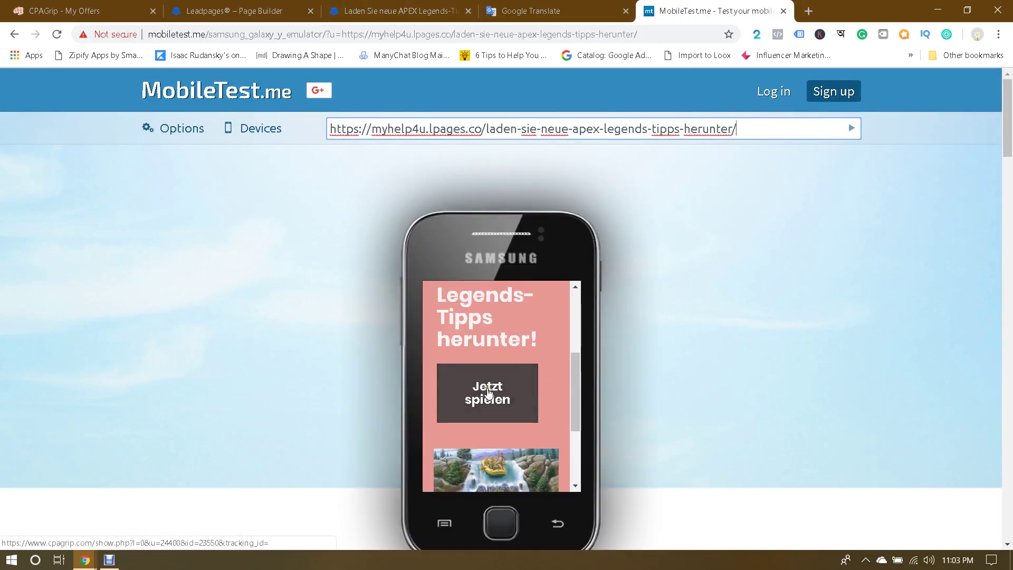
scroll(488, 393, up, 5)
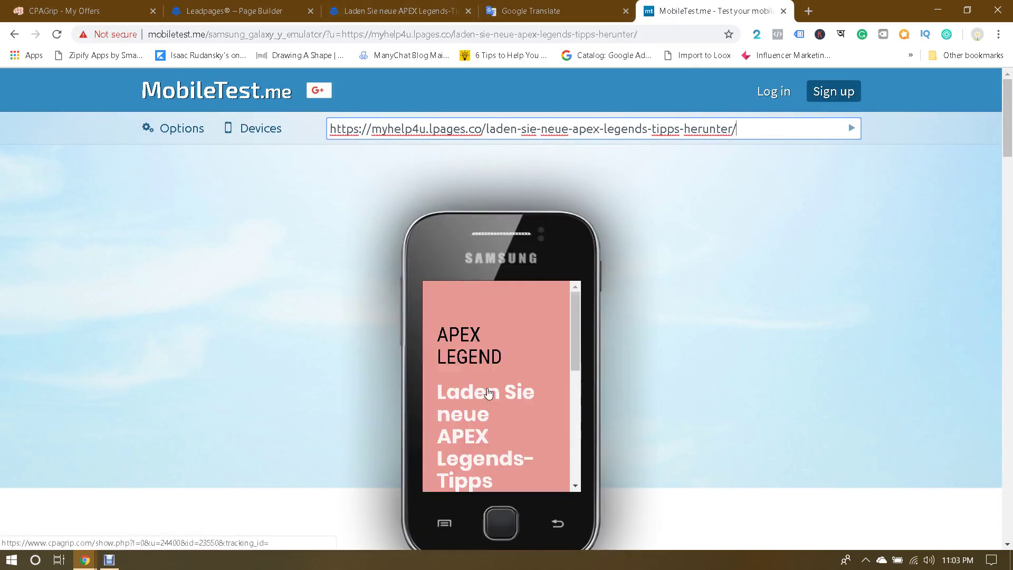
Step: Close MobileTest.me and return to the published landing page by way of the Leadpages editor
click(786, 11)
key(ctrl+shift+Tab)
key(ctrl+shift+Tab)
key(ctrl+shift+Tab)
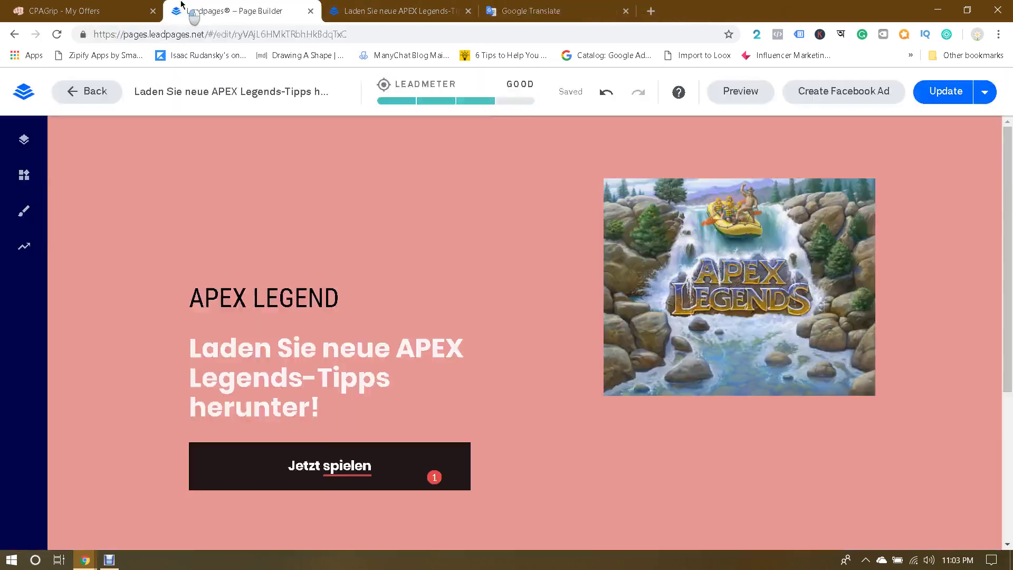
click(258, 7)
click(371, 7)
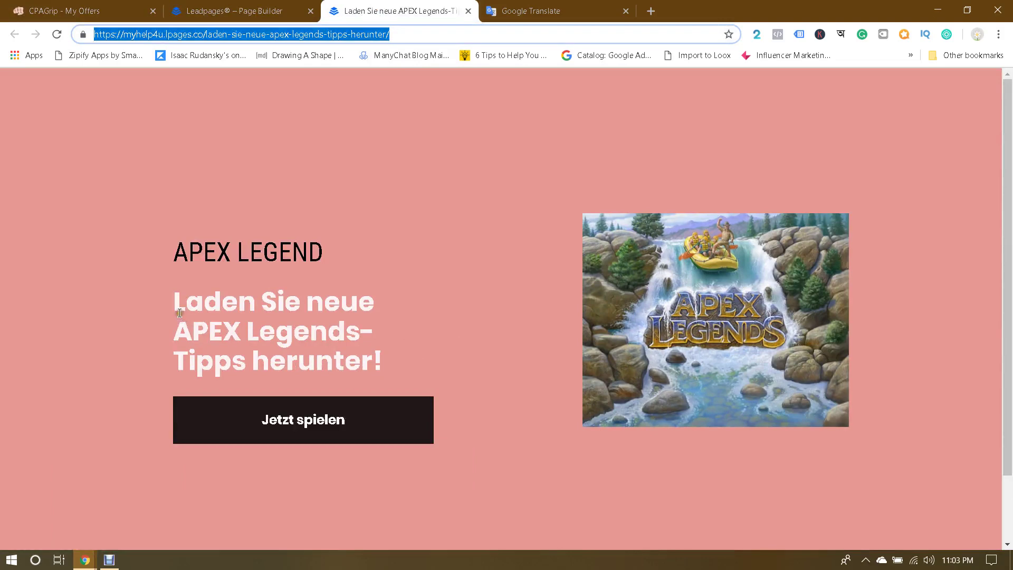
Step: Close the old incognito window showing the YouTube channel and open Facebook in a new incognito window
mouse_move(84, 559)
click(203, 522)
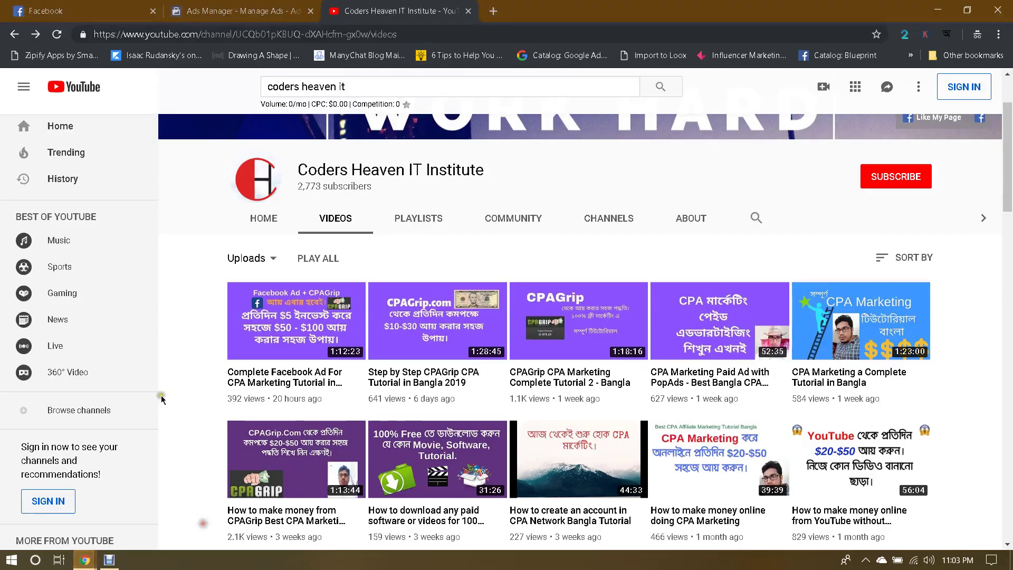
click(998, 10)
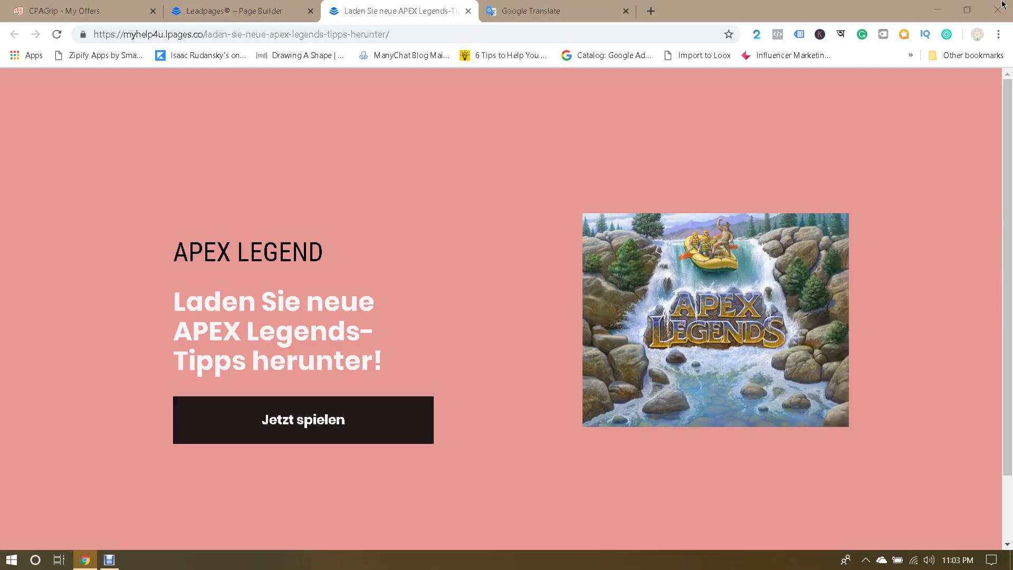
click(998, 35)
click(928, 85)
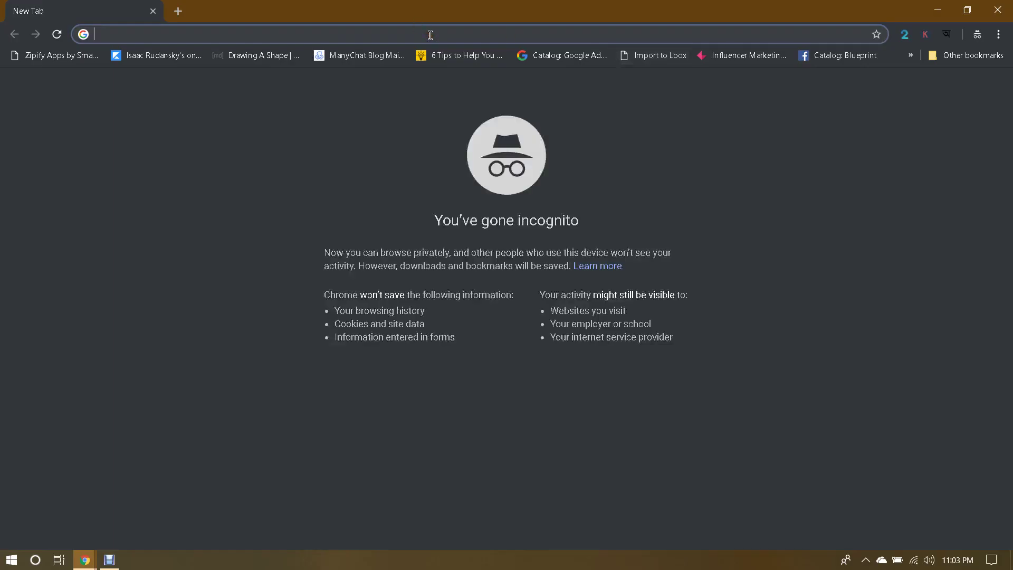
text(fa)
key(Return)
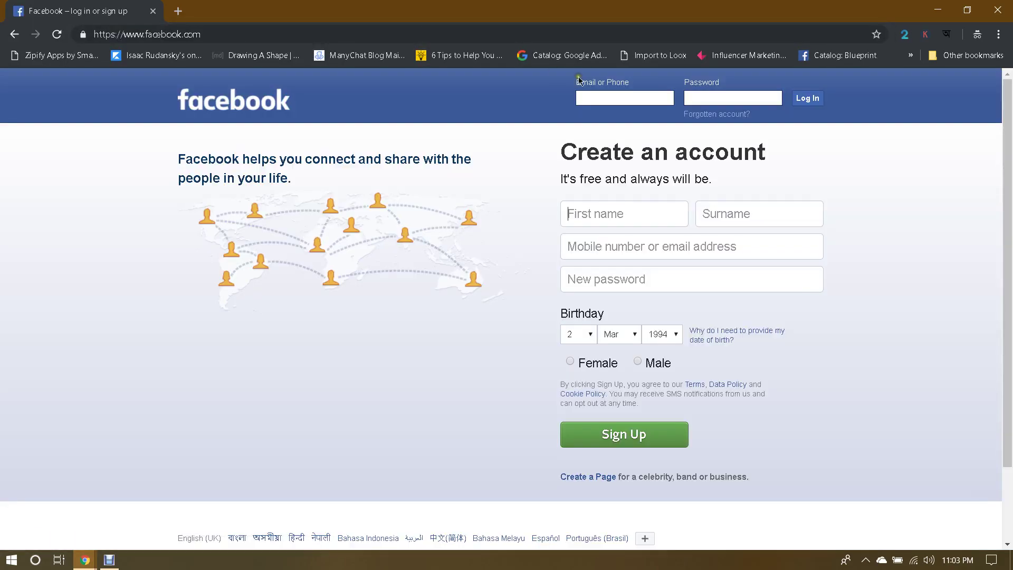
Step: Log in to Facebook with the account's e-mail and password and open the Addicted To Game page
click(624, 98)
text(n)
key(Down)
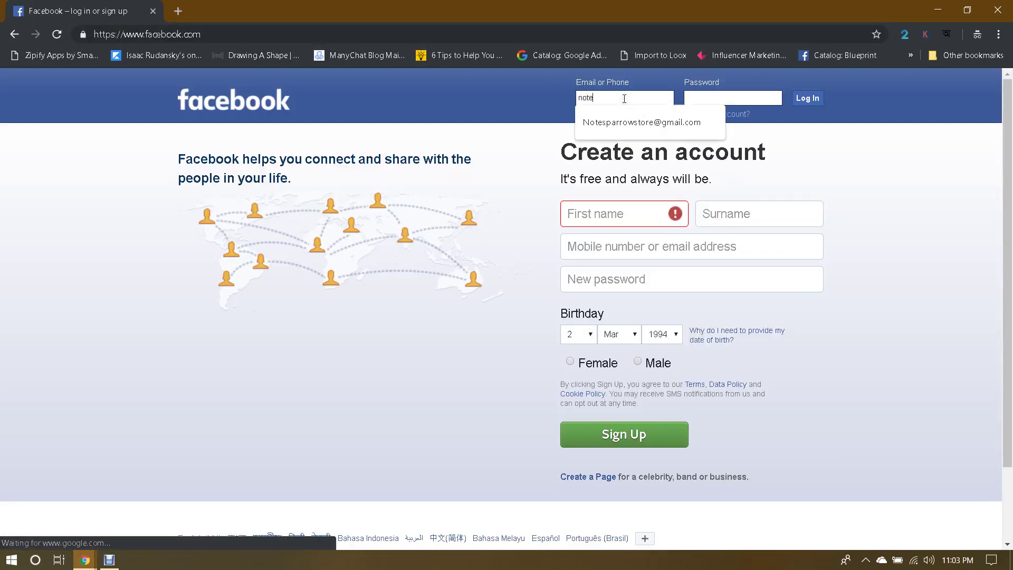
key(Return)
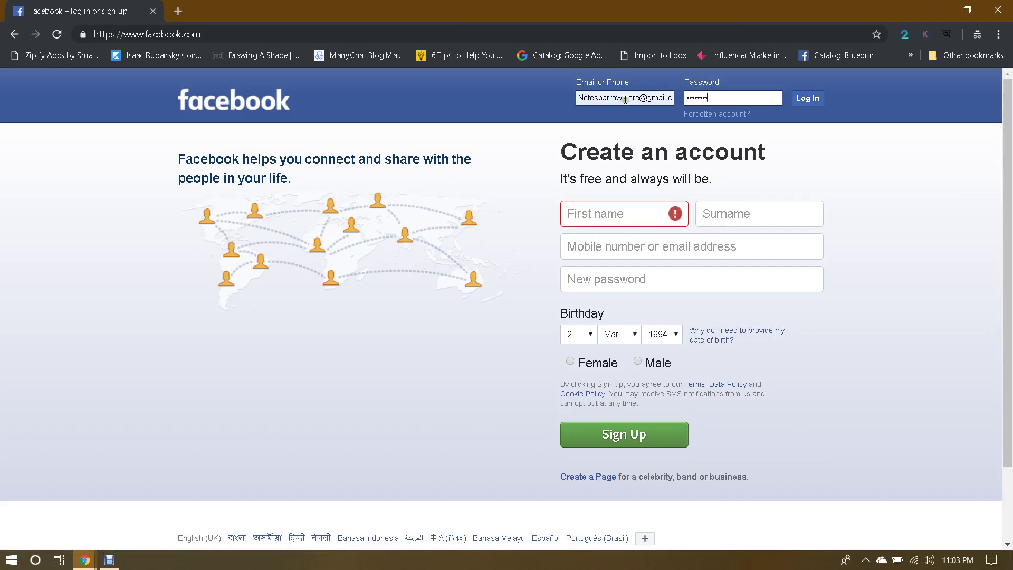
key(Return)
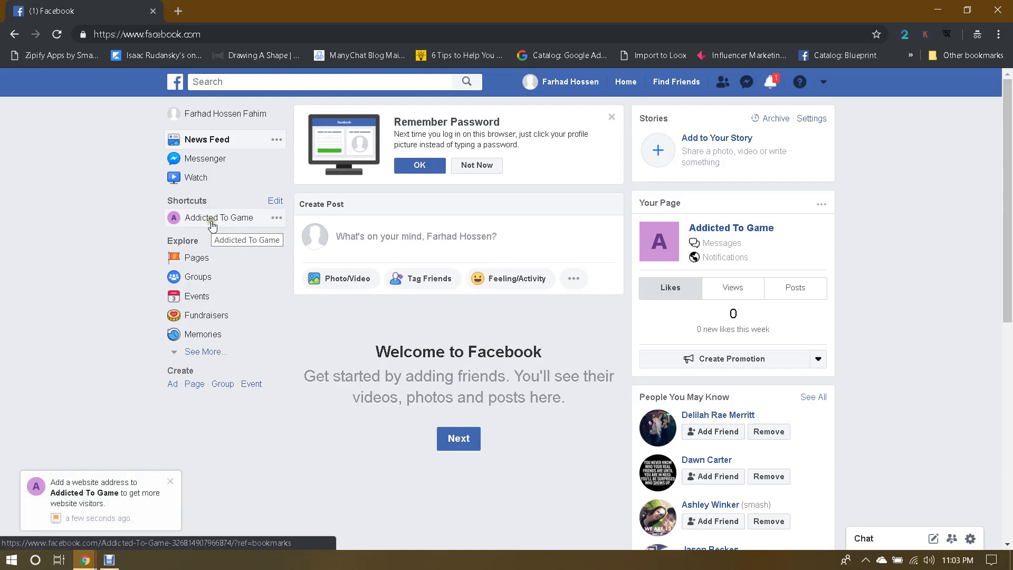
click(212, 227)
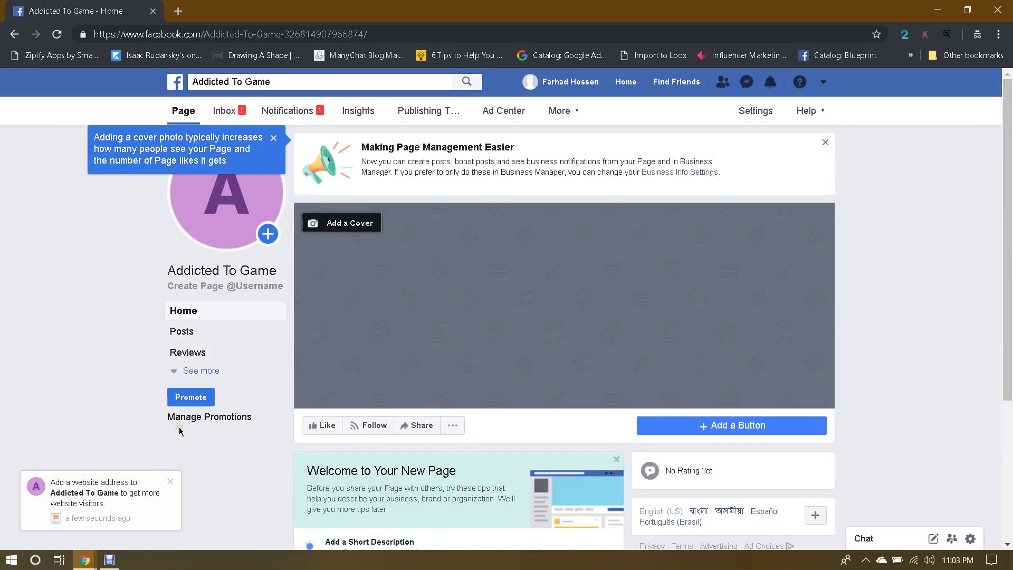
Step: Open YouTube in a new tab of the incognito window
click(178, 11)
text(you)
key(Return)
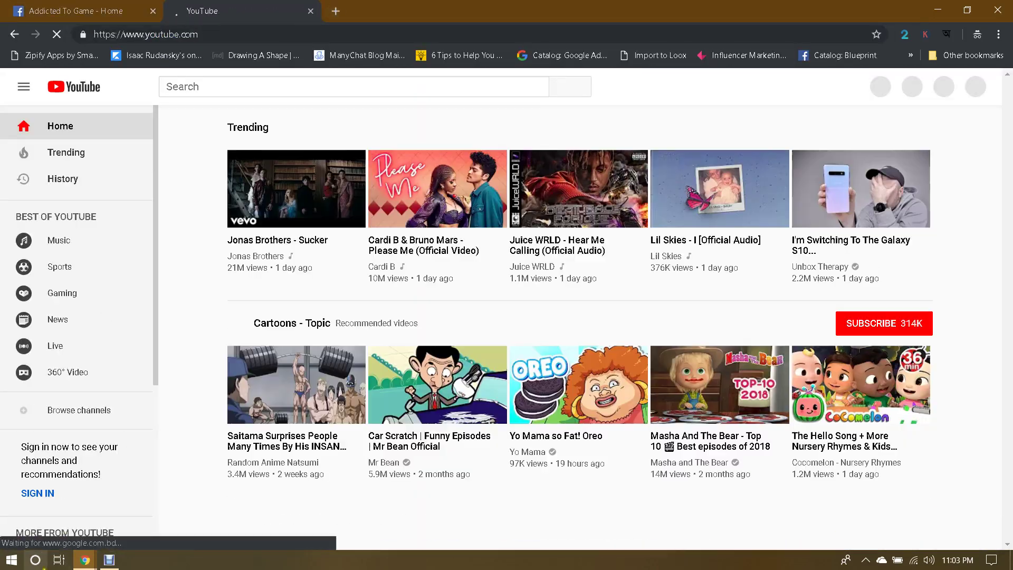
Step: View the CPAGrip offers list in the other browser window and return to YouTube
mouse_move(85, 560)
click(57, 507)
click(58, 4)
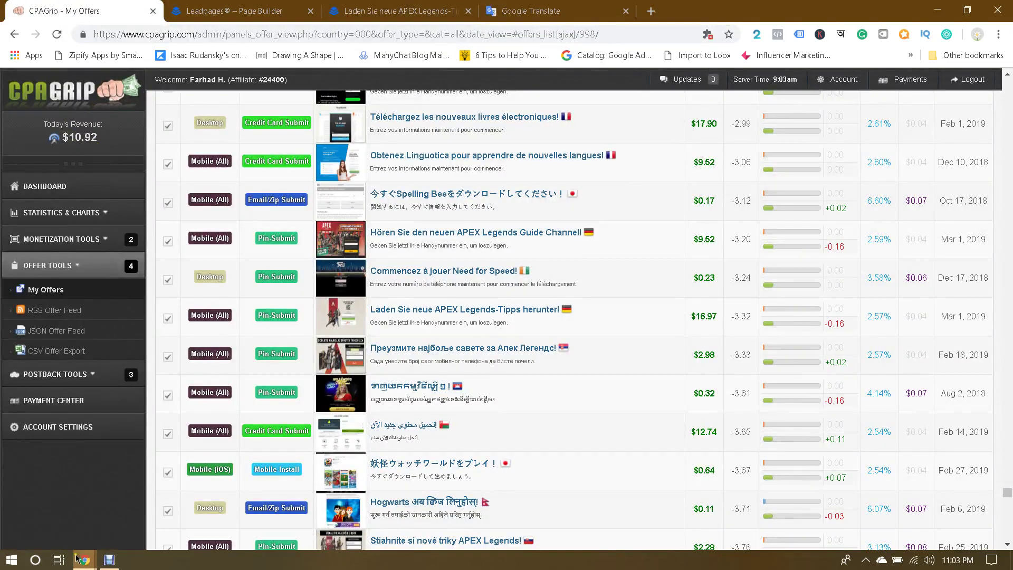
mouse_move(81, 558)
click(190, 507)
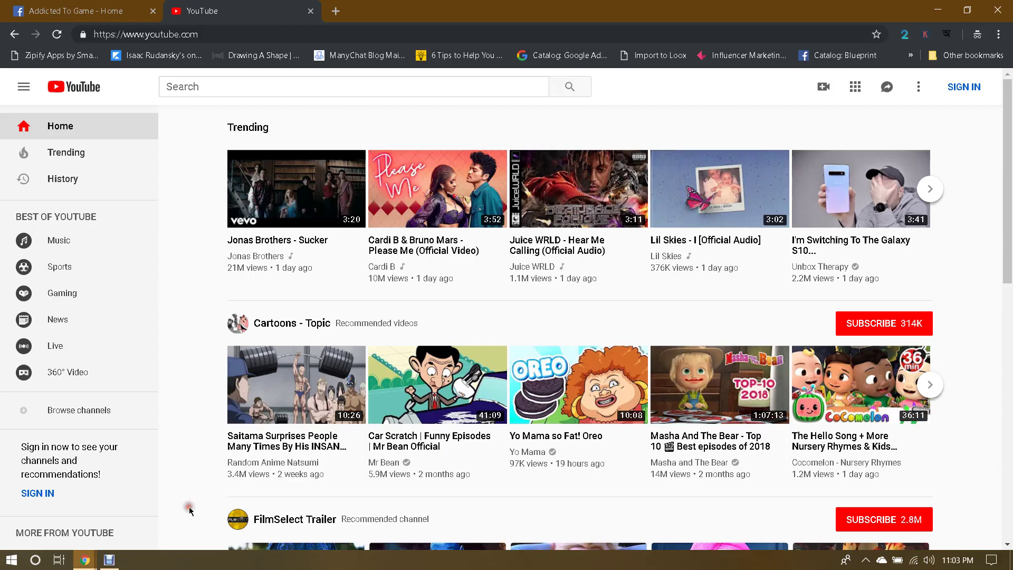
Step: Search YouTube for "coders heaven it", look through the listed videos and return to the Facebook page
click(359, 86)
text(c)
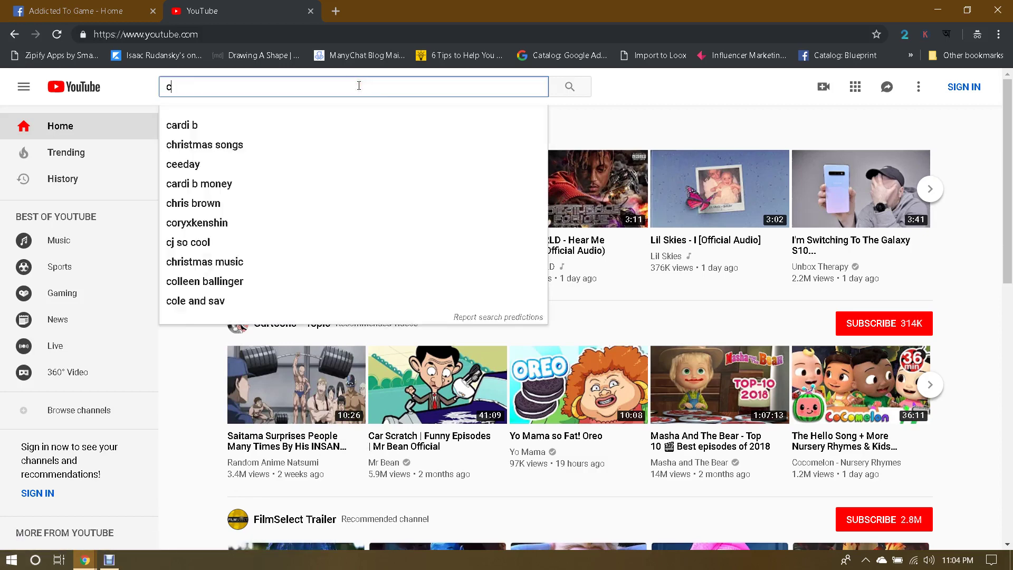
text(oders)
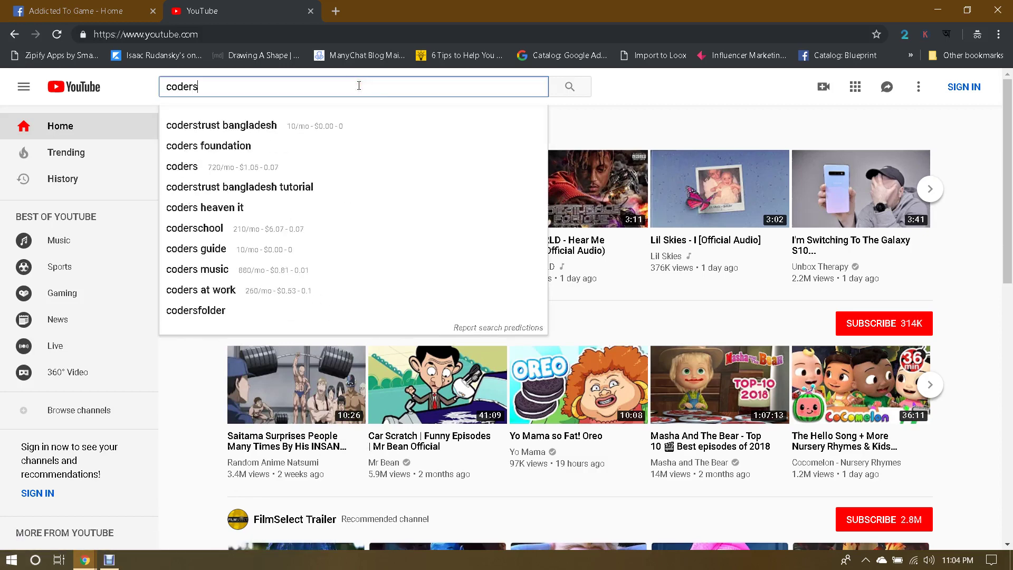
key(Down)
key(Down)
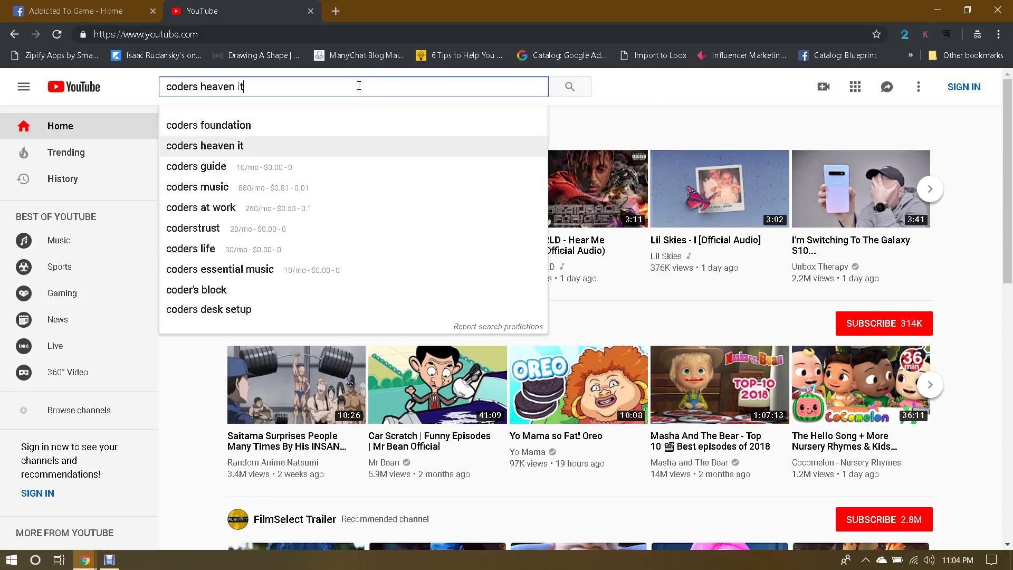
key(Return)
mouse_move(258, 314)
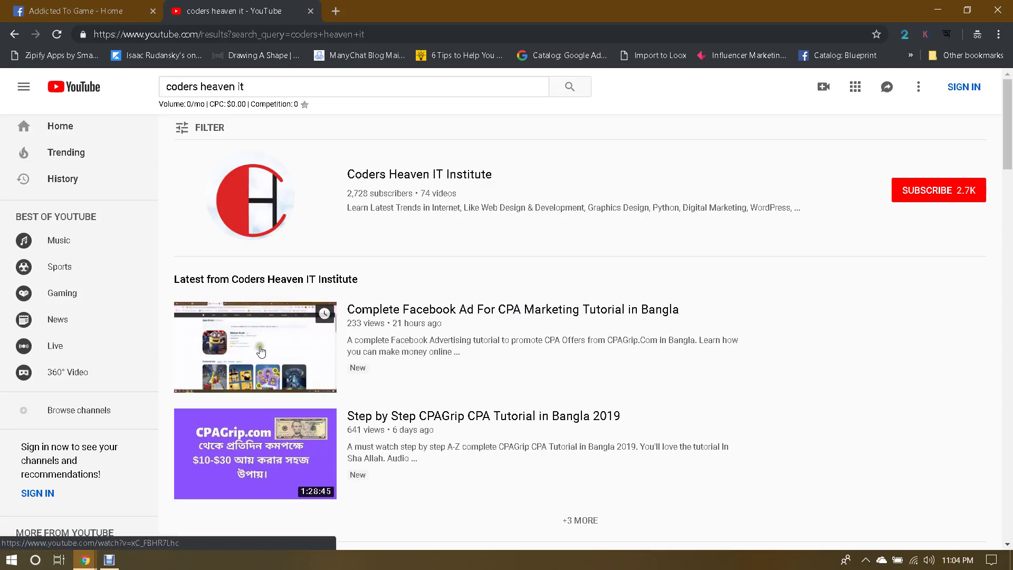
scroll(427, 354, down, 1)
scroll(264, 380, down, 3)
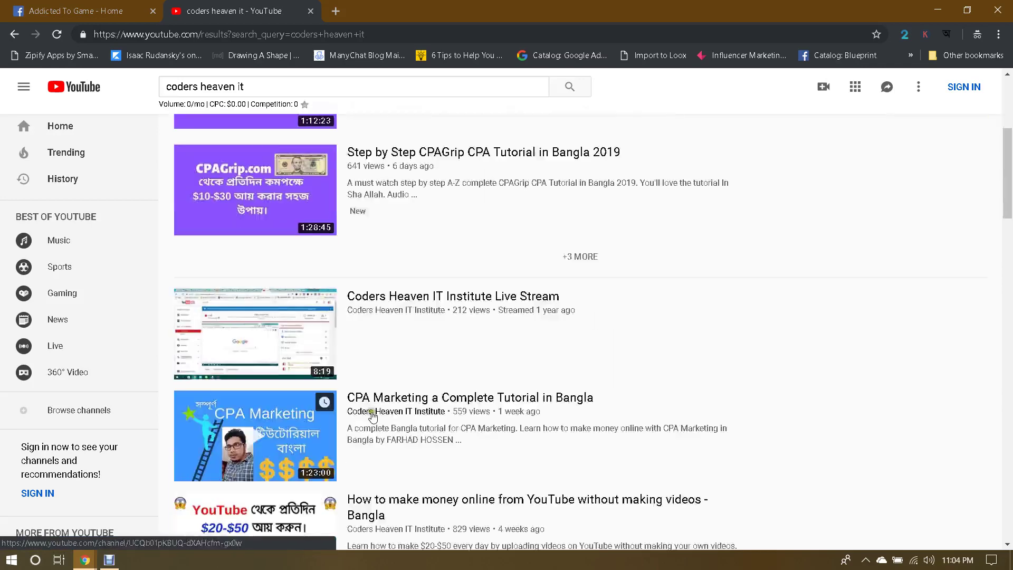
scroll(372, 401, up, 4)
click(80, 2)
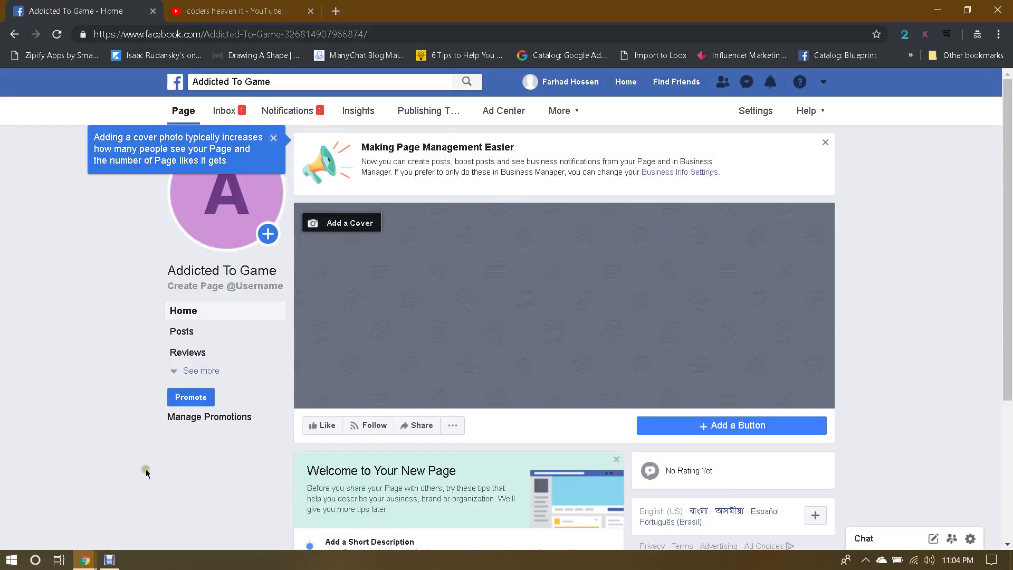
Step: Open Google Images in a new tab and search for "video games"
click(340, 11)
text(ima)
key(Return)
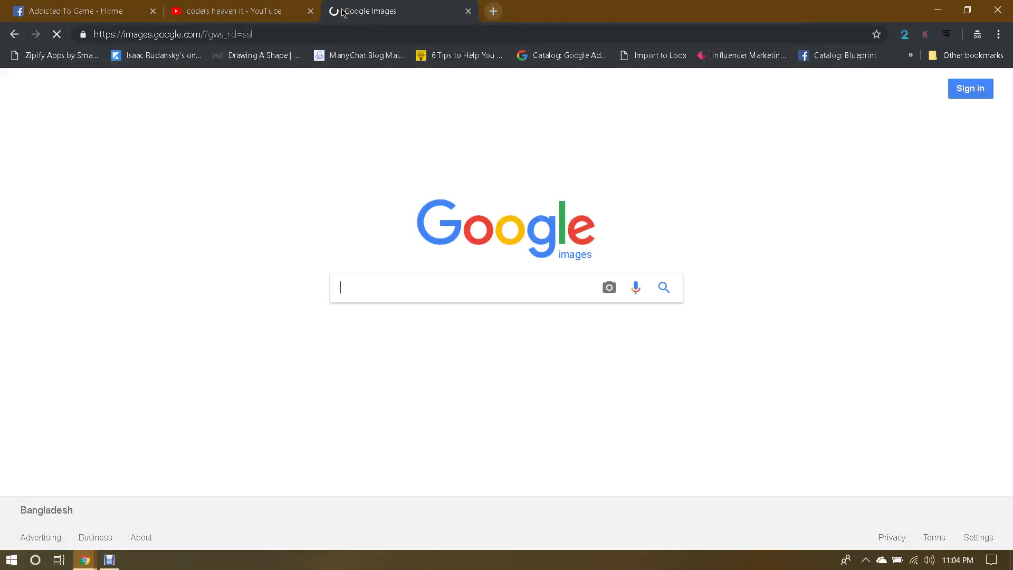
text(video games)
key(Return)
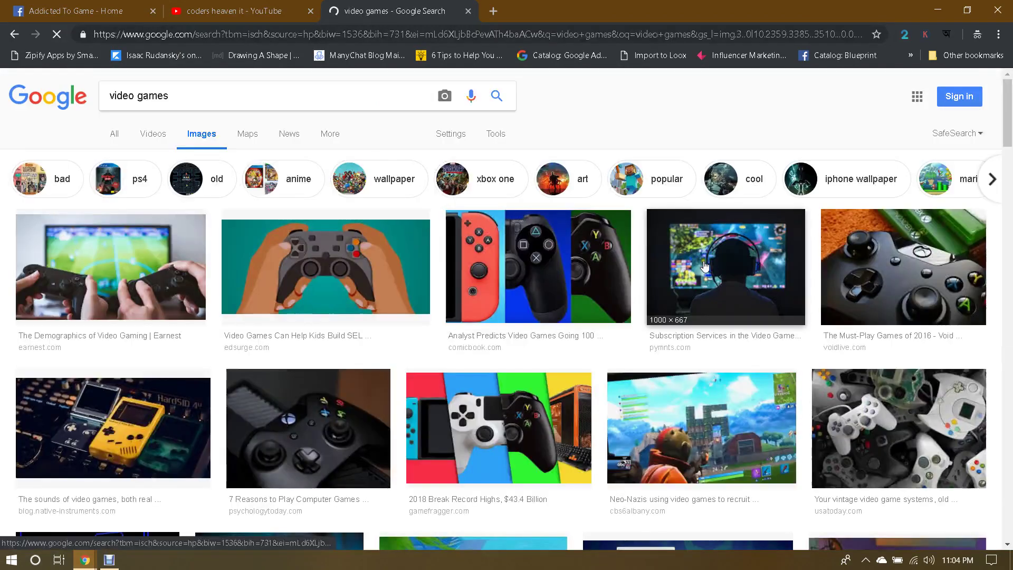
Step: Save the cartoon game controller picture from the stumpblog.com result to the Desktop as "my games"
scroll(718, 266, down, 3)
scroll(717, 266, down, 4)
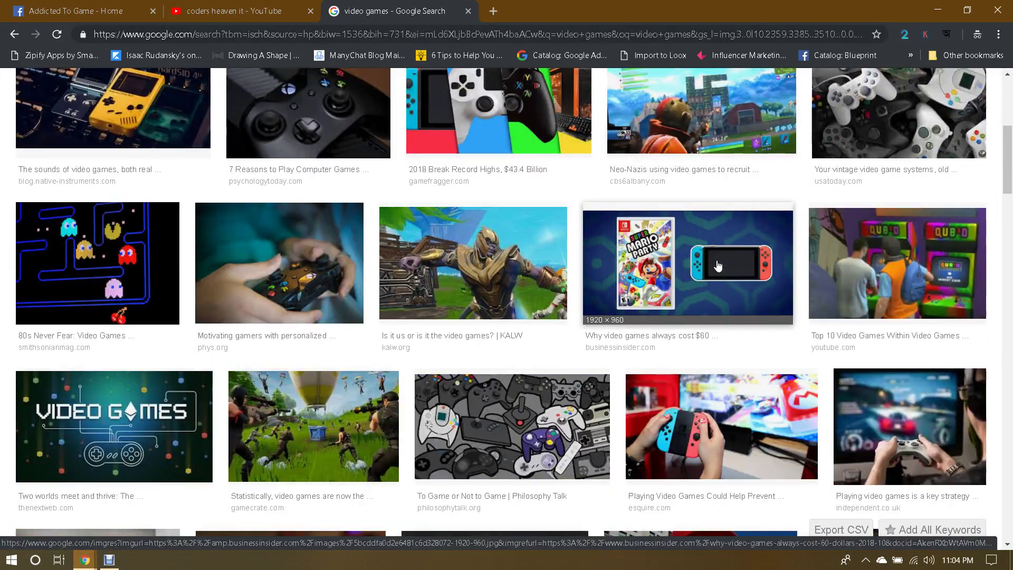
scroll(717, 265, up, 1)
scroll(717, 265, down, 1)
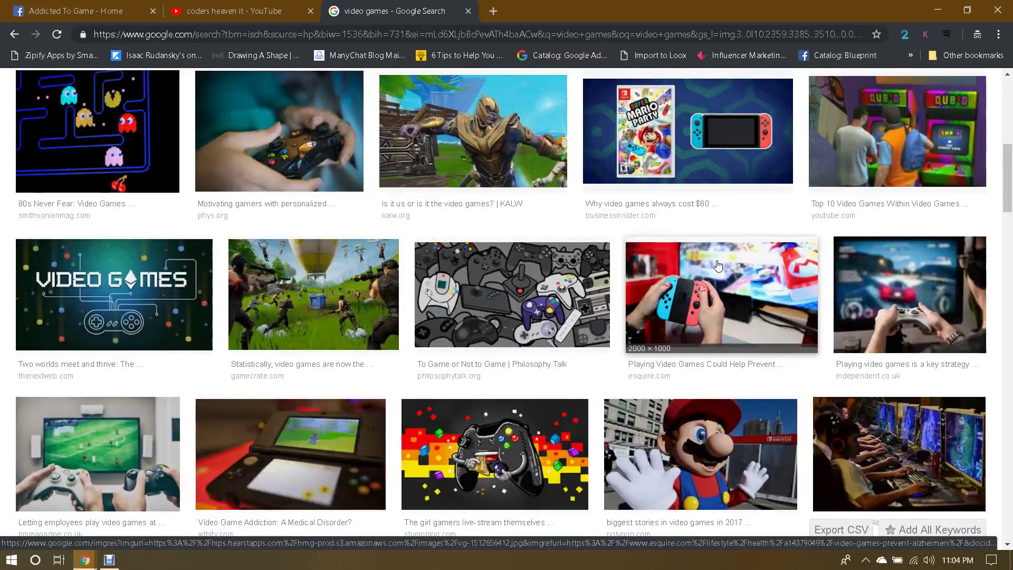
scroll(370, 296, down, 2)
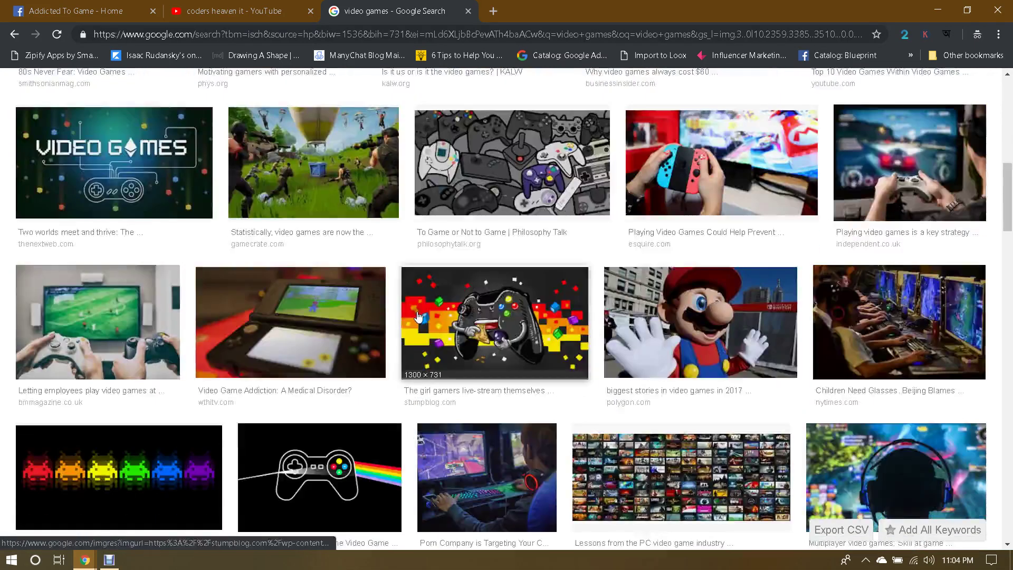
scroll(653, 317, down, 1)
click(515, 254)
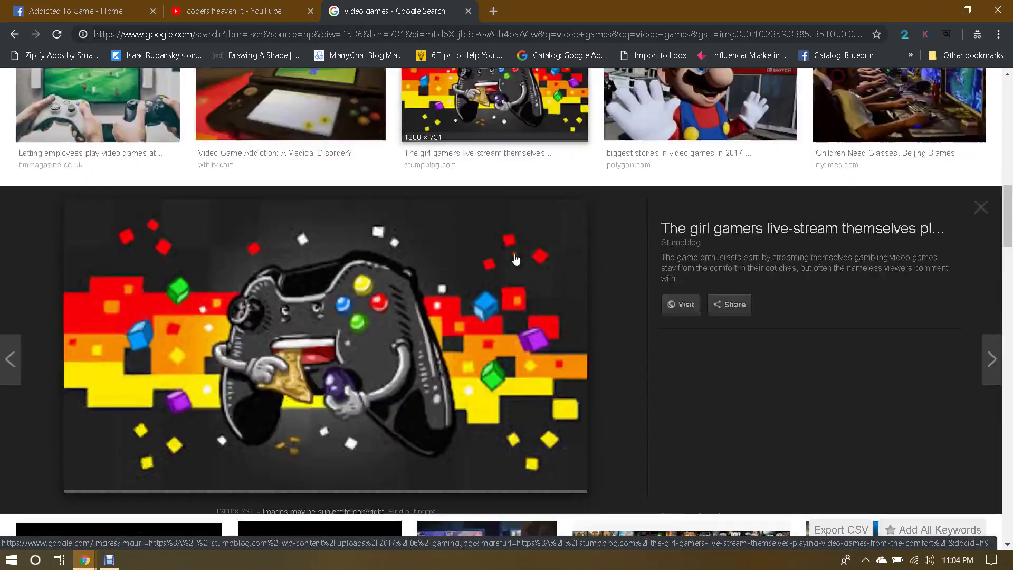
right_click(313, 271)
click(352, 393)
text(my gam)
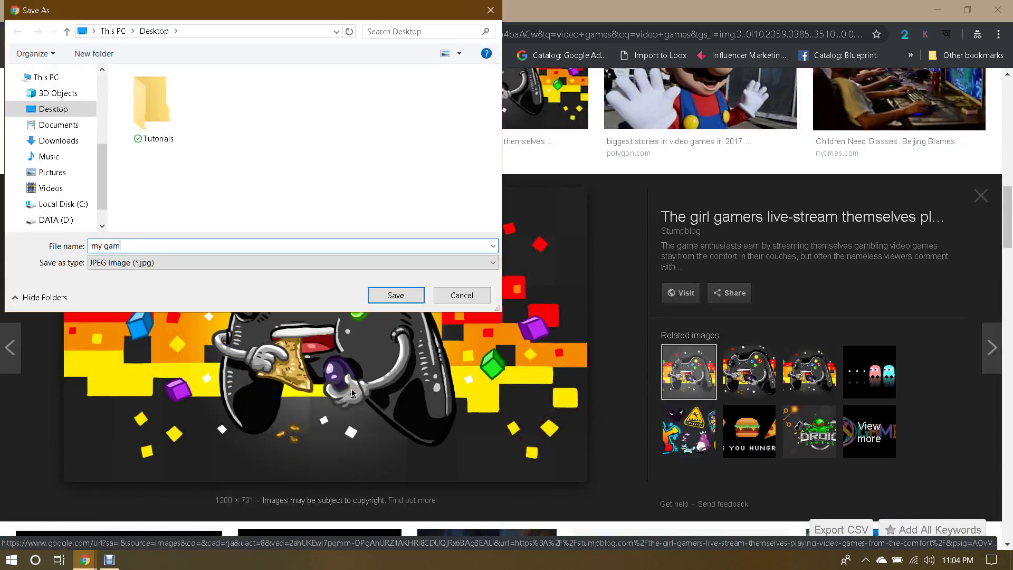
text(es)
key(Return)
Step: Upload "my games.jpg" from the Desktop as the Addicted To Game page's cover photo, save it and dismiss the page notices
click(95, 4)
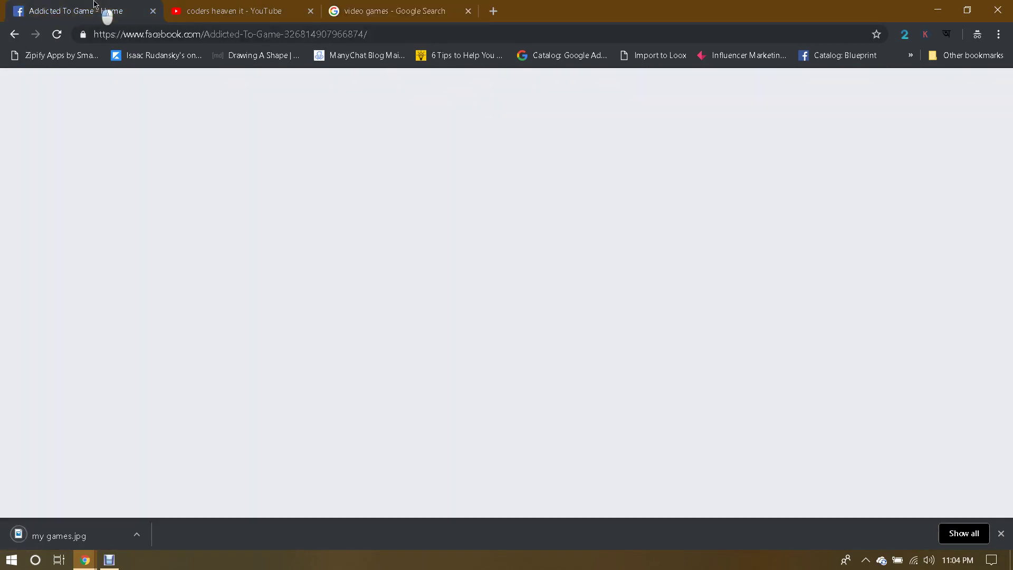
click(373, 226)
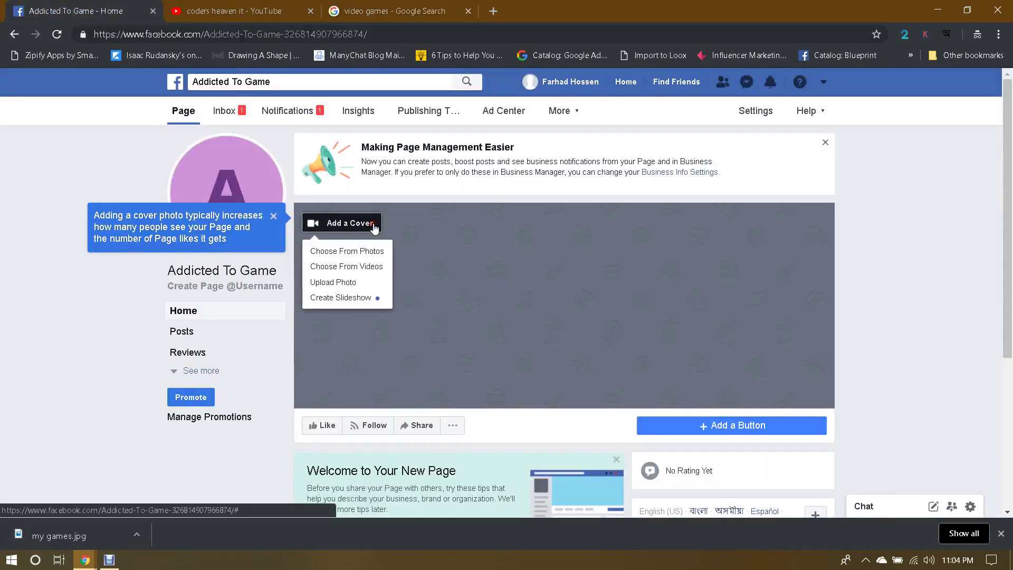
click(337, 283)
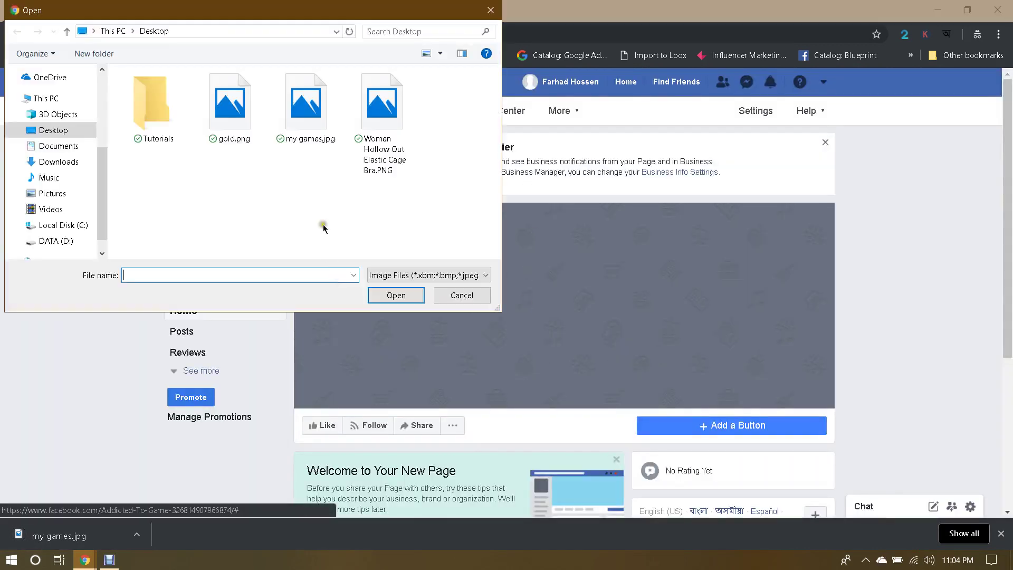
double_click(331, 141)
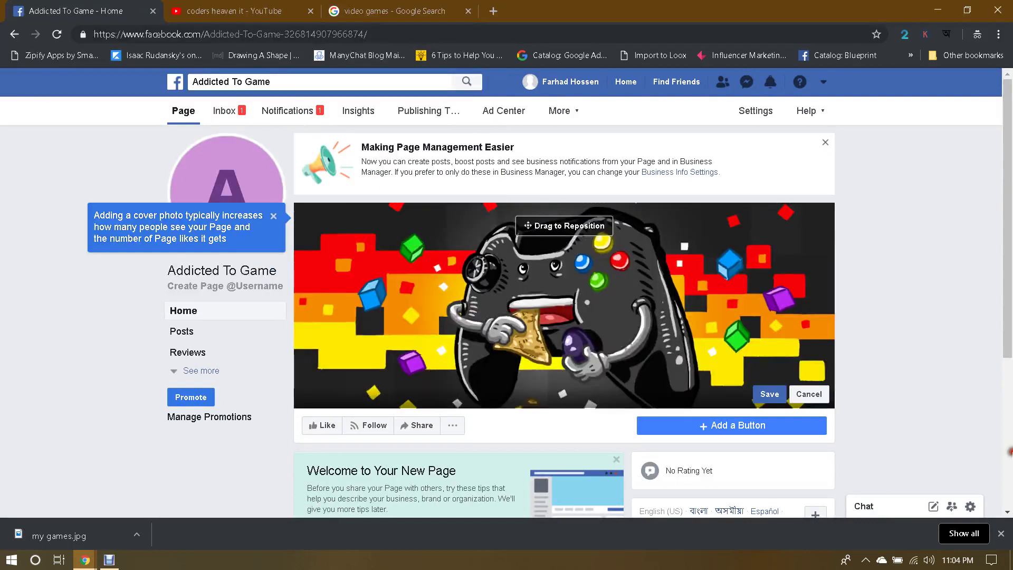
click(1000, 534)
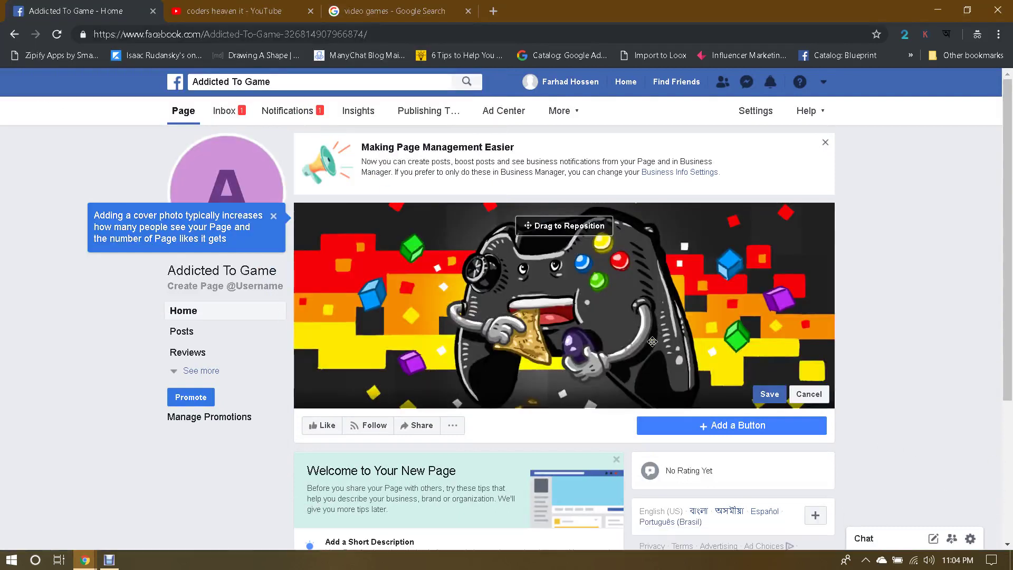
click(770, 393)
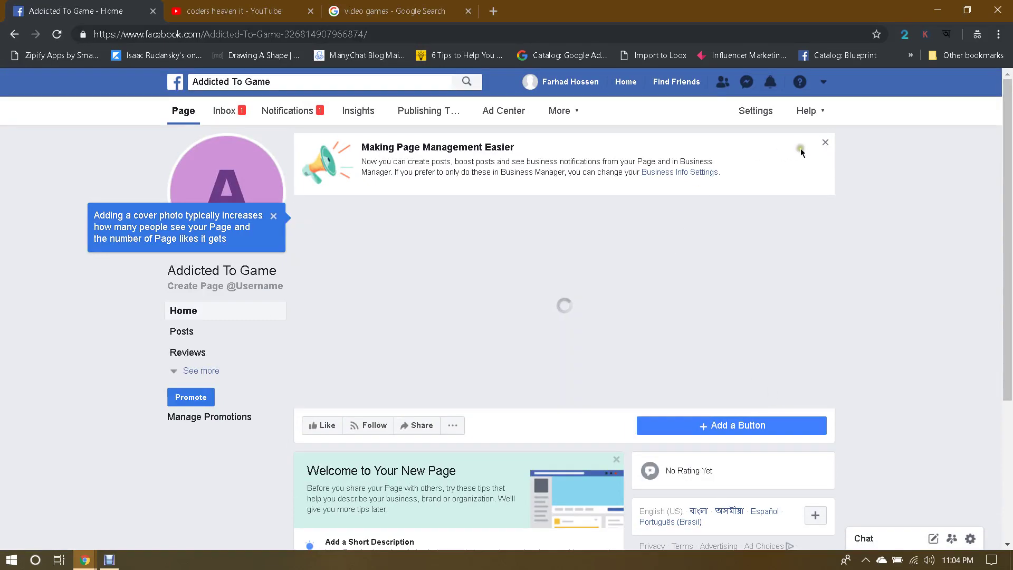
click(824, 144)
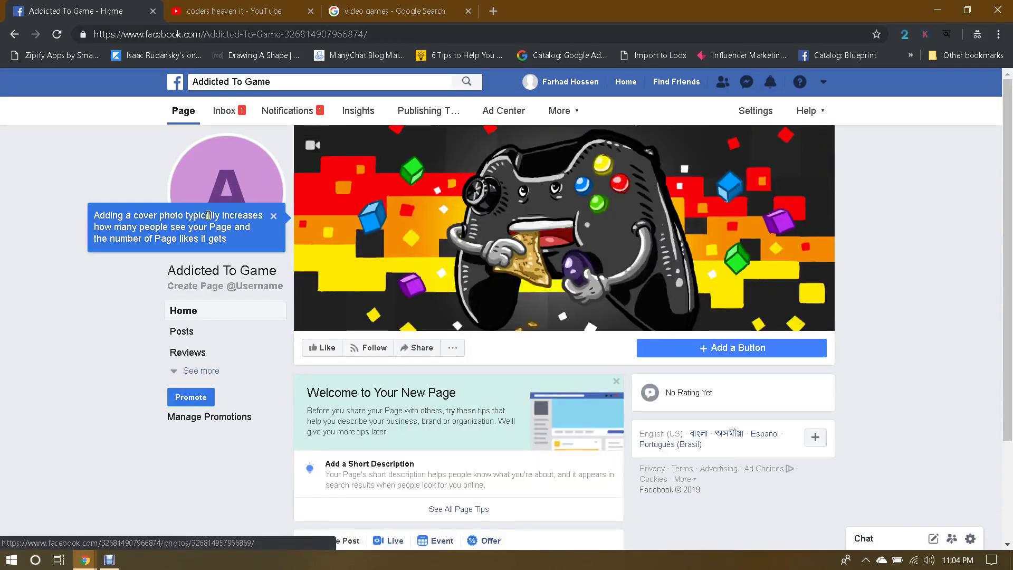
click(277, 217)
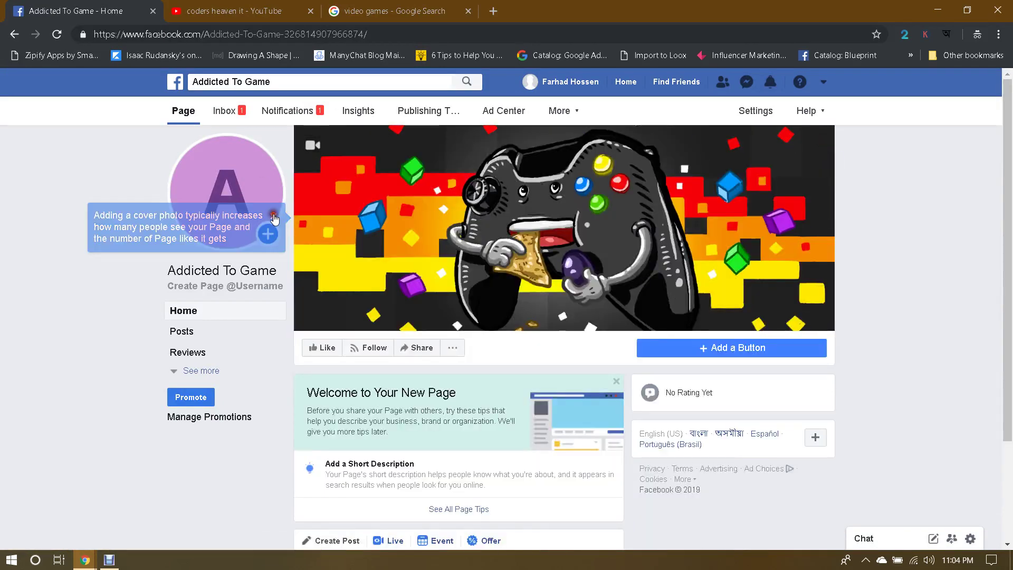
Step: Return to the Google Images results for "video games", narrow them to "popular" and look through the pictures
click(414, 4)
scroll(564, 238, up, 10)
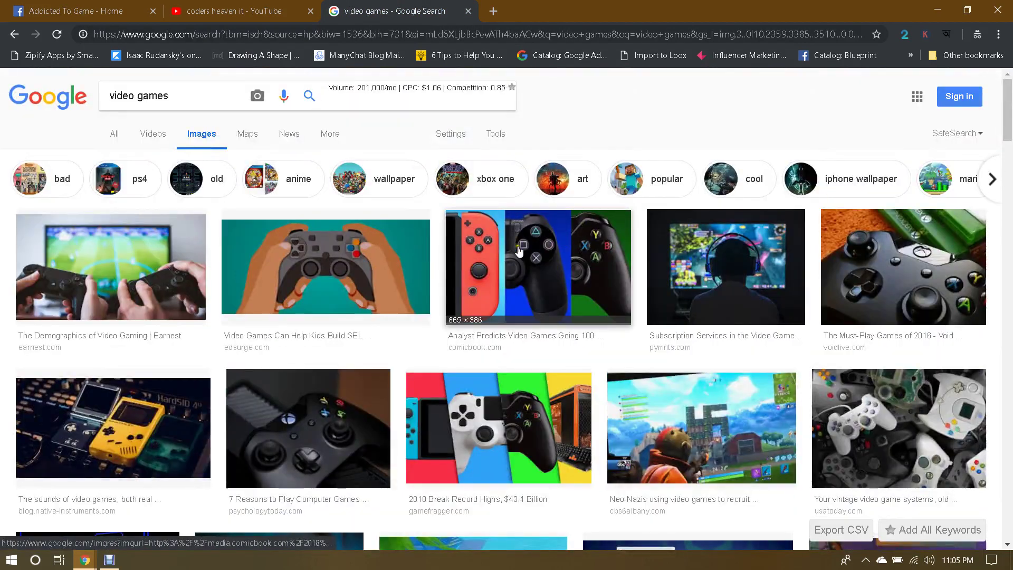
click(655, 188)
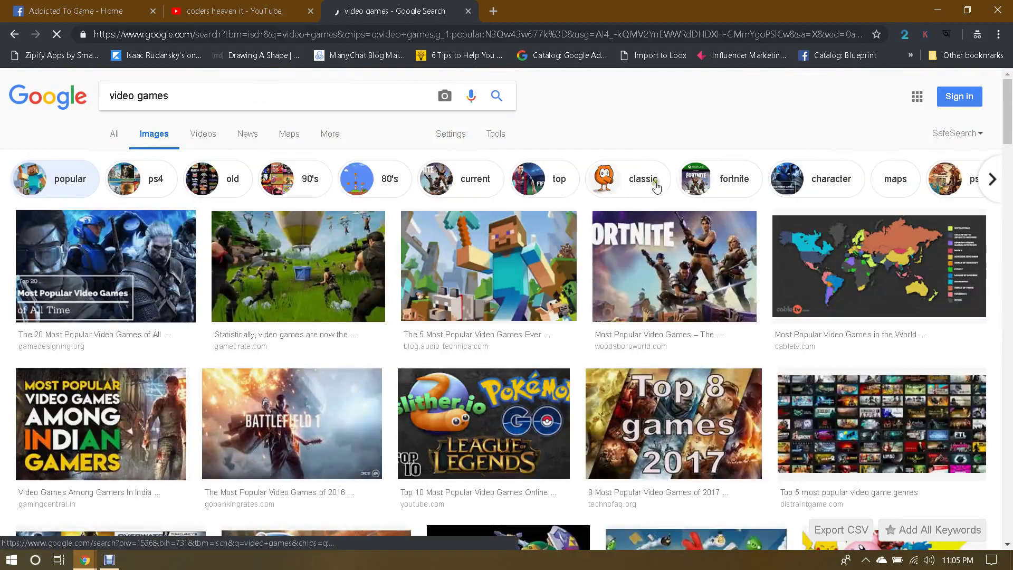
scroll(597, 254, down, 5)
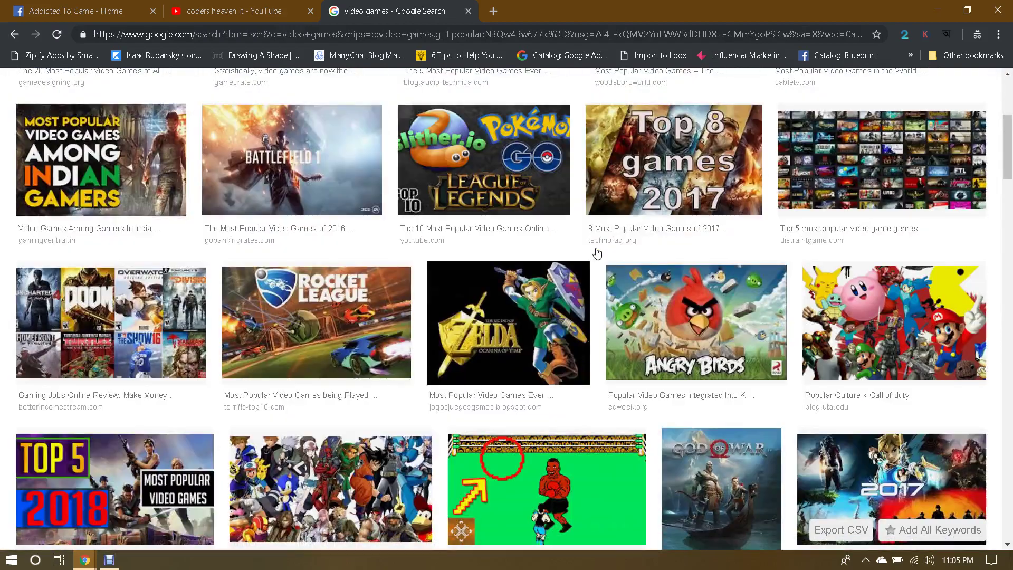
scroll(597, 254, down, 6)
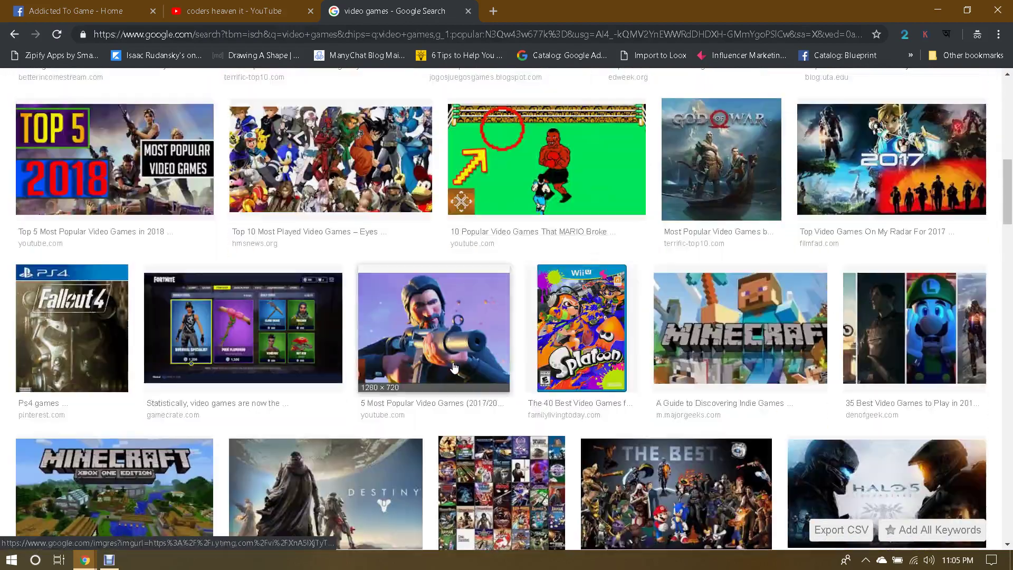
Step: Save the bearded gunman picture from the "5 Most Popular Video Games" result to the Desktop as "my image"
click(454, 366)
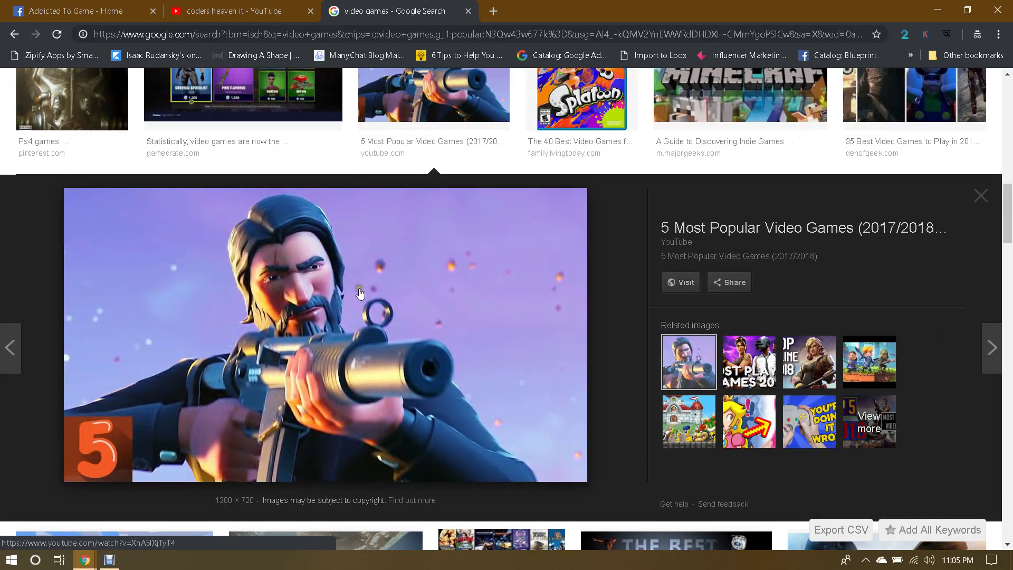
right_click(288, 274)
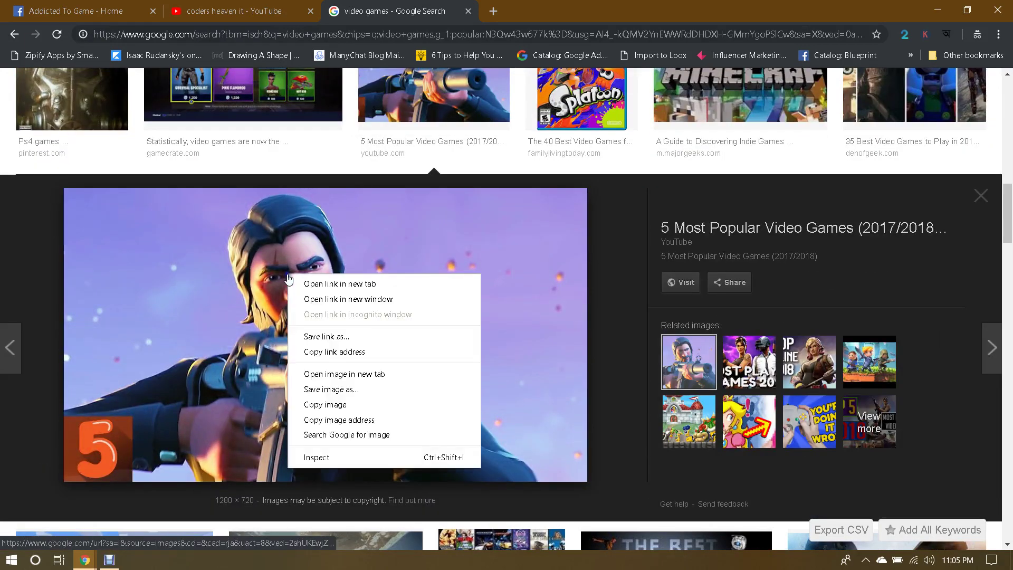
click(321, 389)
text(my)
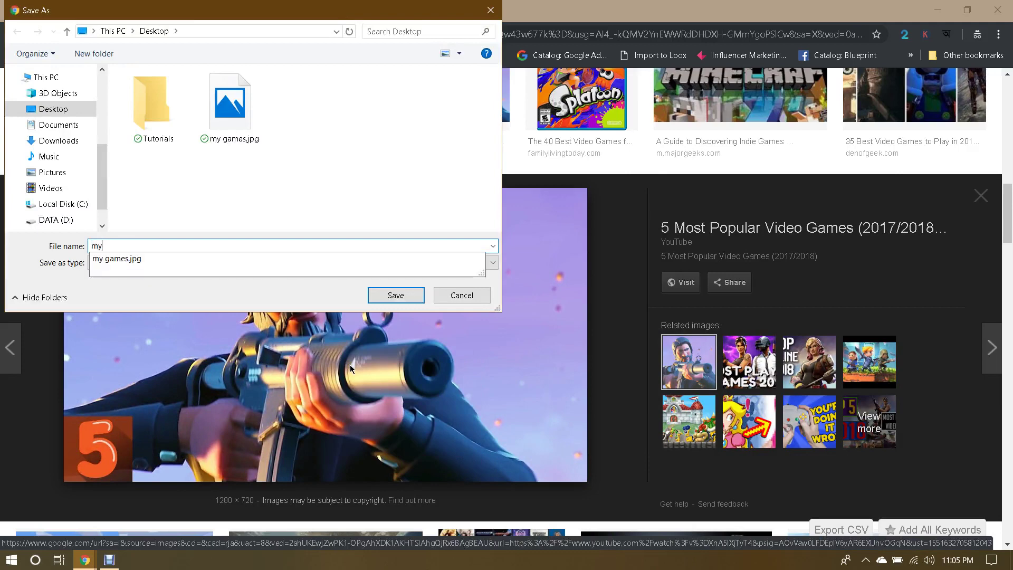
text( image)
key(Return)
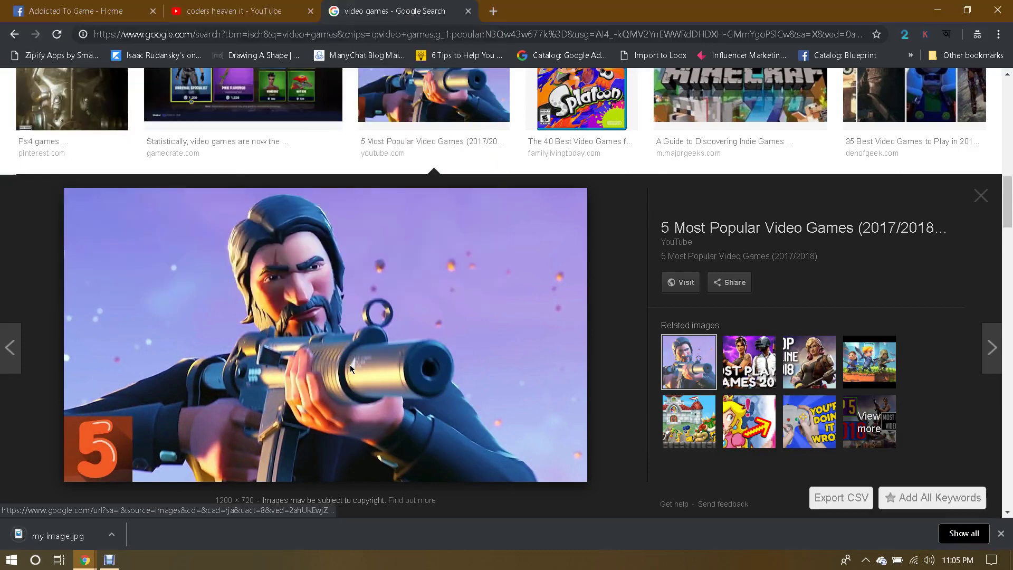
Step: Upload "my image.jpg" as the Facebook page's profile picture, centre the gunman in the circular crop and save it
click(74, 11)
click(226, 225)
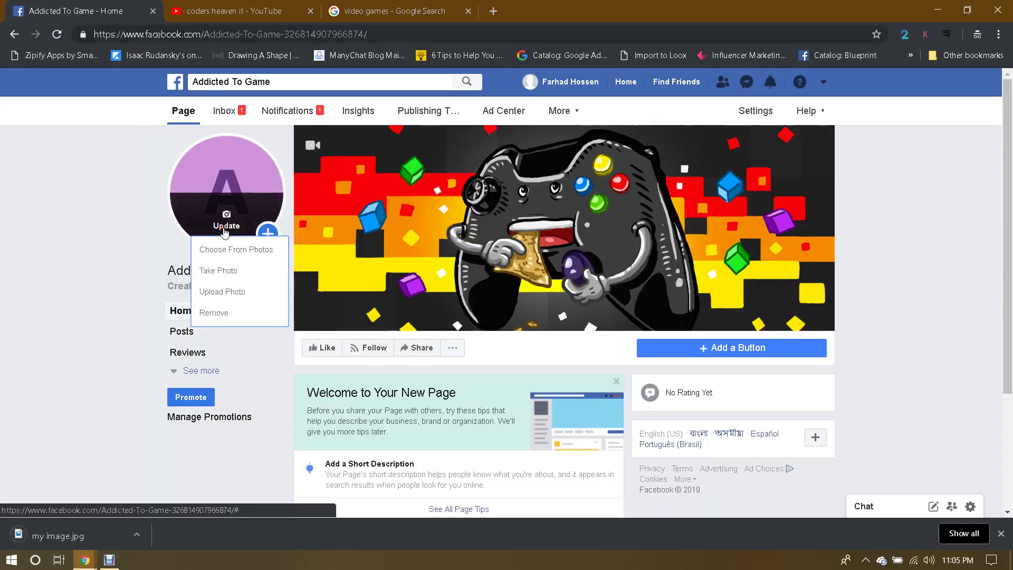
click(226, 295)
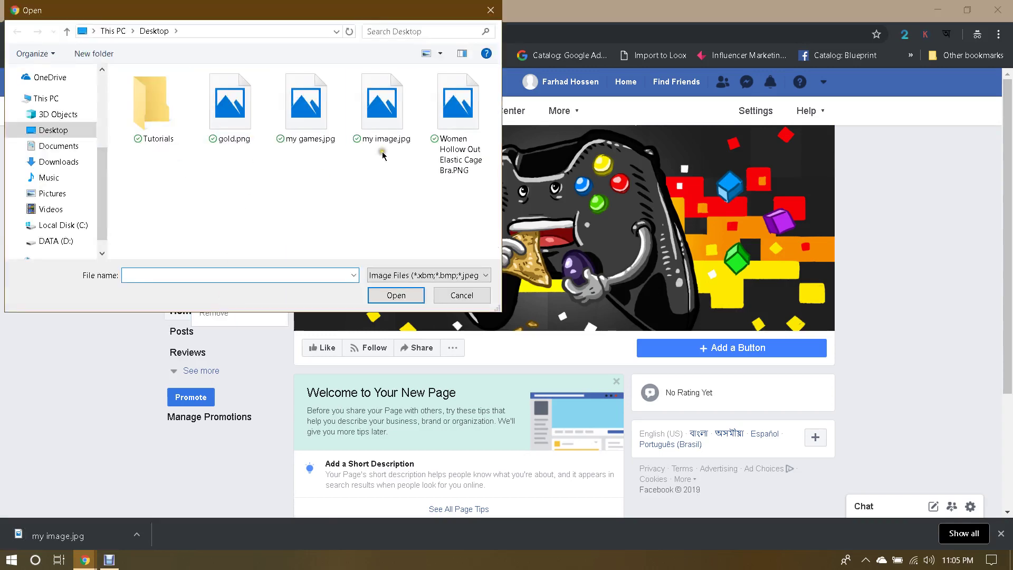
double_click(392, 115)
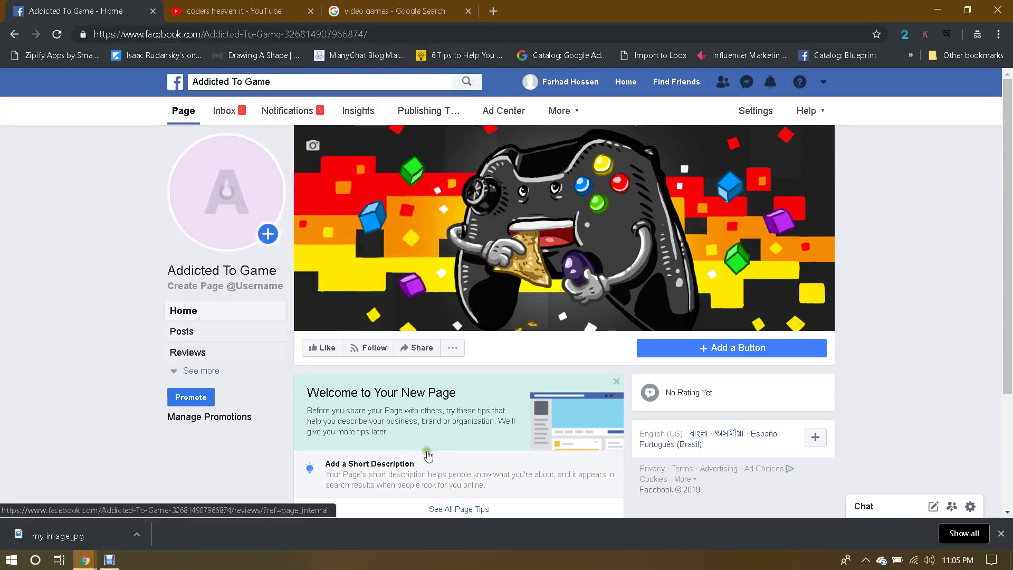
click(1002, 535)
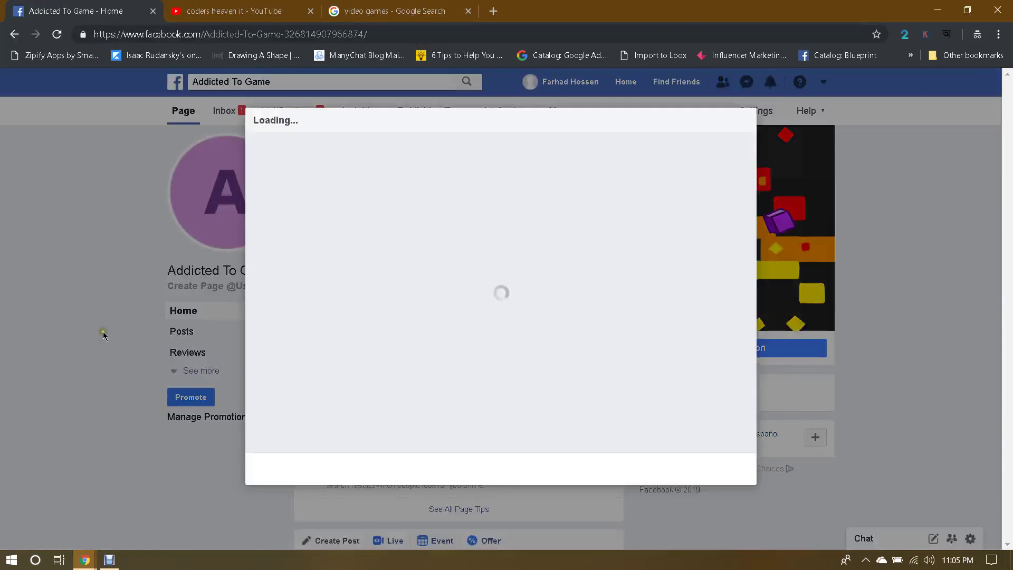
drag(509, 287, 510, 320)
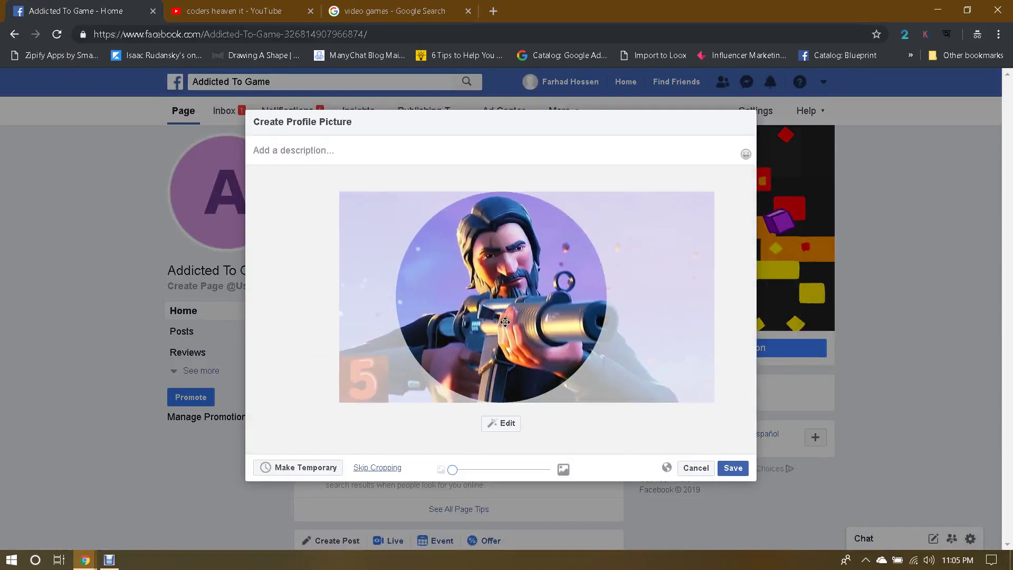
click(733, 469)
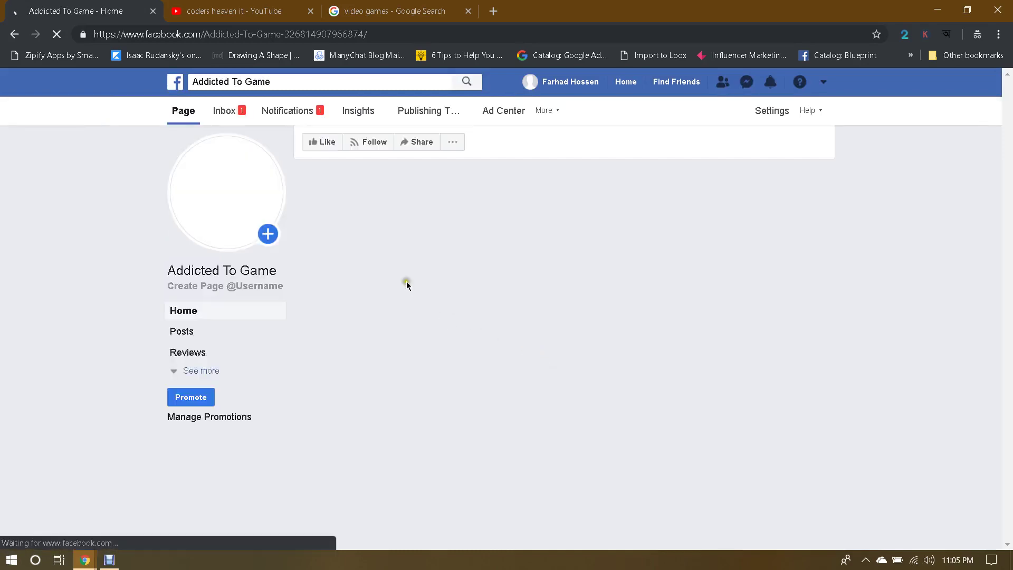
Step: Start creating the page username and try "addictedtogame", "addictedto-game" and "addictedtogame19"
click(205, 290)
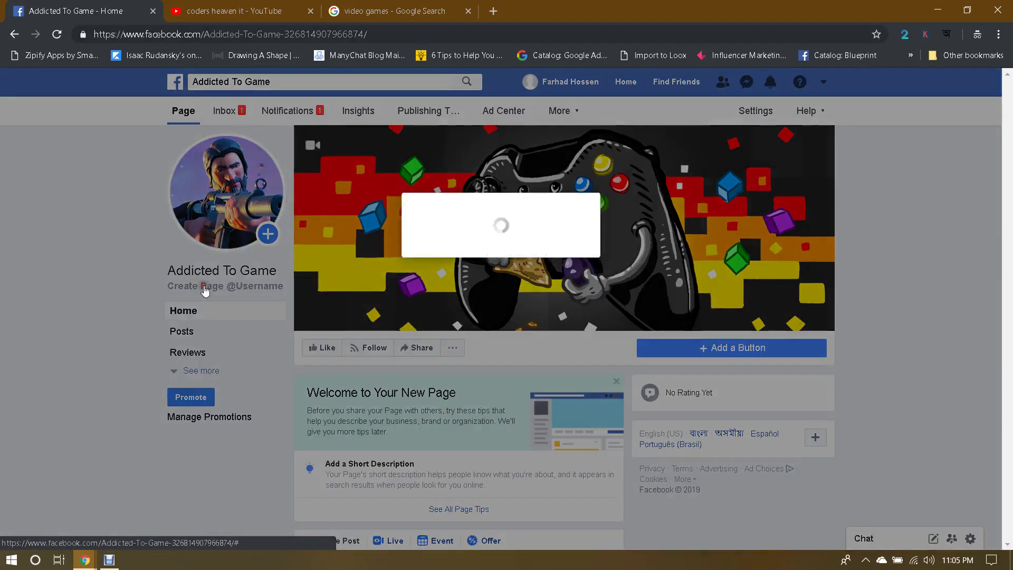
click(382, 330)
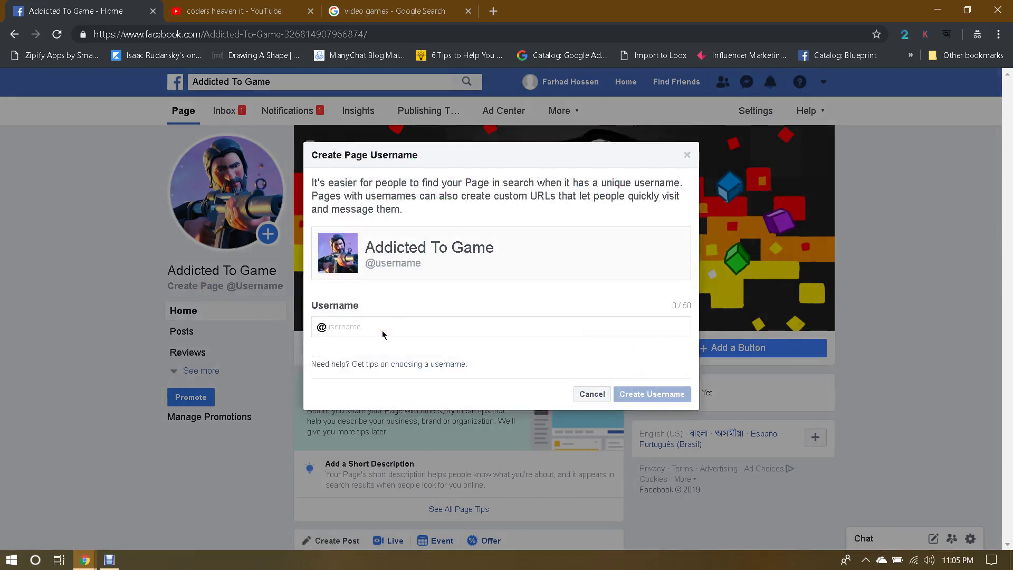
text(addictedtogame)
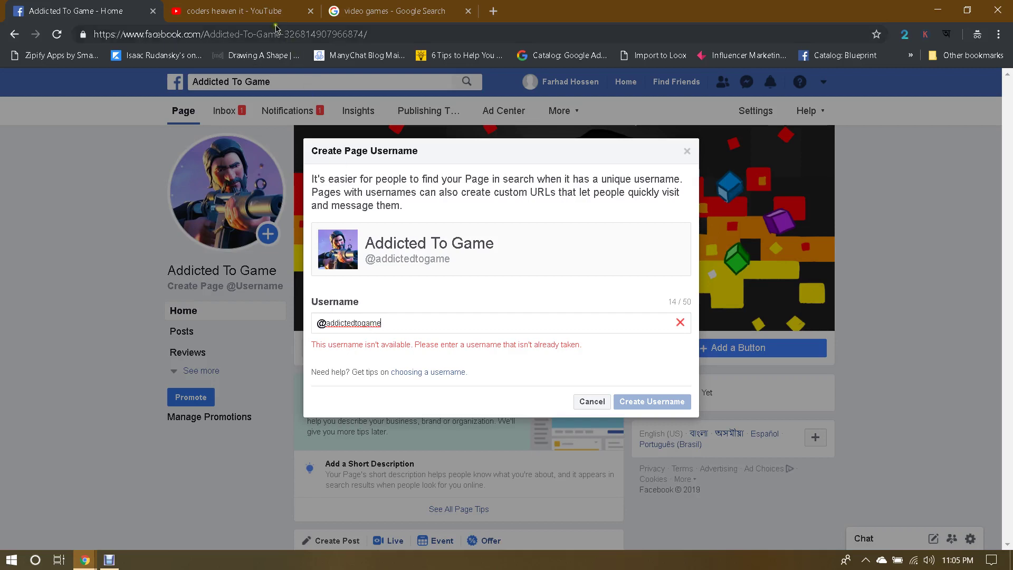
click(362, 324)
text(-)
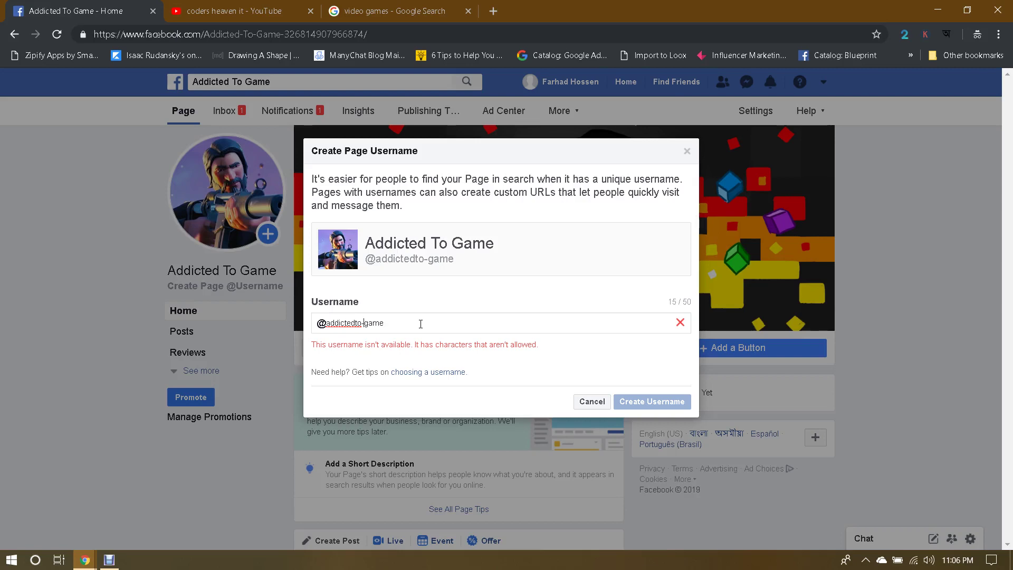
key(BackSpace)
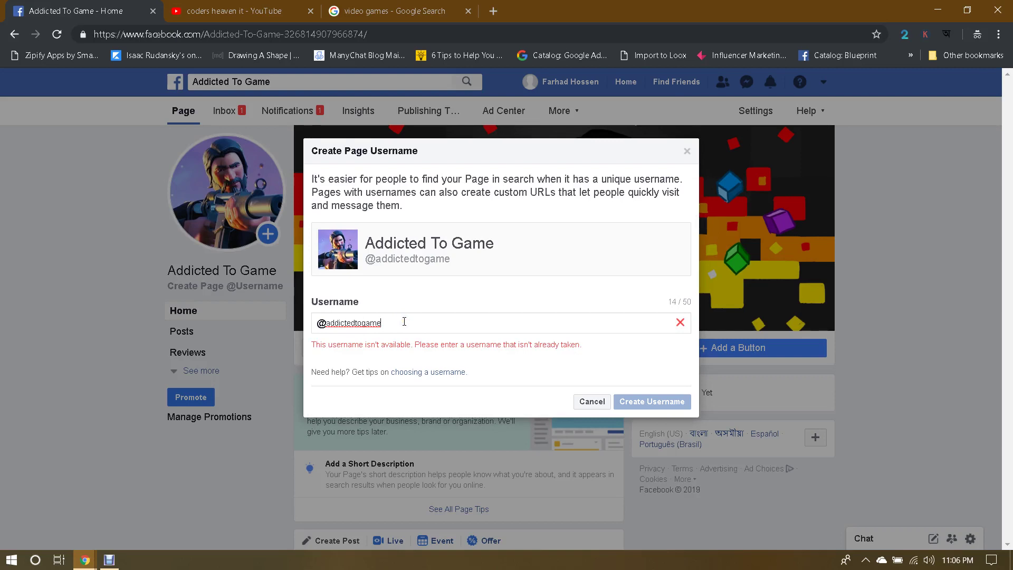
text(19)
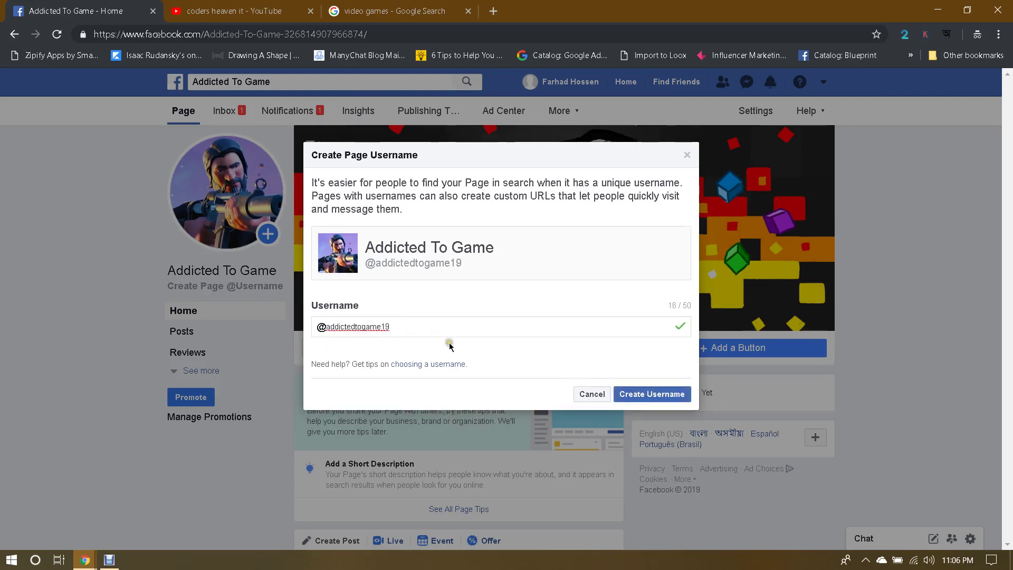
Step: Clear the entered username, create the page username "supergameaddicted" instead and close the dialog
click(400, 338)
key(BackSpace)
key(BackSpace)
key(BackSpace)
key(BackSpace)
key(BackSpace)
key(BackSpace)
key(BackSpace)
key(BackSpace)
key(BackSpace)
key(BackSpace)
key(BackSpace)
key(BackSpace)
key(BackSpace)
key(BackSpace)
key(BackSpace)
key(BackSpace)
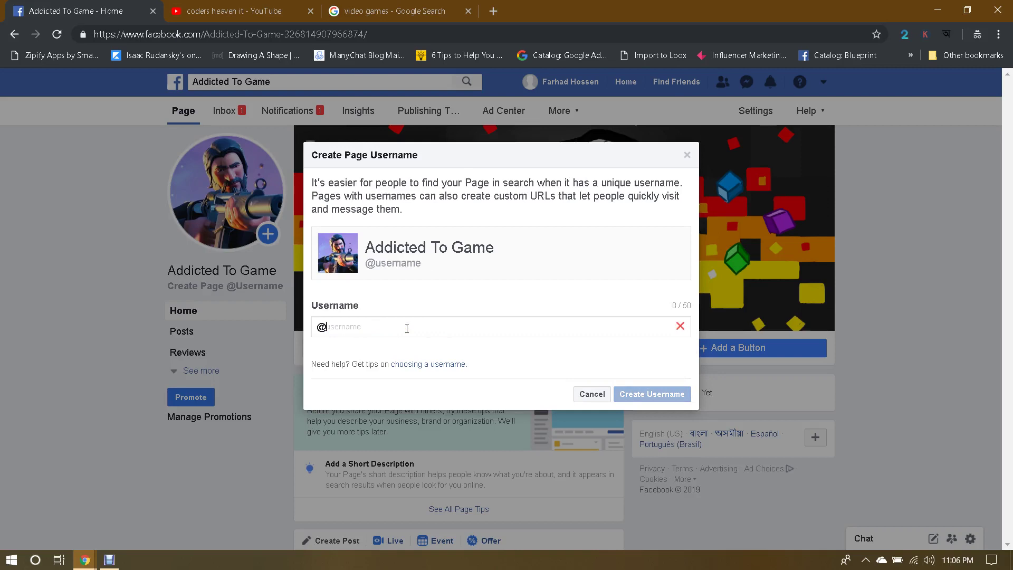
text(supergameaddicted)
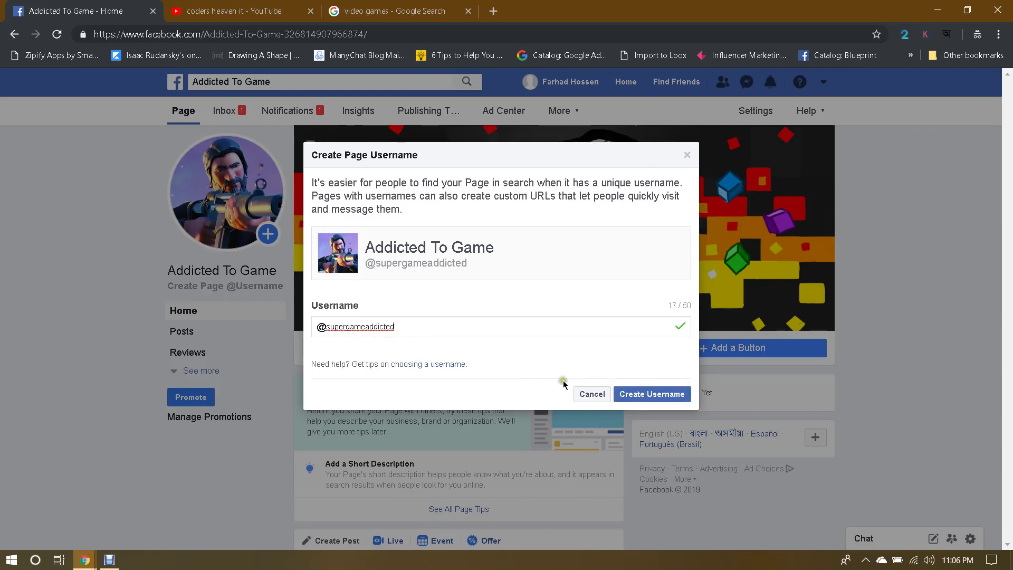
click(649, 394)
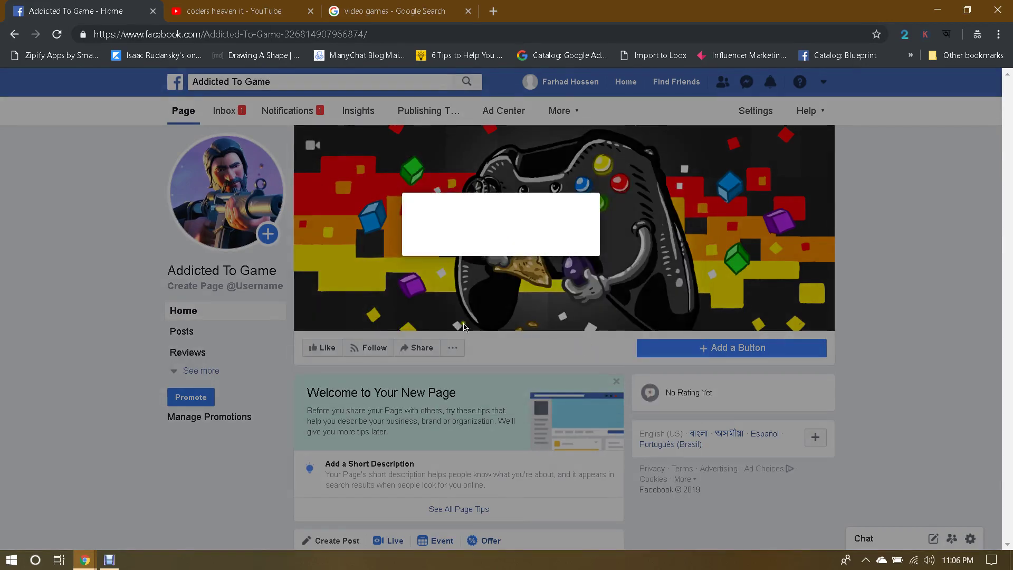
click(627, 330)
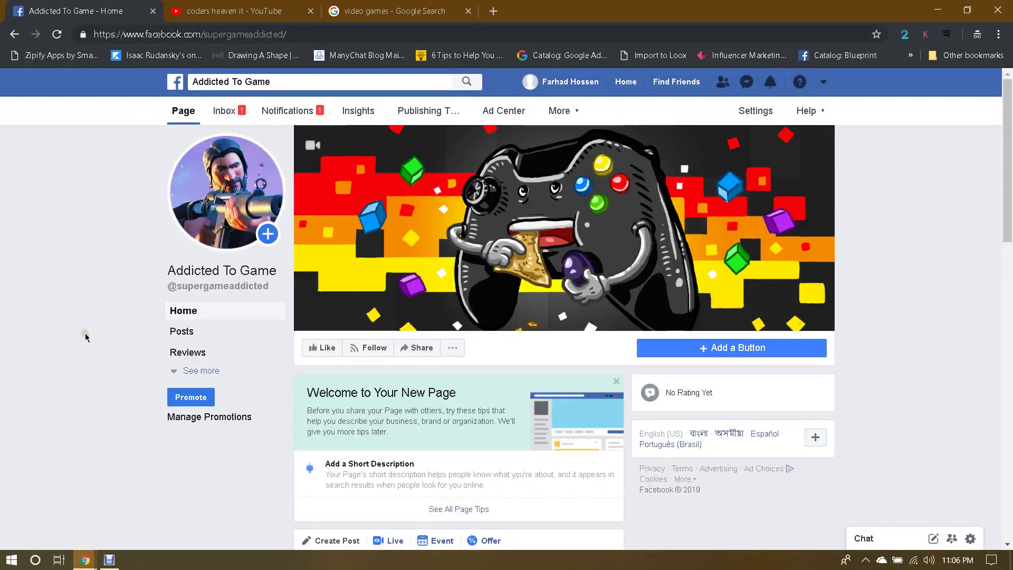
Step: Return to the Google Images tab and search for "game quotes"
scroll(86, 337, down, 10)
scroll(86, 335, up, 10)
click(373, 8)
scroll(372, 210, up, 7)
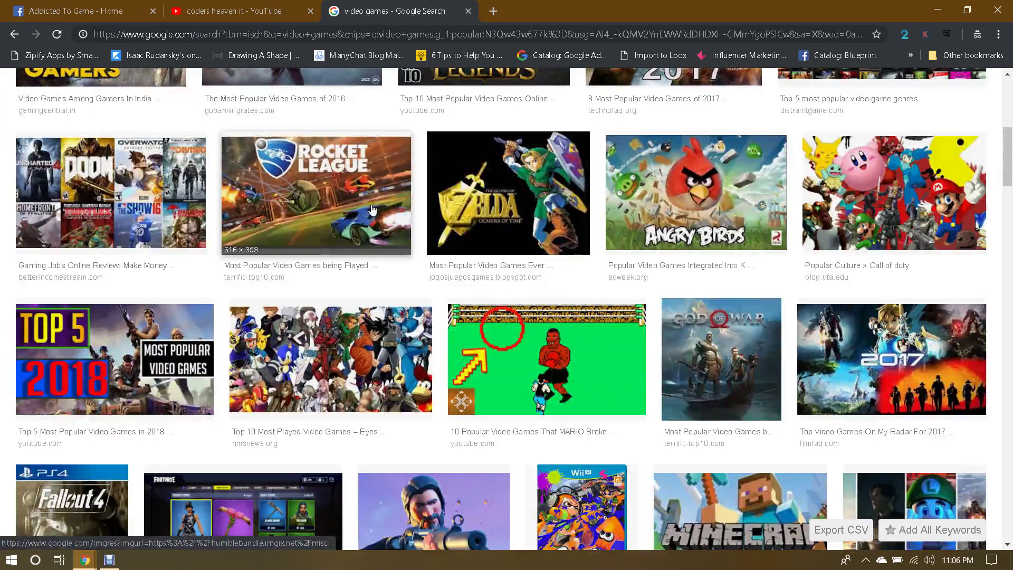
scroll(372, 210, up, 7)
triple_click(210, 95)
text(game )
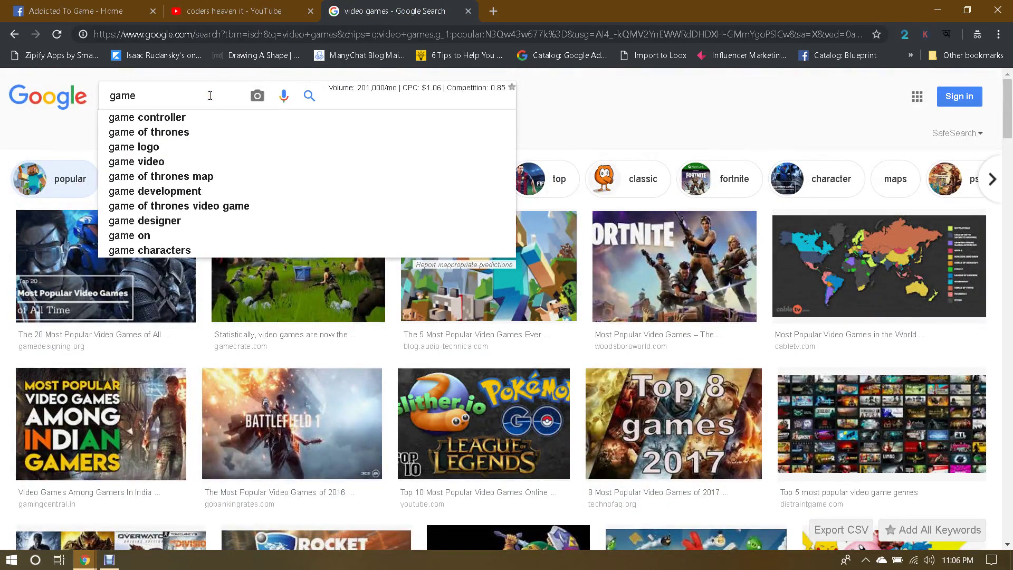
text(quotes)
key(Return)
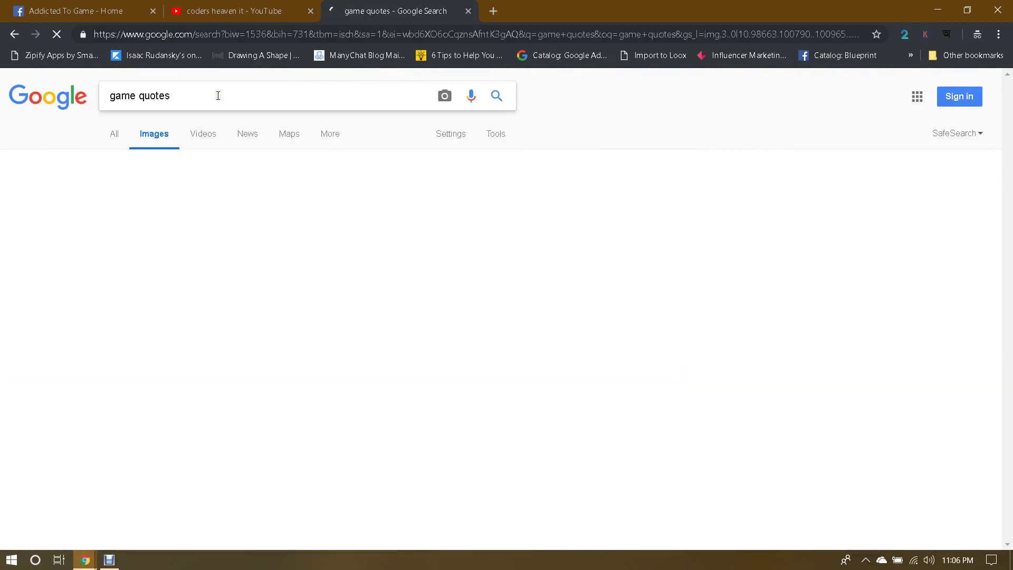
Step: Browse the "game quotes" image results and preview the "Press Start" life quote picture
scroll(377, 244, down, 1)
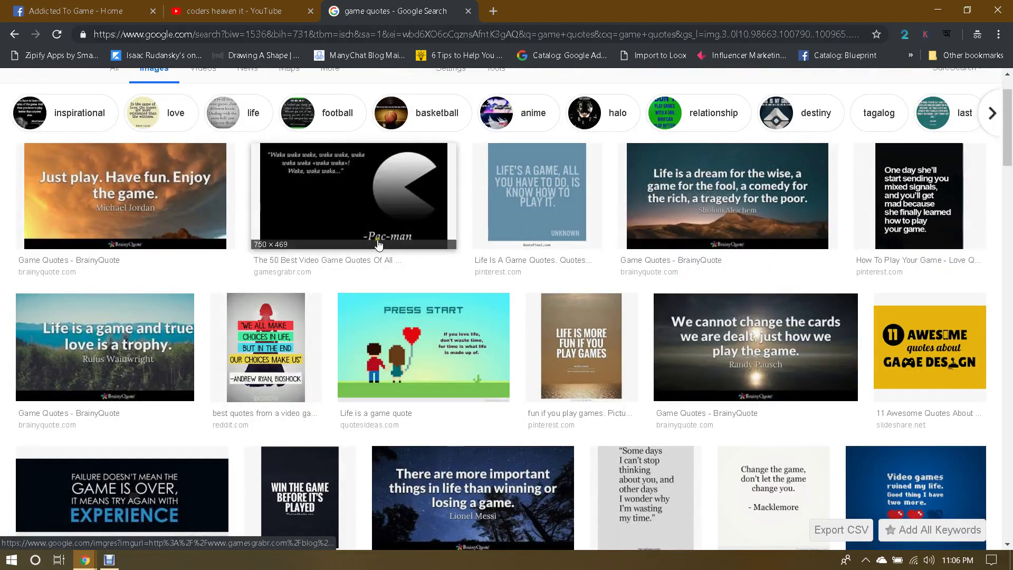
scroll(374, 244, down, 1)
click(460, 289)
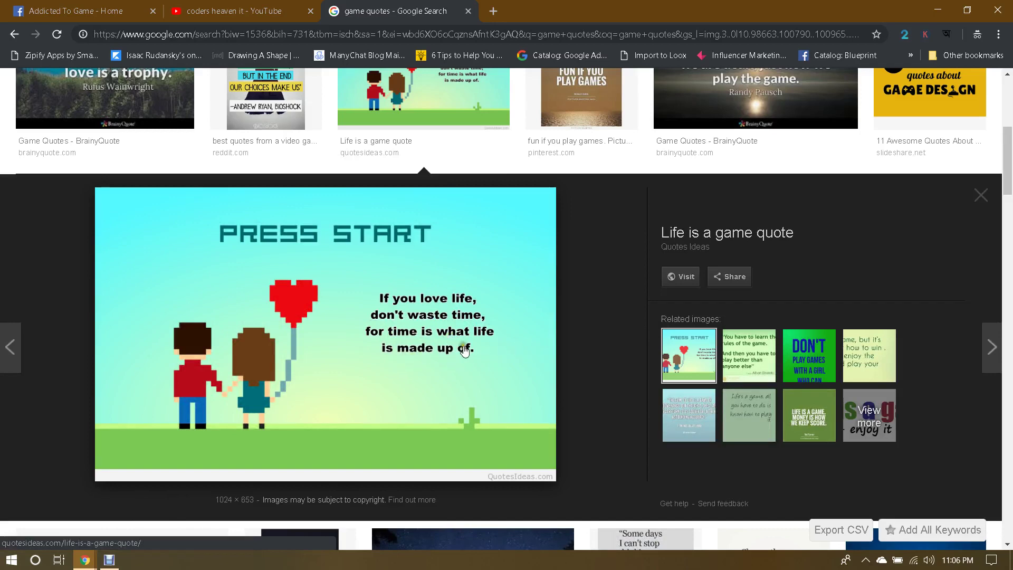
scroll(565, 342, up, 3)
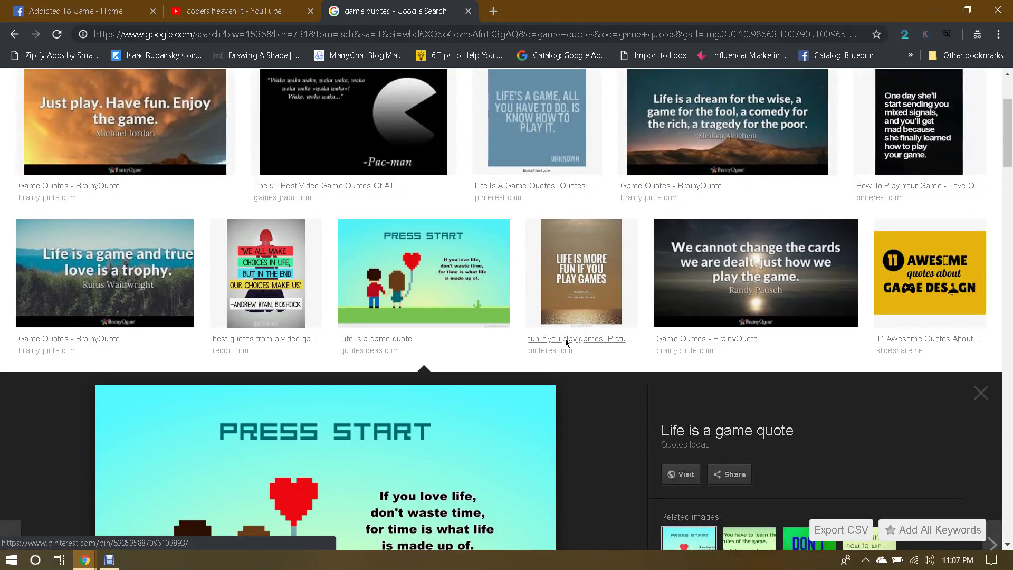
scroll(424, 315, up, 2)
scroll(424, 315, down, 1)
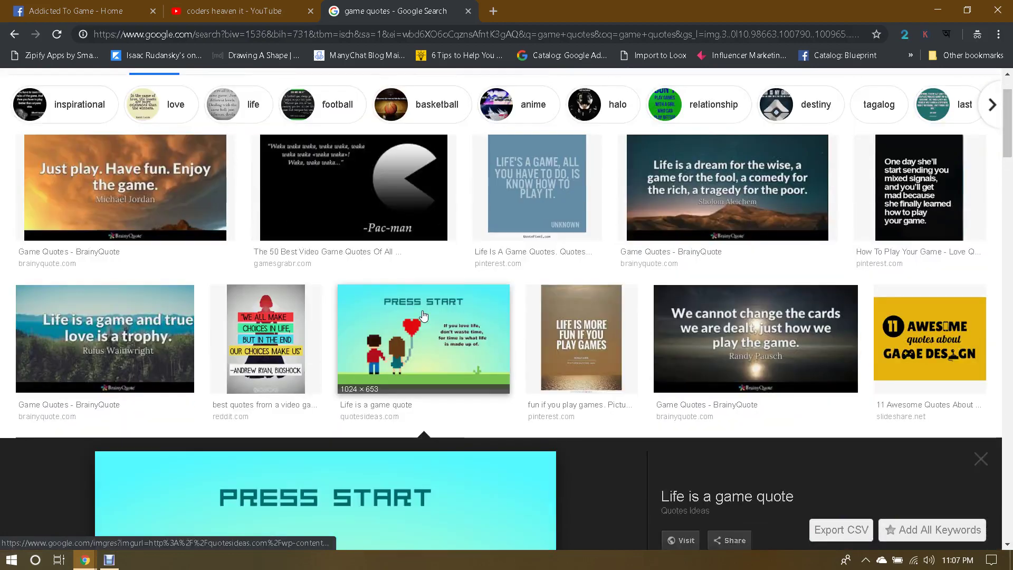
scroll(423, 315, down, 6)
scroll(424, 315, down, 3)
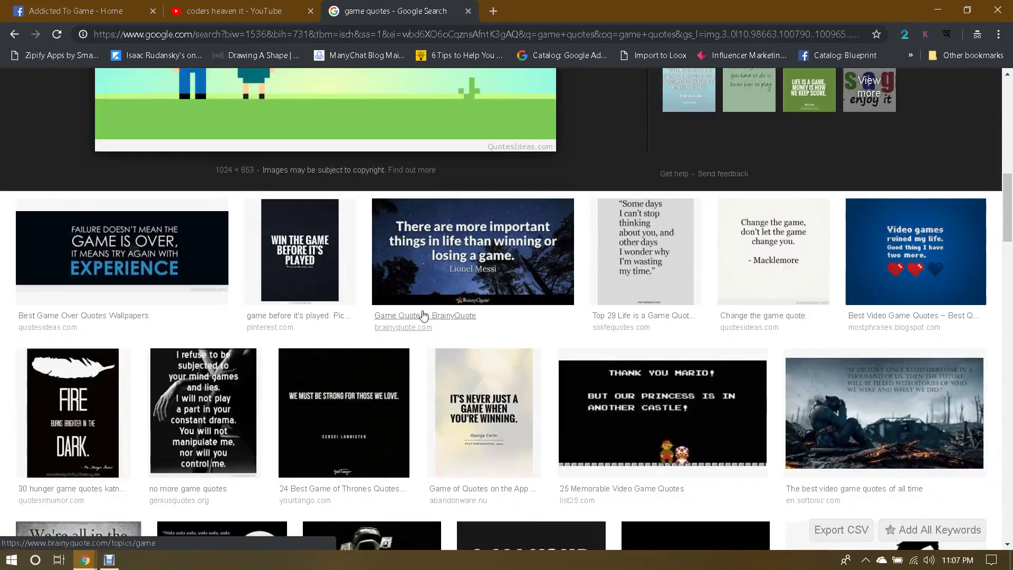
Step: Preview the "Video games ruined my life" quote and a related food cartoon wallpaper, and look through further game quote images
click(916, 253)
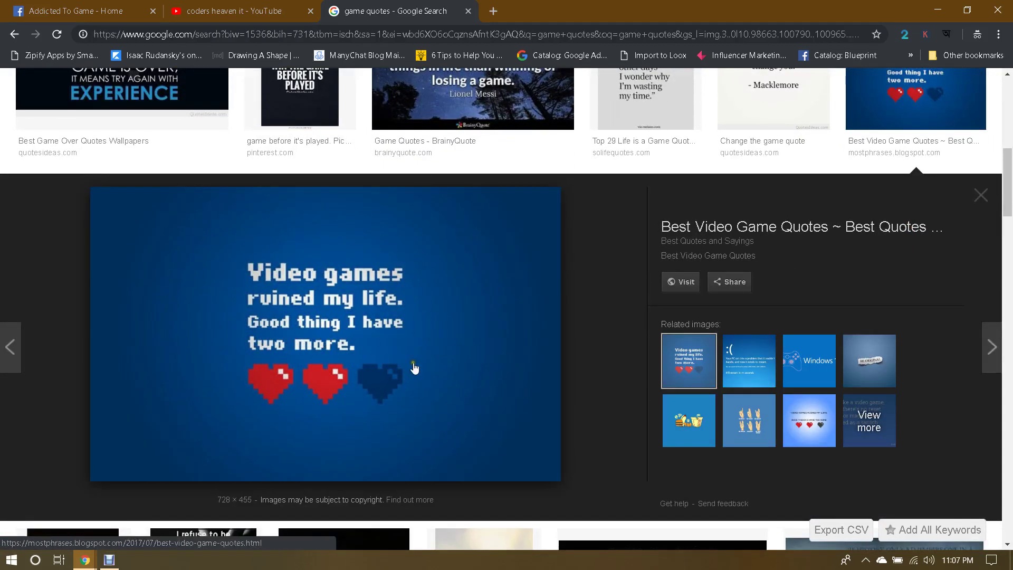
scroll(512, 359, up, 2)
scroll(513, 358, down, 6)
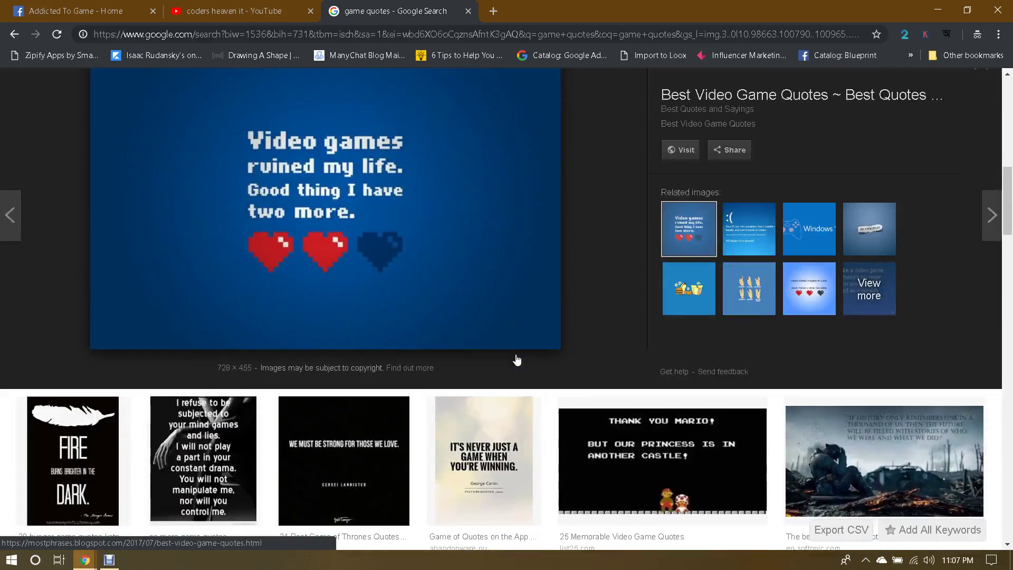
scroll(517, 360, up, 3)
scroll(520, 359, down, 2)
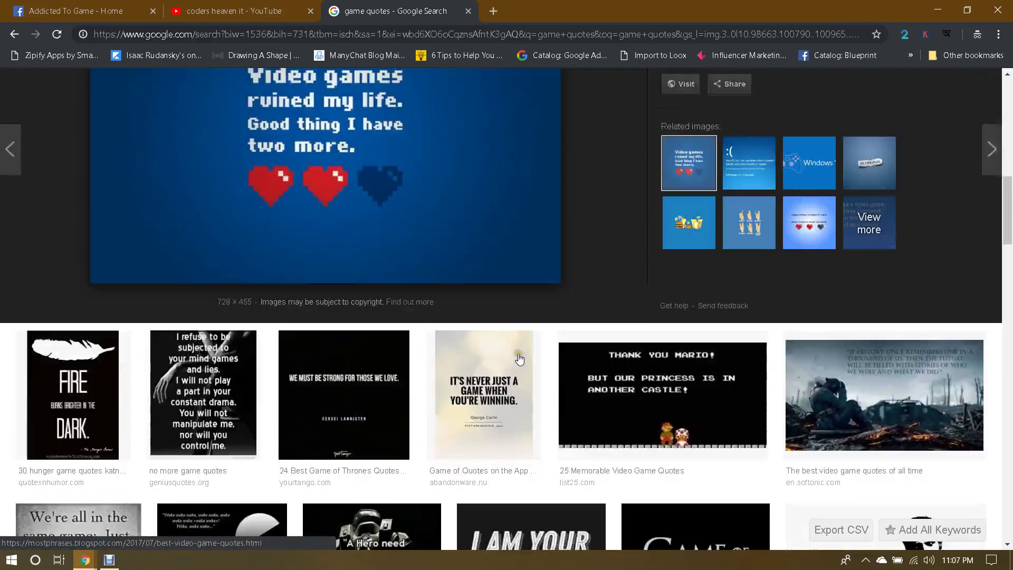
click(694, 225)
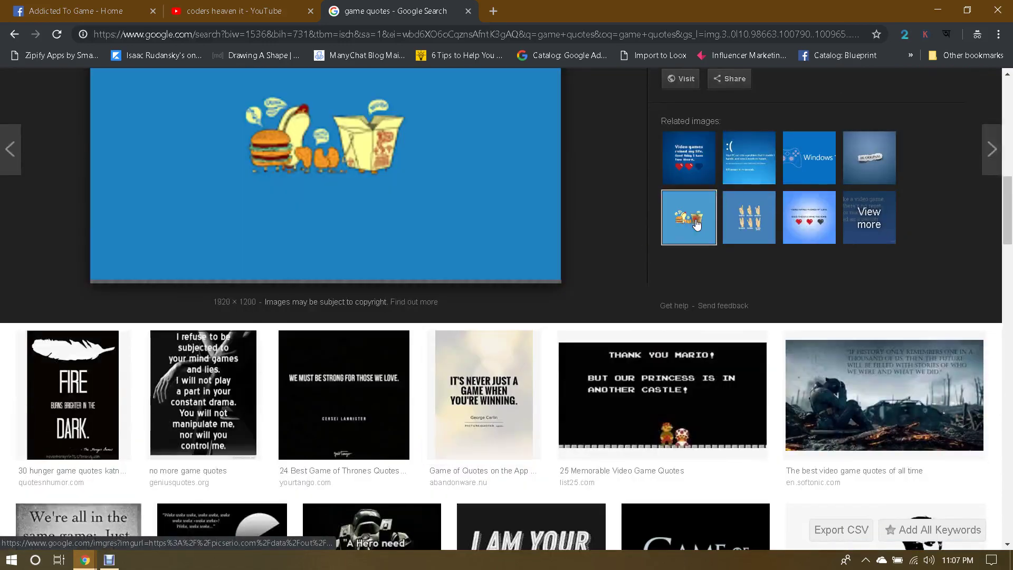
scroll(573, 261, up, 2)
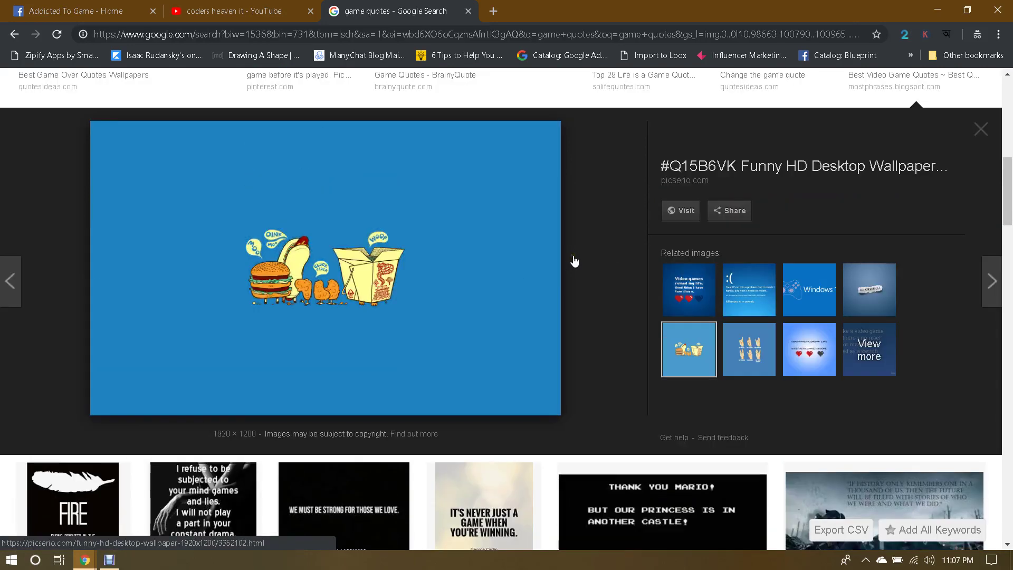
scroll(574, 261, down, 6)
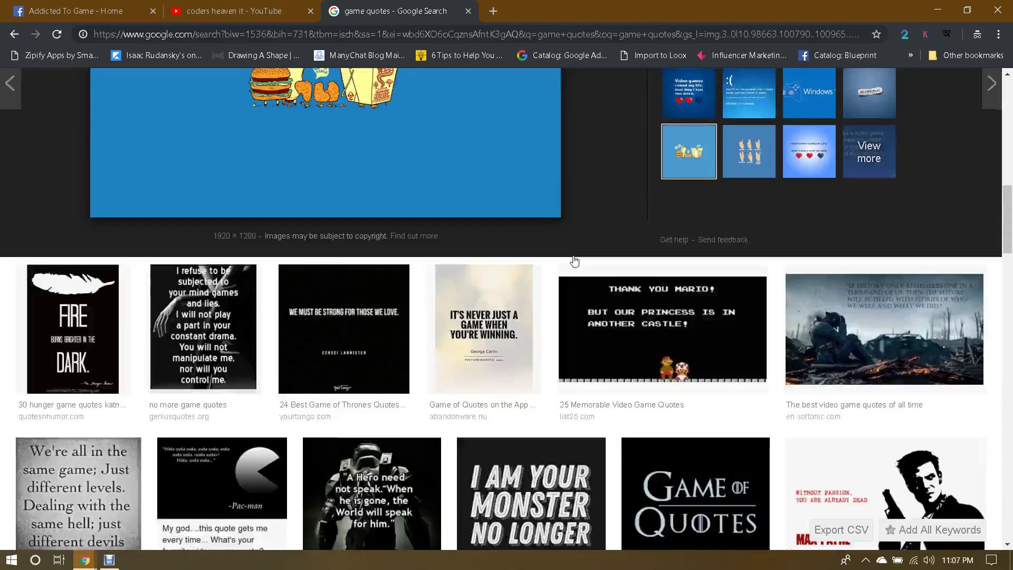
scroll(574, 260, down, 3)
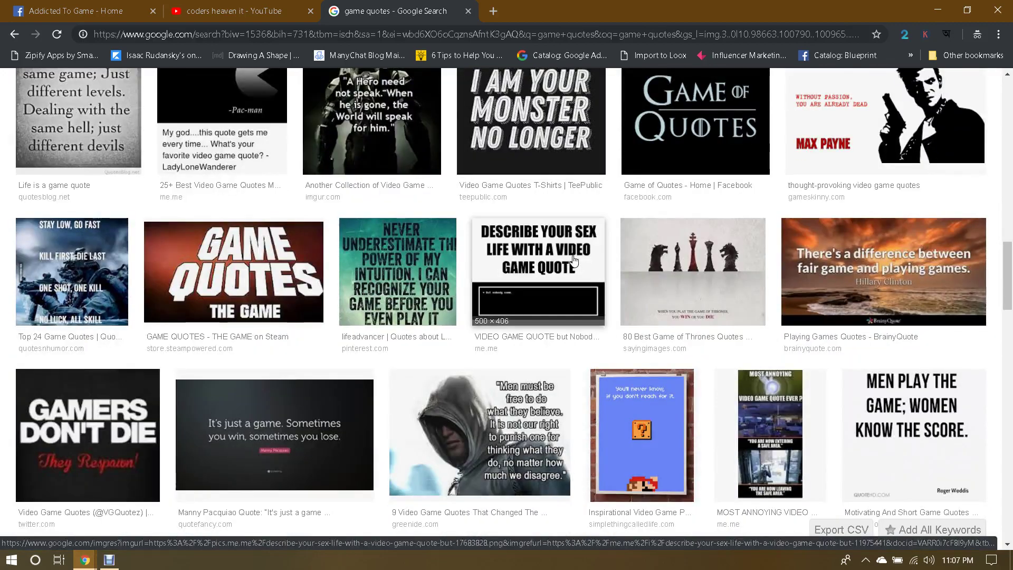
scroll(575, 261, down, 5)
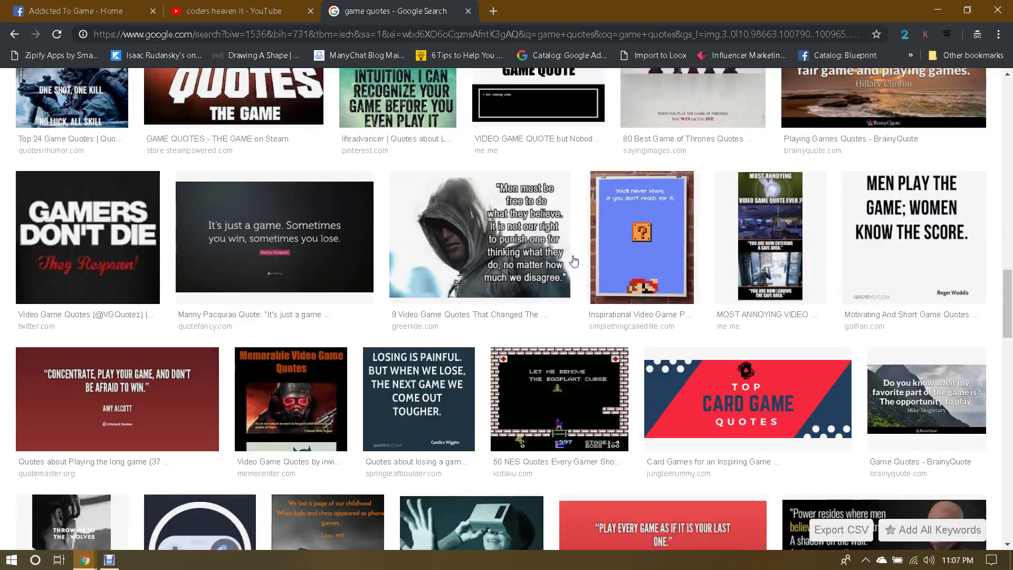
scroll(574, 260, down, 4)
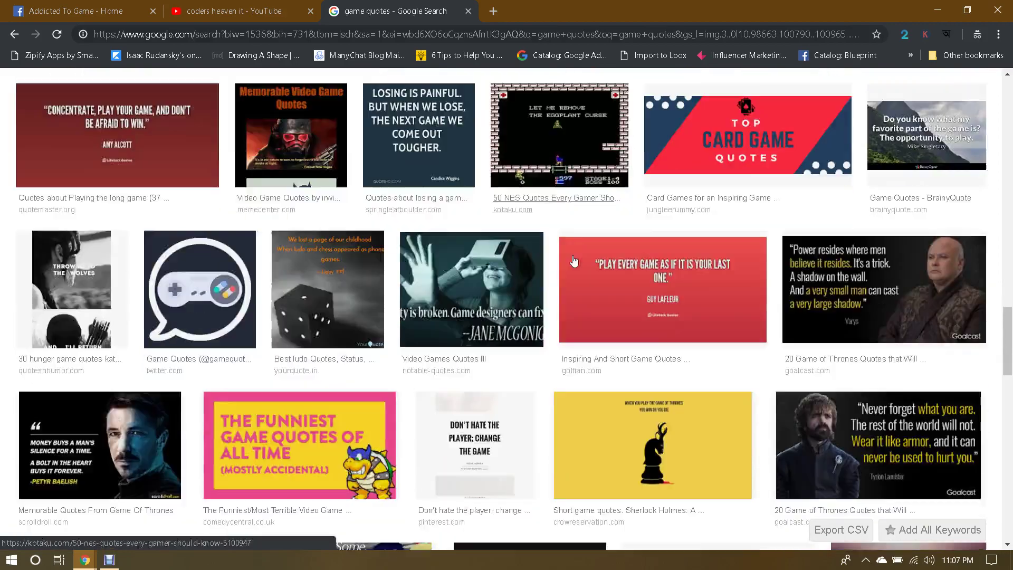
scroll(574, 261, up, 2)
scroll(574, 261, up, 10)
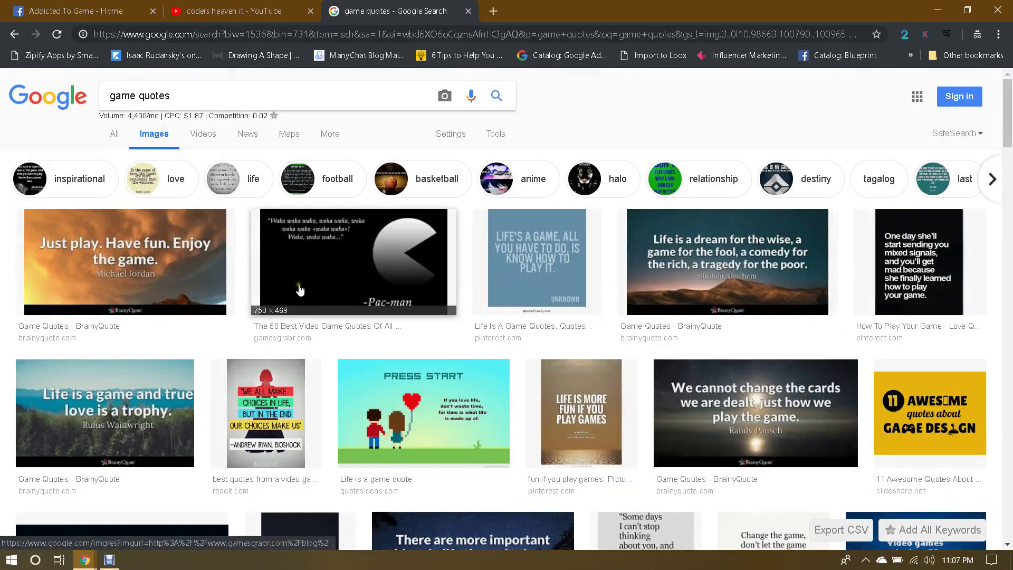
Step: Preview the "Just play. Have fun", Pac-man, "Life's a game" and BioShock quote images for a suitable post picture
click(203, 269)
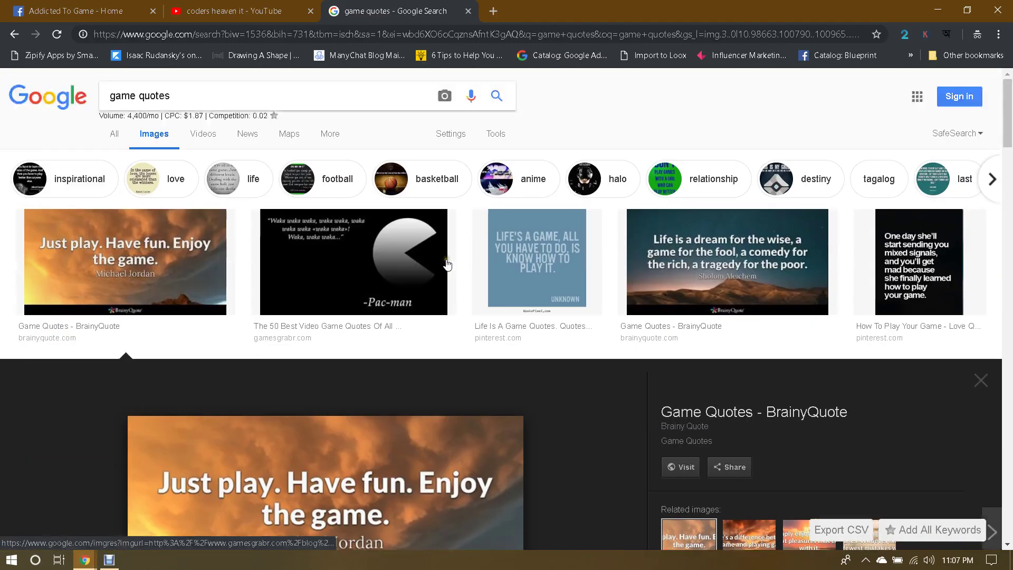
click(447, 265)
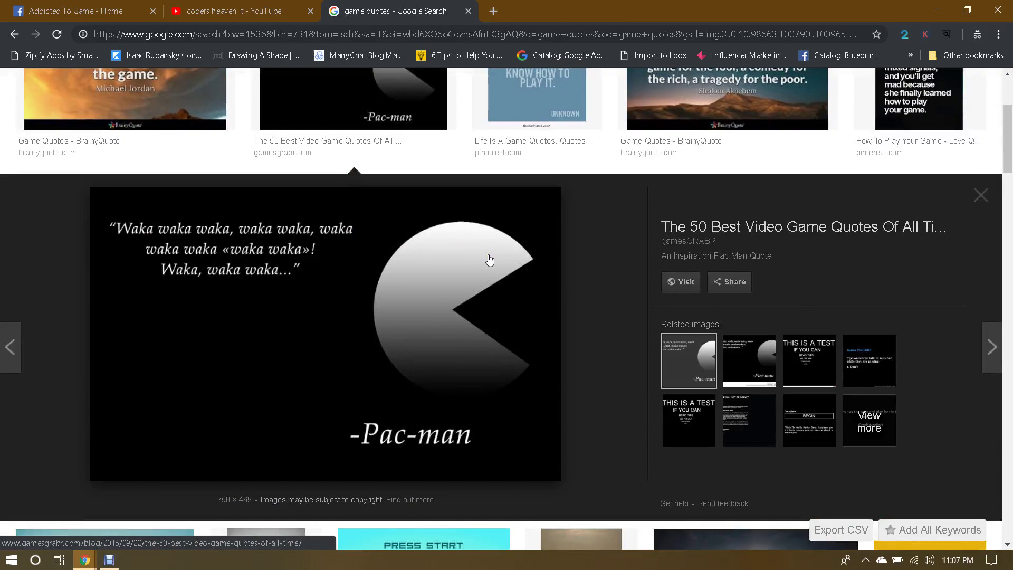
scroll(407, 260, up, 3)
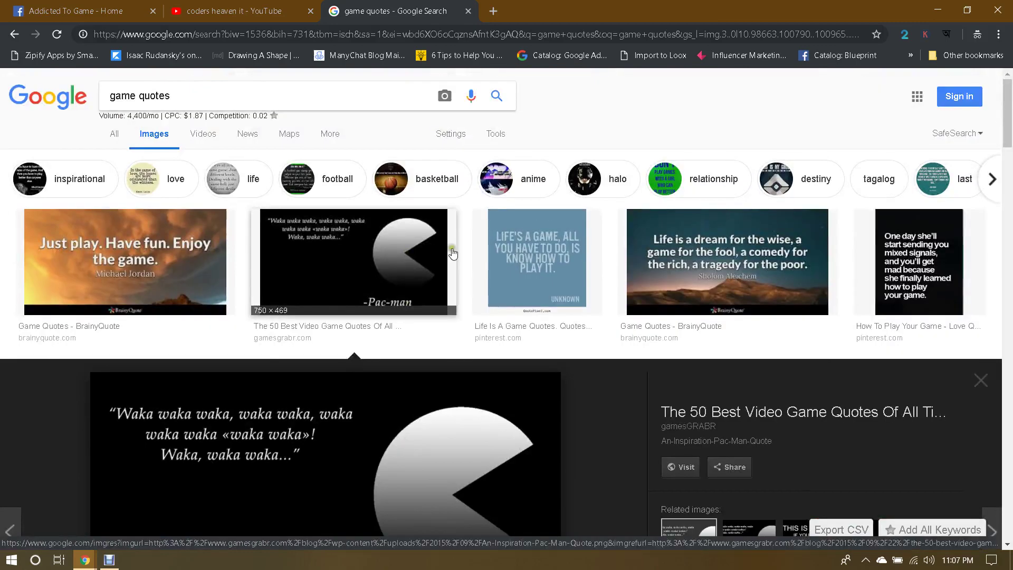
click(554, 240)
scroll(554, 242, up, 3)
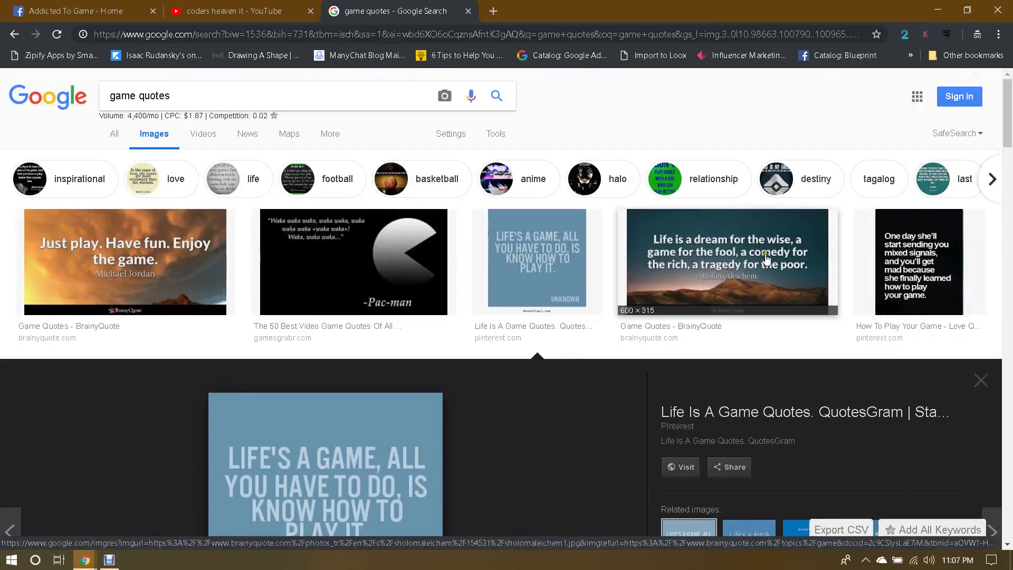
scroll(760, 259, down, 8)
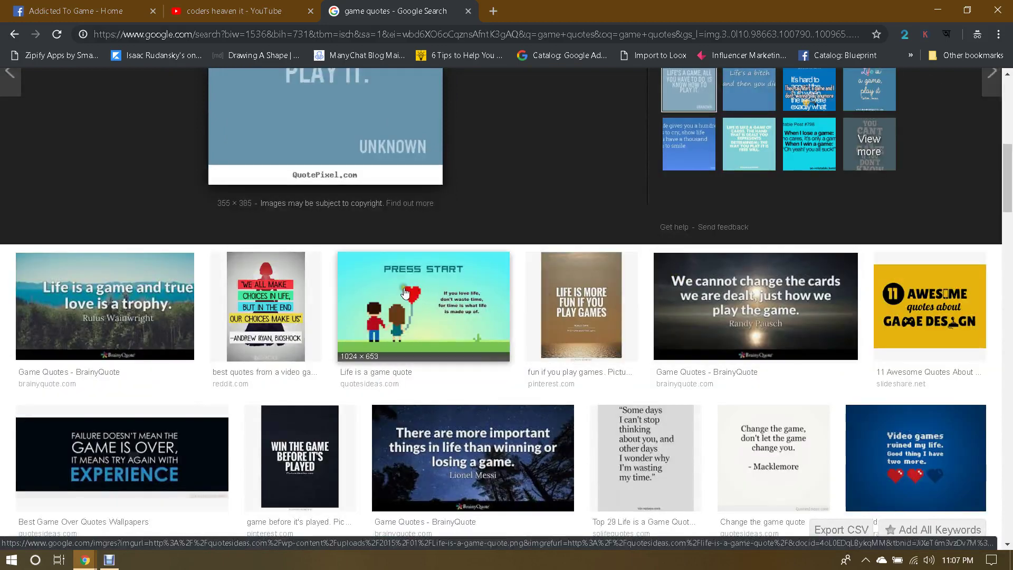
click(267, 312)
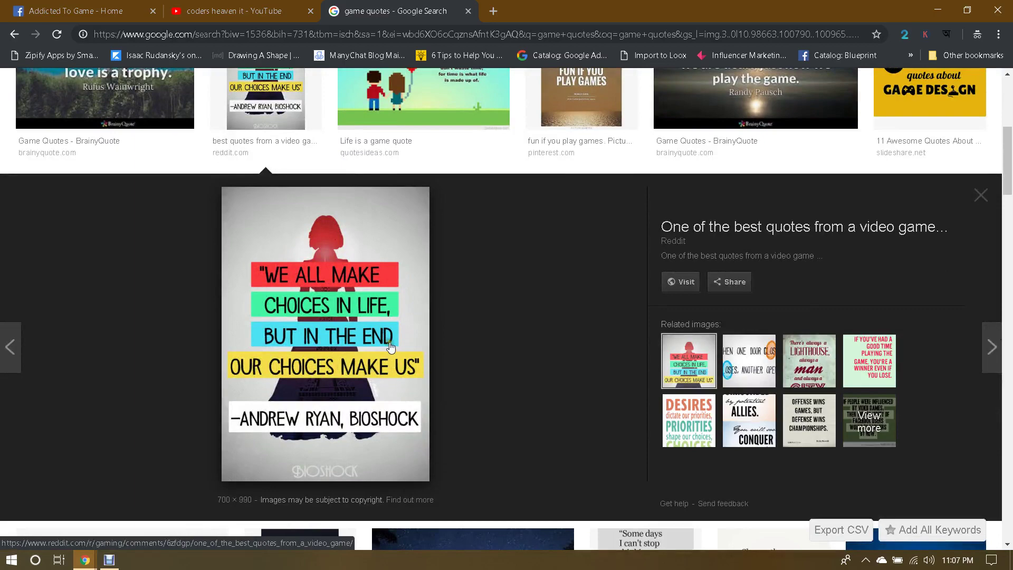
scroll(475, 335, up, 3)
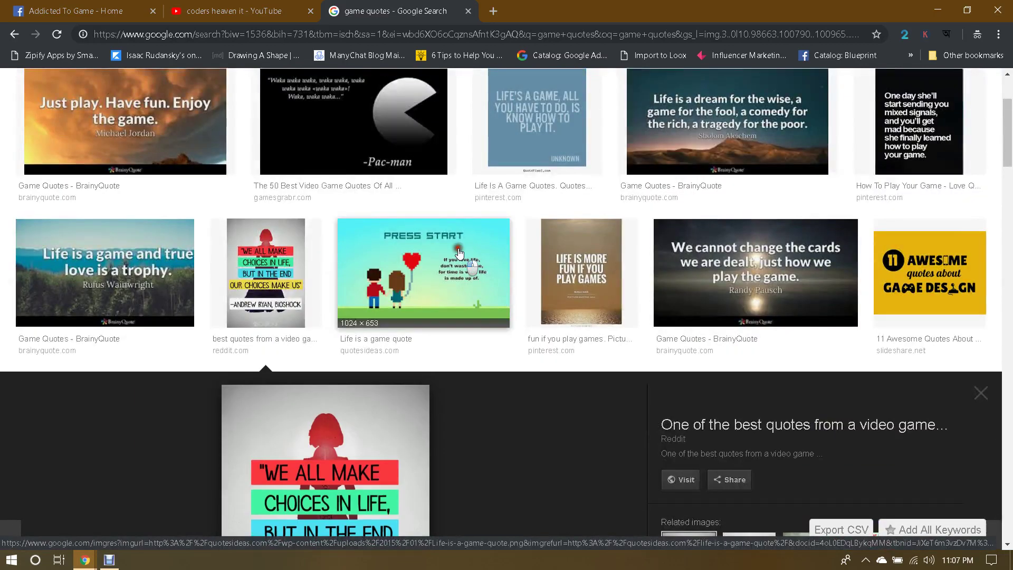
Step: Open the "Press Start" life quote image by itself in a new tab and switch to it
click(502, 298)
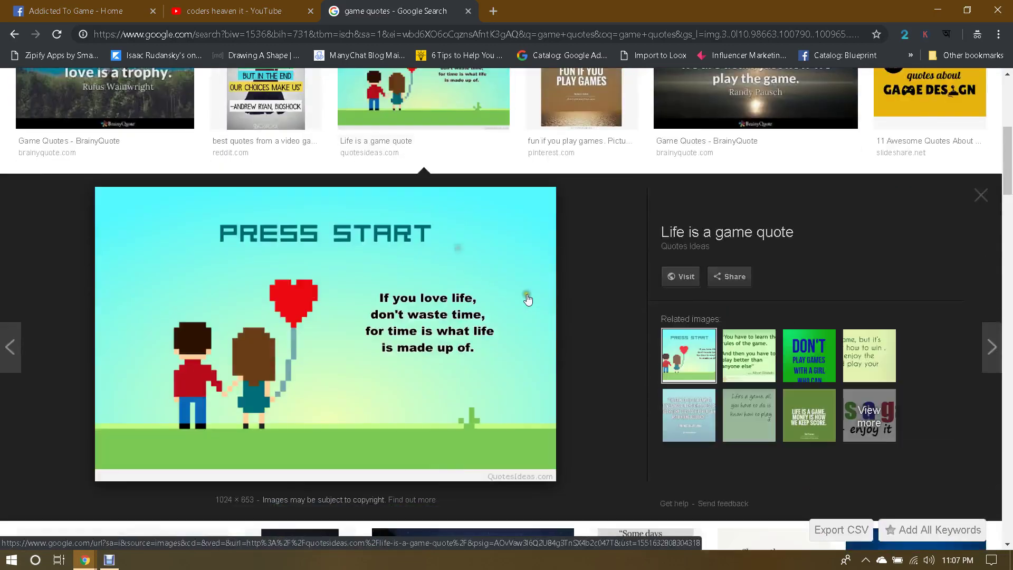
right_click(299, 276)
click(337, 371)
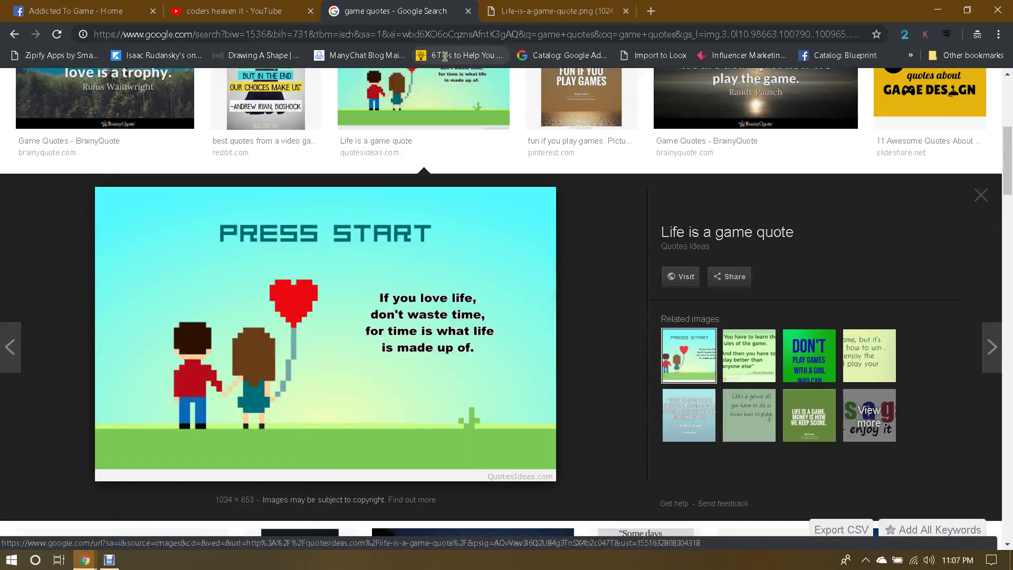
click(572, 13)
Step: Save the "Press Start" image to the Desktop as a PNG named "game start"
right_click(475, 210)
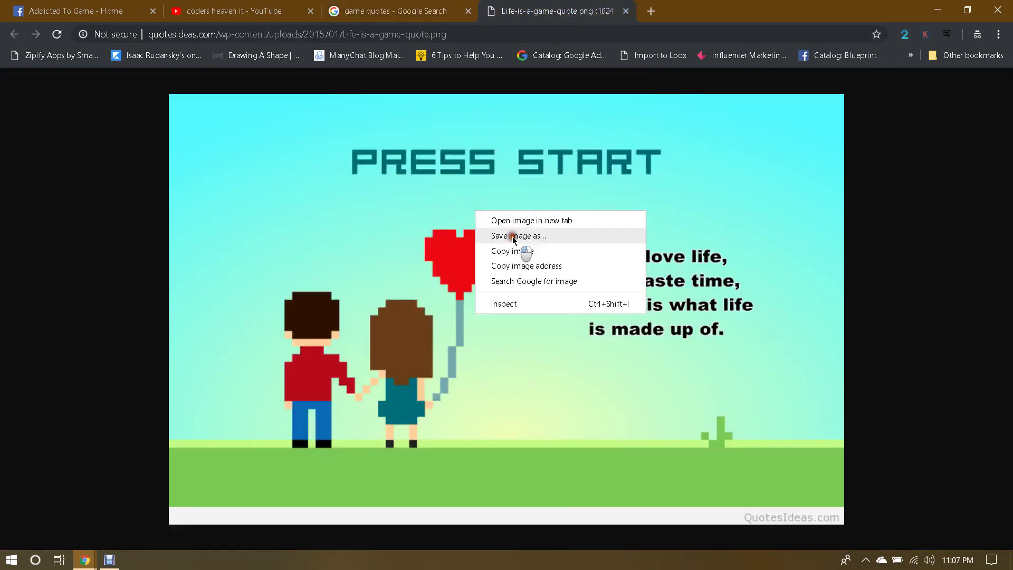
click(514, 236)
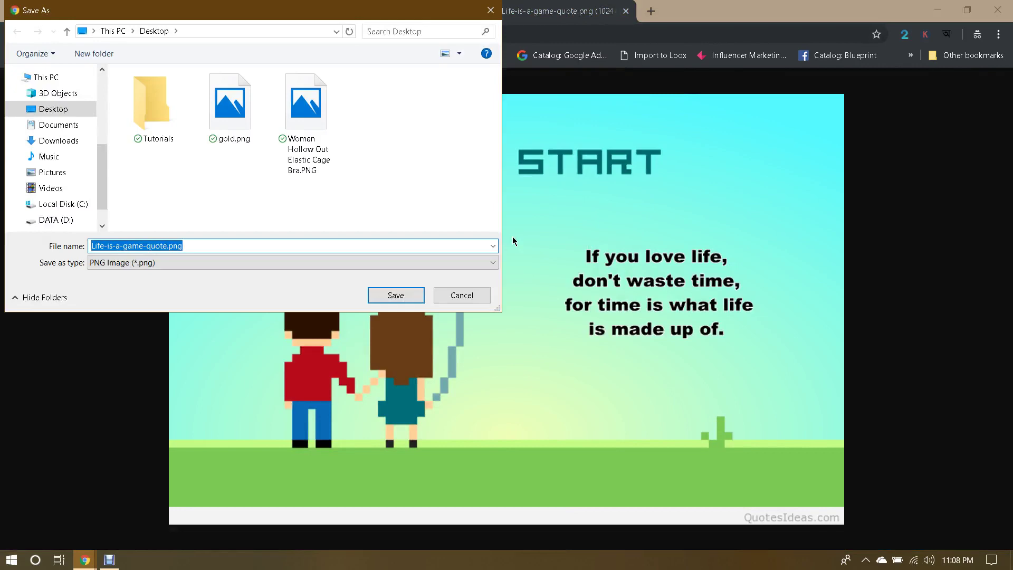
text(game star)
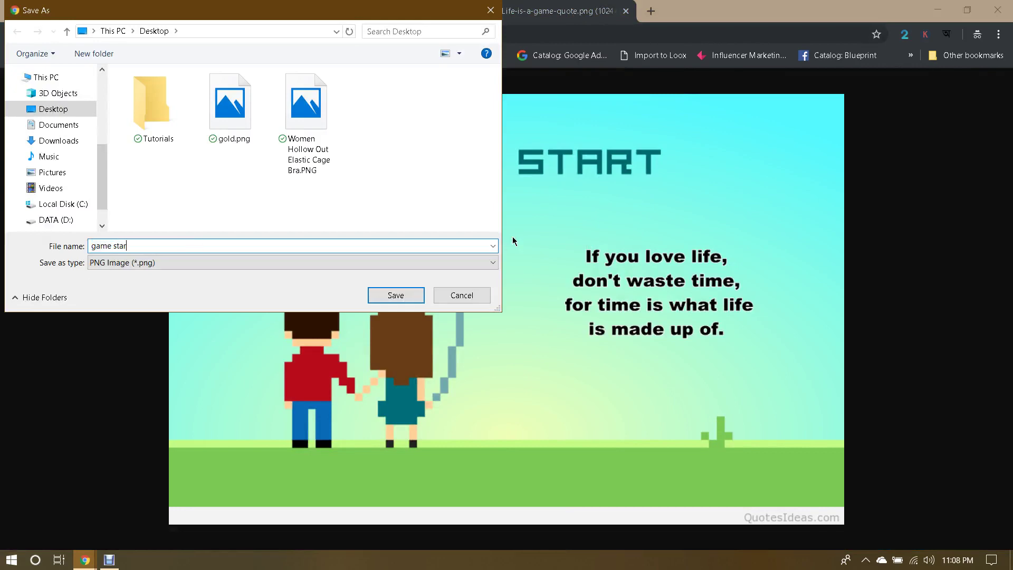
text(t)
key(Return)
Step: On the Addicted To Game Facebook page, publish a photo post with "game start.png" and the caption "let's play"
click(61, 7)
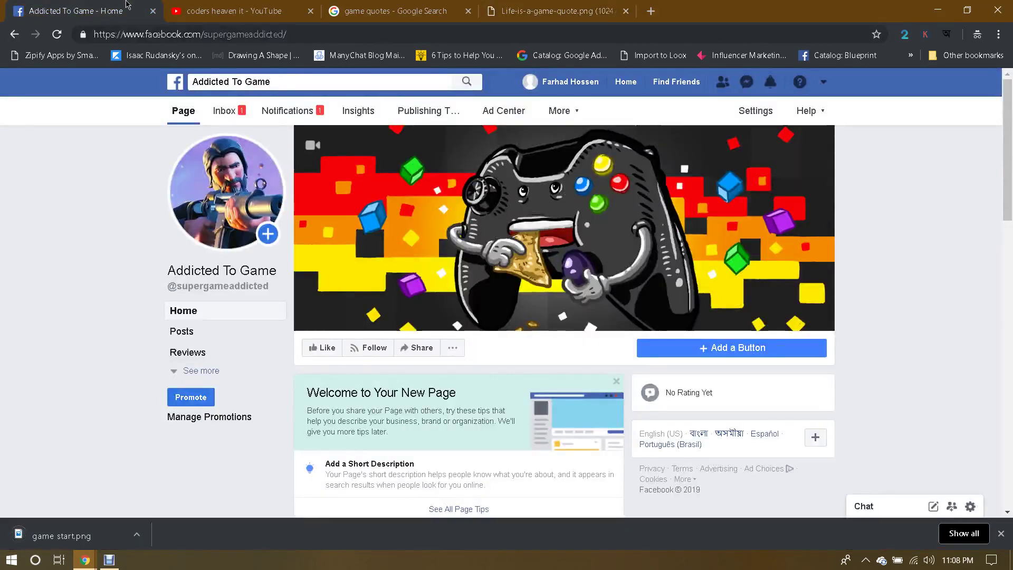
key(ctrl+shift+Tab)
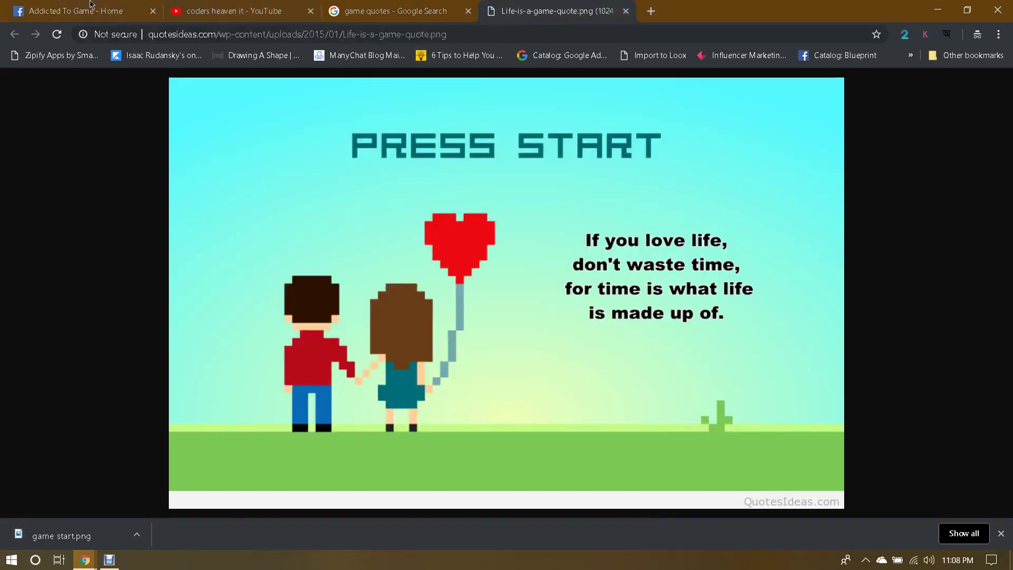
key(ctrl+Tab)
scroll(407, 314, down, 5)
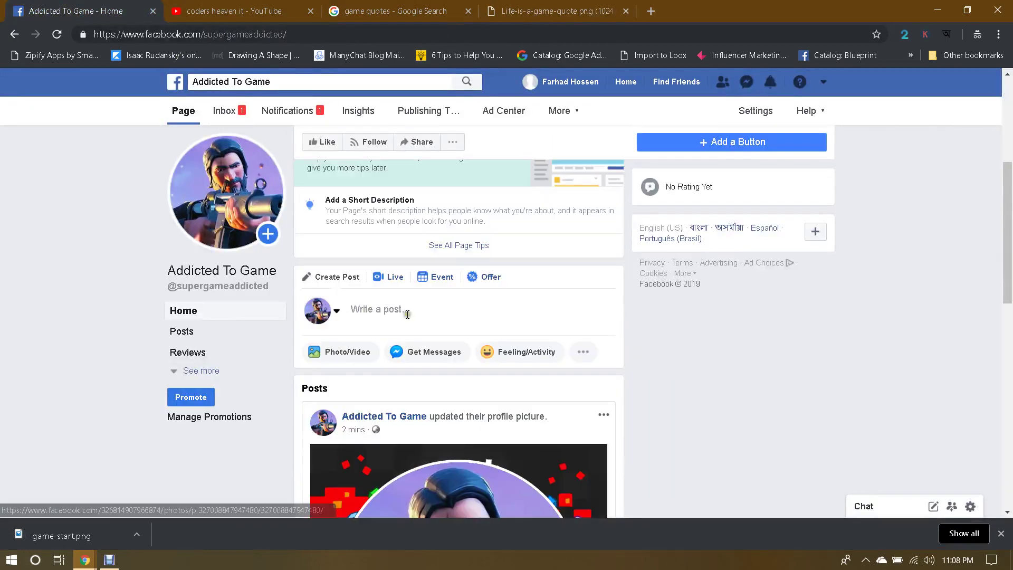
click(344, 352)
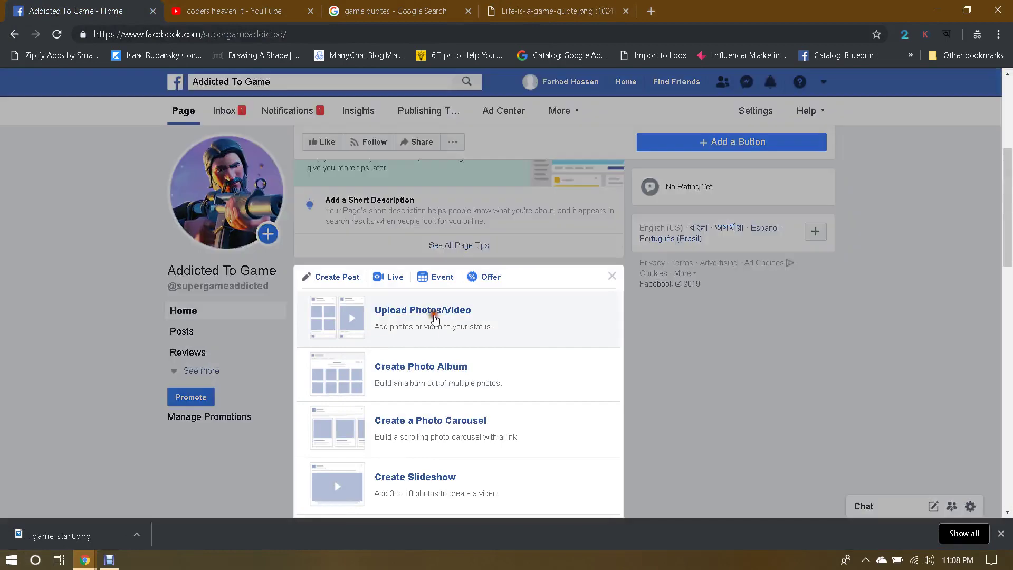
click(435, 318)
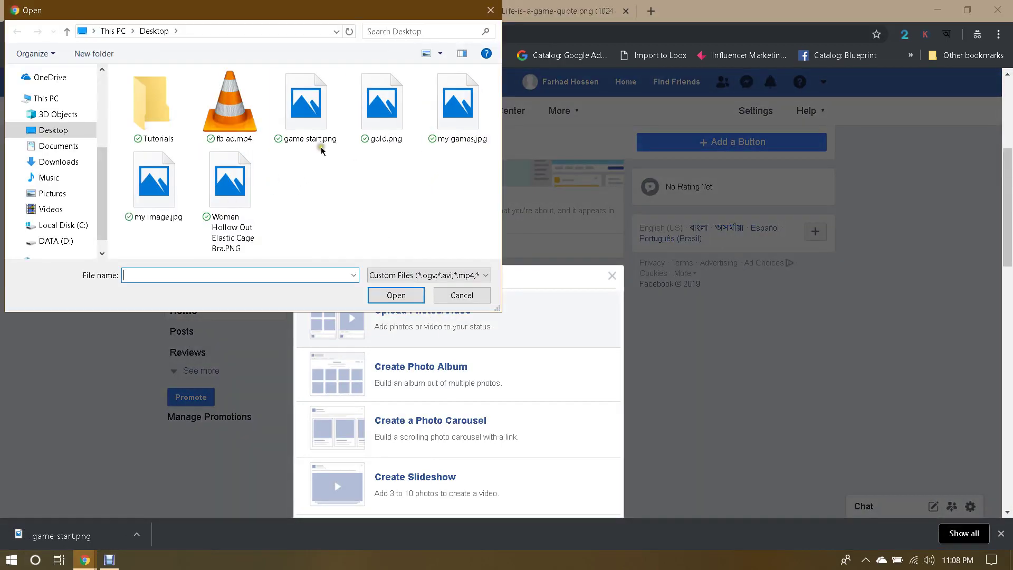
click(307, 122)
click(395, 295)
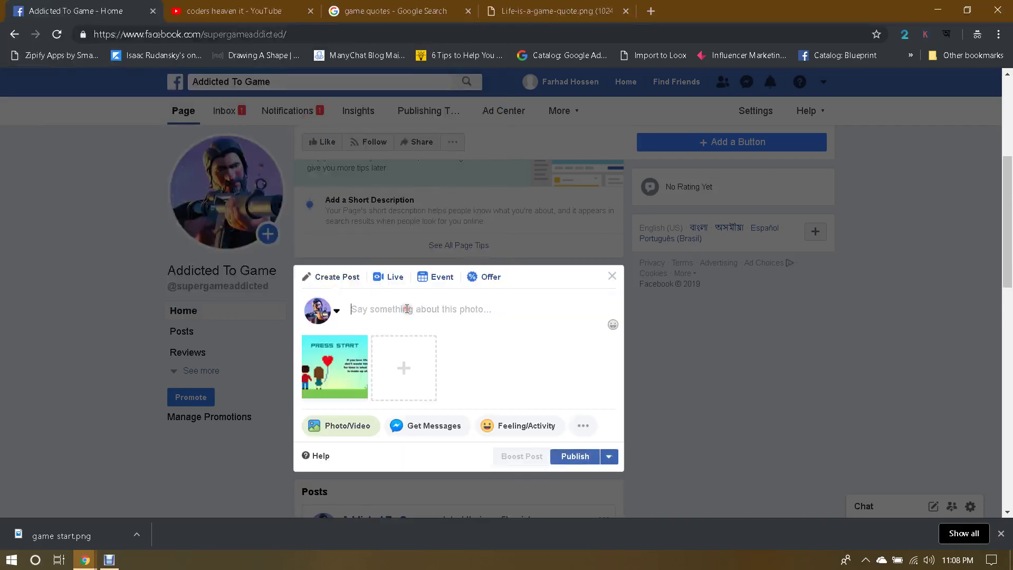
text(let's p)
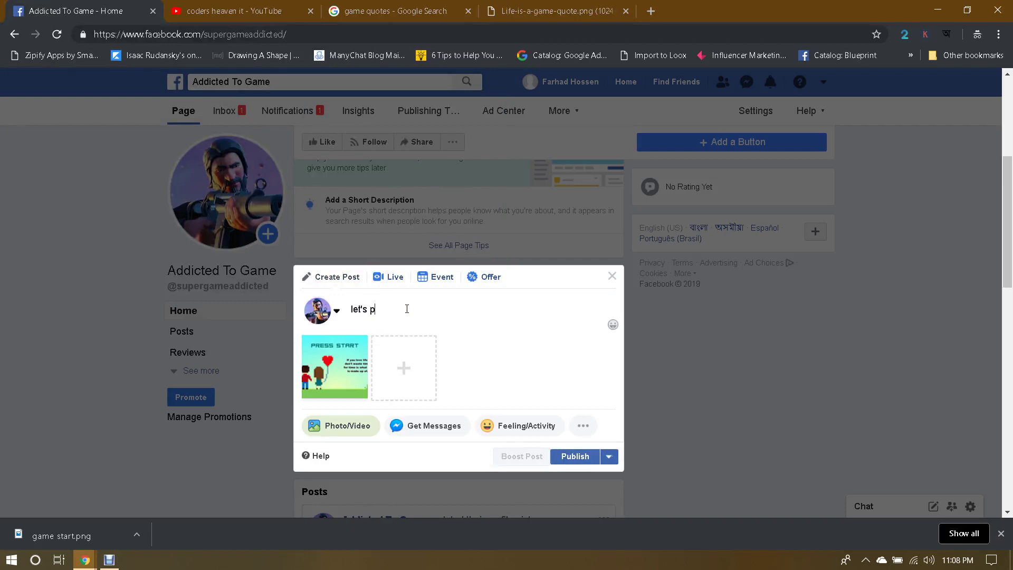
click(575, 456)
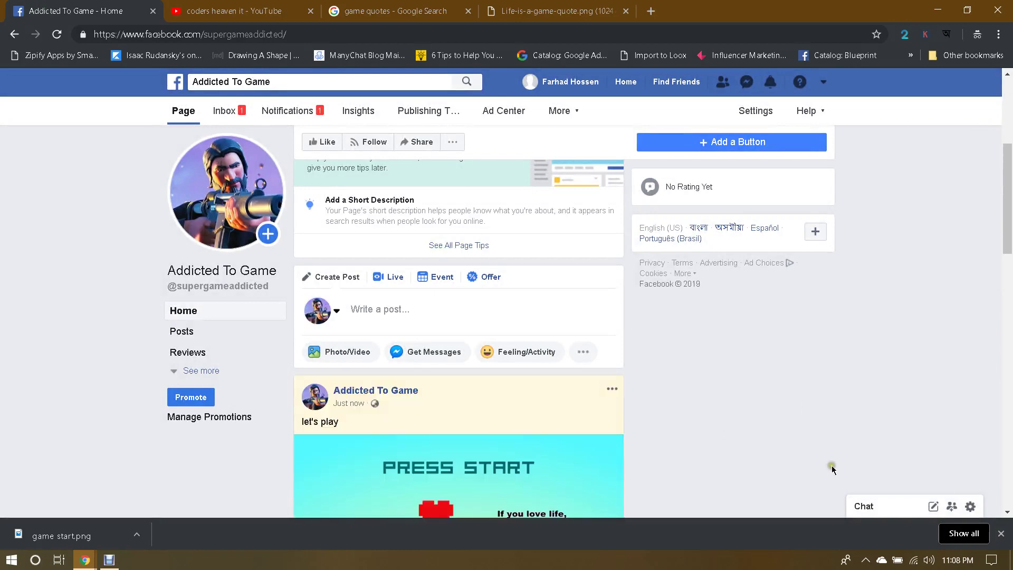
Step: Add a Send Message button from the contact options to the Addicted To Game page and direct it to Messenger
scroll(658, 413, down, 6)
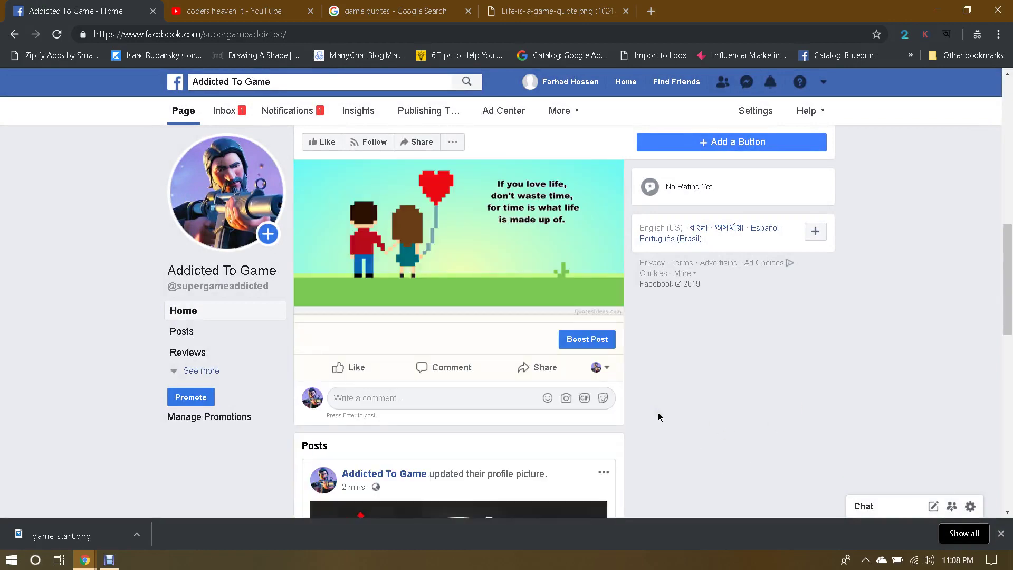
click(1001, 533)
scroll(755, 458, up, 5)
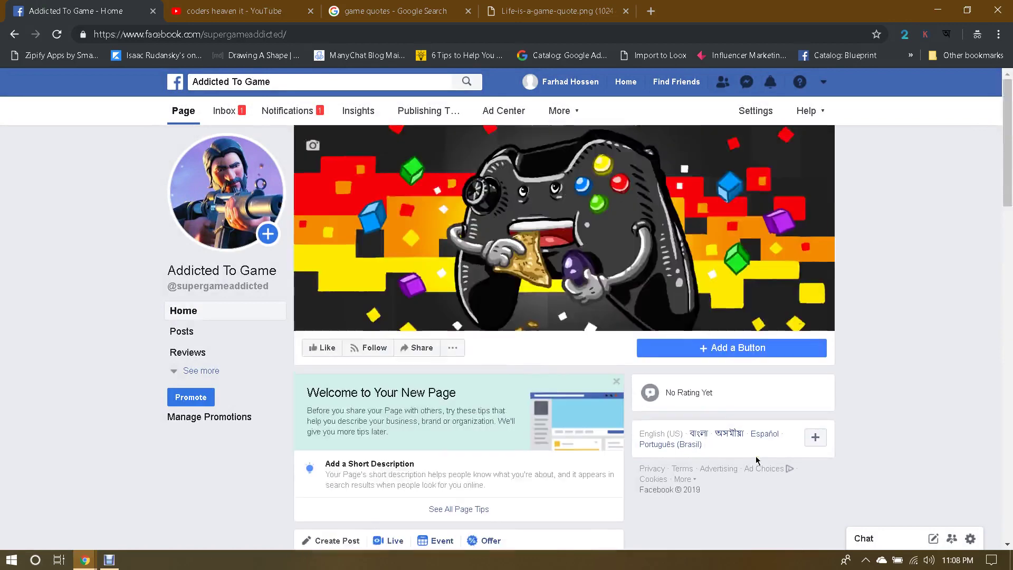
click(719, 347)
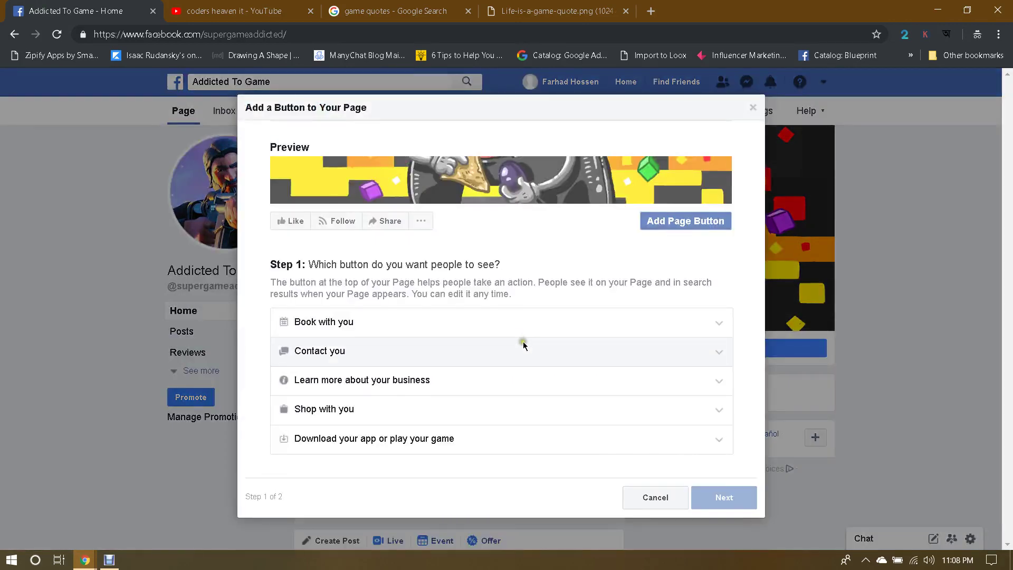
click(369, 406)
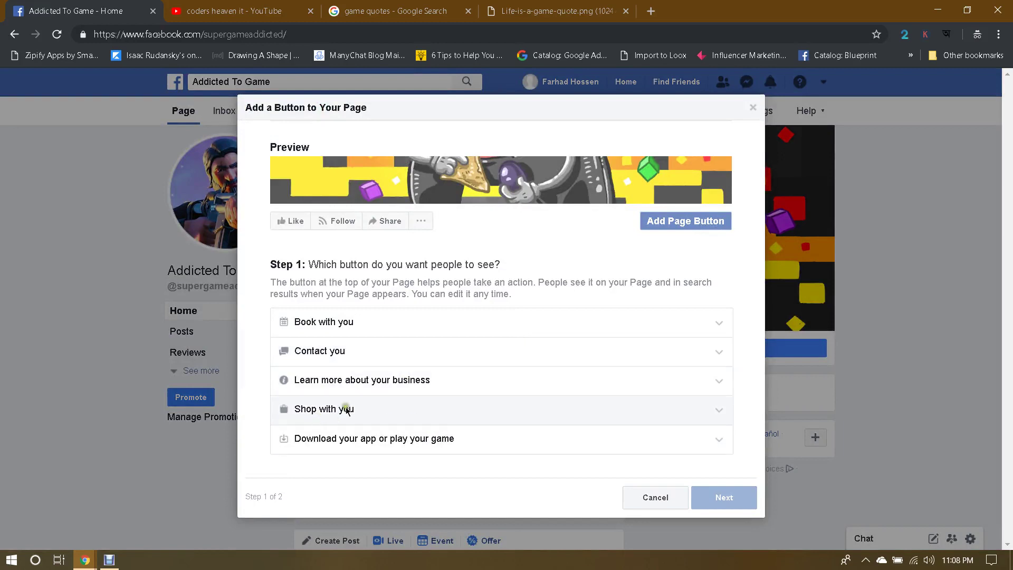
click(358, 353)
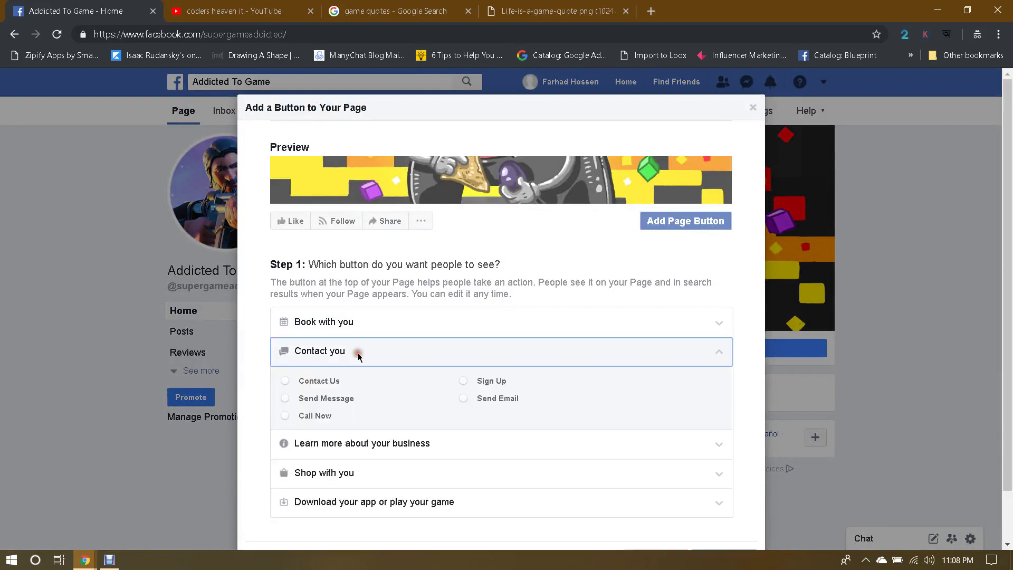
click(305, 399)
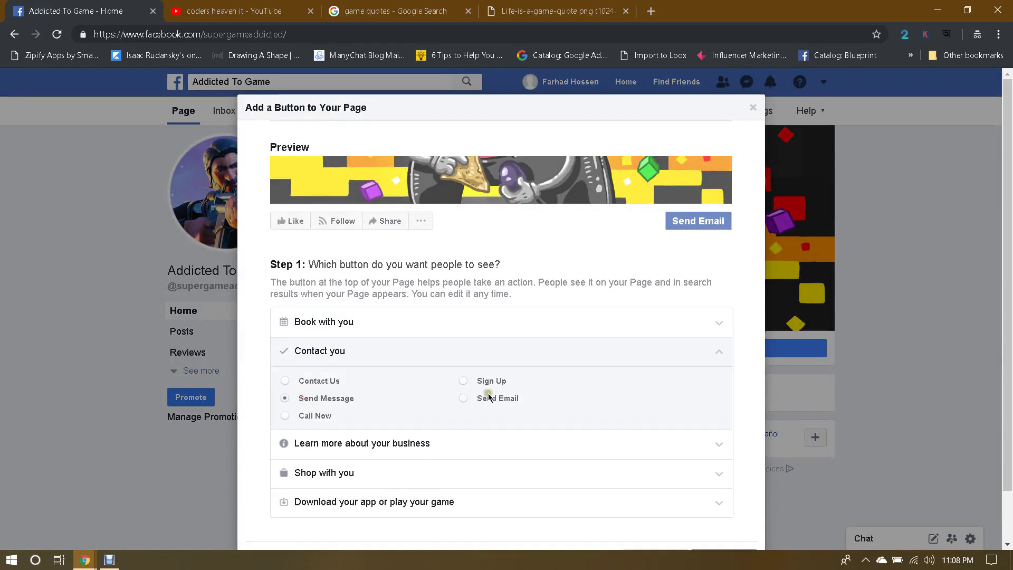
scroll(496, 395, down, 1)
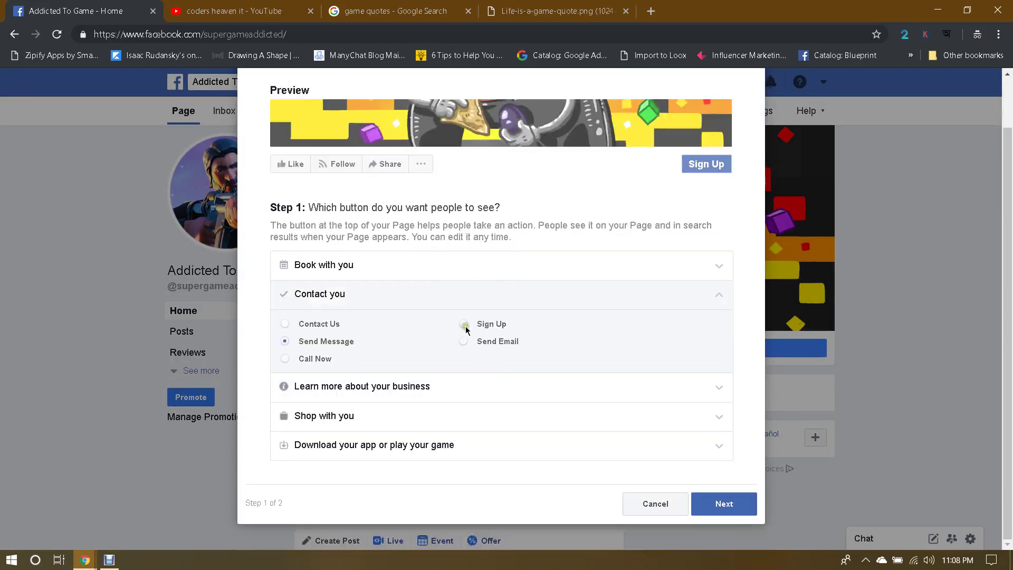
click(719, 506)
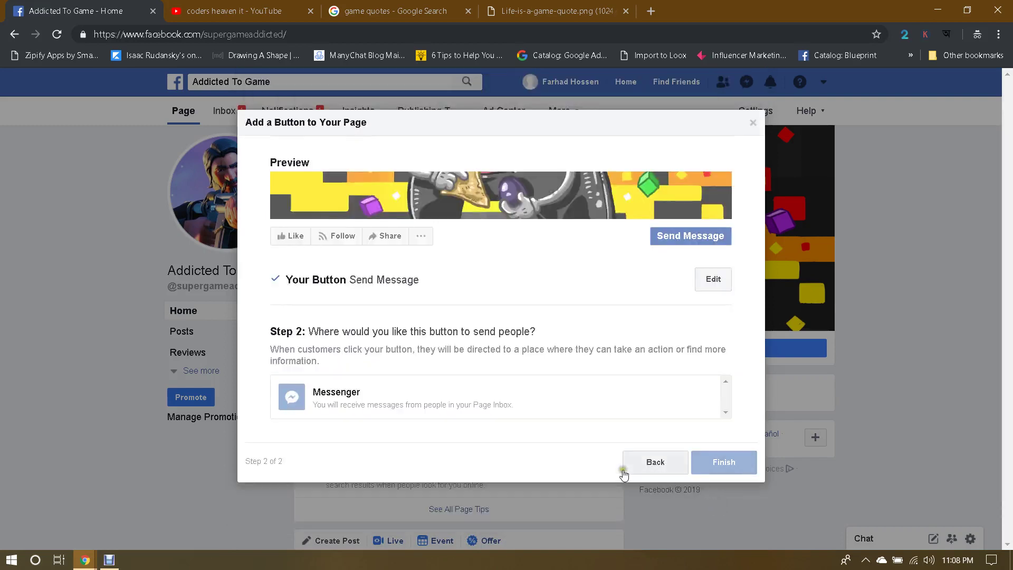
click(446, 383)
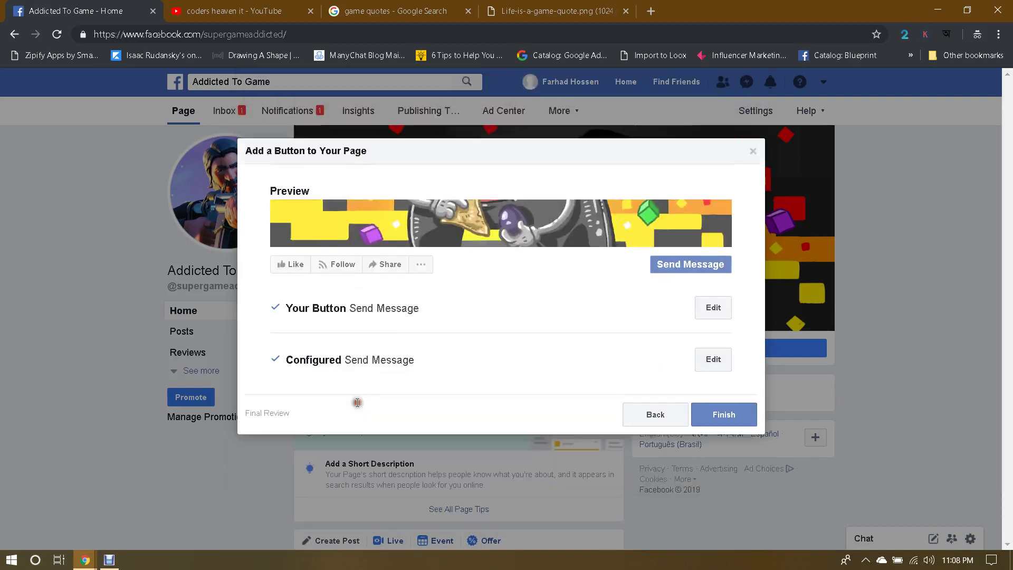
click(723, 417)
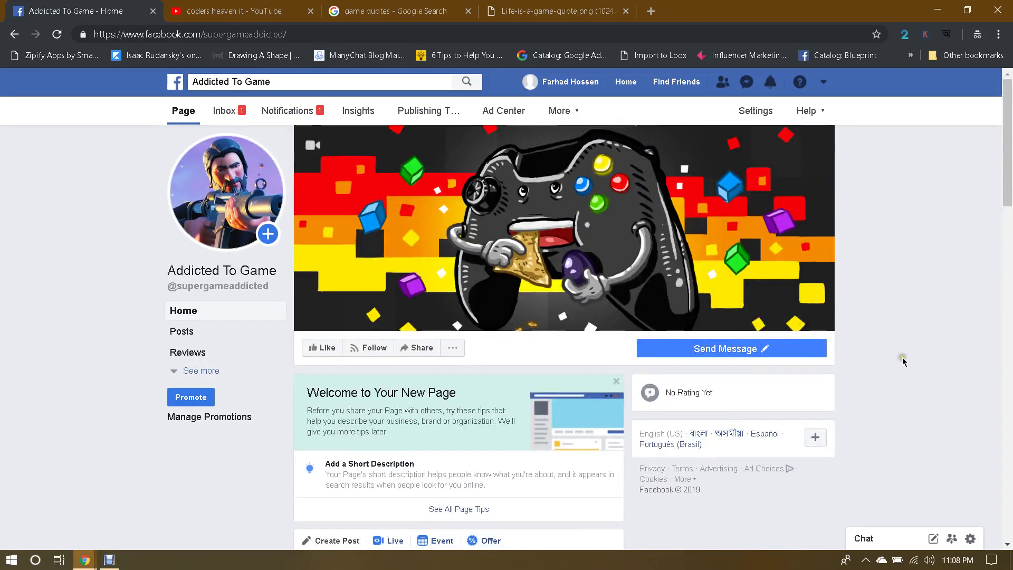
Step: Switch to the published APEX Legends landing page and save its waterfall image to the Desktop as unnamed.jpg
mouse_move(677, 344)
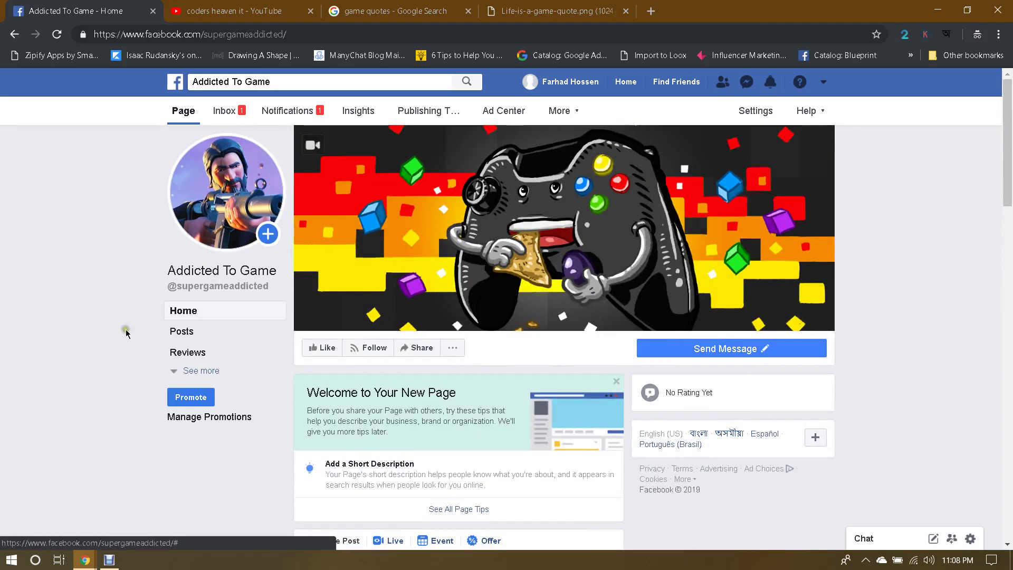
mouse_move(86, 548)
click(87, 528)
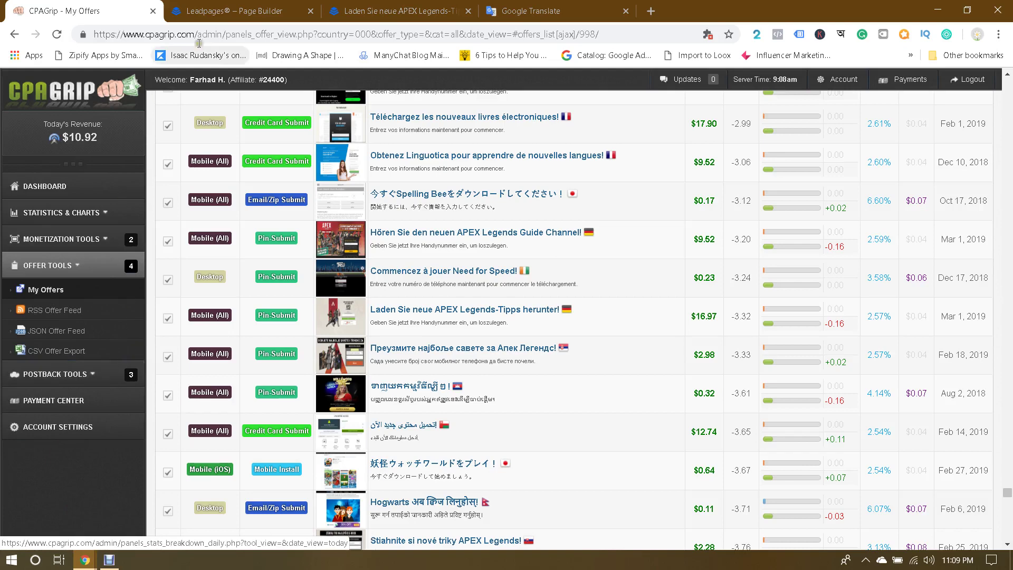
click(232, 11)
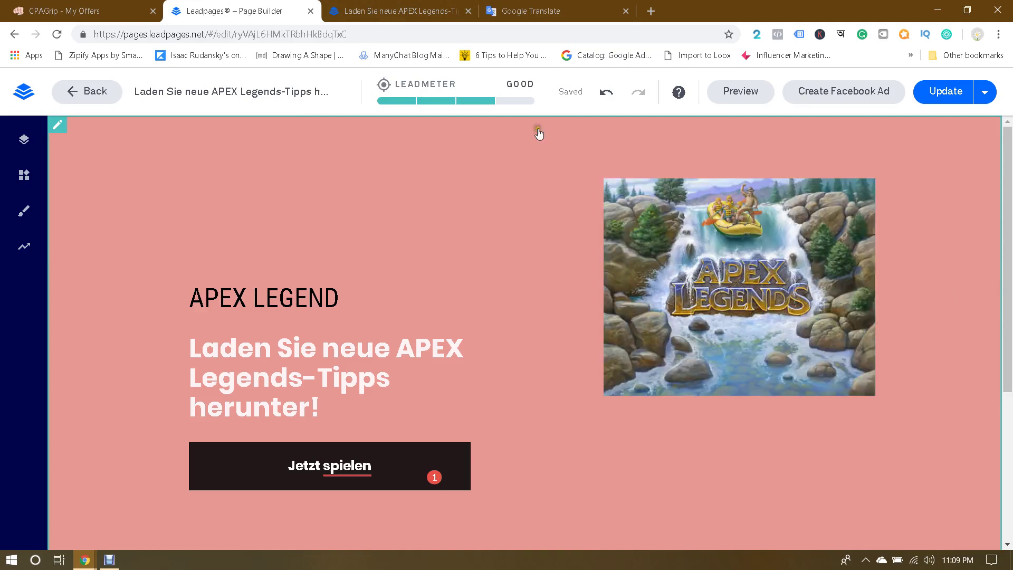
click(430, 5)
right_click(685, 265)
click(724, 292)
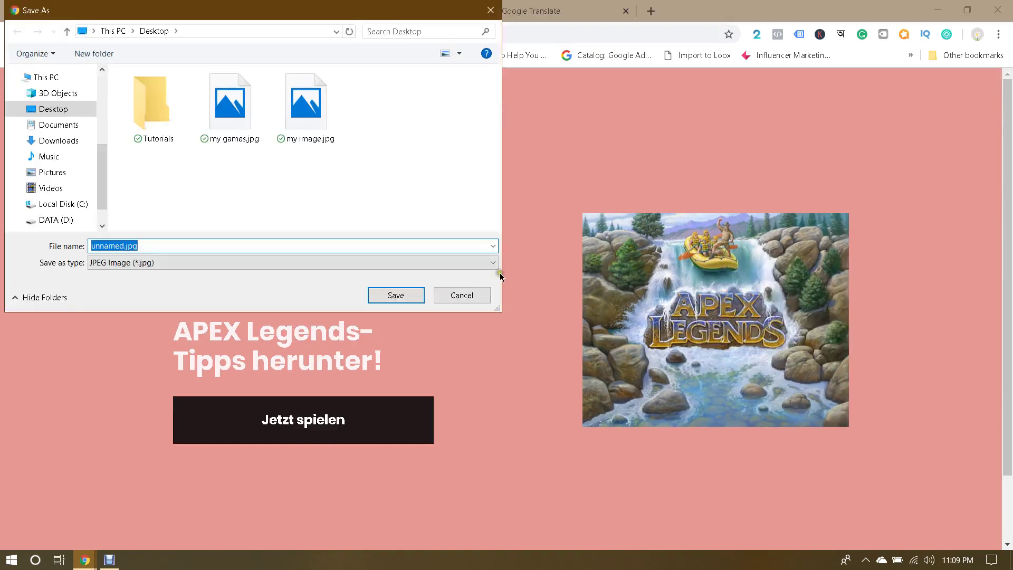
click(396, 295)
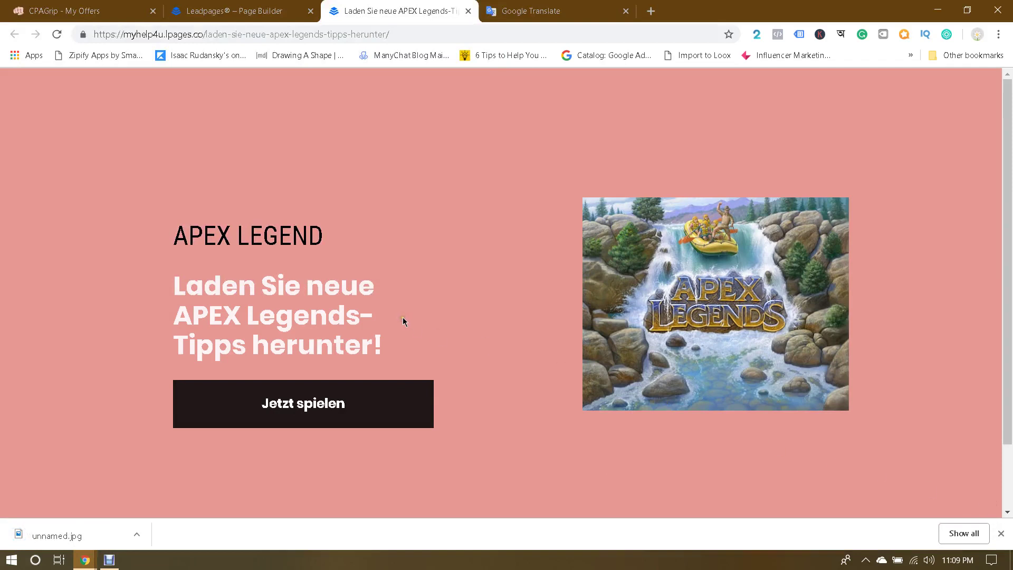
click(1001, 533)
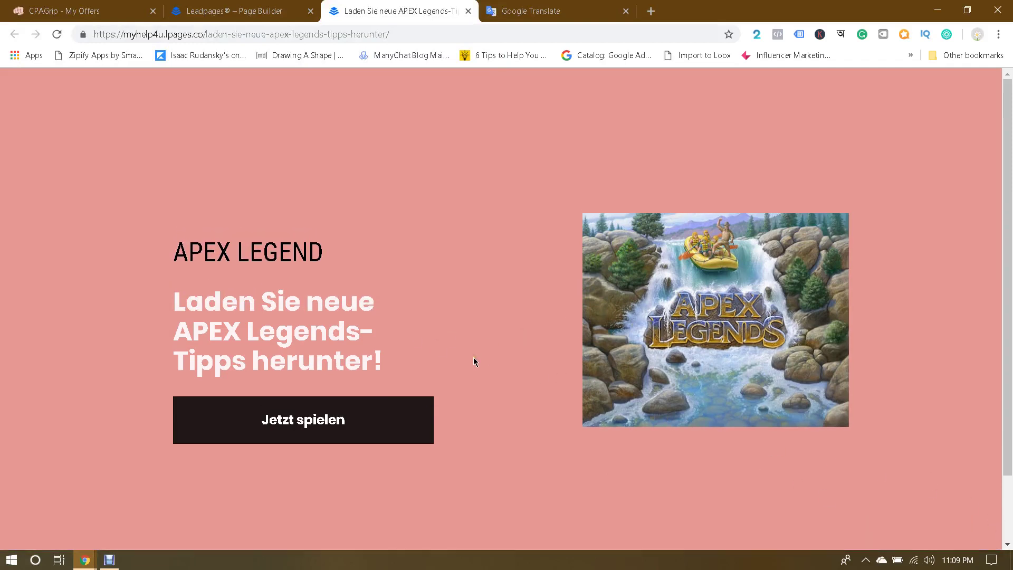
Step: On the Addicted To Game Facebook page, enter the short description "This page is created for the all crazy video lovers all around the world."
click(199, 509)
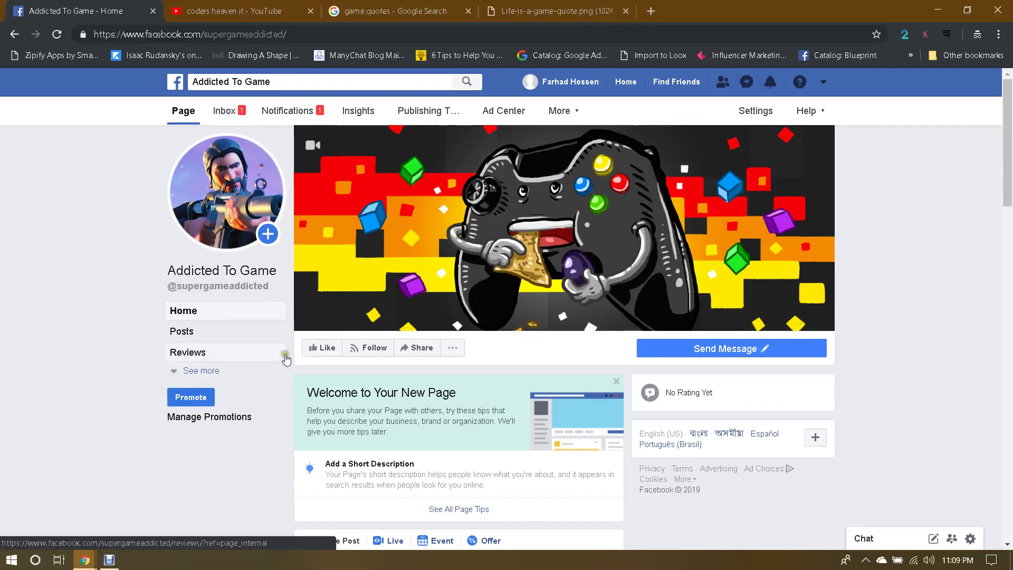
scroll(473, 296, down, 4)
scroll(432, 348, down, 1)
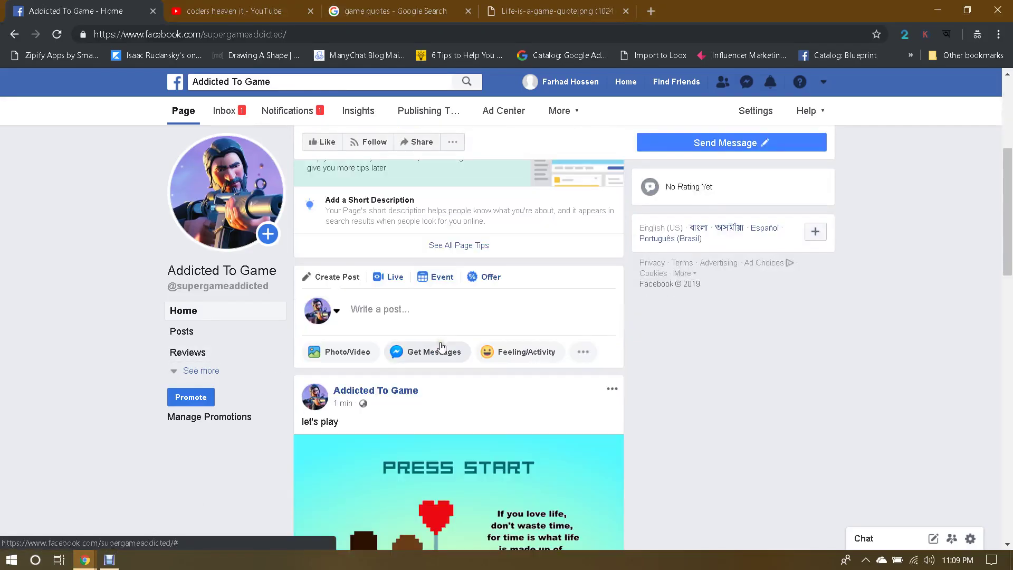
scroll(442, 347, up, 3)
scroll(343, 335, down, 3)
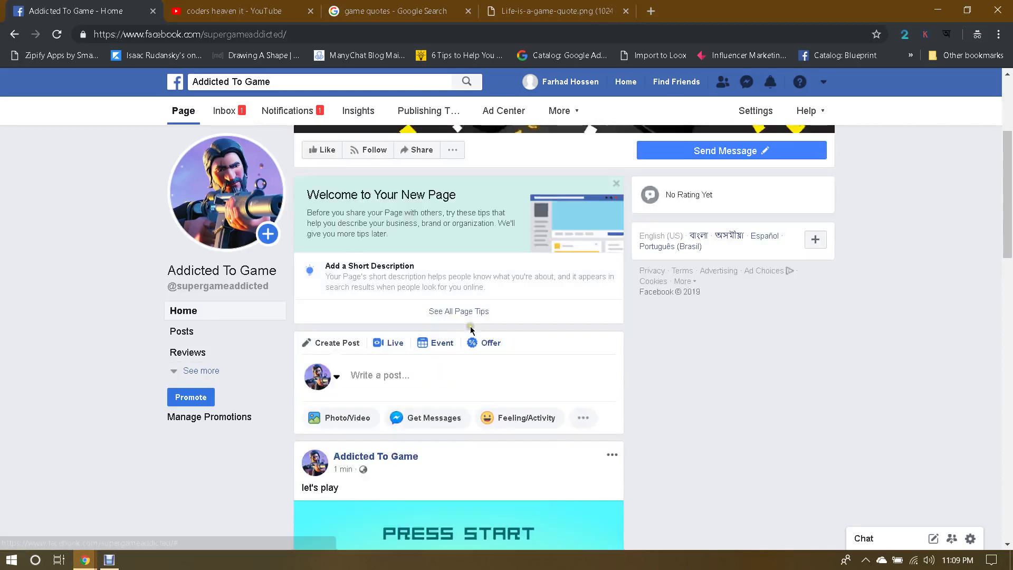
scroll(398, 371, down, 2)
scroll(407, 334, up, 3)
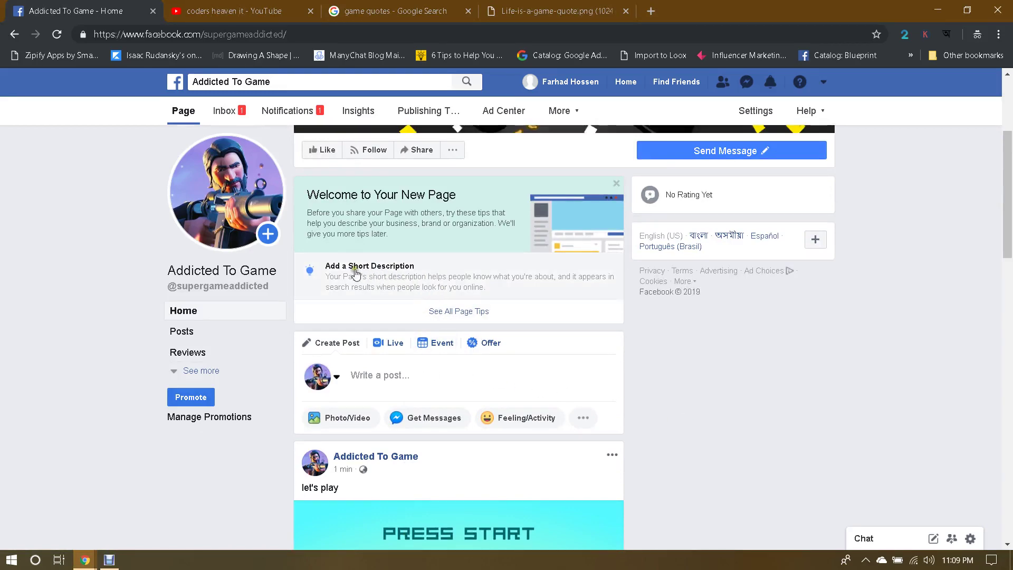
click(422, 285)
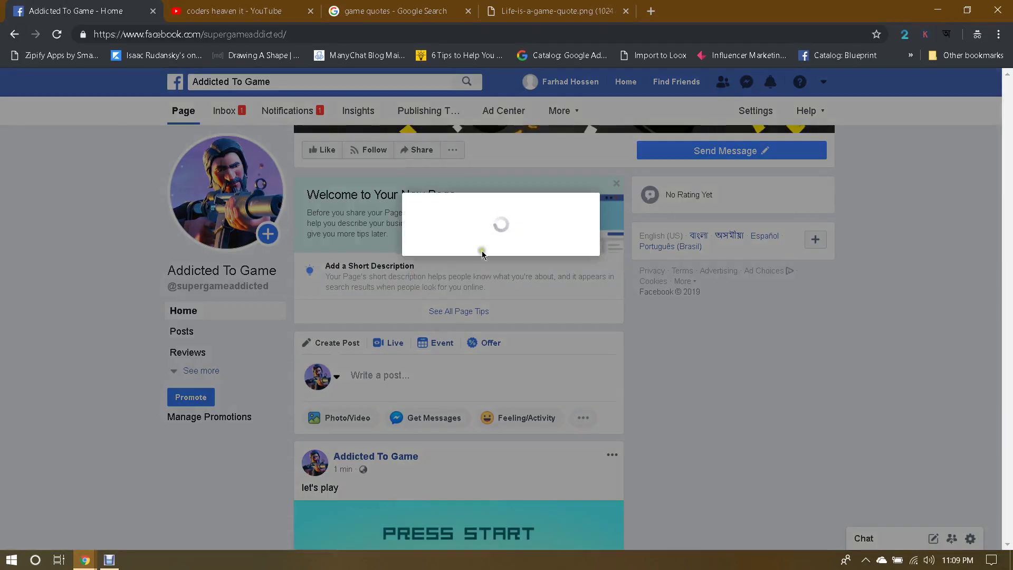
click(432, 272)
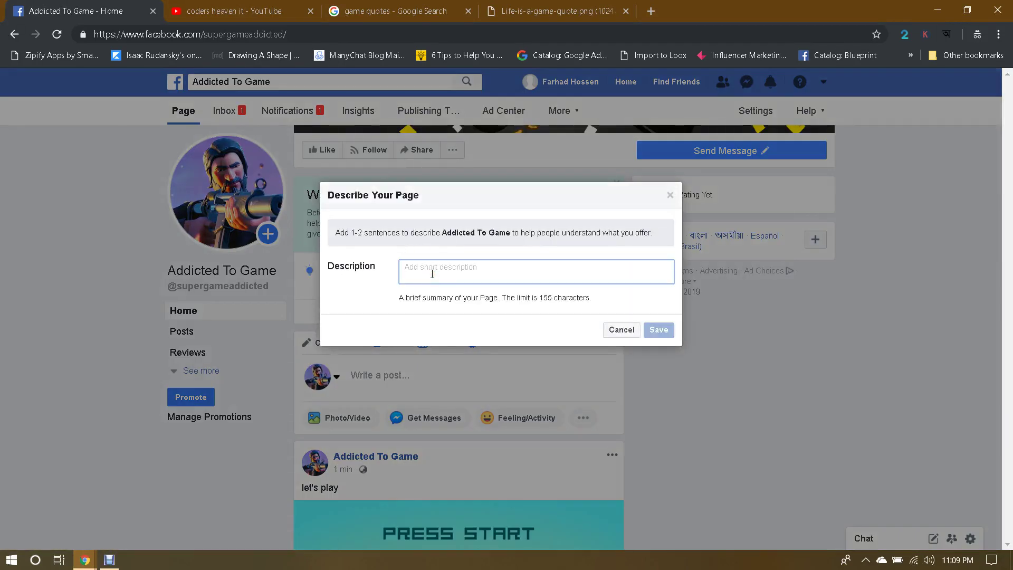
text(This page is created for the all crazy video lovers all around the world.)
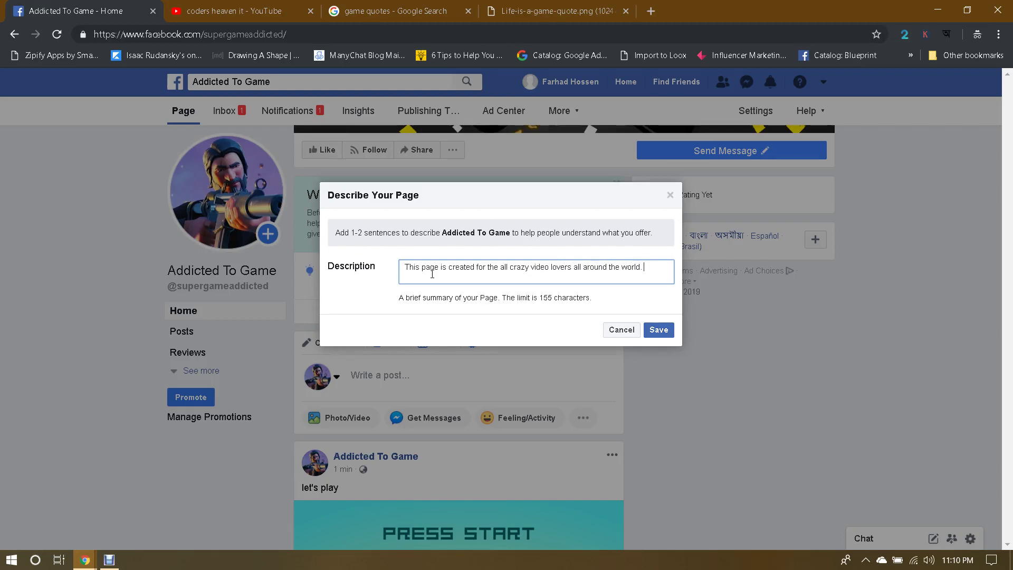
Step: Append "Follow this page and get all the latest updates for almost all games." to the description, save it and dismiss the extra info prompt
text(Follow this page and g)
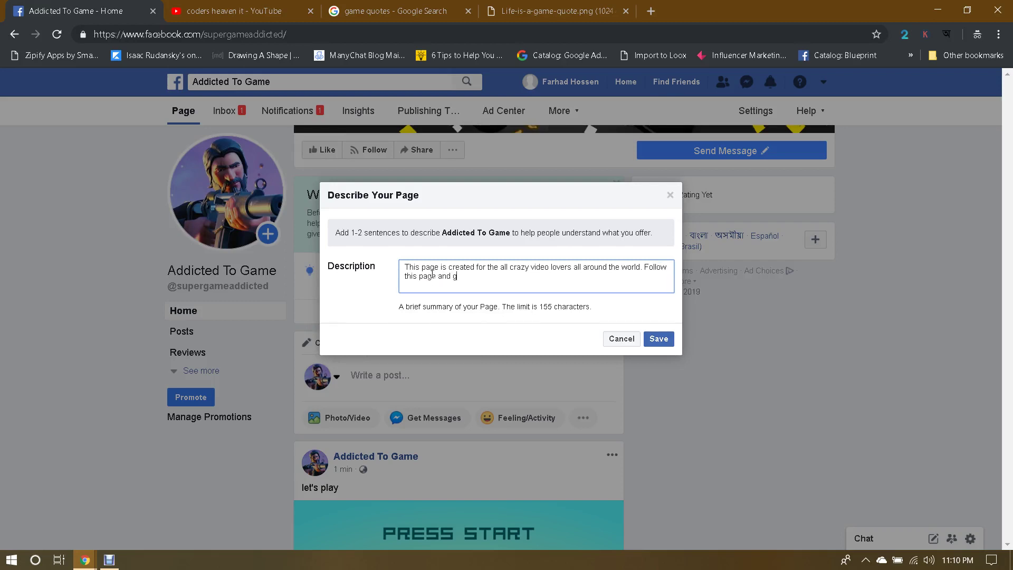
text(et all the latest updates for almost all game)
text(s.)
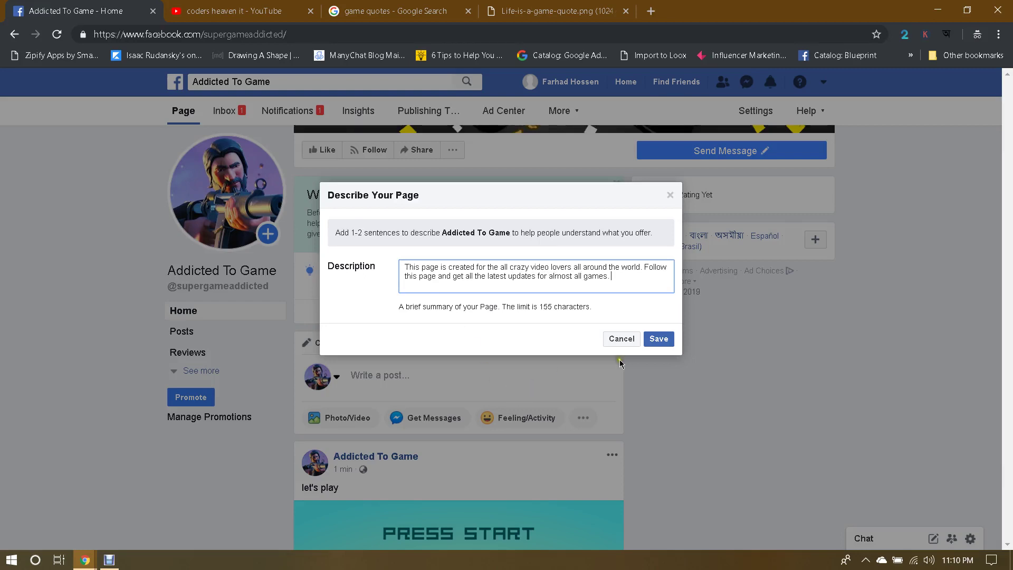
click(659, 339)
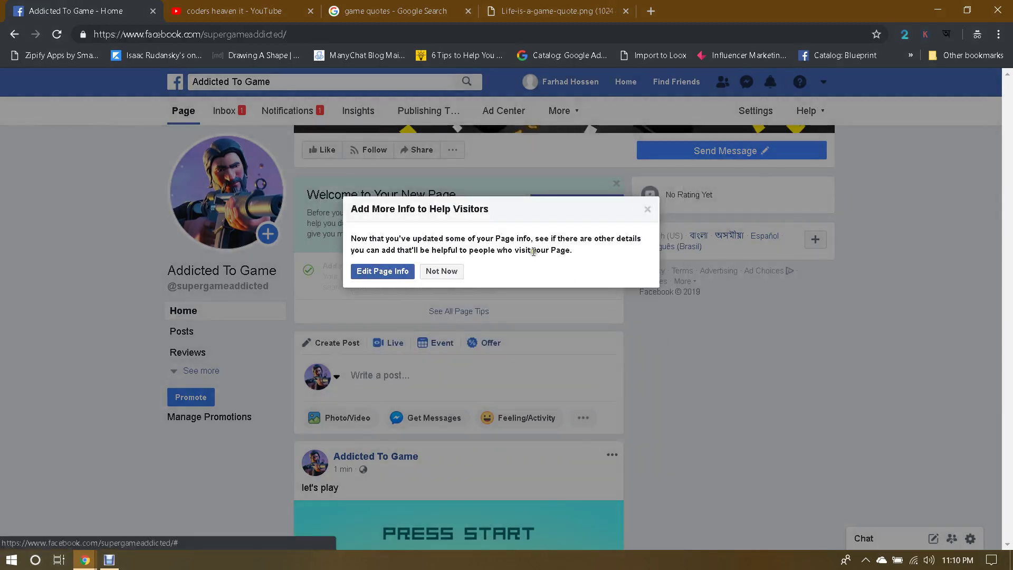
click(648, 209)
Step: Start a new photo post on the page, preview unnamed.jpg from the Desktop and attach it to the post
scroll(649, 350, down, 2)
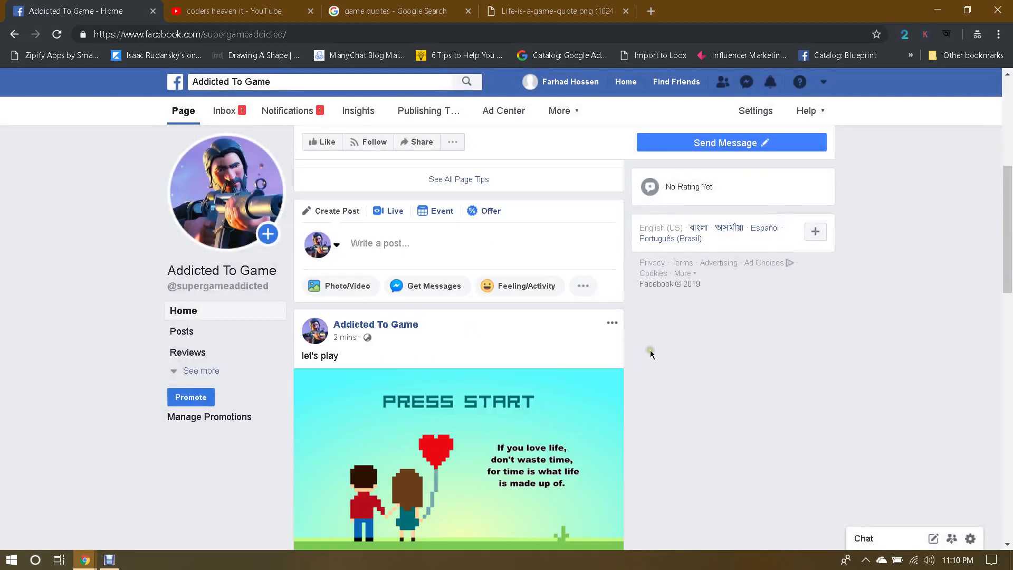
click(346, 287)
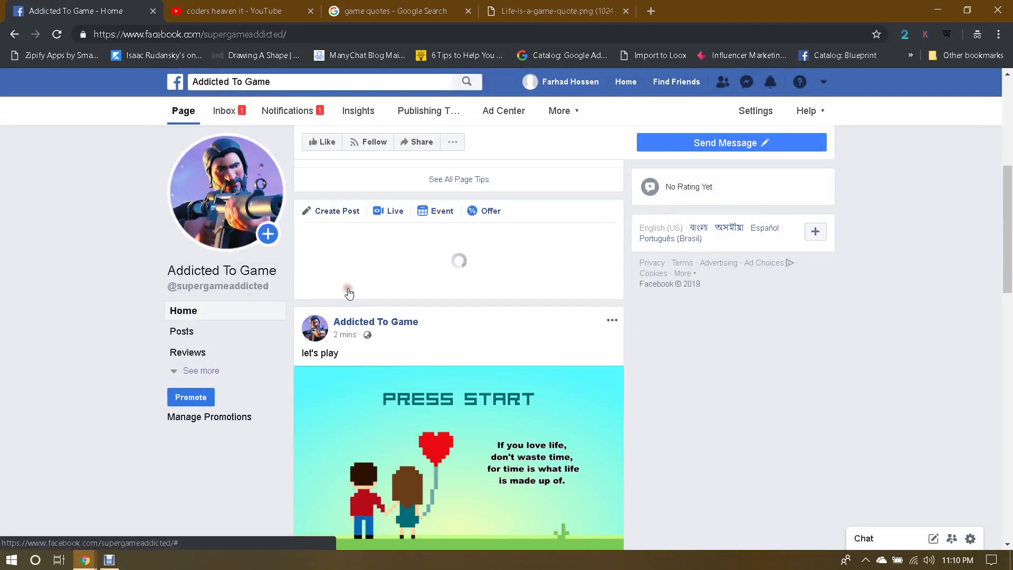
click(418, 247)
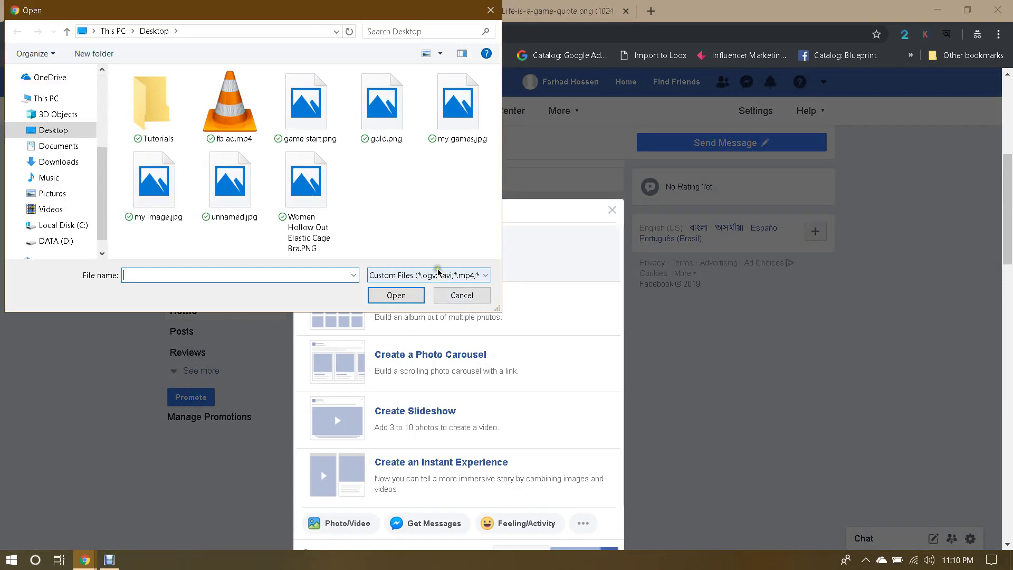
click(228, 184)
right_click(228, 183)
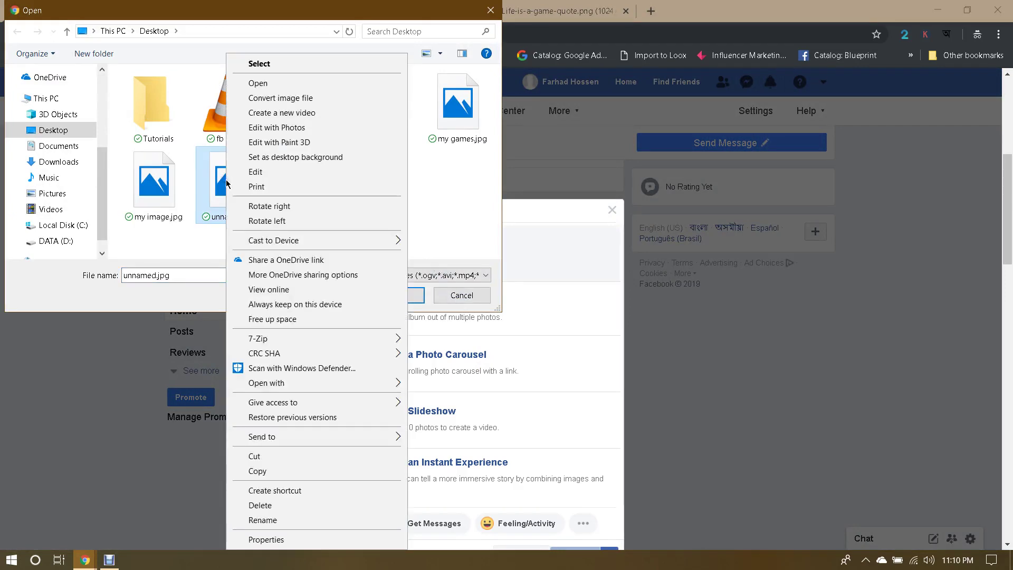
click(323, 80)
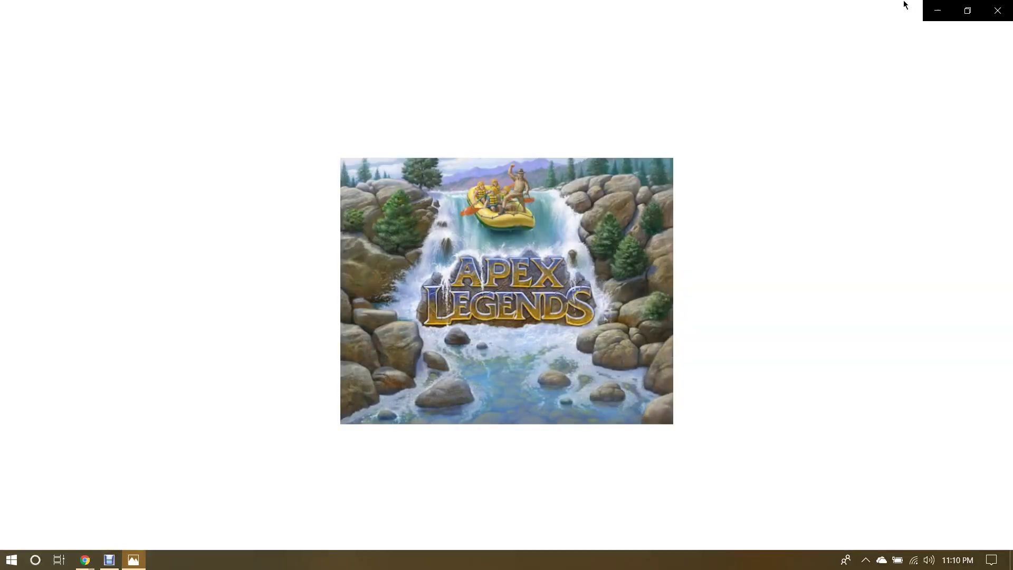
click(999, 7)
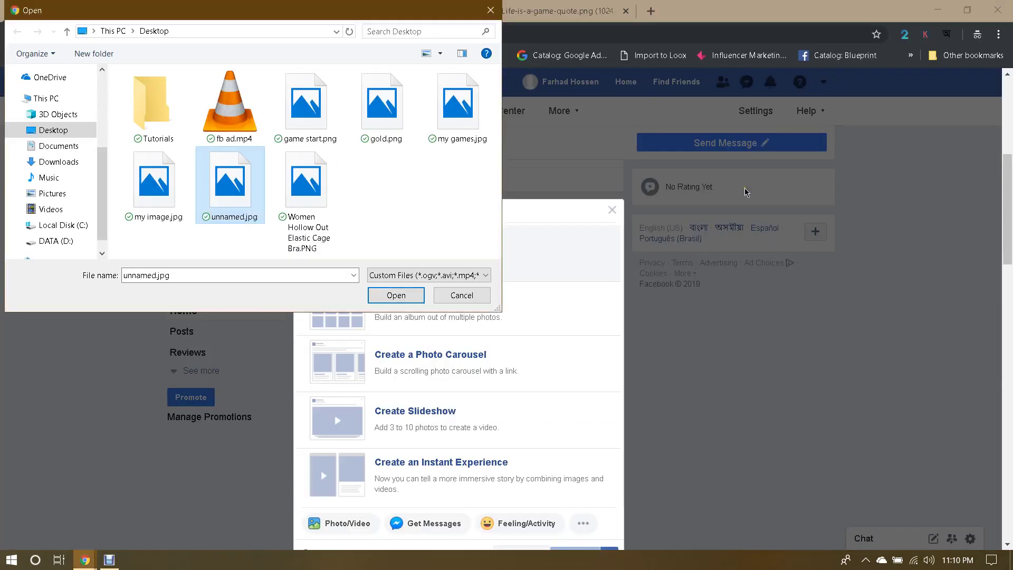
double_click(232, 179)
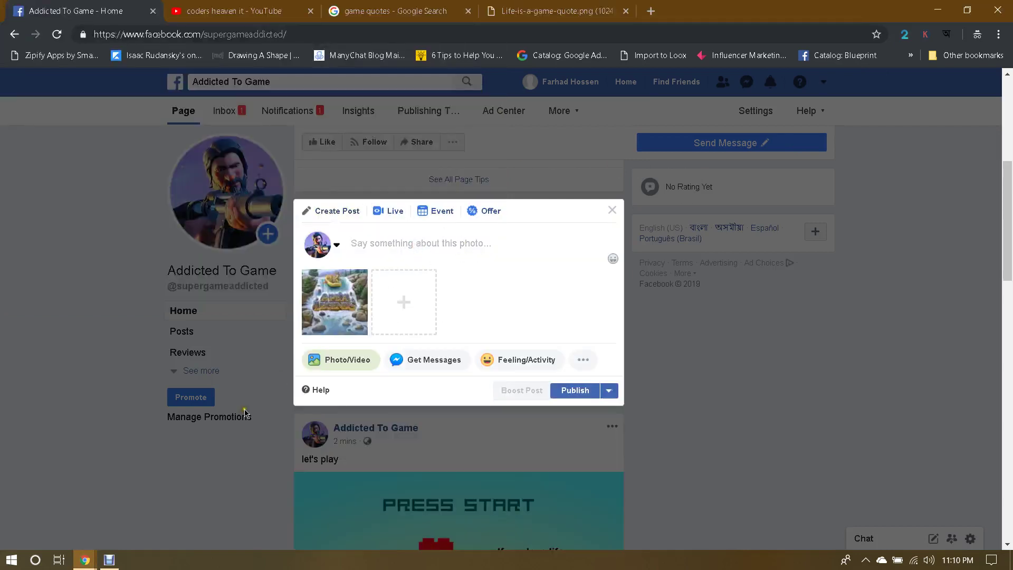
Step: Switch to the landing page window and copy the headline "Laden Sie neue APEX Legends-Tipps herunter!"
mouse_move(91, 554)
click(63, 496)
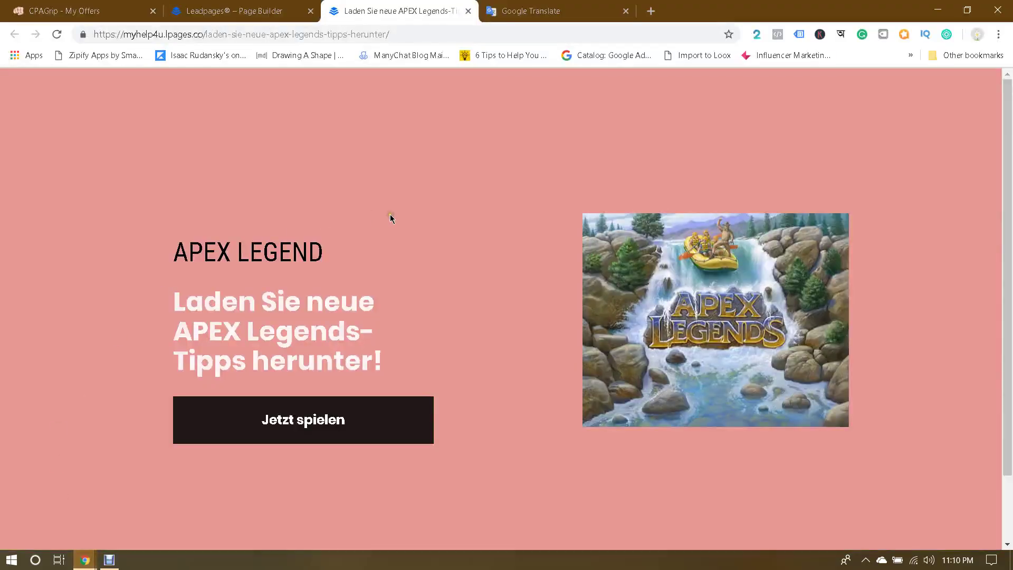
drag(176, 305, 400, 366)
key(ctrl+c)
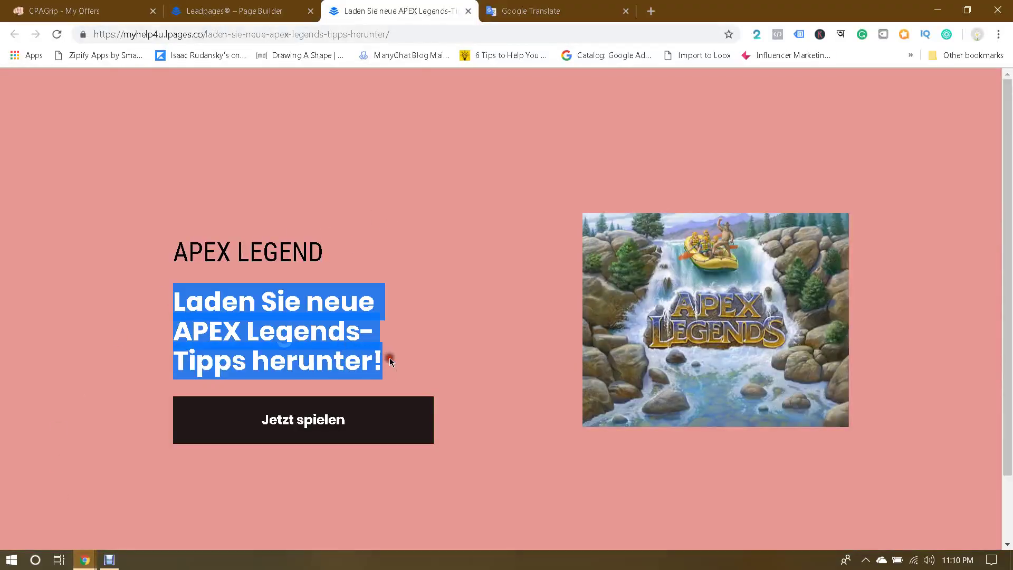
Step: Switch to the Addicted To Game page, paste the copied headline as the photo post's text and start a new line
mouse_move(90, 560)
click(203, 525)
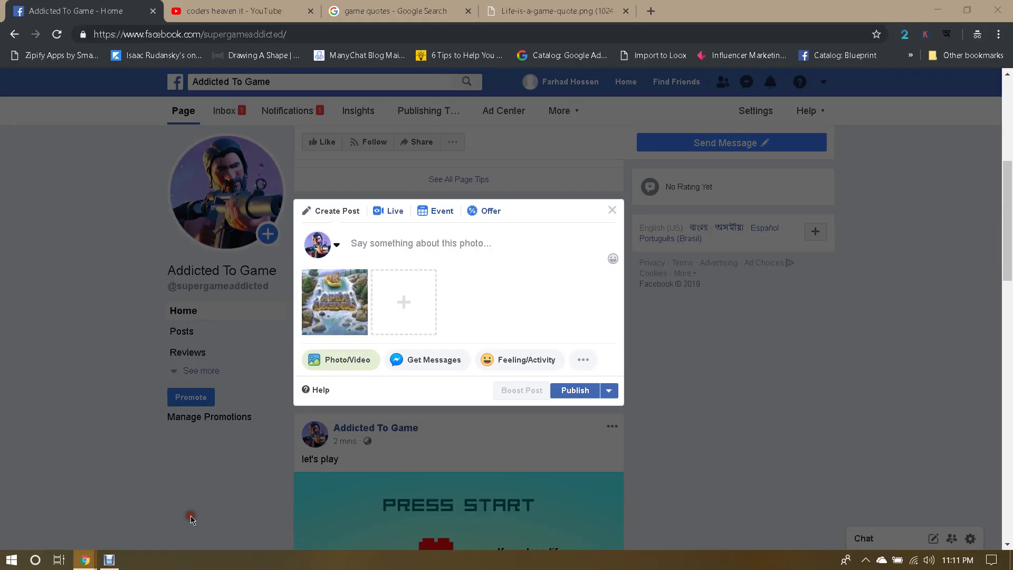
click(396, 244)
key(ctrl+v)
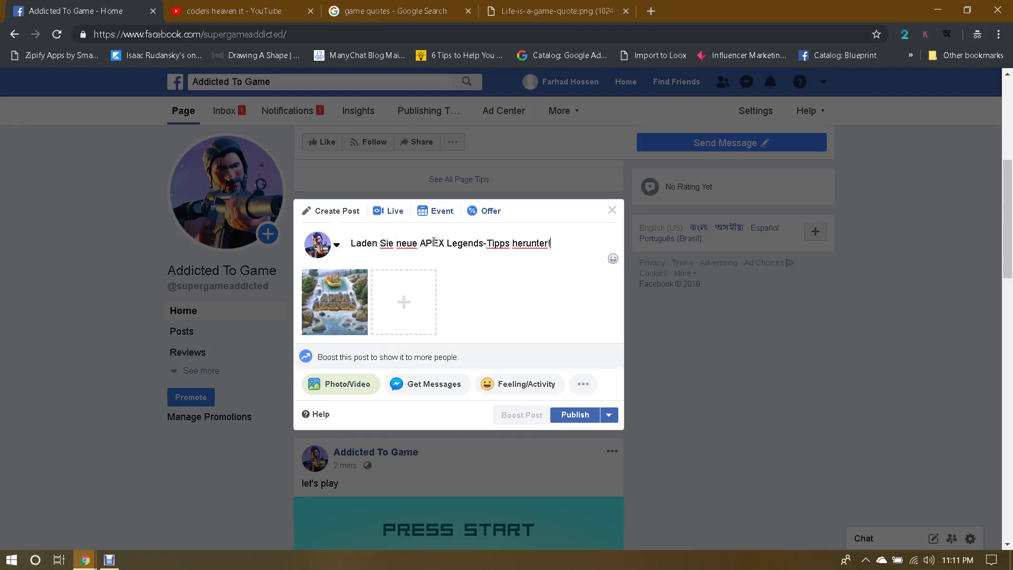
key(Return)
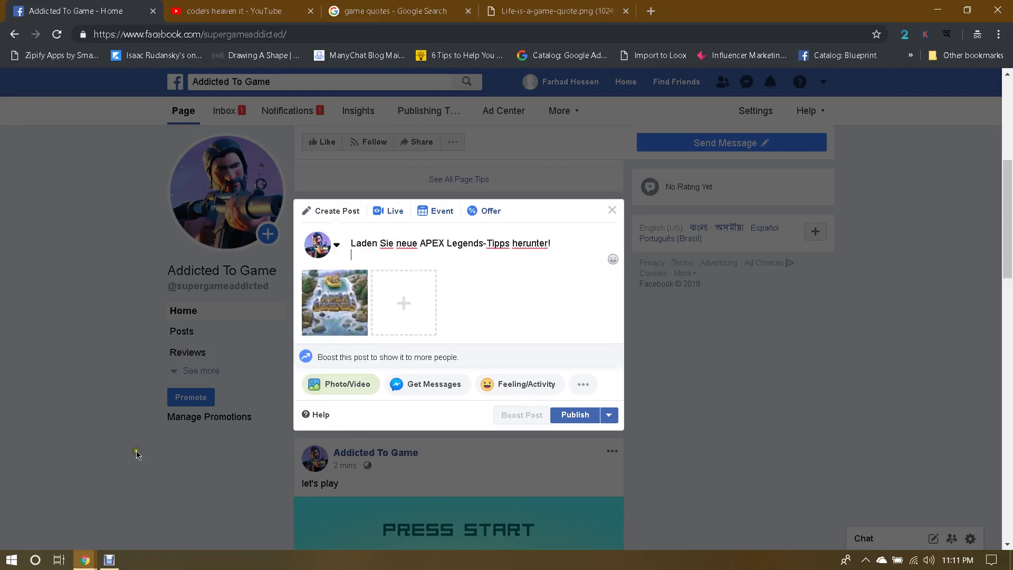
Step: Open translate.google.com in place of the quote image, translate "play now" into German and copy the translation
click(533, 4)
click(526, 34)
text(translate.google.com)
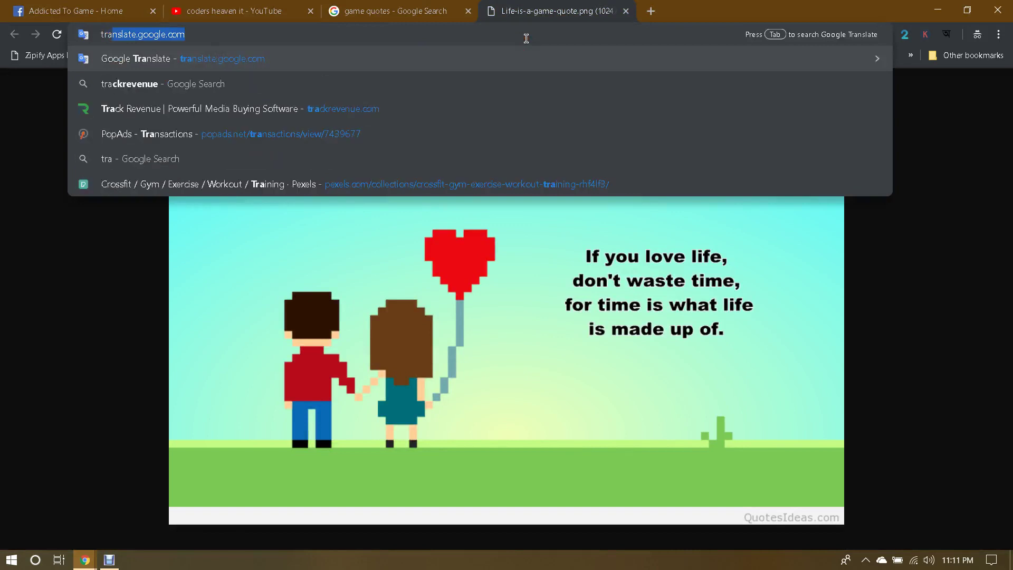
key(Return)
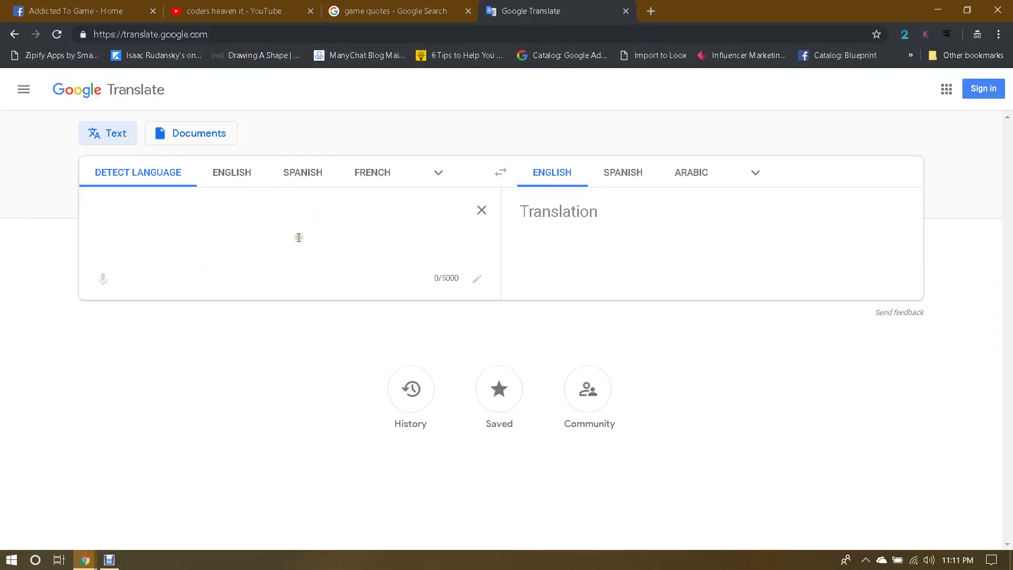
text(play now)
key(BackSpace)
key(BackSpace)
text(now)
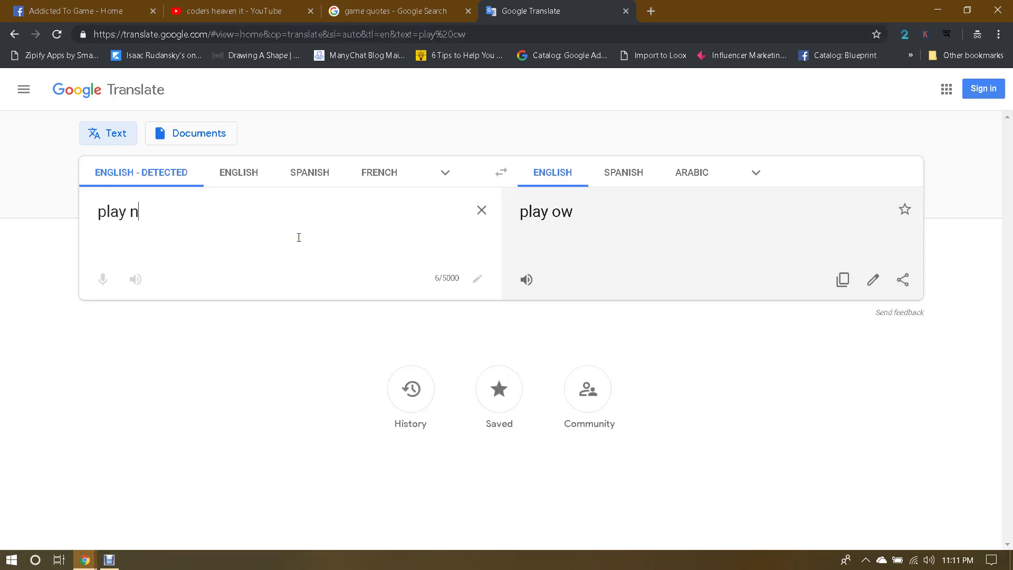
click(755, 172)
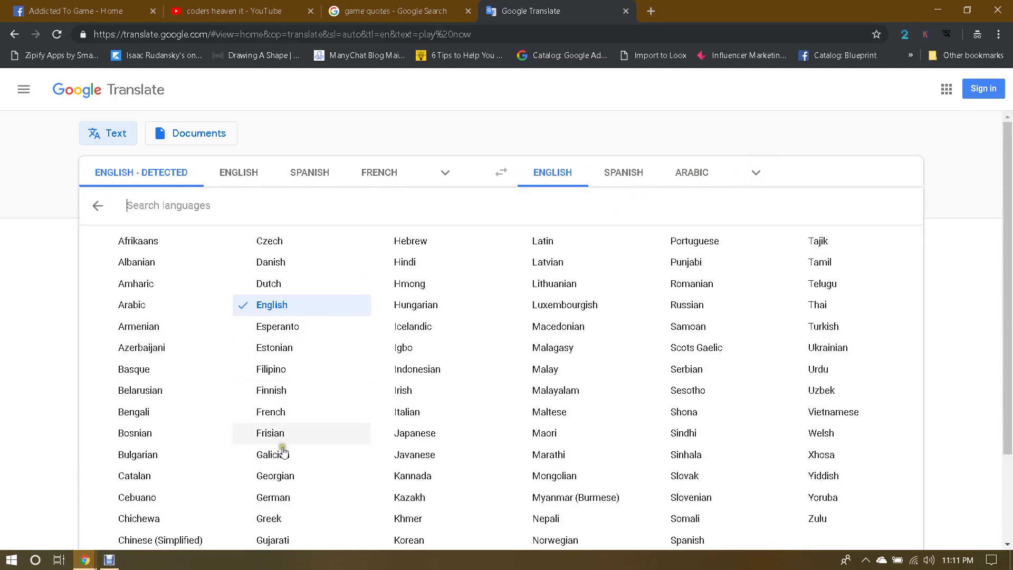
click(273, 497)
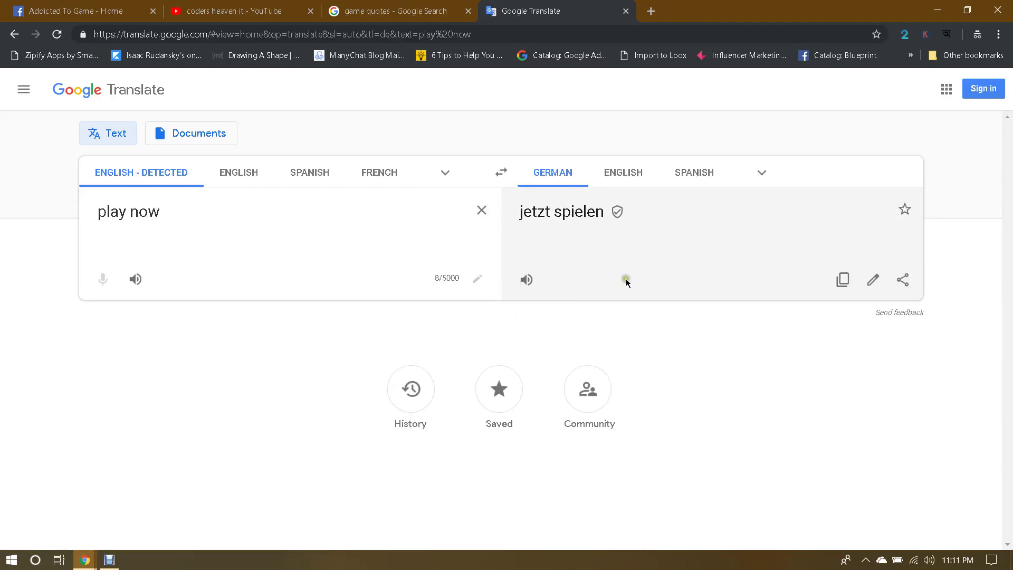
click(833, 285)
Step: Return to the Facebook post and add "jetzt spielen - " on its second line
click(343, 6)
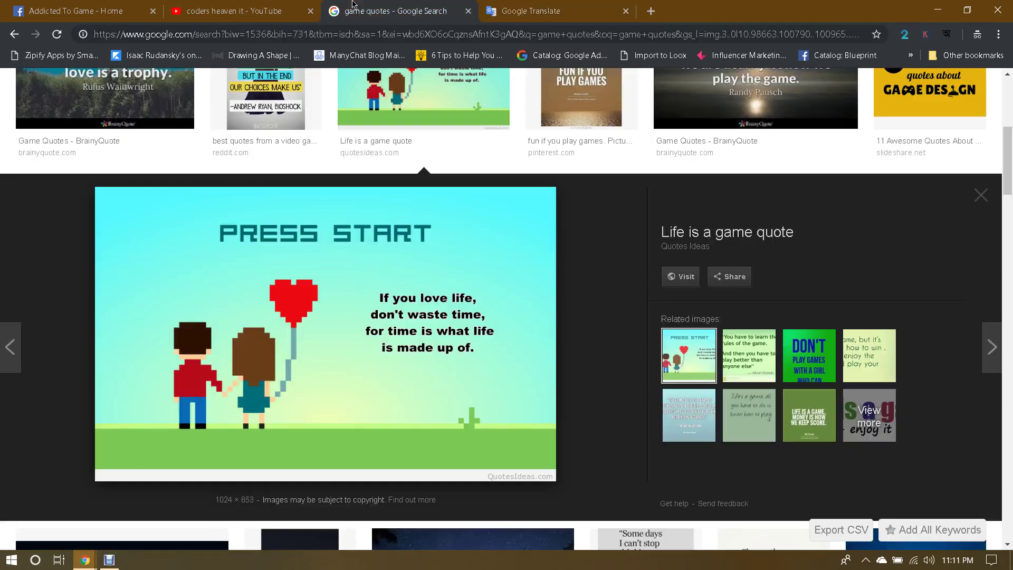
click(278, 4)
click(73, 11)
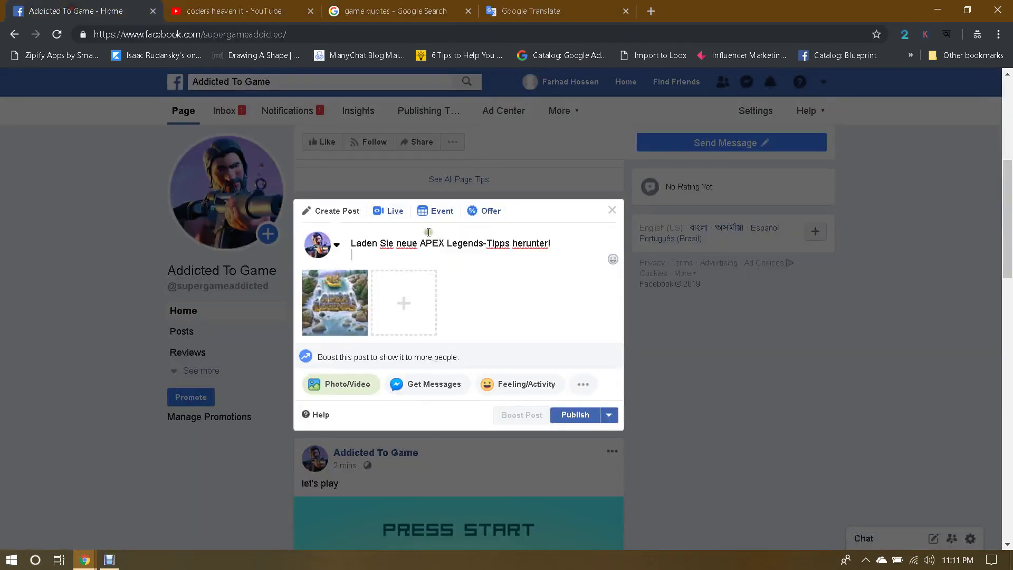
key(Return)
key(ctrl+v)
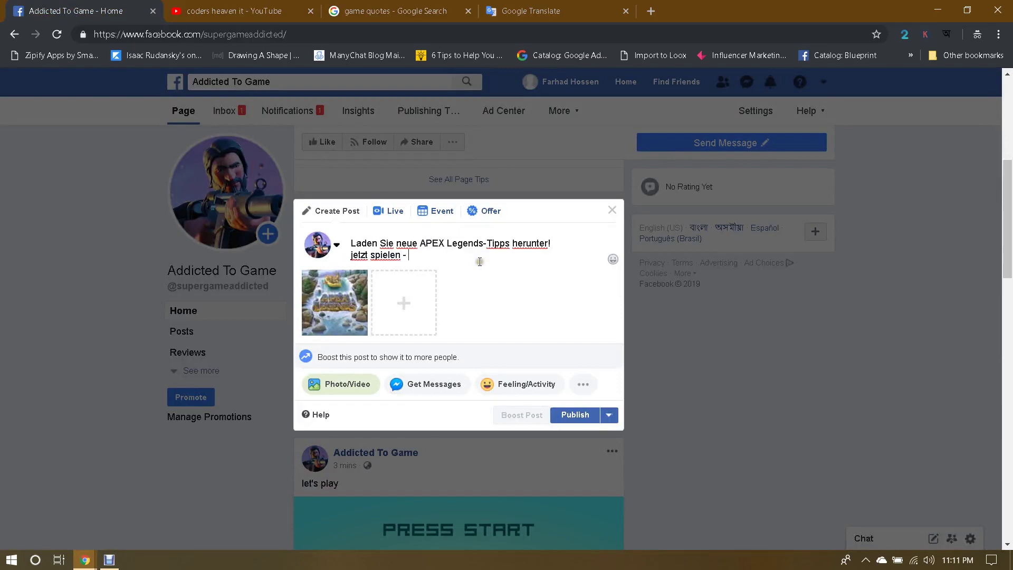
Step: Switch to the landing page window, copy the page's URL and open bit.ly in a new tab
mouse_move(87, 551)
click(65, 527)
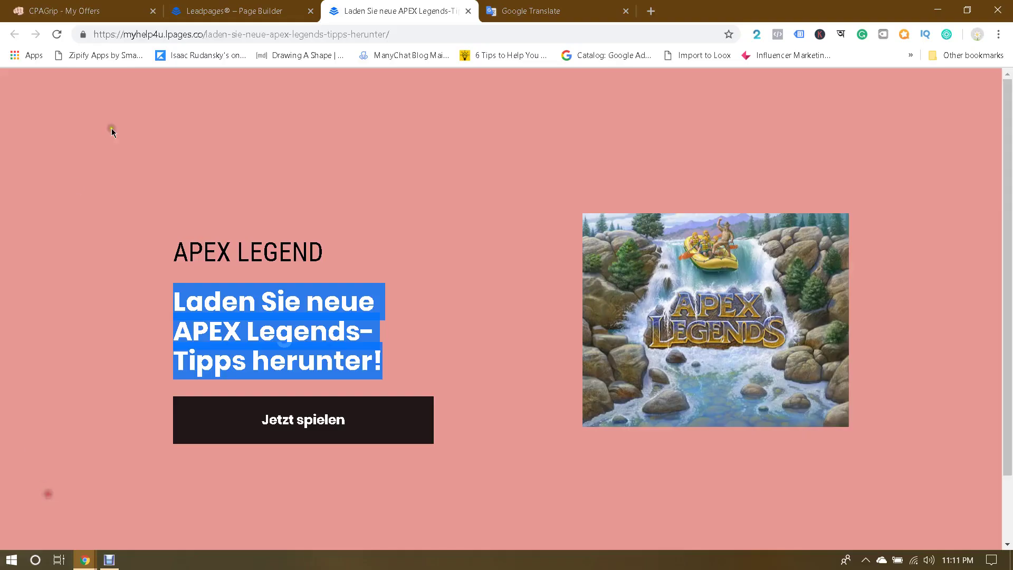
click(372, 33)
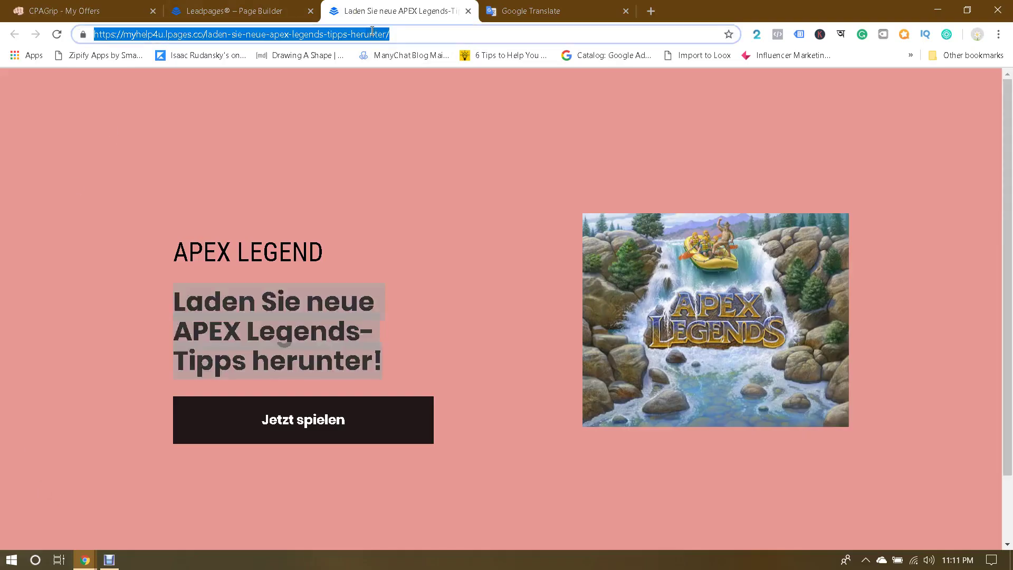
click(652, 11)
text(bt)
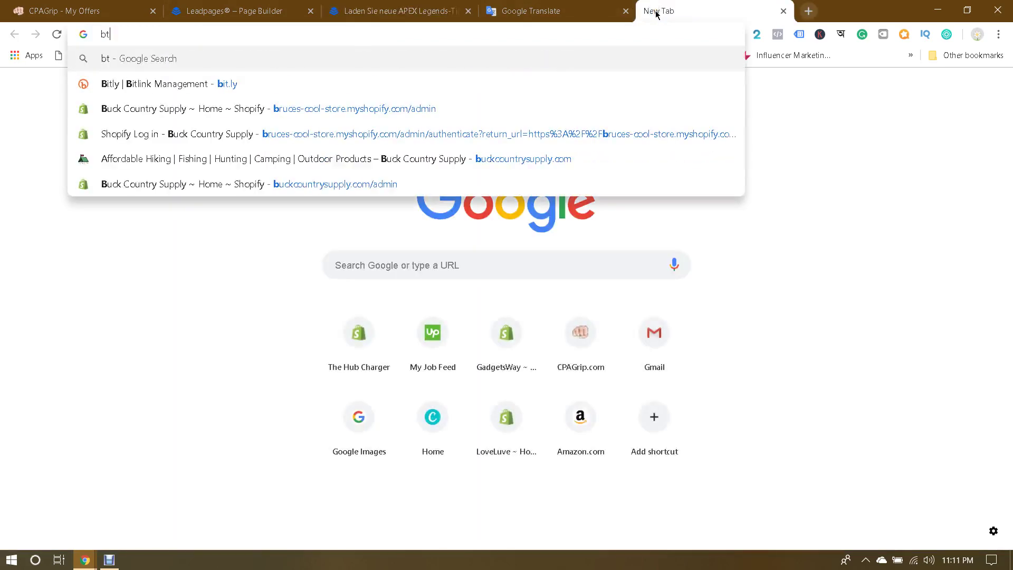
key(BackSpace)
text(it.ly)
key(Return)
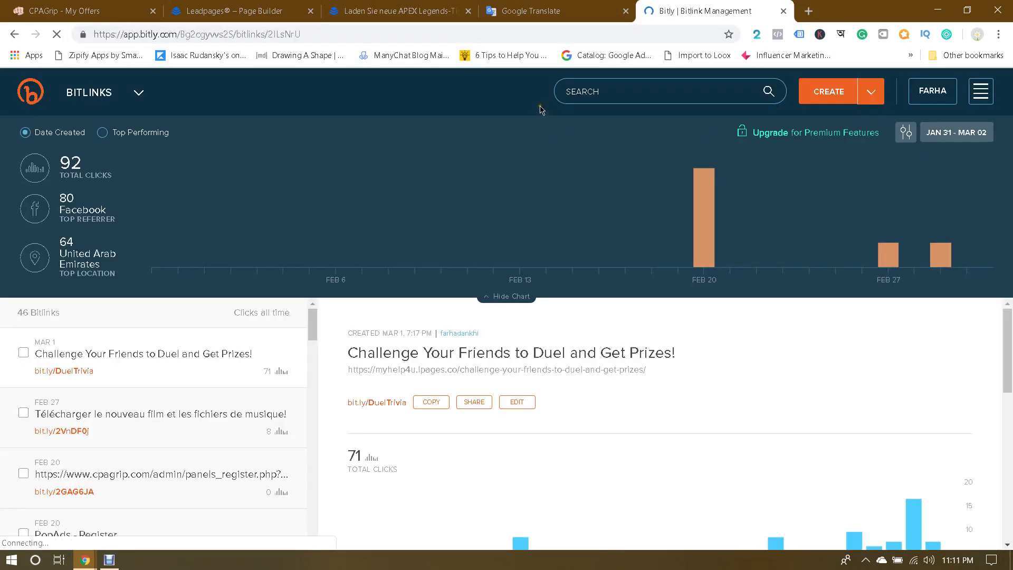
Step: Create a Bitlink from the copied landing page URL and copy the short link
click(823, 91)
key(ctrl+v)
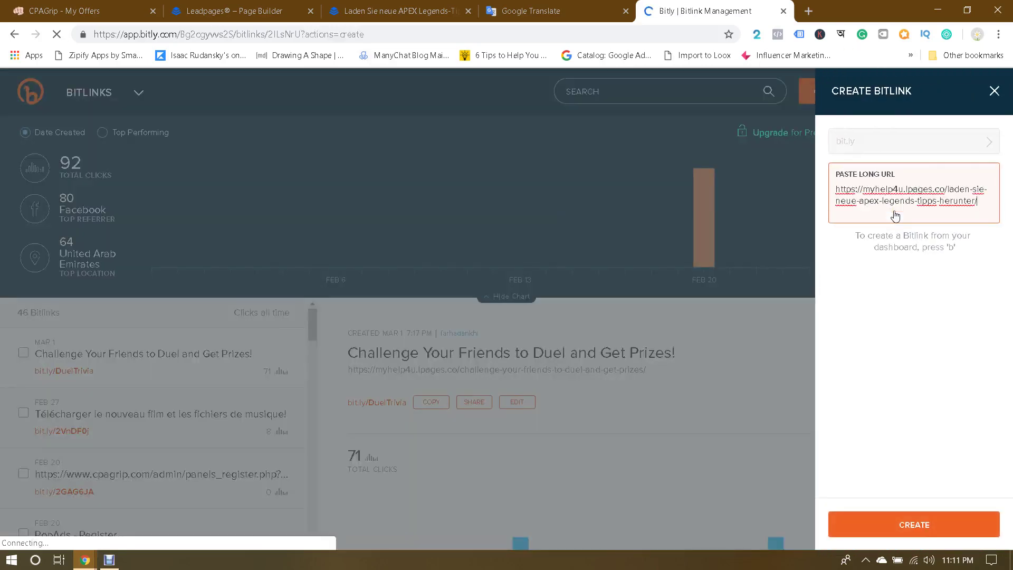
click(910, 524)
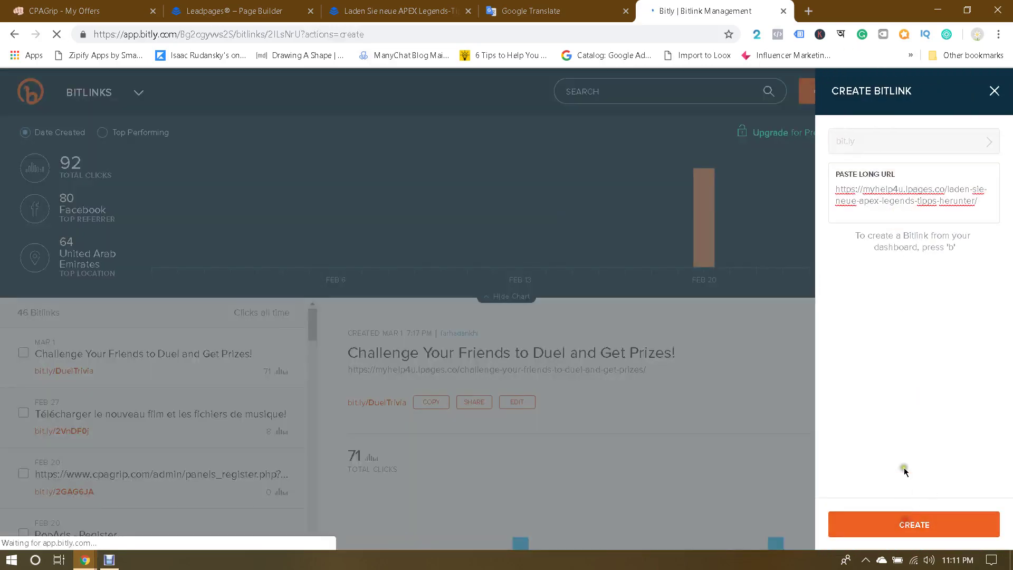
click(939, 134)
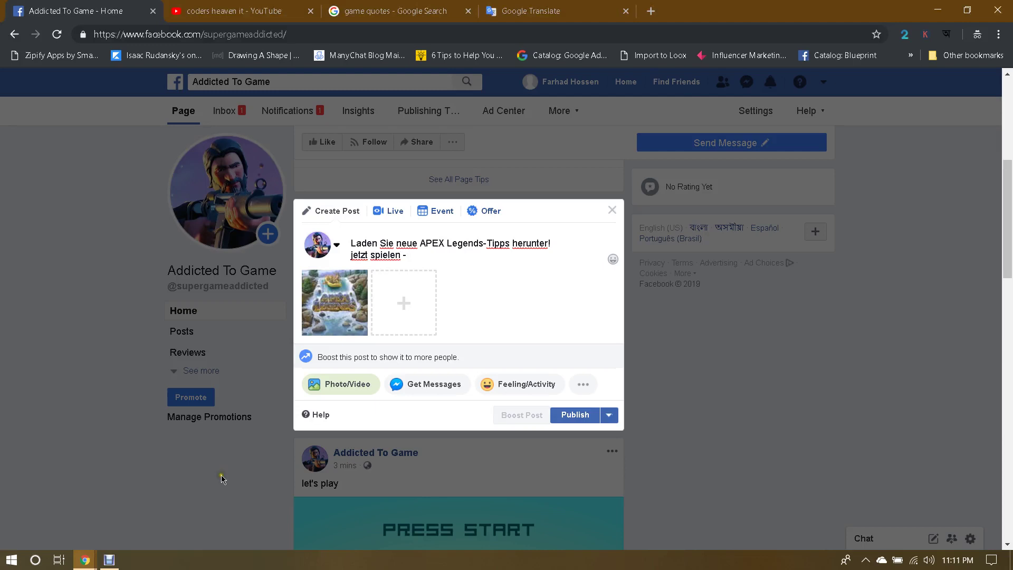
key(ctrl+v)
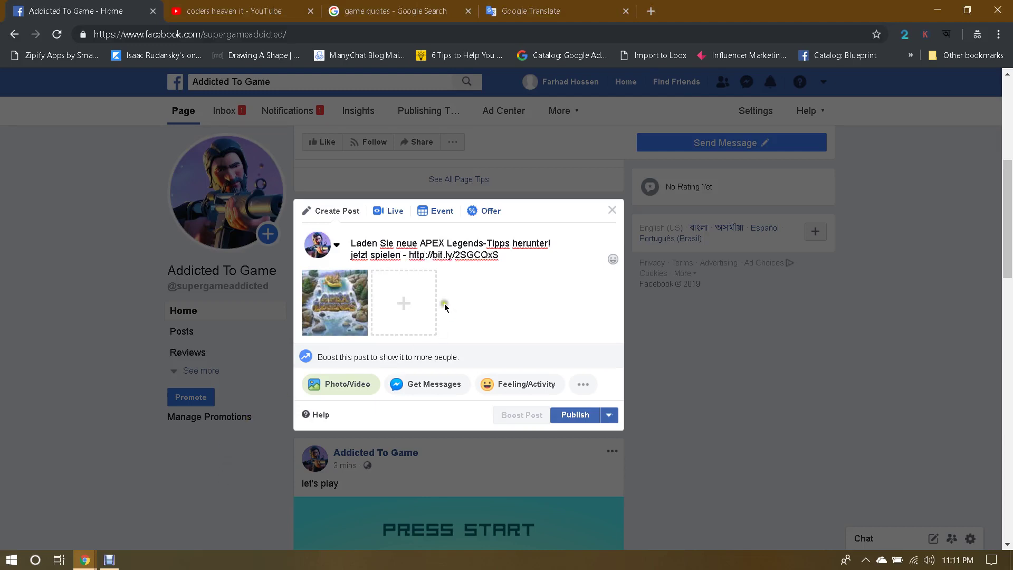
click(572, 415)
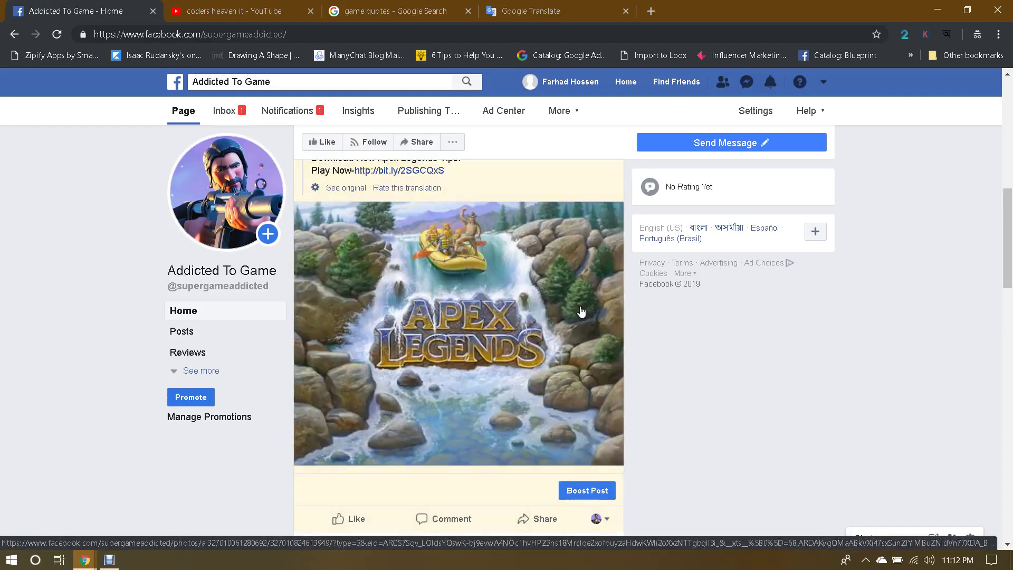
scroll(581, 312, up, 1)
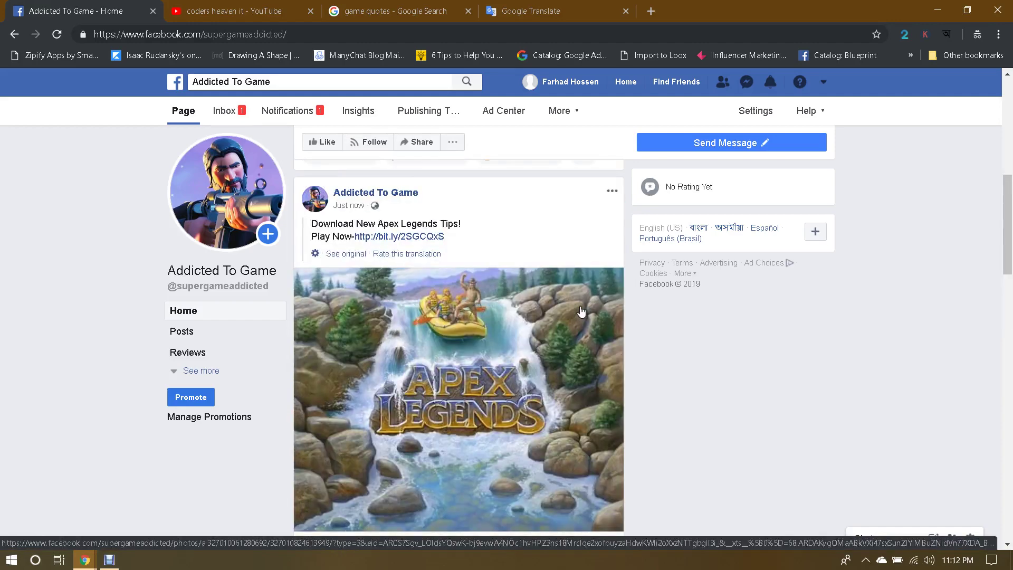
scroll(581, 312, down, 1)
scroll(581, 312, up, 1)
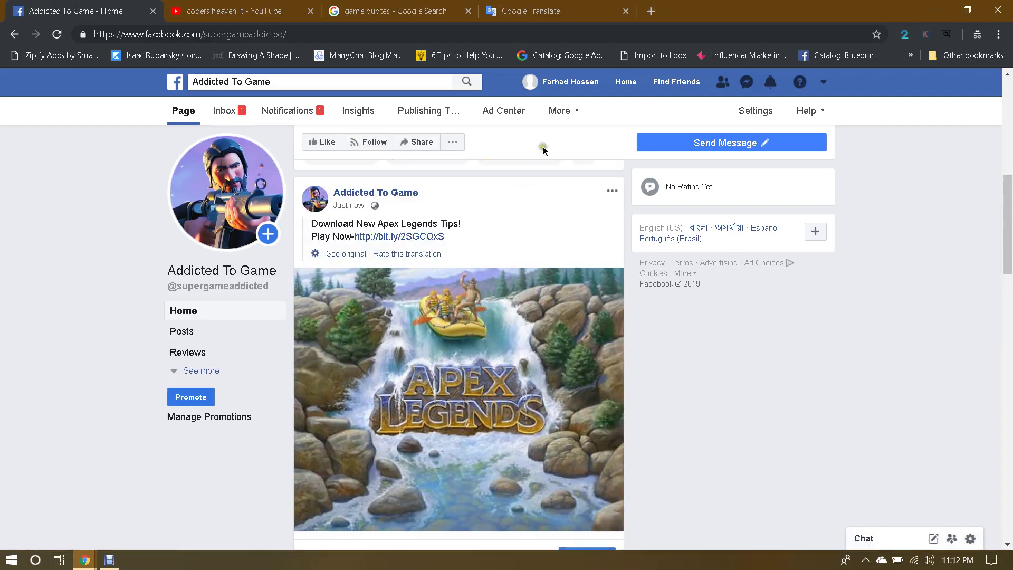
Step: Open facebook.com/ads/manager in a new tab and switch from the personal ad account to My Business Account
click(550, 6)
click(651, 11)
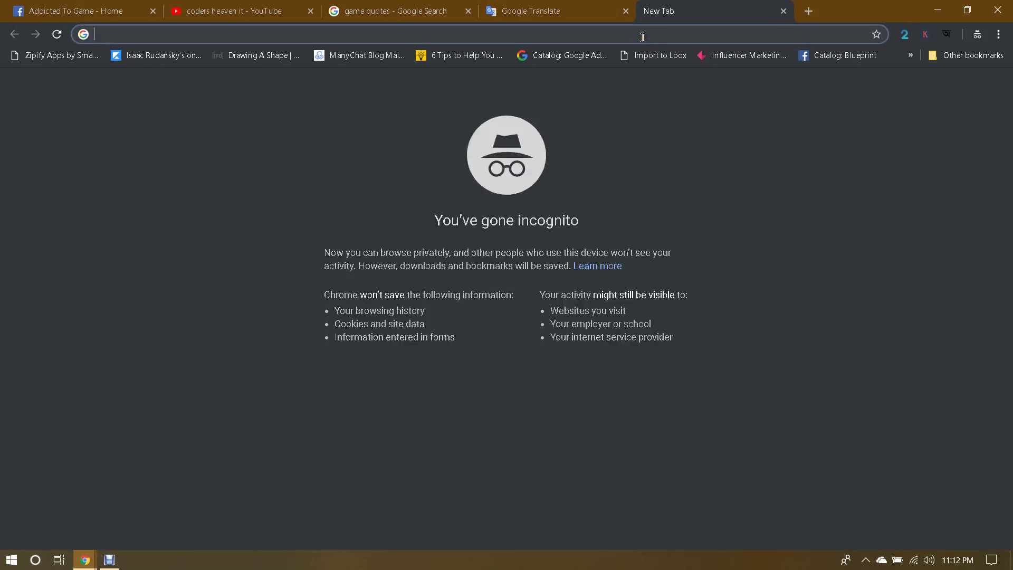
text(fa)
key(Right)
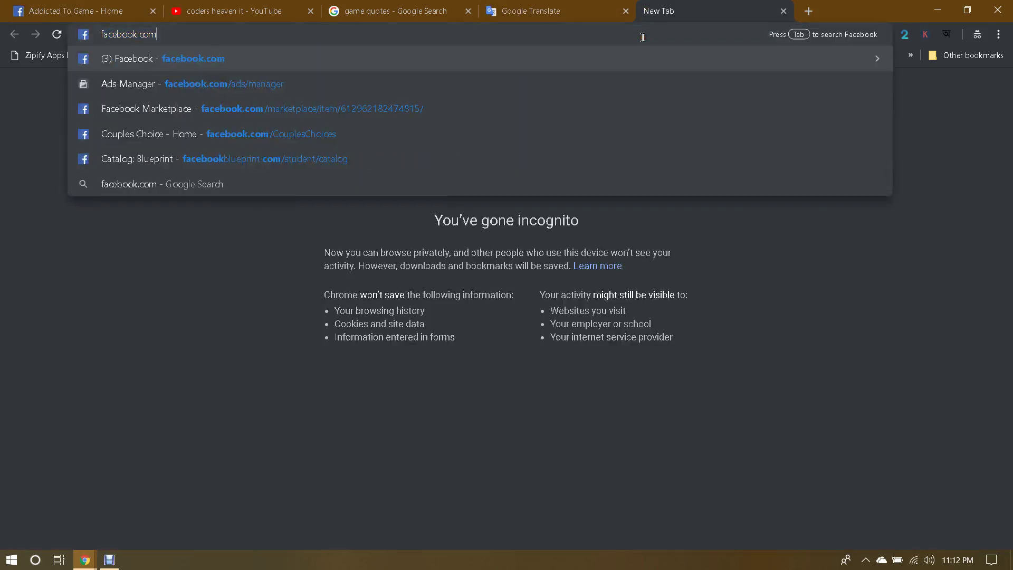
text(/ads/manager)
key(Return)
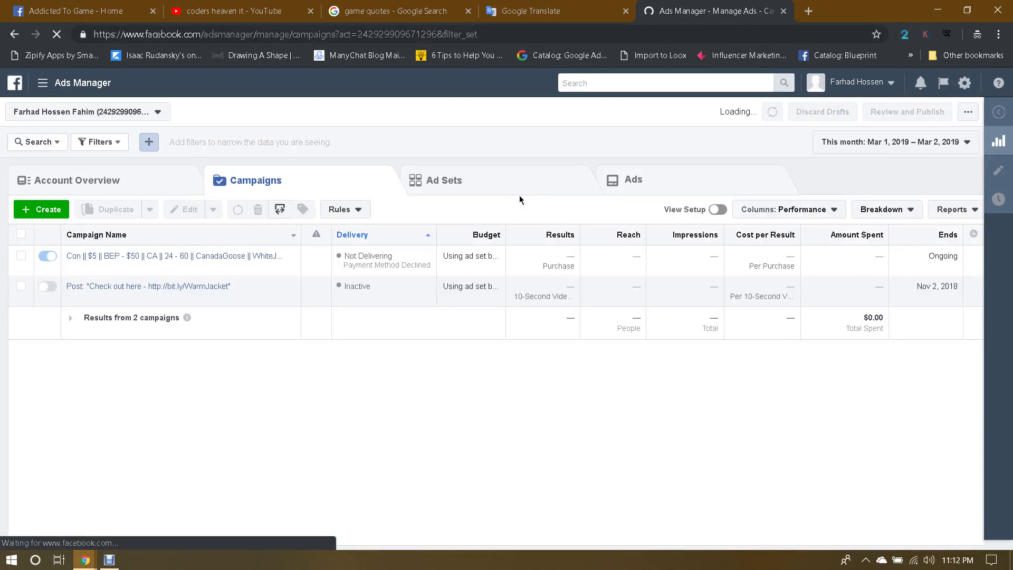
click(864, 84)
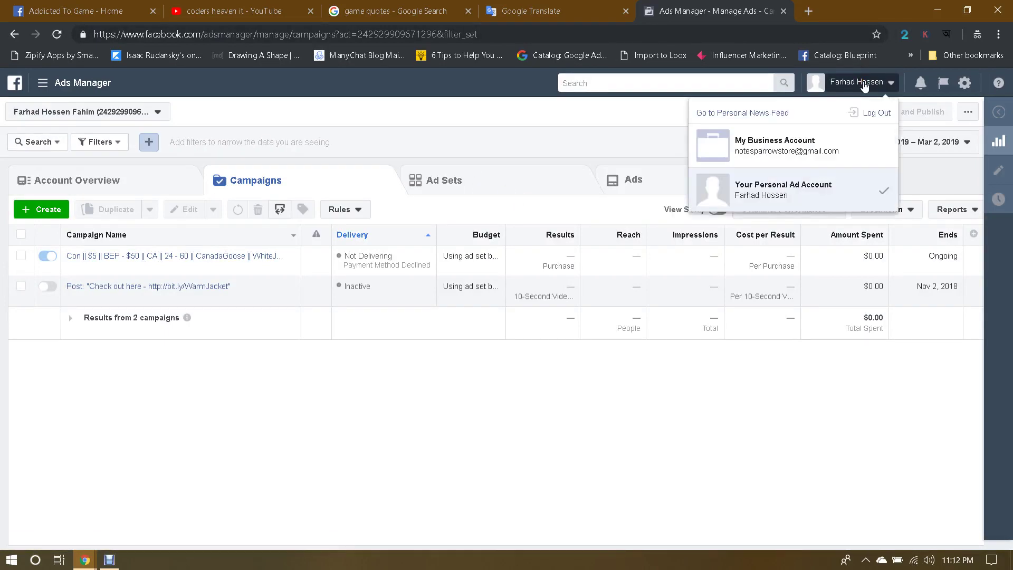
click(768, 147)
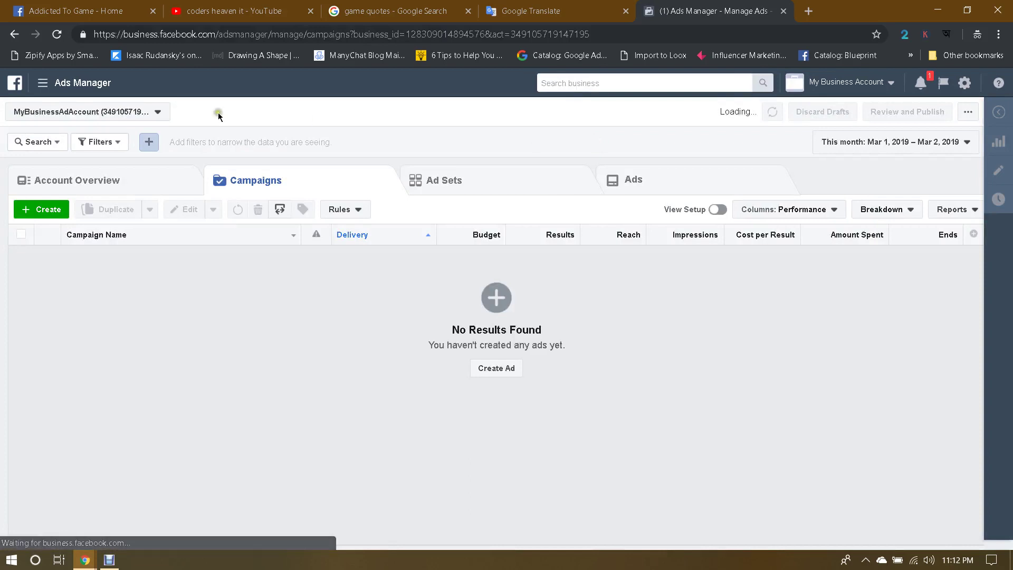
Step: Check the list of available ad accounts and the business notifications, then close both
click(107, 115)
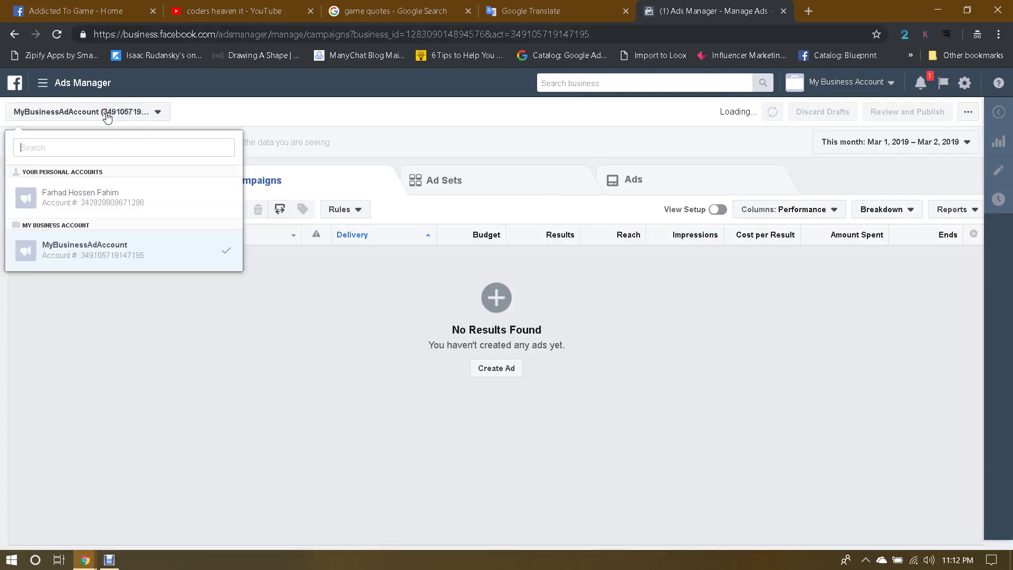
click(107, 115)
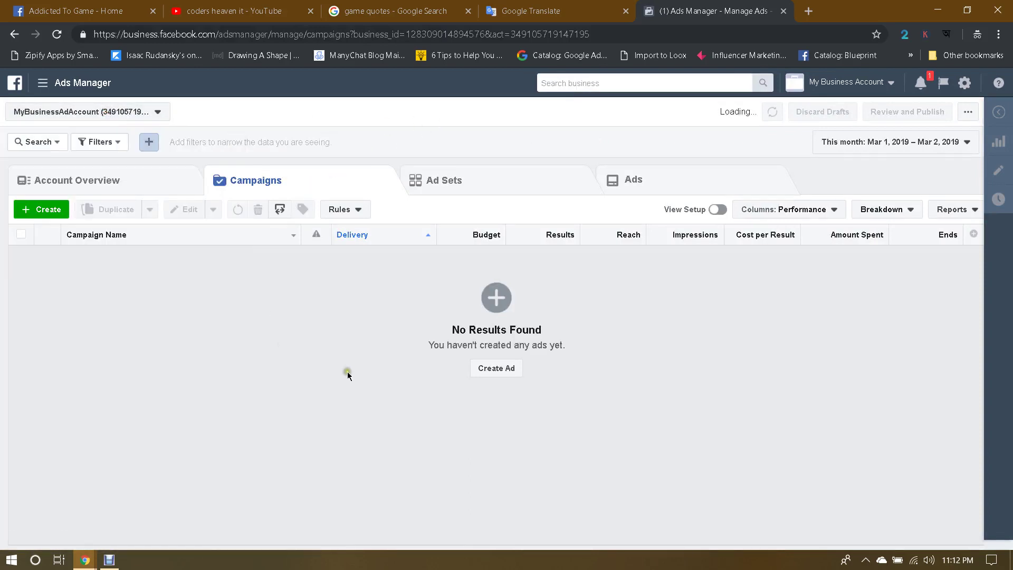
click(918, 85)
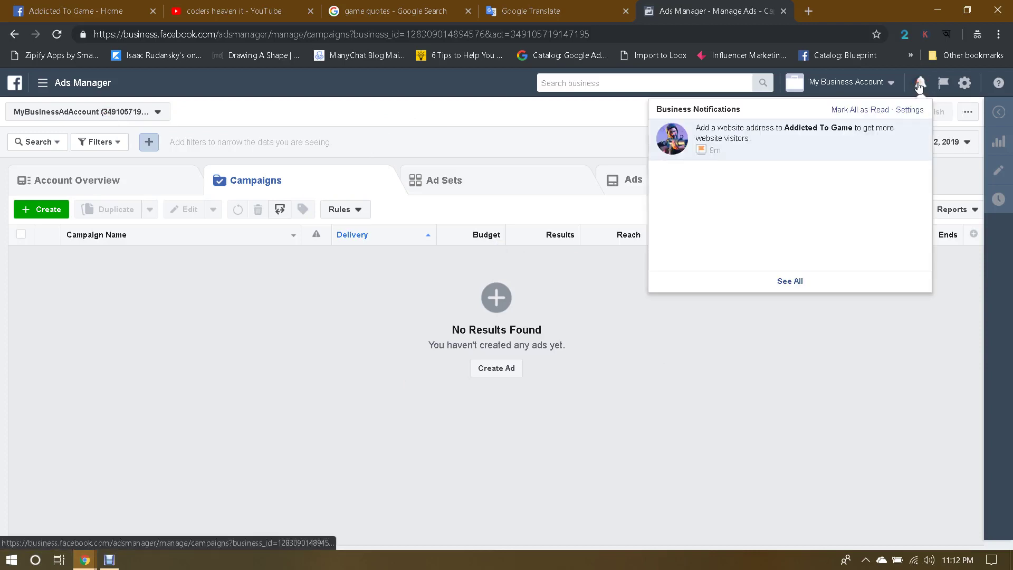
click(508, 132)
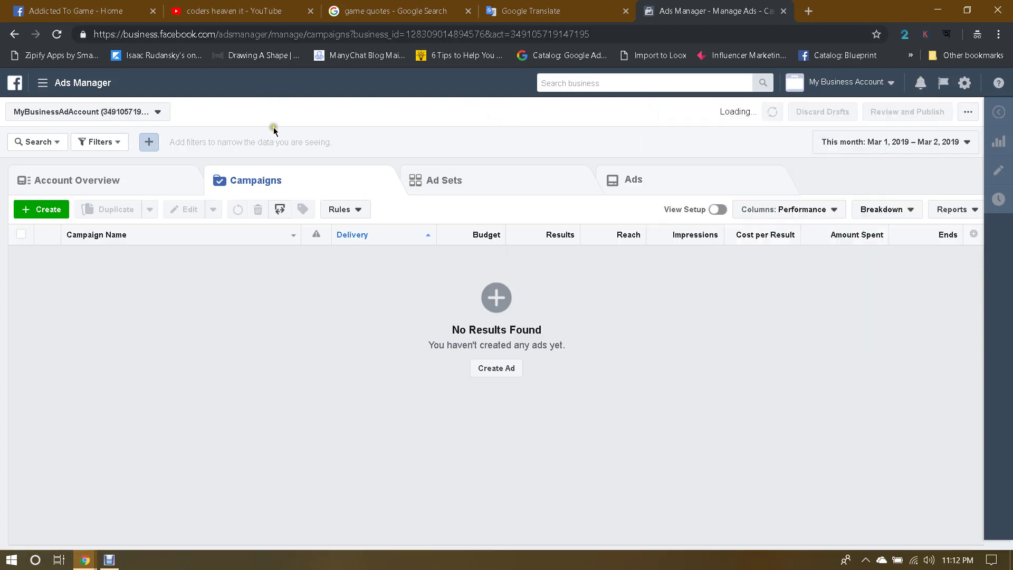
Step: Open the billing page of MyBusinessAdAccount and view its payment settings
click(44, 85)
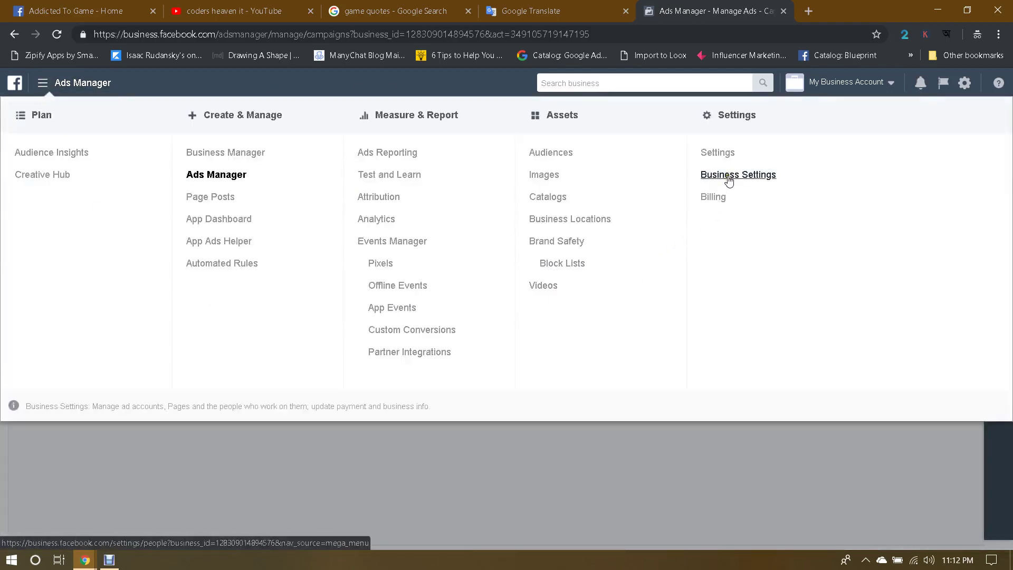
click(713, 197)
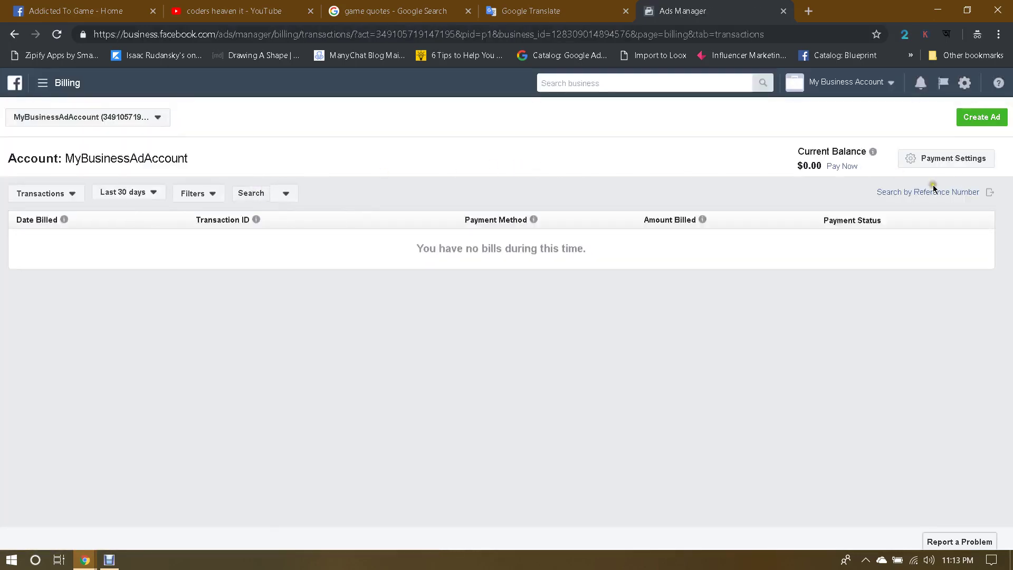
click(959, 163)
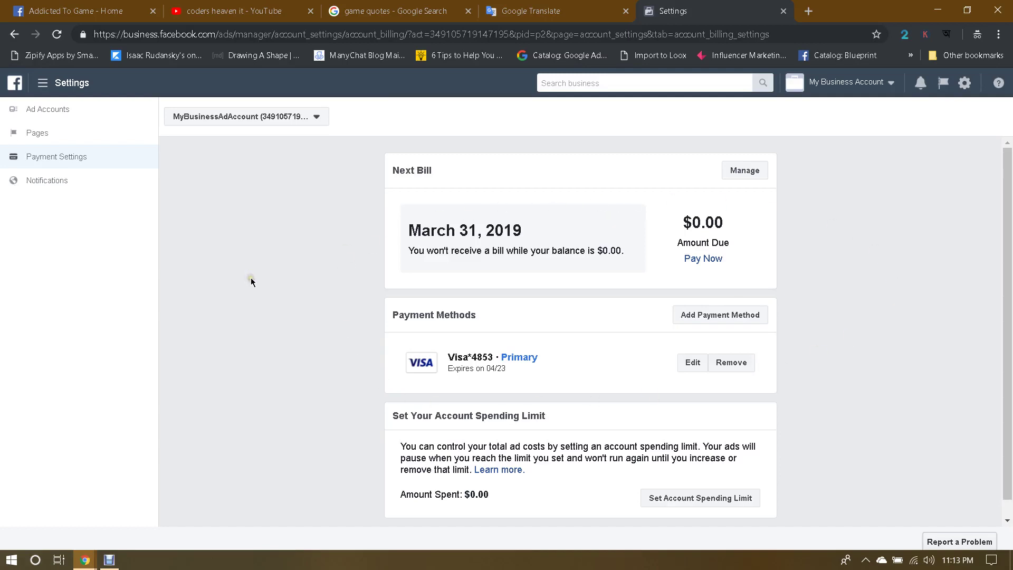
Step: Open Audience Insights for MyBusinessAdAccount and choose a starting audience
click(196, 152)
click(43, 83)
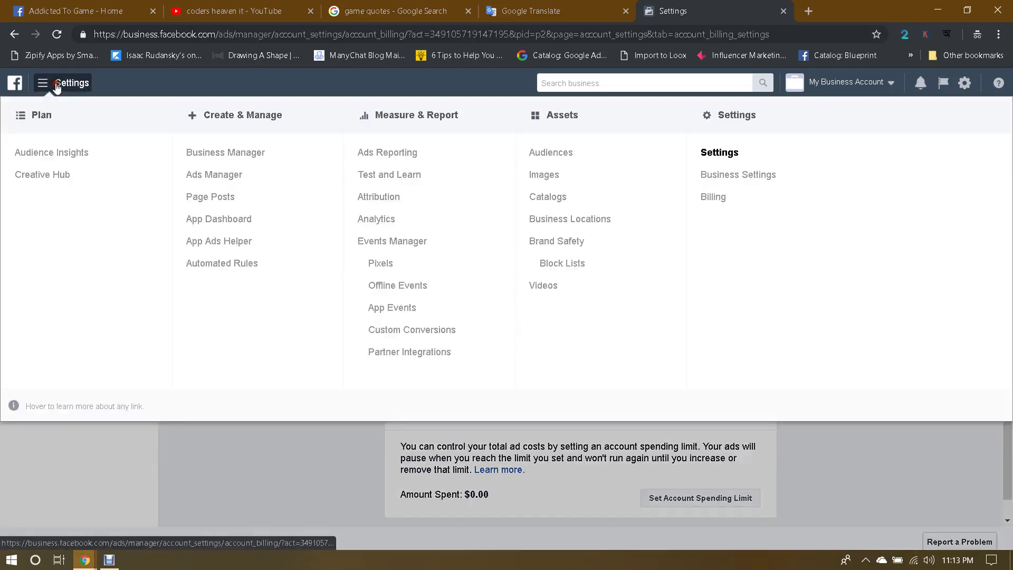
click(59, 152)
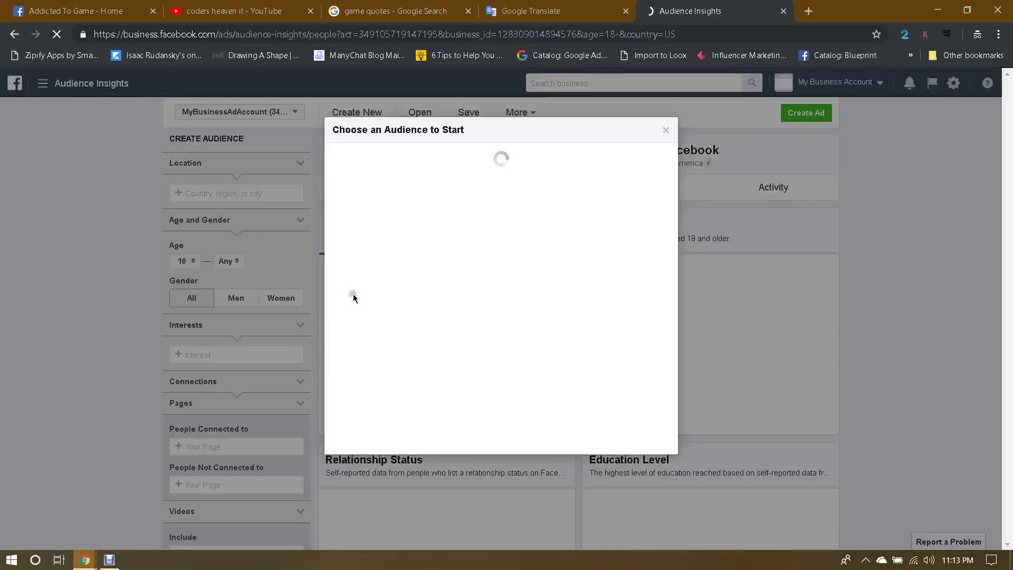
click(498, 230)
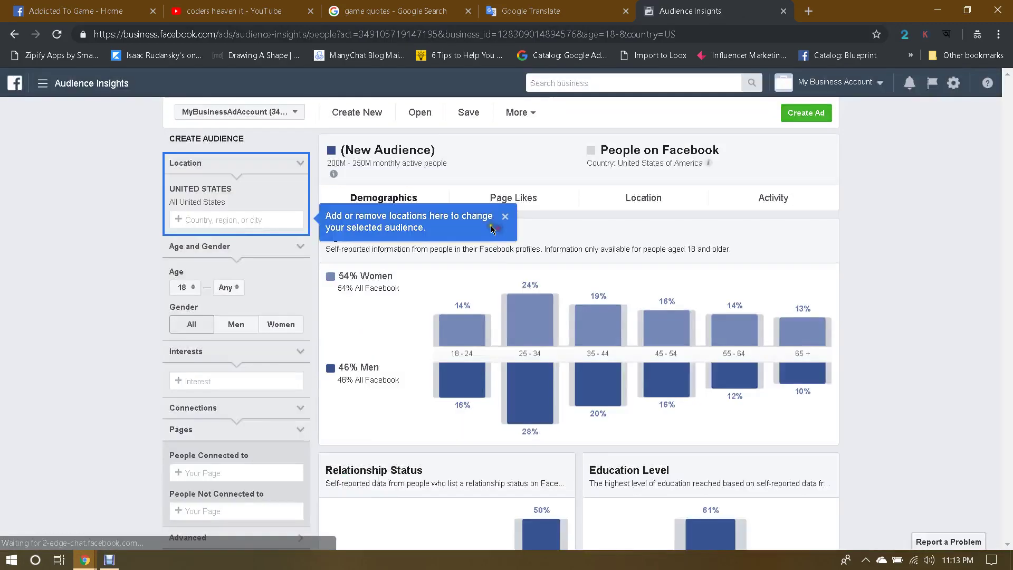
Step: Set the new audience's location to Germany instead of the United States
click(222, 218)
text(germany)
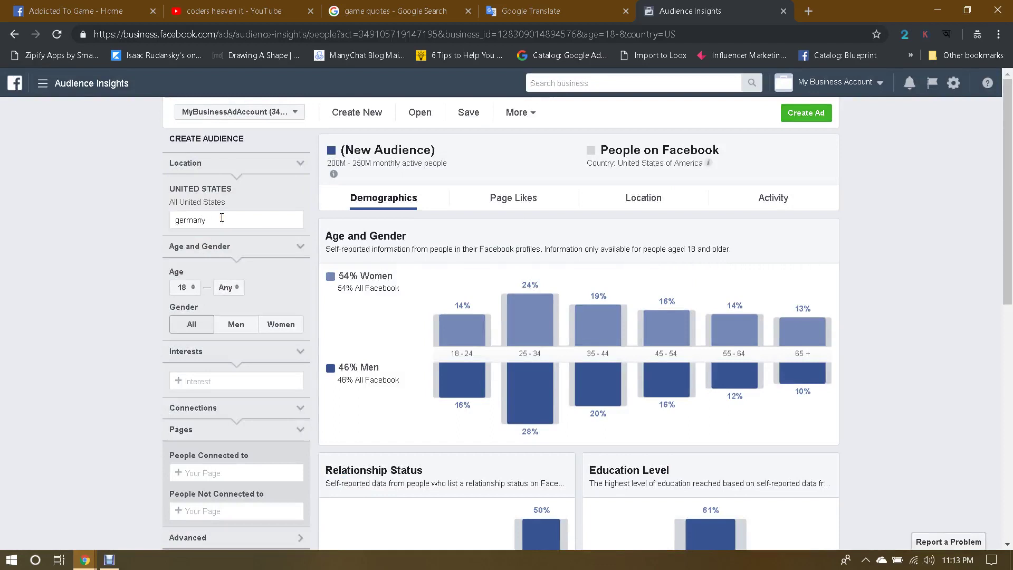
click(148, 236)
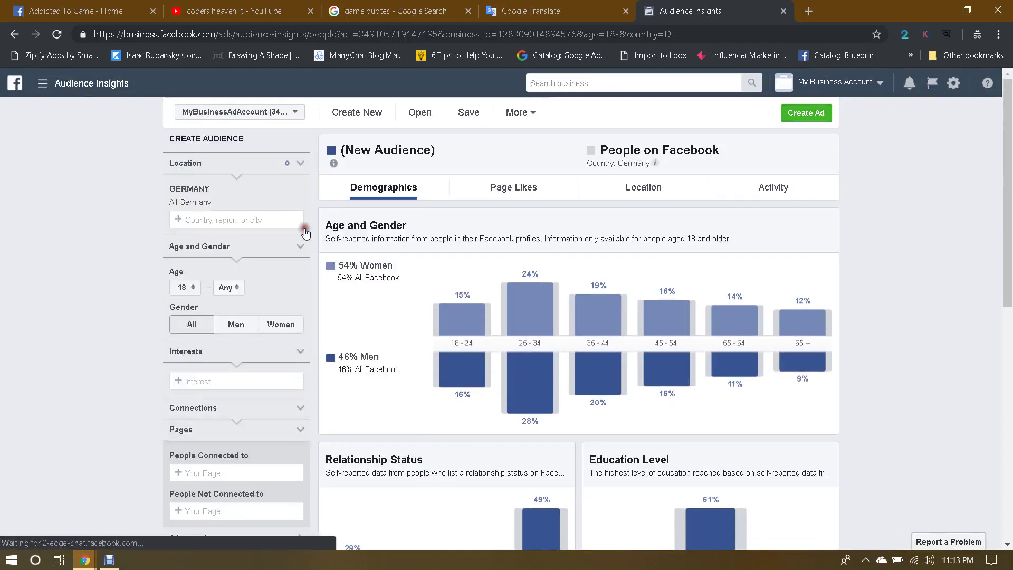
Step: Add Video games from Entertainment > Games as an interest of the audience
click(226, 381)
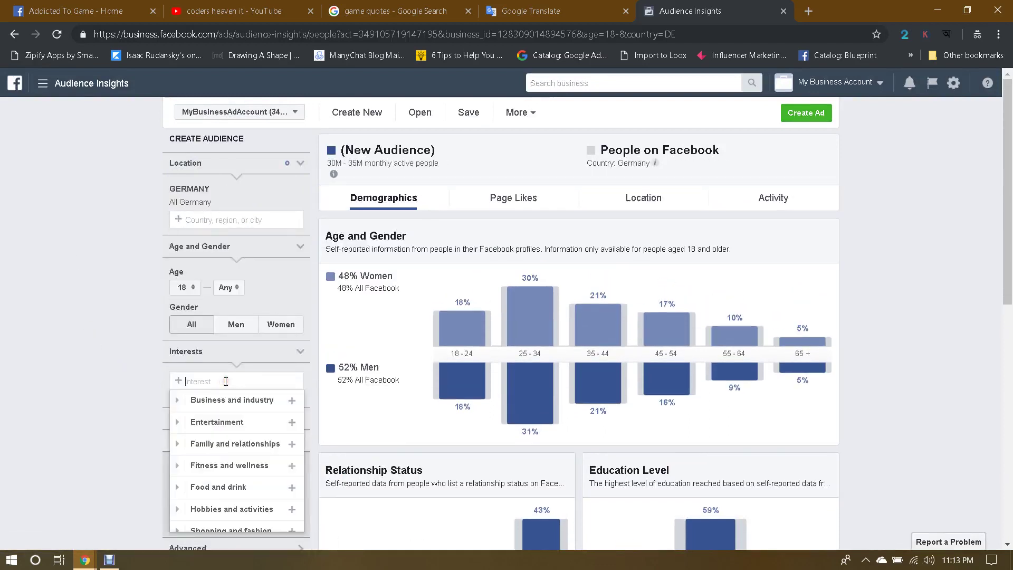
text(apex lege)
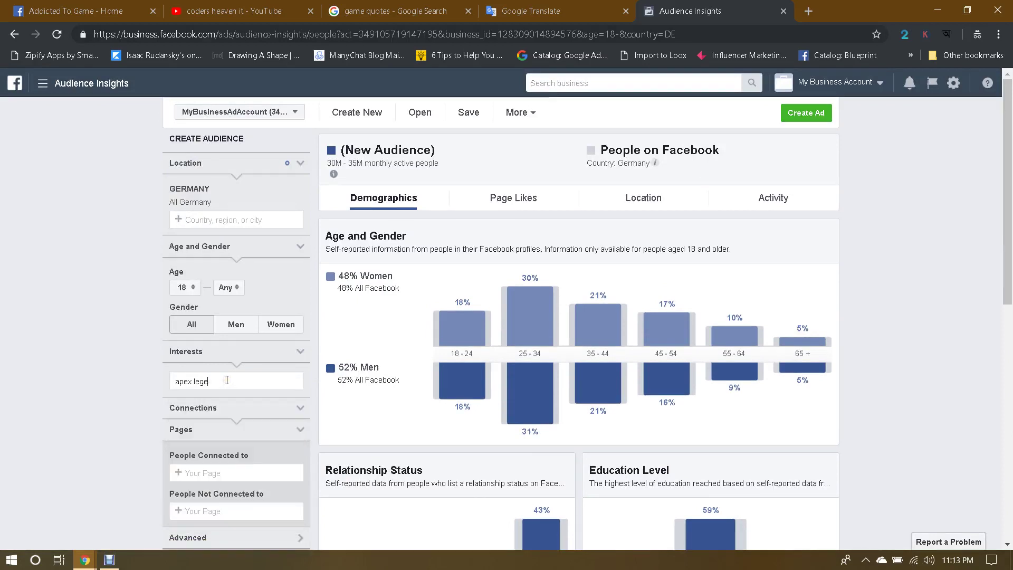
key(BackSpace)
key(BackSpace)
key(BackSpace)
text(ga)
click(209, 422)
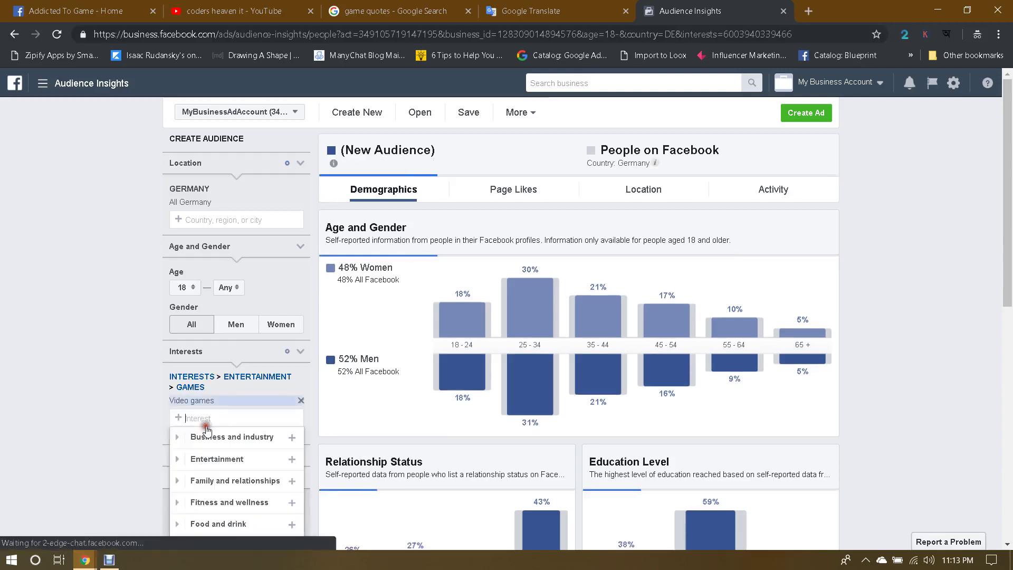
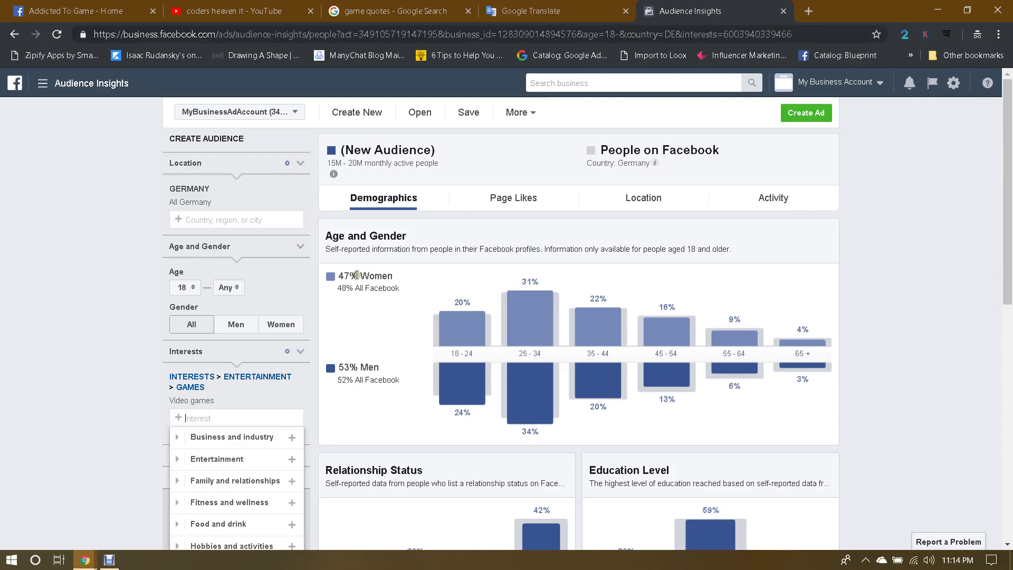
Step: Switch to the CPAGrip offers list and check the details and payout of the offer "Laden Sie neue APEX Legends-Tipps herunter!"
click(83, 554)
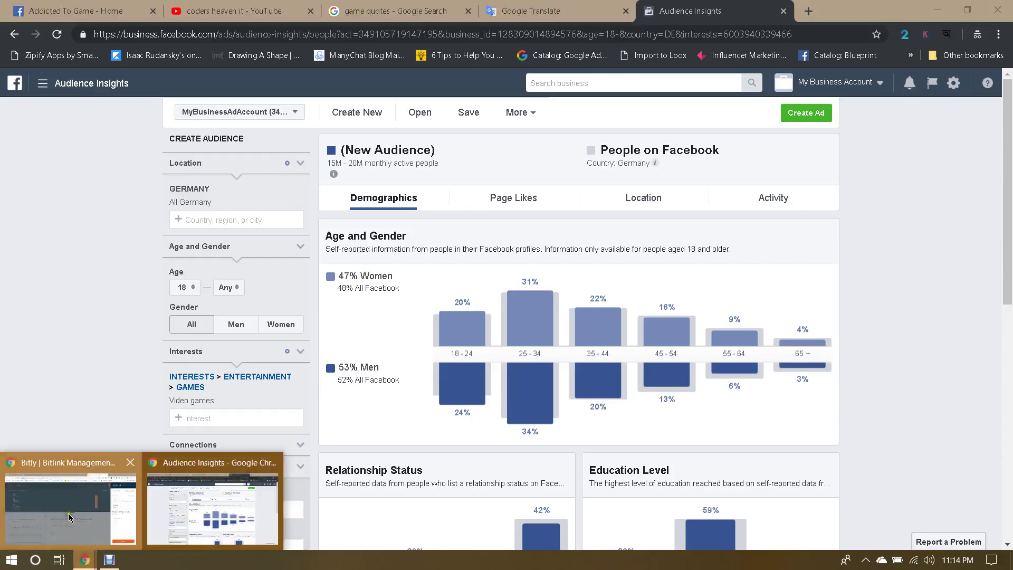
click(69, 518)
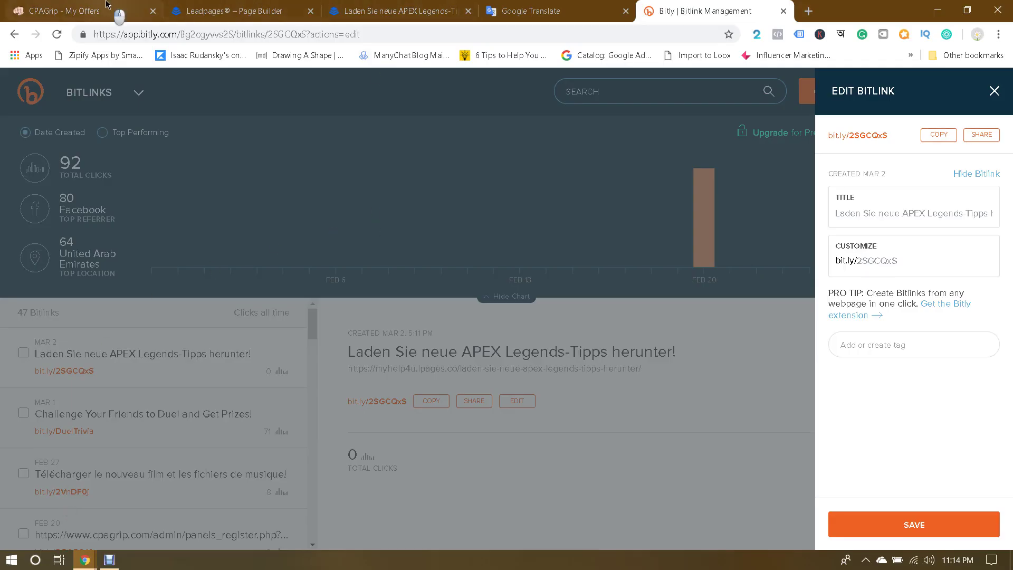
click(79, 11)
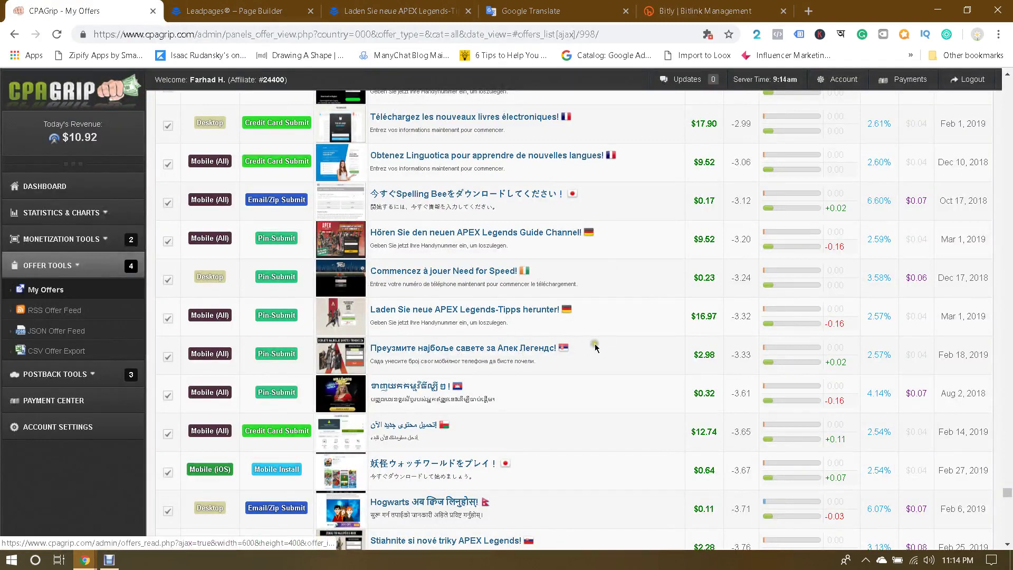
click(376, 316)
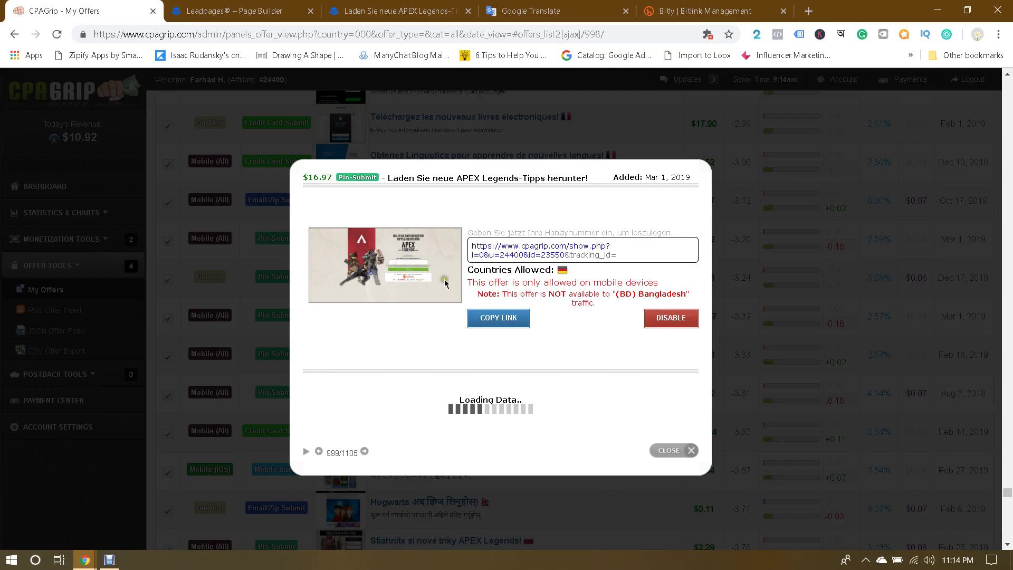
click(679, 452)
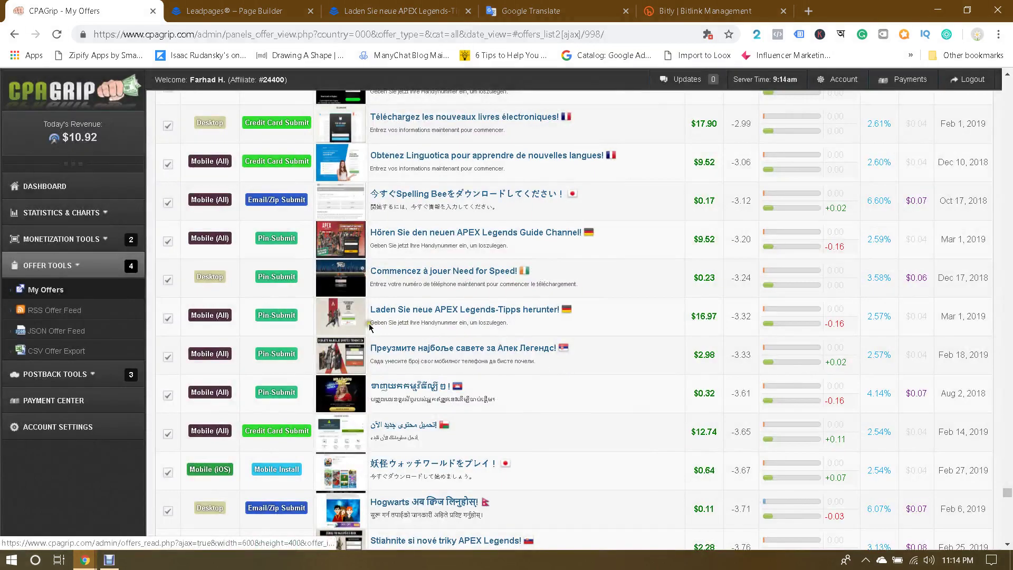
triple_click(703, 316)
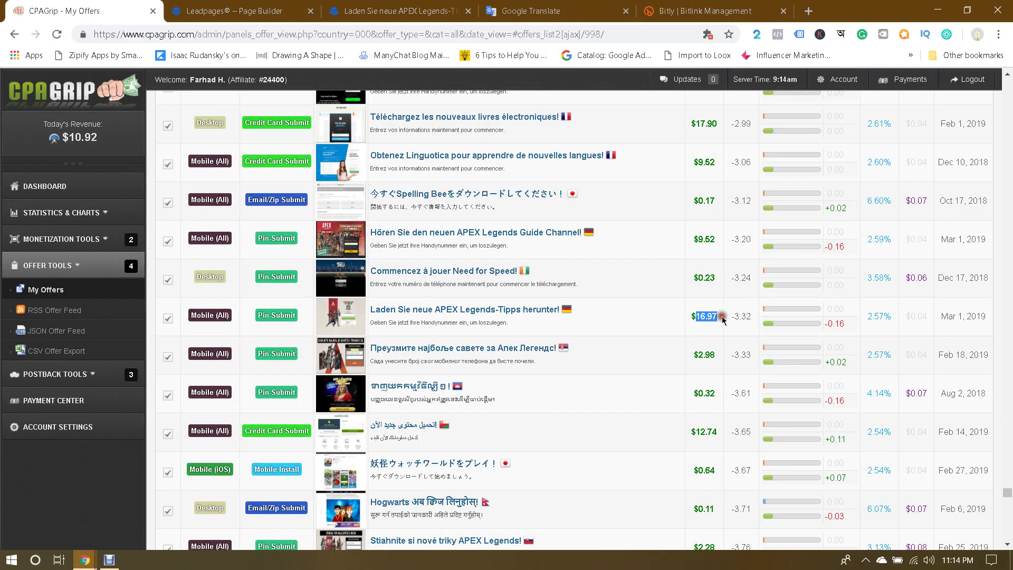
click(707, 316)
Step: View the published APEX Legend landing page, then return to the Audience Insights window
click(417, 10)
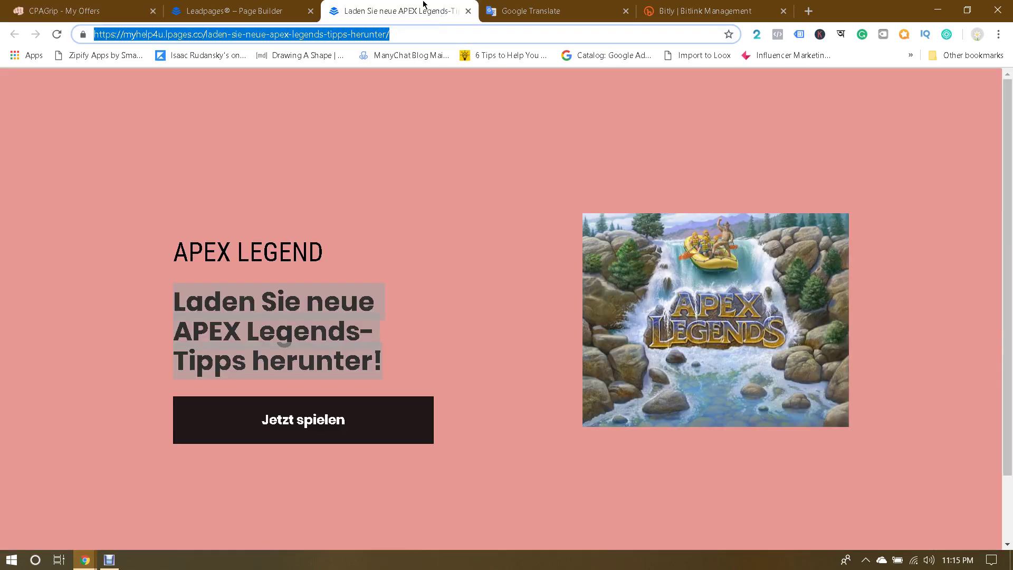
click(461, 343)
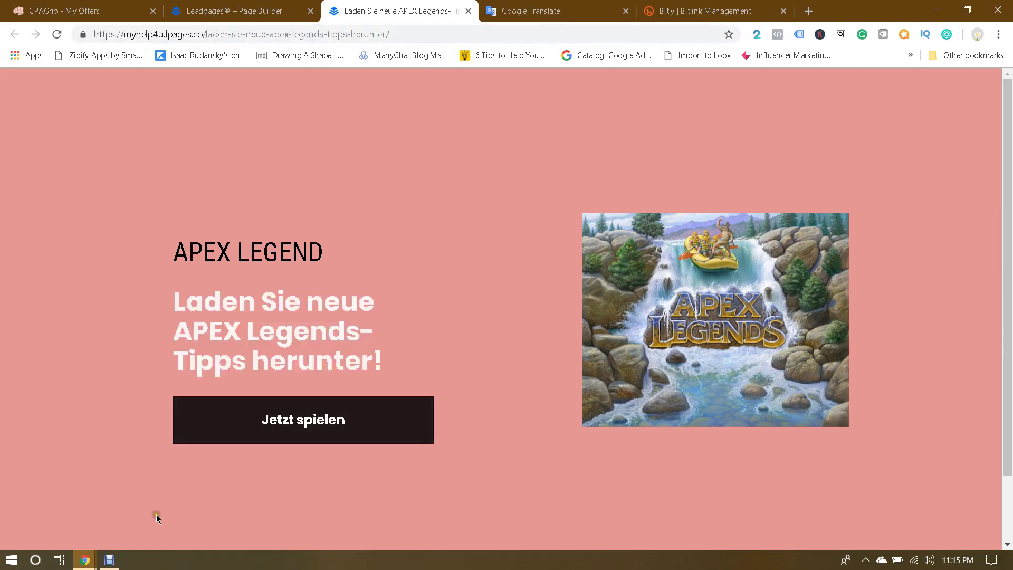
mouse_move(82, 562)
click(227, 496)
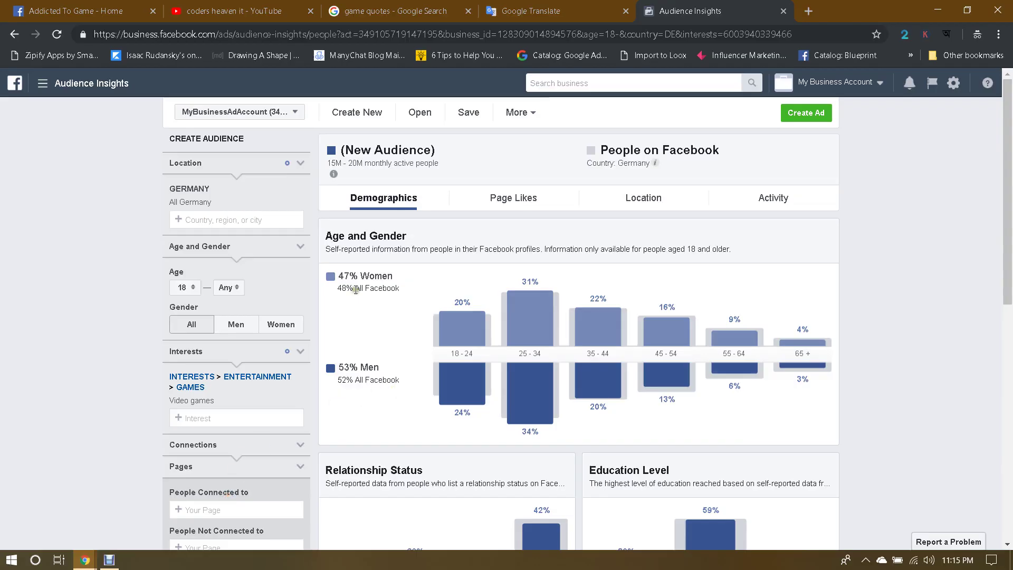
Step: Open Pixels in Events Manager and create a Facebook pixel with the default name MyBusinessAdAccount's Pixel and no website URL
click(43, 85)
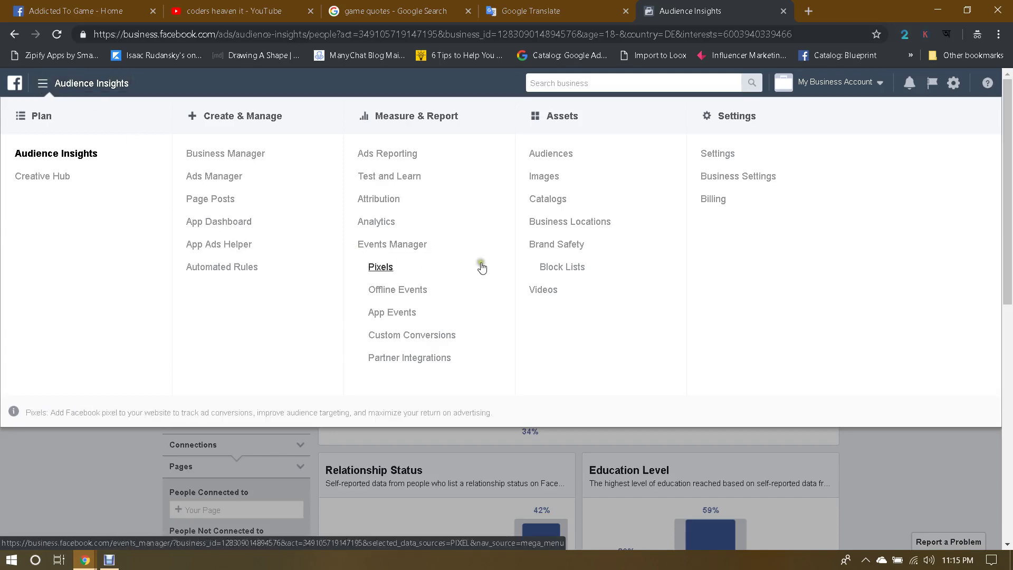
click(380, 267)
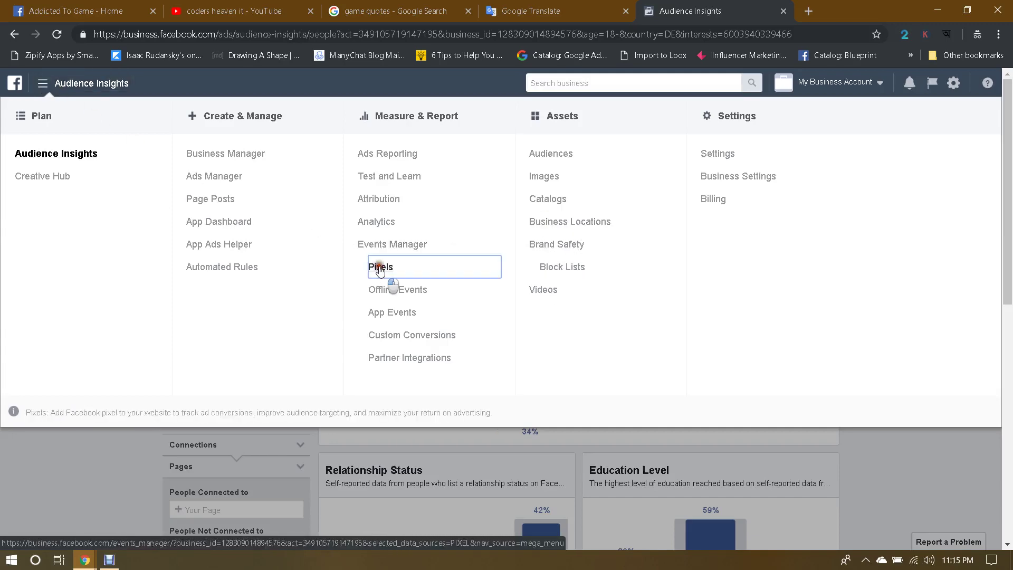
click(564, 111)
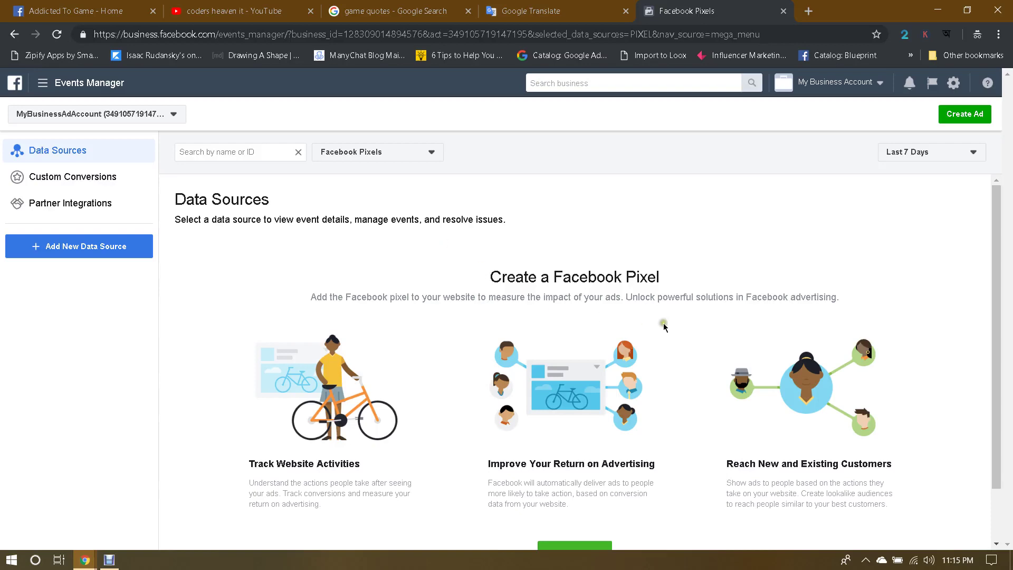
scroll(662, 324, down, 1)
click(574, 492)
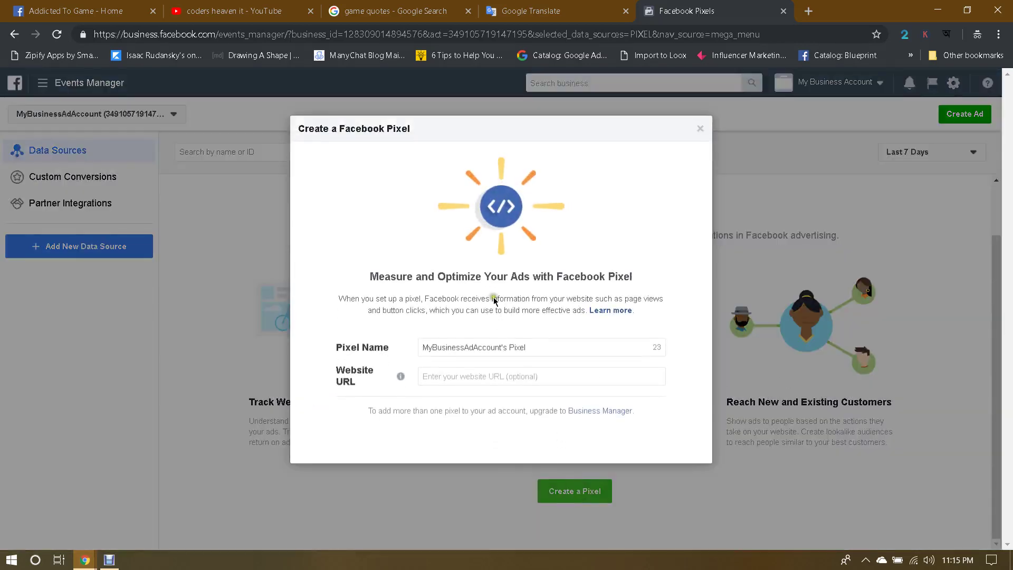
triple_click(547, 343)
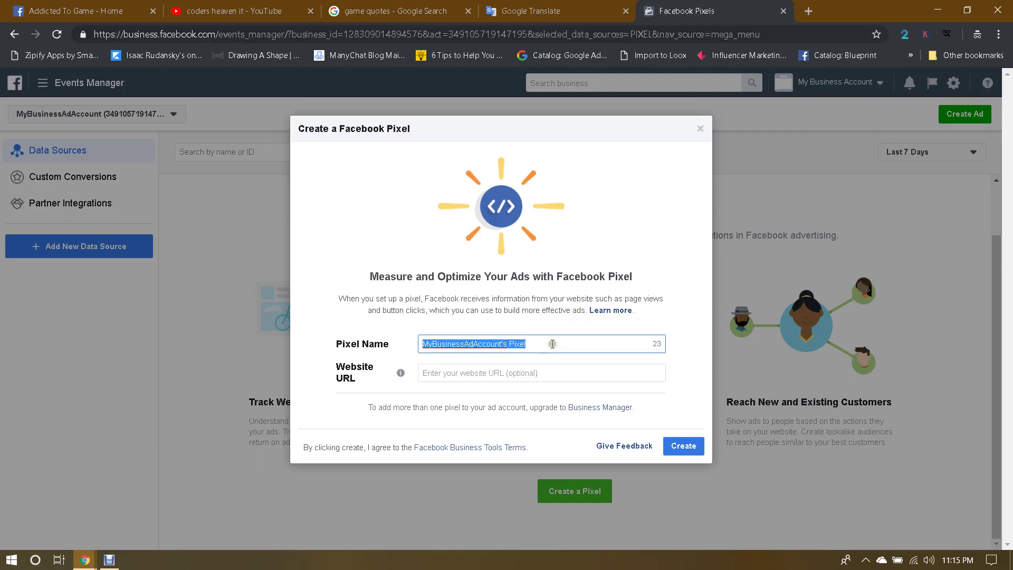
click(475, 376)
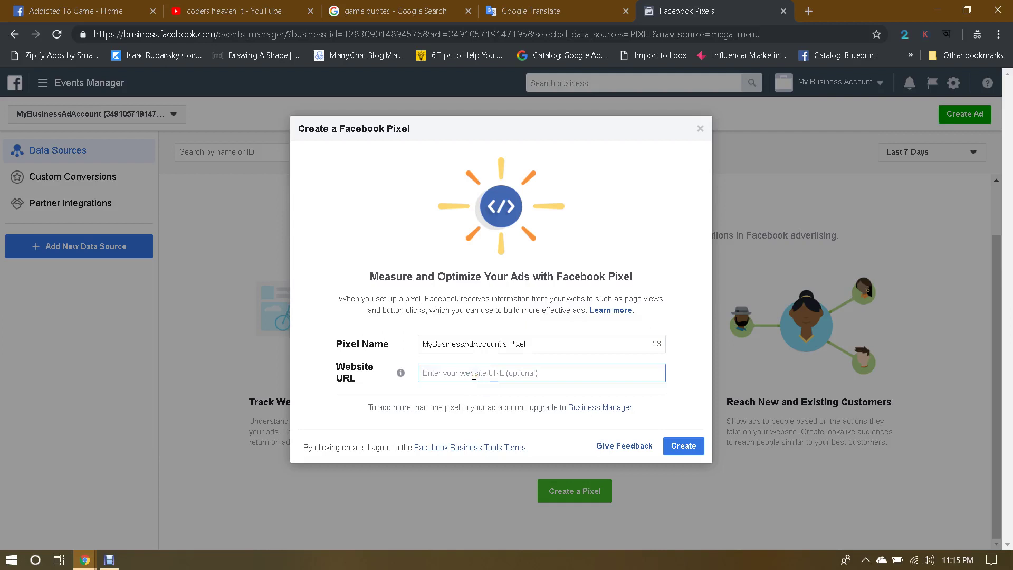
click(681, 445)
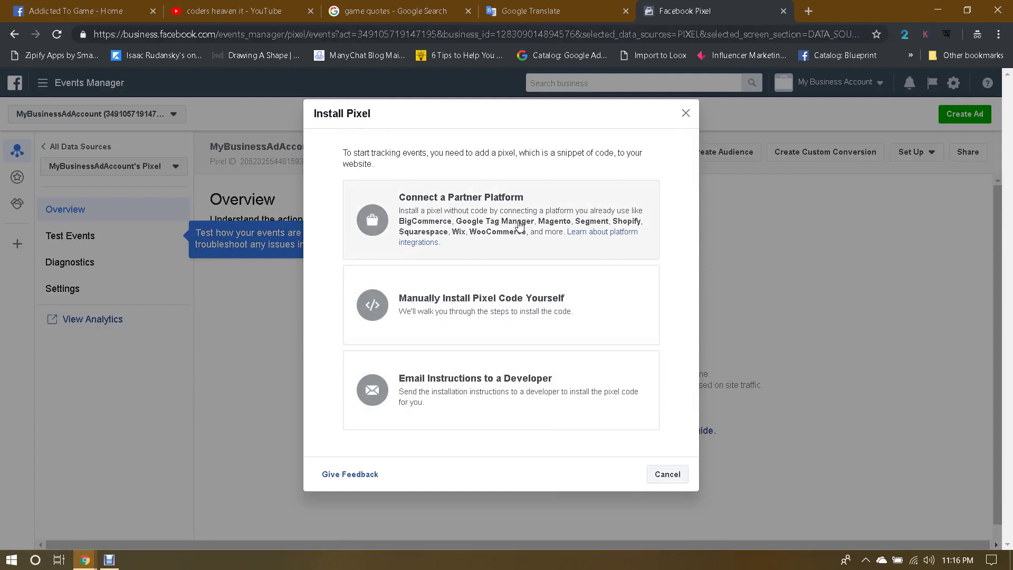
Step: Choose to install the pixel code manually and copy the entire Facebook pixel code
click(455, 302)
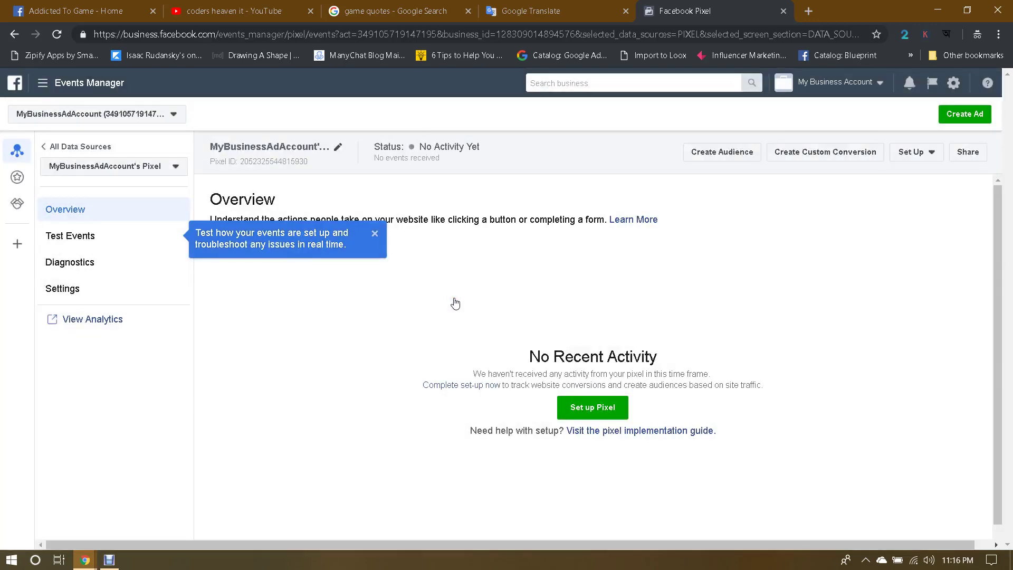
scroll(487, 295, down, 8)
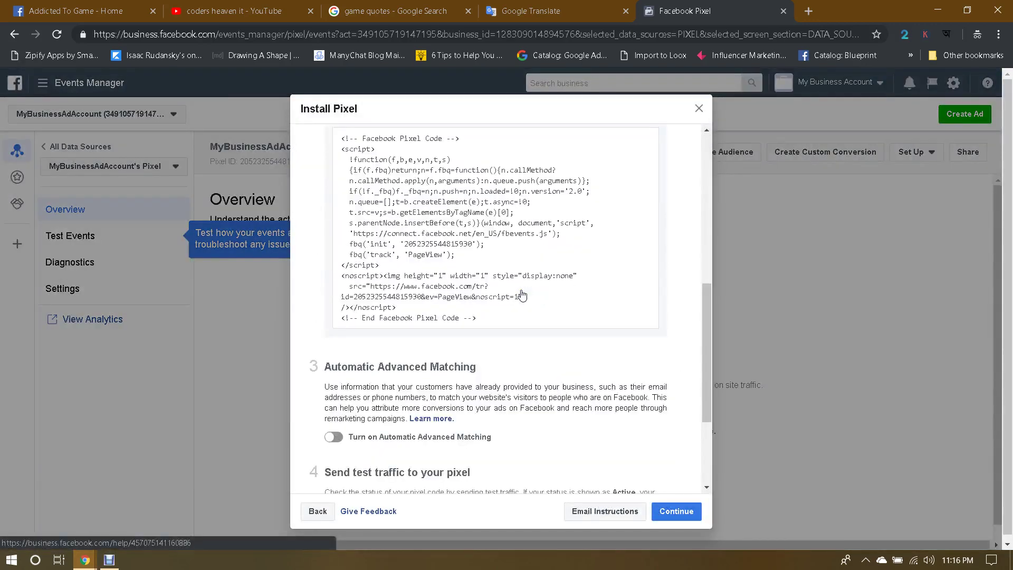
scroll(520, 294, up, 3)
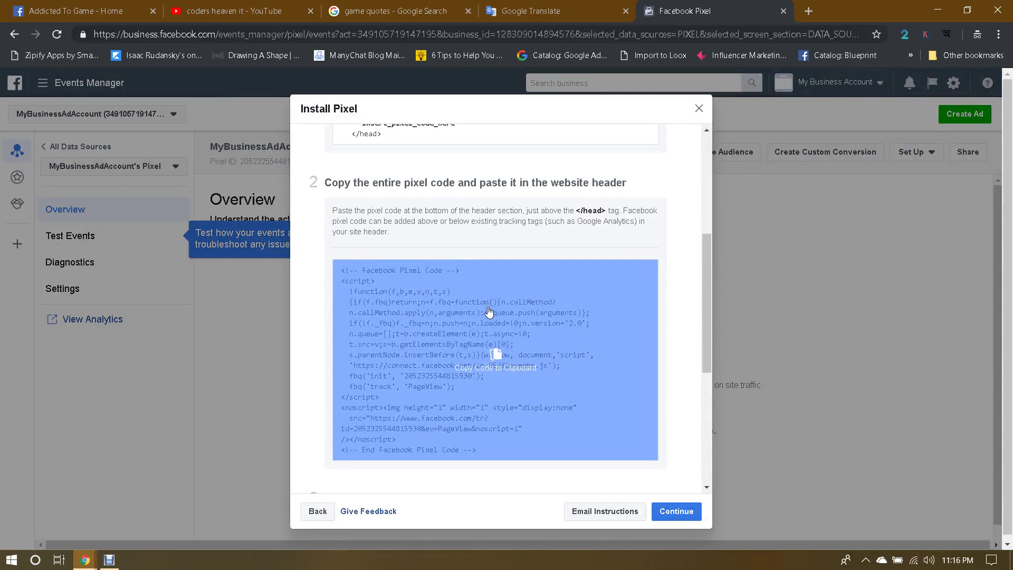
click(493, 352)
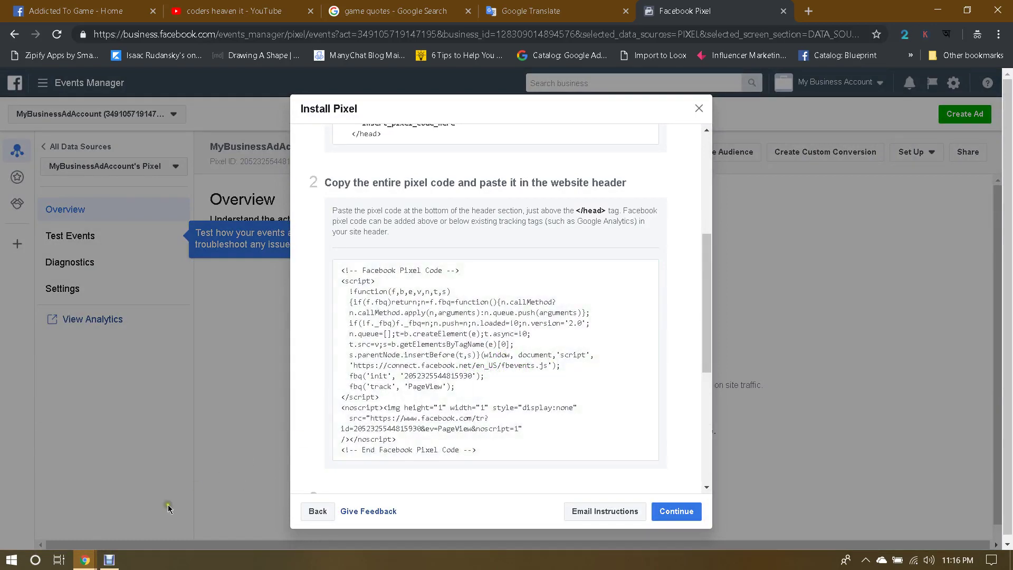
Step: Switch to the Leadpages page builder and paste the Facebook pixel code into the landing page's Head Section Tracking Code
mouse_move(86, 560)
click(84, 529)
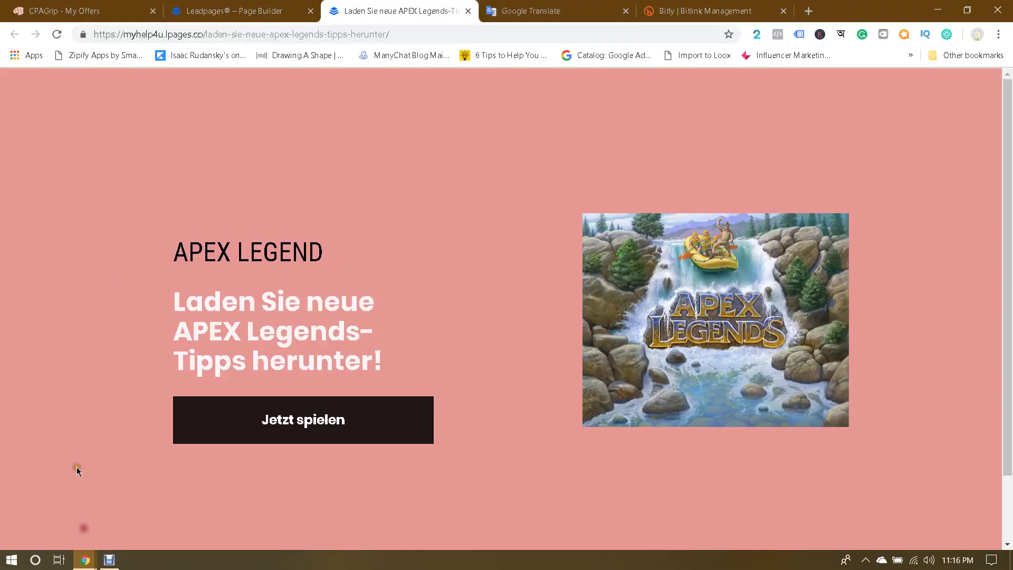
click(221, 7)
click(24, 246)
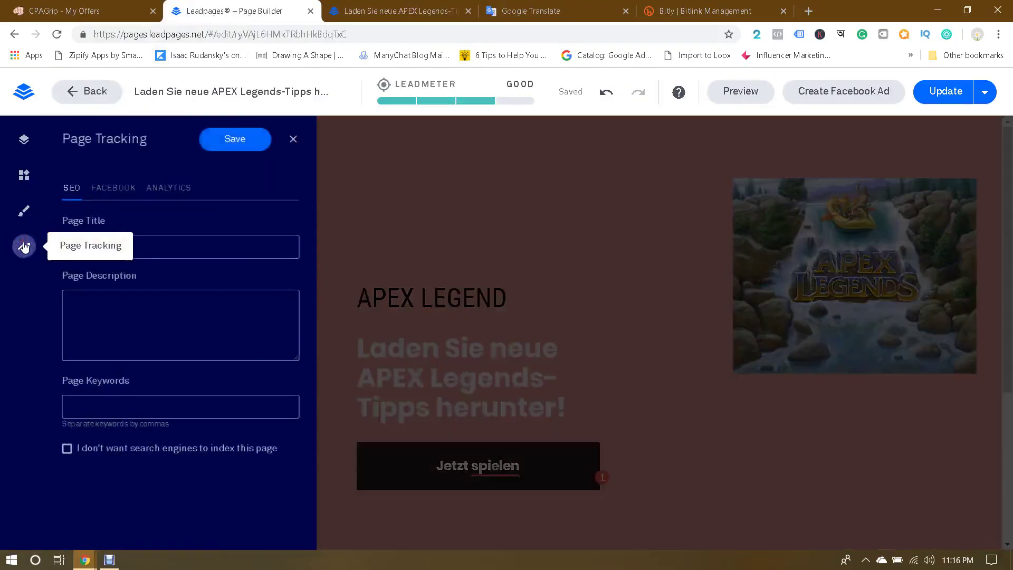
click(180, 191)
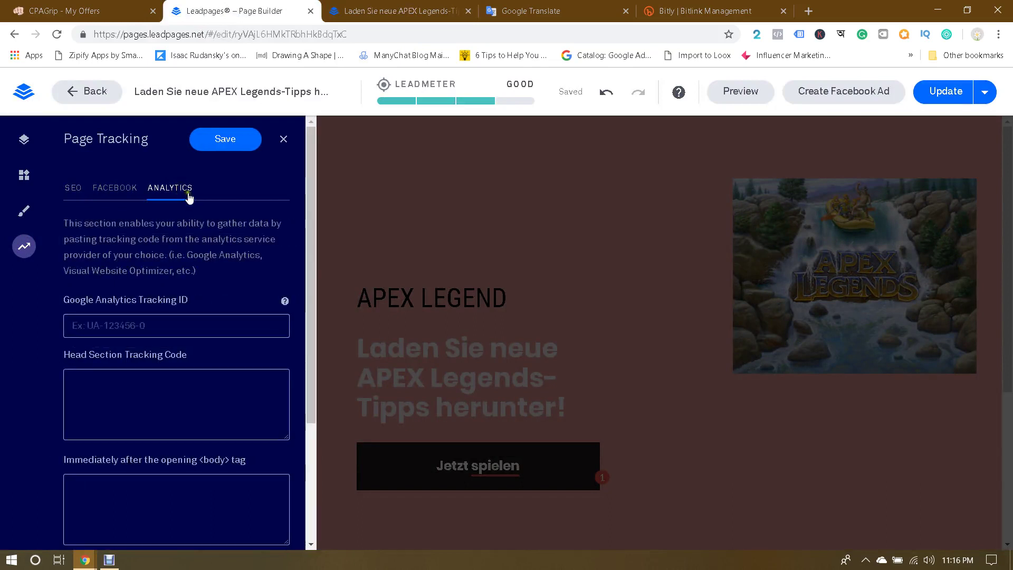
scroll(192, 213, down, 1)
click(96, 320)
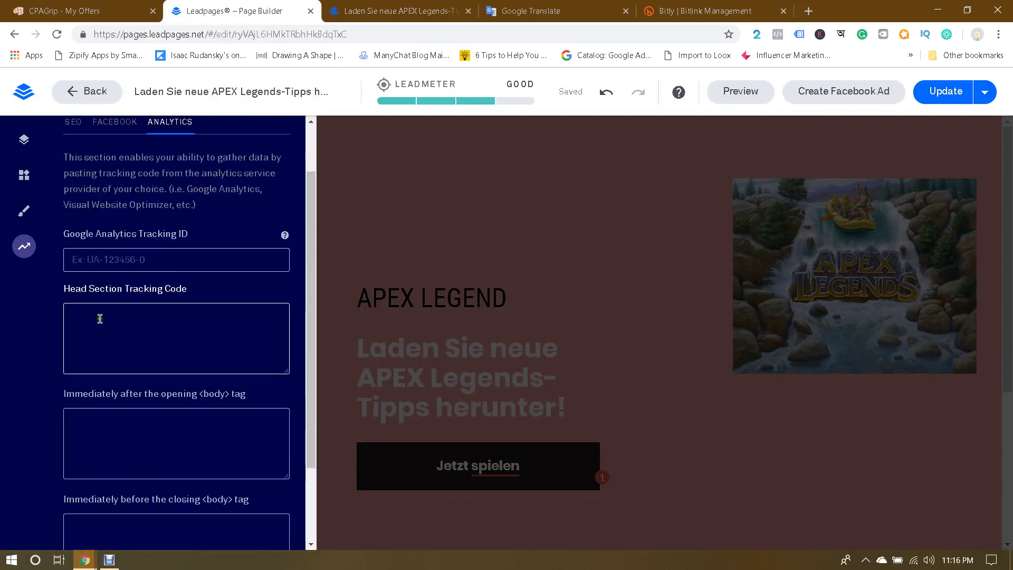
drag(190, 294, 81, 298)
click(82, 296)
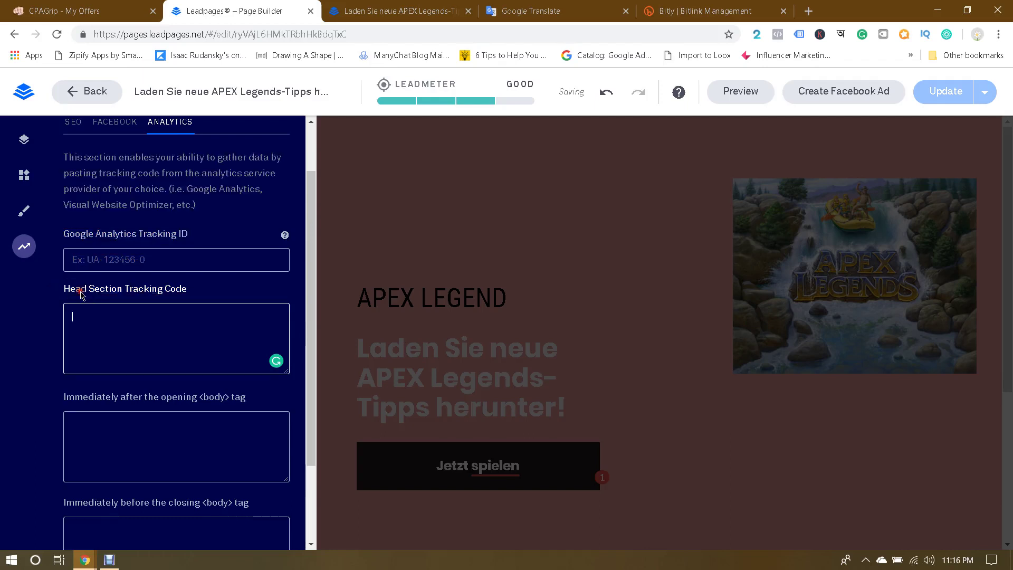
key(ctrl+v)
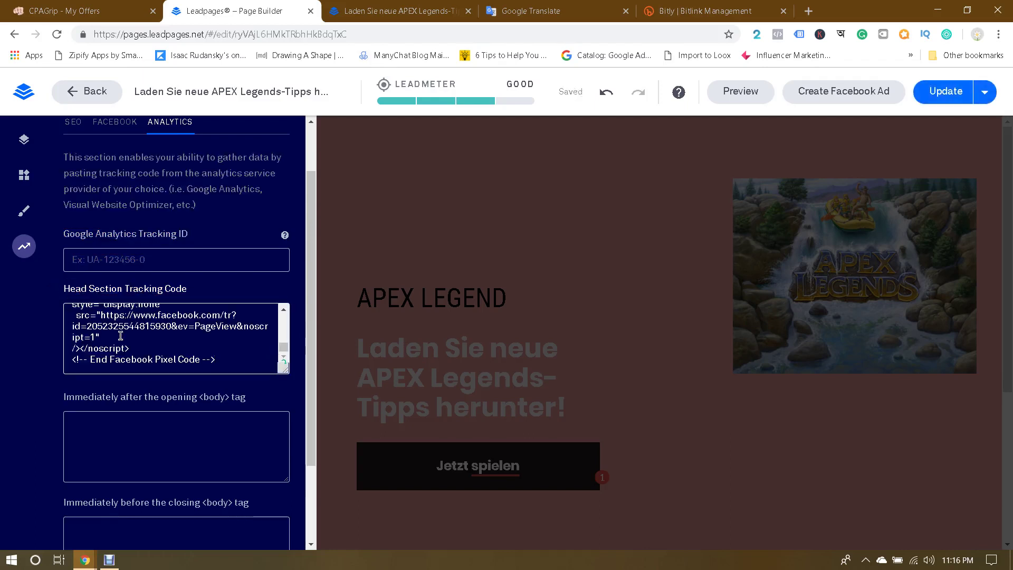
Step: Save the landing page's tracking settings with the Facebook pixel code in the head section
click(226, 141)
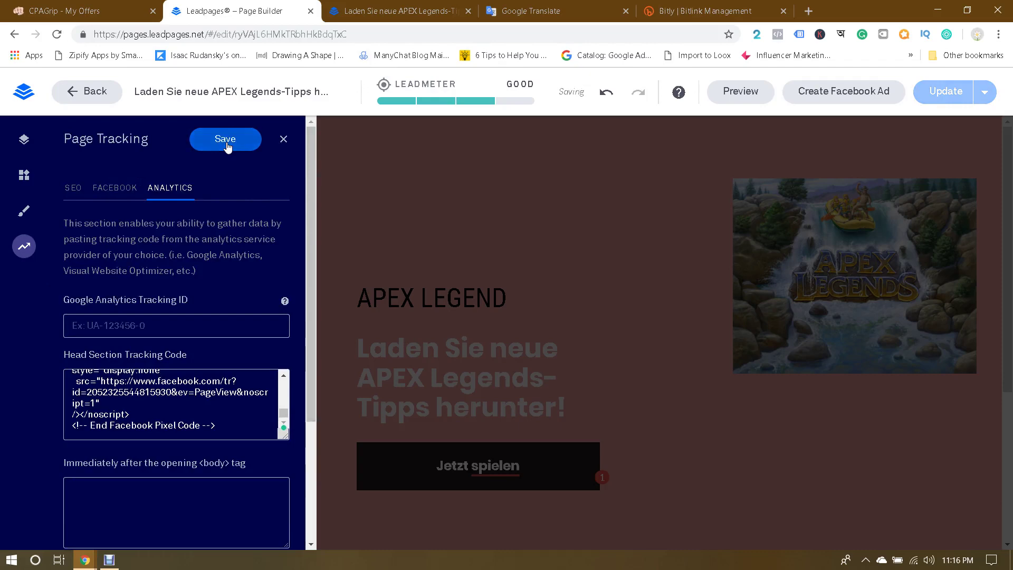
scroll(274, 247, down, 3)
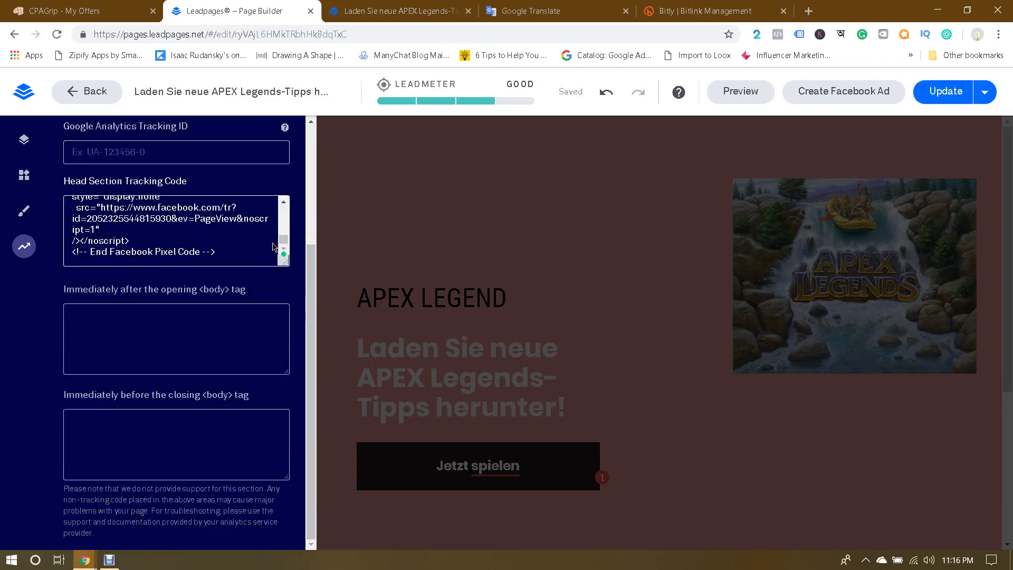
double_click(213, 290)
click(230, 295)
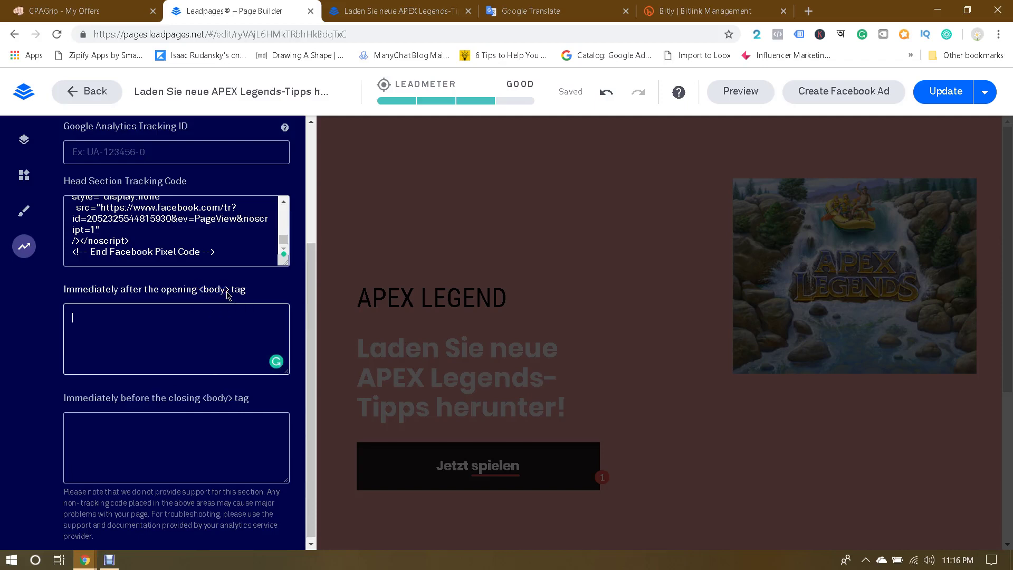
click(215, 290)
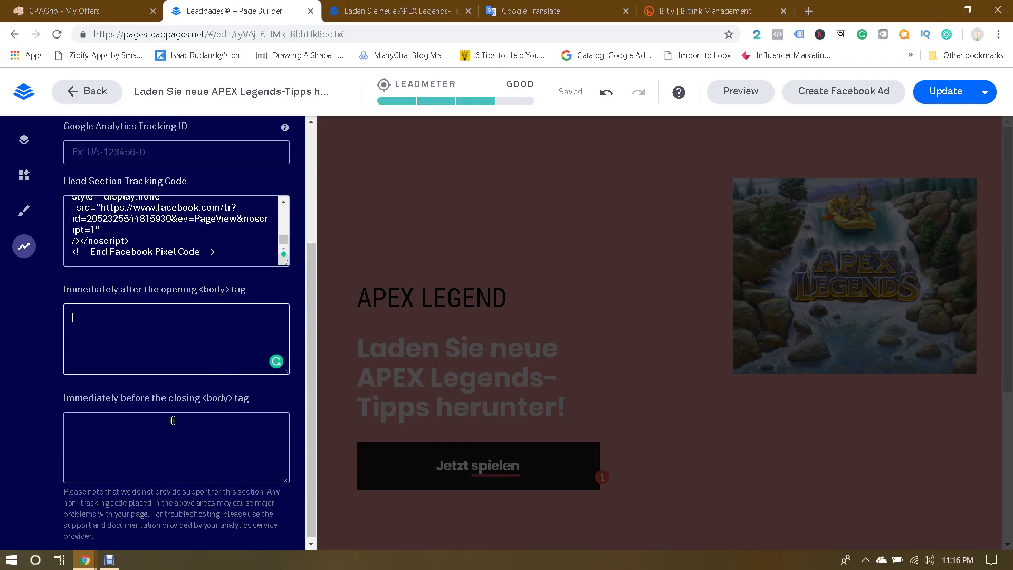
Step: Copy the published APEX Legend landing page URL and enter it as the test traffic website in Facebook's pixel installation
mouse_move(85, 559)
click(194, 512)
scroll(507, 391, down, 5)
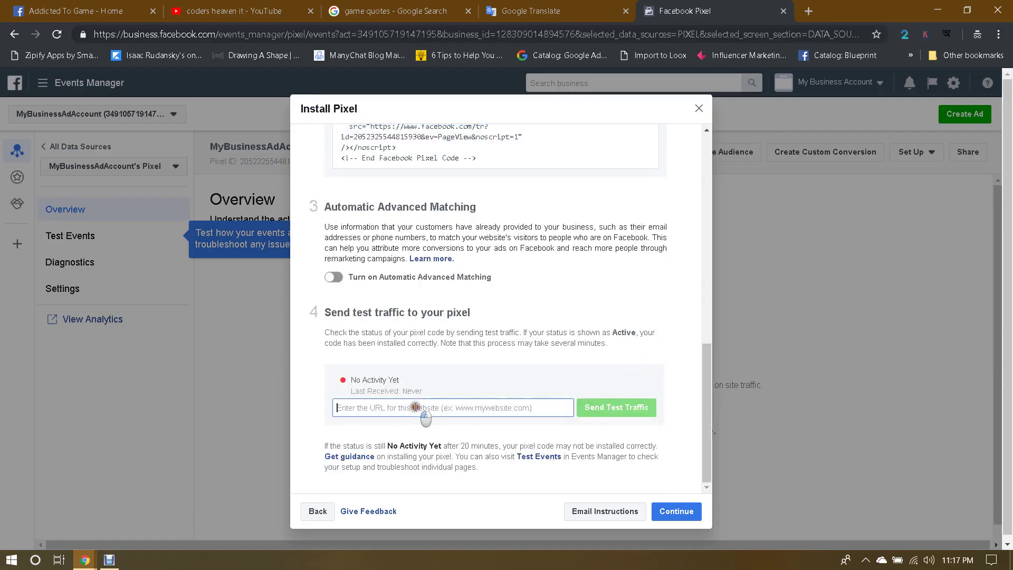
mouse_move(85, 559)
click(61, 495)
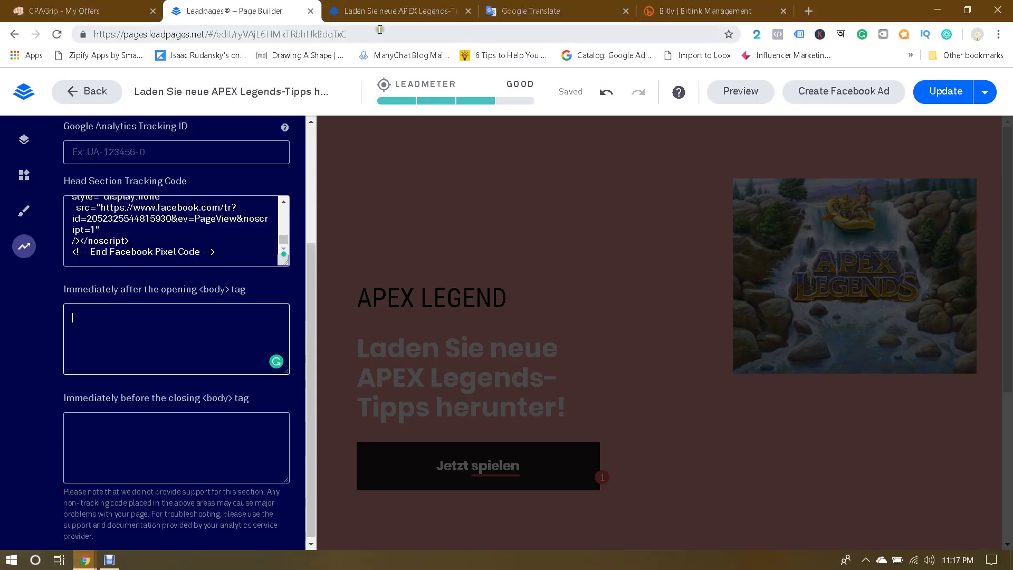
click(401, 6)
click(416, 28)
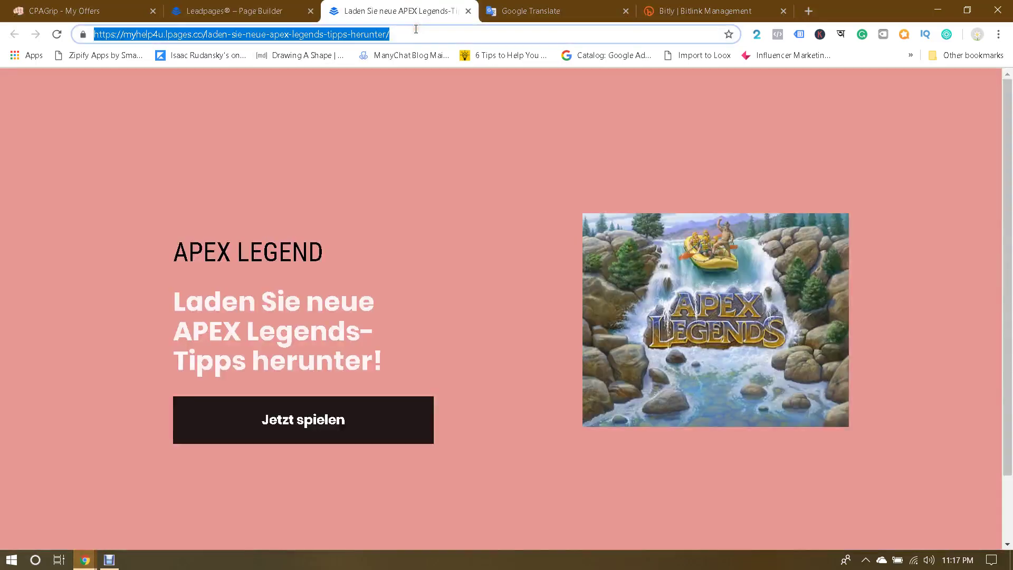
mouse_move(85, 560)
click(215, 496)
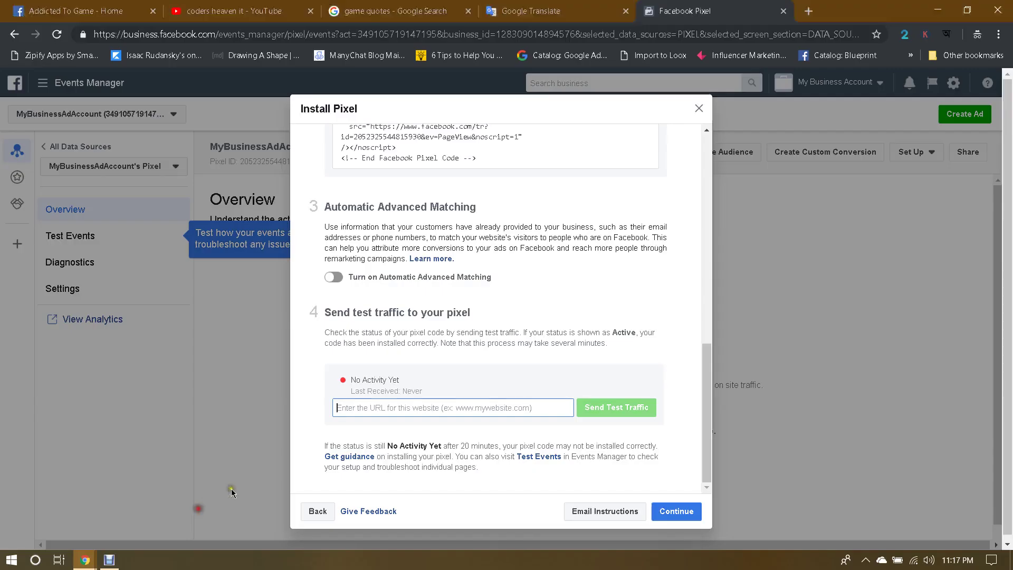
click(414, 408)
key(ctrl+v)
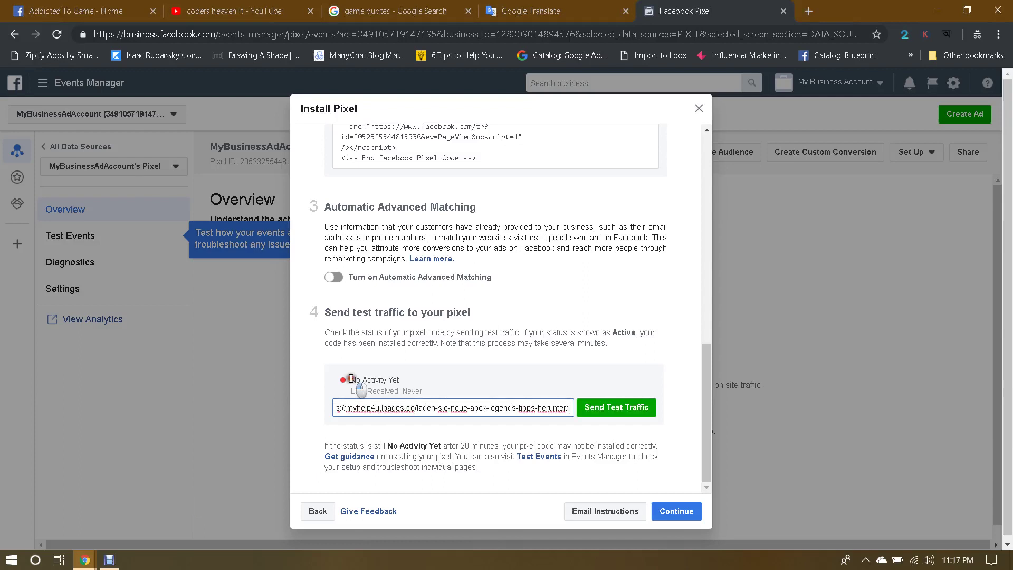
drag(351, 379, 427, 377)
click(427, 376)
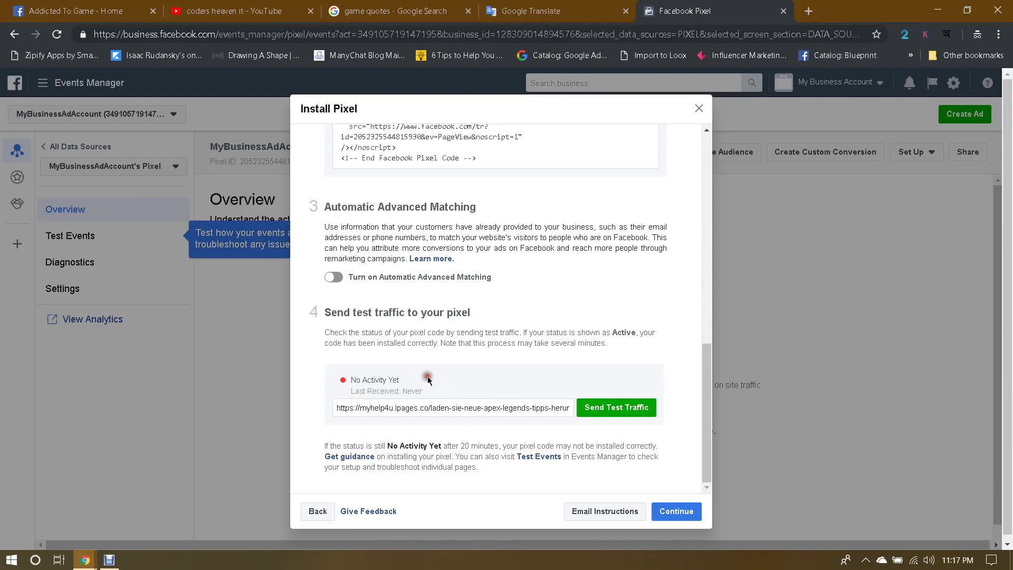
Step: Send test traffic to the landing page and check the pixel's status in Events Manager
click(622, 409)
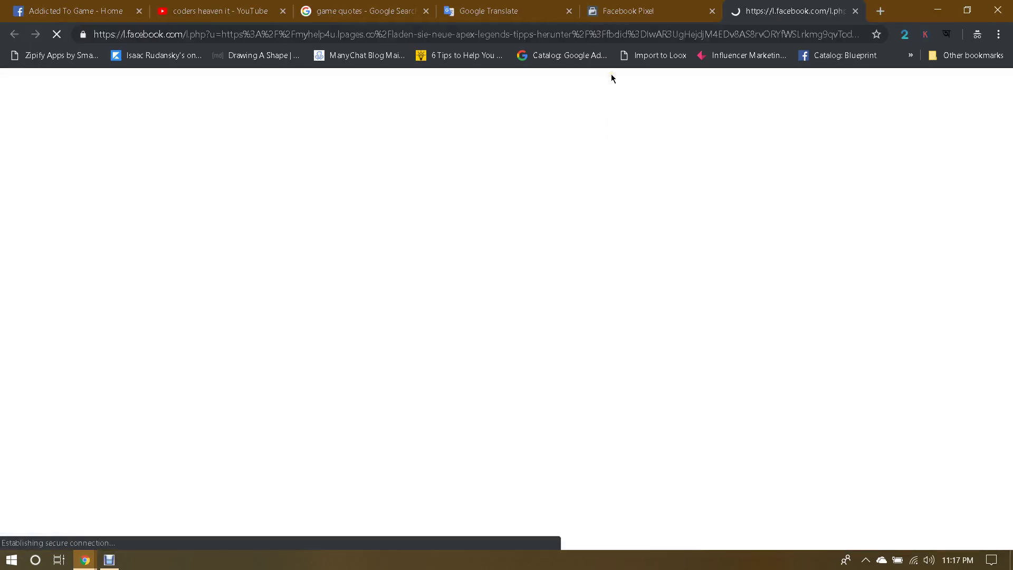
click(615, 11)
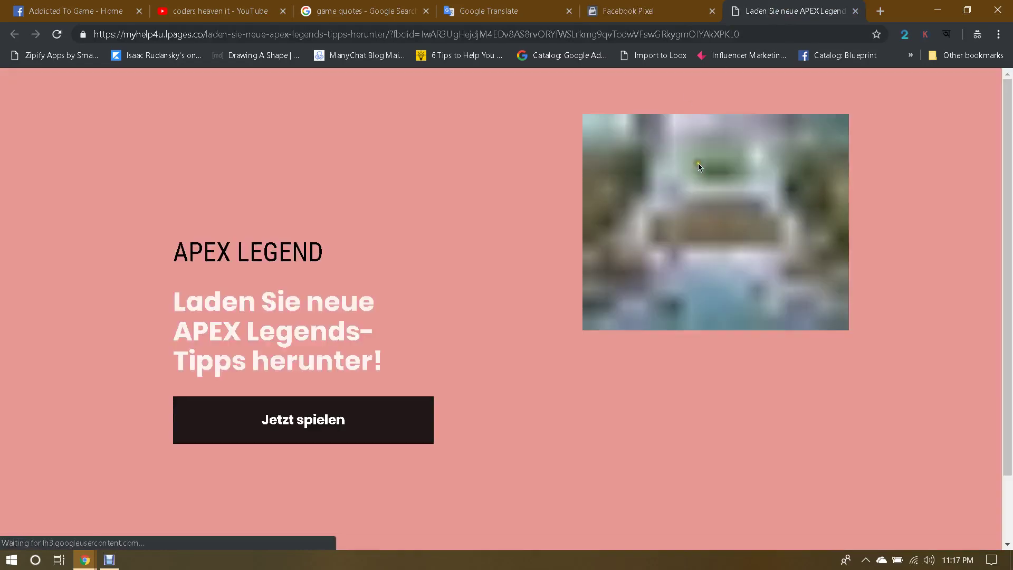
click(669, 4)
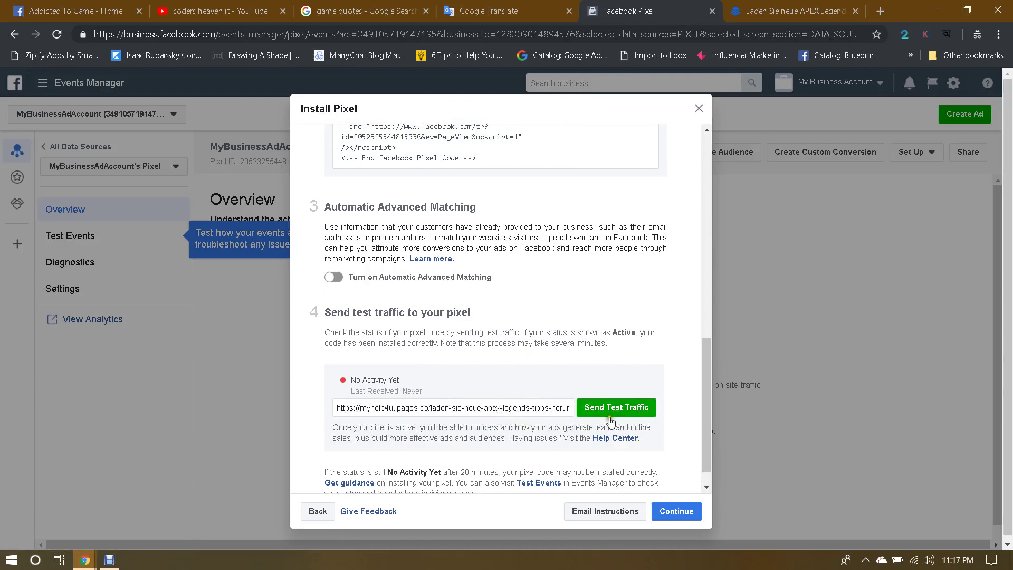
scroll(623, 415, down, 1)
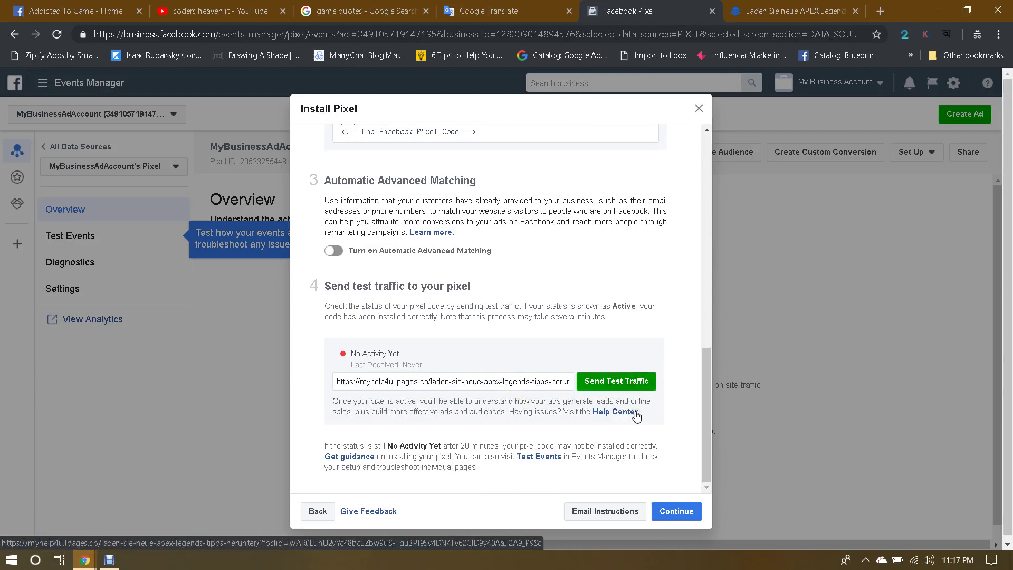
click(619, 382)
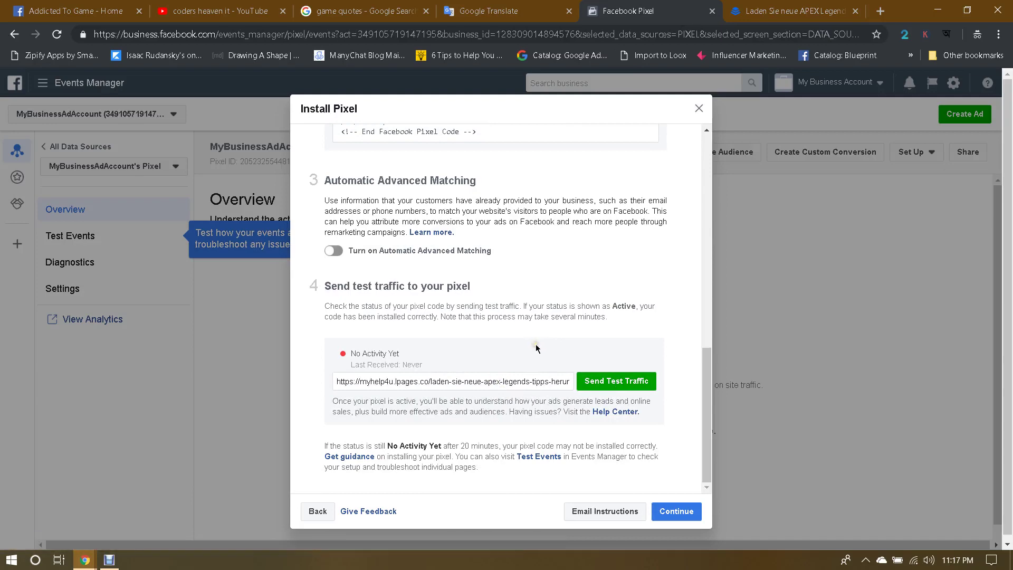
click(335, 252)
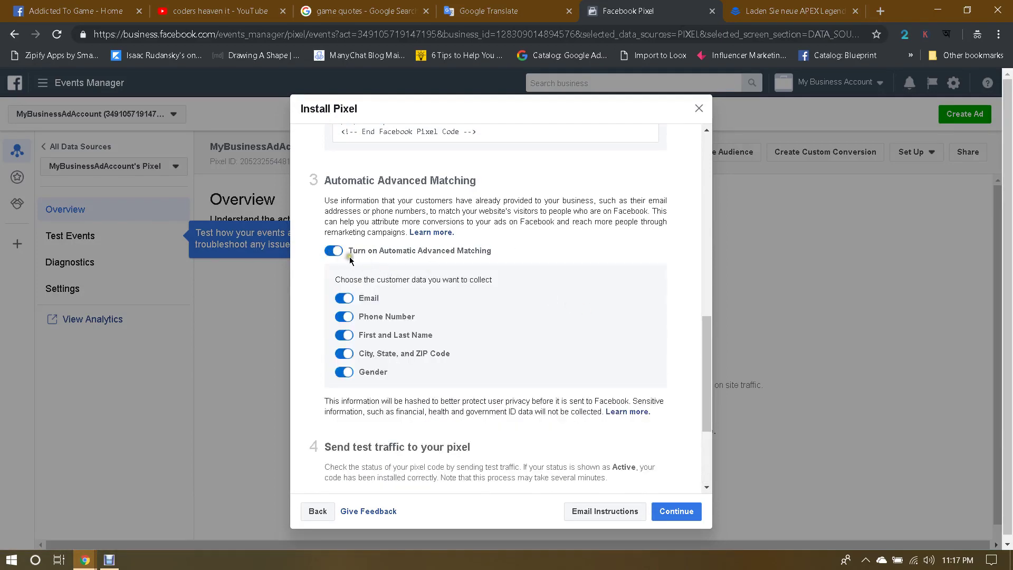
click(335, 252)
scroll(682, 316, down, 1)
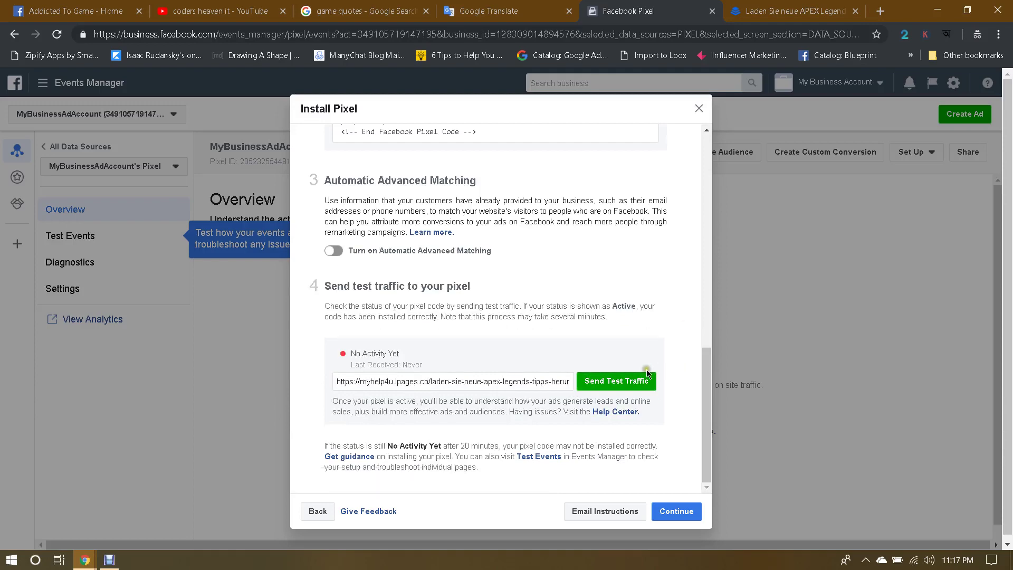
Step: Resend the pixel test traffic, close the earlier landing page tab and recheck the pixel's activity status
click(607, 386)
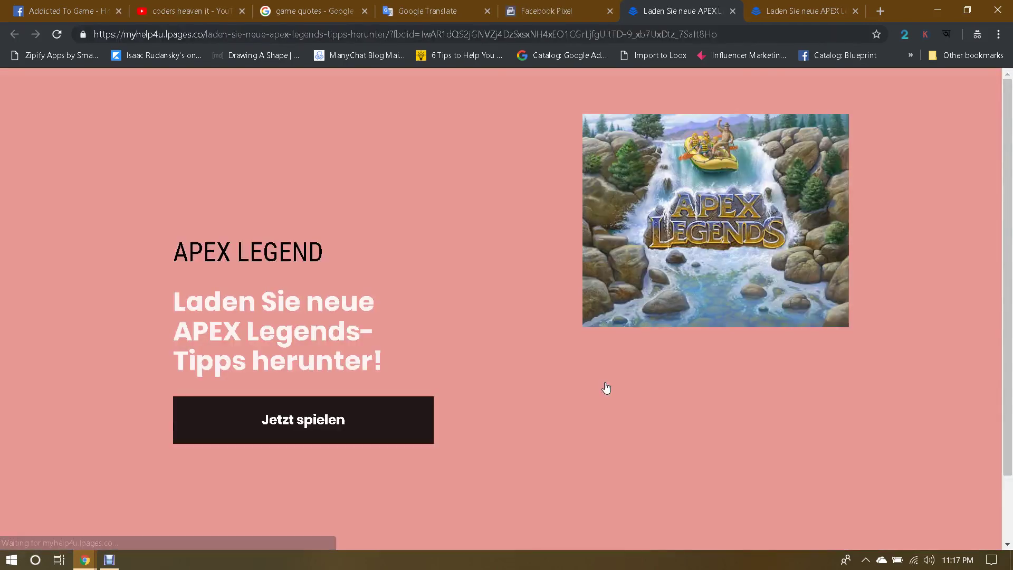
click(855, 10)
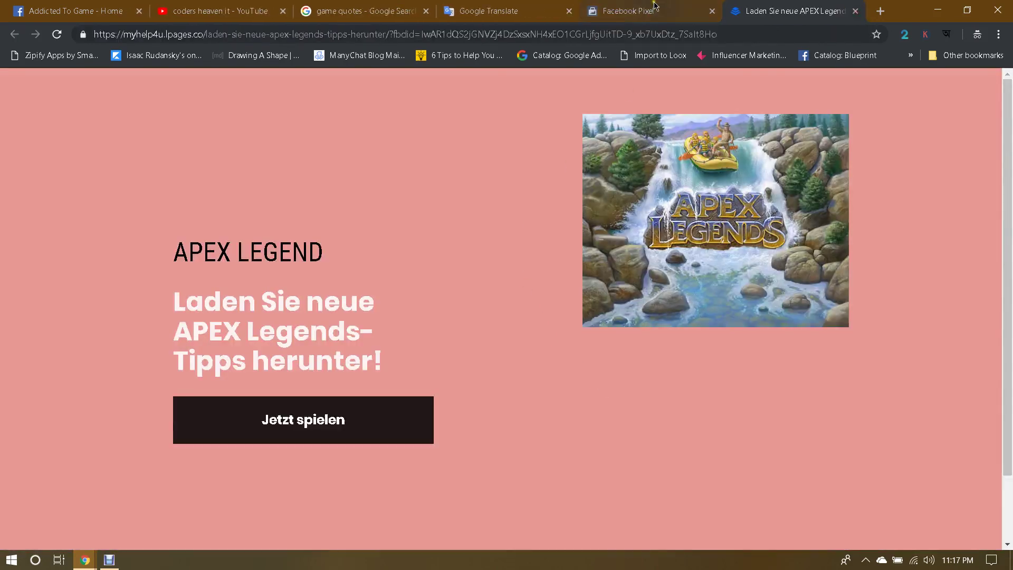
click(655, 6)
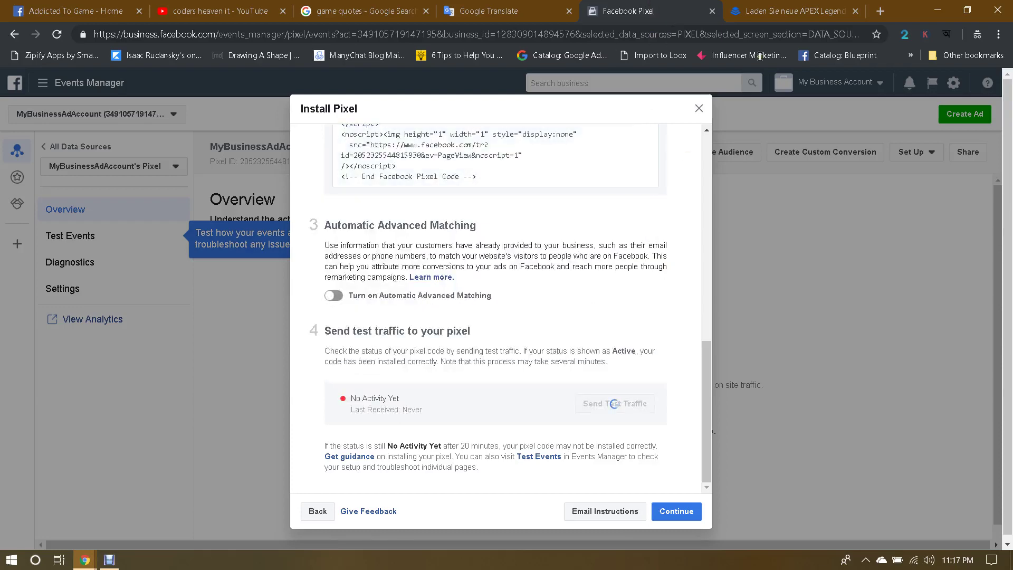
click(789, 7)
scroll(790, 253, down, 1)
scroll(790, 254, up, 1)
scroll(790, 253, down, 1)
scroll(790, 253, up, 1)
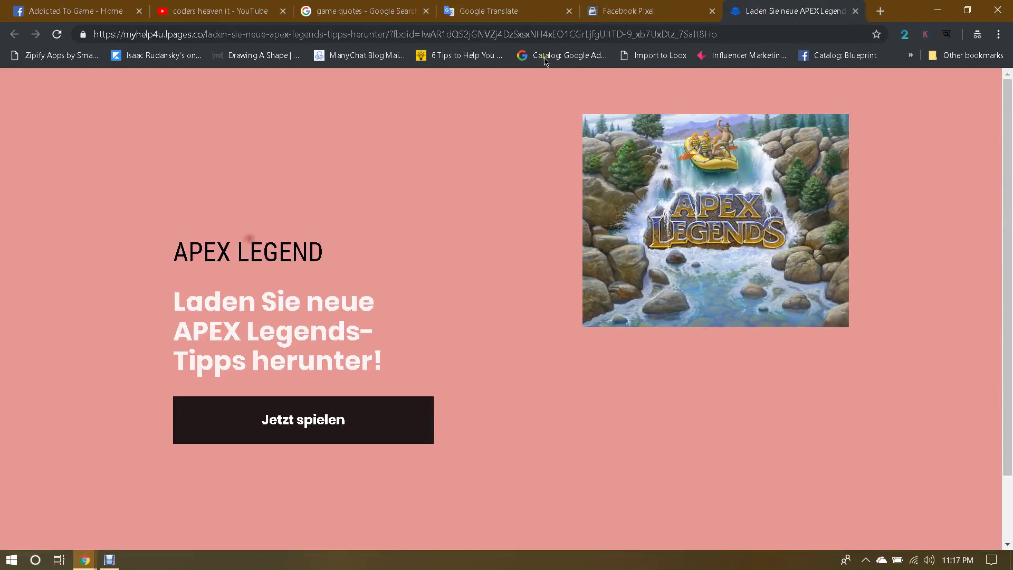
click(617, 8)
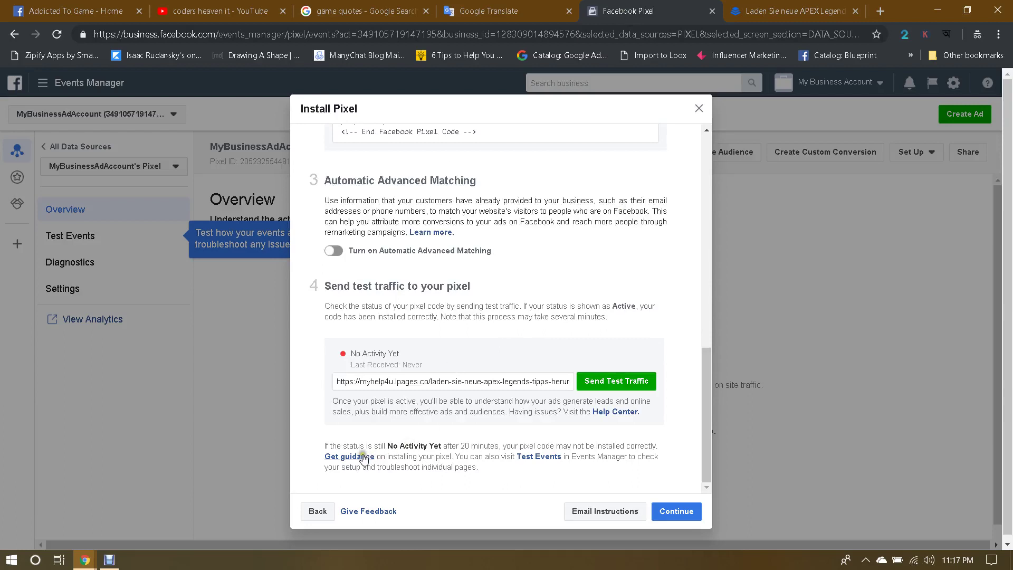
Step: Read the note on what a No Activity Yet status after 20 minutes means for the pixel code
drag(446, 446, 616, 446)
click(482, 446)
click(643, 443)
drag(450, 446, 510, 446)
click(510, 446)
drag(444, 445, 531, 446)
click(564, 444)
drag(445, 446, 525, 445)
click(499, 444)
click(561, 444)
Step: Switch to the browser window with the published landing page and reload that page
mouse_move(84, 559)
click(92, 496)
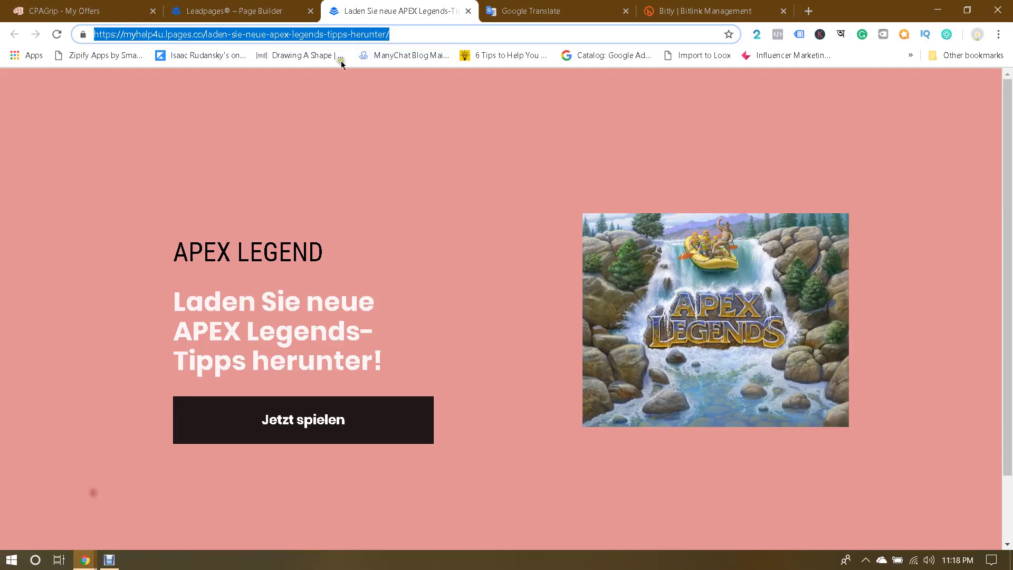
click(276, 6)
click(393, 11)
key(Return)
Step: Save and close the Page Tracking settings in Leadpages, and publish the landing page update
click(264, 7)
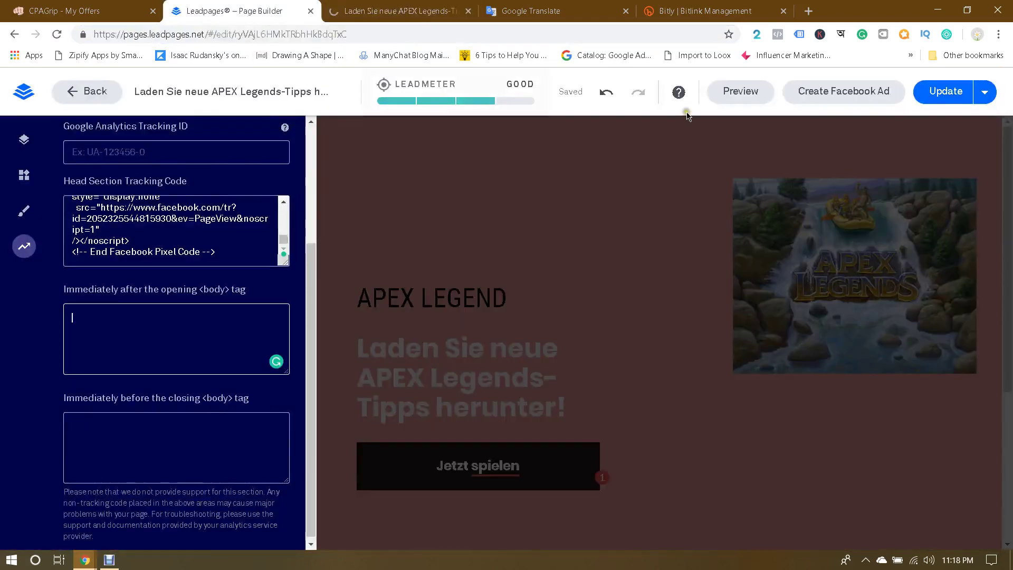
click(944, 94)
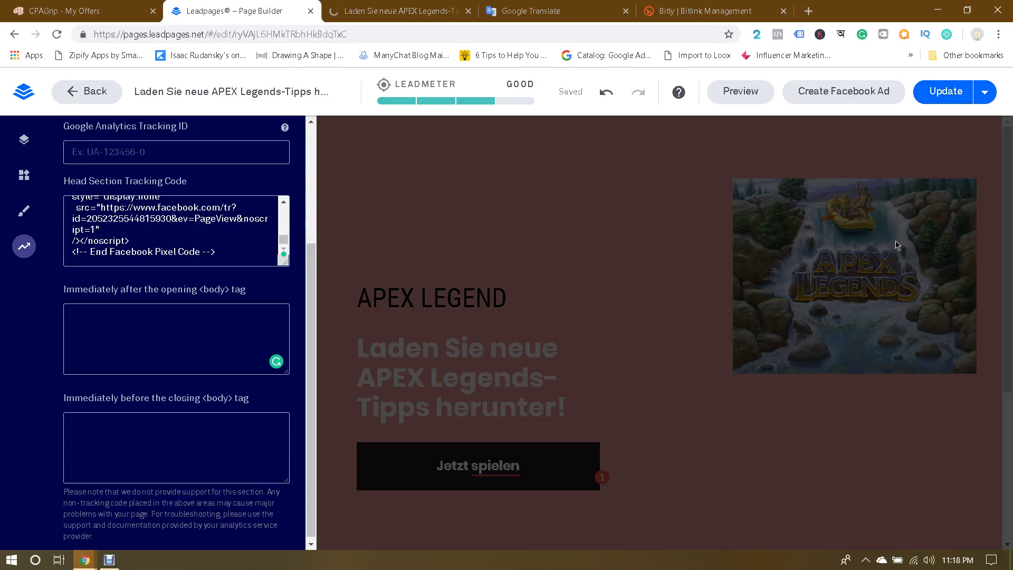
scroll(261, 248, up, 10)
scroll(298, 257, up, 3)
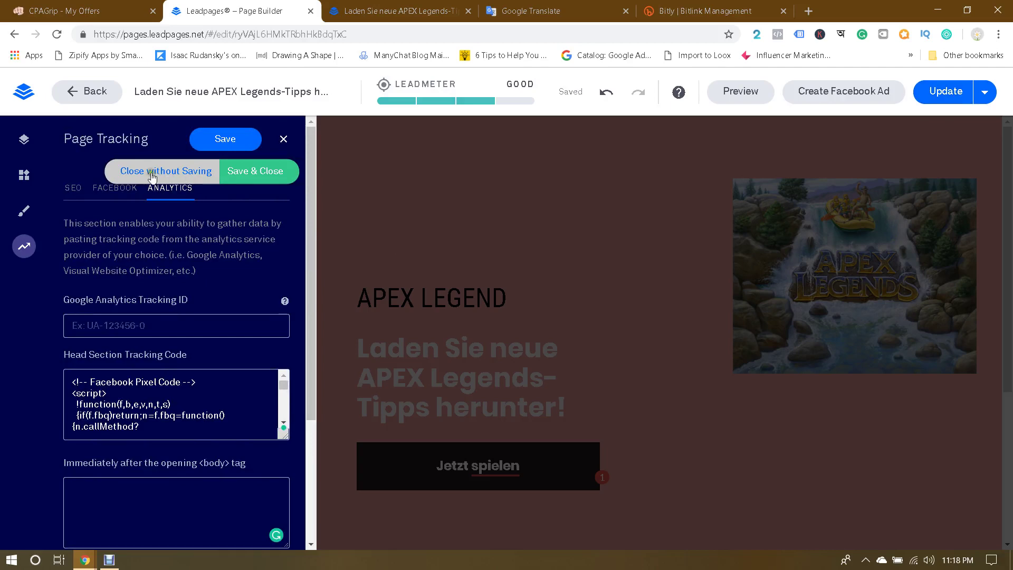
click(264, 175)
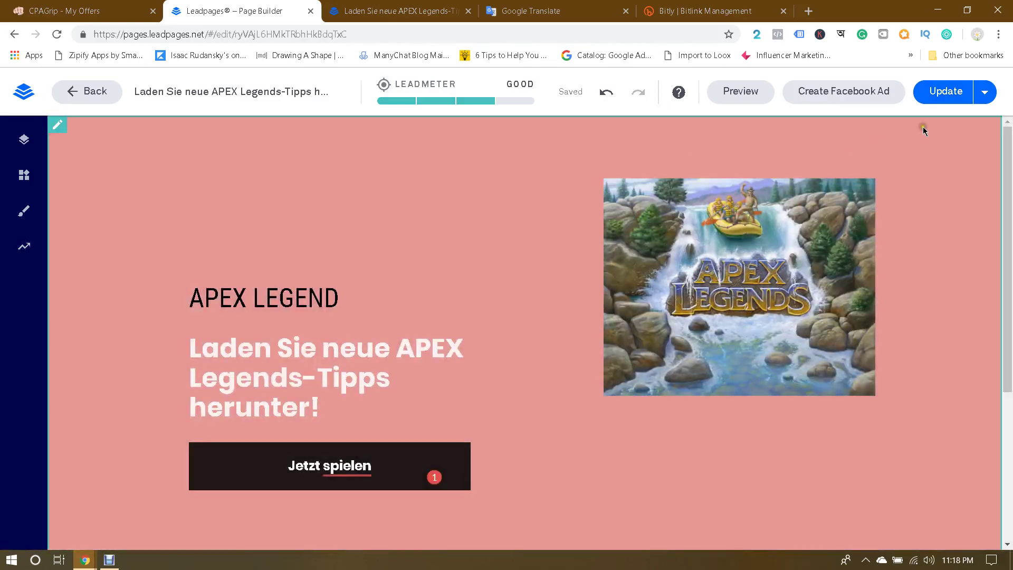
click(946, 95)
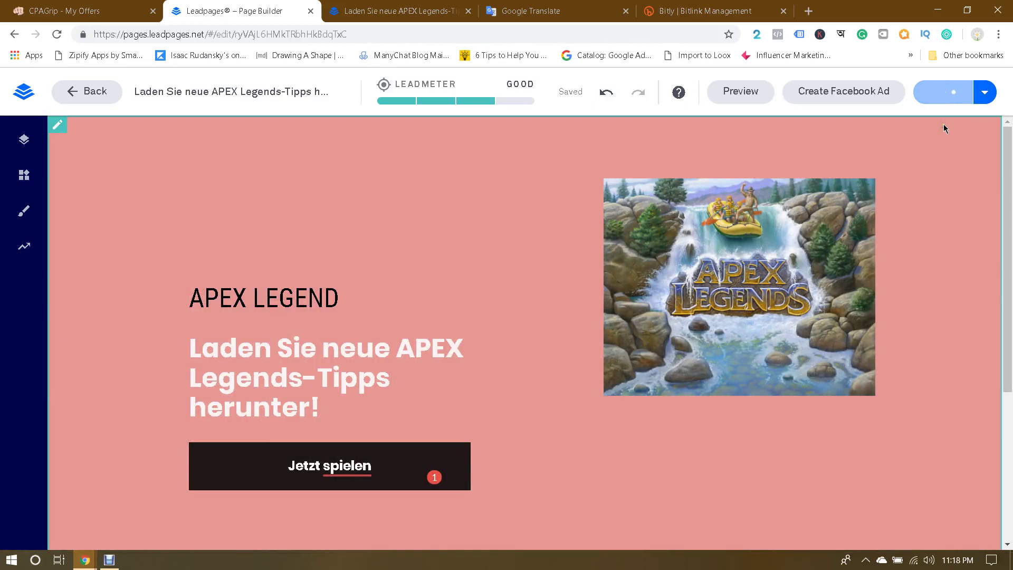
Step: Return to the Facebook pixel installation, send test traffic to the updated landing page and check the pixel's status
mouse_move(85, 559)
click(180, 528)
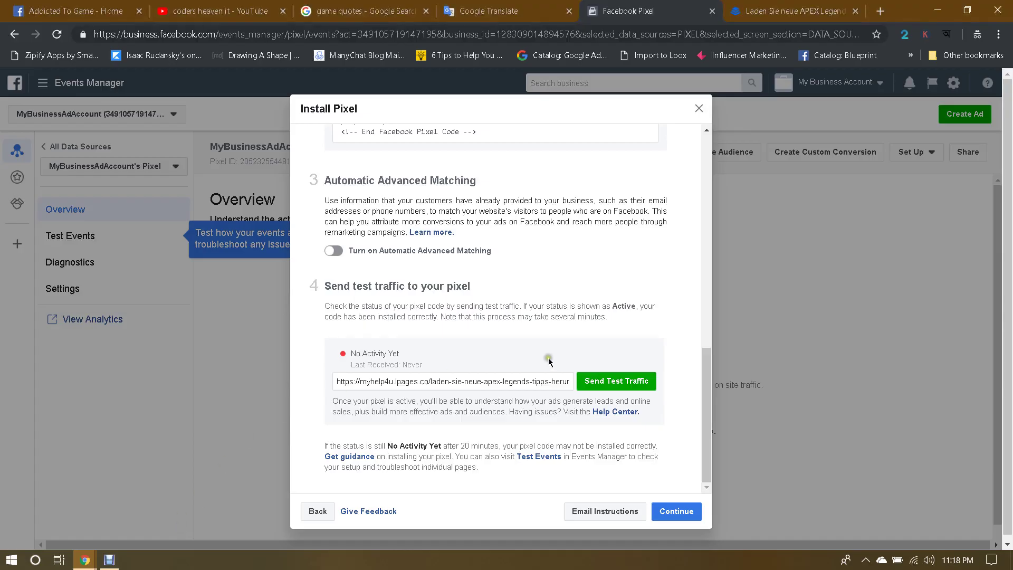
click(607, 382)
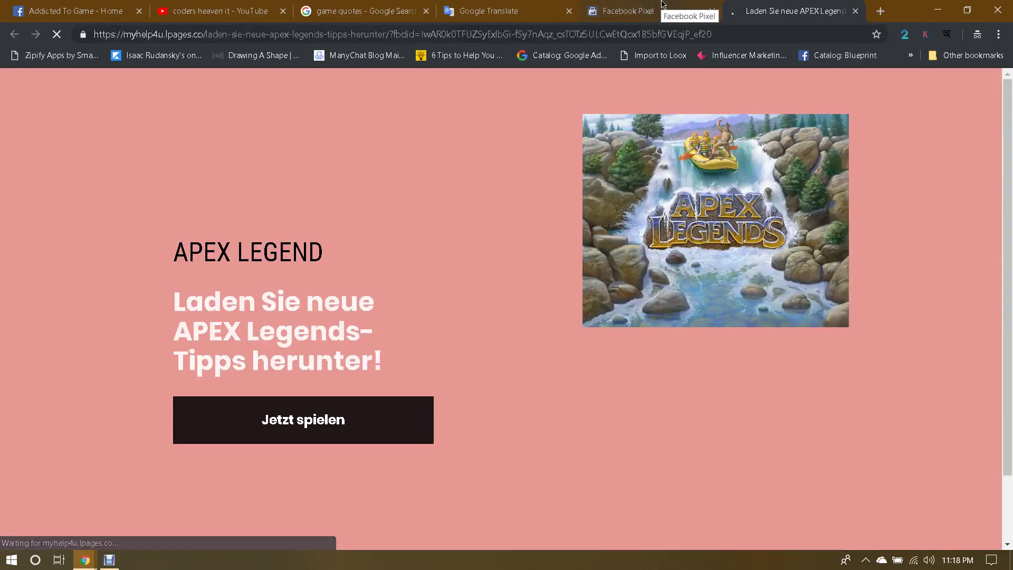
click(664, 6)
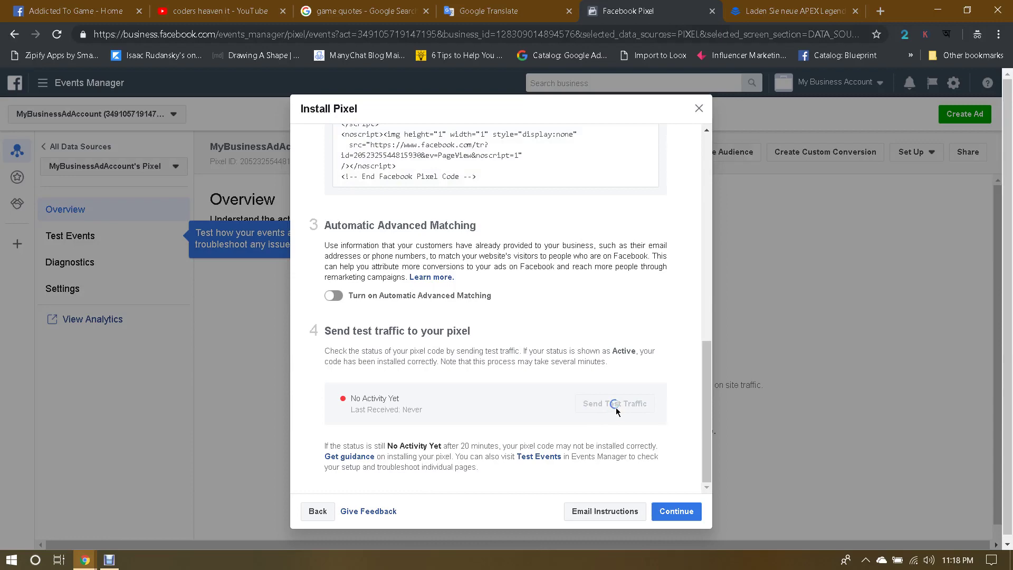
click(797, 8)
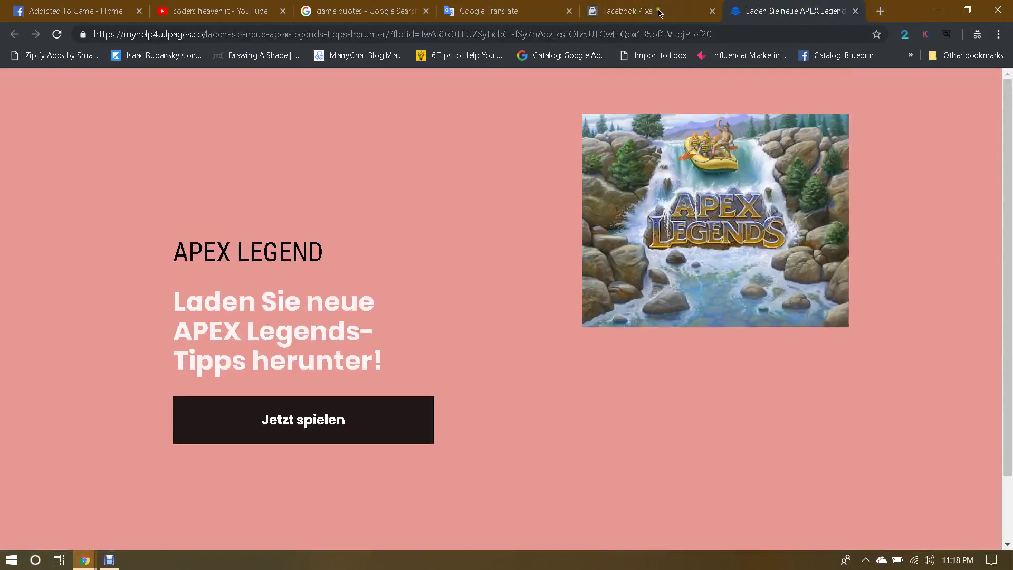
click(660, 12)
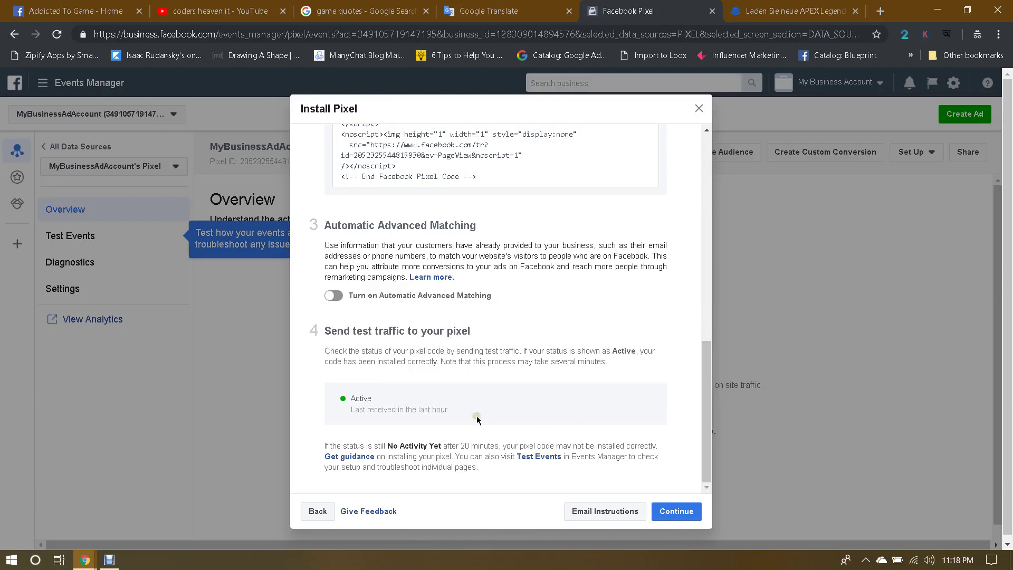
double_click(358, 398)
click(357, 399)
Step: Continue past the pixel status check, review the available events, finish the pixel installation and dismiss the Test Events tip
click(678, 514)
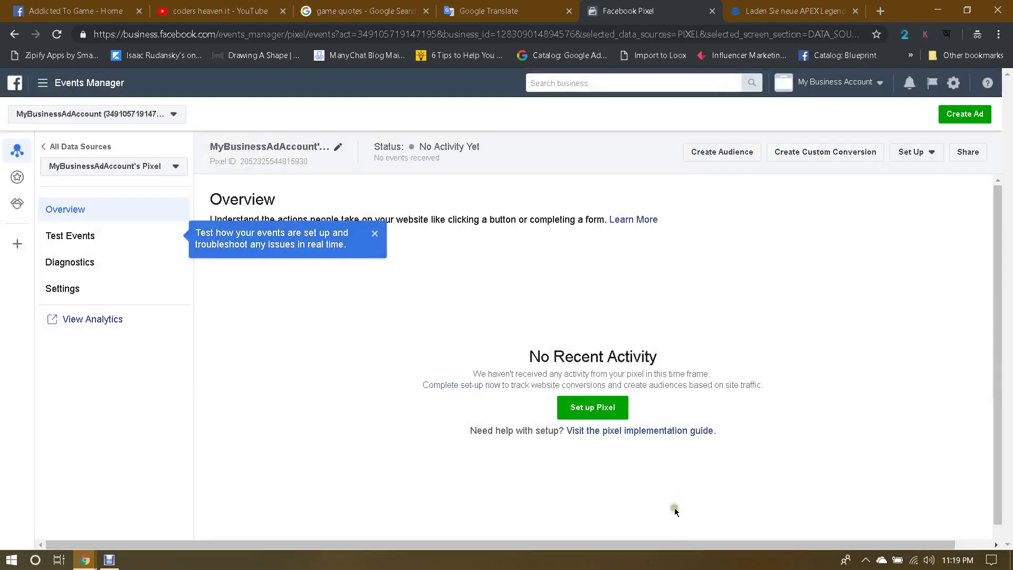
scroll(491, 289, down, 5)
scroll(491, 289, up, 5)
scroll(497, 320, down, 1)
scroll(497, 319, down, 5)
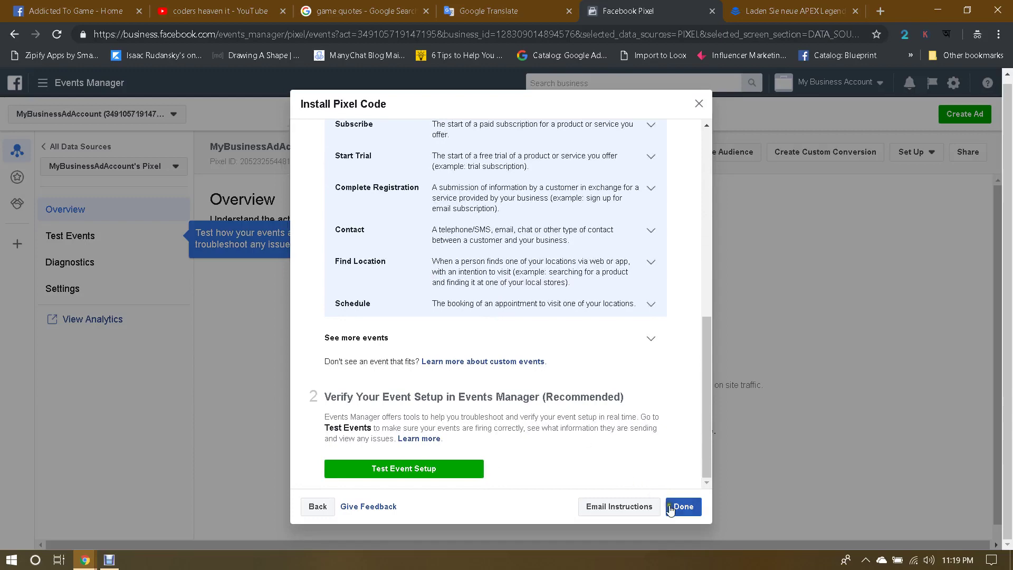
click(686, 512)
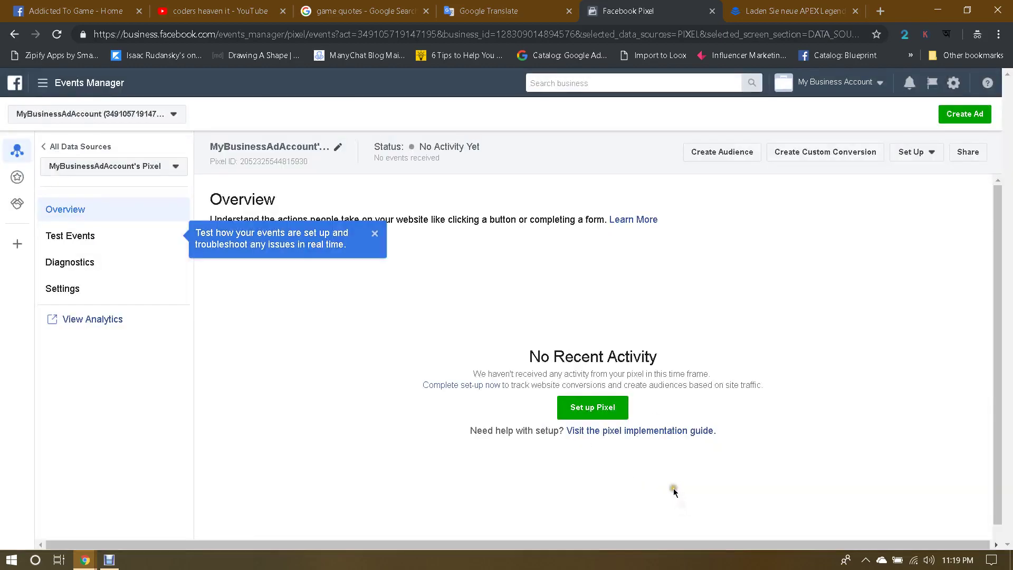
click(375, 236)
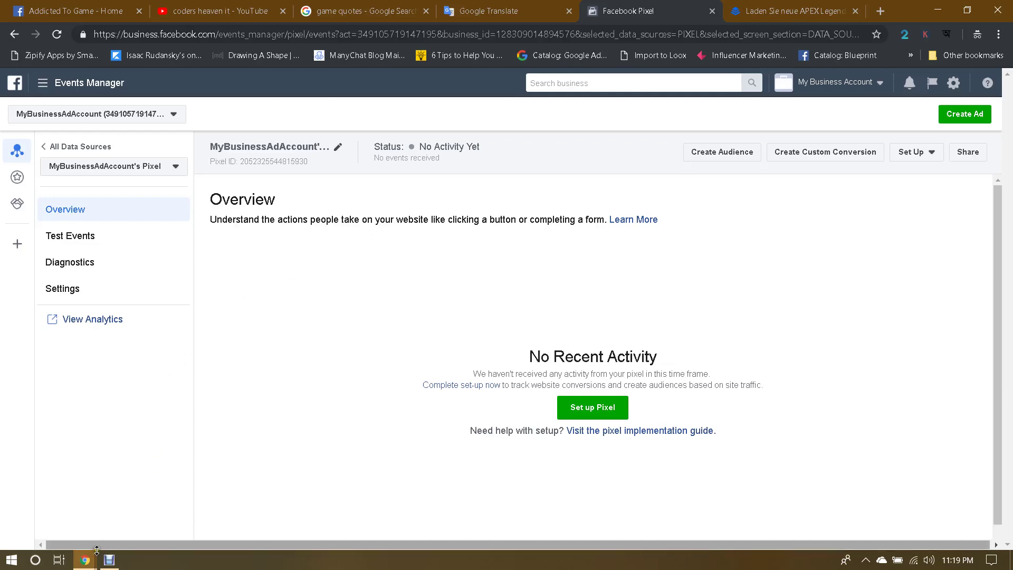
mouse_move(84, 560)
click(72, 503)
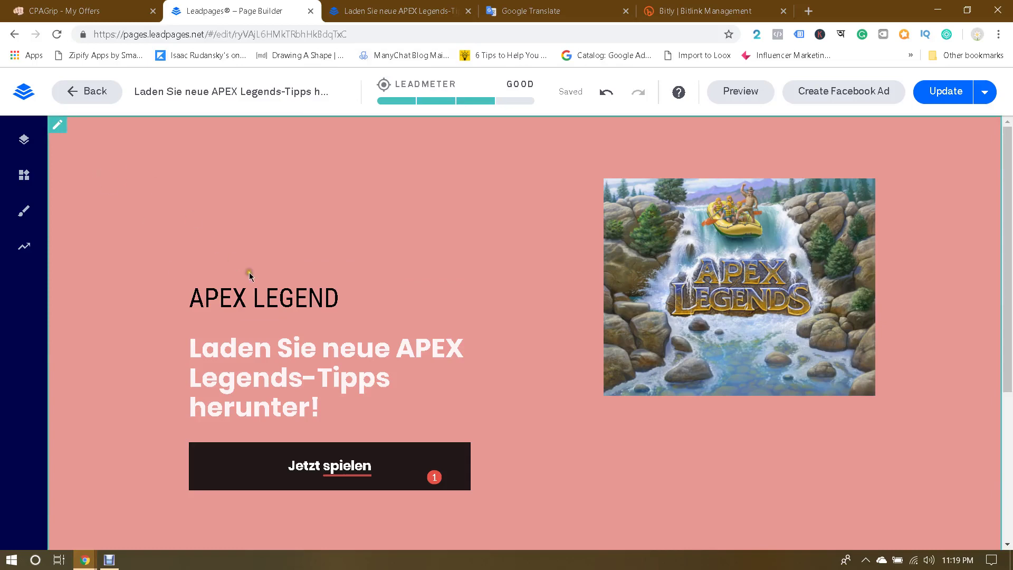
click(124, 11)
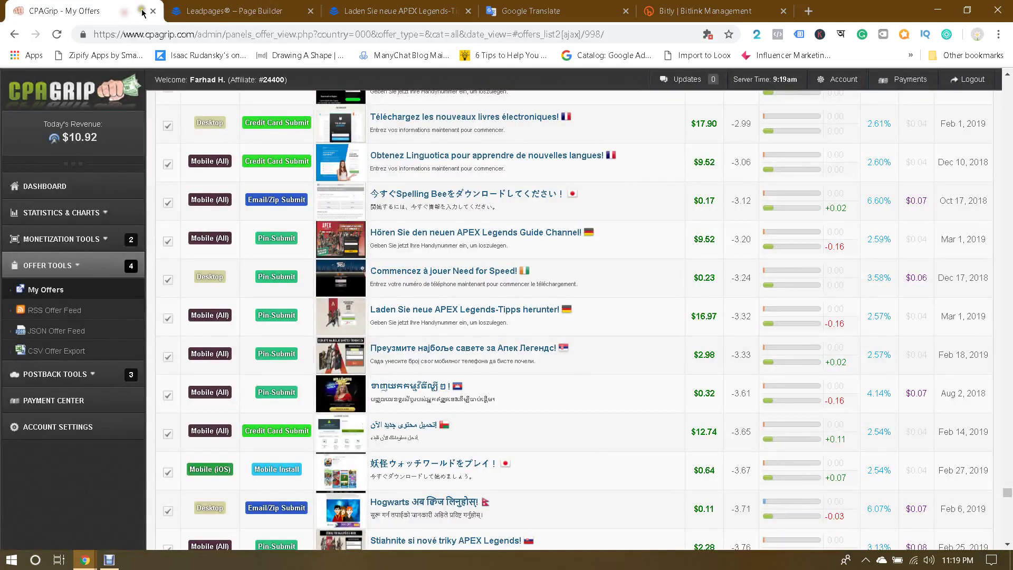
click(220, 4)
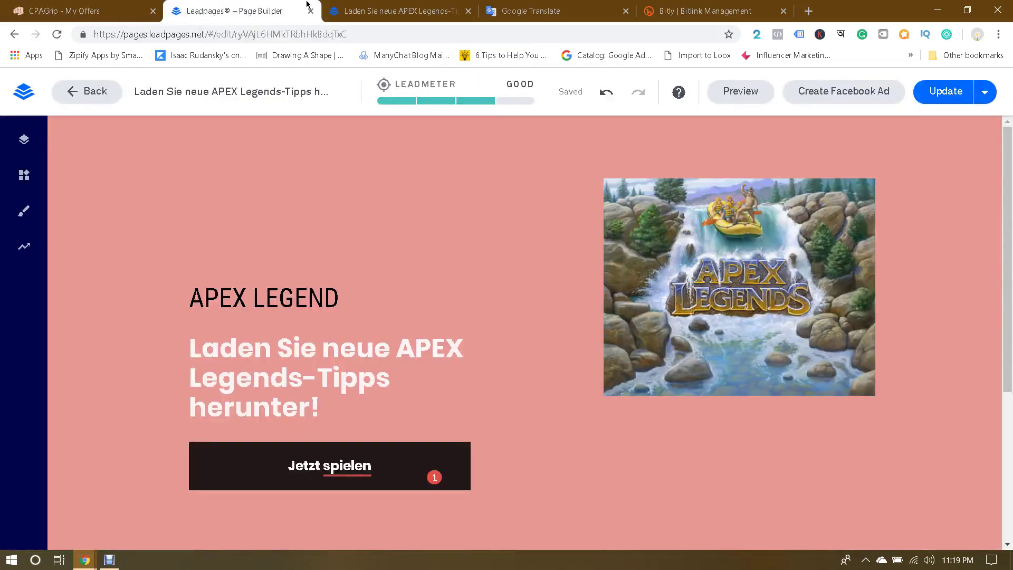
click(391, 11)
click(525, 7)
click(445, 4)
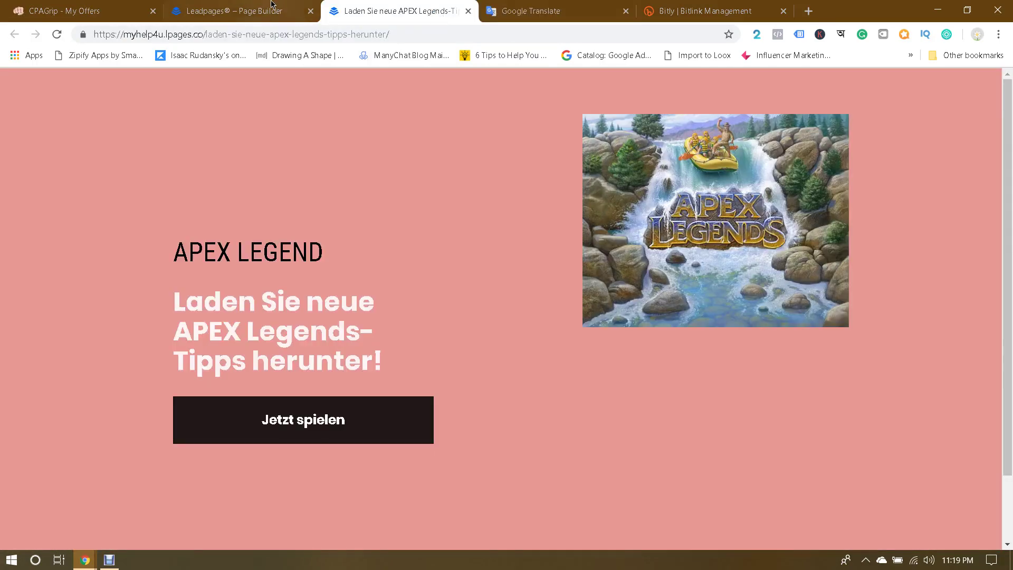
click(270, 10)
mouse_move(90, 565)
click(203, 501)
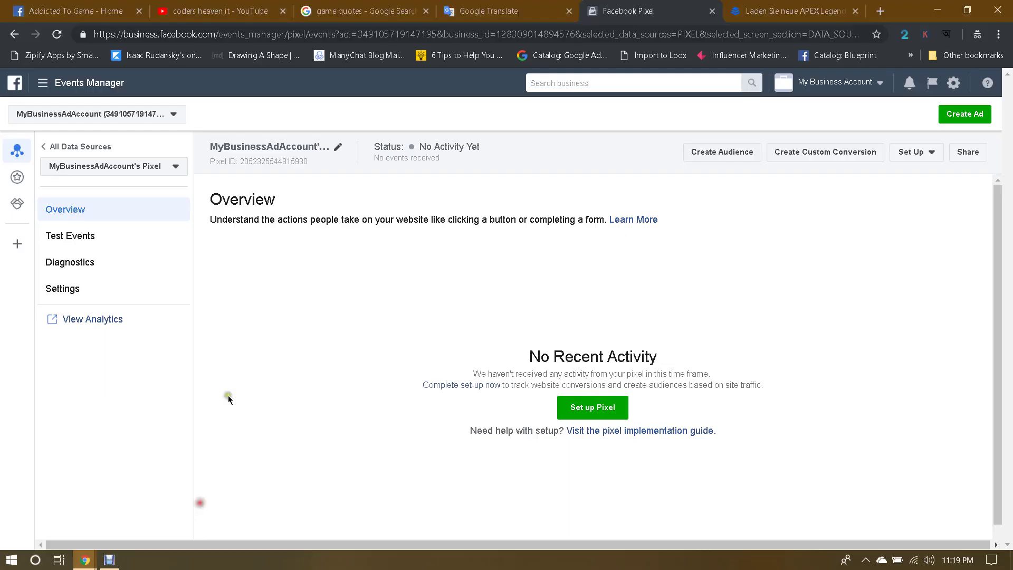
Step: Open Audience Insights for the ad account and start a new audience from Everyone on Facebook
click(78, 82)
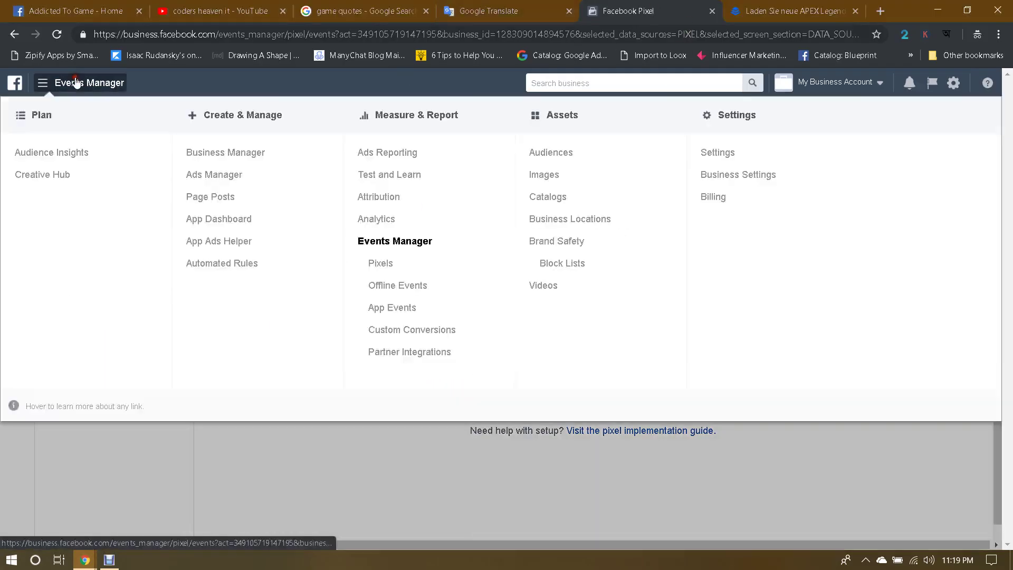
click(47, 153)
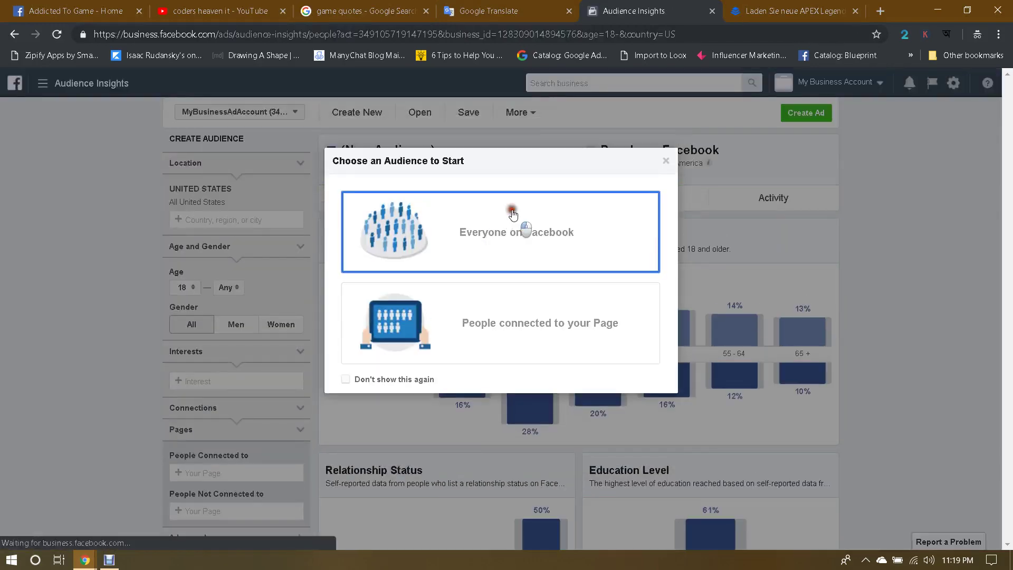
click(511, 212)
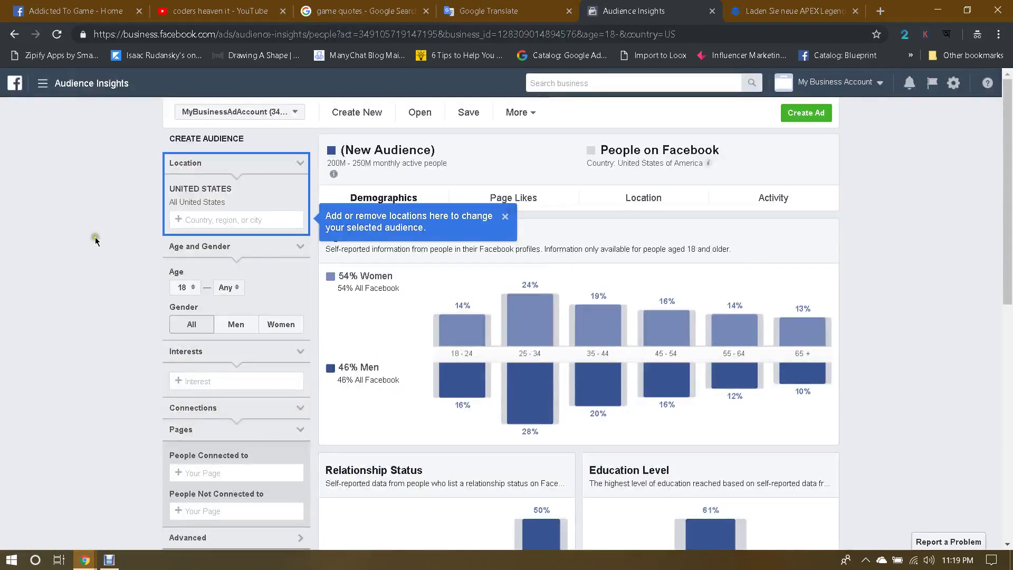
Step: Set the audience location to Germany, removing the United States
click(227, 219)
text(germany)
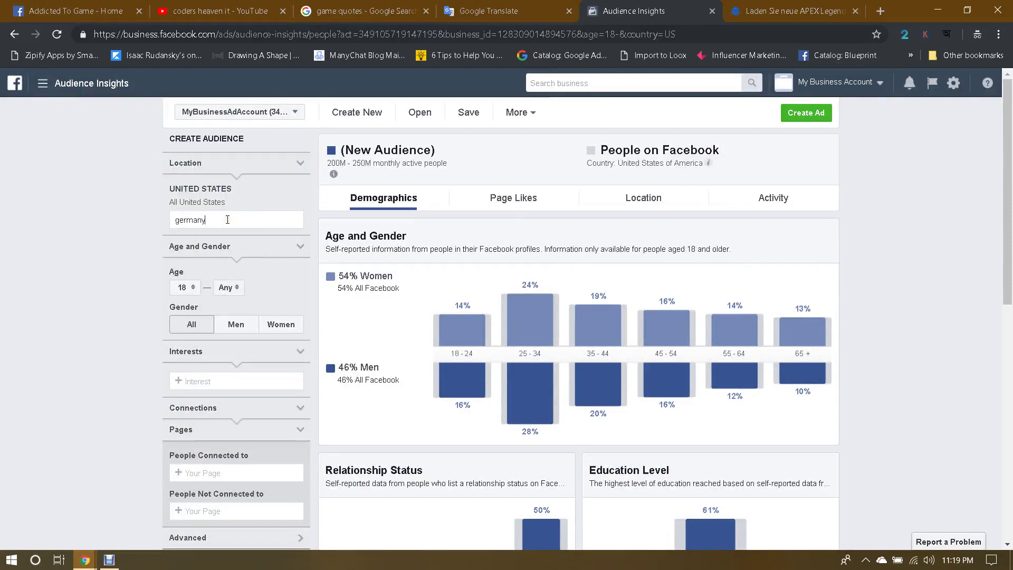
click(199, 236)
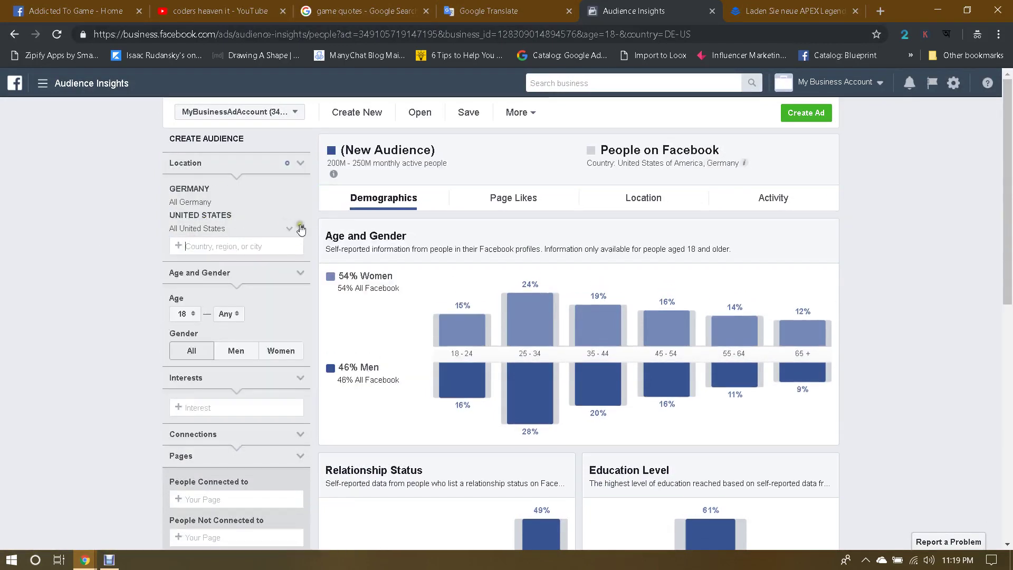
click(301, 228)
Step: Add the Video games interest to the audience and restrict the gender to Men
click(221, 383)
text(video games)
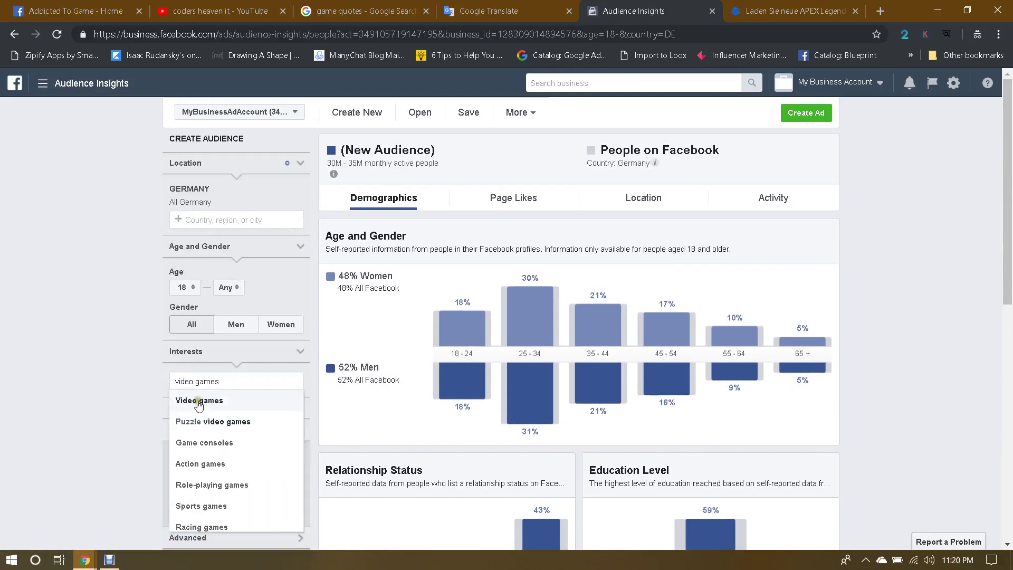
click(199, 402)
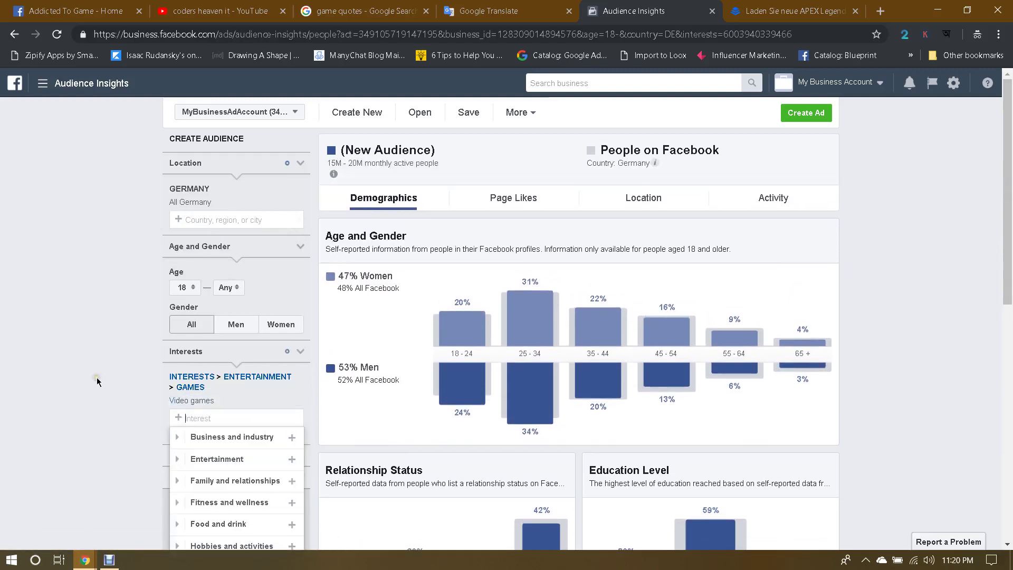
click(232, 325)
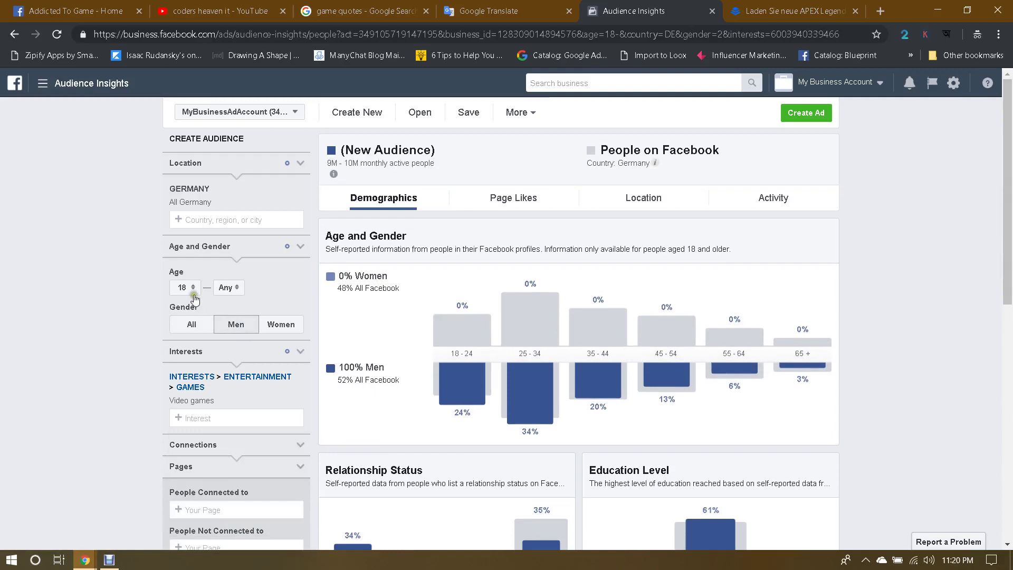
Step: Set the German men's audience age range to 24–40 and start creating an ad from that audience
click(189, 289)
click(179, 380)
click(227, 288)
scroll(222, 359, down, 3)
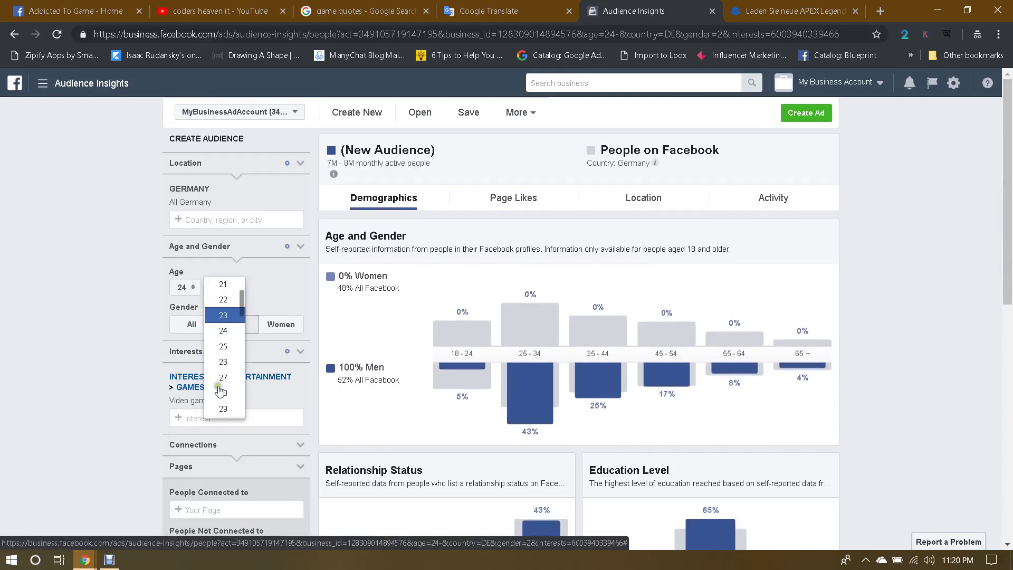
scroll(221, 391, down, 4)
scroll(220, 391, down, 5)
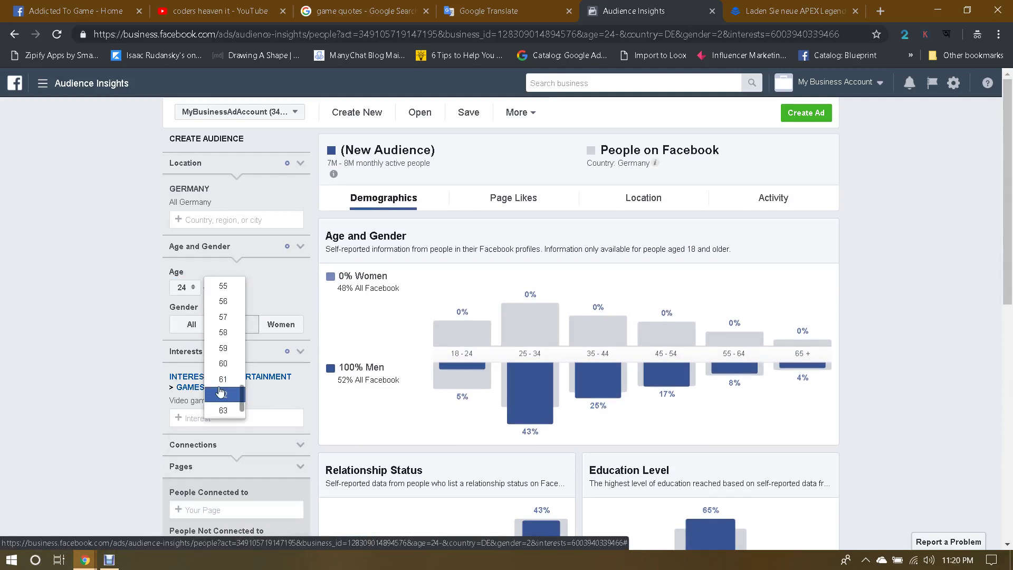
scroll(221, 364, up, 3)
scroll(220, 364, up, 4)
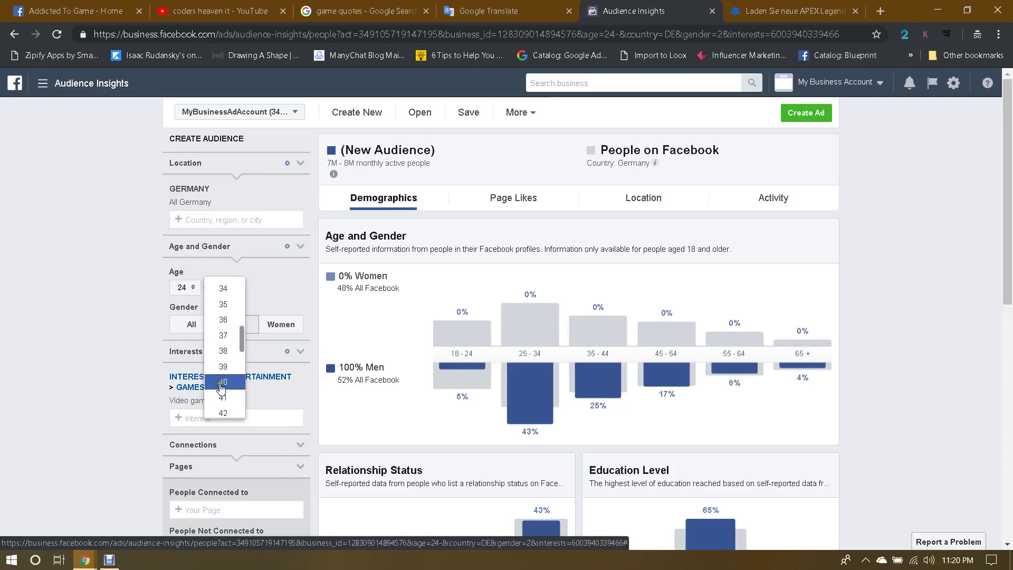
click(222, 382)
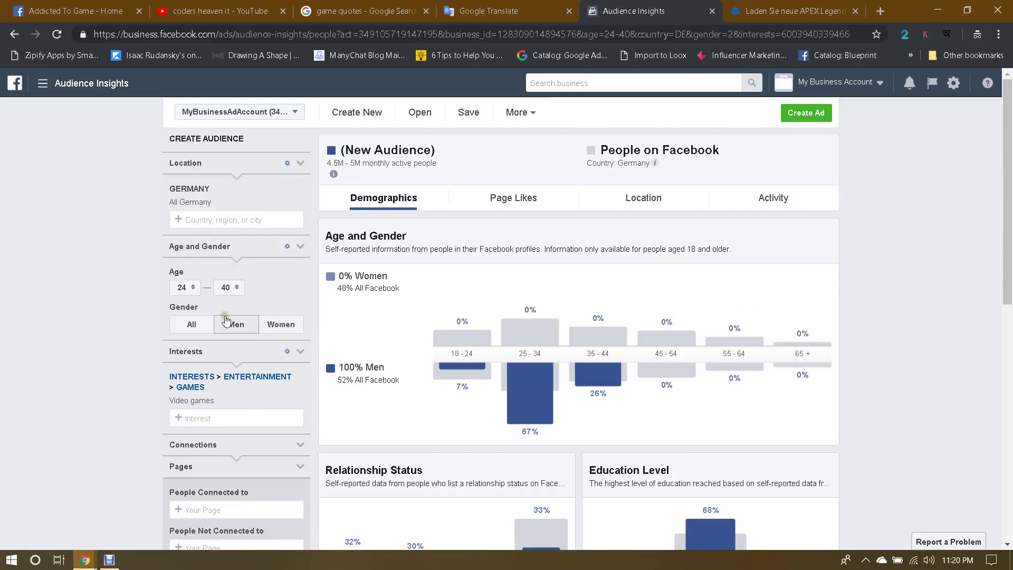
click(802, 113)
click(448, 315)
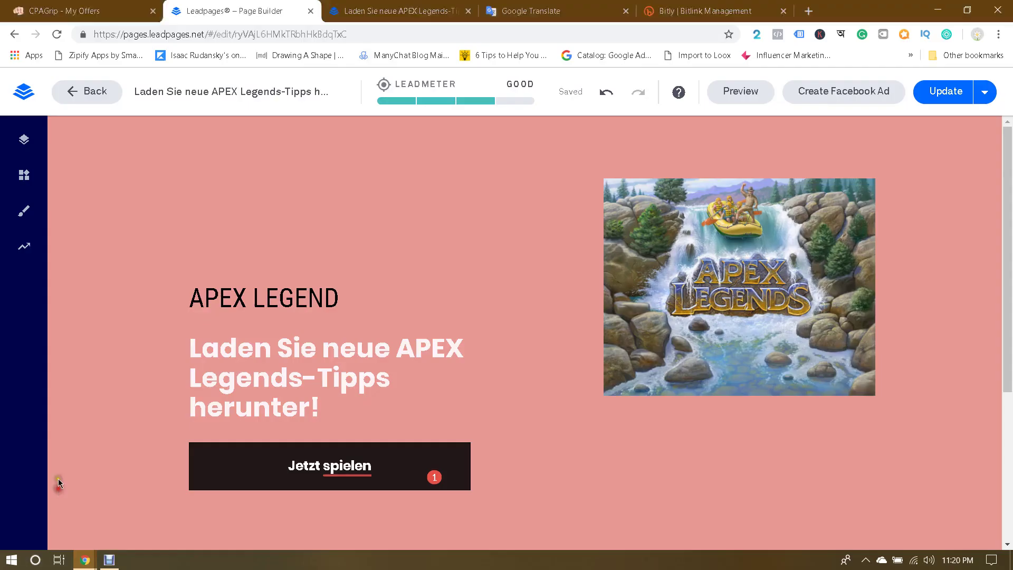
Step: Reload the published APEX Legends landing page and review it alongside its Leadpages editor
click(389, 6)
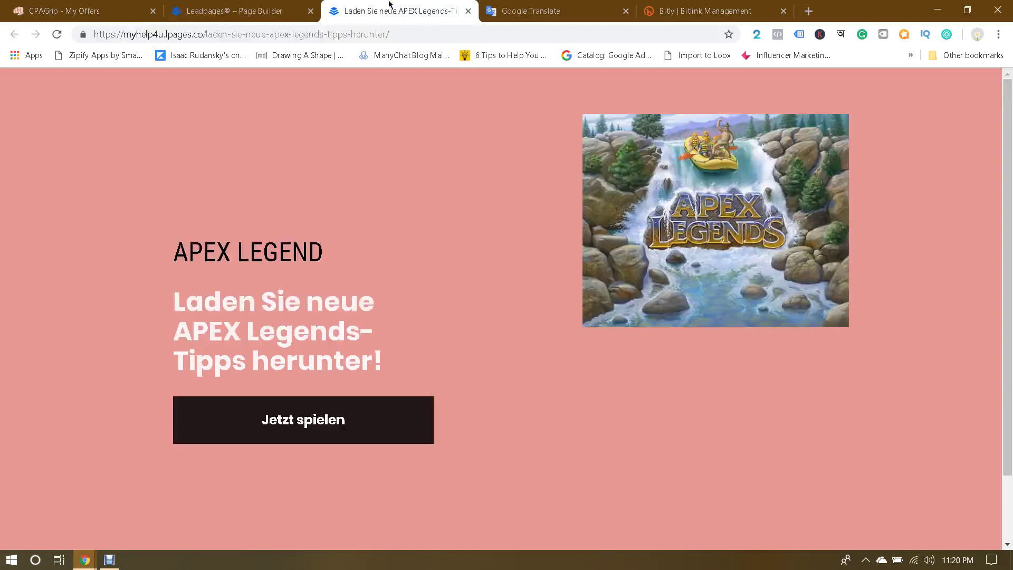
key(F5)
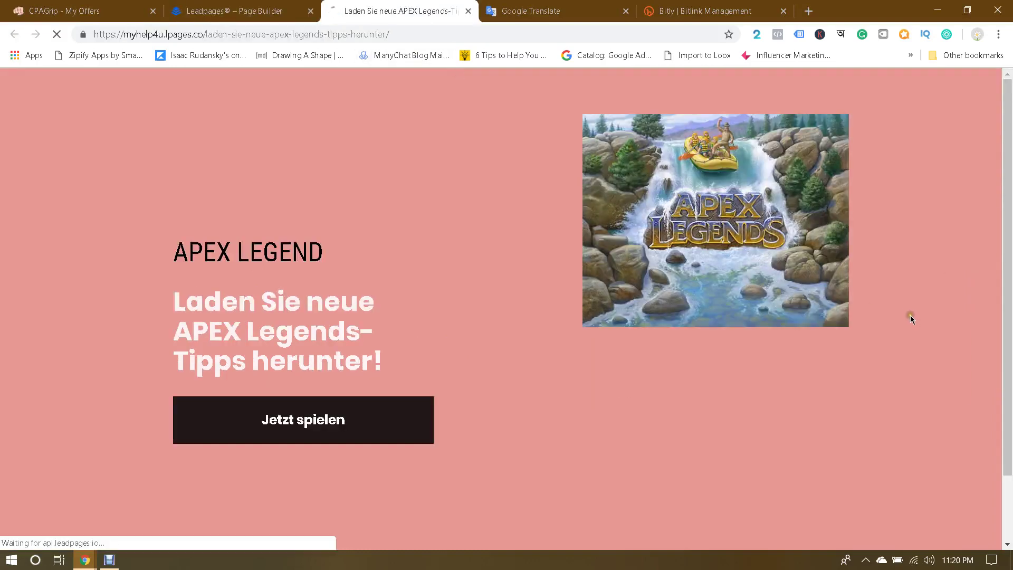
click(235, 10)
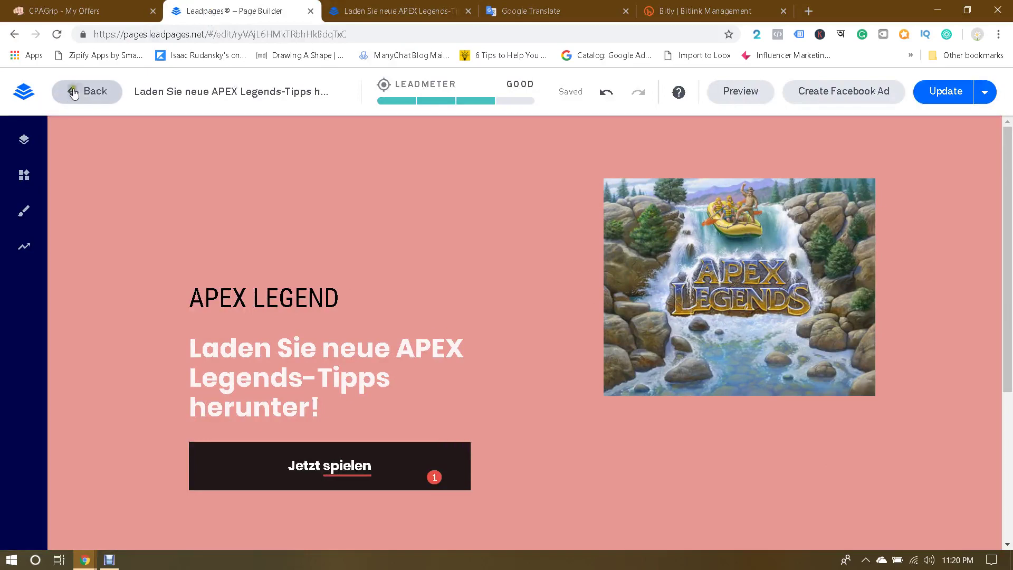
click(369, 8)
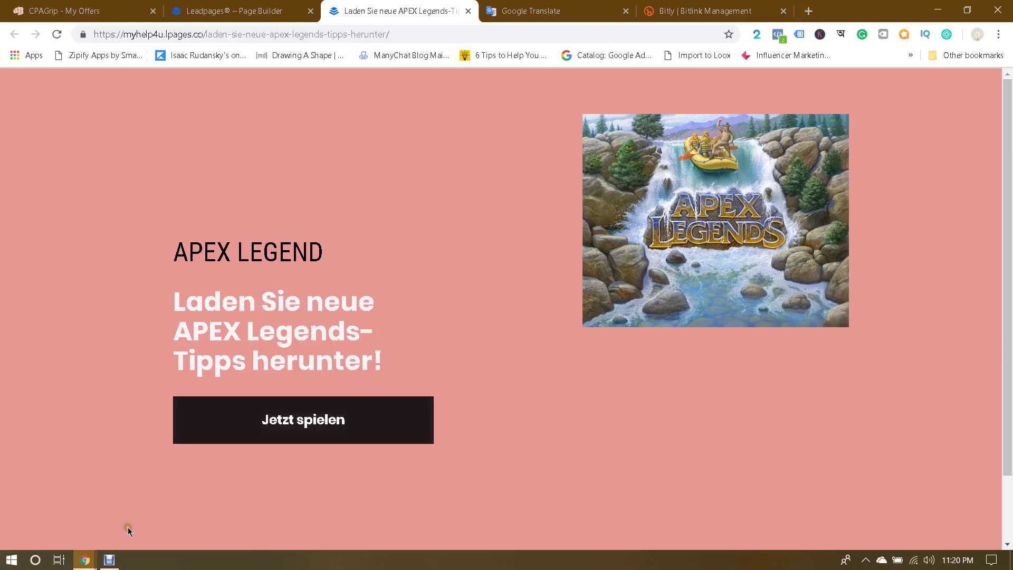
Step: Switch back to Ads Manager and choose Traffic as the new campaign's marketing objective
mouse_move(85, 561)
click(167, 518)
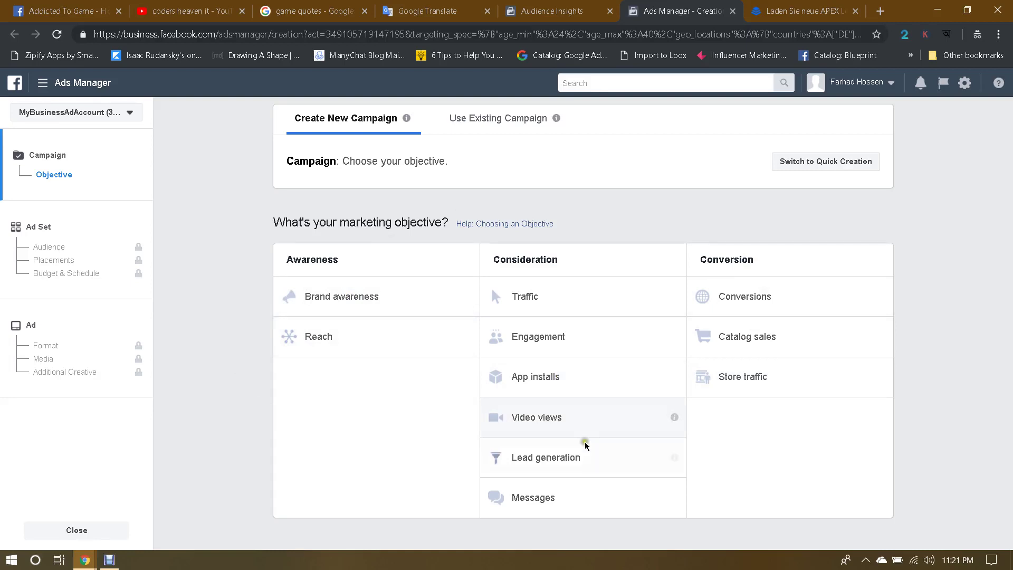
click(544, 495)
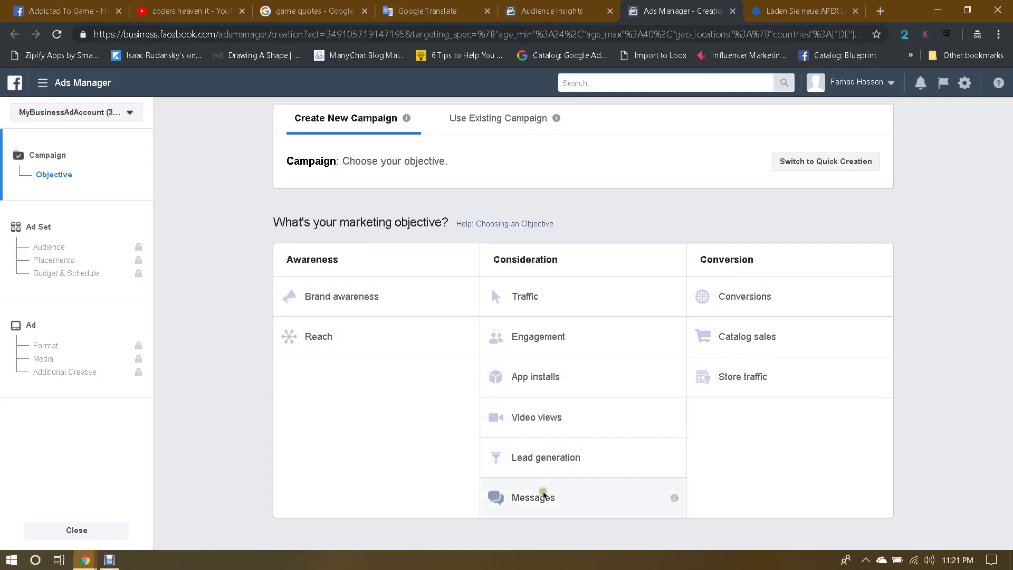
click(531, 294)
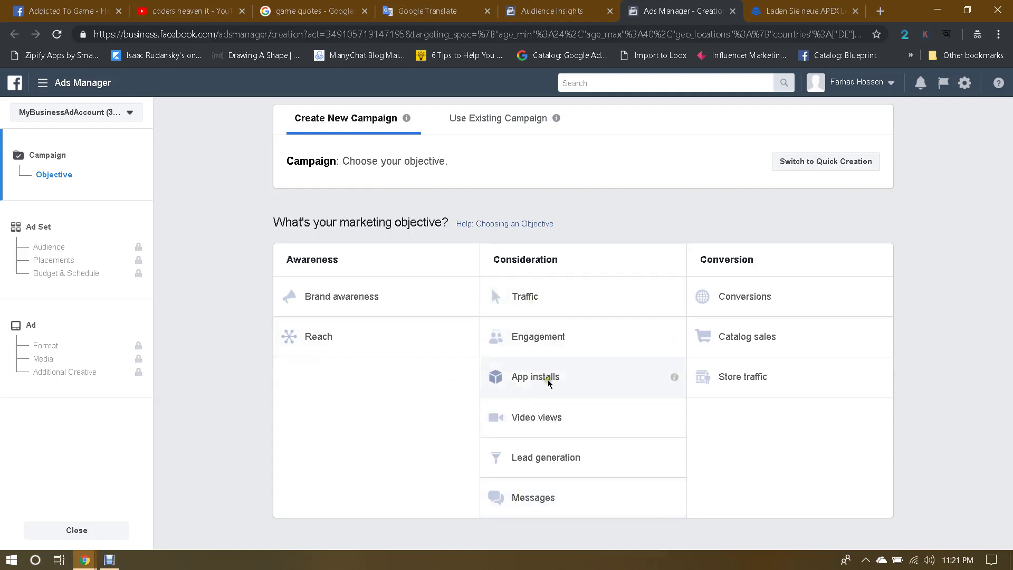
click(521, 296)
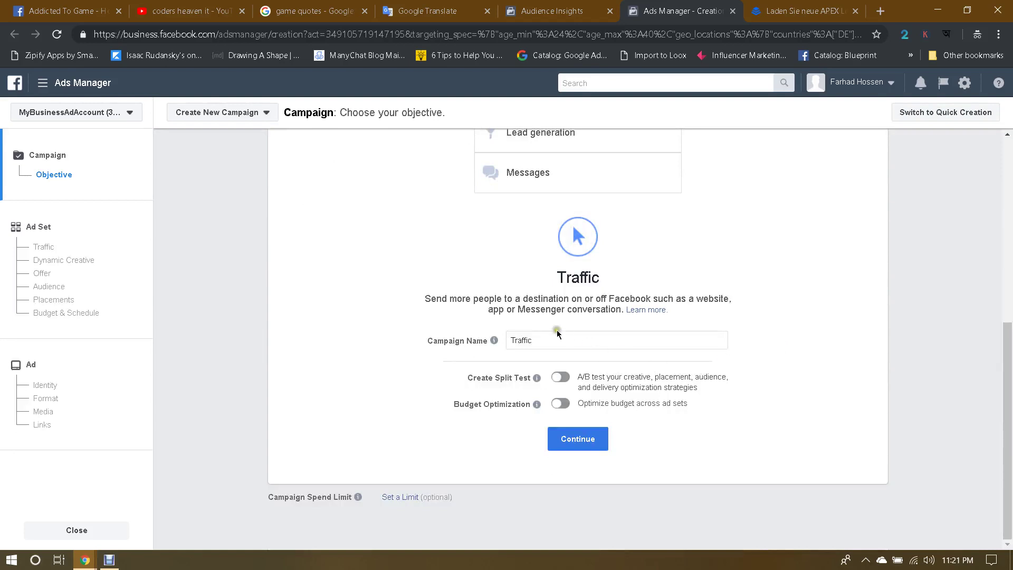
Step: Name the campaign "Traffic || $5/d || DE || M || M || || EPL - $16.97 ||", copying the payout from the German APEX Legends-Tipps offer in CPAGrip
click(558, 337)
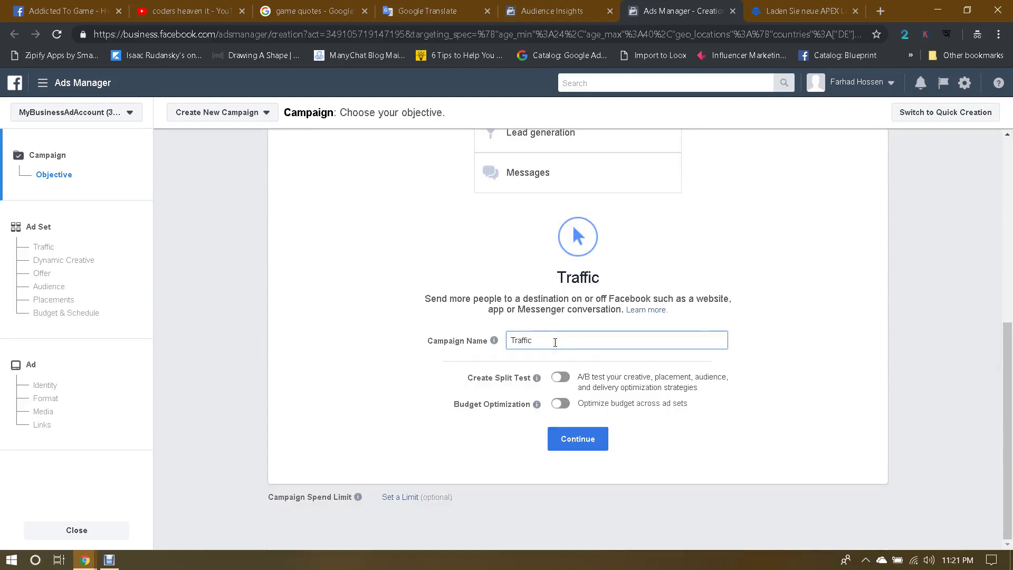
text(I)
mouse_move(84, 560)
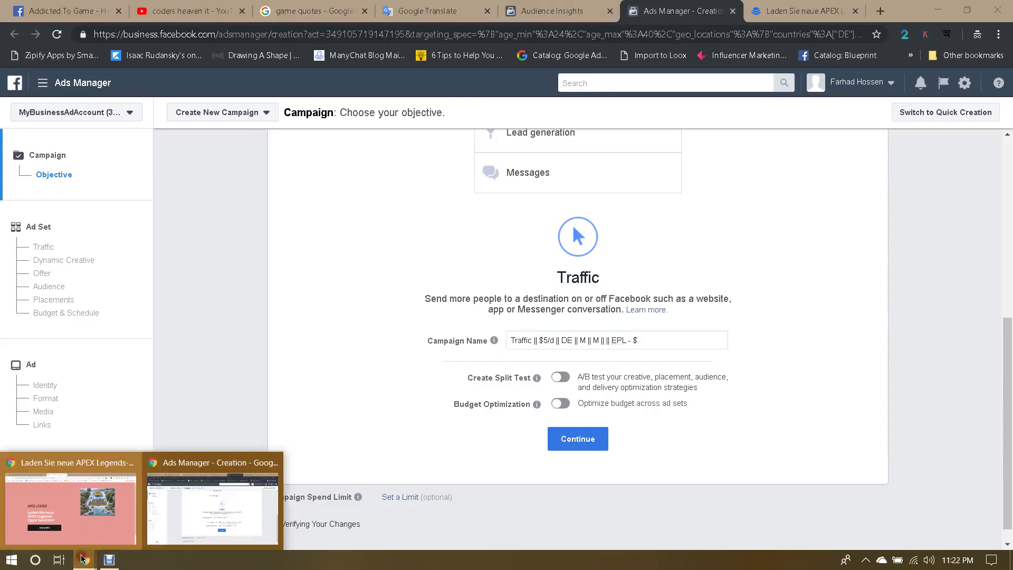
click(63, 512)
click(78, 5)
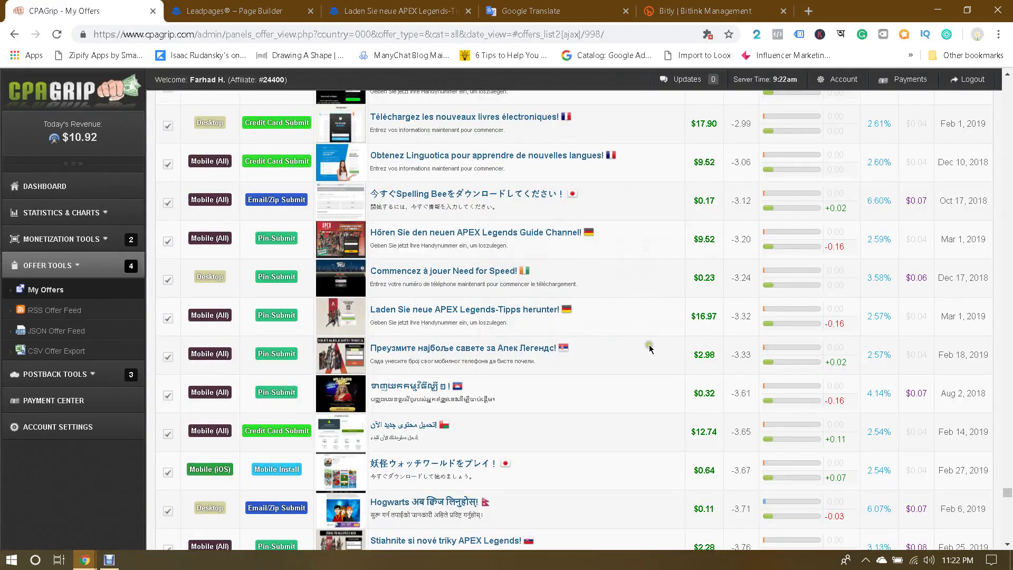
drag(697, 316, 715, 317)
key(ctrl+c)
mouse_move(84, 560)
click(174, 523)
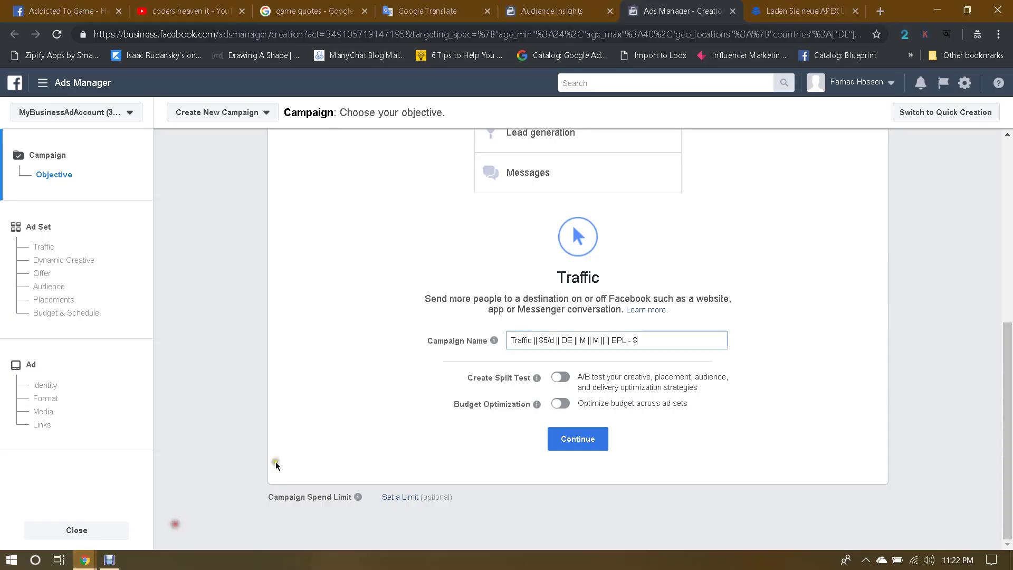
key(ctrl+v)
Step: Copy the campaign name, continue to the ad set and replace the ad set name with the copied text
key(ctrl+a)
key(ctrl+c)
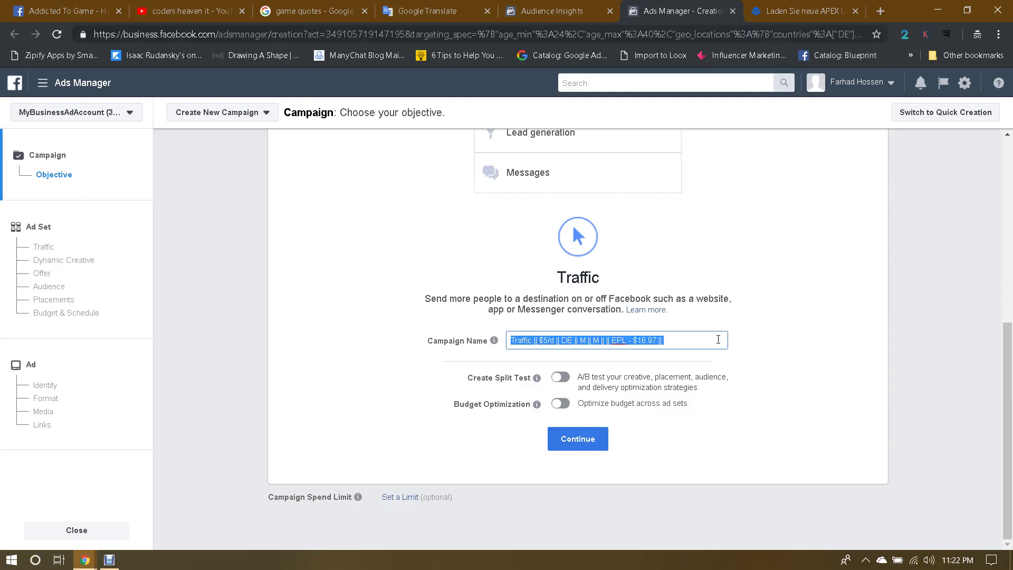
click(667, 328)
click(558, 442)
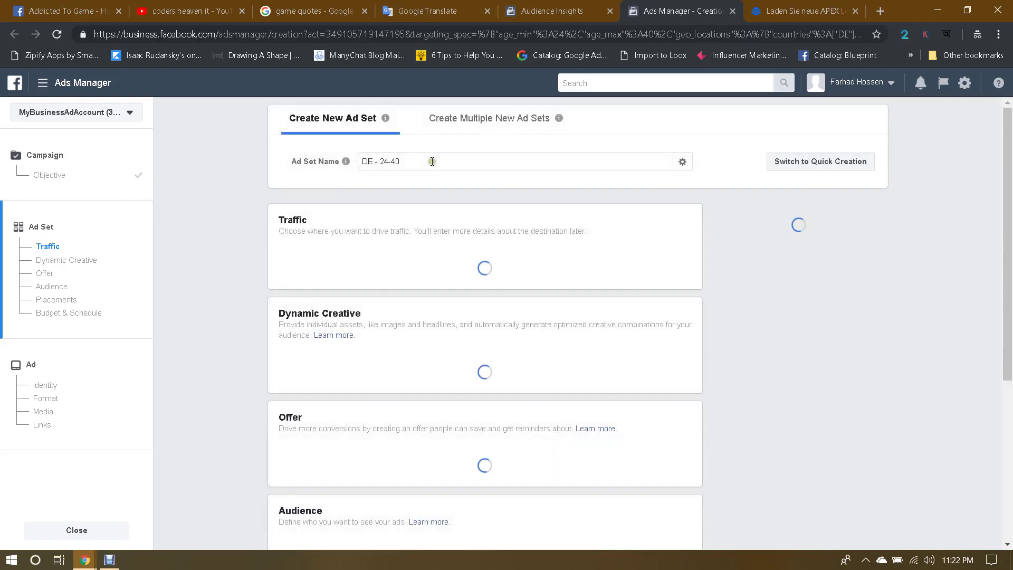
click(432, 162)
key(ctrl+a)
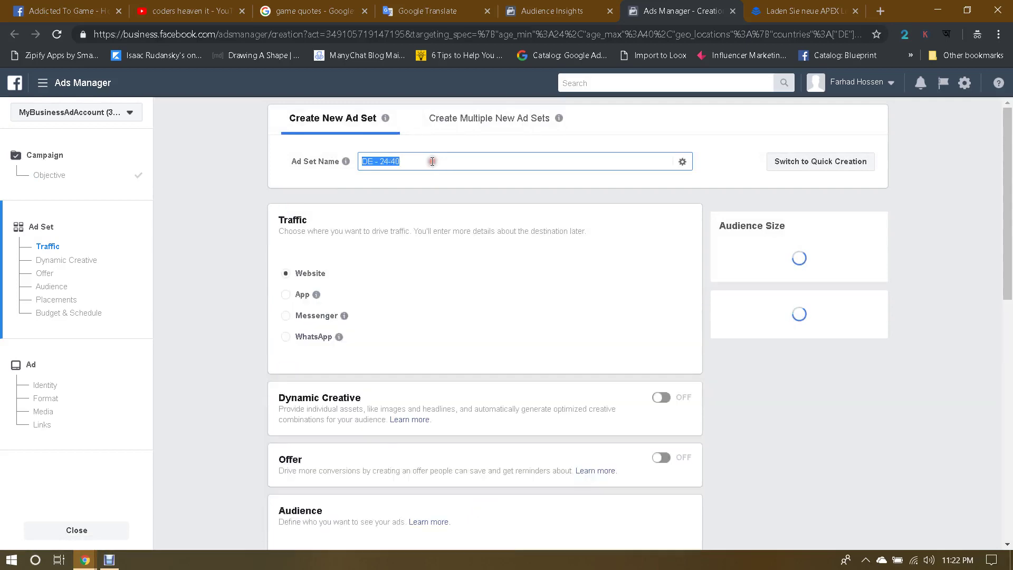
key(ctrl+v)
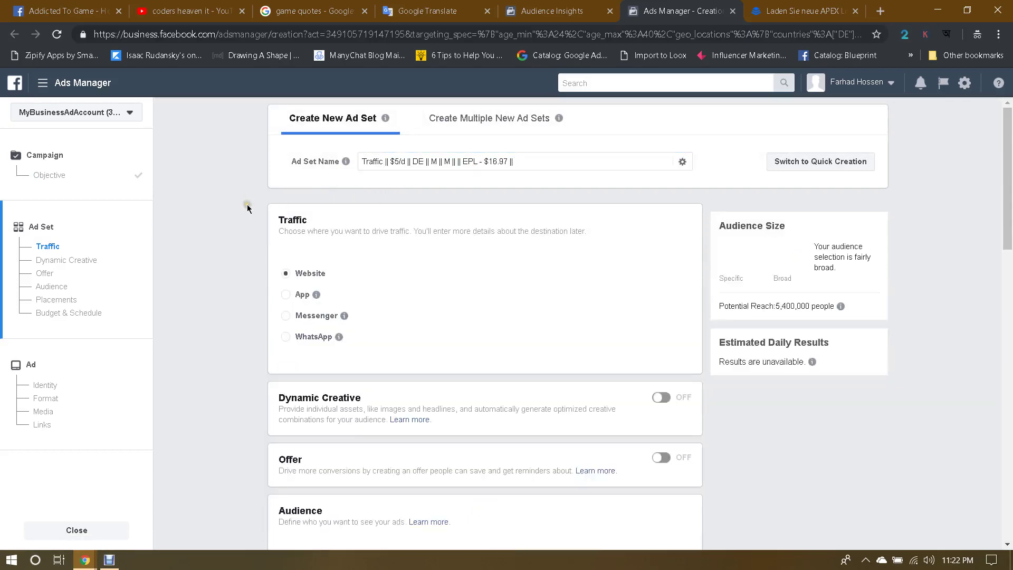
Step: Review the ad set's location, age, gender and interest targeting along with its potential reach
scroll(246, 204, down, 3)
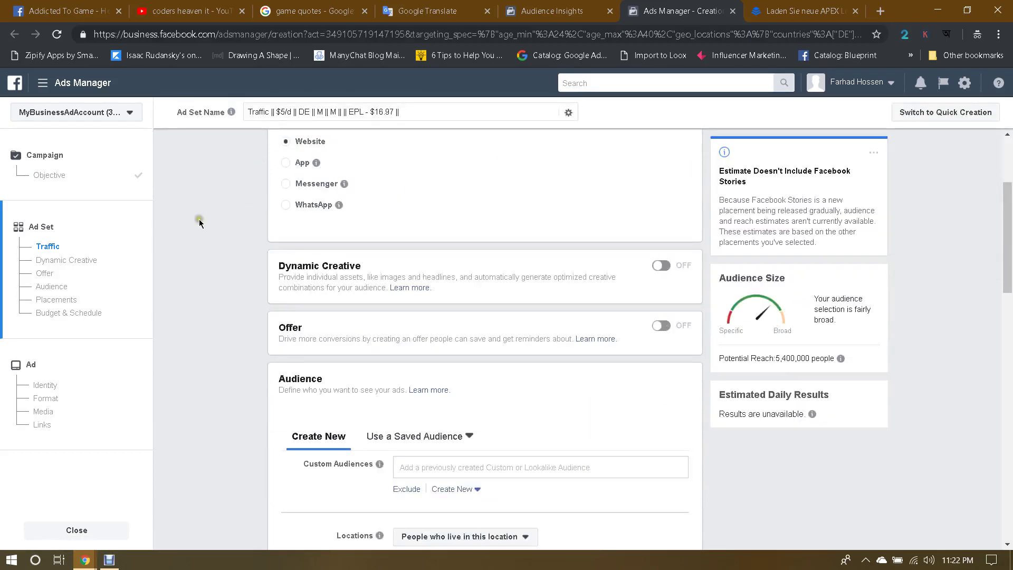
scroll(198, 222, down, 5)
scroll(199, 220, down, 2)
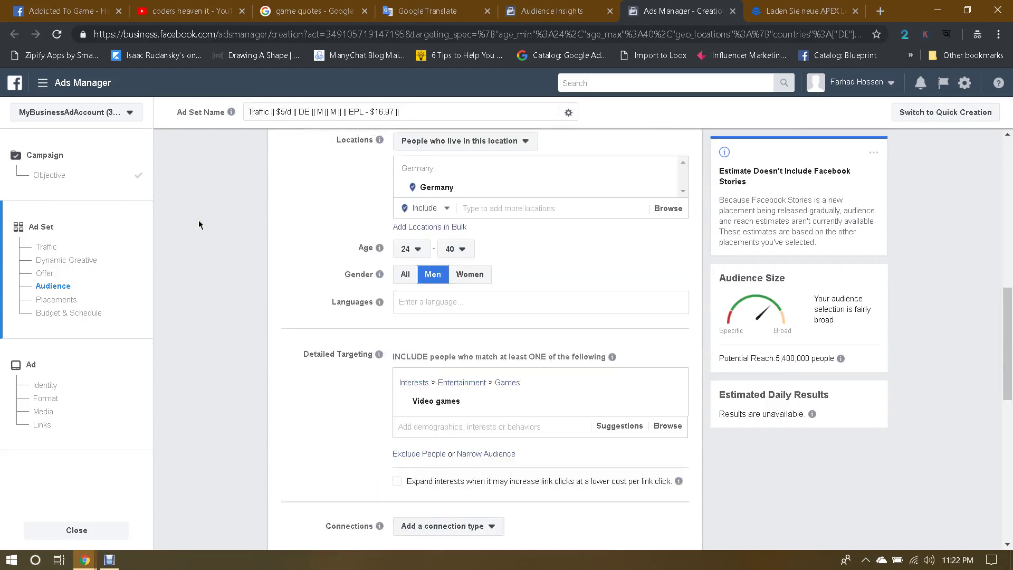
scroll(580, 248, down, 1)
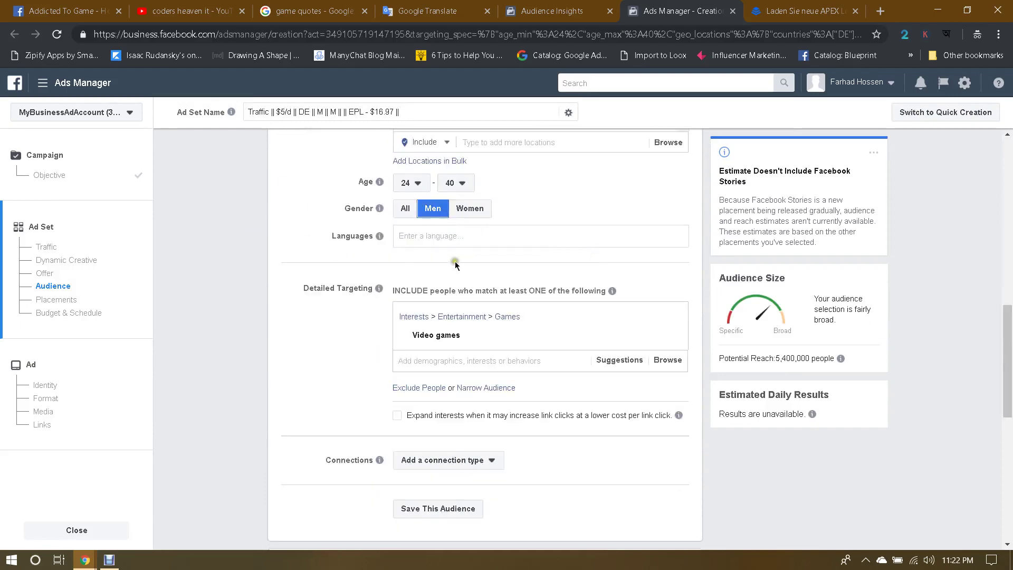
scroll(462, 256, down, 1)
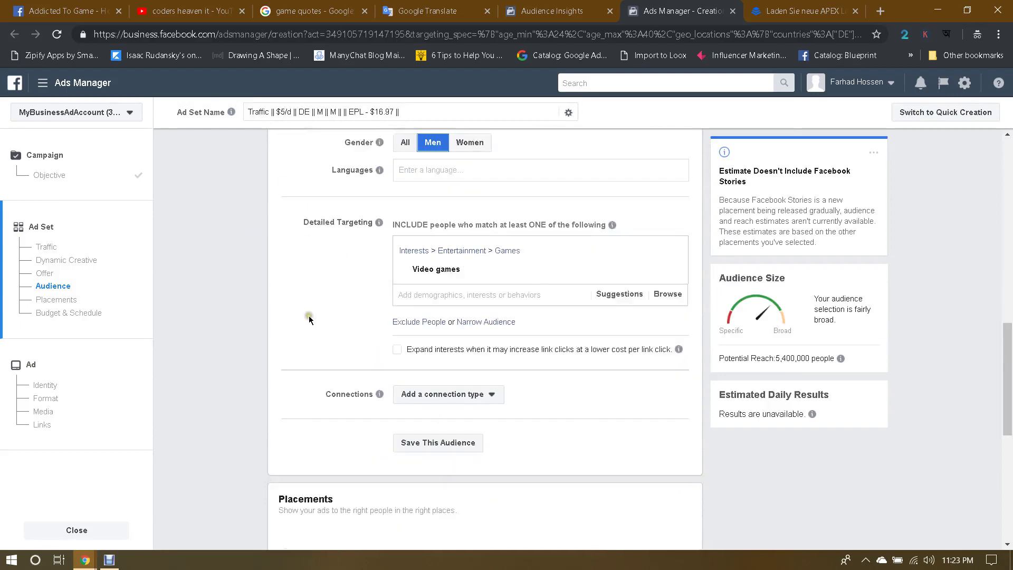
drag(776, 358, 802, 357)
click(802, 357)
click(844, 378)
Step: Add the suggested interest Online games to the detailed targeting and check the estimated daily link clicks
click(618, 299)
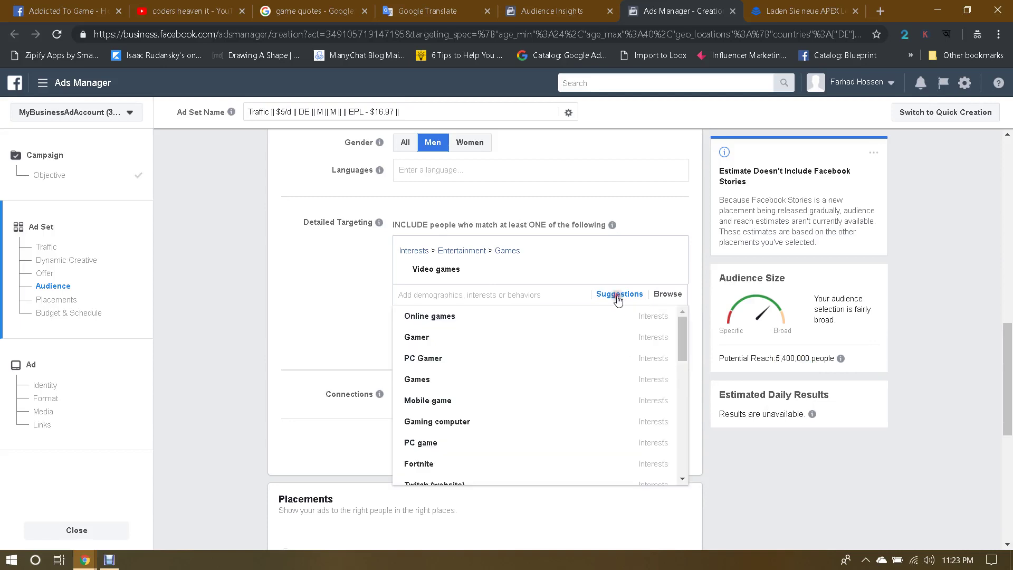
click(419, 319)
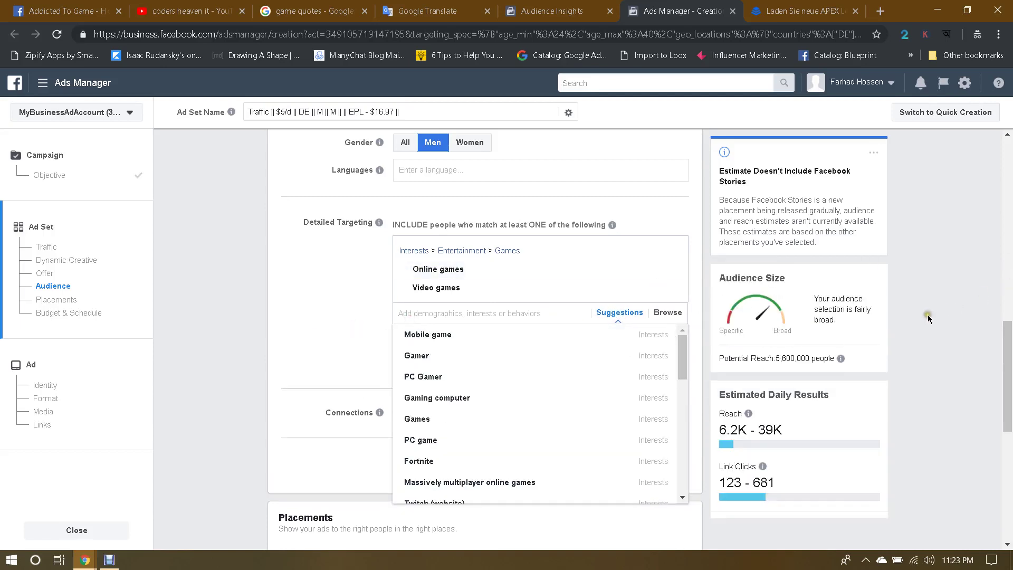
click(925, 336)
scroll(926, 337, down, 1)
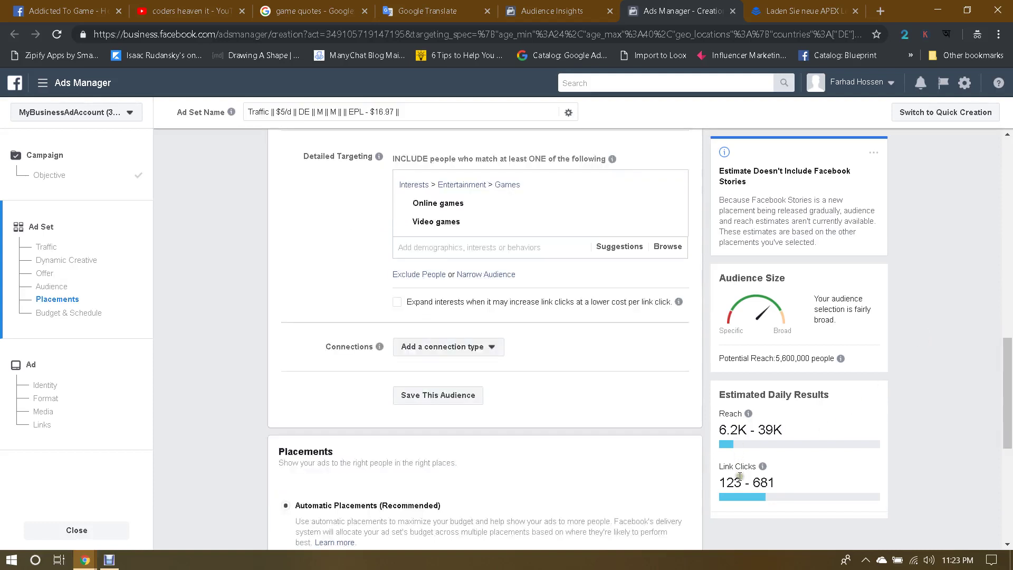
drag(718, 482, 806, 484)
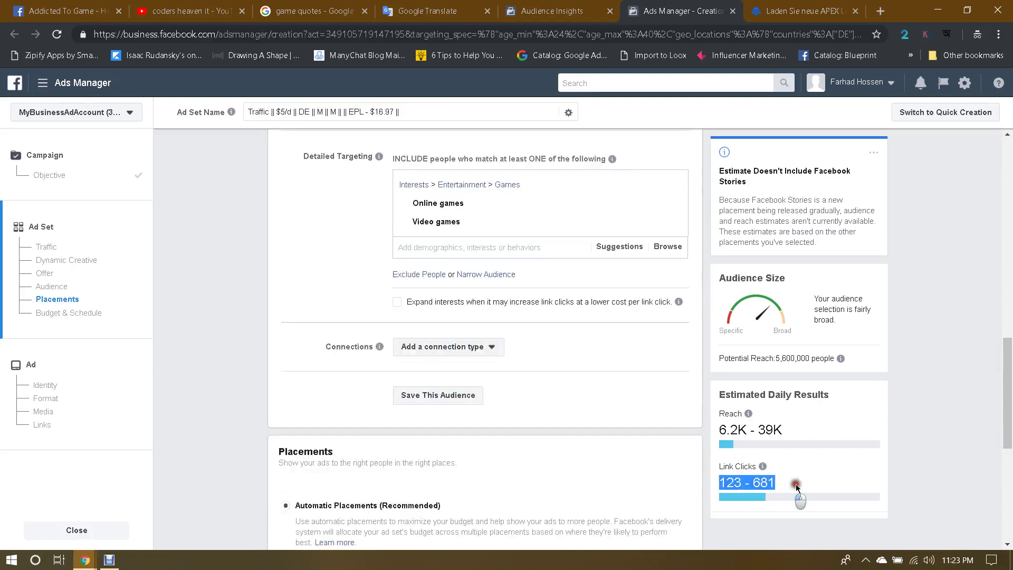
click(831, 463)
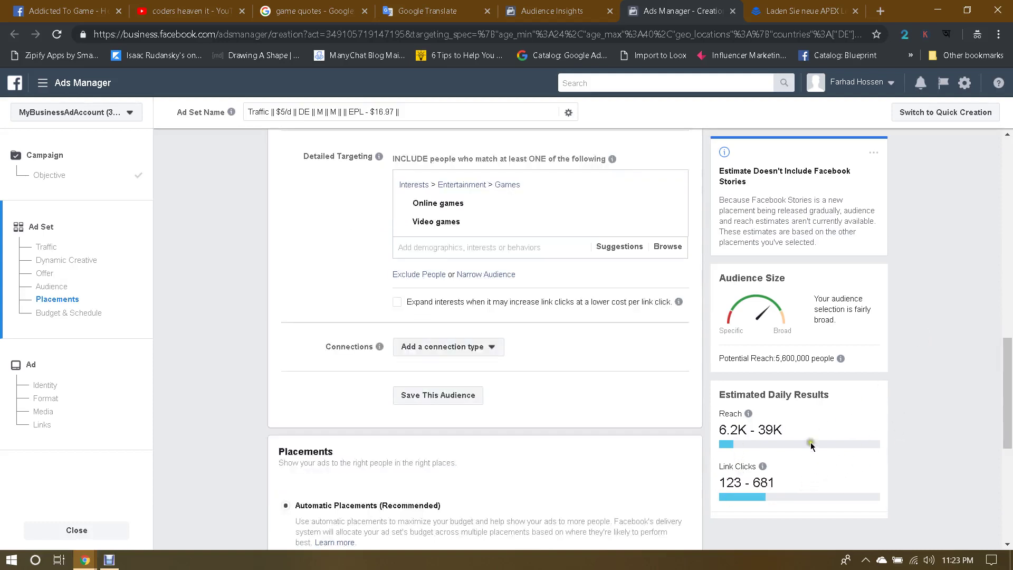
Step: Switch the ad set to Edit Placements and limit the device types to Mobile
scroll(603, 380, down, 3)
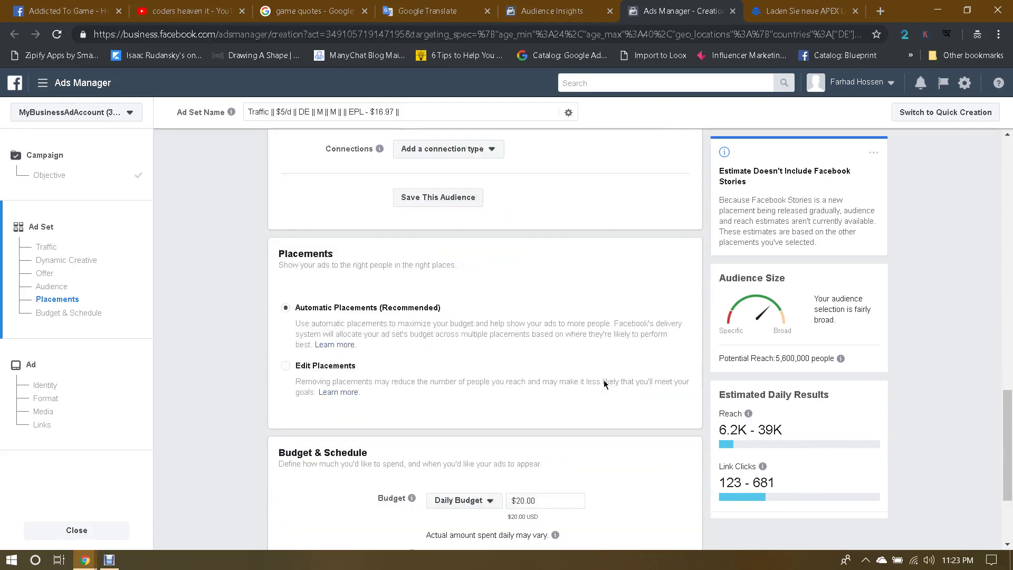
click(301, 368)
scroll(449, 357, down, 2)
click(339, 303)
click(320, 342)
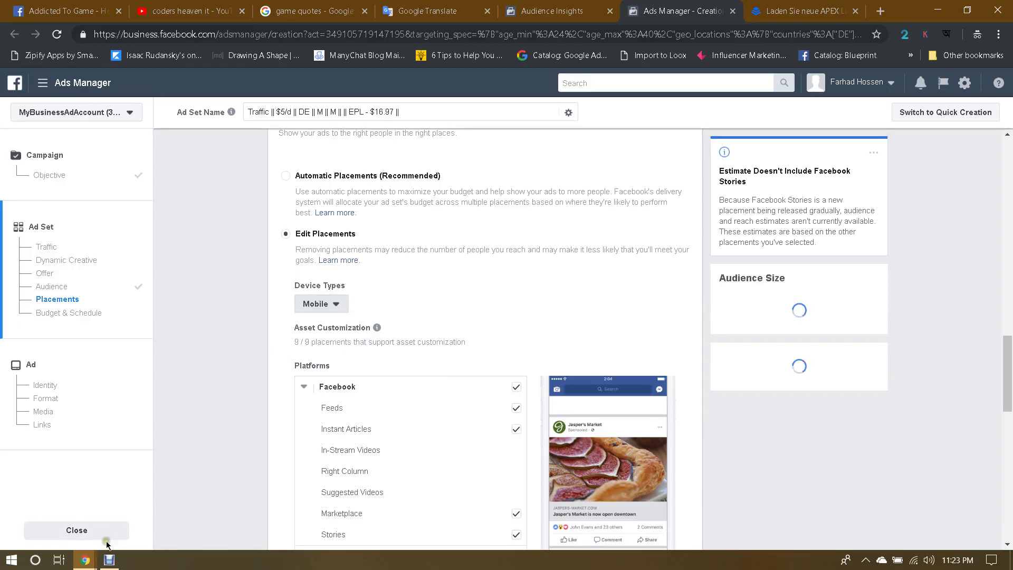
Step: Check the device type of the German APEX Legends-Tipps offer in CPAGrip, then return to Ads Manager
click(84, 559)
click(90, 466)
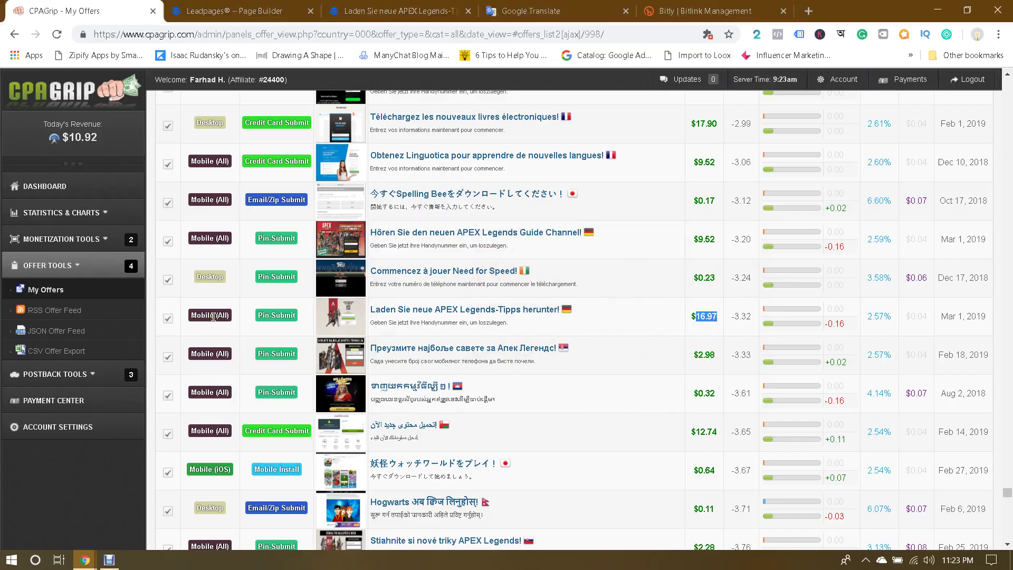
click(81, 560)
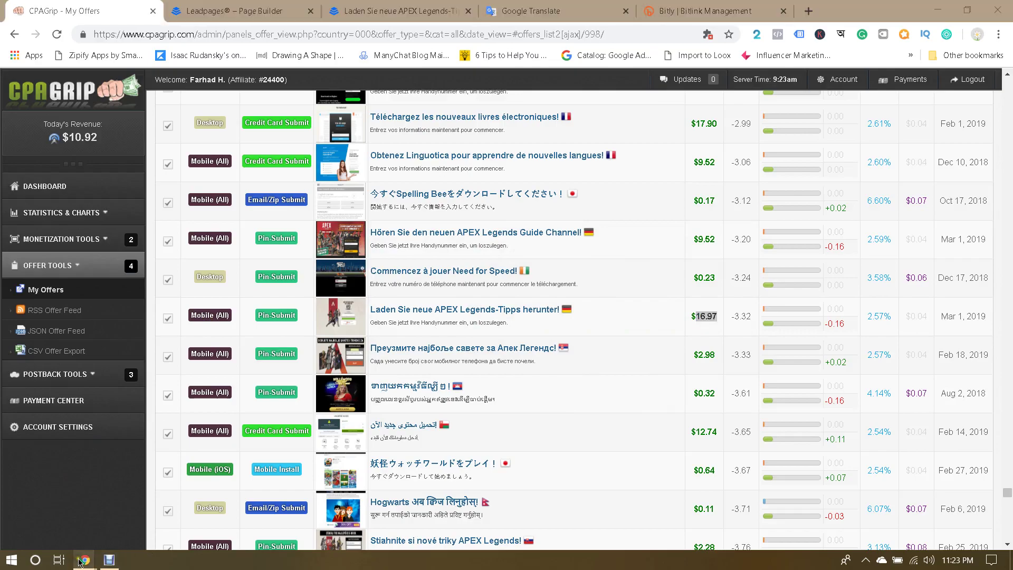
click(198, 493)
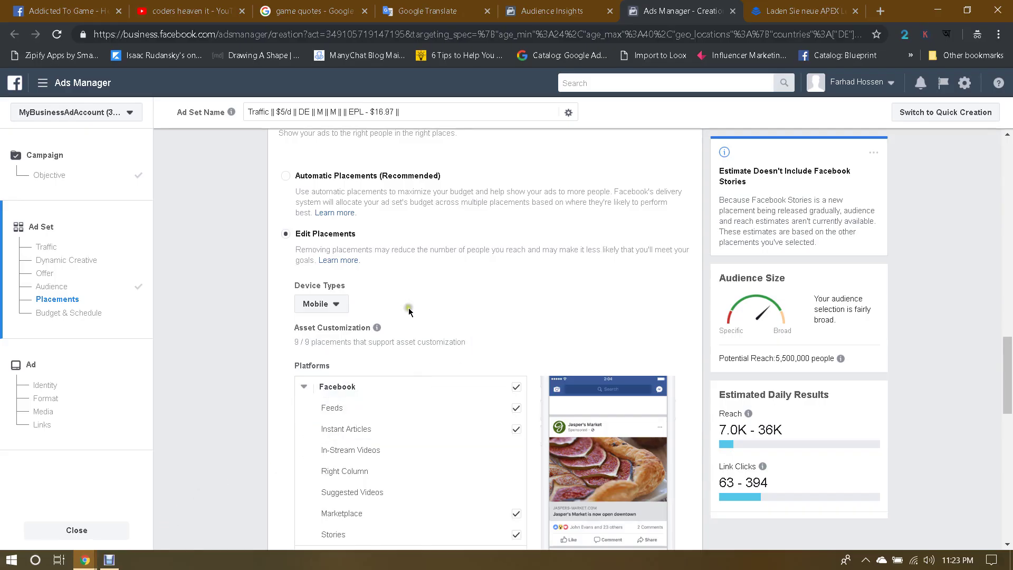
Step: Limit the ad set's Facebook placements to Feeds by deselecting Instant Articles, Marketplace and Stories
scroll(437, 325, down, 2)
click(516, 257)
click(517, 321)
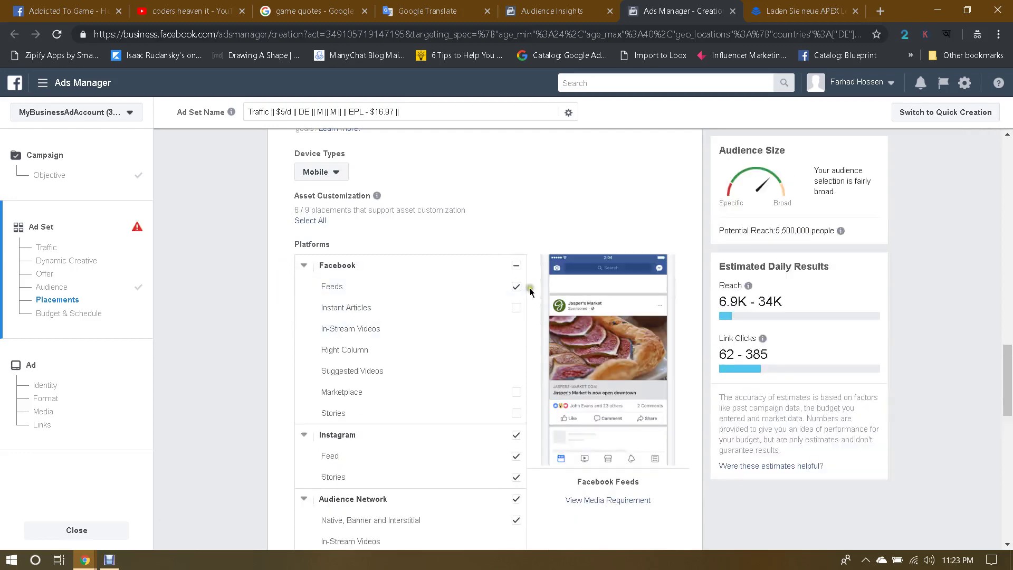
scroll(530, 293, down, 2)
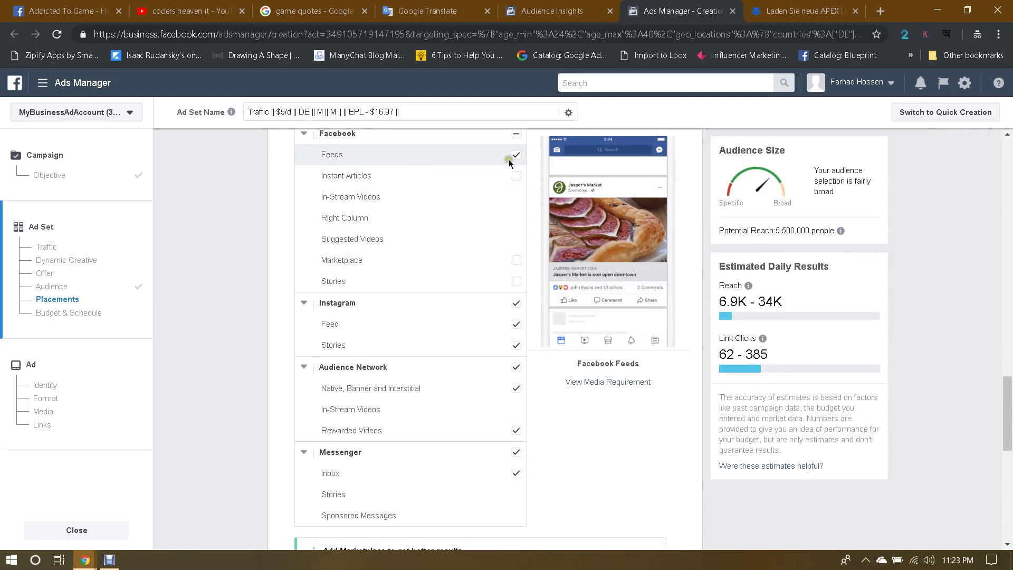
Step: Look over the Facebook home feed layout and the APEX Legends landing page, then return to the ad set's placements in Ads Manager
click(594, 15)
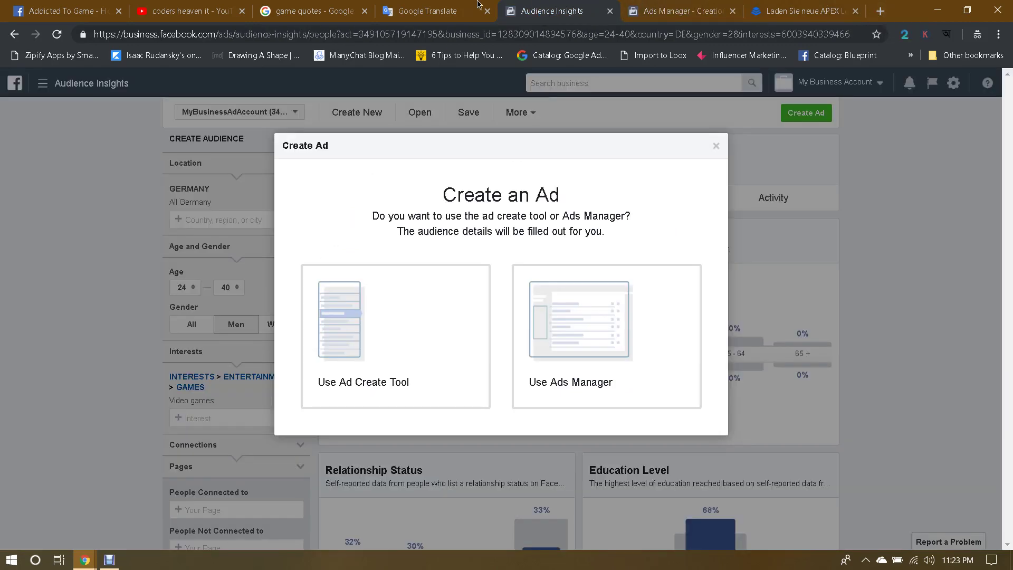
click(108, 12)
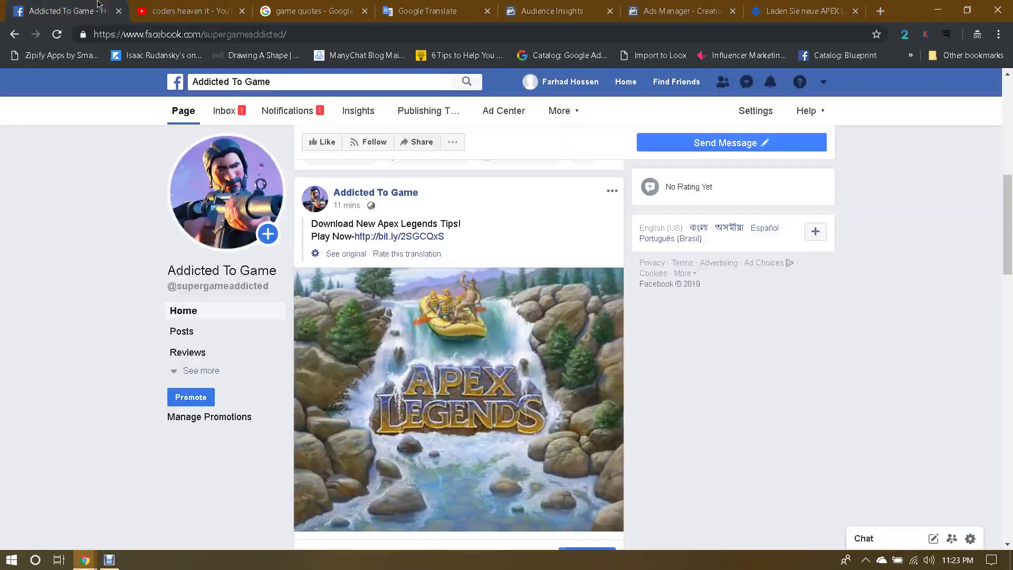
click(175, 84)
scroll(479, 330, down, 5)
scroll(479, 330, up, 5)
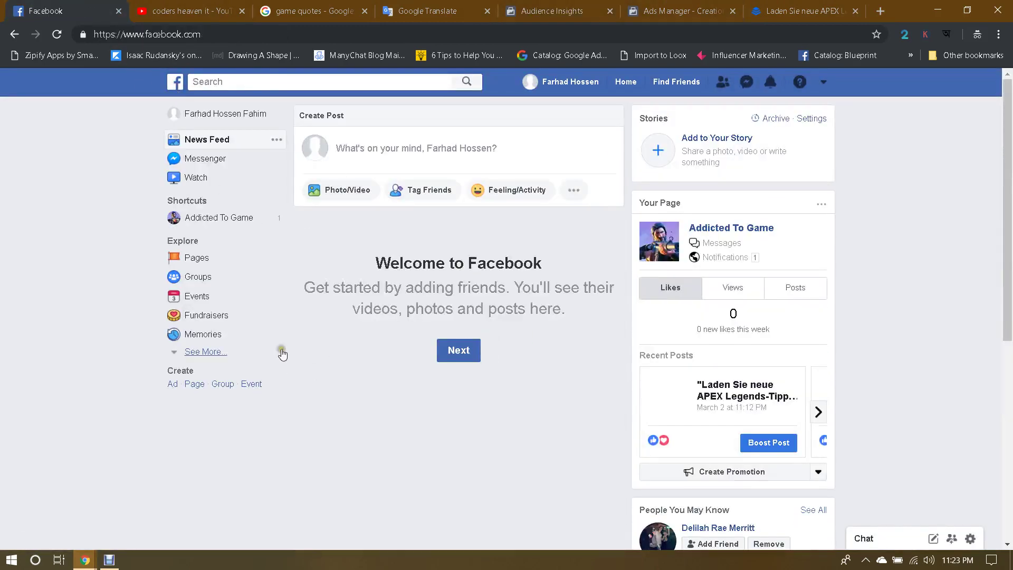
click(796, 7)
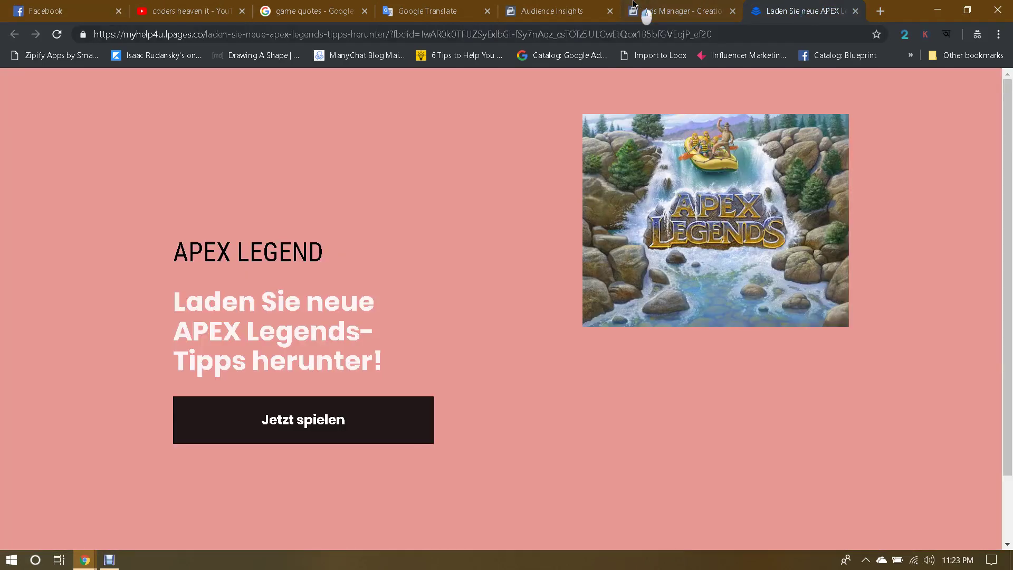
click(645, 11)
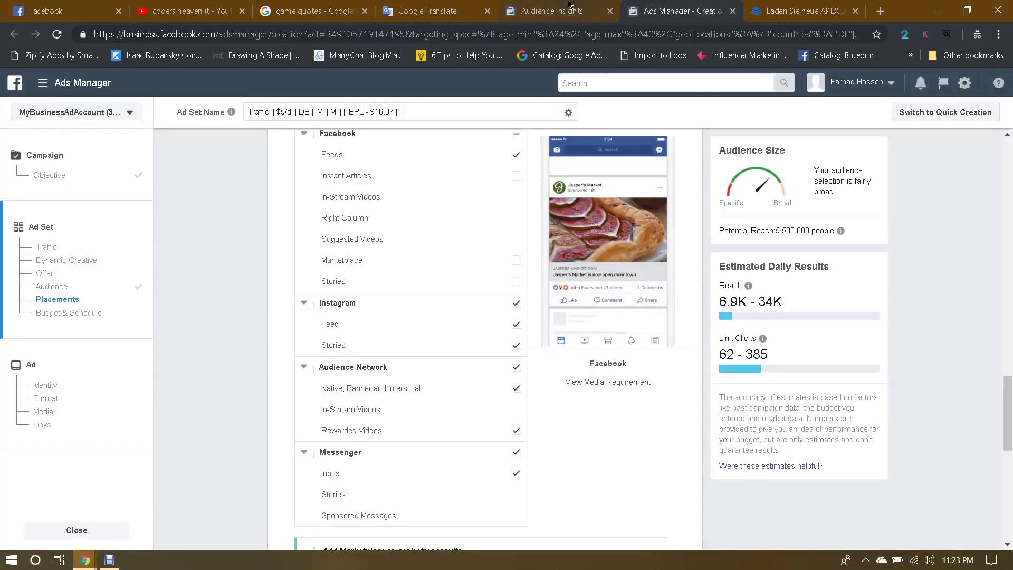
Step: Deselect Instagram Stories, Audience Network and Messenger from the placements and check the estimated daily link clicks
click(516, 345)
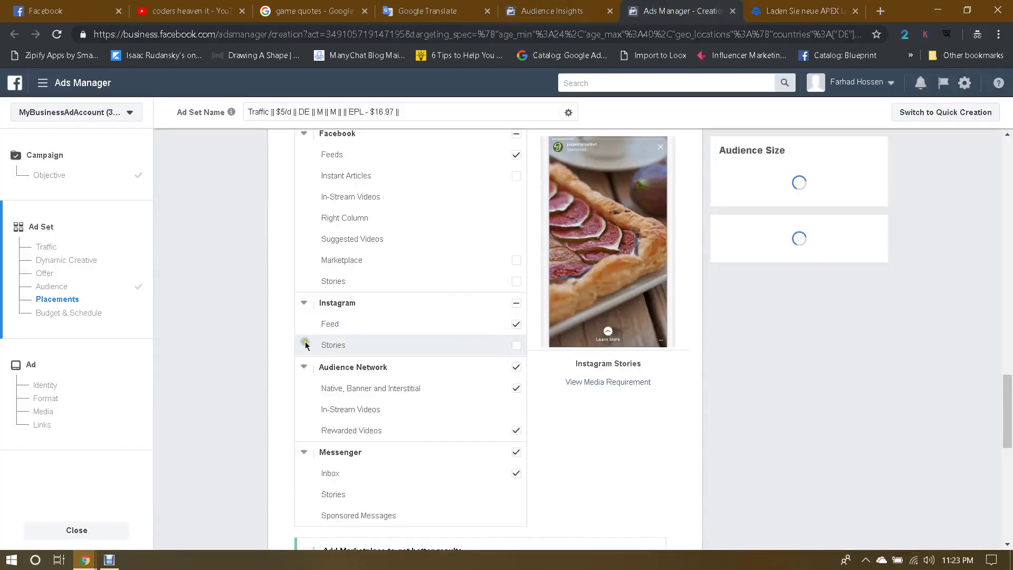
click(516, 366)
click(516, 451)
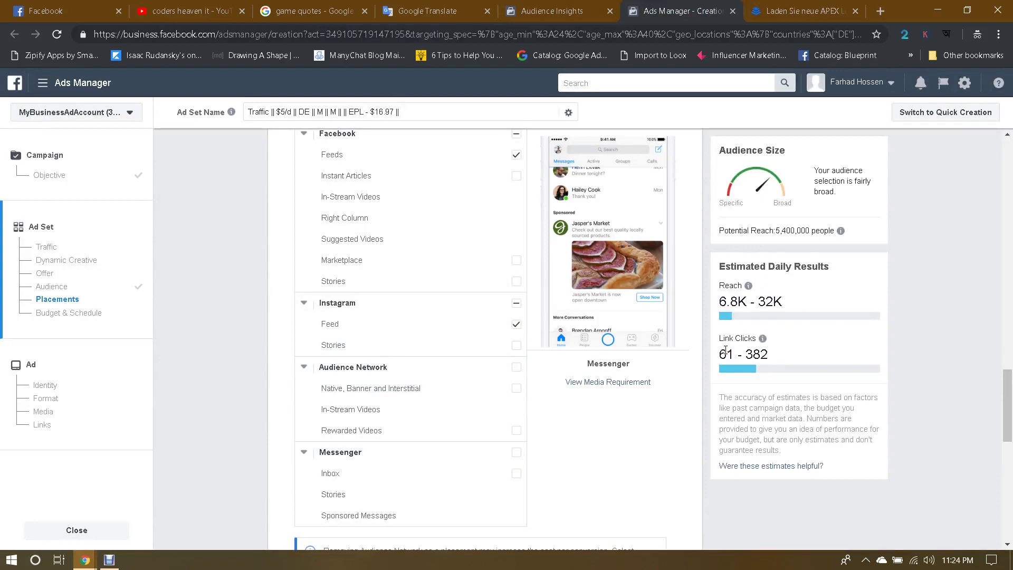
drag(727, 301, 747, 303)
drag(718, 354, 800, 349)
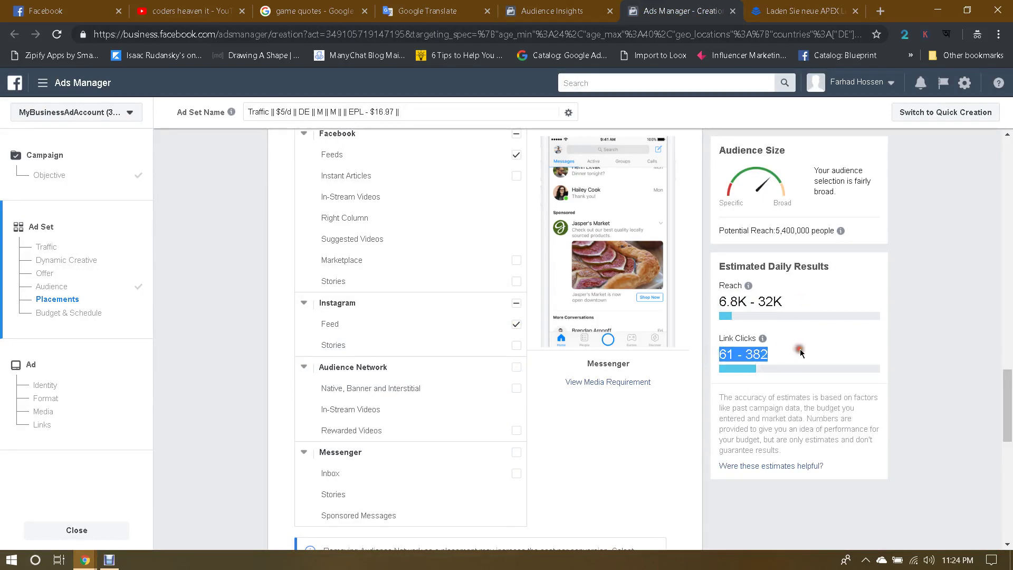
Step: Set the ad set's daily budget to $5
scroll(701, 413, down, 12)
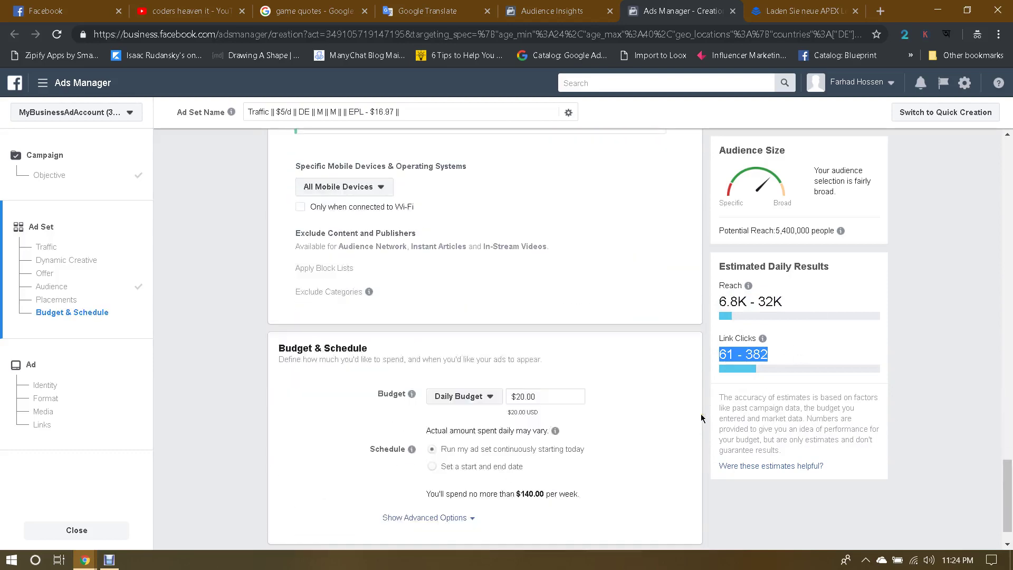
double_click(562, 354)
text(5)
click(637, 331)
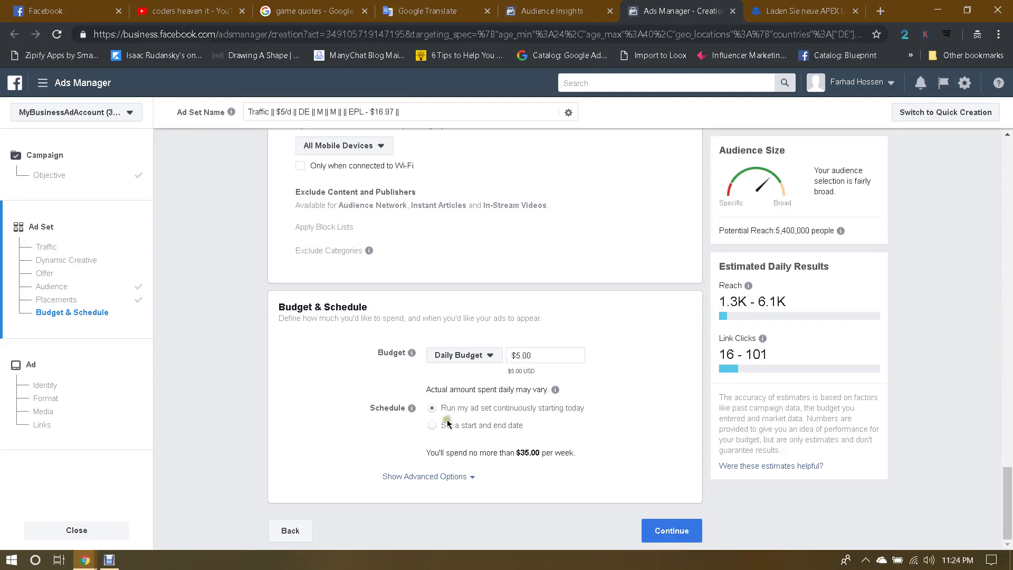
Step: Schedule the ad set with a start and end date, ending on Apr 4, 2019
click(431, 426)
scroll(483, 430, down, 1)
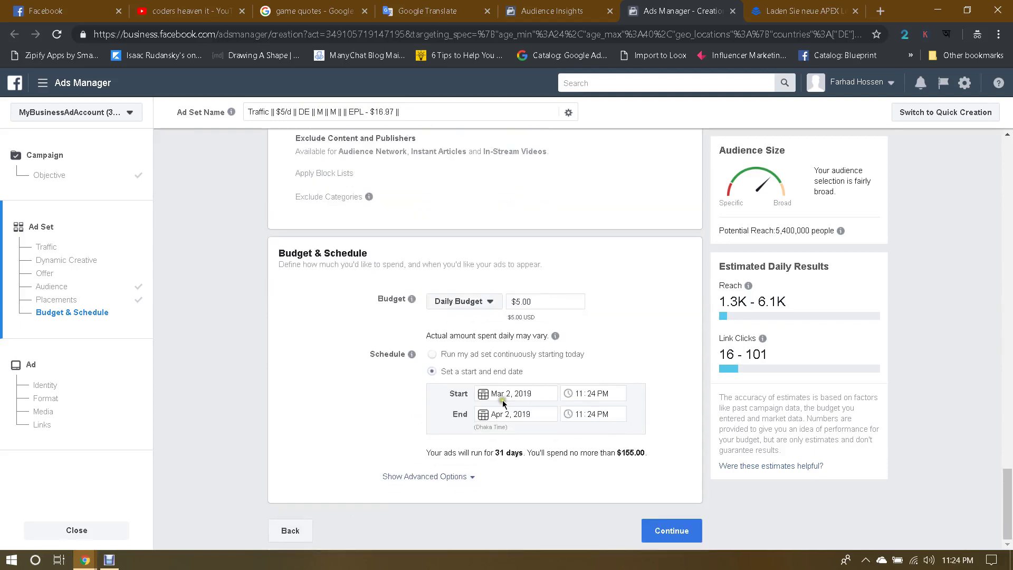
click(541, 413)
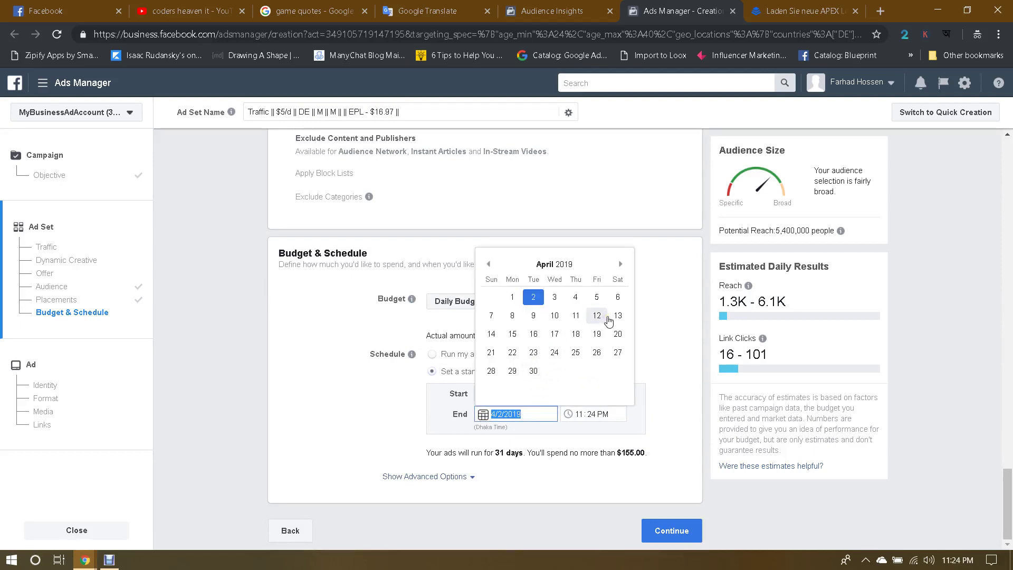
click(557, 297)
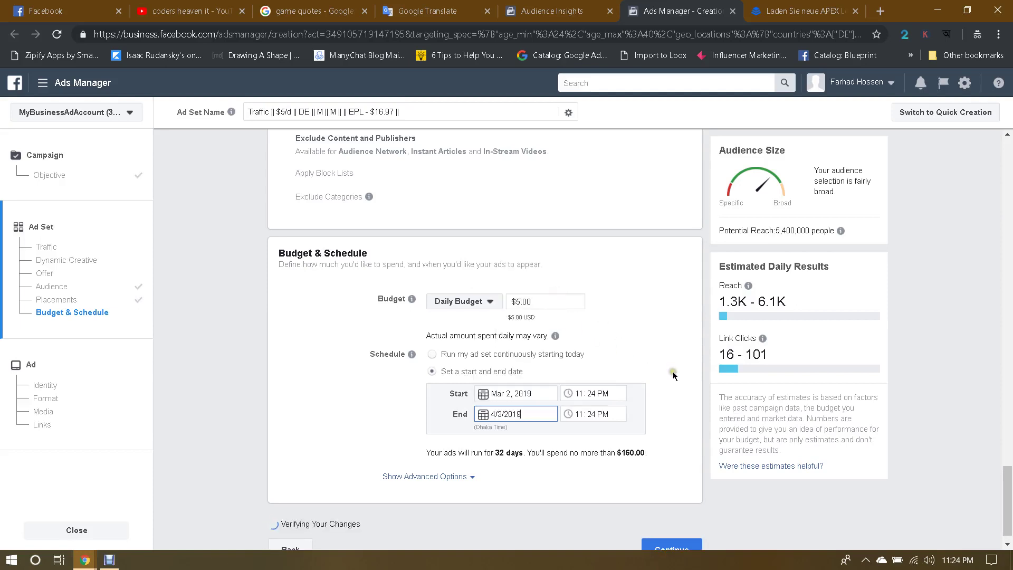
click(565, 416)
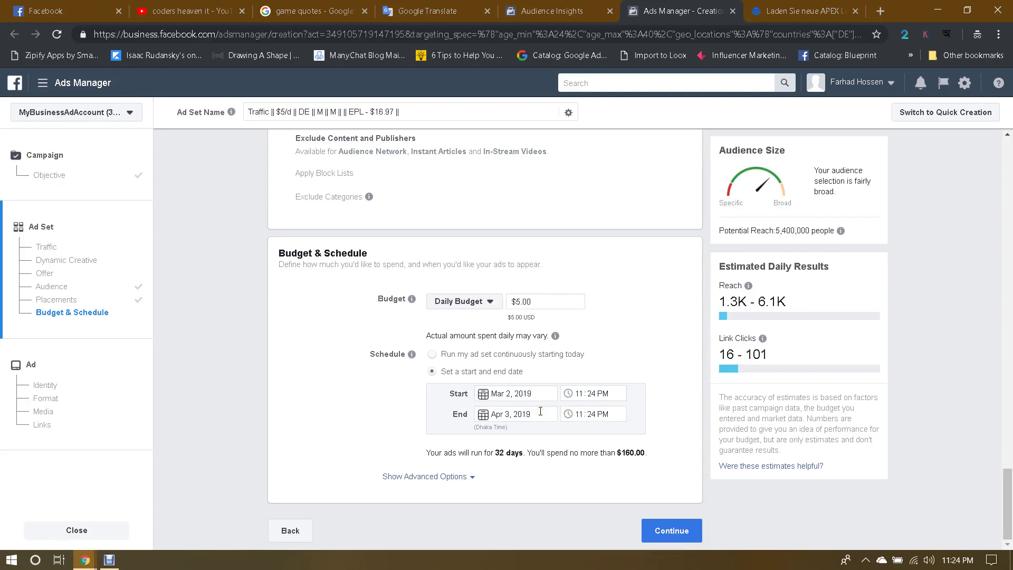
click(540, 411)
click(575, 289)
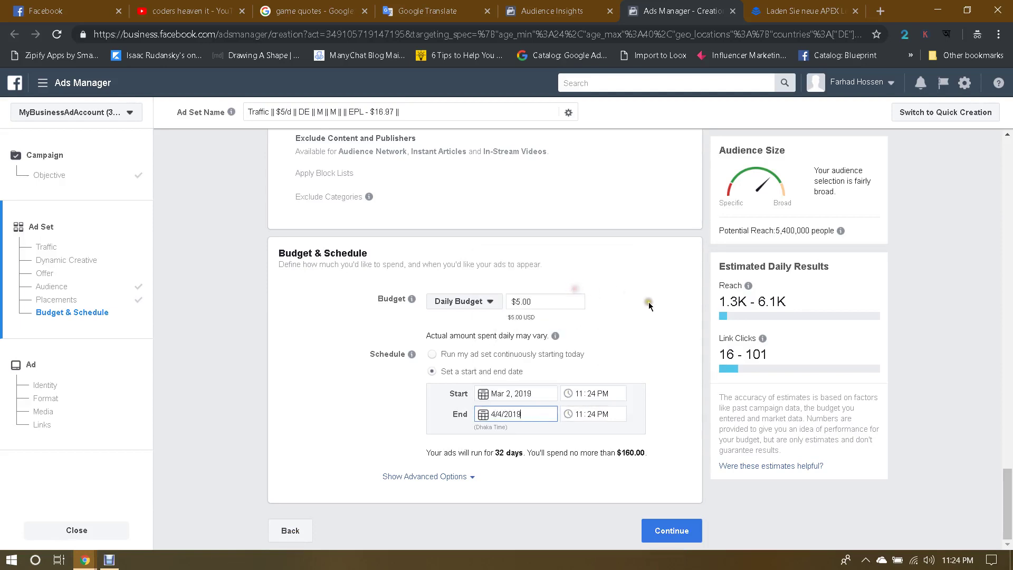
click(646, 301)
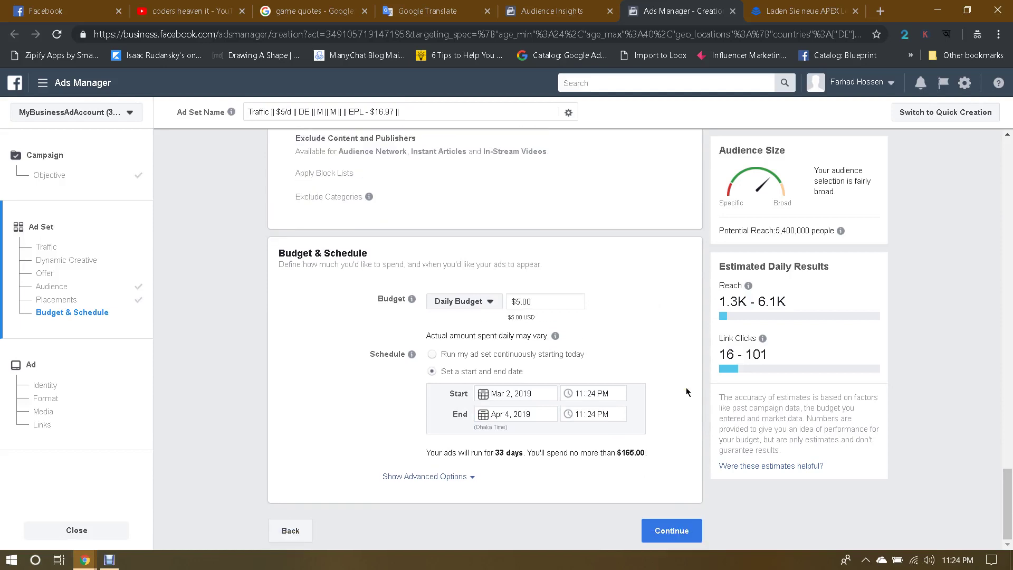
Step: Set the ad set's daily budget to $10
double_click(553, 300)
text(10)
click(661, 279)
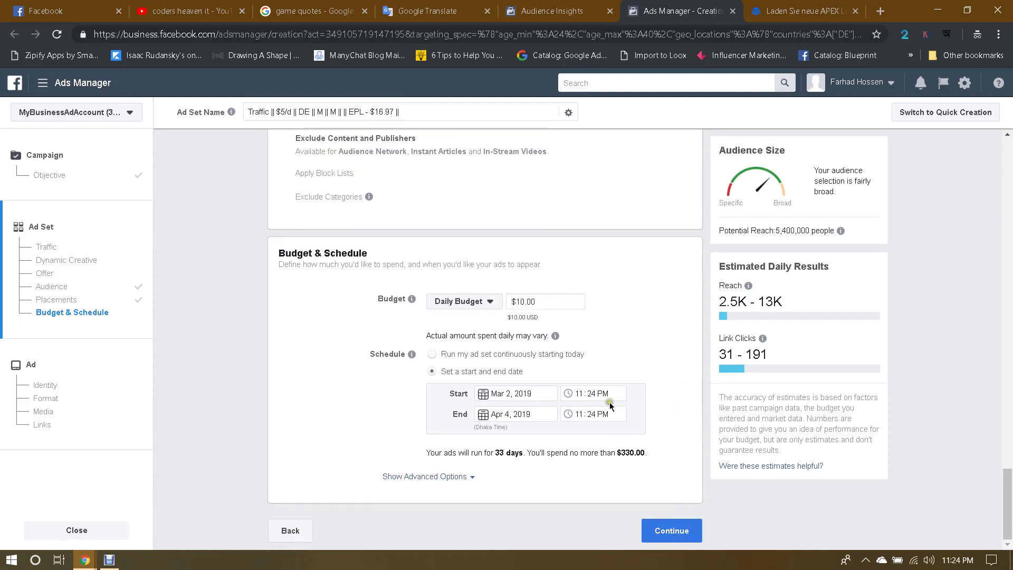
Step: Show the advanced budget options and optimize ad delivery for Landing Page Views
click(430, 476)
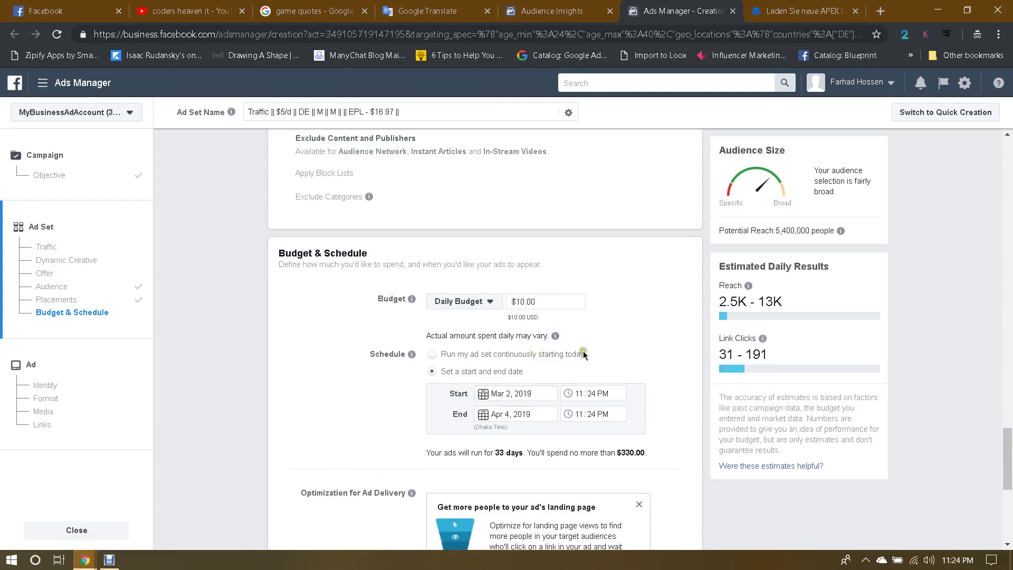
scroll(580, 349, down, 1)
scroll(393, 334, down, 4)
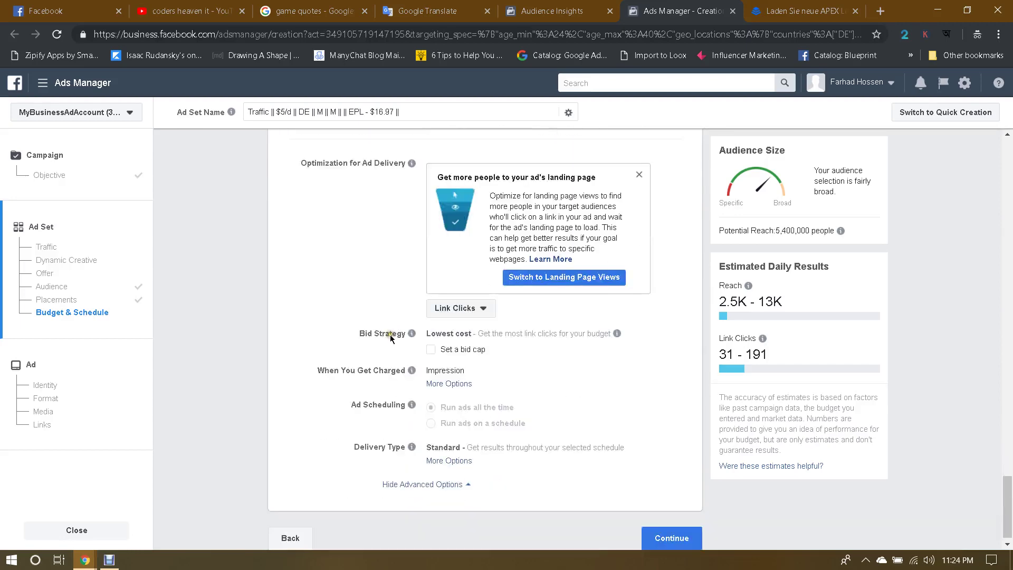
scroll(391, 335, up, 1)
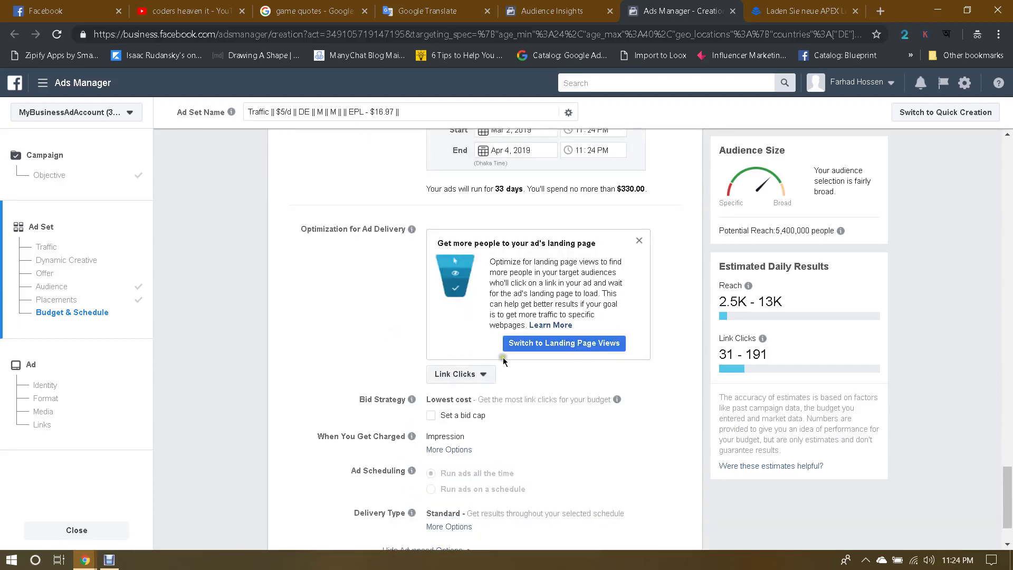
click(452, 376)
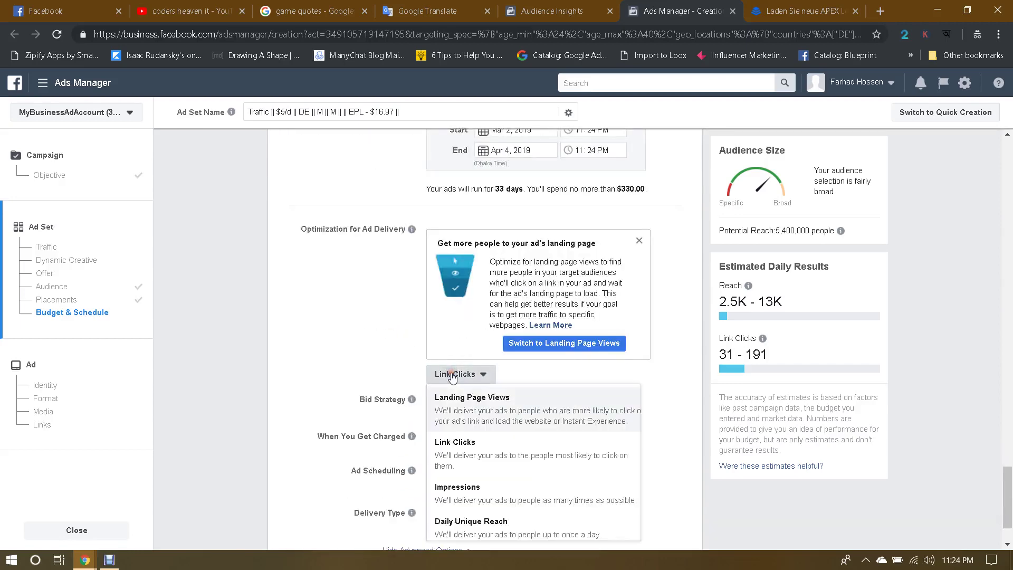
click(472, 400)
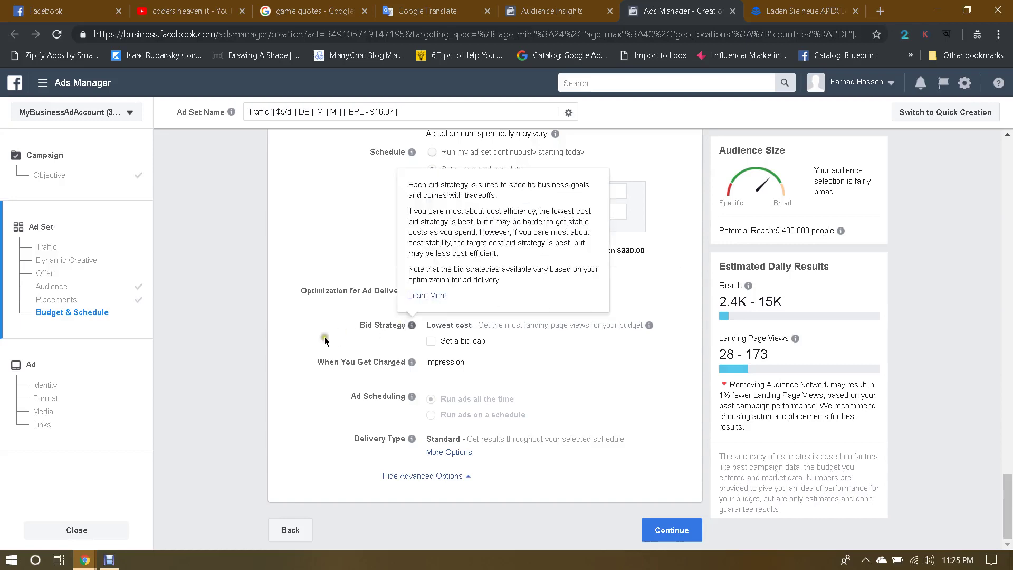
Step: Set the ad set's end date to Mar 4, 2019
scroll(311, 343, up, 1)
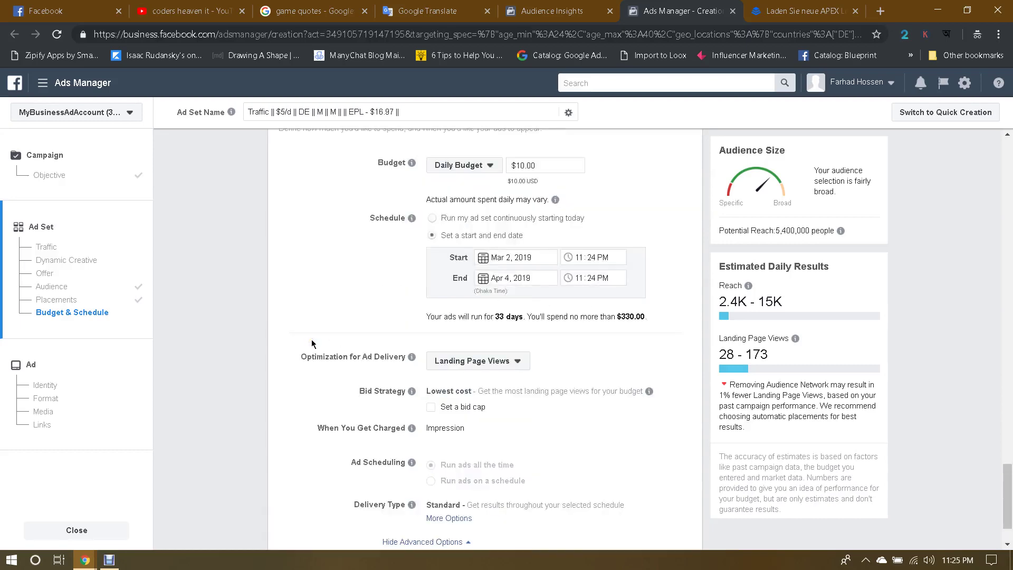
click(535, 275)
click(487, 303)
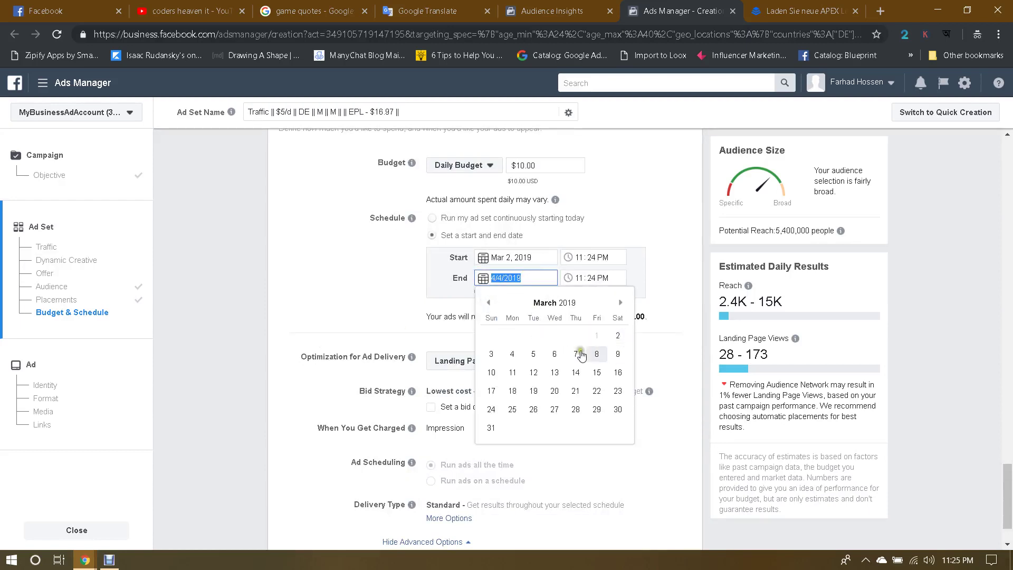
click(512, 357)
click(364, 299)
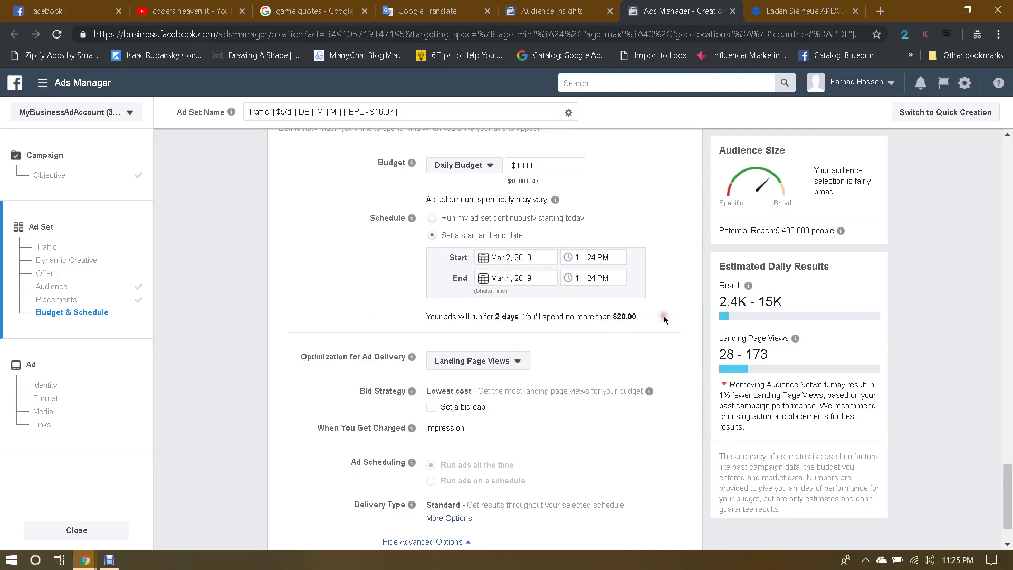
Step: Review the ad set's placements, schedule and delivery settings, then continue to the ad setup
scroll(647, 346, down, 2)
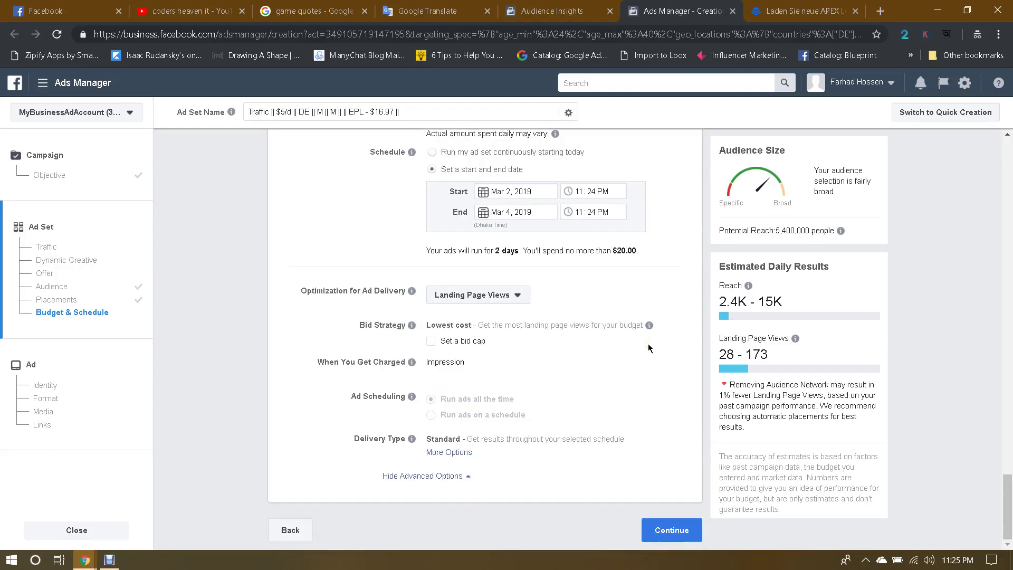
scroll(644, 414, up, 8)
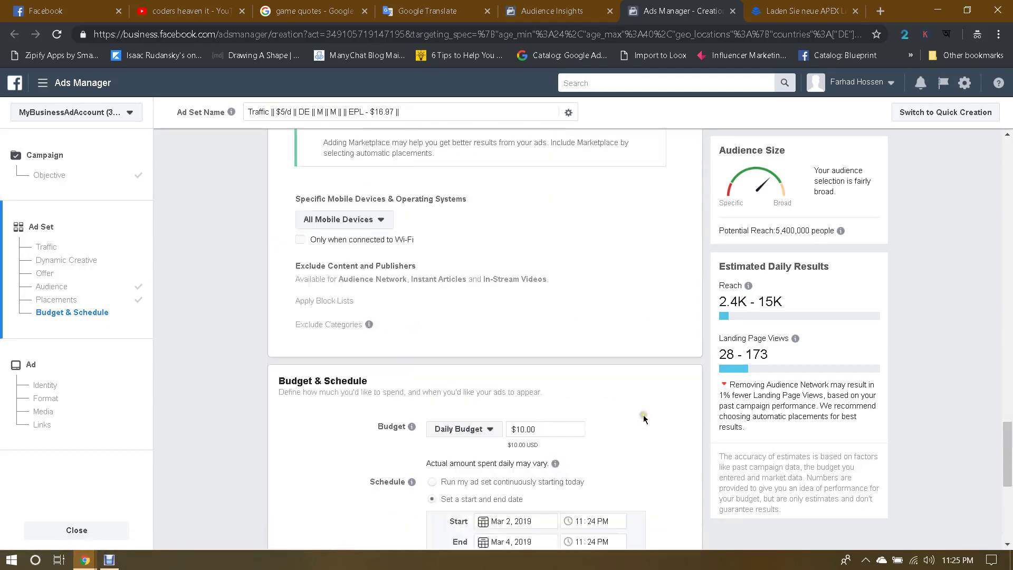
scroll(643, 419, up, 20)
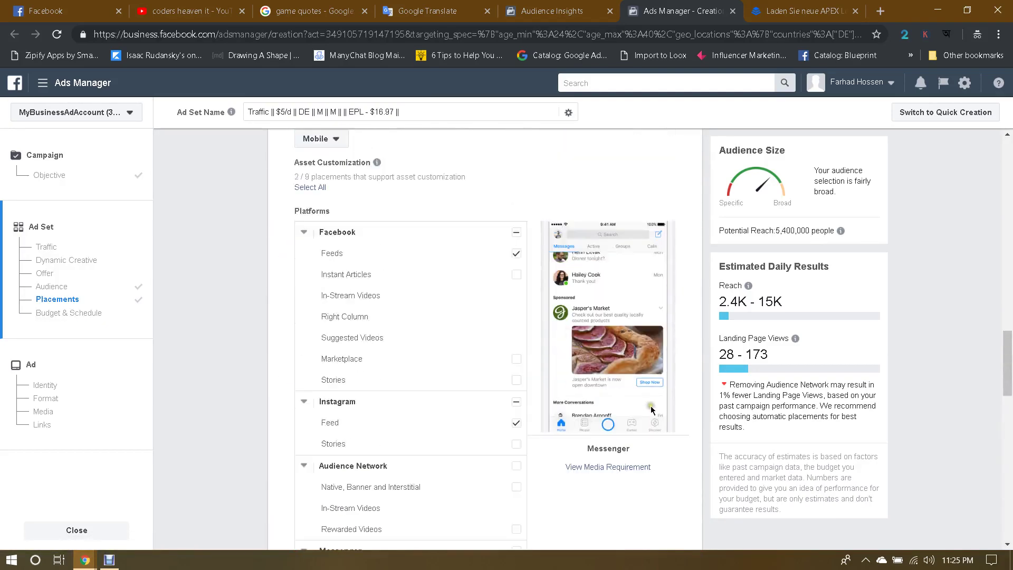
scroll(652, 410, up, 3)
drag(1007, 124, 1001, 519)
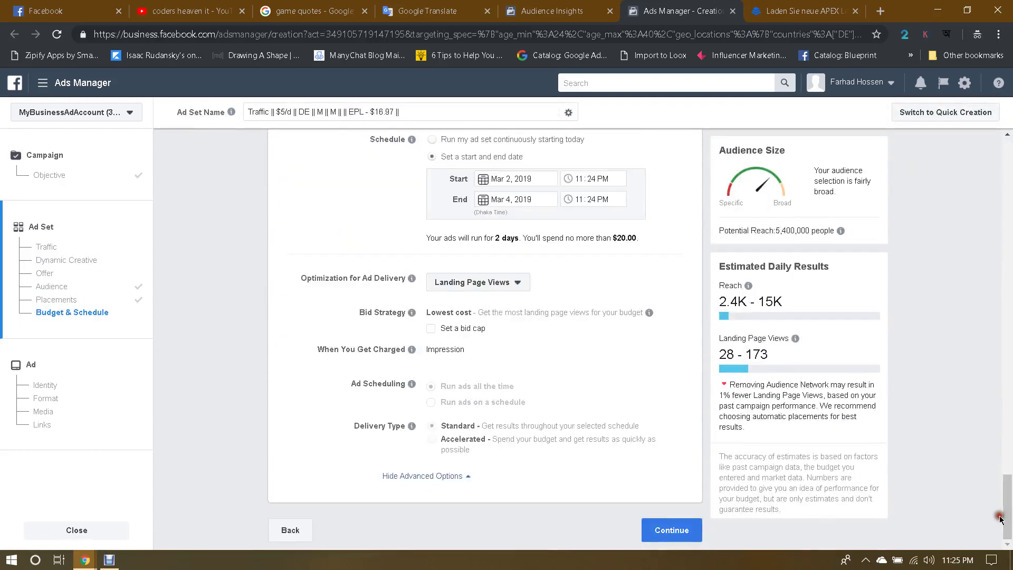
click(670, 531)
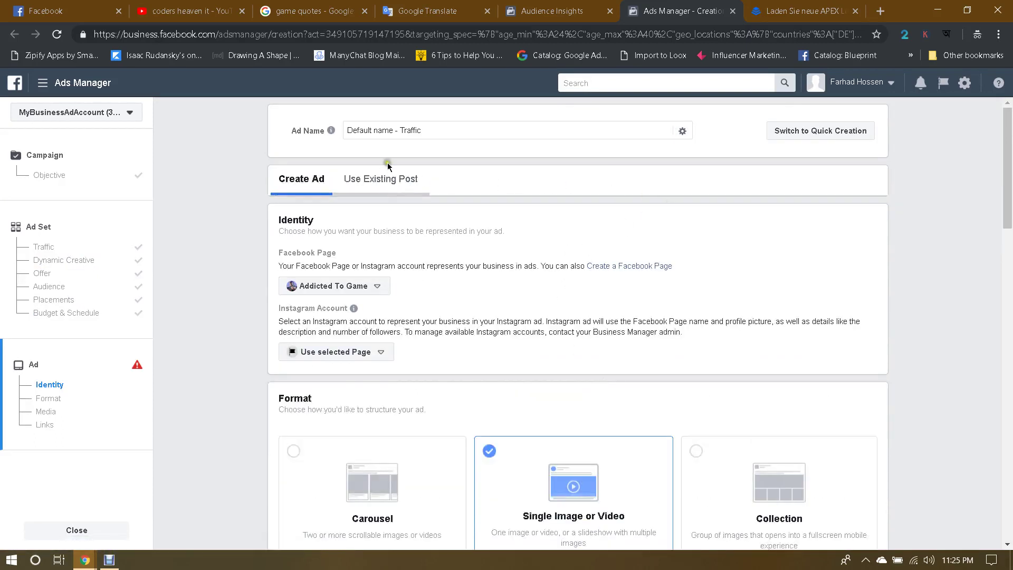
Step: Name the ad "Traffic || $5/d || DE || M || M || || EPL - $16.97 ||" and switch it to Use Existing Post
triple_click(450, 133)
text(Traffic || $5/d || DE || M || M || || EPL - $16.97 ||)
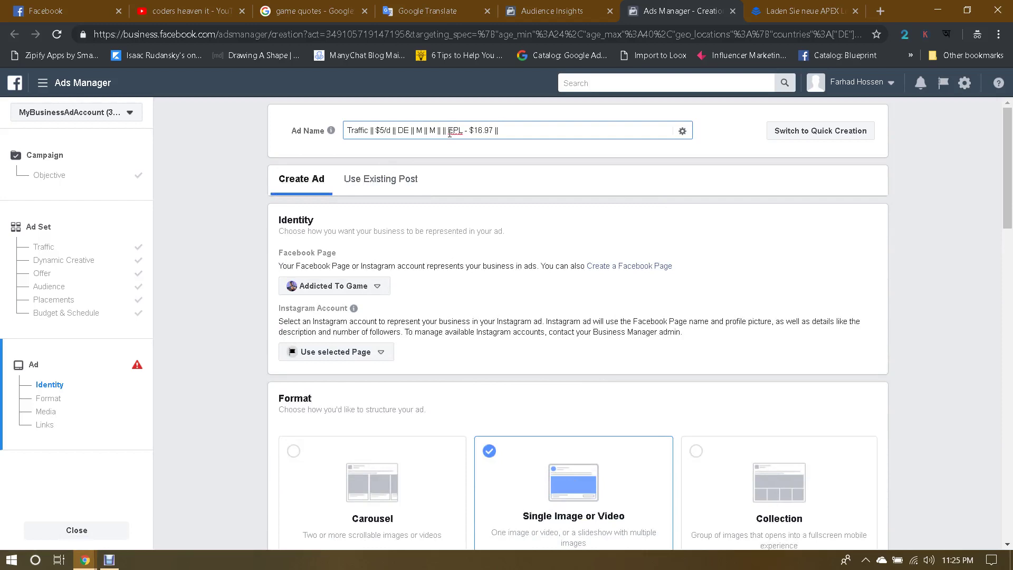
click(380, 195)
scroll(237, 249, down, 1)
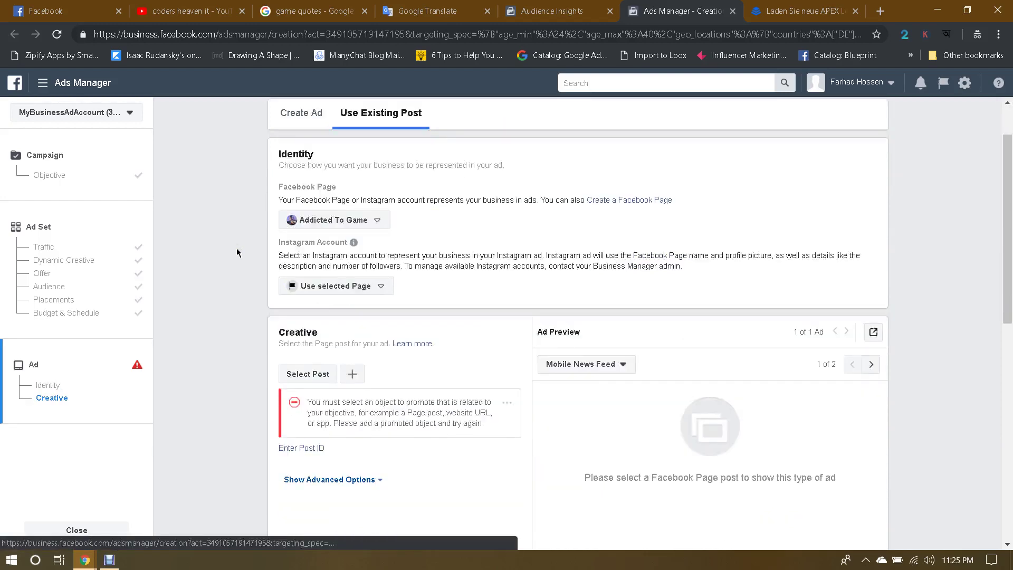
scroll(237, 253, up, 1)
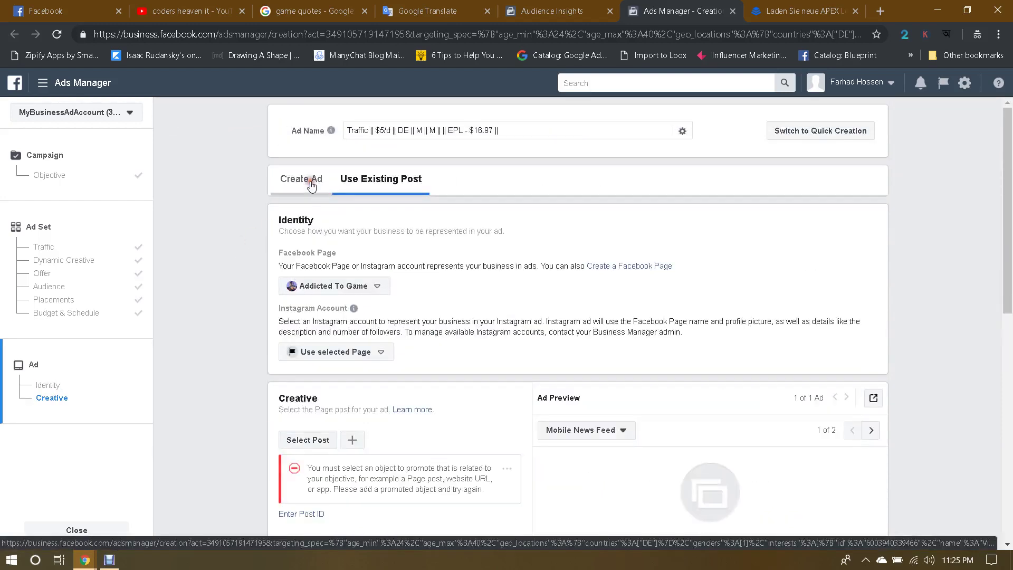
Step: Use the existing Facebook Page post "Laden Sie neue APEX Legends-Tipps herunter!" as the ad creative and check its preview
click(312, 186)
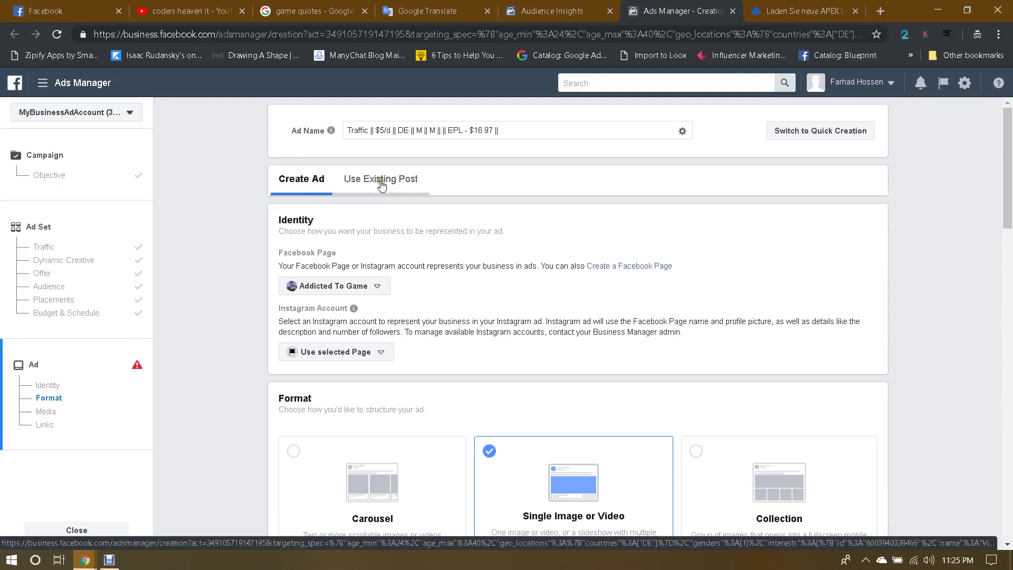
click(382, 185)
scroll(219, 255, down, 3)
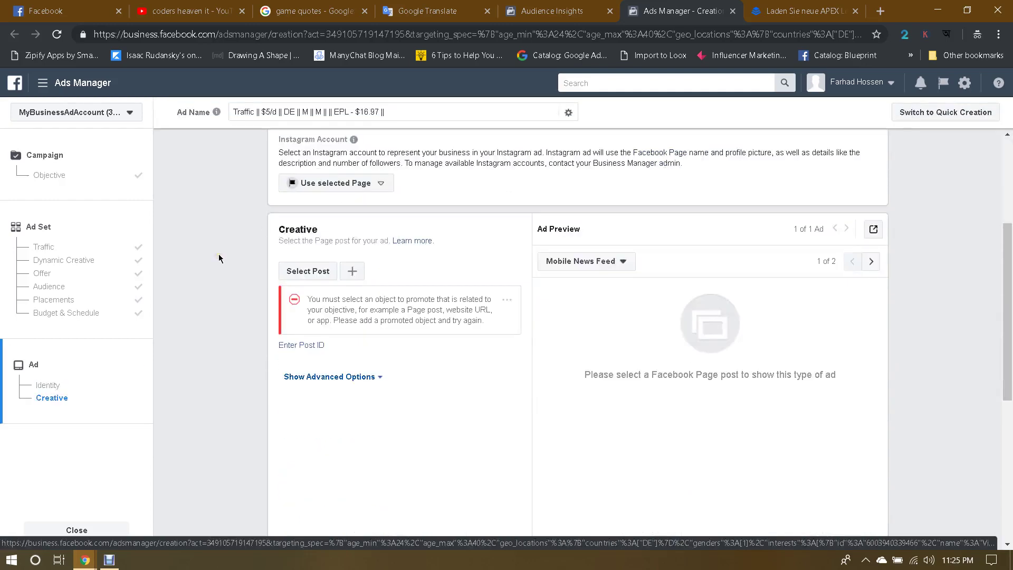
click(311, 270)
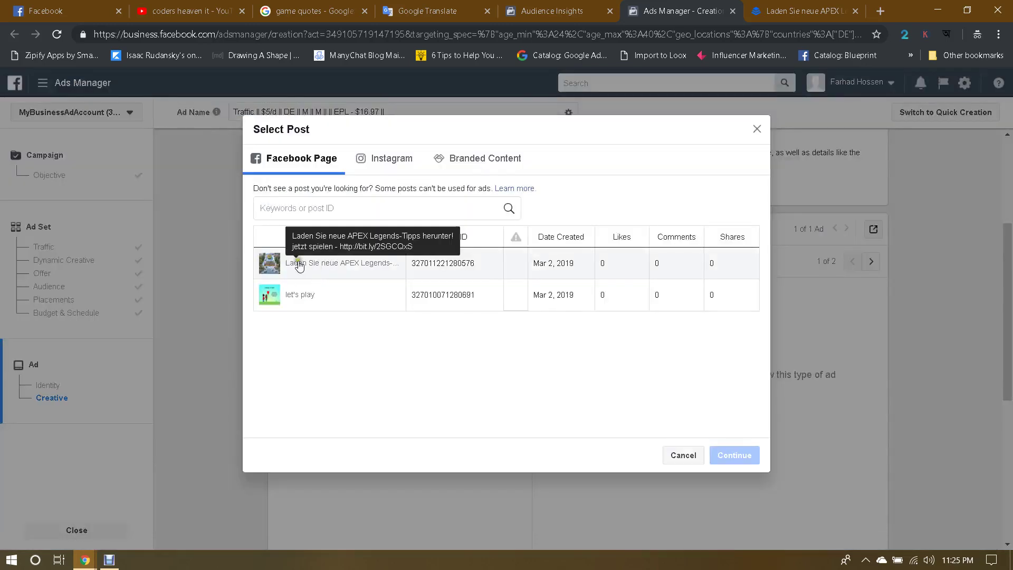
click(299, 266)
click(732, 454)
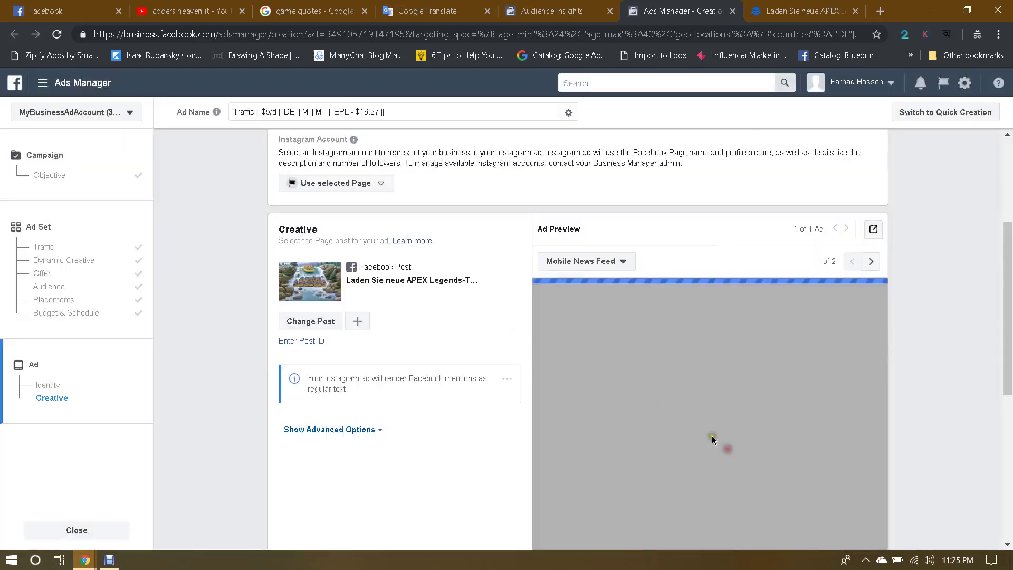
scroll(728, 352, down, 3)
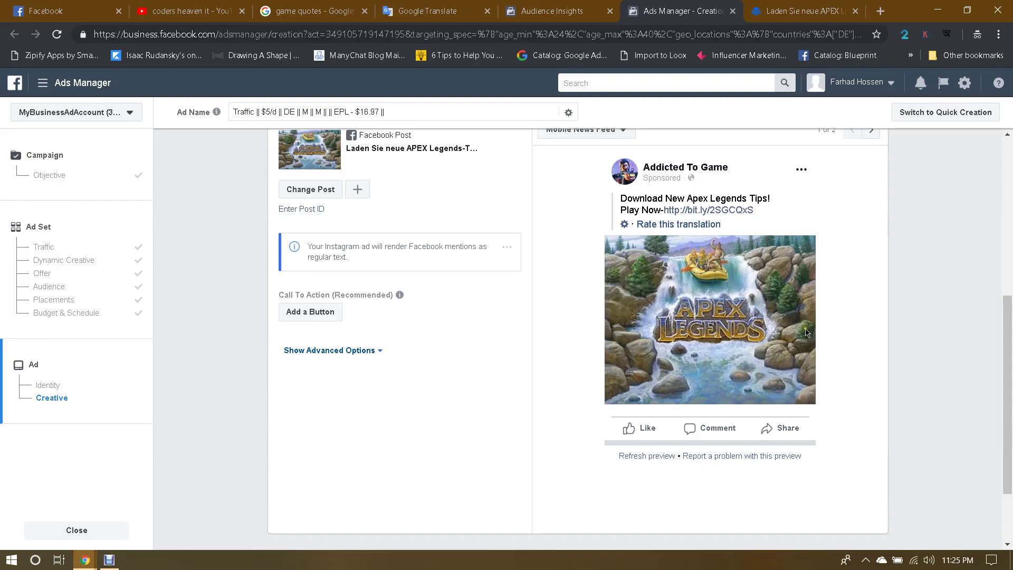
scroll(452, 363, up, 1)
scroll(452, 356, down, 3)
scroll(452, 356, up, 2)
Step: Start adding a call-to-action button to the post and set its type to Subscribe
click(311, 349)
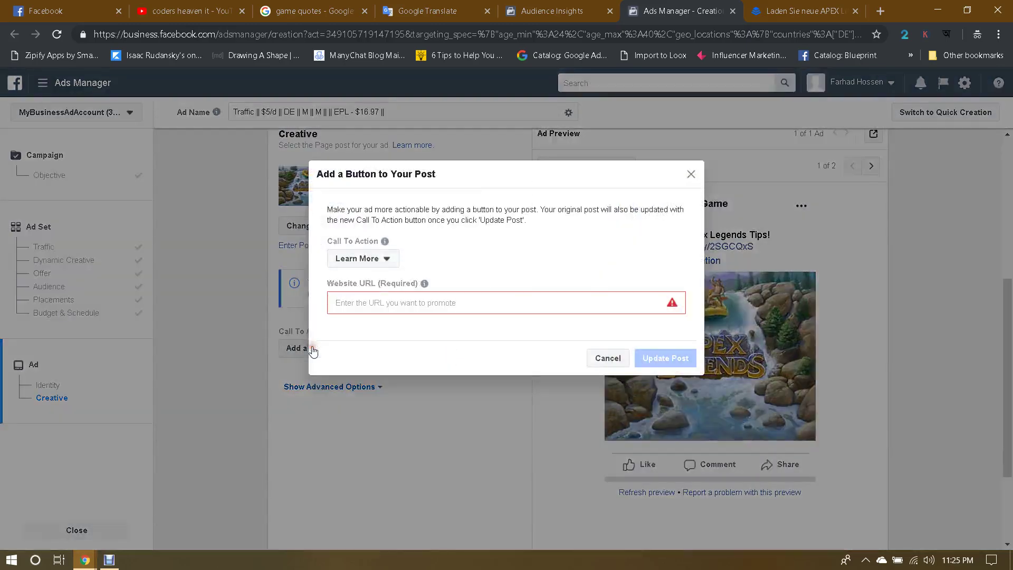
click(360, 258)
scroll(645, 290, down, 1)
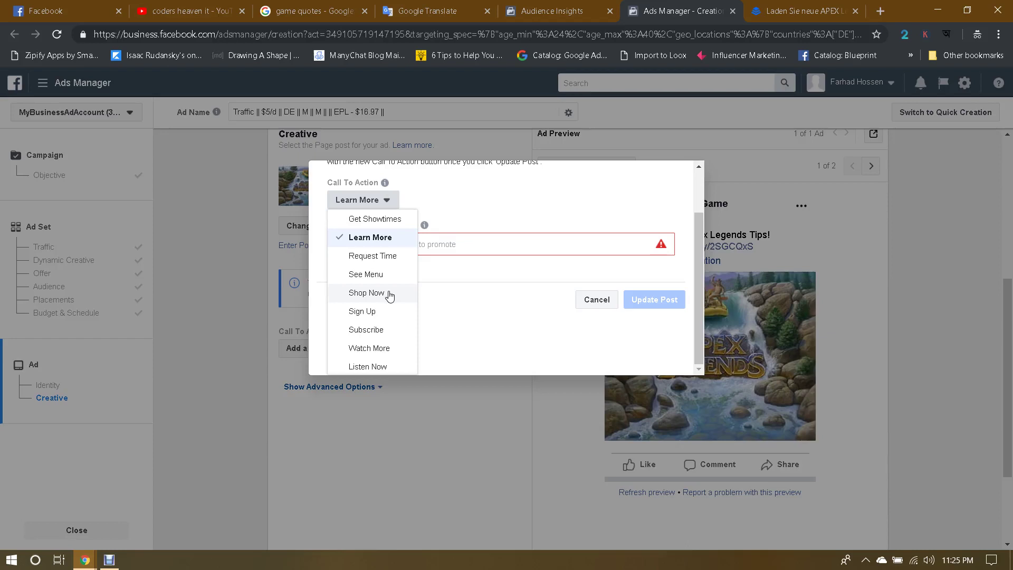
scroll(389, 295, down, 1)
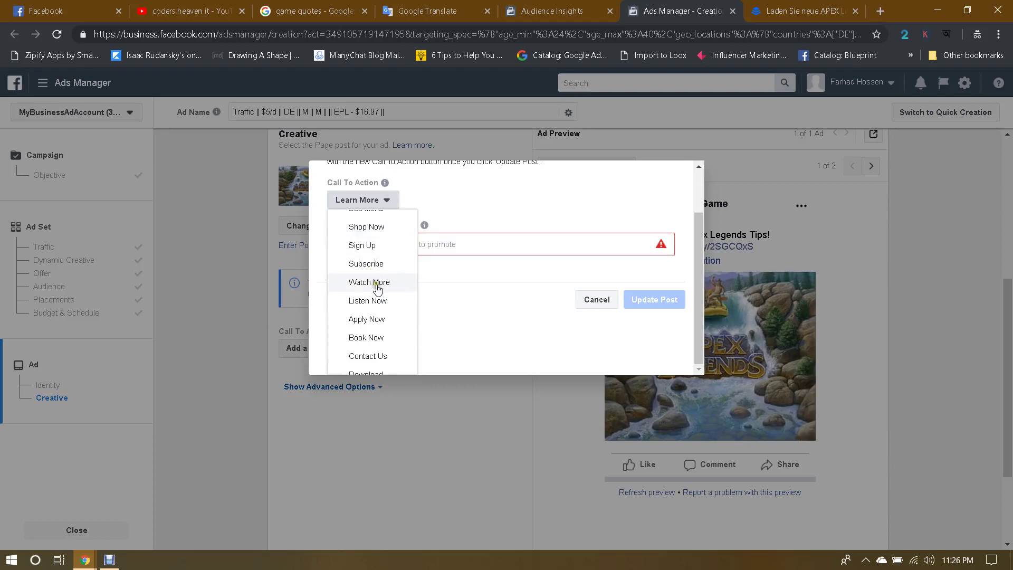
scroll(390, 334, down, 1)
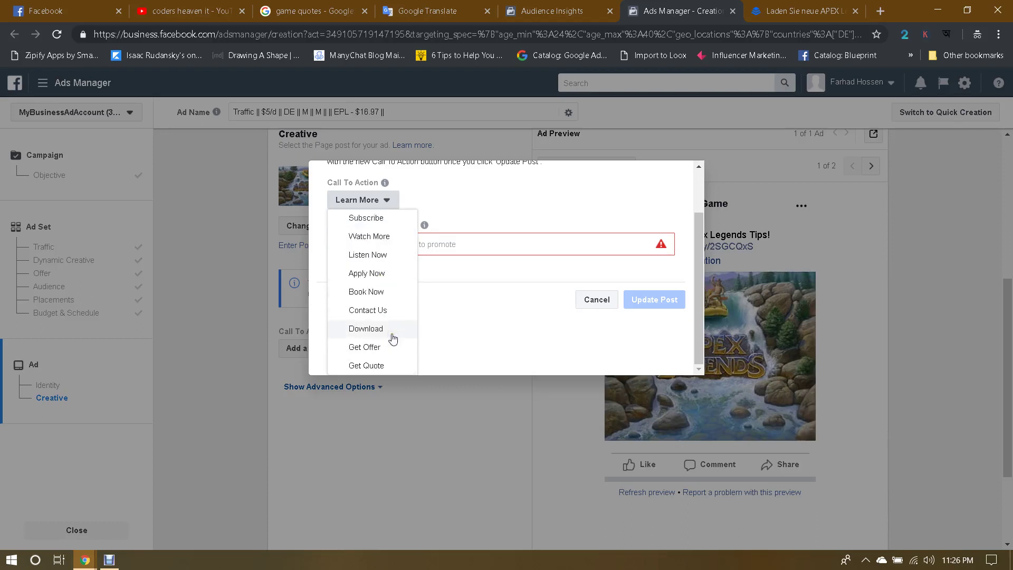
scroll(394, 338, up, 1)
scroll(391, 338, up, 1)
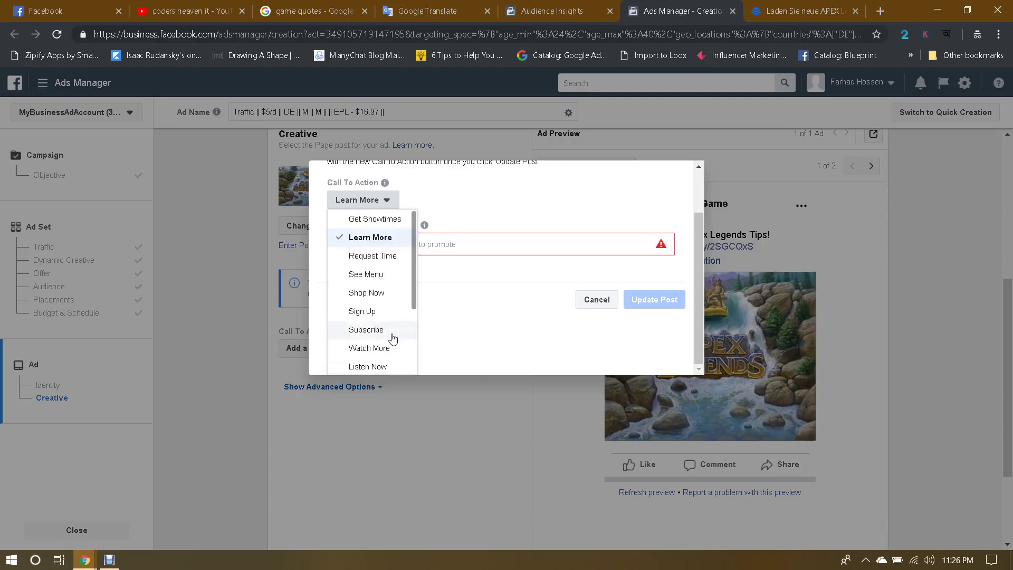
click(376, 330)
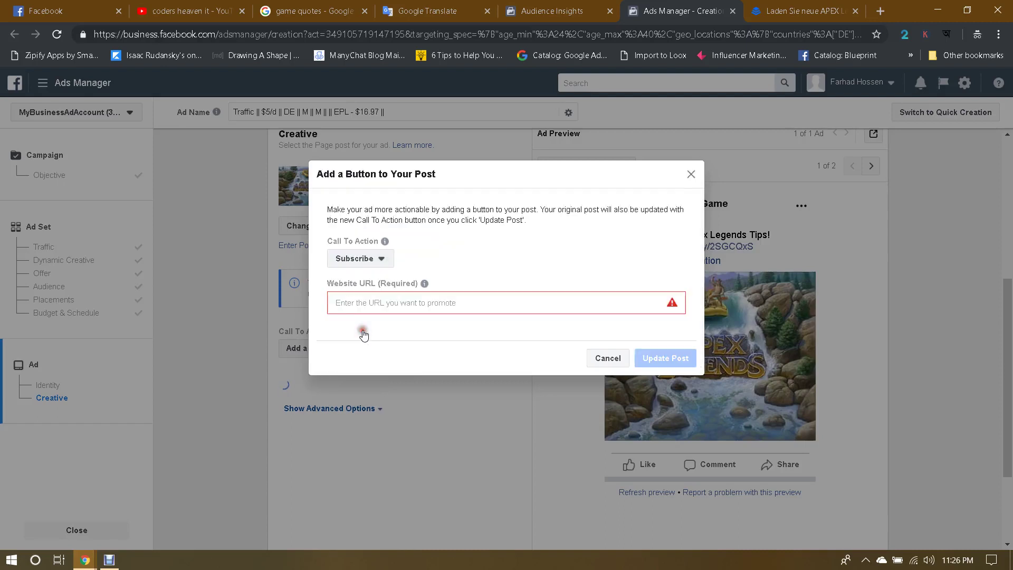
click(362, 260)
scroll(373, 310, down, 2)
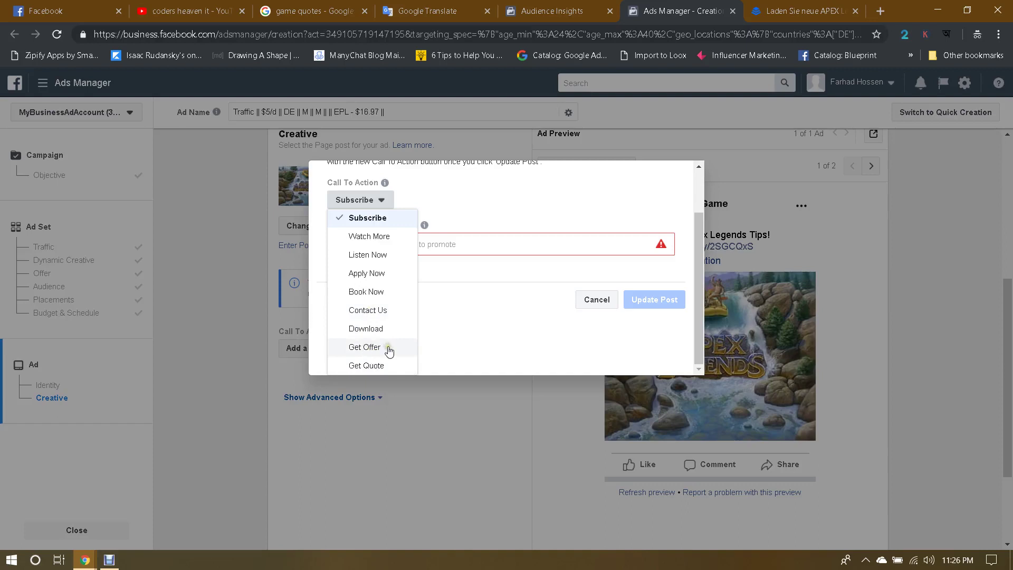
scroll(389, 351, up, 3)
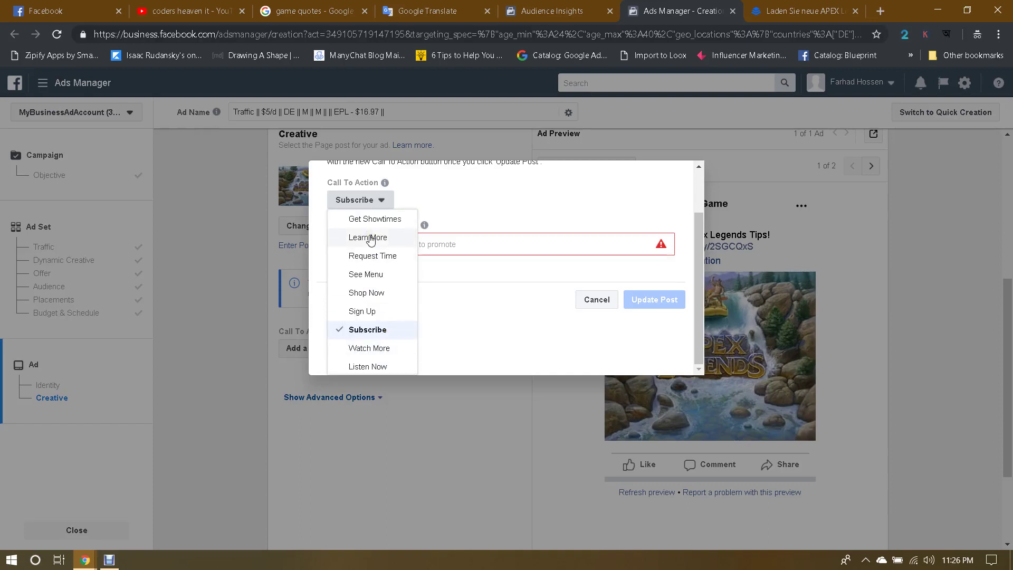
click(479, 327)
click(385, 303)
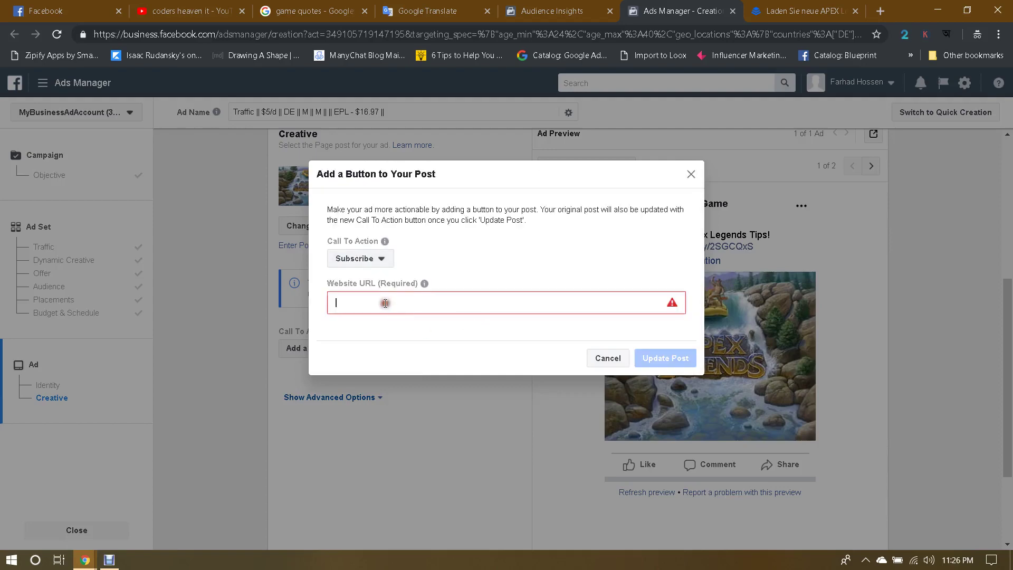
mouse_move(85, 559)
click(62, 509)
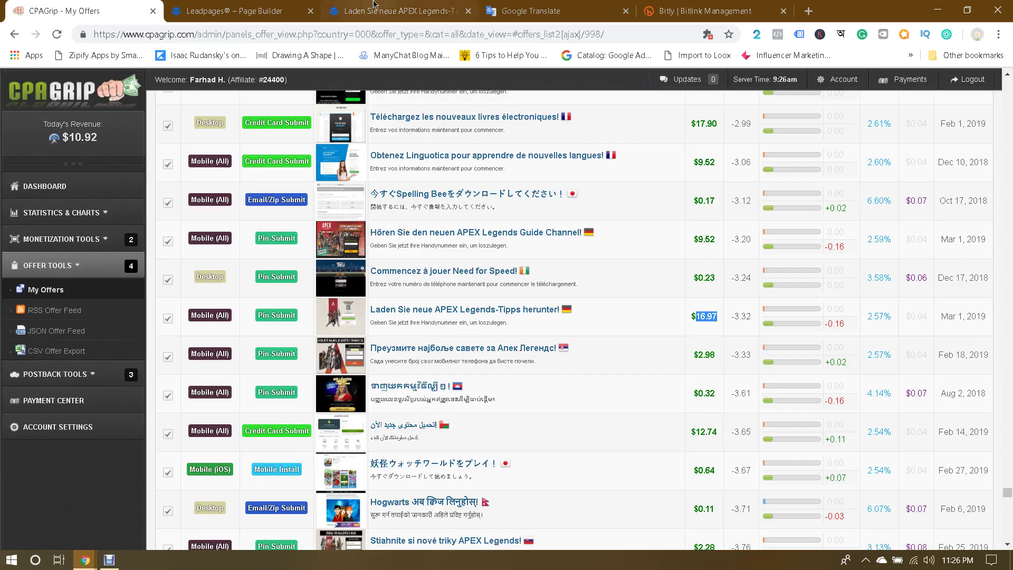
click(373, 6)
click(420, 33)
key(ctrl+c)
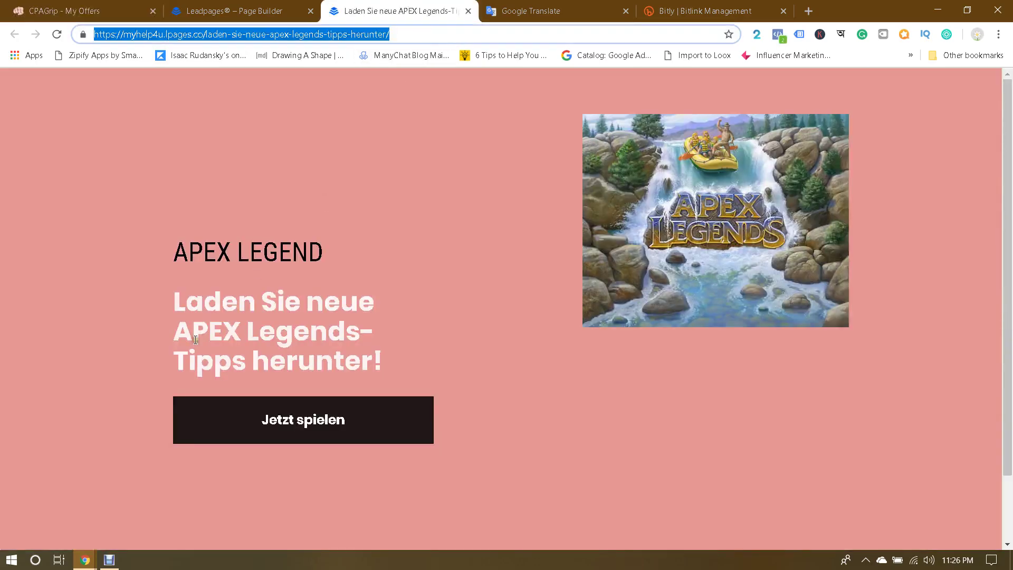
mouse_move(85, 559)
click(228, 521)
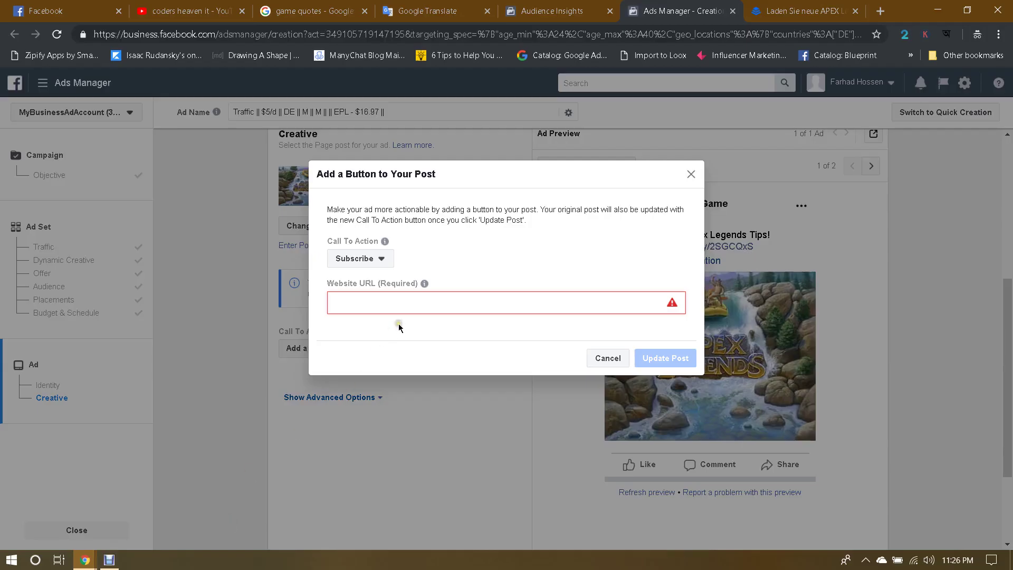
key(ctrl+v)
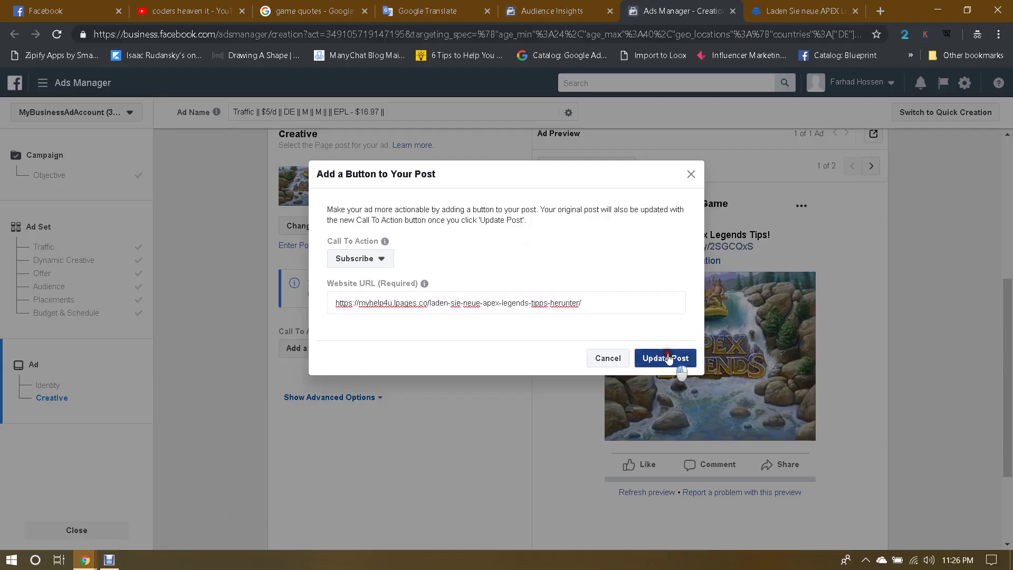
click(666, 358)
mouse_move(85, 558)
click(75, 500)
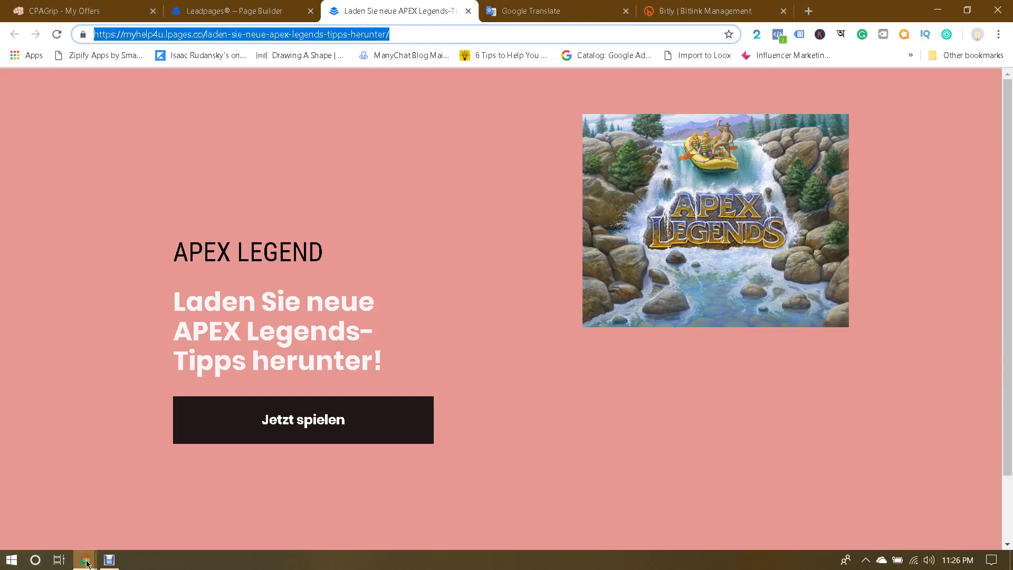
mouse_move(86, 560)
click(211, 499)
Step: Show the creative's advanced options and turn Facebook Pixel tracking off and back on
scroll(565, 287, up, 2)
scroll(565, 287, down, 5)
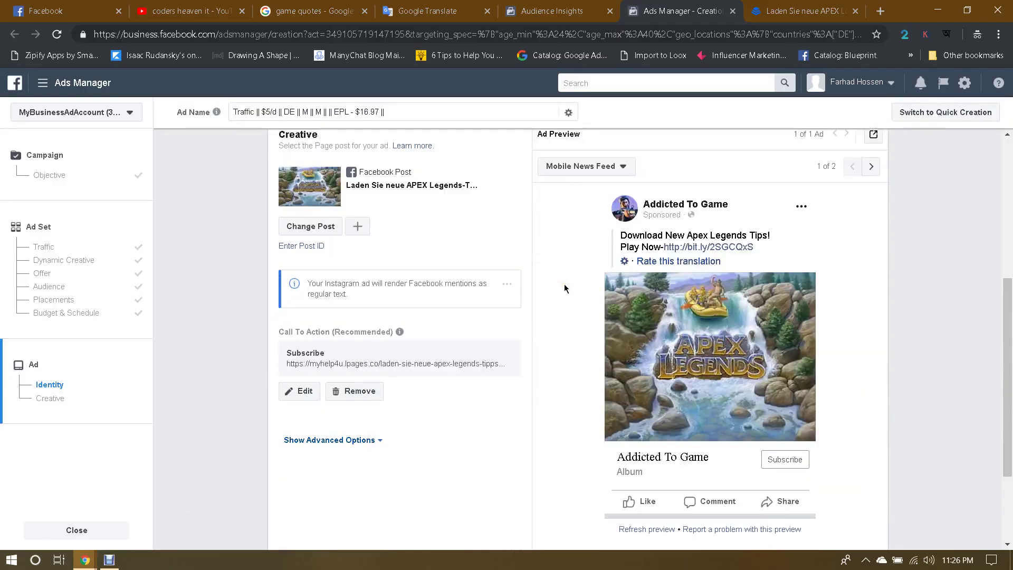
click(337, 440)
scroll(463, 398, down, 6)
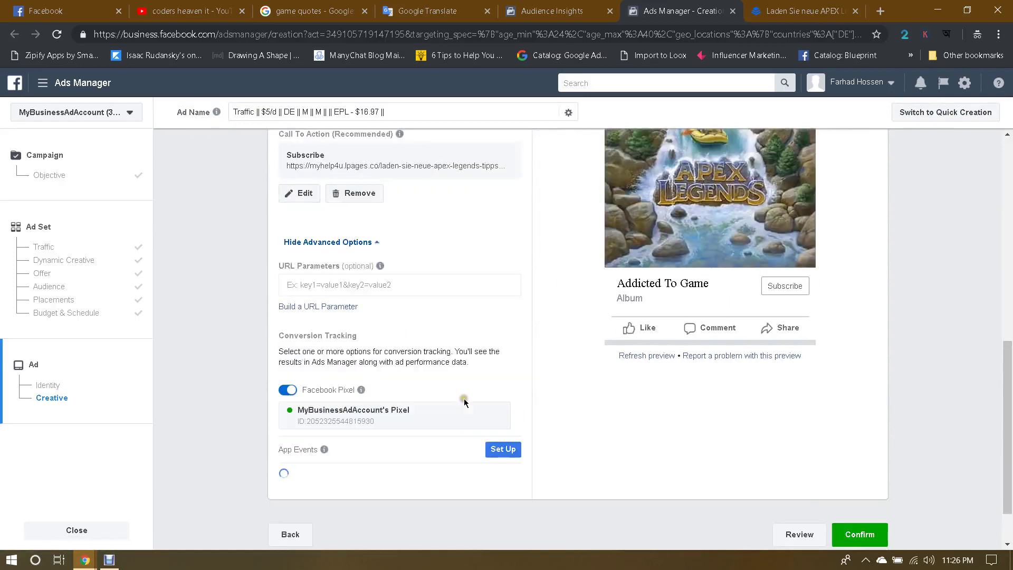
click(405, 293)
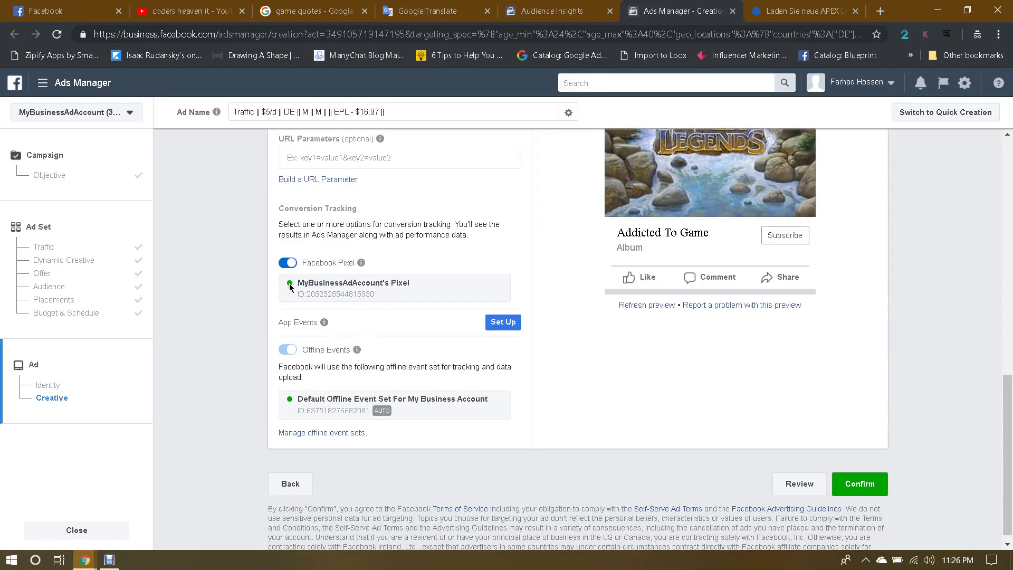
click(291, 263)
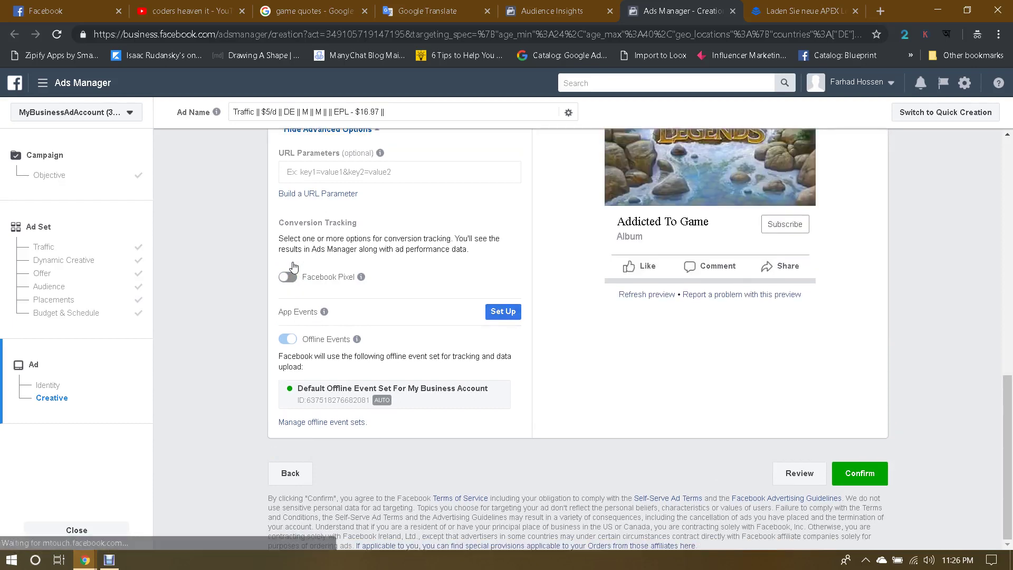
click(291, 276)
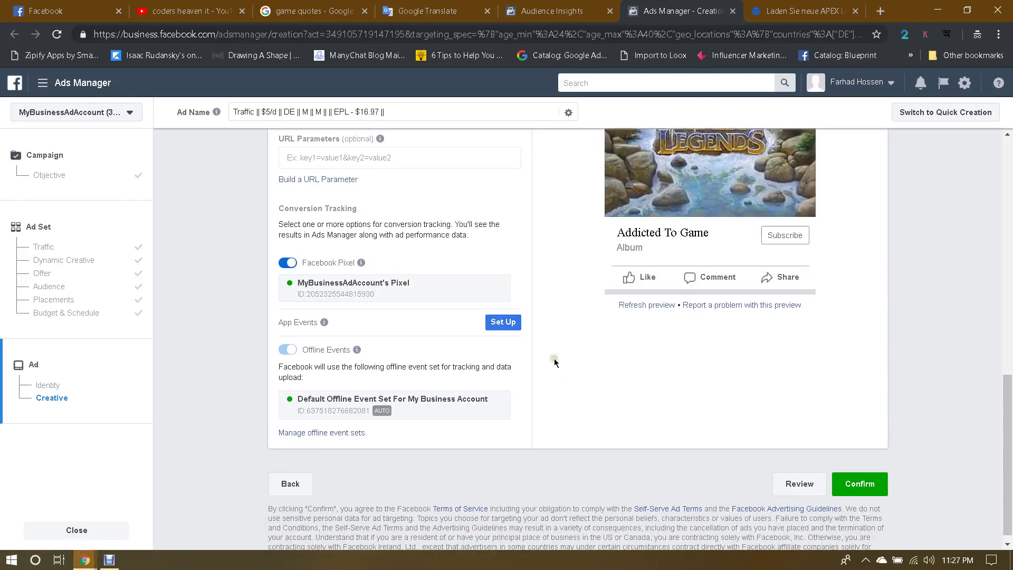
Step: Review the ad's identity, creative and tracking settings, and confirm the order to publish the campaign
scroll(554, 361, up, 8)
scroll(555, 362, up, 4)
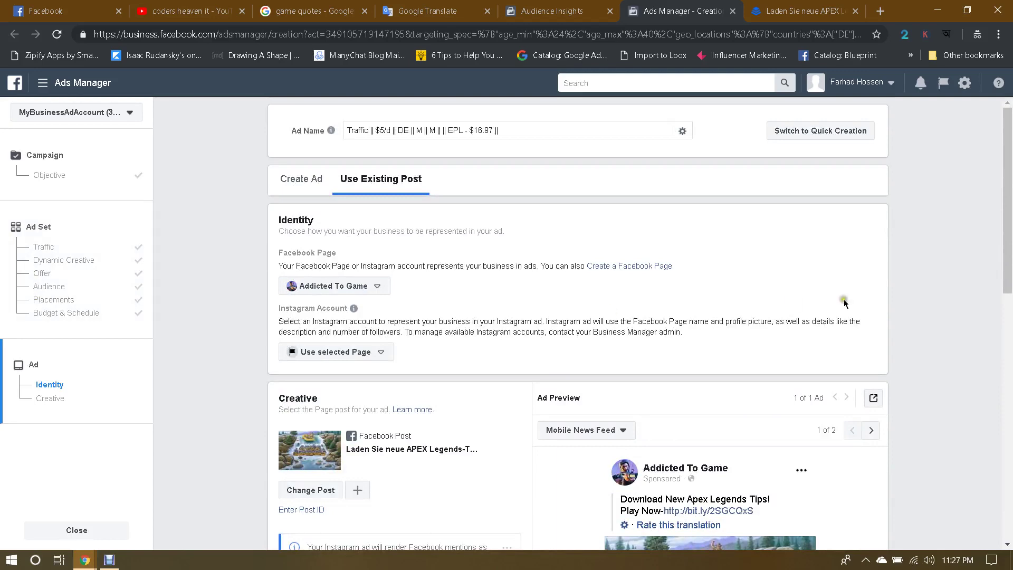
scroll(997, 404, down, 7)
scroll(997, 405, down, 4)
click(856, 474)
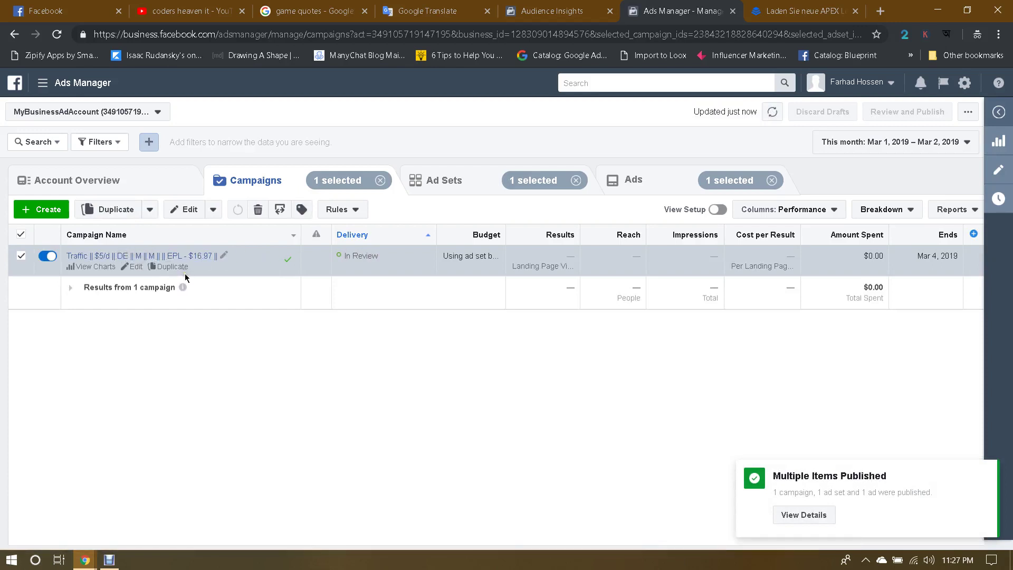
Step: Examine the published campaign, its ad set and its ad, including their delivery status and budget, at each level
click(160, 256)
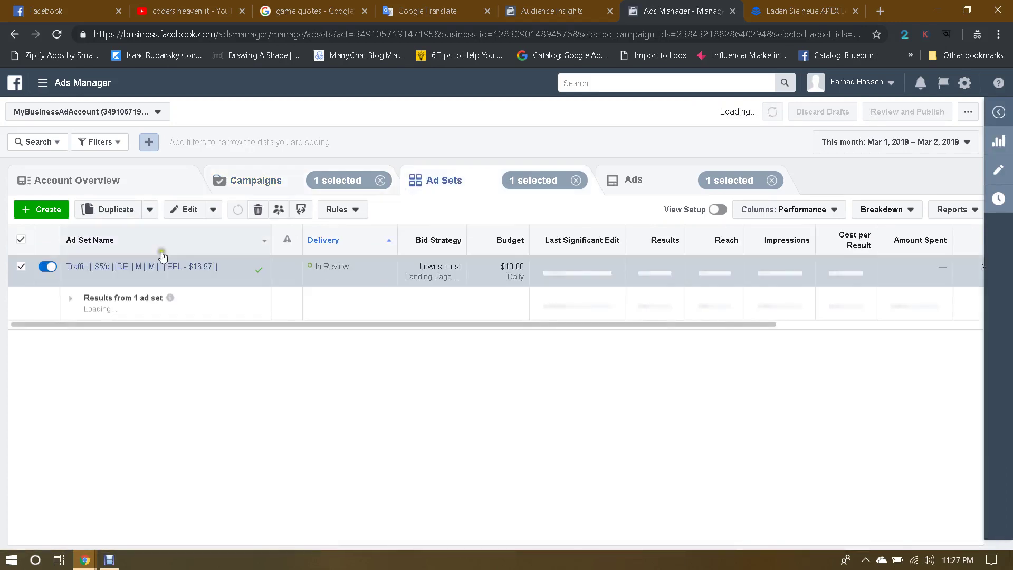
click(267, 180)
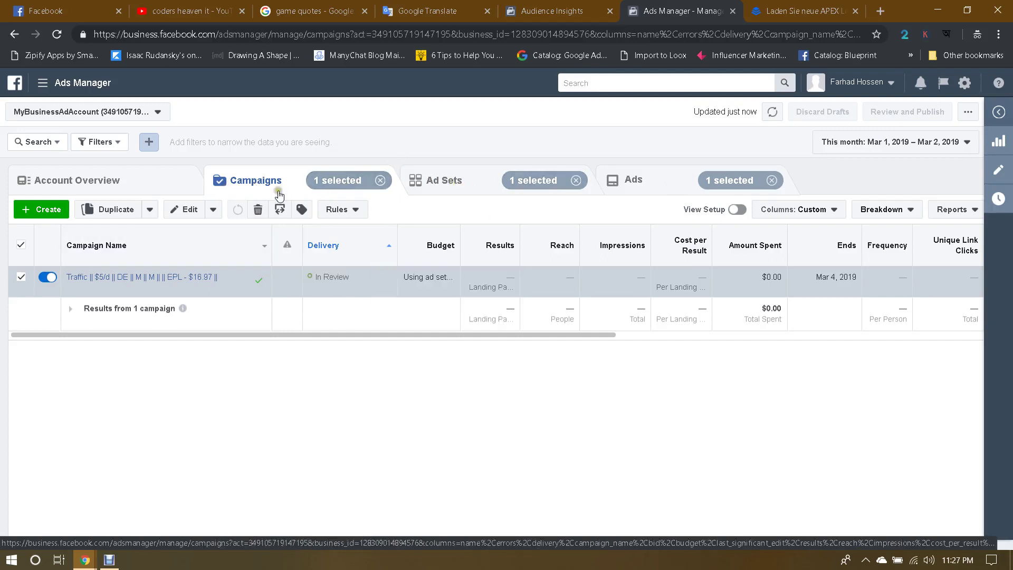
mouse_move(92, 278)
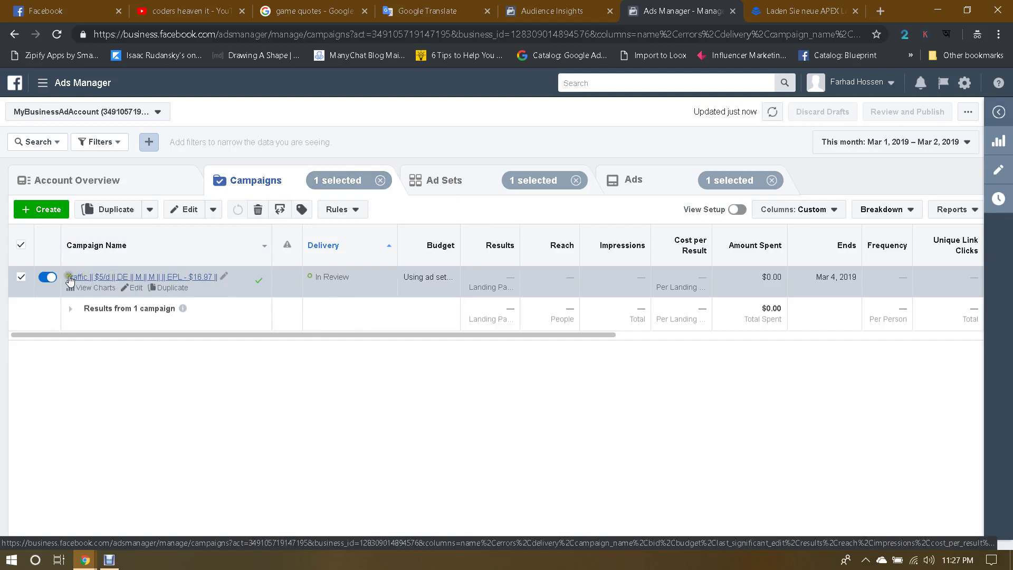
click(101, 278)
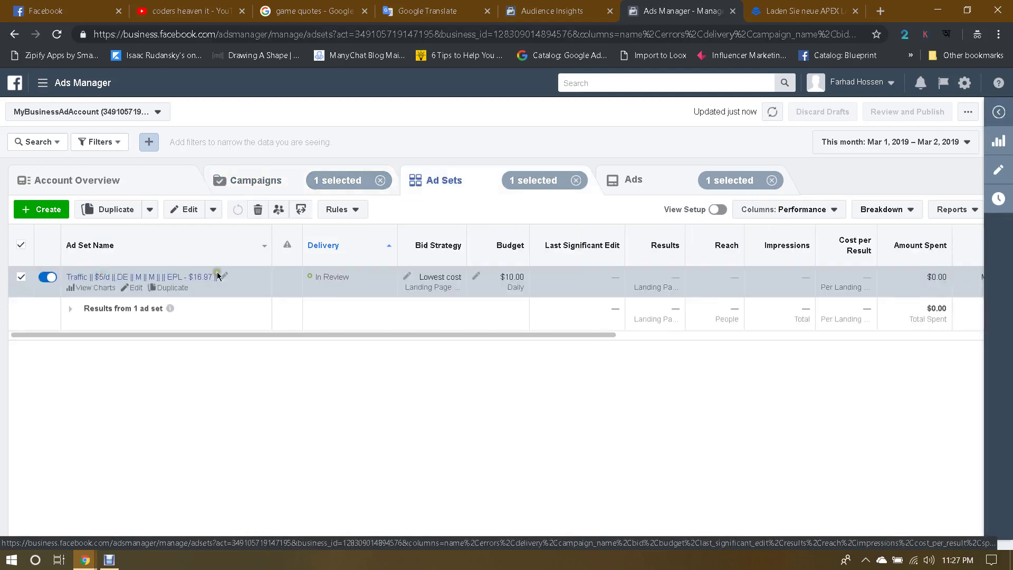
mouse_move(135, 279)
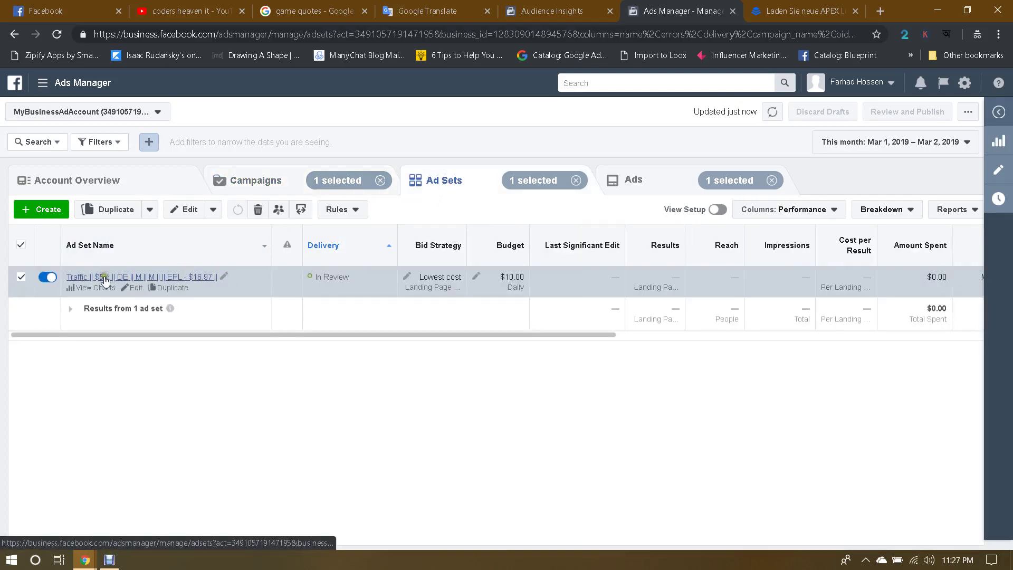
click(174, 278)
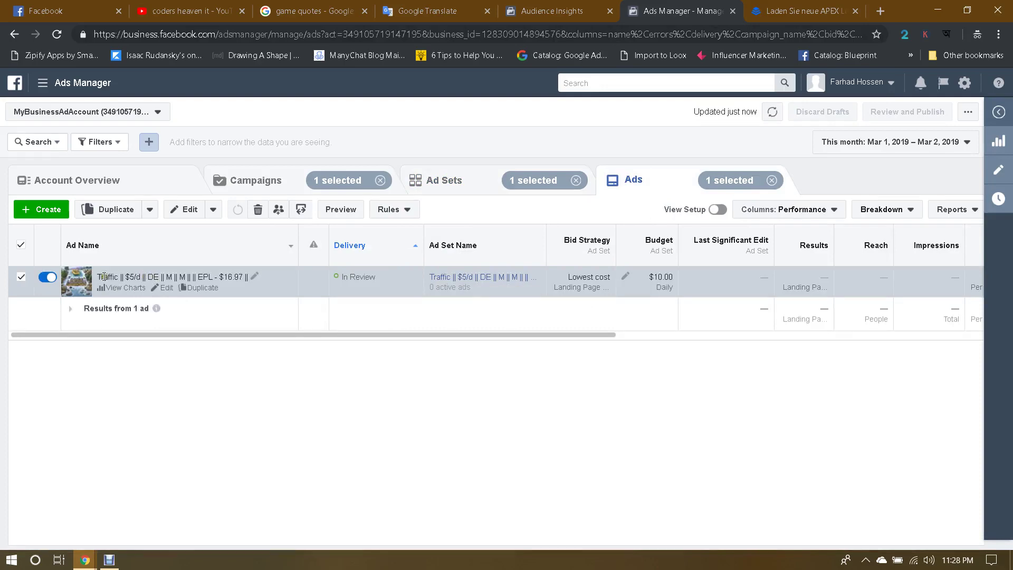
click(461, 186)
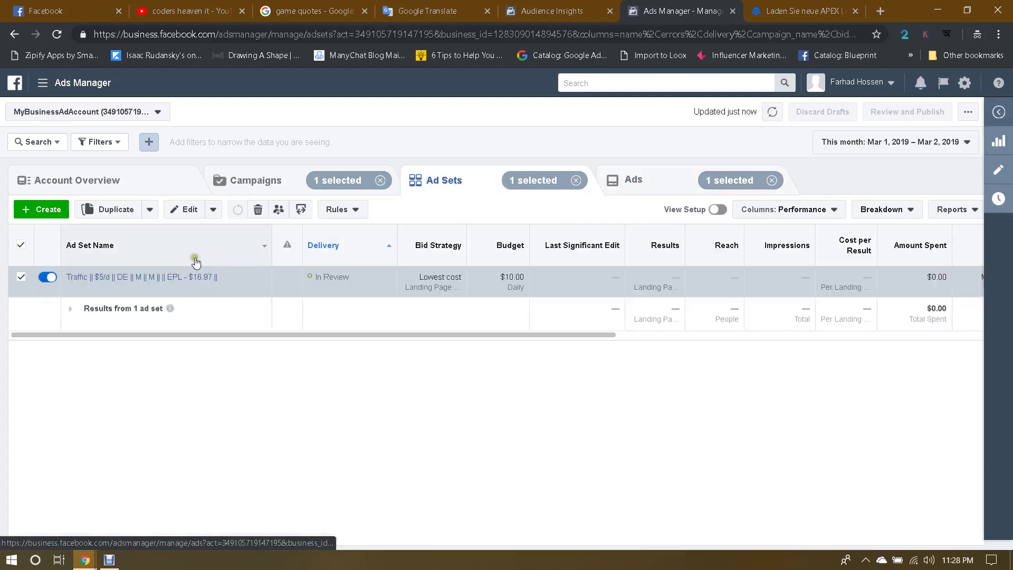
click(280, 175)
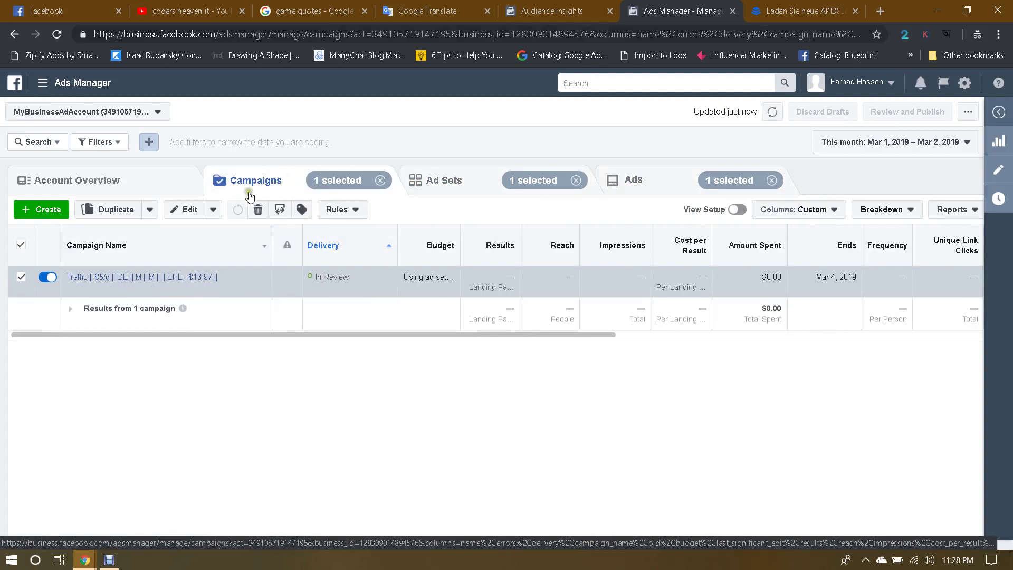
click(179, 277)
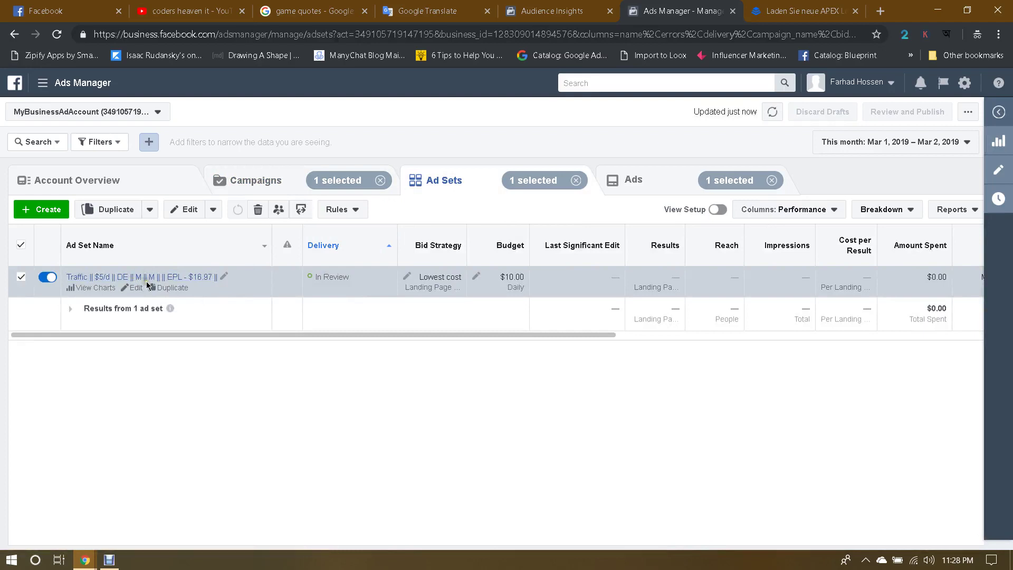
Step: Set the published ad set's daily budget to $5 and publish the change
click(477, 277)
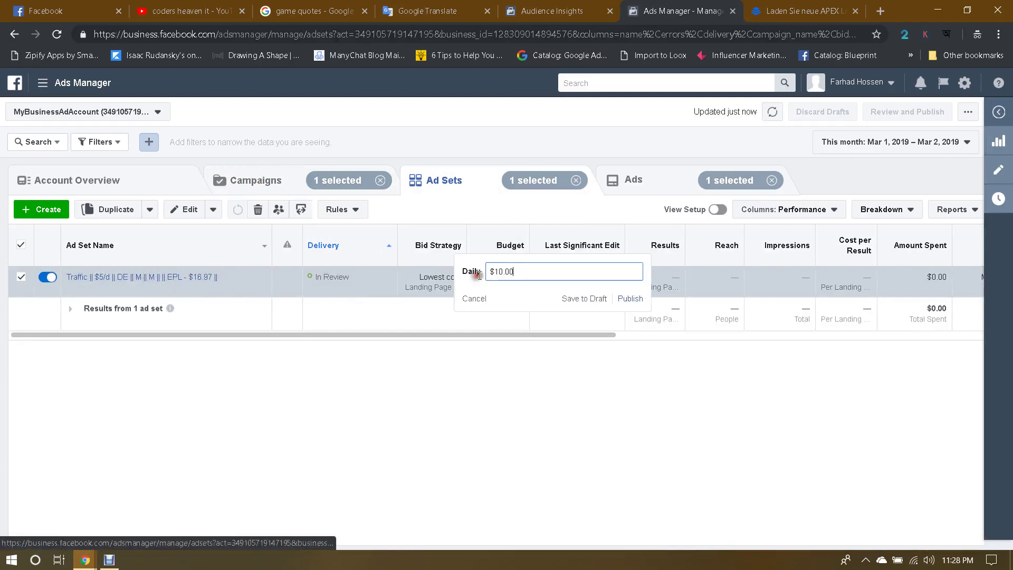
double_click(539, 272)
text(5)
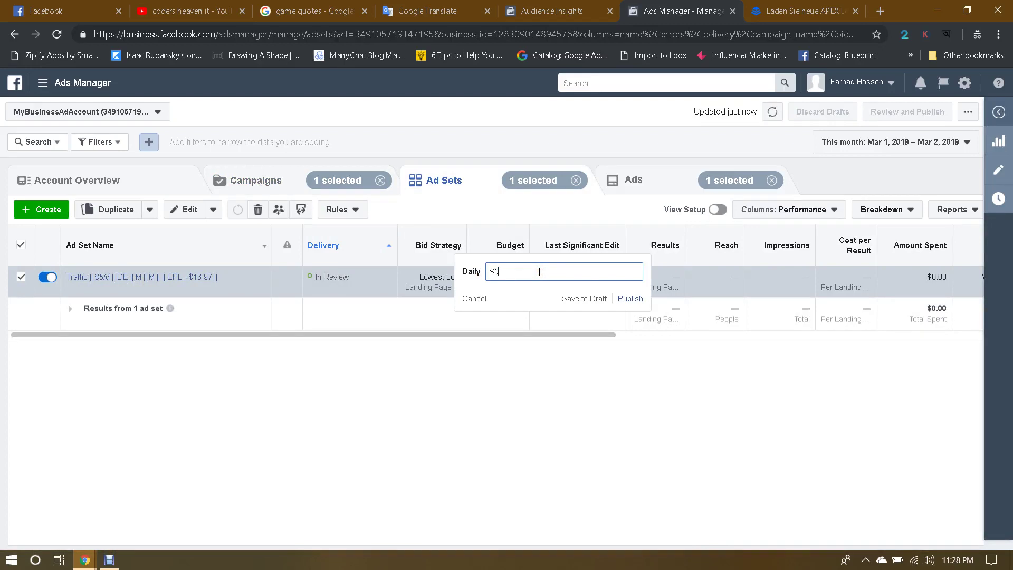
key(Return)
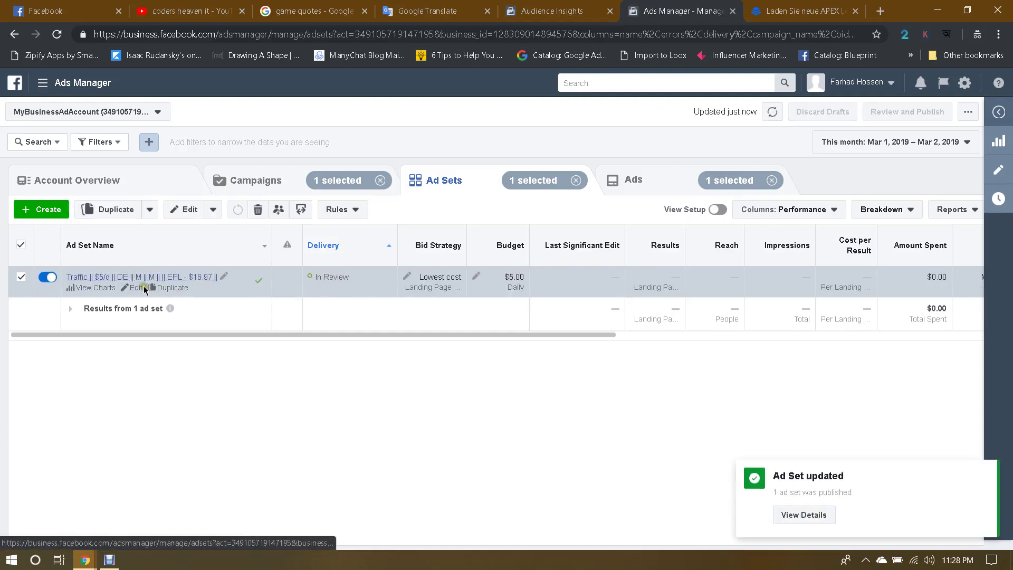
Step: Duplicate the ad set once into its original campaign and name the copy "Traffic || $5/d || DE || W || M || || EPL - $16.97 ||"
click(172, 288)
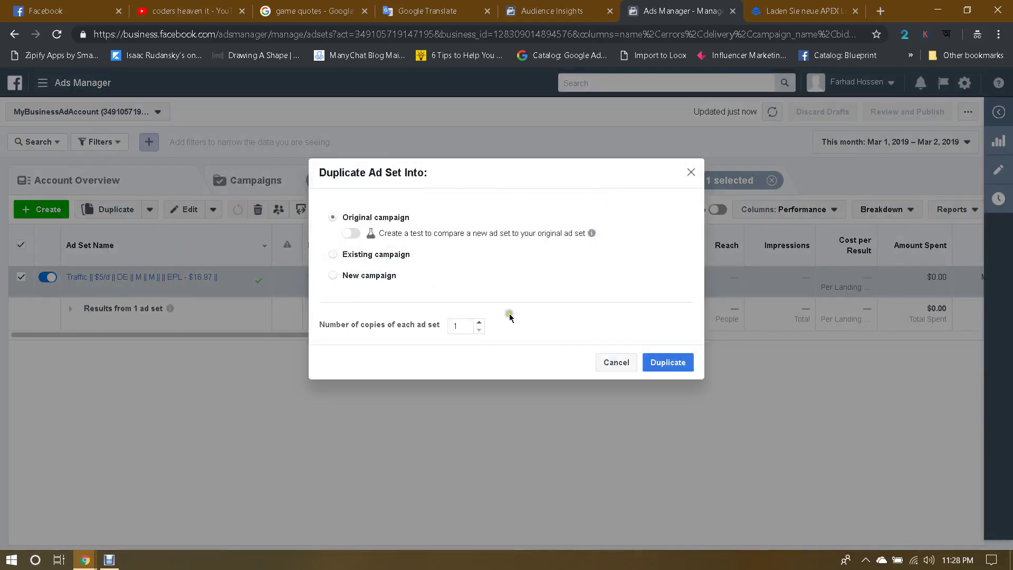
click(668, 364)
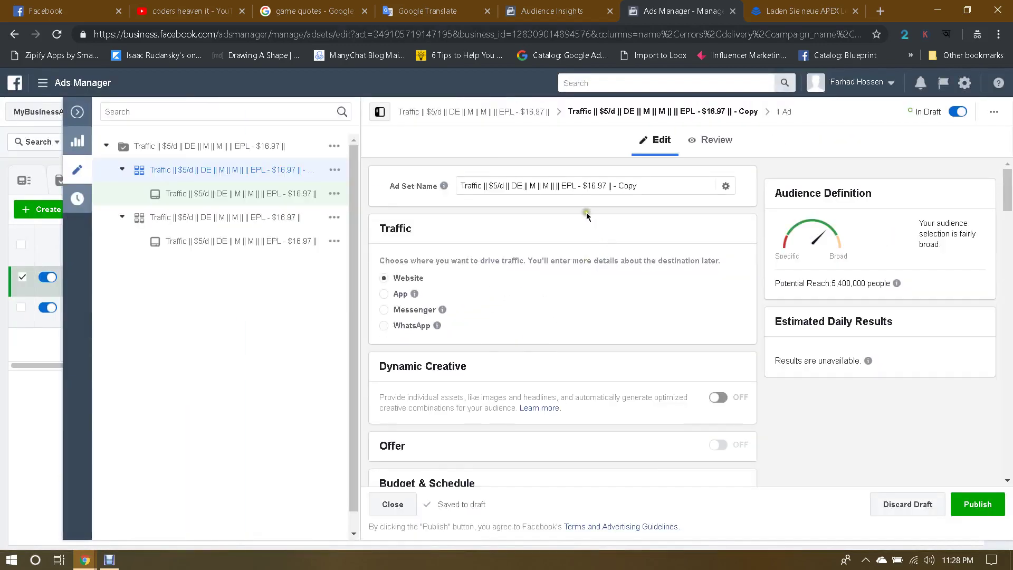
double_click(534, 182)
text(W)
double_click(630, 185)
key(BackSpace)
click(614, 216)
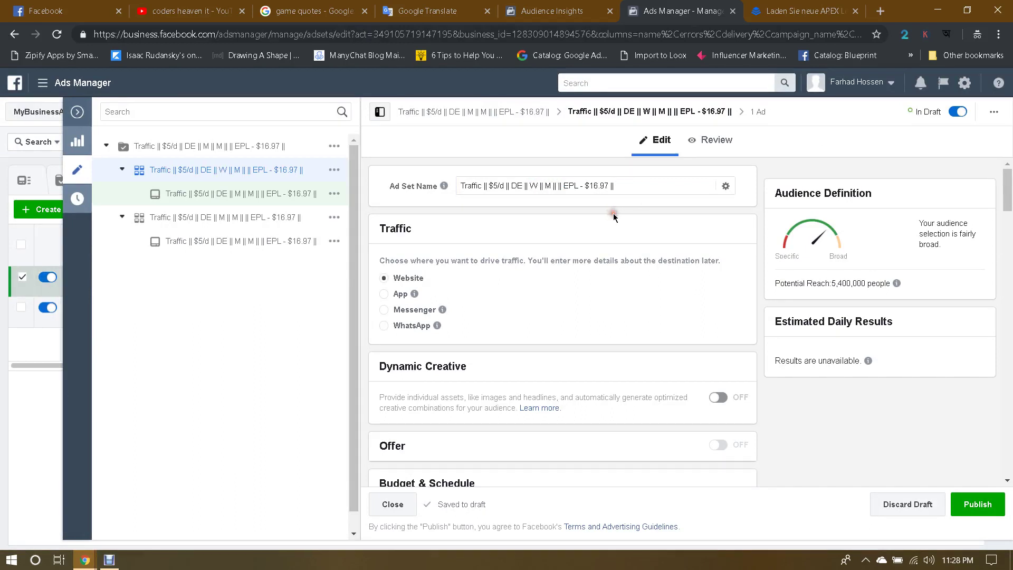
Step: Set the duplicated ad set's target gender to Women
scroll(612, 216, down, 8)
scroll(696, 224, down, 4)
scroll(702, 231, down, 2)
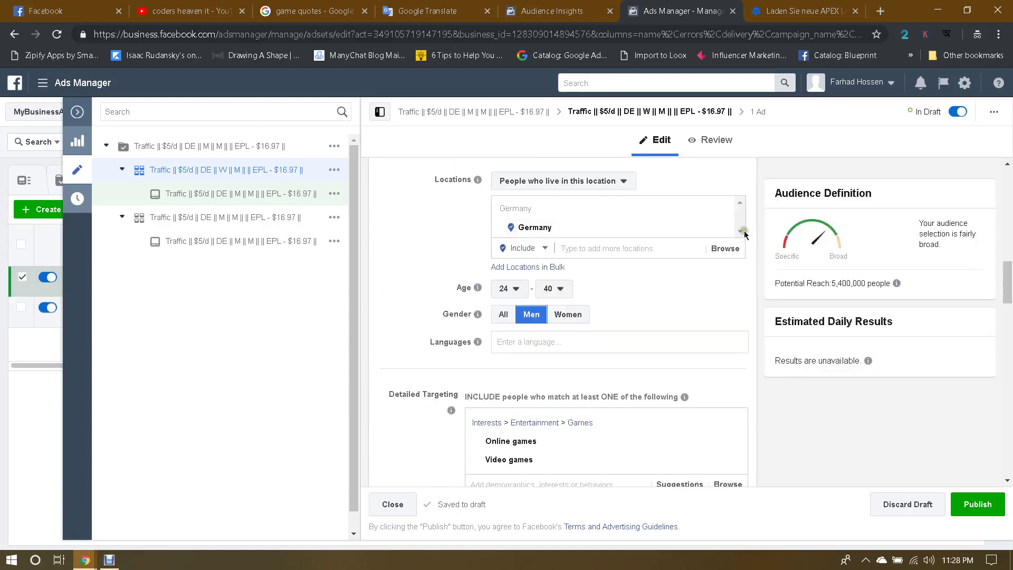
scroll(646, 232, down, 2)
click(569, 188)
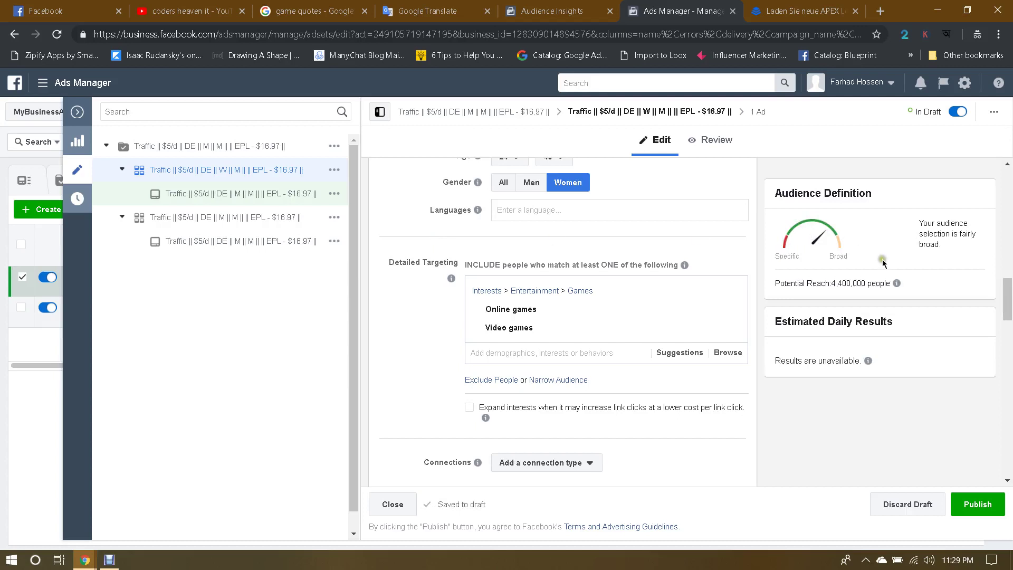
Step: Add the suggested interest Mobile game to the women's ad set targeting and look through the remaining suggestions
scroll(753, 275, down, 3)
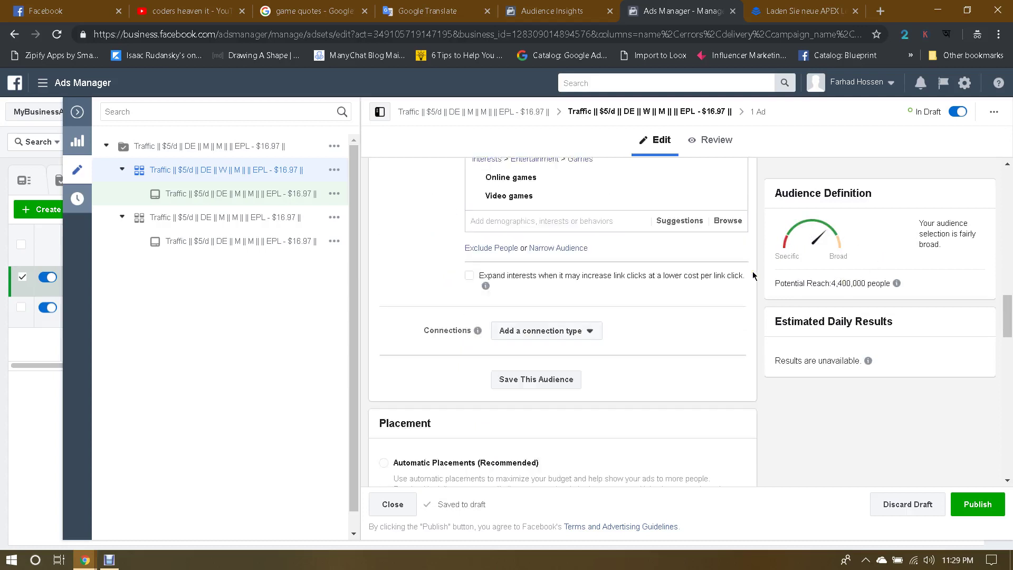
scroll(713, 282, up, 1)
click(680, 287)
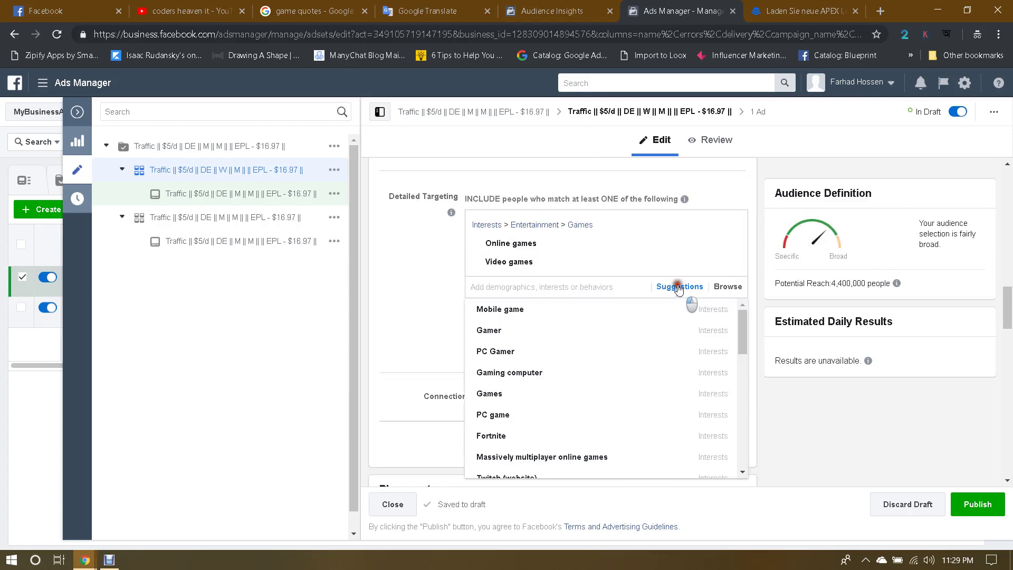
click(521, 315)
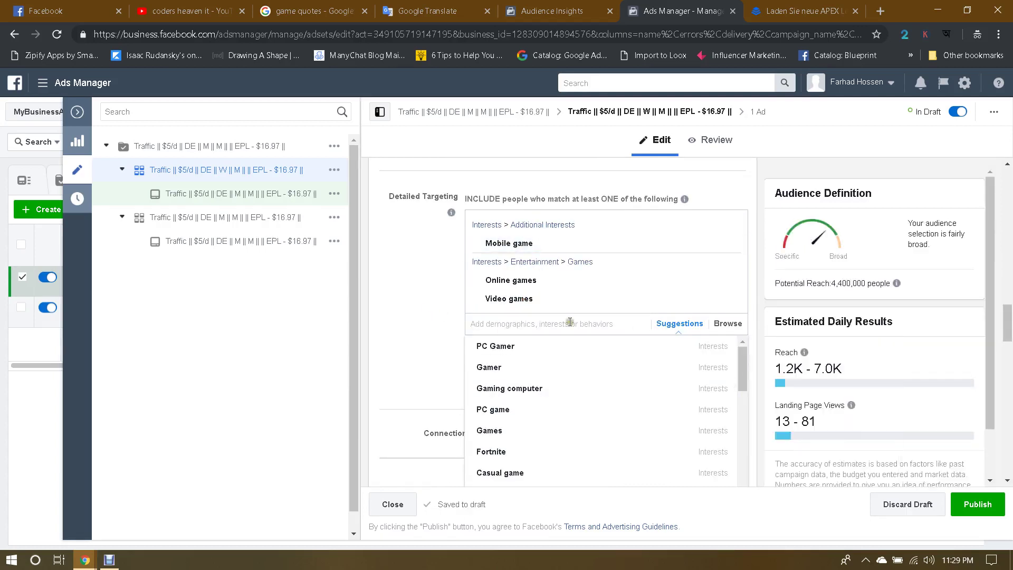
scroll(421, 337, down, 1)
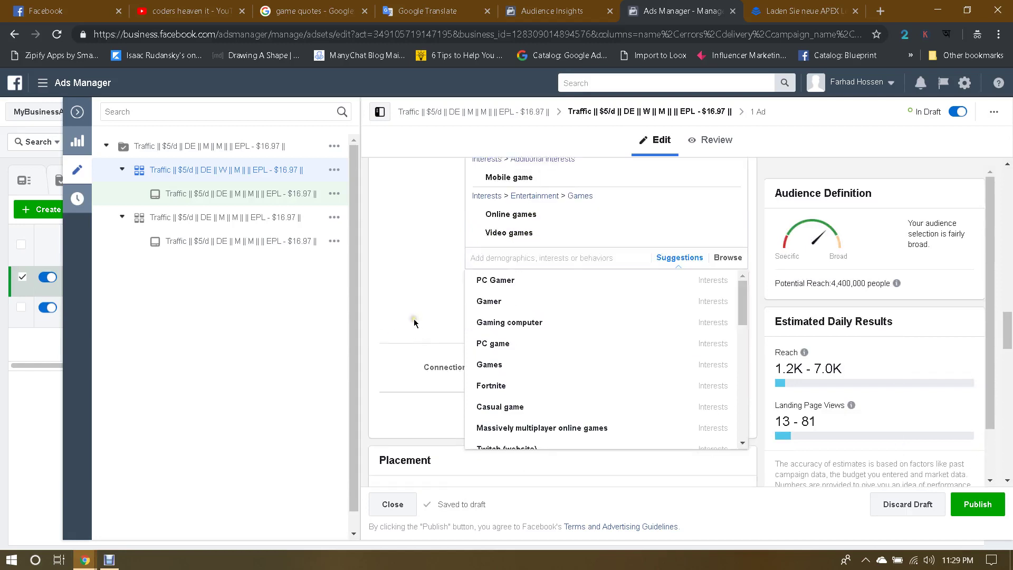
scroll(603, 339, down, 1)
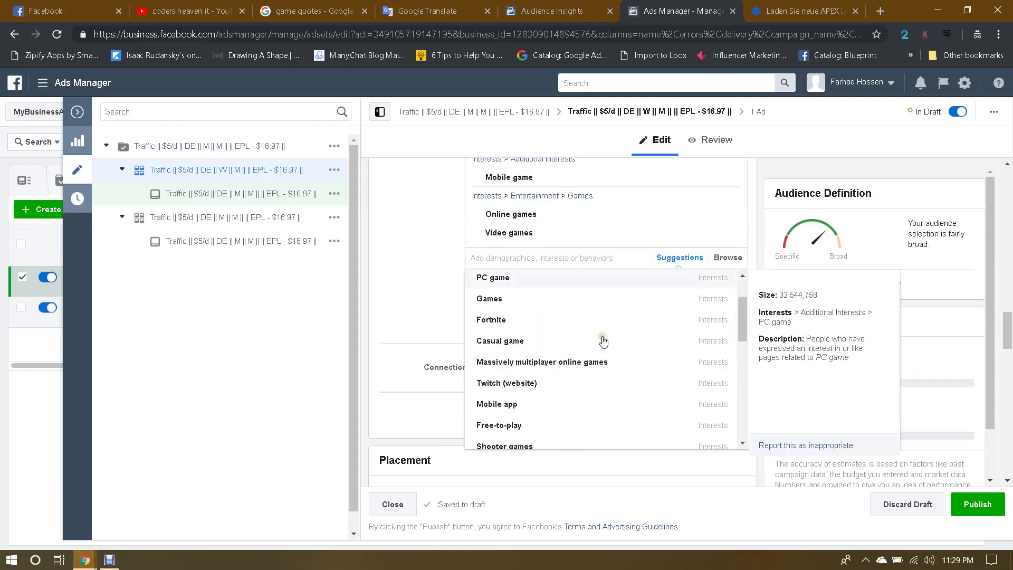
scroll(604, 341, down, 1)
scroll(603, 341, down, 1)
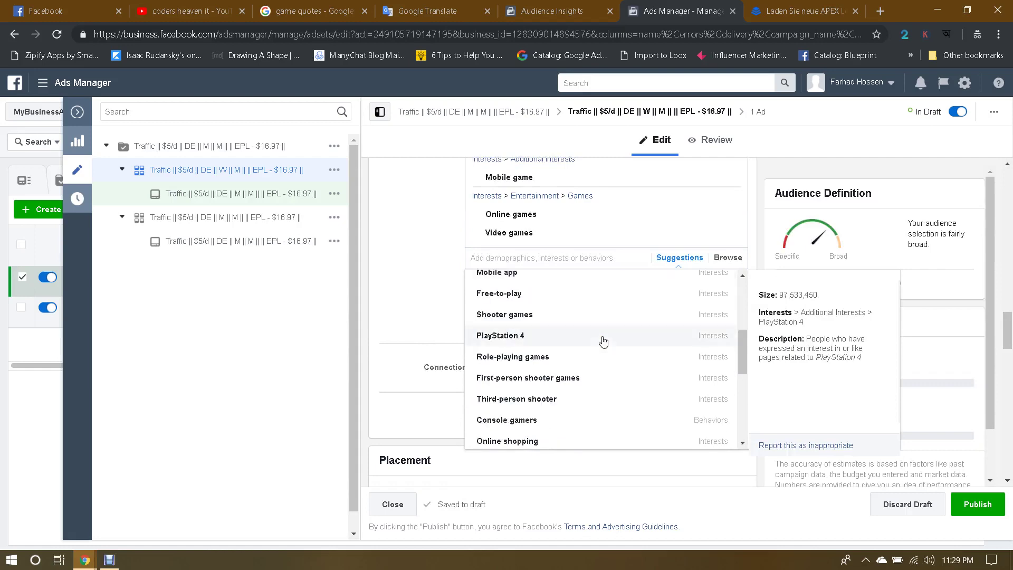
scroll(603, 341, down, 8)
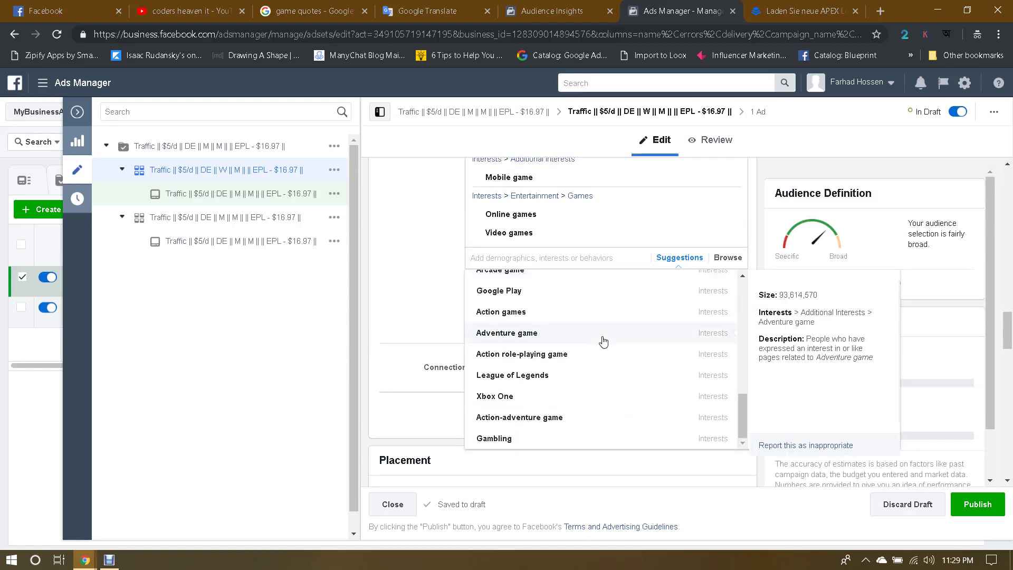
scroll(604, 342, up, 6)
click(438, 344)
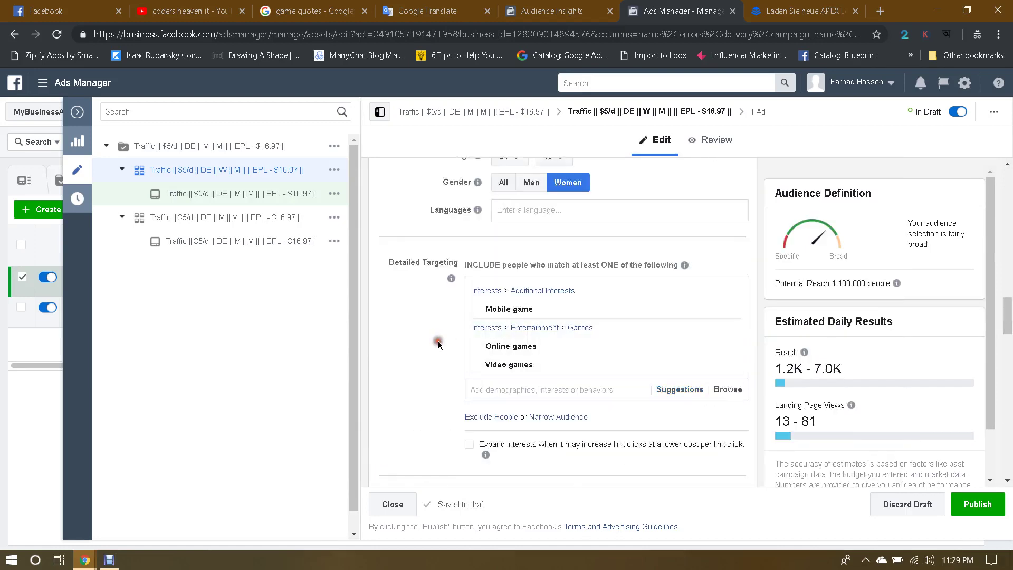
Step: Check the women's ad set audience and placements, publish it with its ad, and close the editor
scroll(438, 346, down, 4)
scroll(509, 338, down, 2)
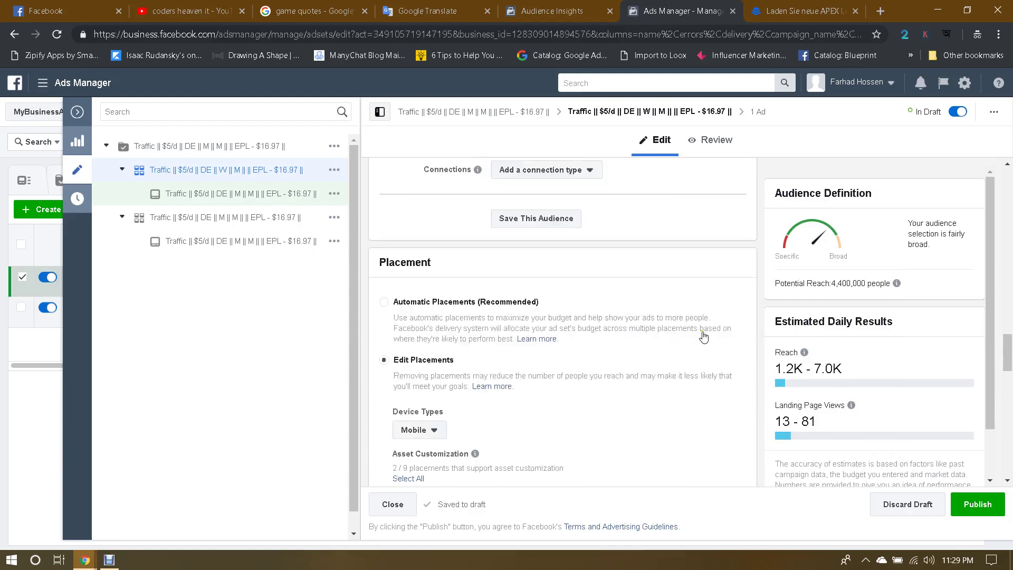
scroll(703, 337, down, 10)
scroll(704, 336, down, 2)
scroll(703, 337, up, 14)
scroll(703, 336, up, 5)
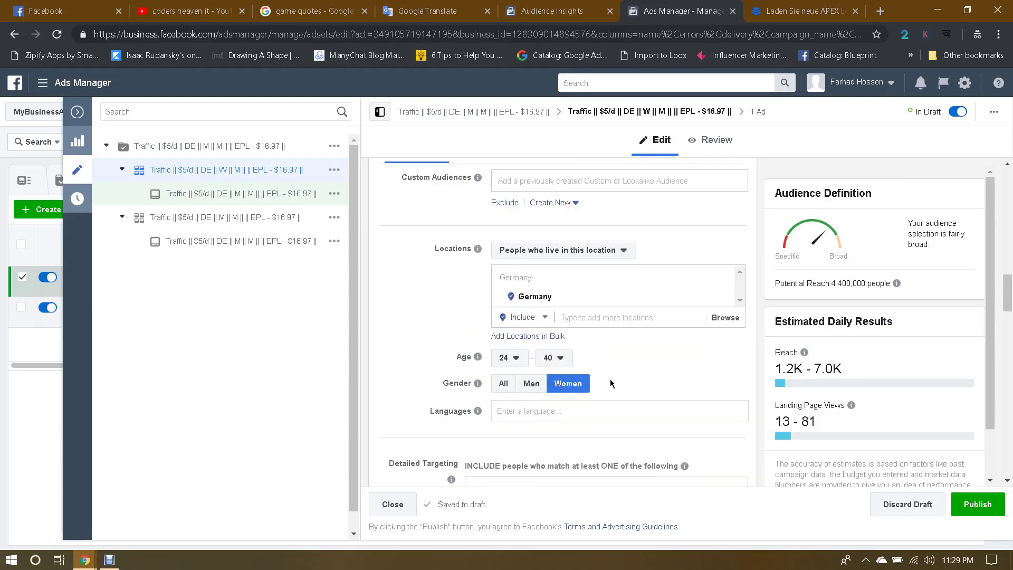
scroll(708, 335, down, 18)
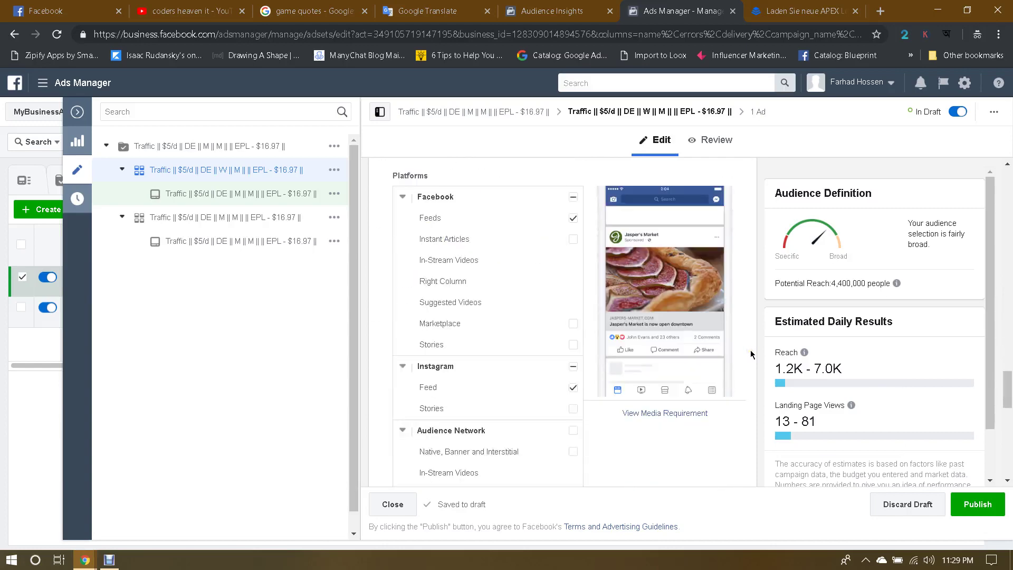
scroll(752, 355, down, 3)
scroll(637, 382, up, 3)
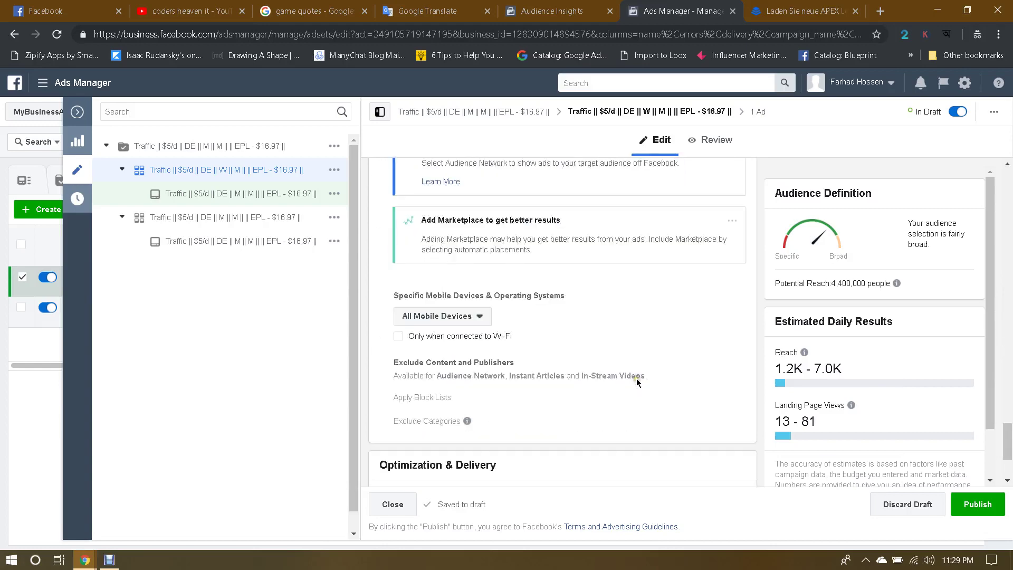
click(975, 509)
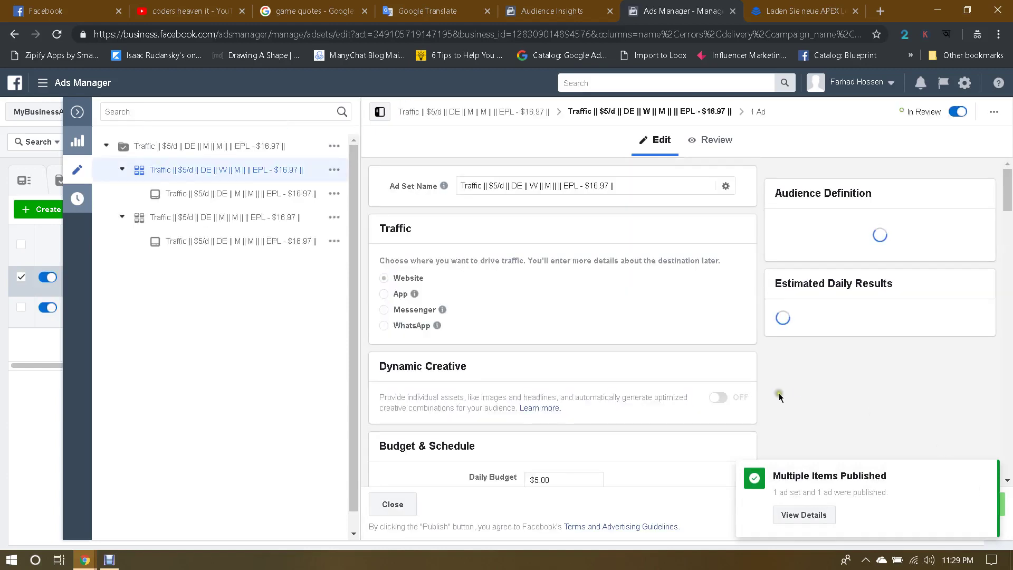
click(77, 111)
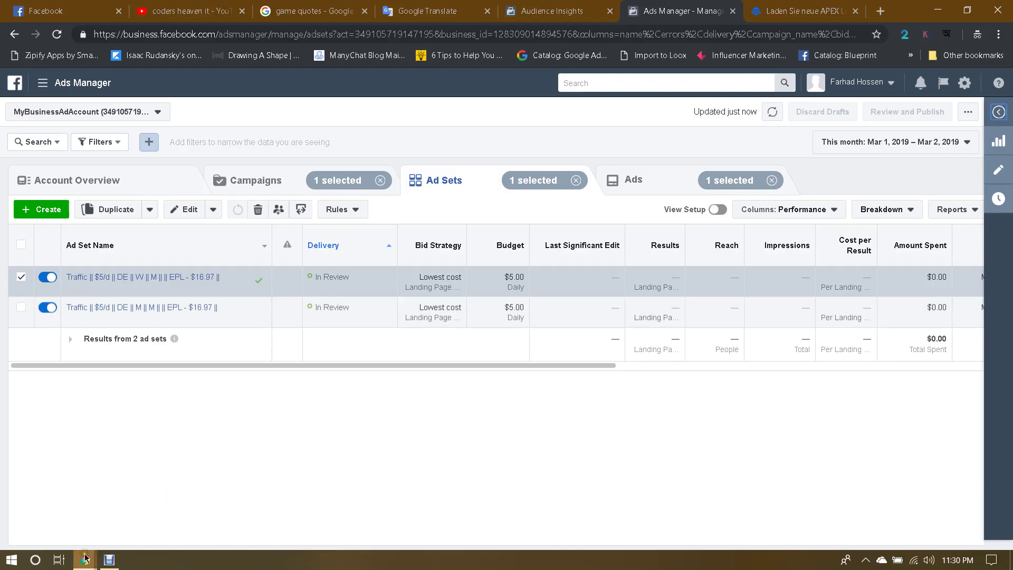
Step: Look at the German APEX Legends tips offer in the CPAGrip offer list and return to Ads Manager
mouse_move(85, 559)
click(71, 521)
click(89, 11)
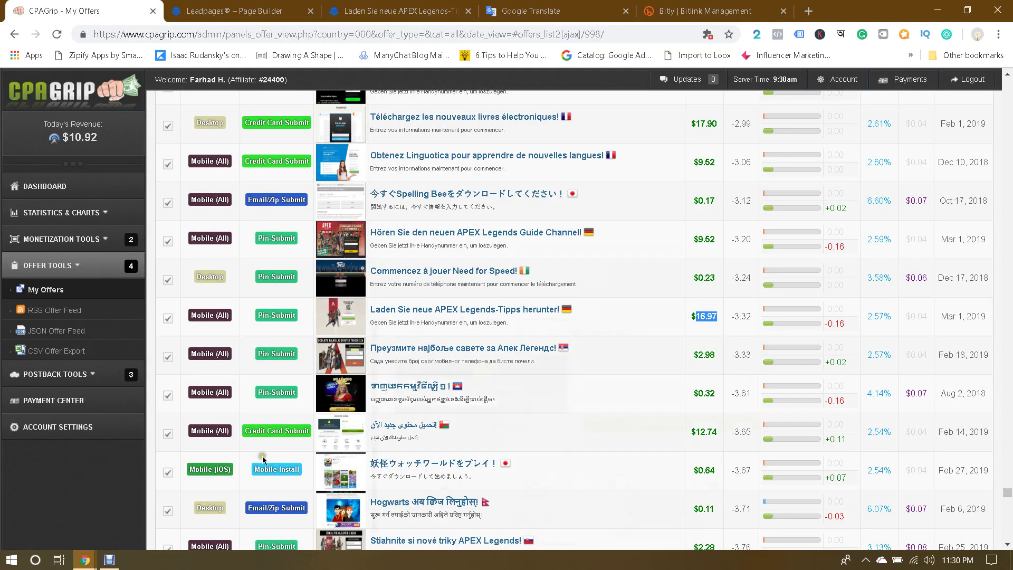
mouse_move(80, 560)
click(153, 520)
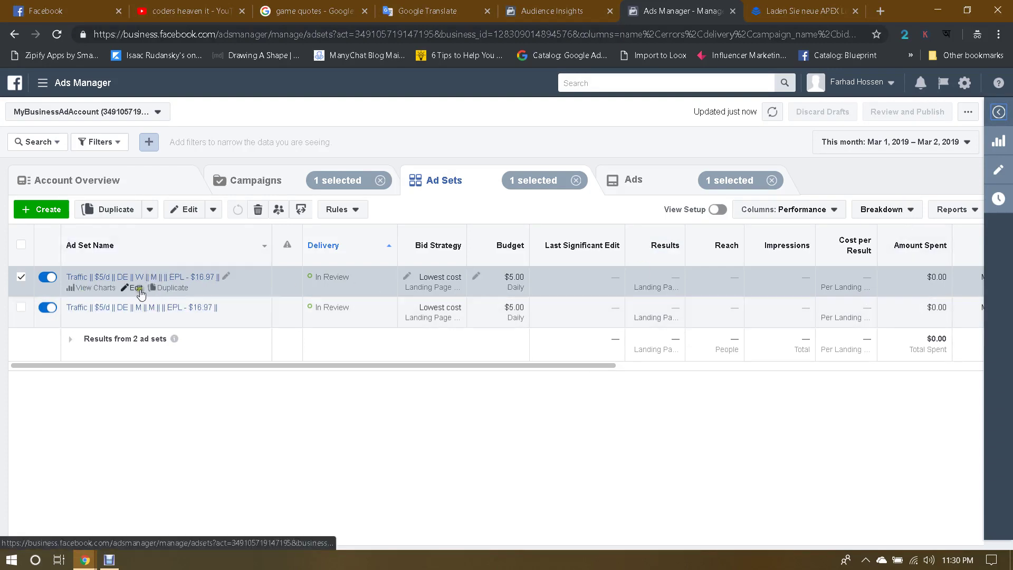
Step: Clear the campaign, ad set and ad selections, and view the campaign's ad sets and the ad inside the women's ad set
click(267, 184)
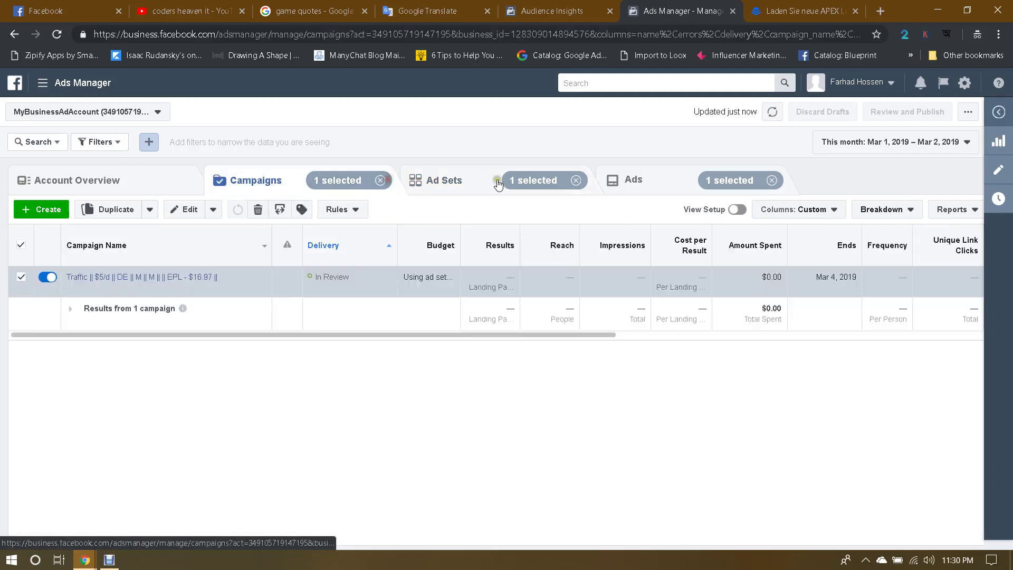
click(380, 180)
click(577, 180)
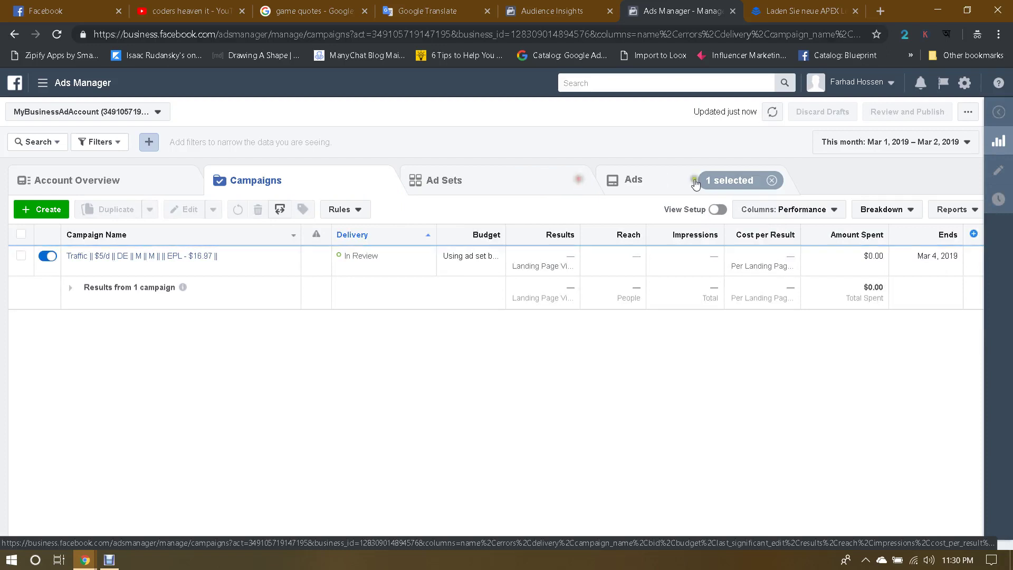
click(772, 180)
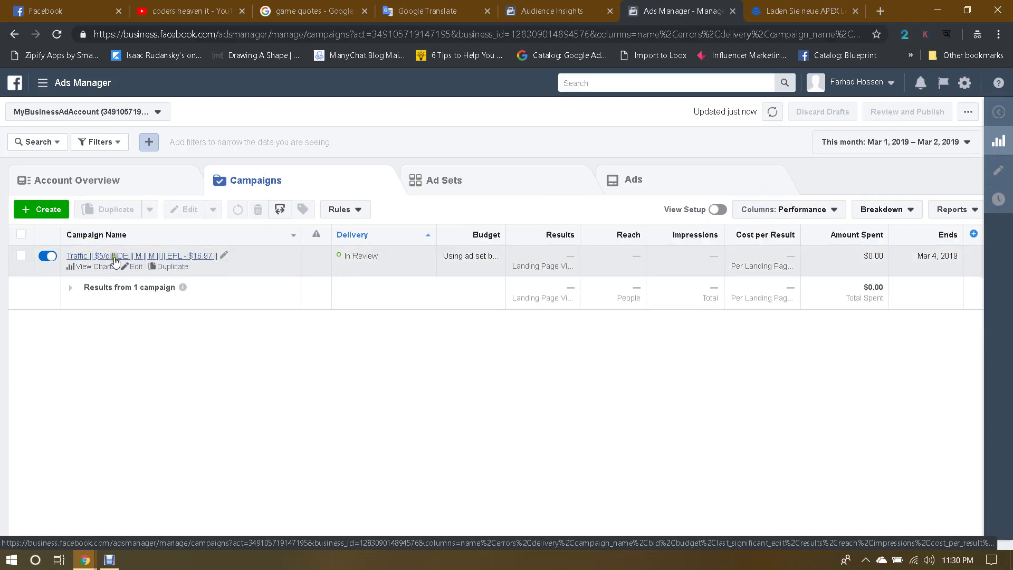
click(143, 255)
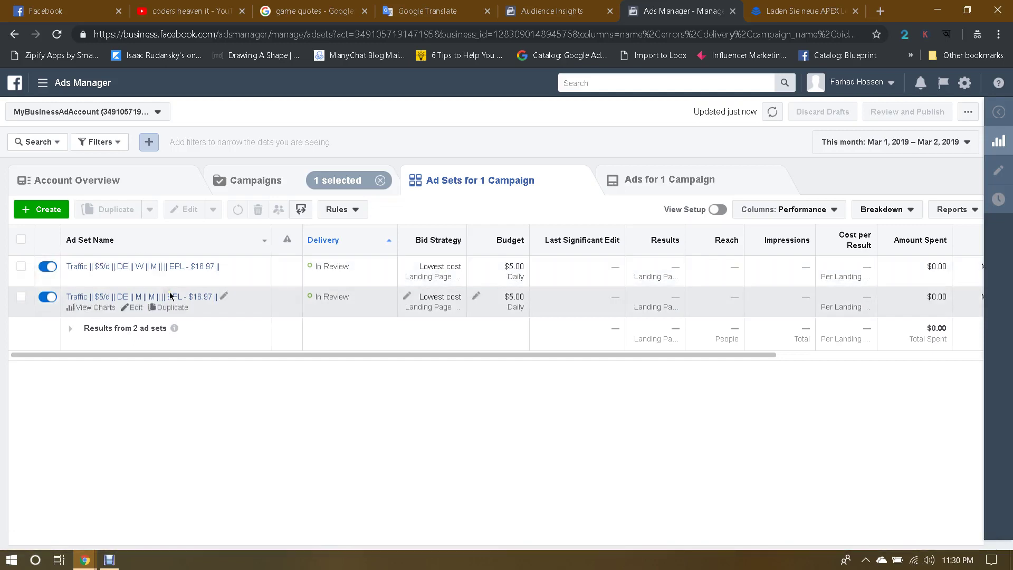
click(154, 267)
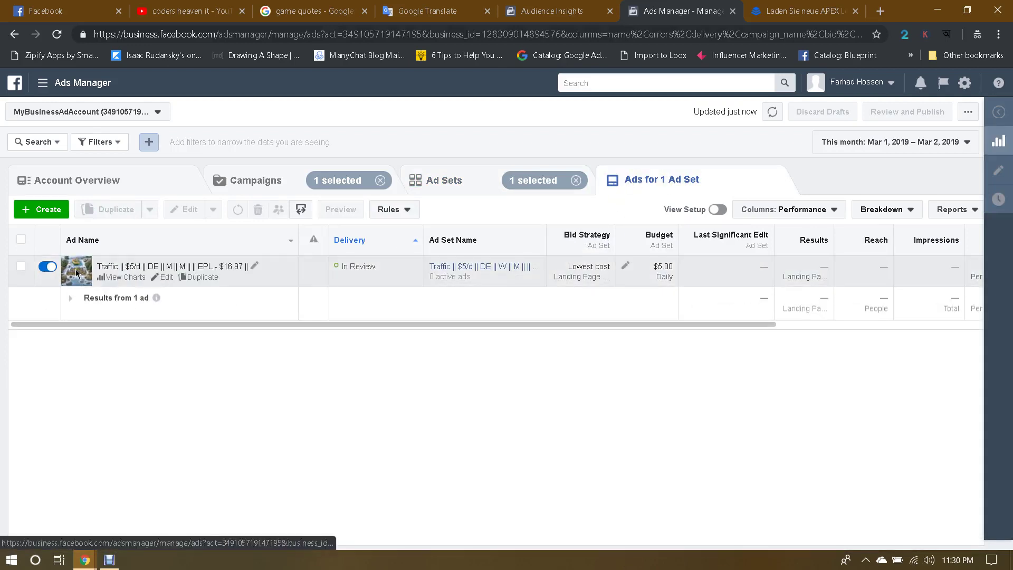
Step: Switch to the browser window with the CPAGrip offers and open canva.com in a new tab
mouse_move(84, 560)
click(58, 522)
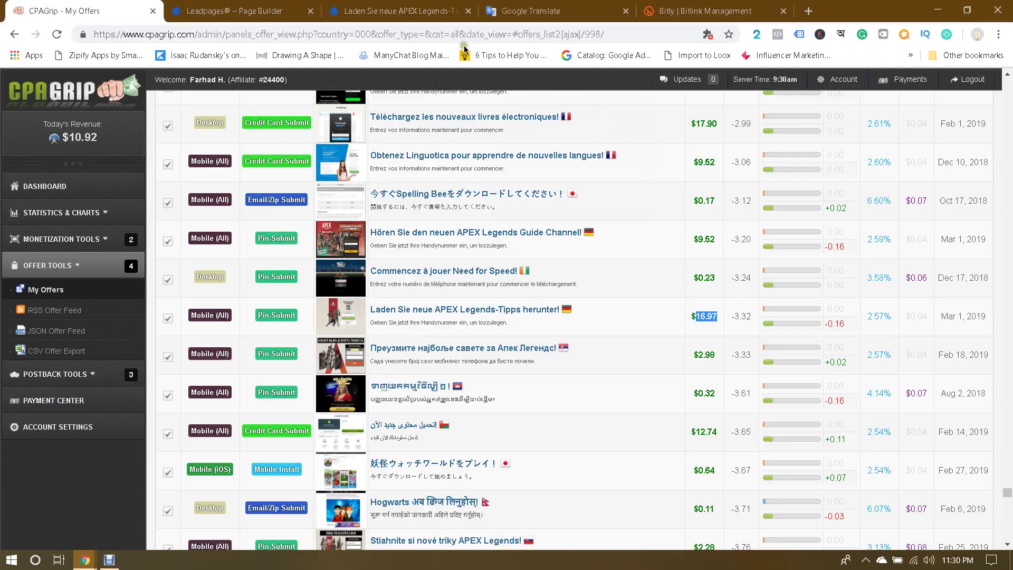
click(666, 6)
click(808, 10)
text(ca)
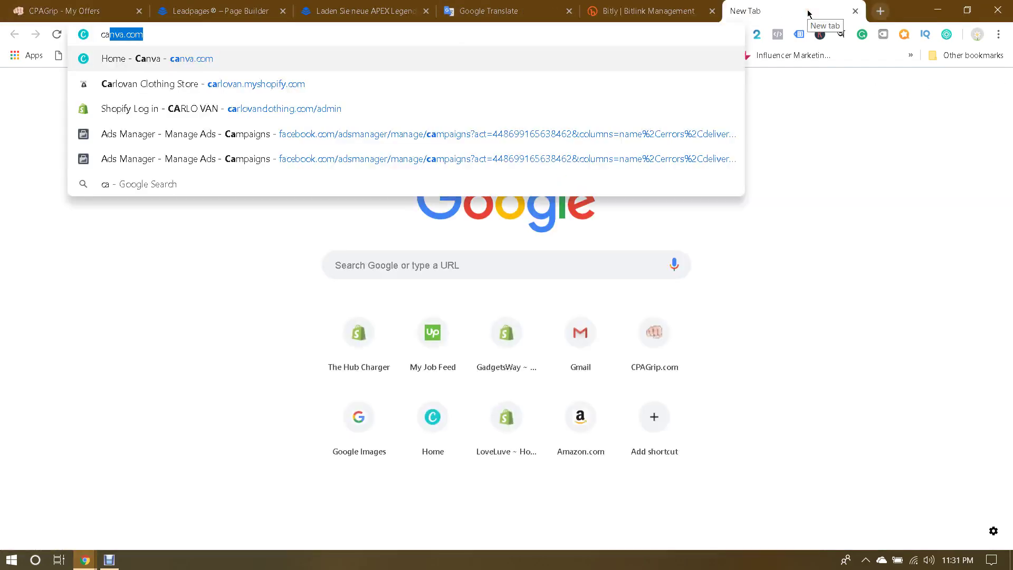
key(Return)
Step: Open Google Images in another new tab, search for "apex legend" and browse the pictures
click(881, 10)
text(im)
key(Return)
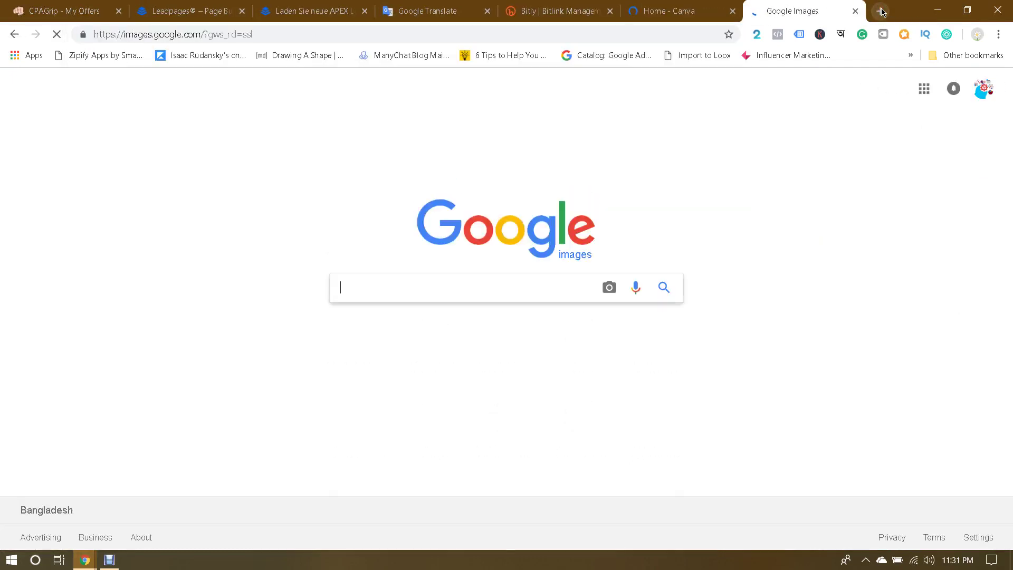
text(apex legen)
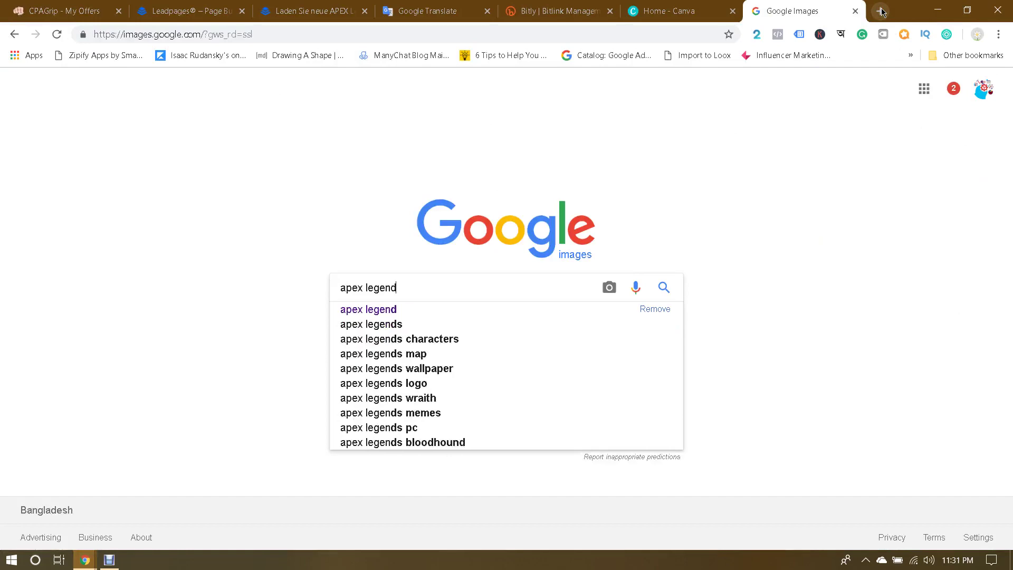
text(d)
key(Return)
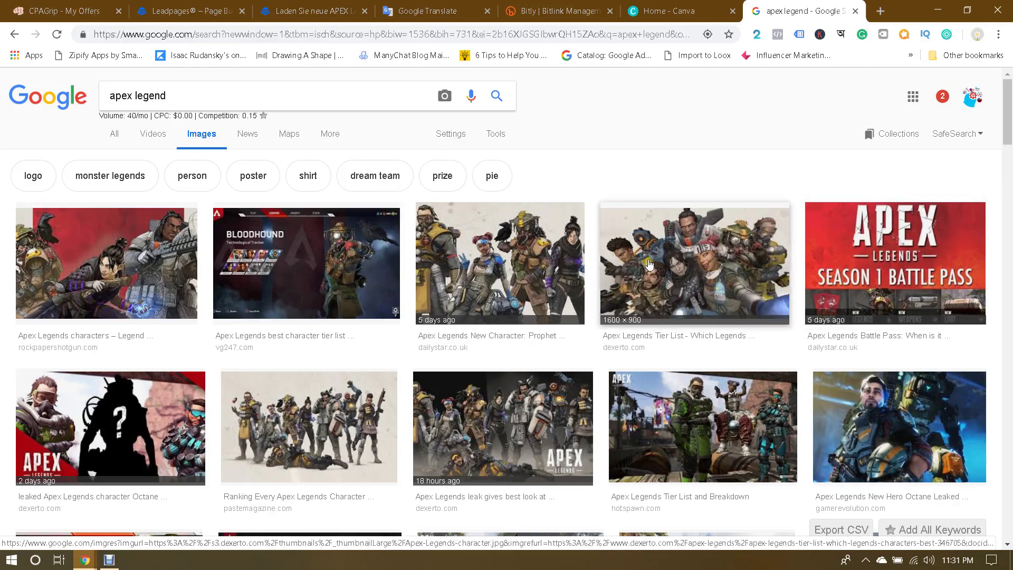
scroll(650, 265, down, 1)
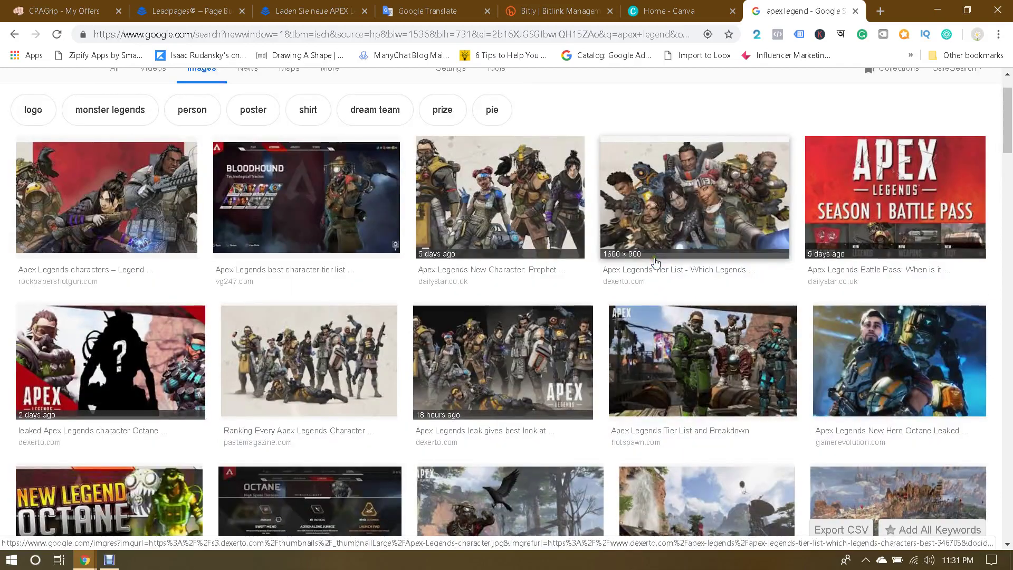
Step: Save the Dexerto image of the leaked Apex Legends character to the Desktop as everything-we-know-octane-apex-legends.jpg
click(157, 342)
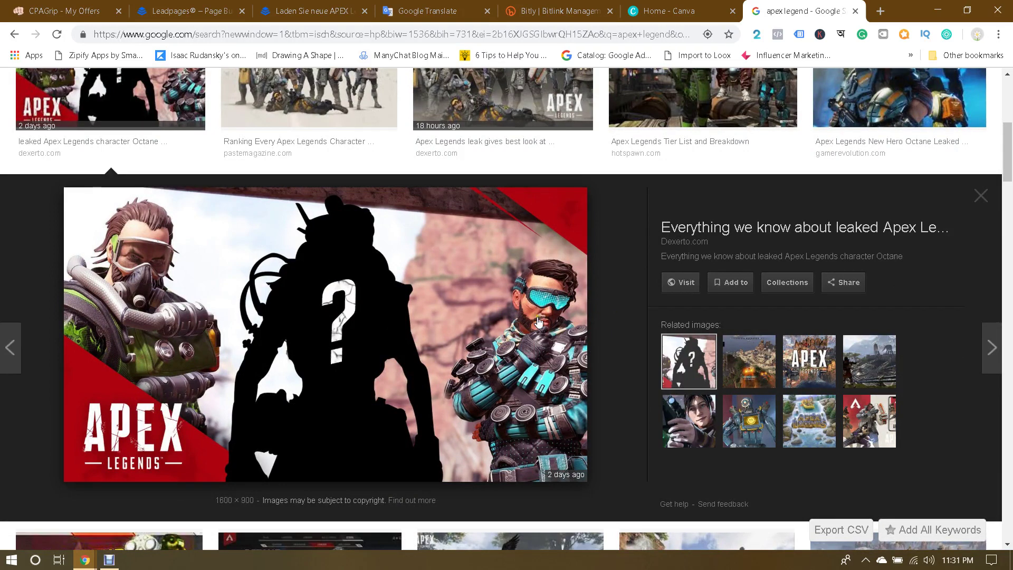
right_click(385, 305)
click(429, 420)
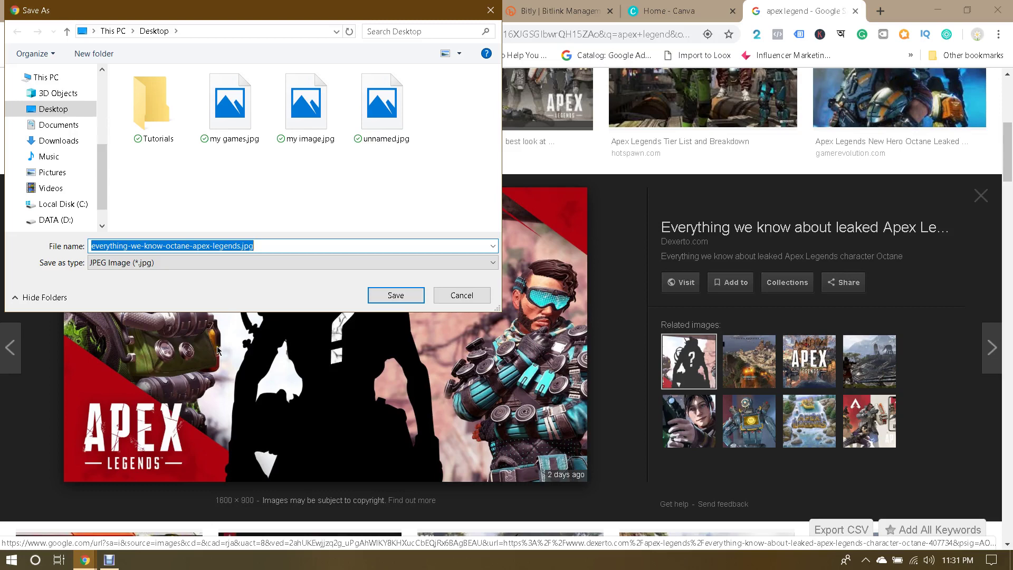
click(388, 295)
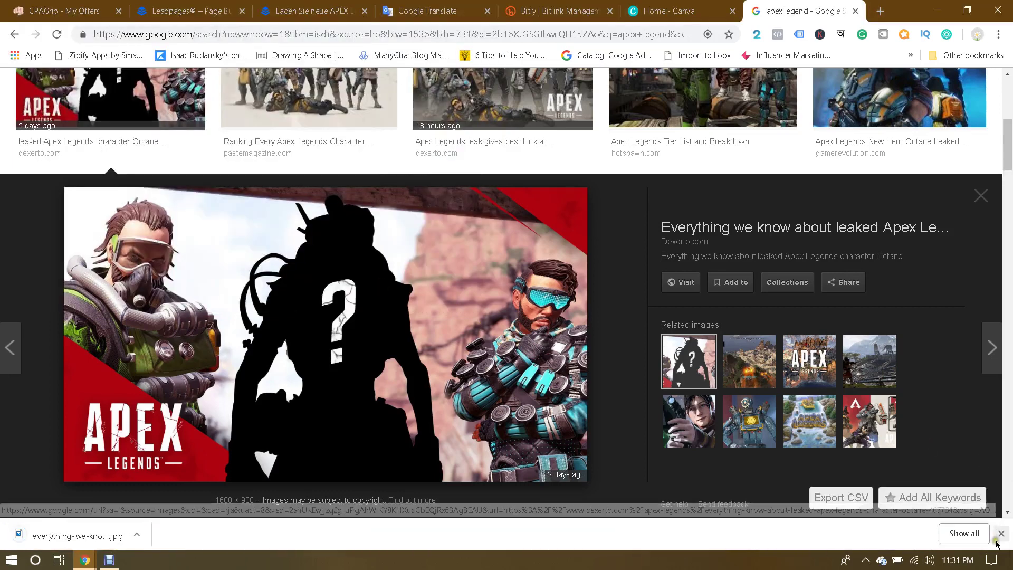
click(1001, 533)
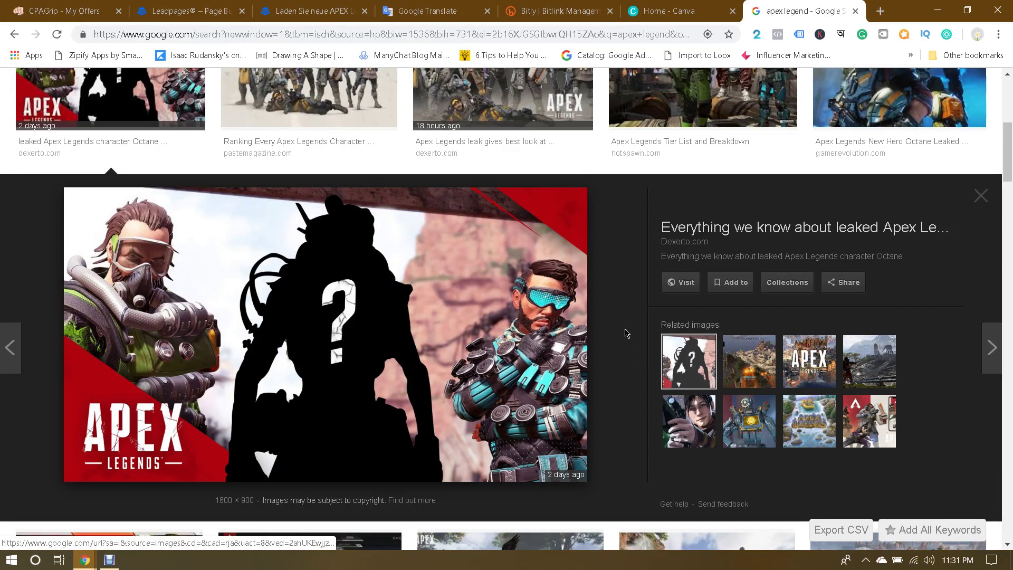
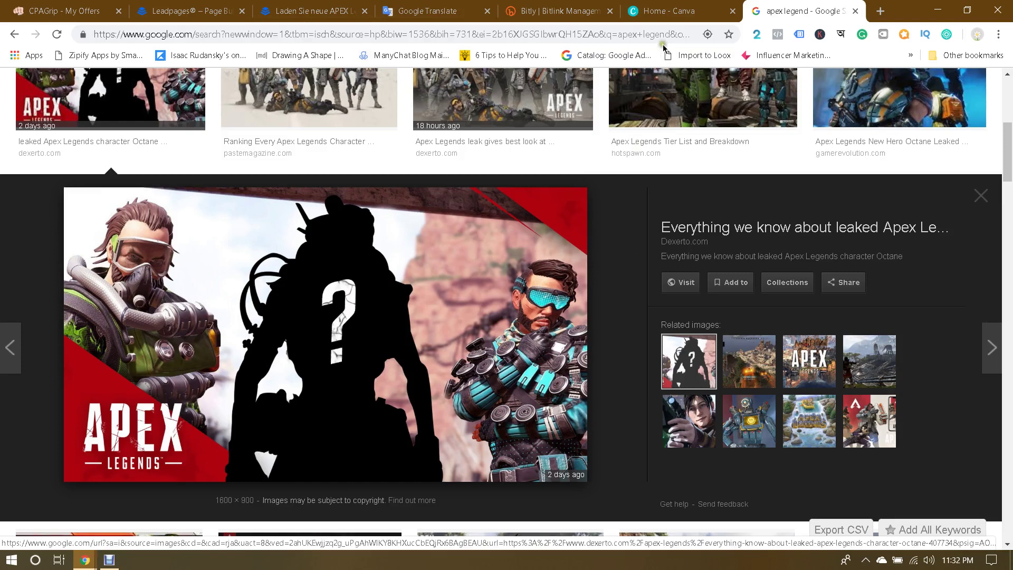
Step: Switch to Canva and create a new Facebook Ad design of 1200 x 628 px
click(683, 6)
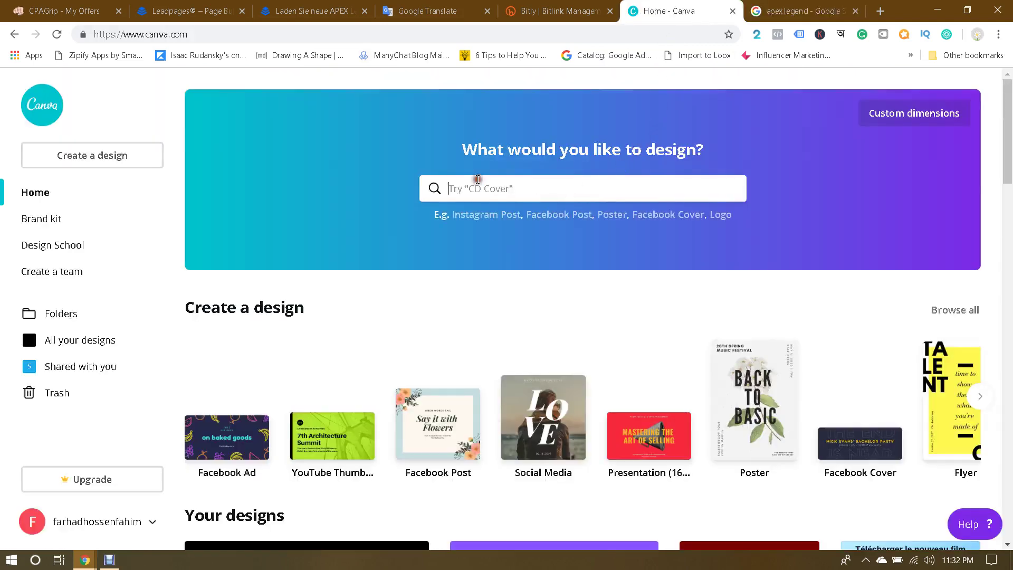
click(476, 186)
text(face)
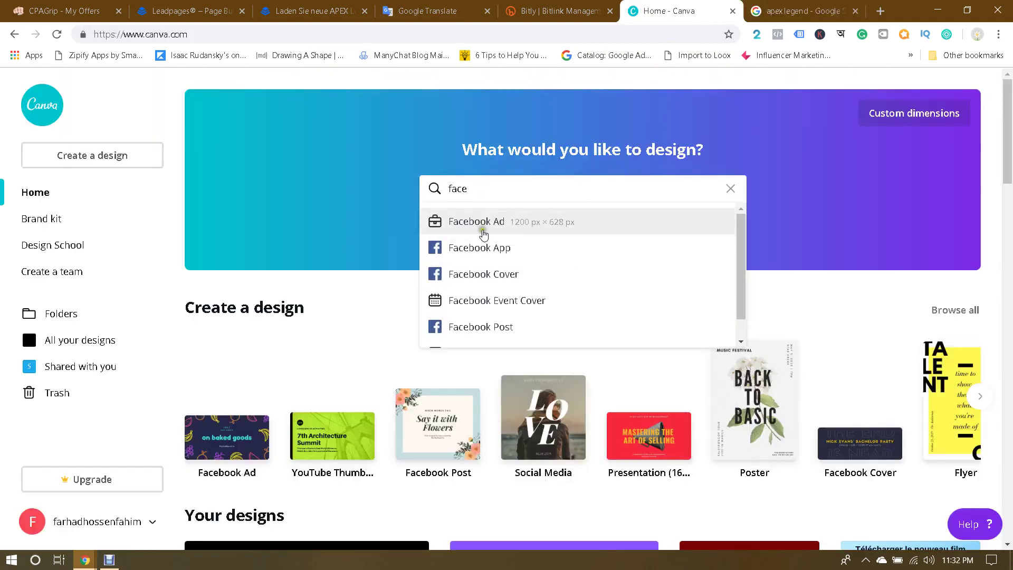
click(480, 224)
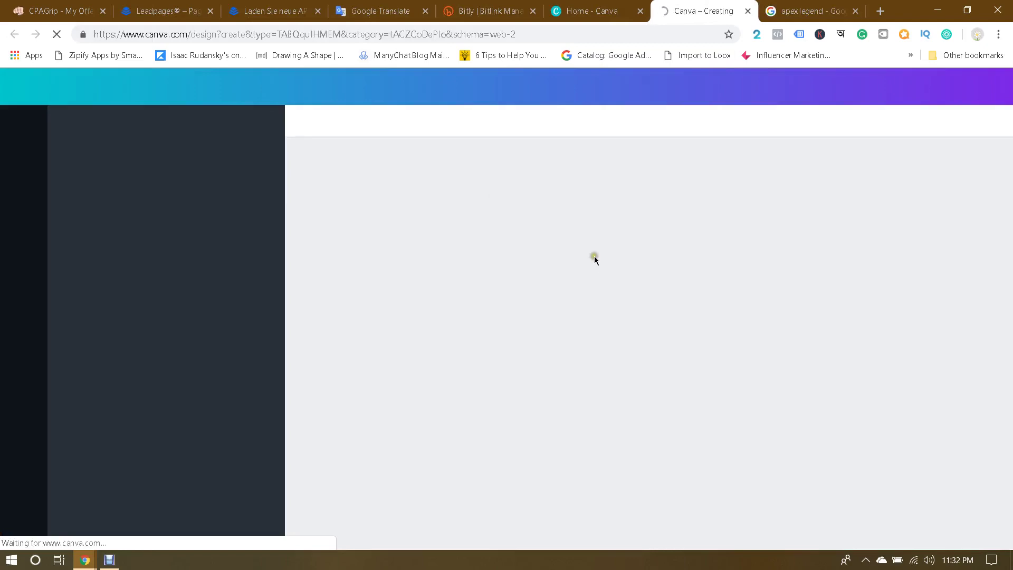
click(808, 11)
right_click(316, 336)
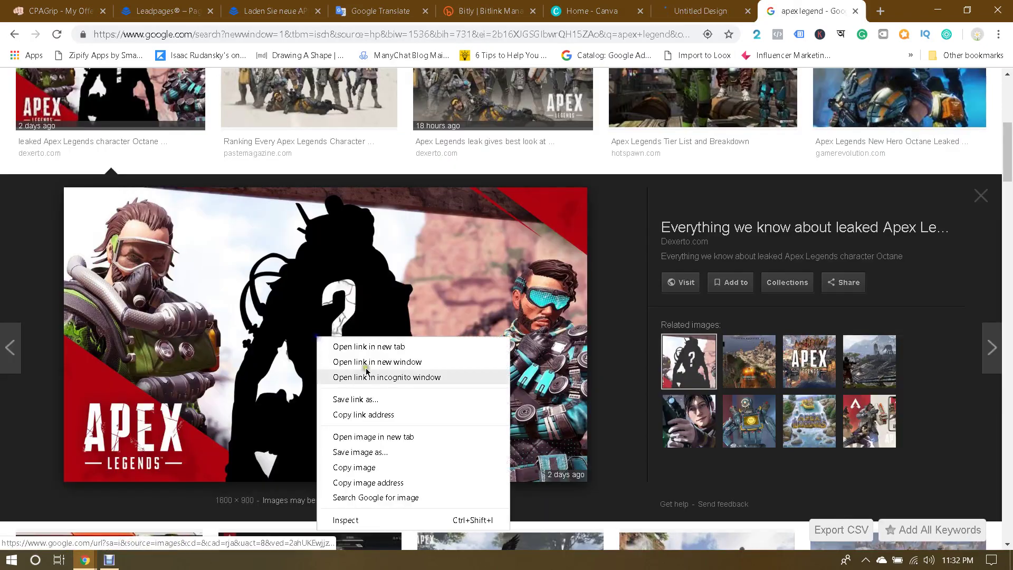
click(361, 452)
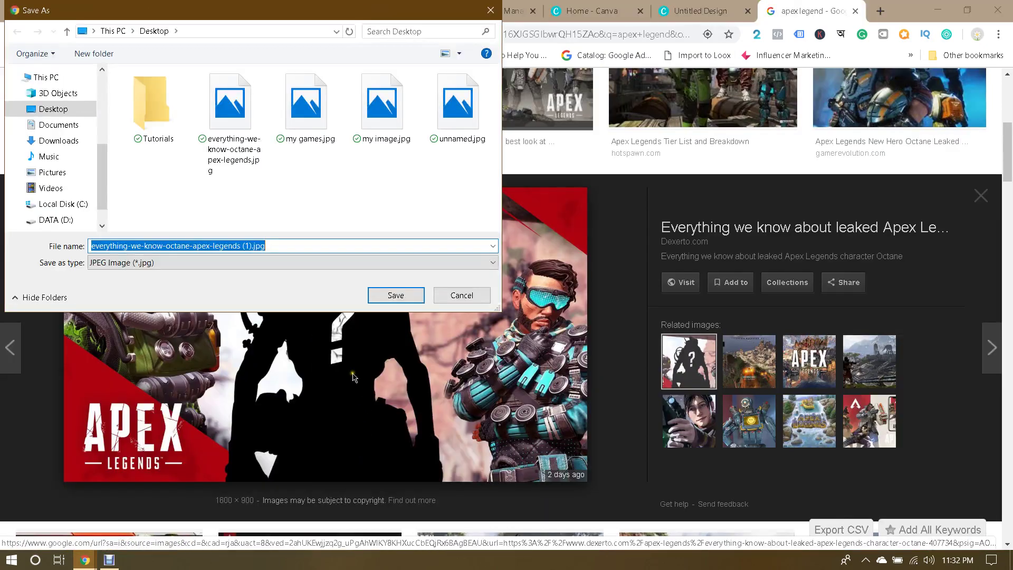
click(477, 294)
click(694, 11)
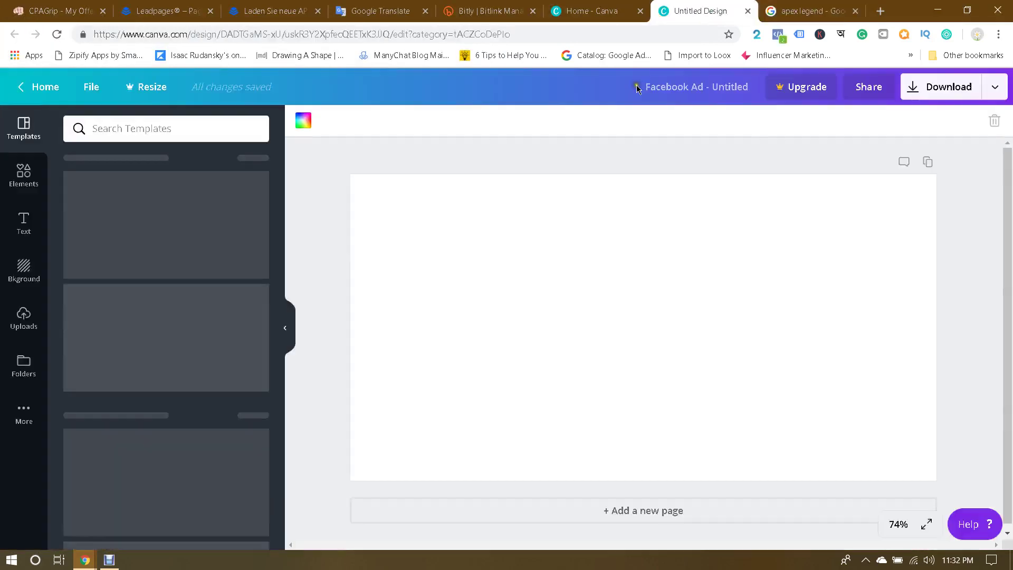
Step: Upload everything-we-know-octane-apex-legends.jpg from the Desktop to the Canva uploads
click(24, 322)
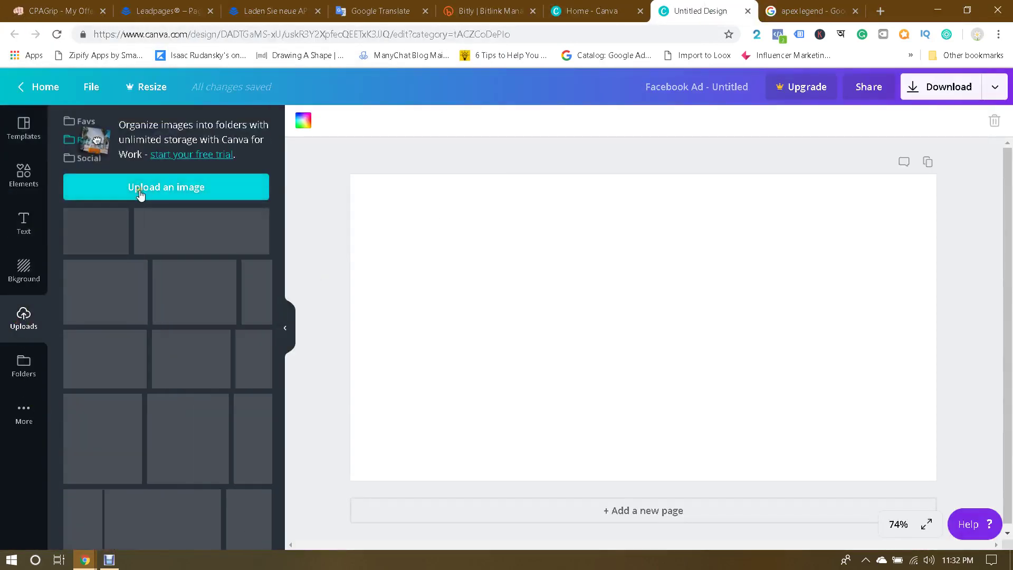
click(140, 194)
double_click(220, 104)
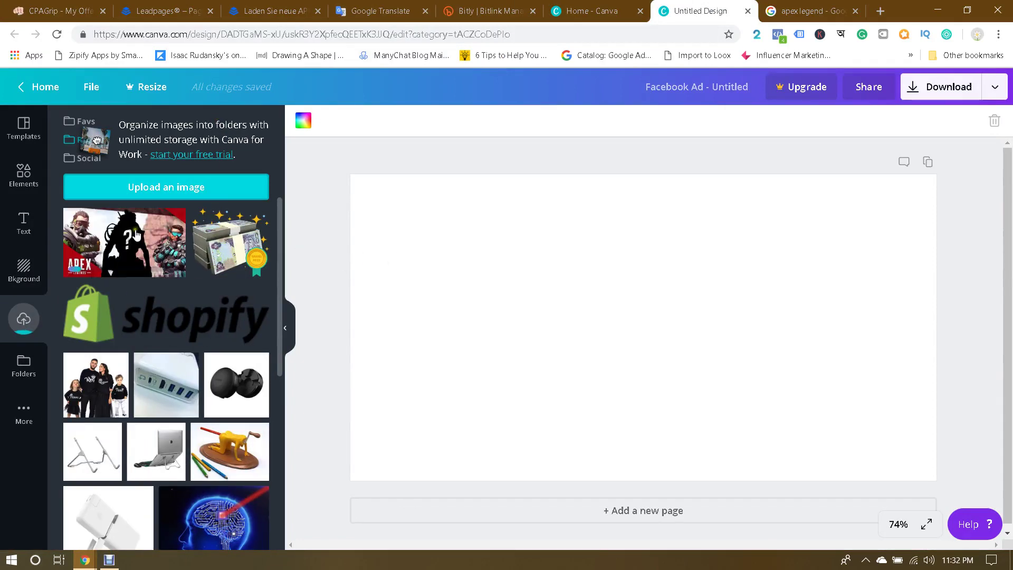
Step: Place the uploaded Apex Legends image on the canvas, enlarge it to fill the page and shift it up to show the logo
drag(680, 327, 600, 292)
drag(787, 419, 967, 470)
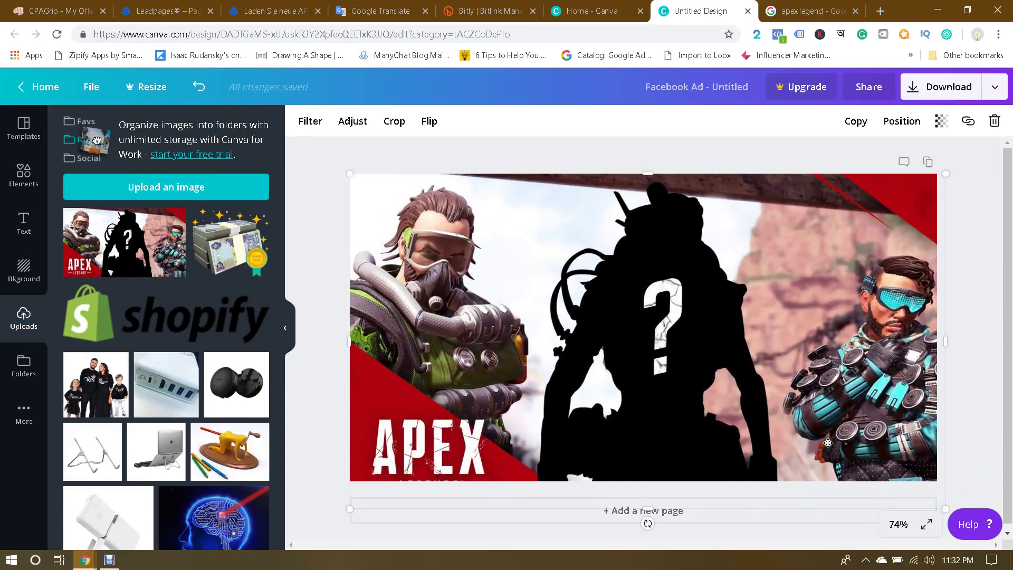
double_click(828, 443)
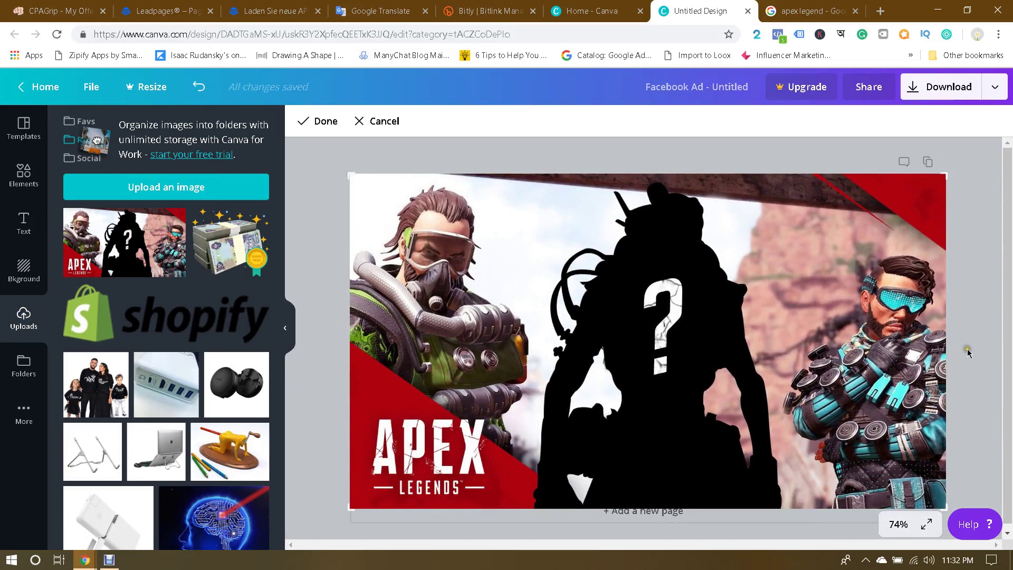
click(315, 121)
drag(643, 375, 635, 362)
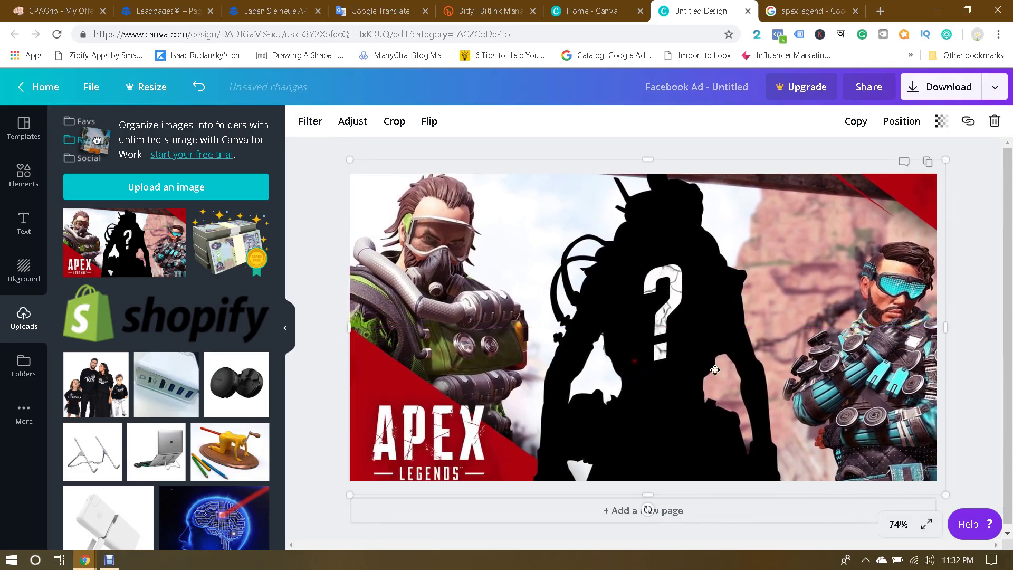
click(980, 325)
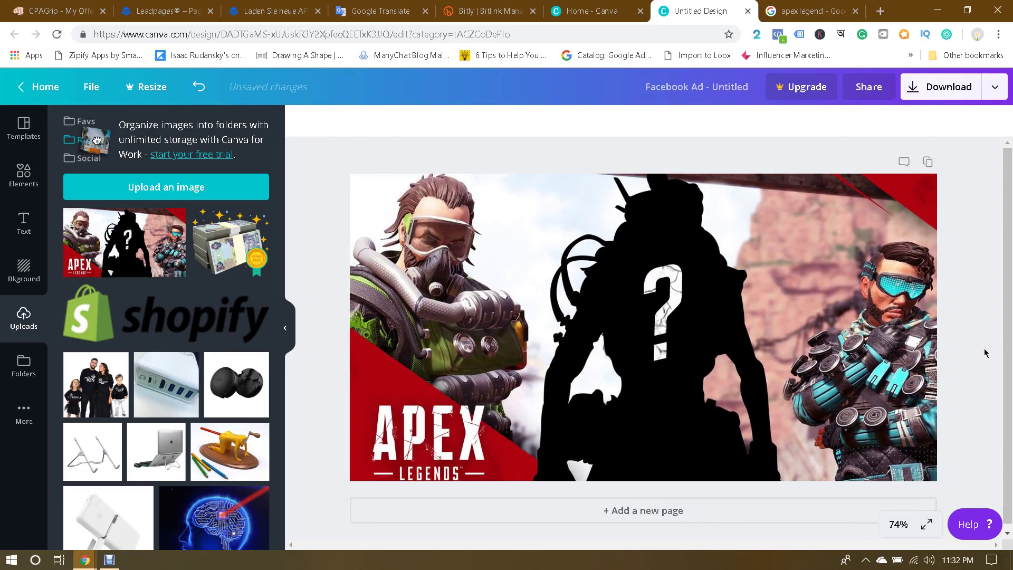
Step: Download the Facebook Ad design as a PNG and dismiss the Canva for Work trial offer
click(921, 87)
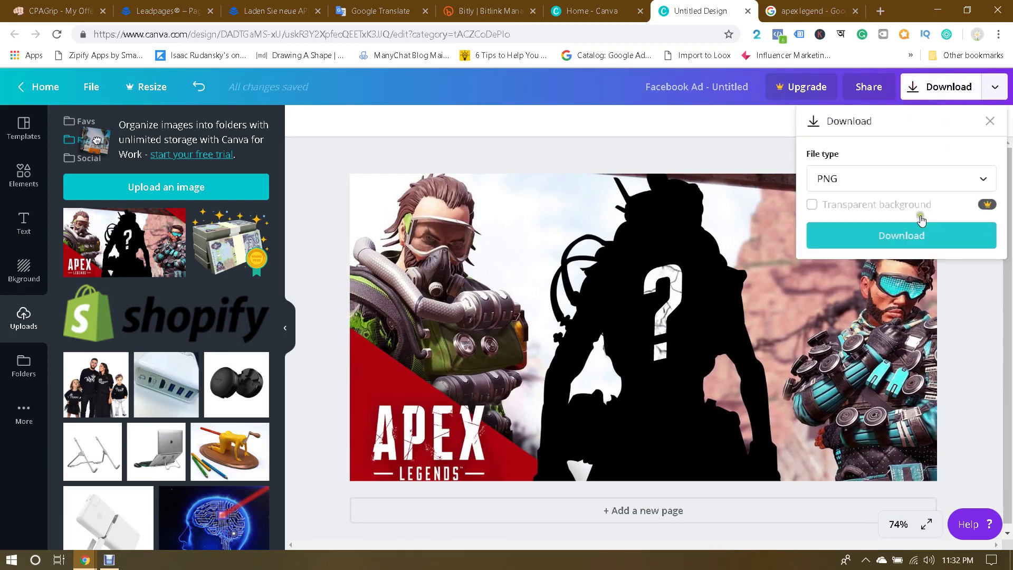
click(905, 239)
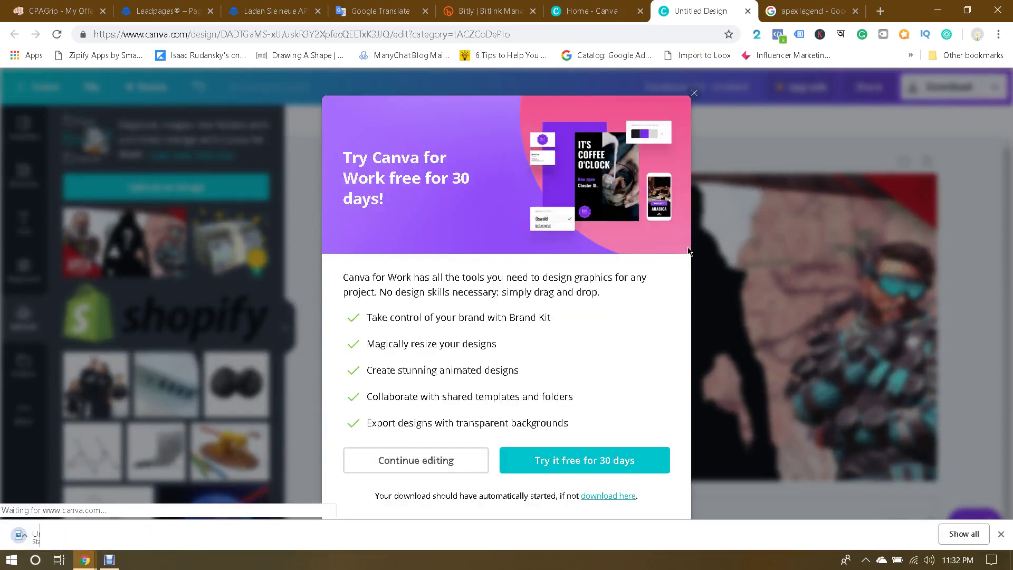
click(688, 82)
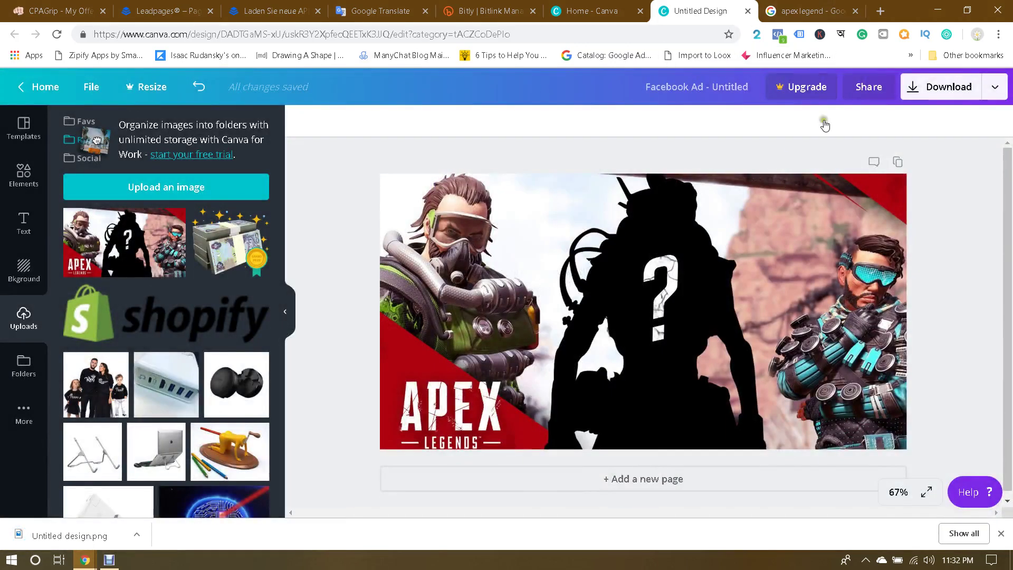
Step: Search Google in a new tab for "facebook image checker" and open Facebook's Text Overlay Tool
click(881, 10)
text(face)
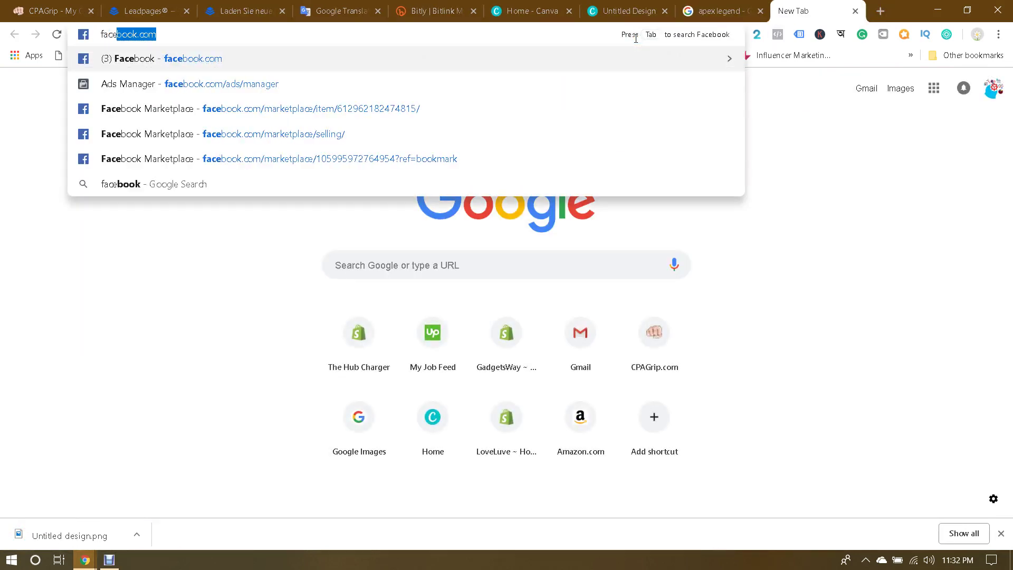
text(book image)
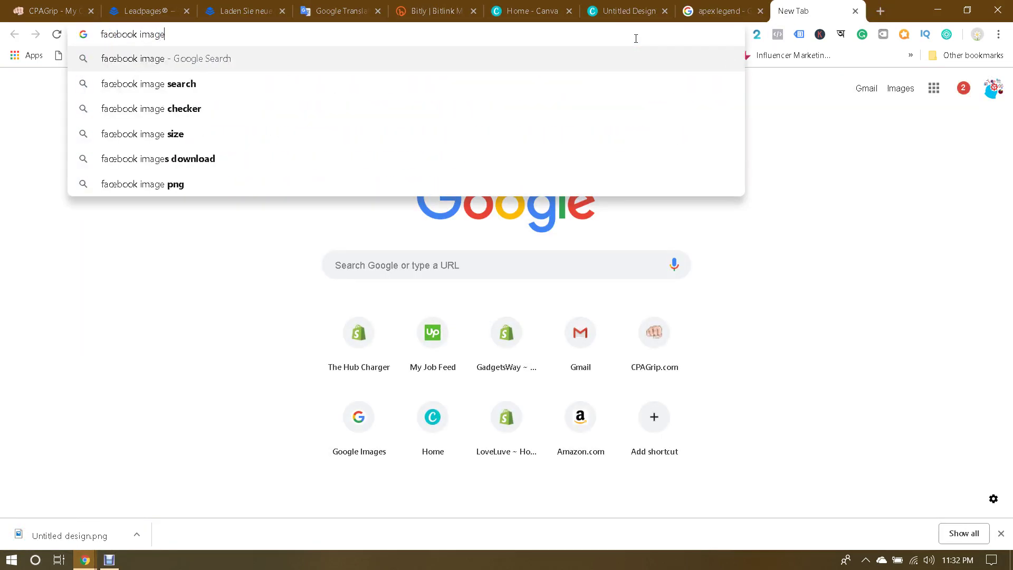
key(Down)
key(Down)
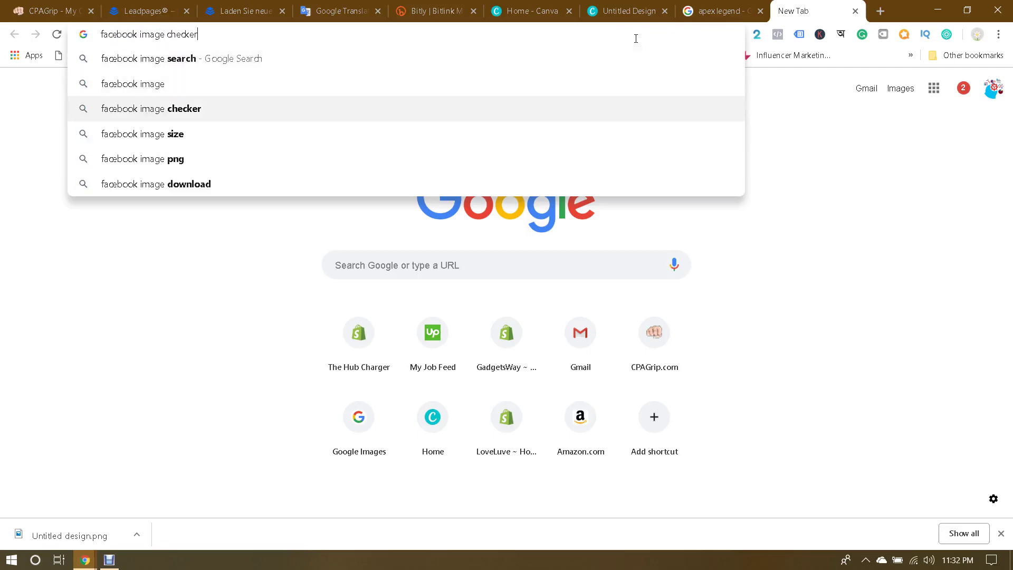
key(Return)
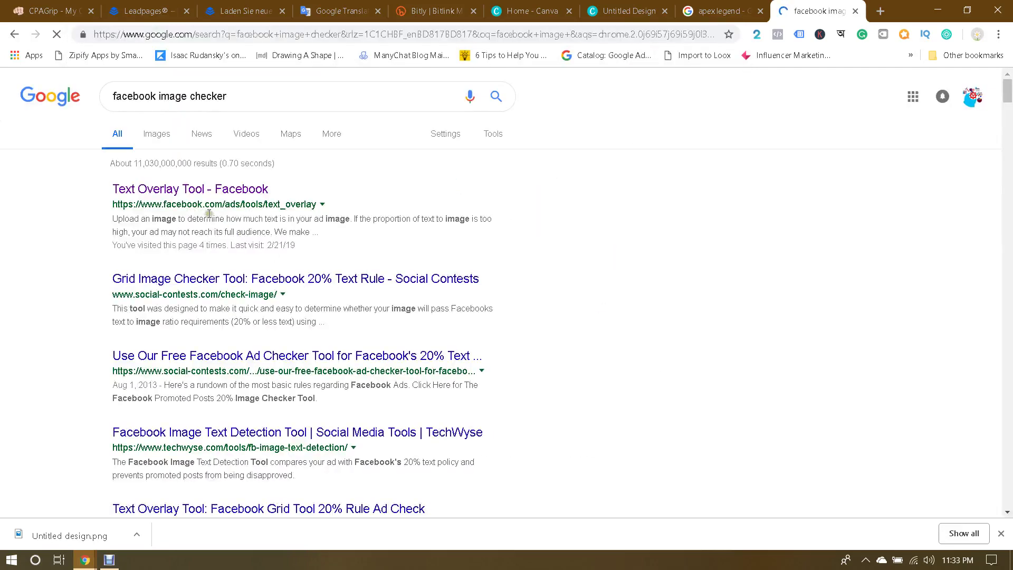
click(206, 191)
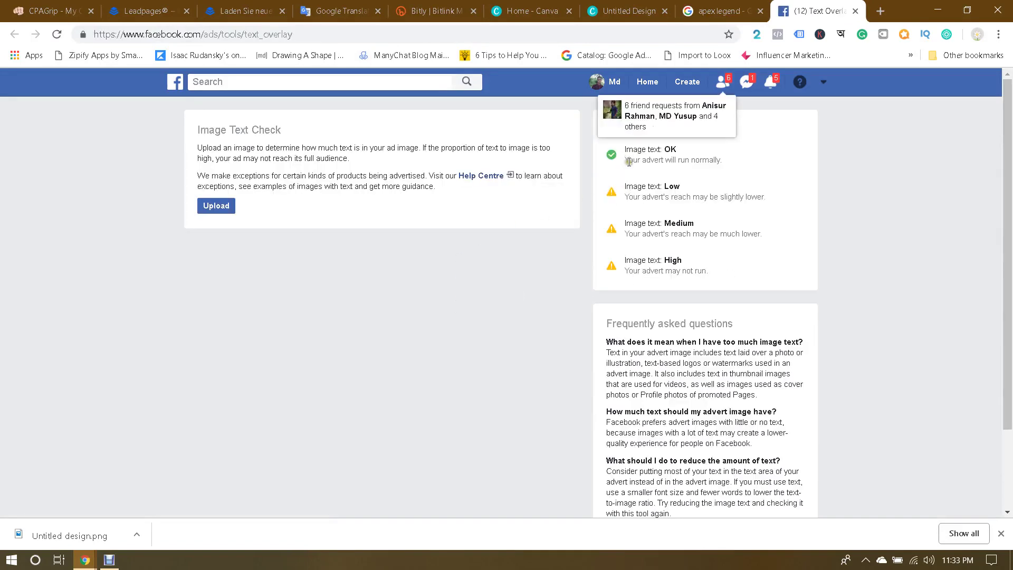
Step: Check Untitled design.png from the Downloads folder with the image text check and read the description of the Low rating
click(222, 208)
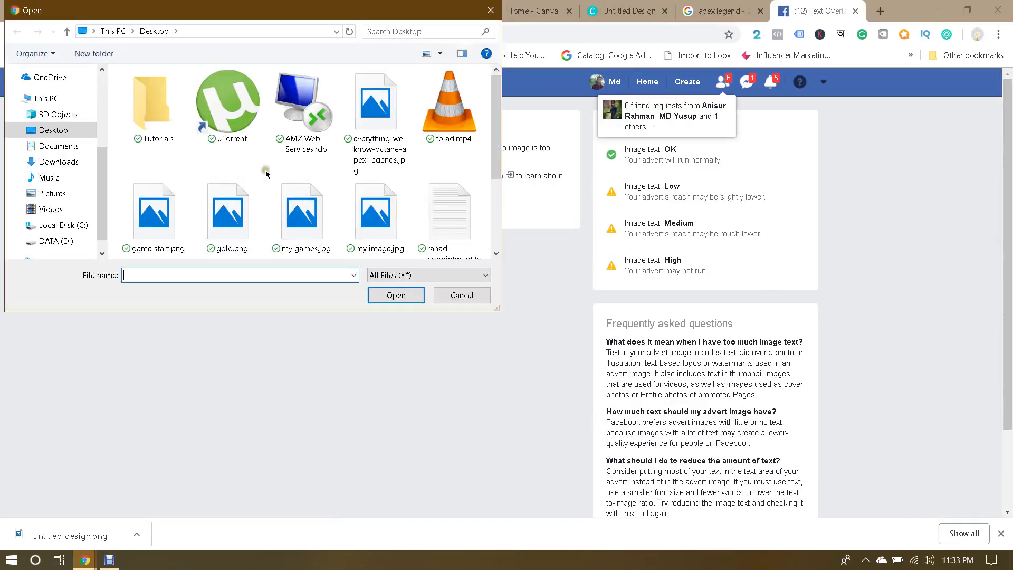
click(36, 166)
drag(498, 147, 484, 234)
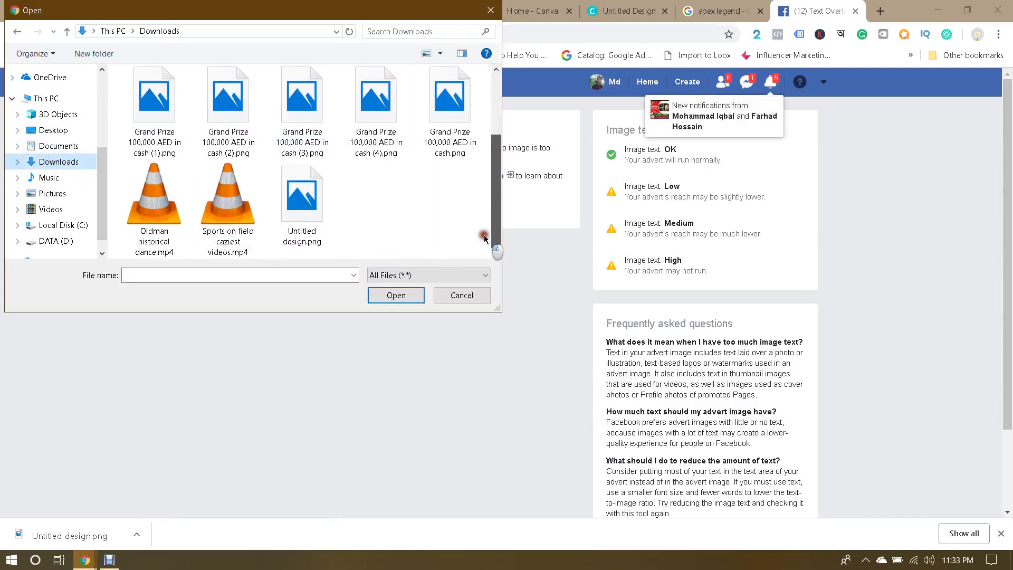
double_click(296, 196)
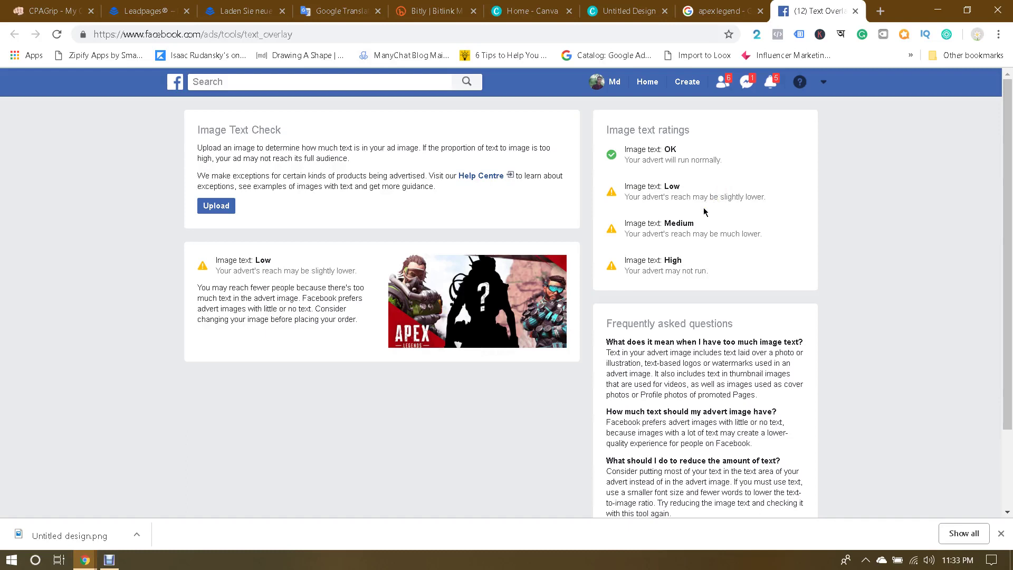
drag(652, 201, 789, 199)
click(789, 198)
drag(674, 199, 802, 197)
click(802, 199)
Step: Return to the "apex legend" image results and preview the Paste Magazine character ranking picture as an alternative without text
click(715, 10)
scroll(665, 275, up, 3)
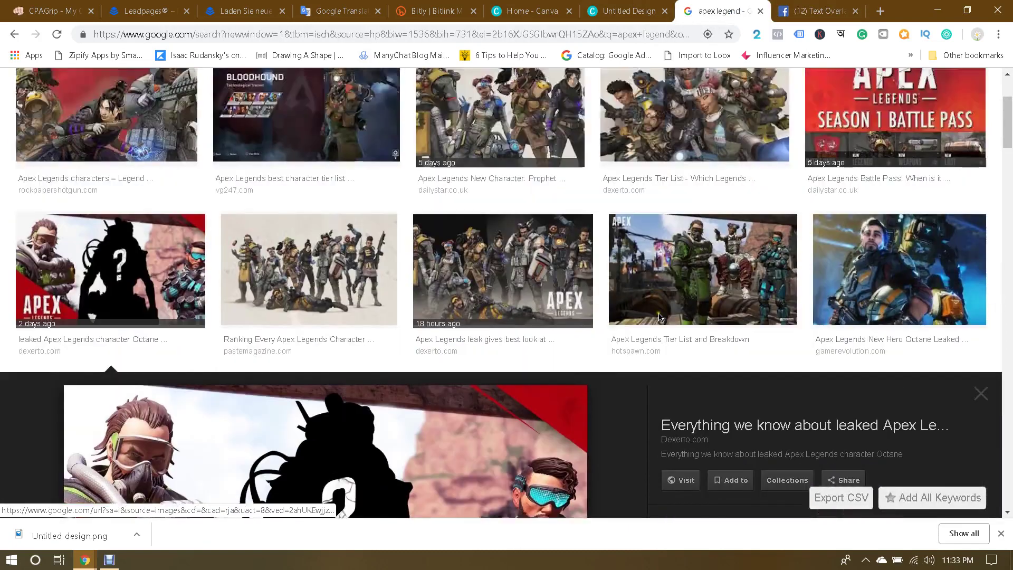
scroll(660, 316, up, 1)
click(304, 316)
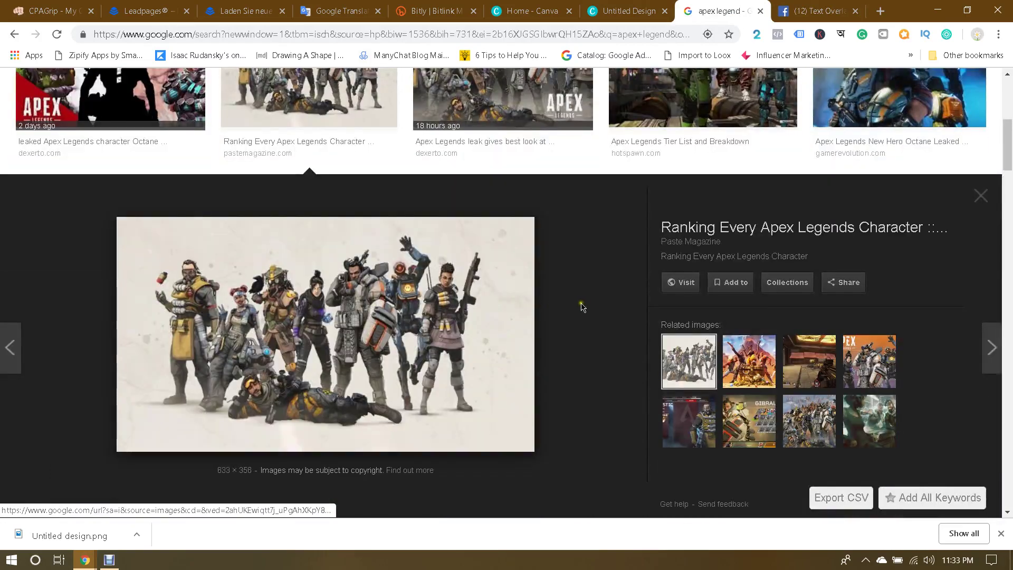
scroll(592, 307, up, 2)
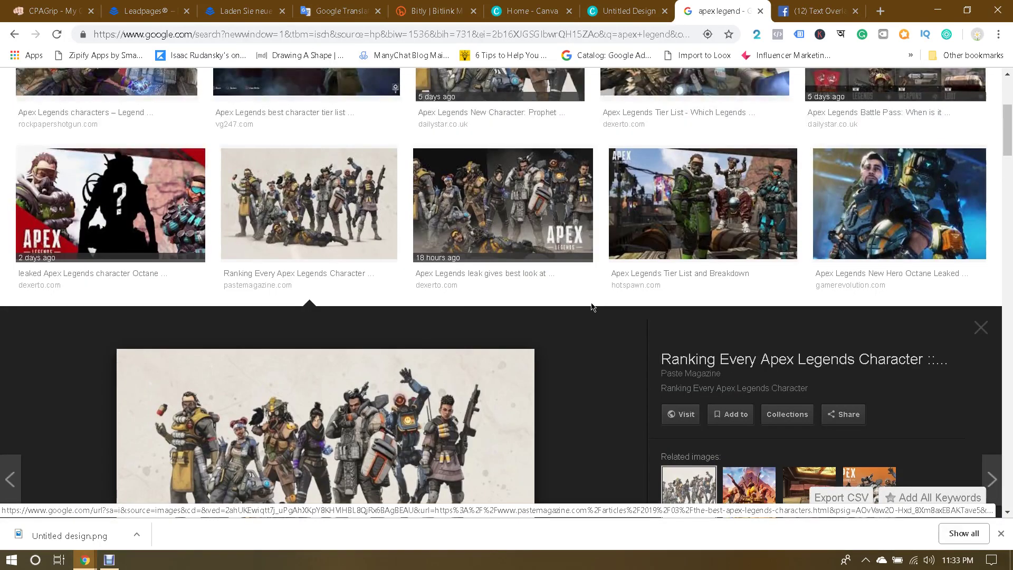
scroll(592, 306, down, 4)
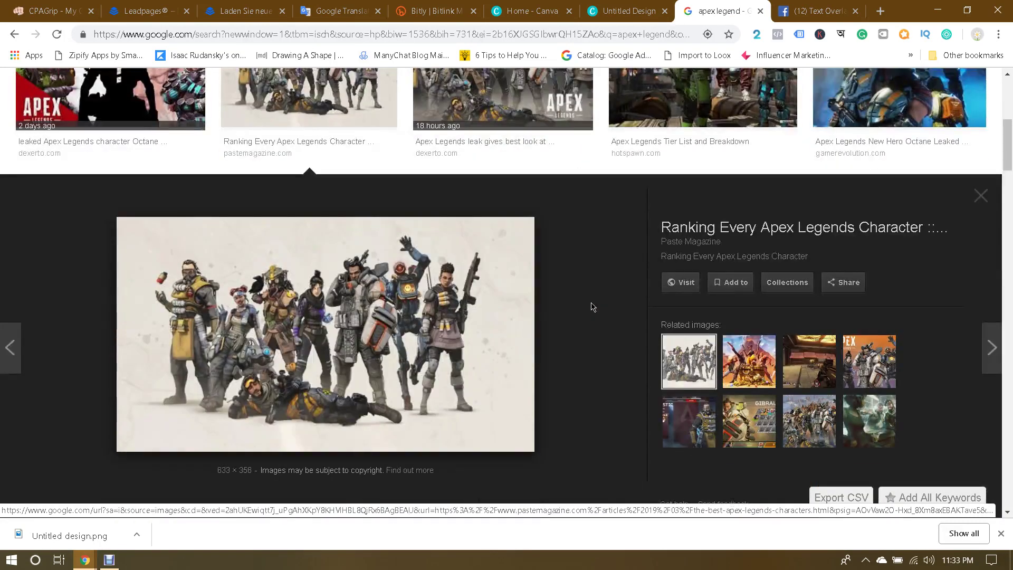
scroll(611, 320, up, 4)
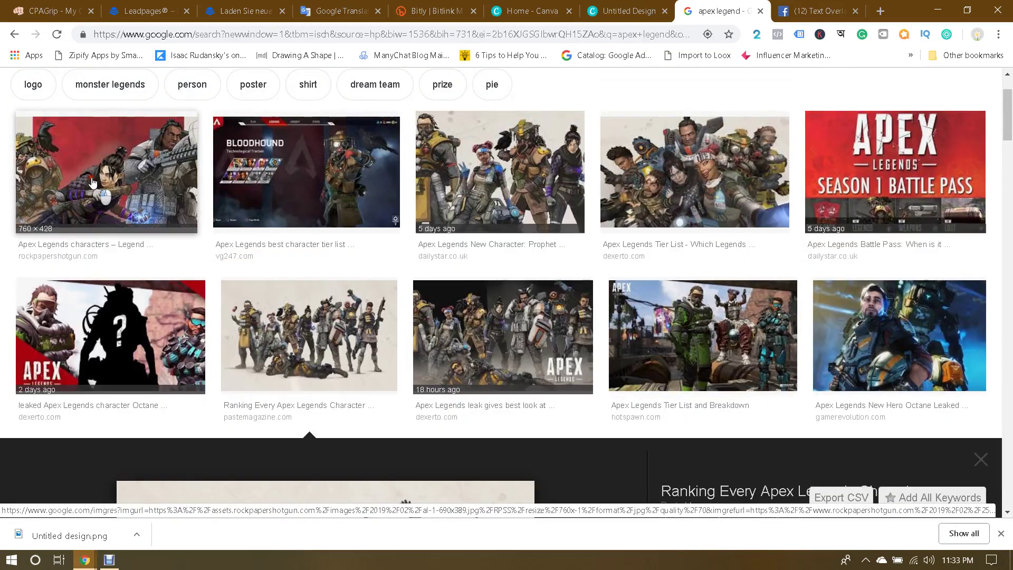
Step: Preview the Rock Paper Shotgun Apex Legends characters picture and save it to the Desktop as 70
click(158, 200)
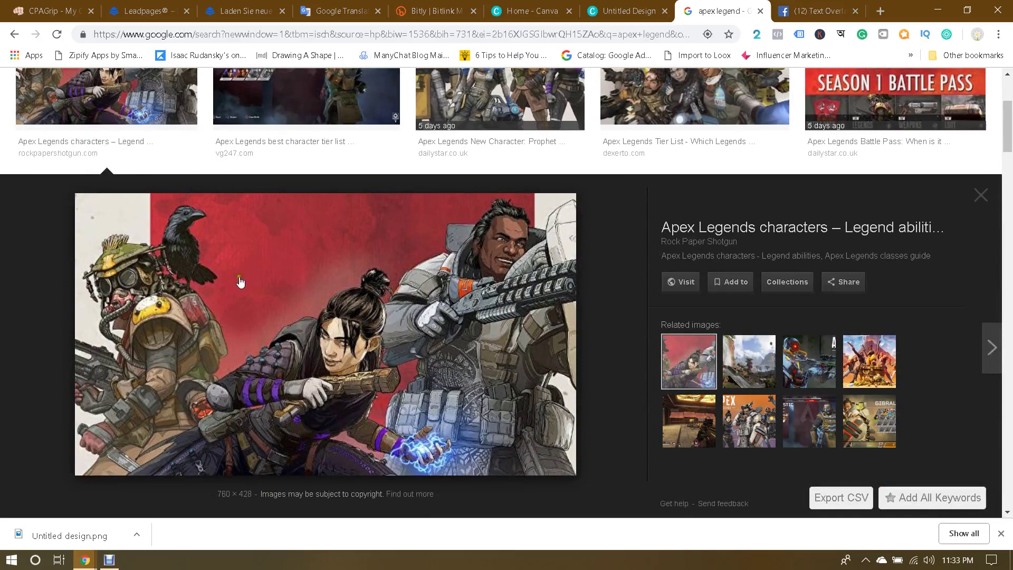
right_click(206, 268)
click(248, 388)
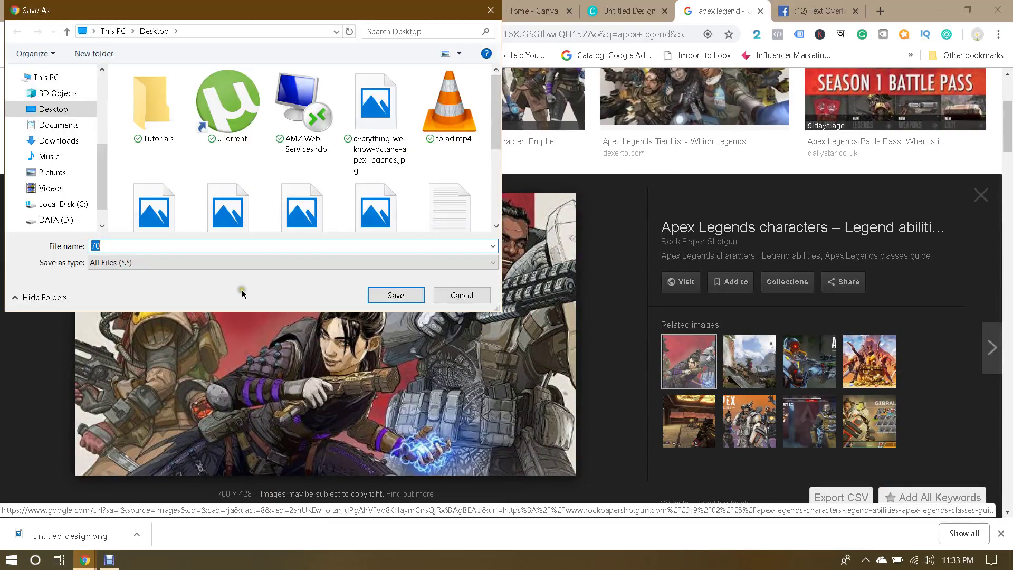
click(395, 295)
Step: Return to the Facebook Ad design in Canva and delete the silhouette picture from the page
click(614, 5)
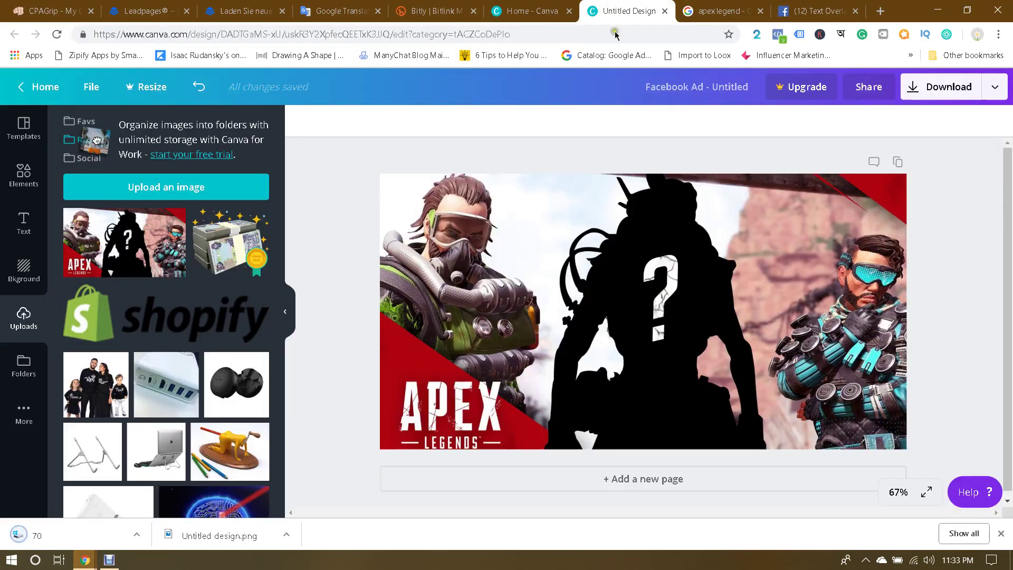
click(790, 236)
click(996, 121)
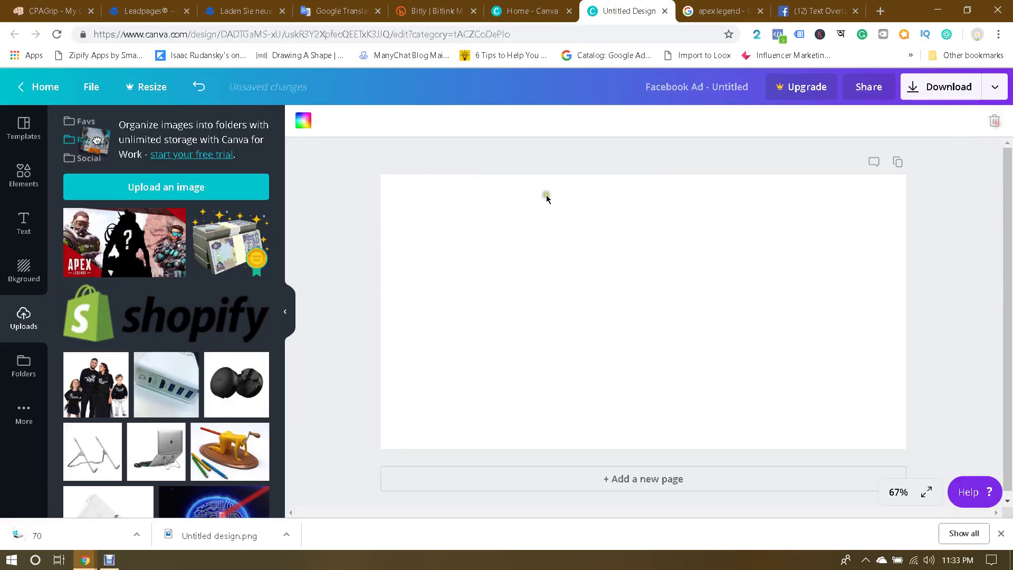
click(184, 193)
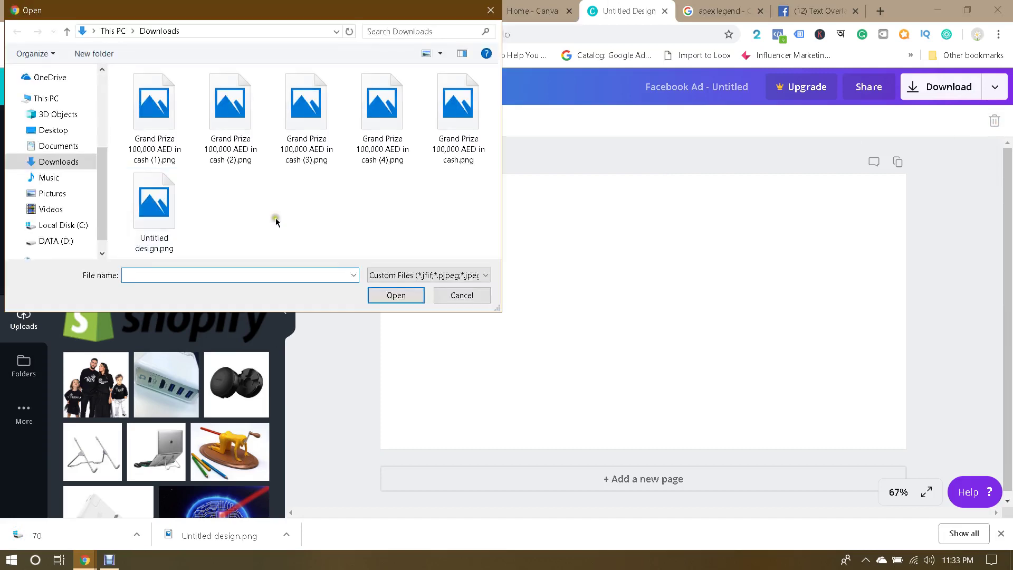
click(462, 295)
Step: Save the Dexerto Apex Legends Tier List picture from the image results to the Desktop as sdfsdfsadf.jpg
click(818, 11)
click(721, 6)
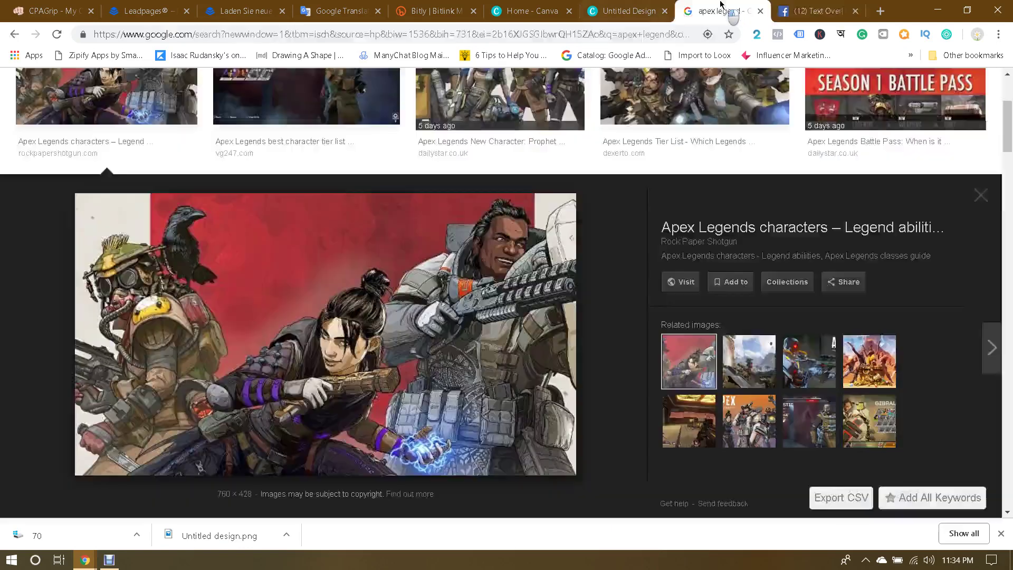
scroll(417, 322, up, 2)
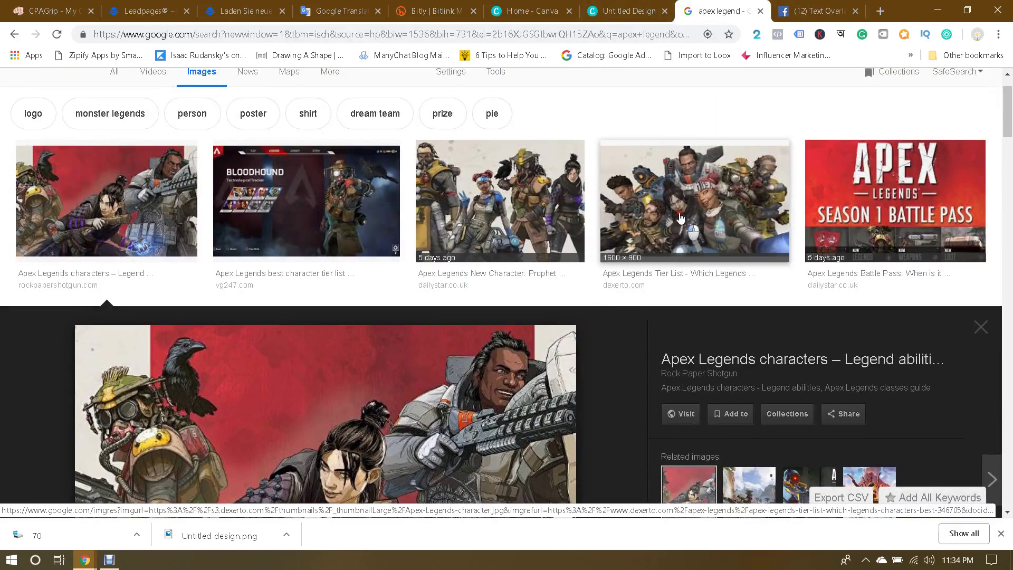
click(666, 250)
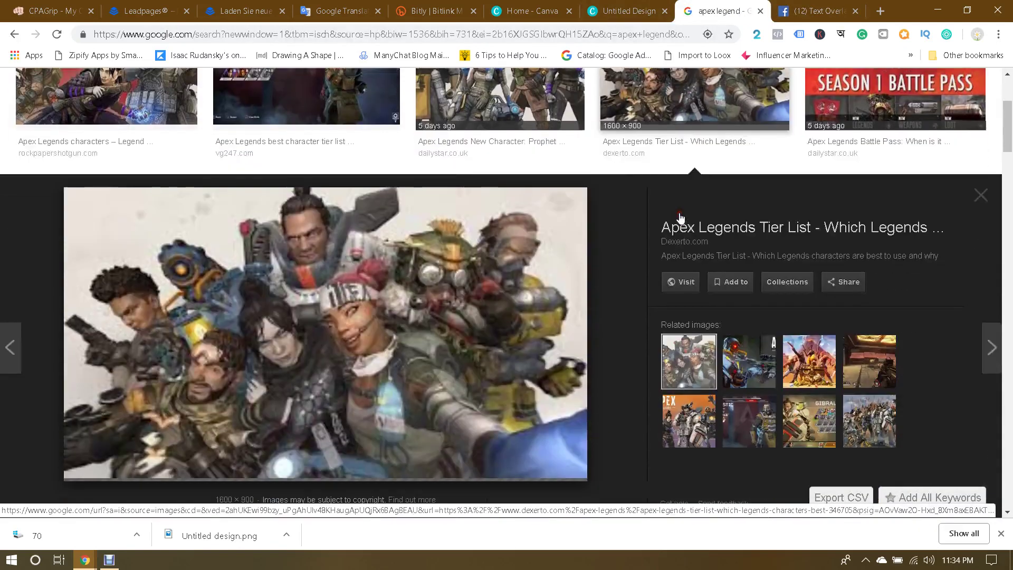
right_click(363, 261)
click(400, 376)
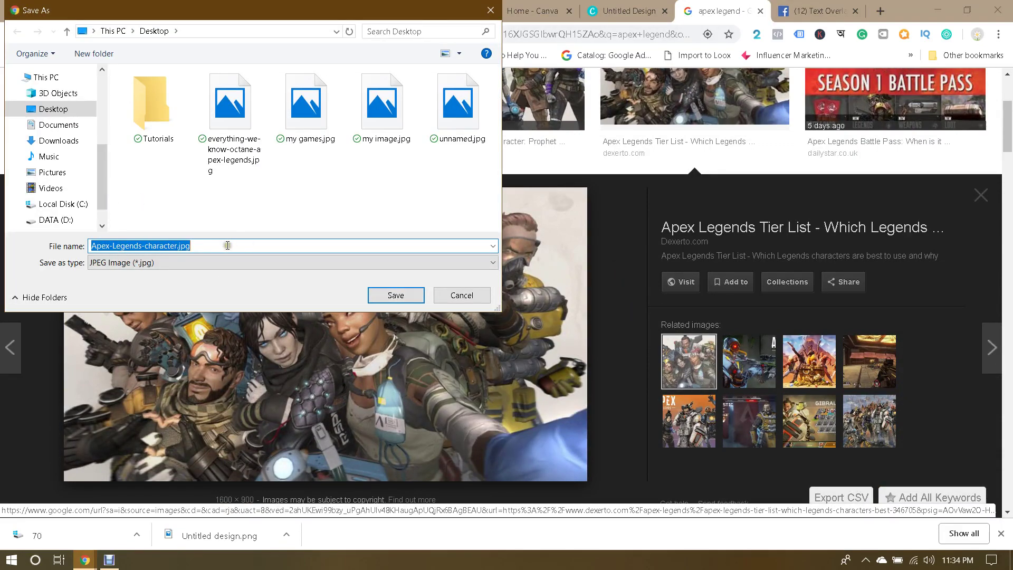
text(sdfsdf)
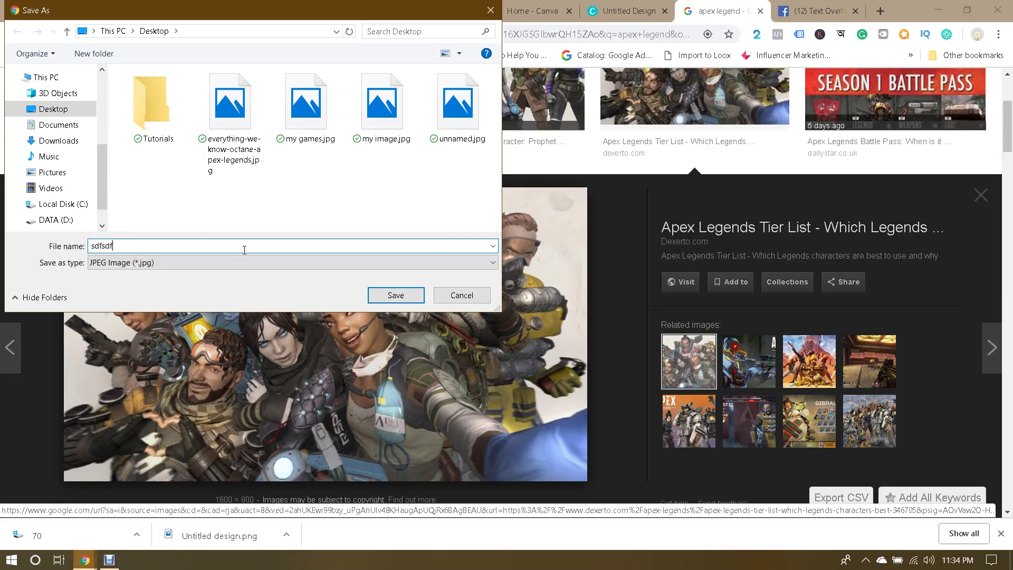
text(sadf)
click(392, 293)
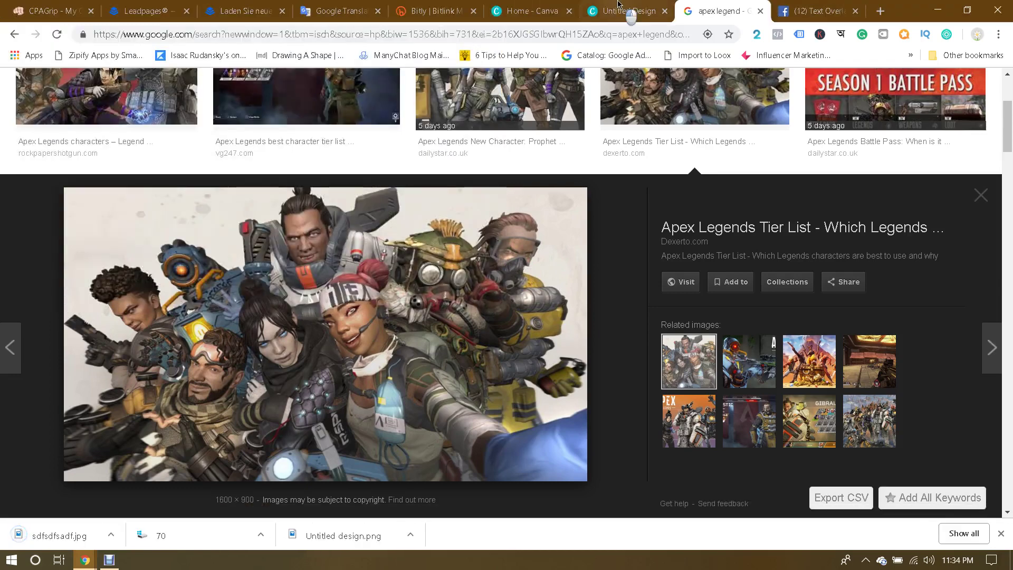
Step: Upload sdfsdfsadf.jpg from the Desktop to the Canva image uploads
click(626, 11)
click(147, 193)
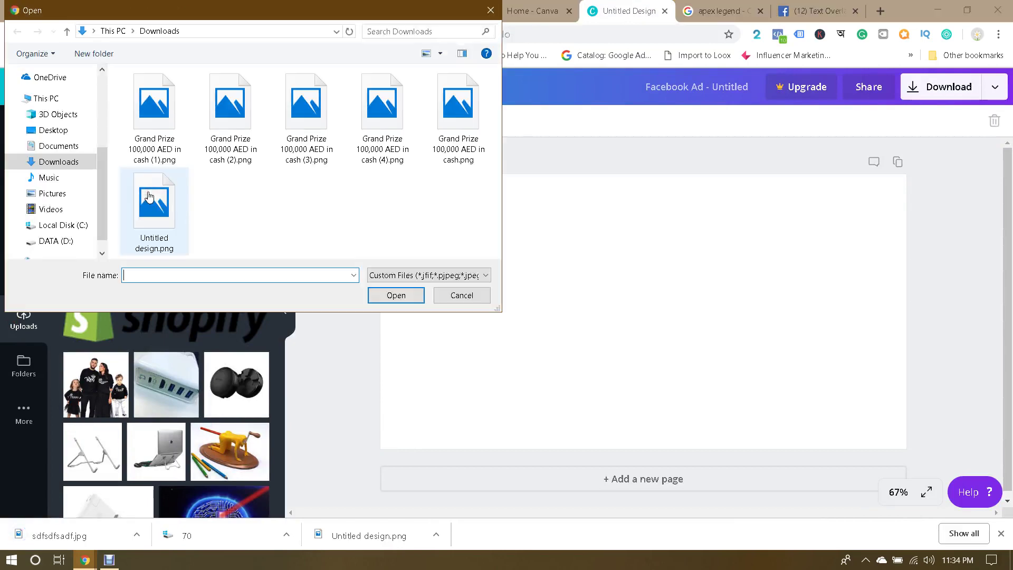
click(53, 129)
scroll(422, 150, down, 1)
click(205, 194)
double_click(204, 194)
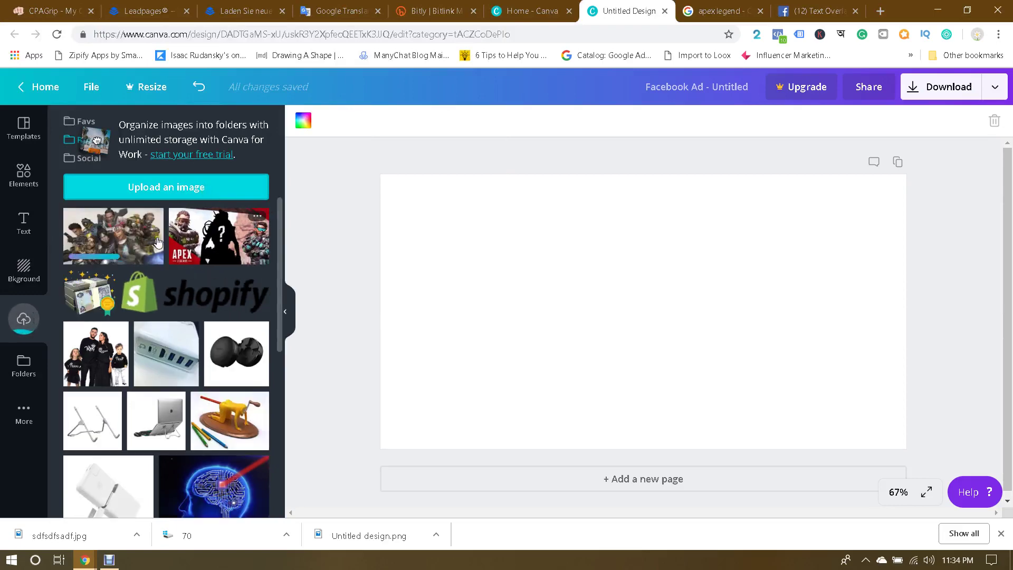
Step: Place the newly uploaded group picture on the blank page and enlarge it to cover the whole page
click(103, 228)
drag(636, 292, 568, 264)
drag(773, 394, 931, 438)
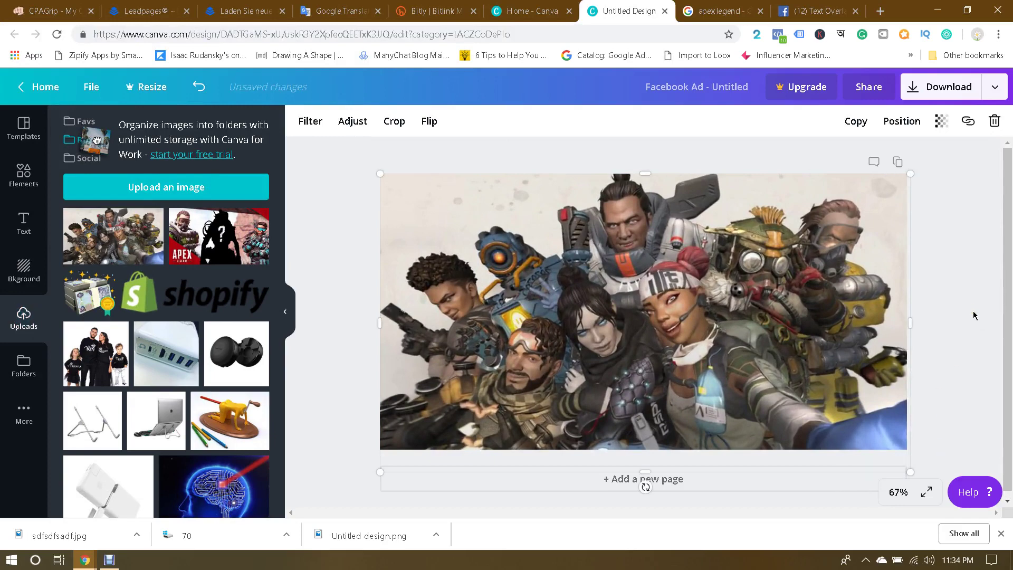
click(967, 312)
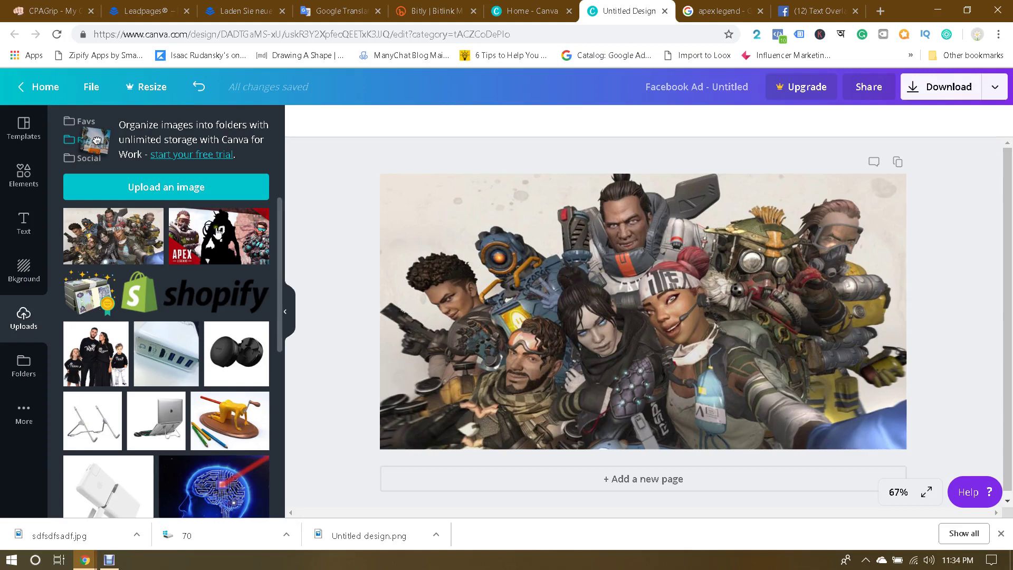
Step: Add the heading "APEX LEGENDS" and place it on one line in the picture's upper-left corner
click(23, 222)
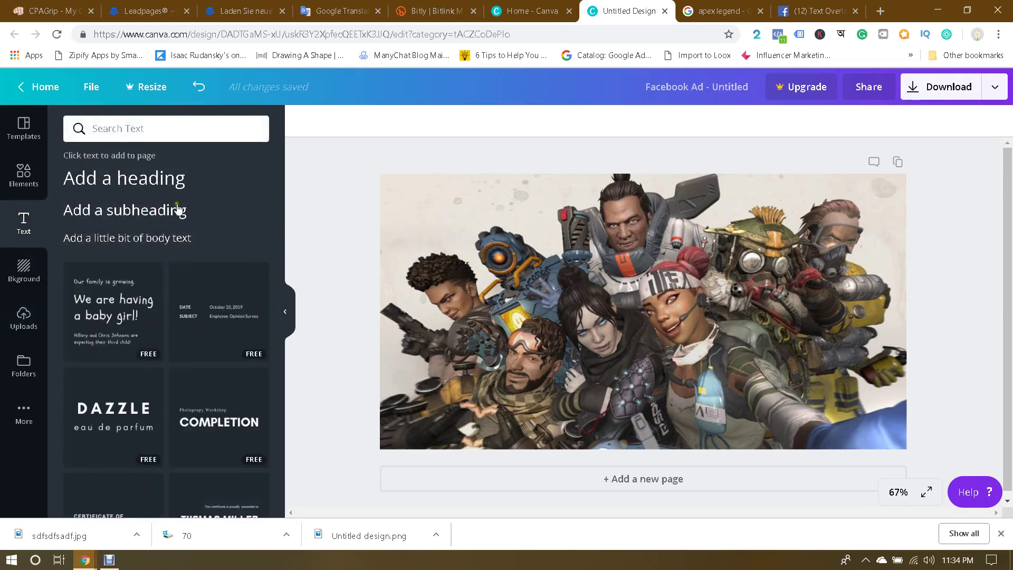
click(153, 179)
text(A)
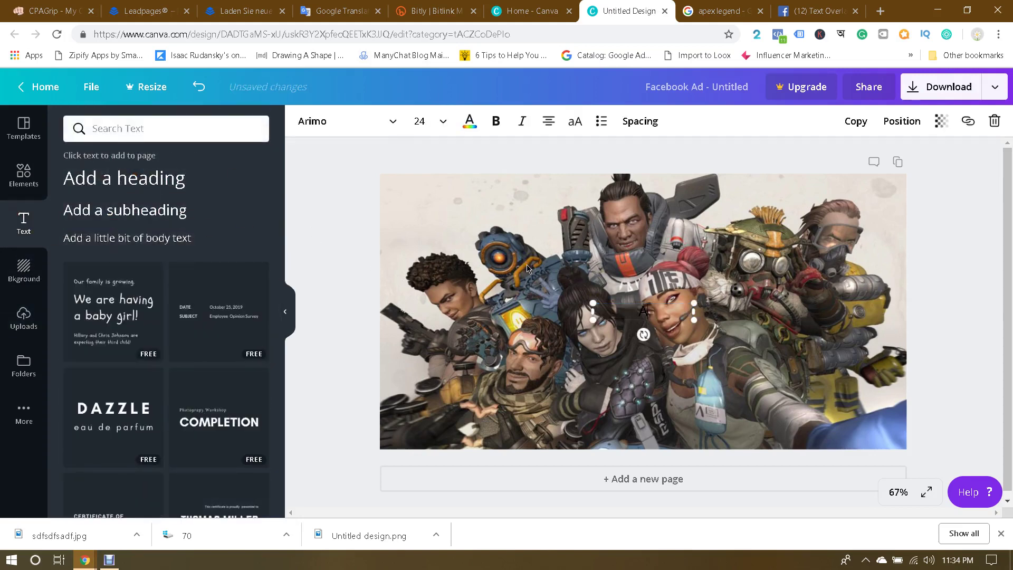
text(PEX LEGENDS)
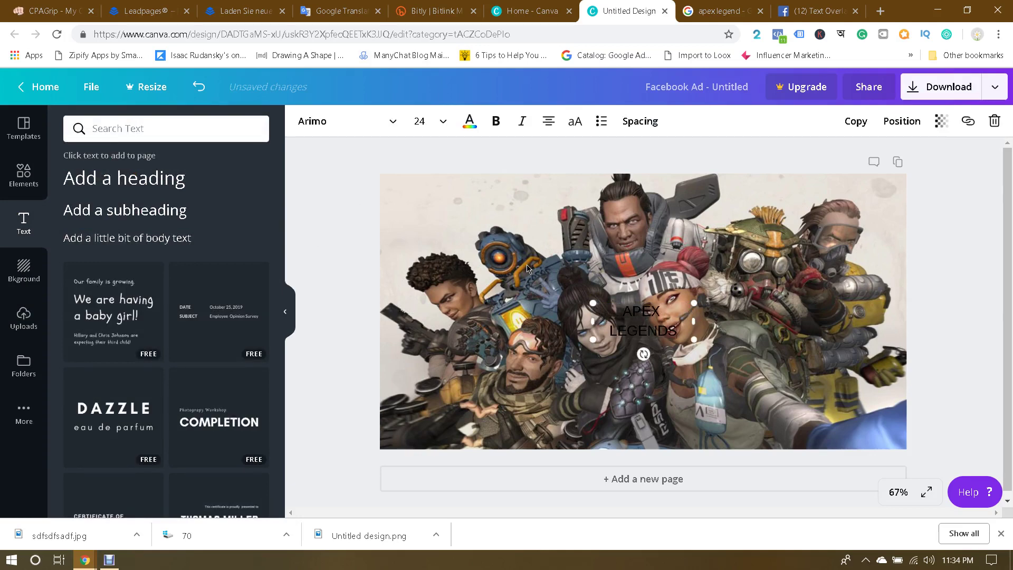
drag(697, 321, 488, 193)
Step: Format the APEX LEGENDS heading as bold, red (#f40000) text at size 32
key(ctrl+a)
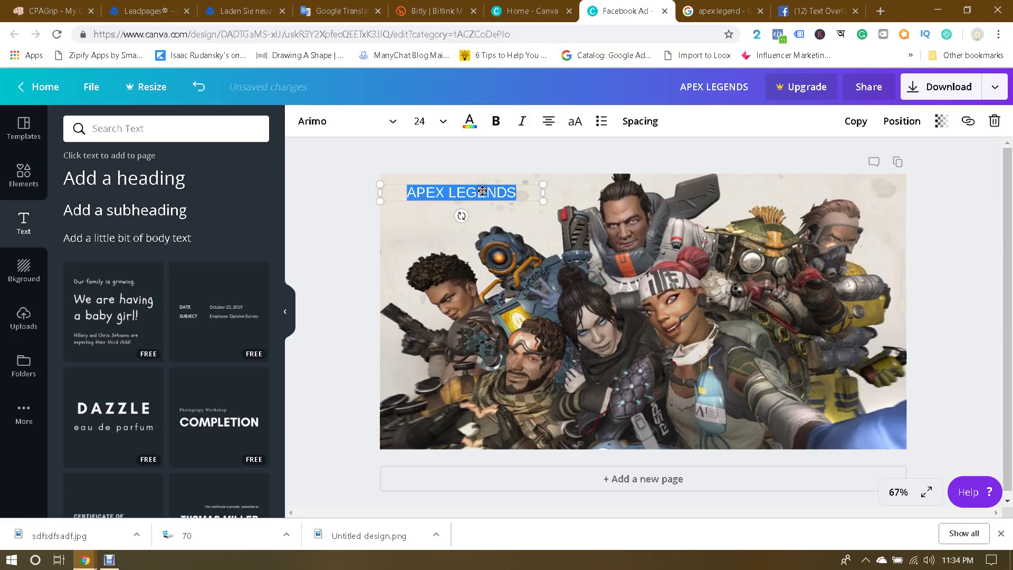
click(470, 122)
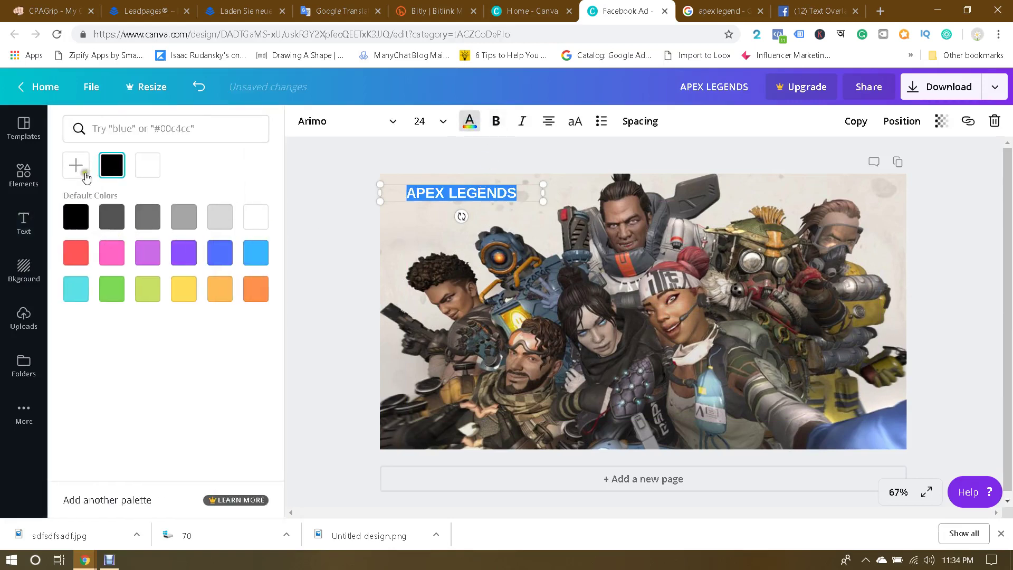
click(86, 176)
click(239, 236)
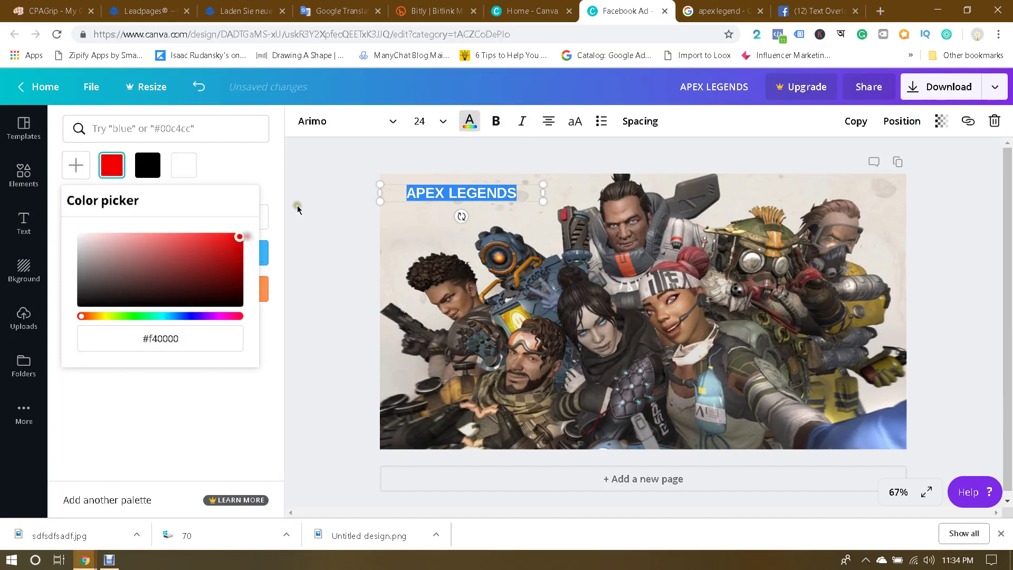
click(443, 123)
click(431, 326)
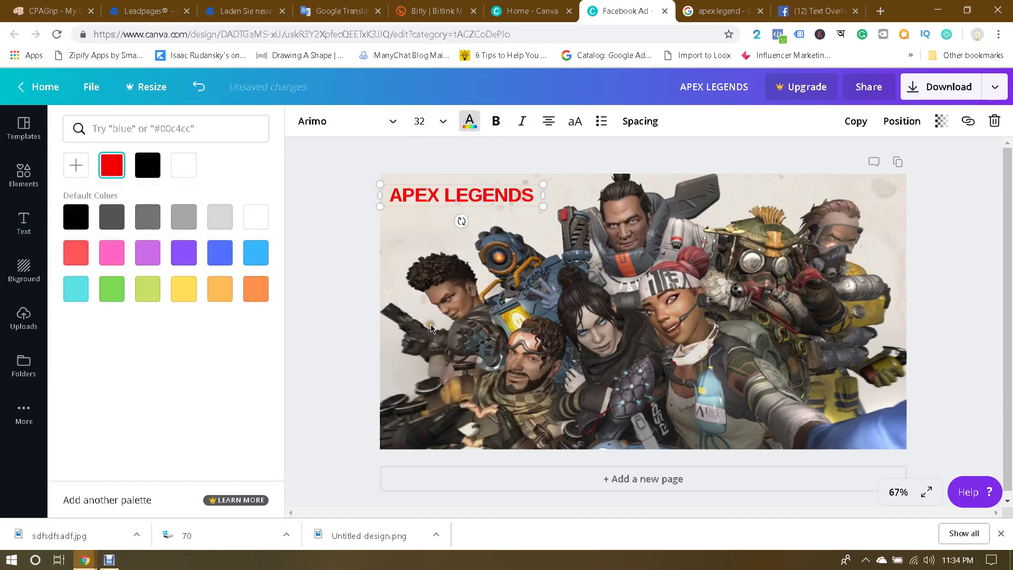
click(324, 236)
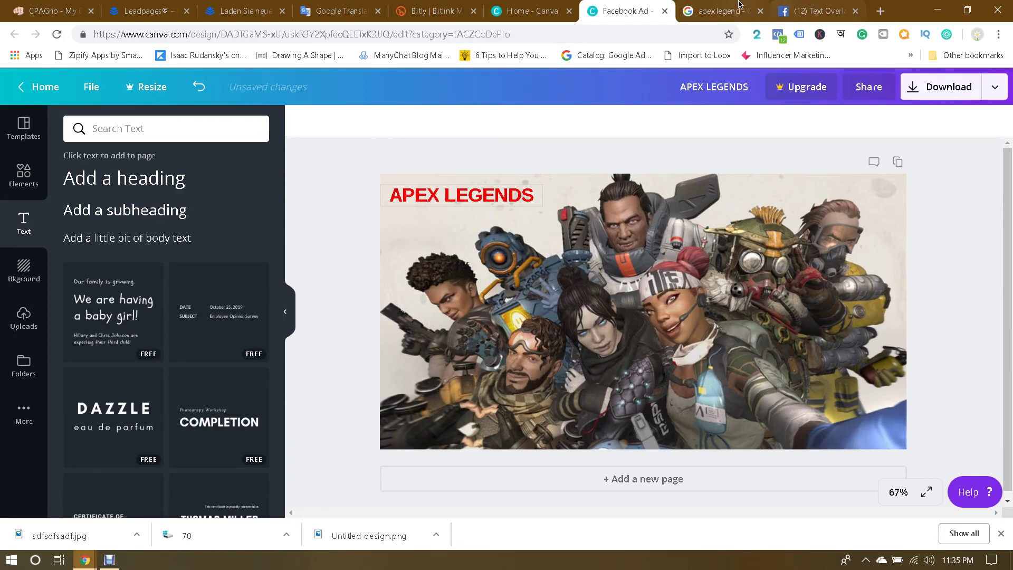
Step: Download the reworked design as APEX LEGENDS.png and dismiss the Canva for Work trial offer
click(714, 12)
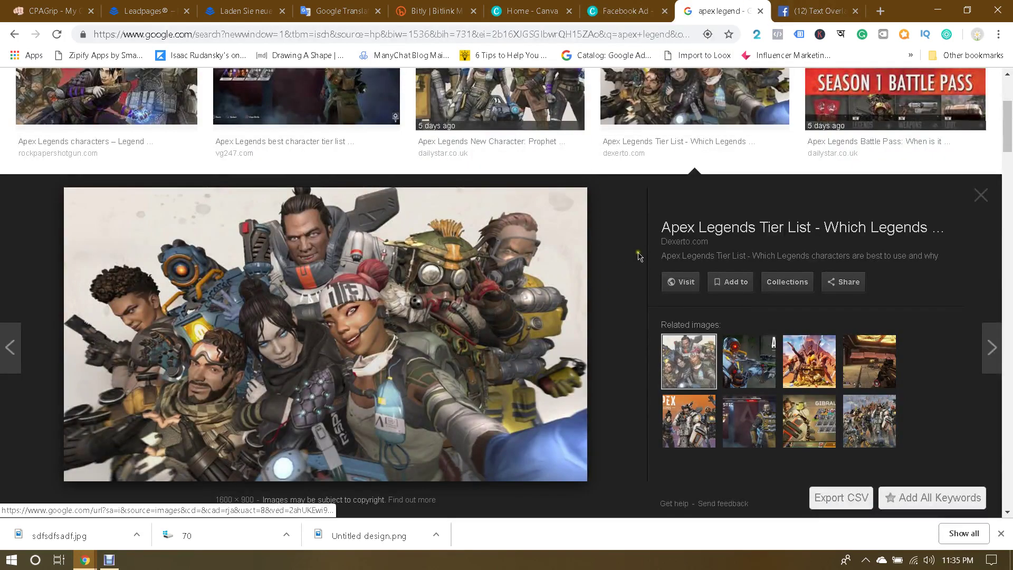
click(616, 5)
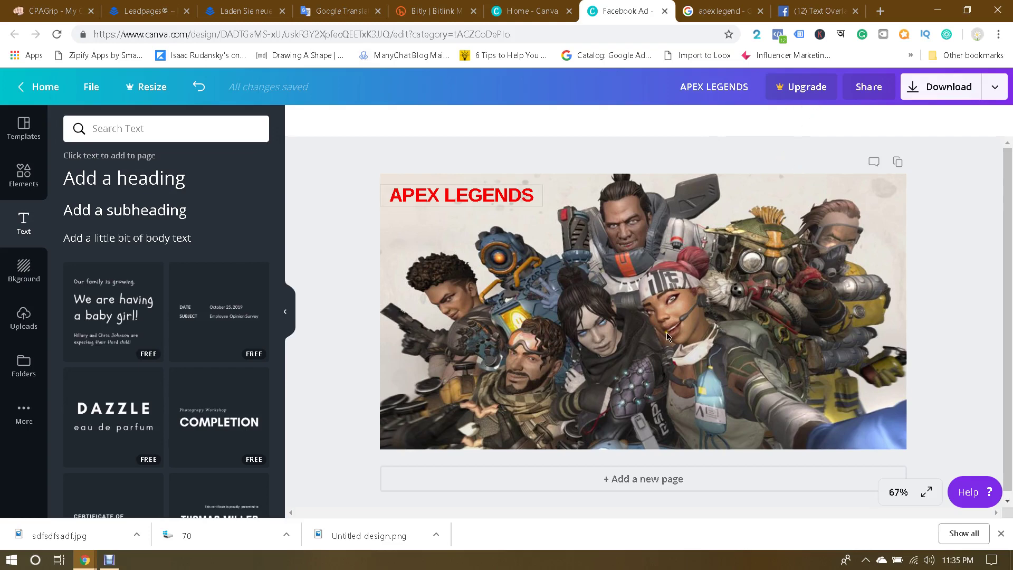
click(934, 87)
click(918, 235)
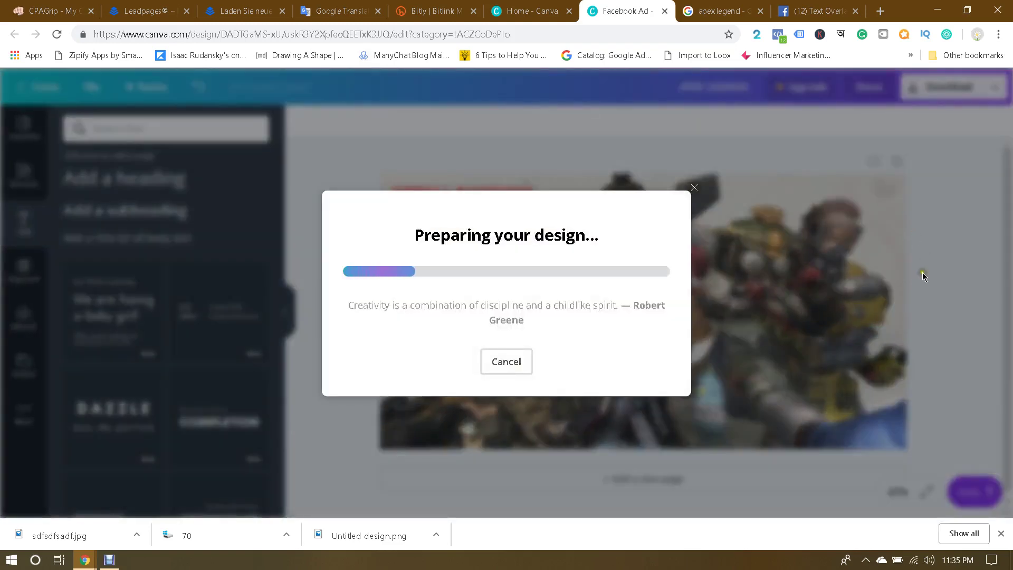
click(1001, 533)
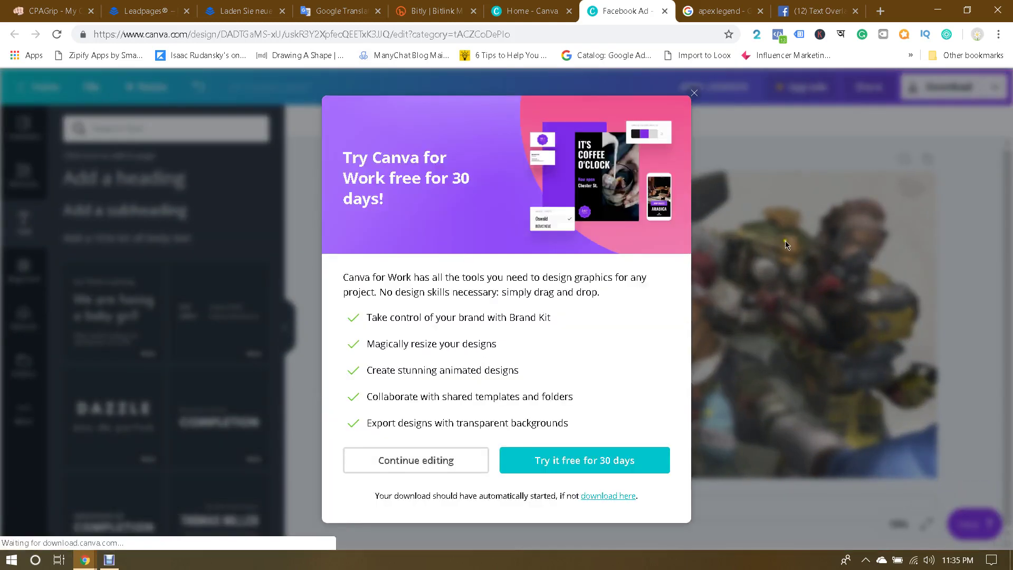
click(686, 82)
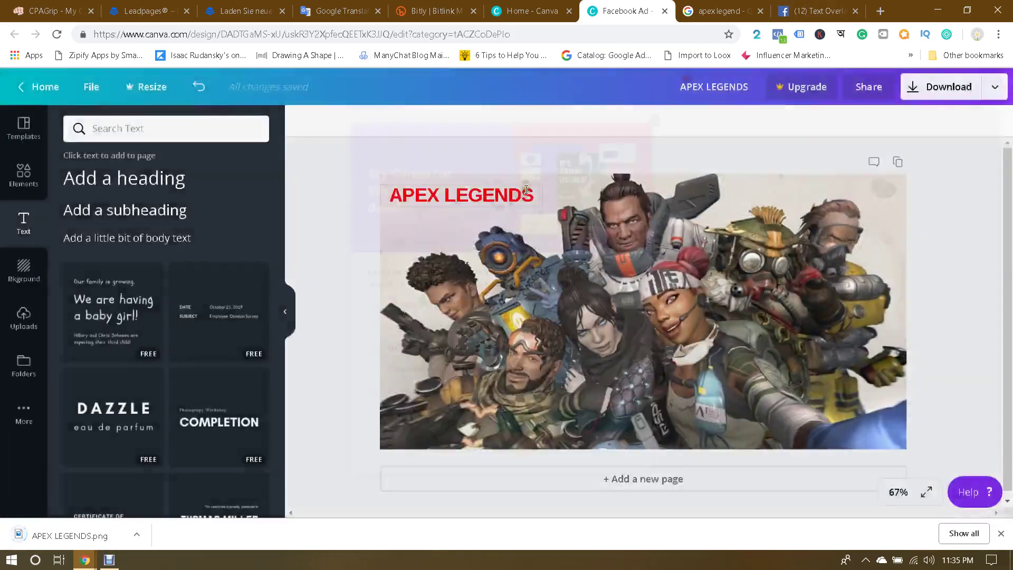
Step: Check APEX LEGENDS.png from the Downloads folder with Facebook's image text check
click(817, 10)
click(215, 205)
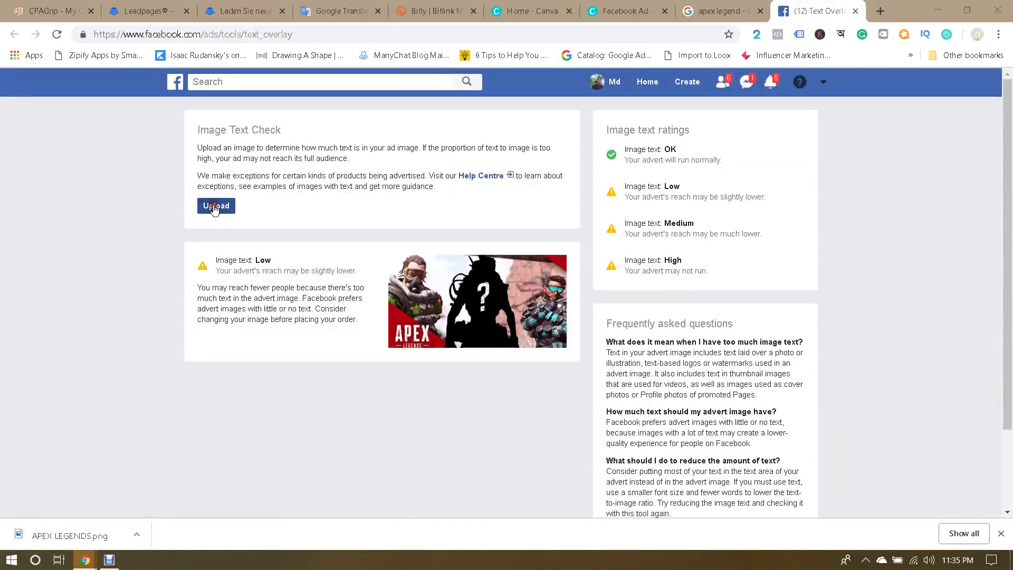
click(66, 162)
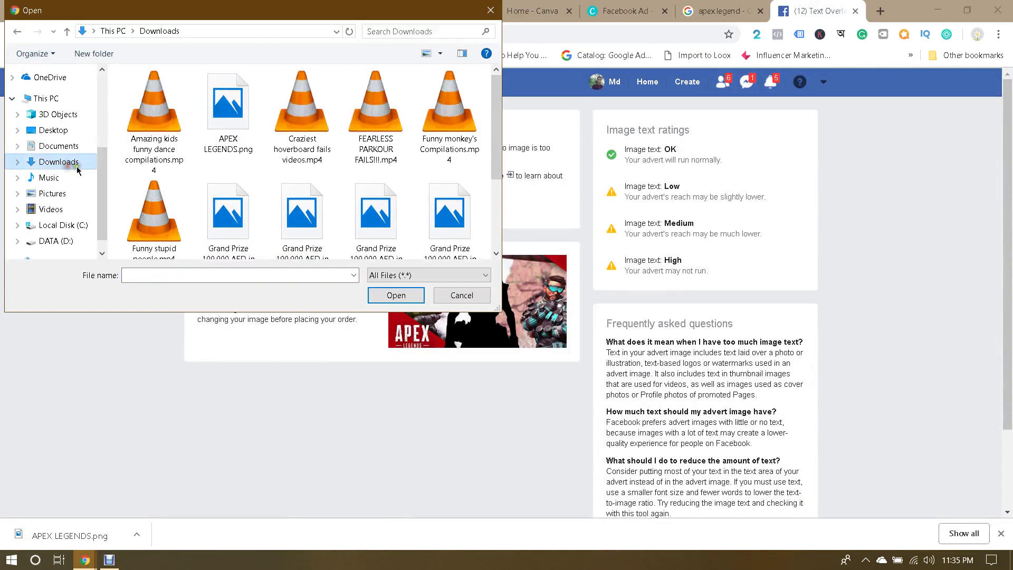
double_click(224, 114)
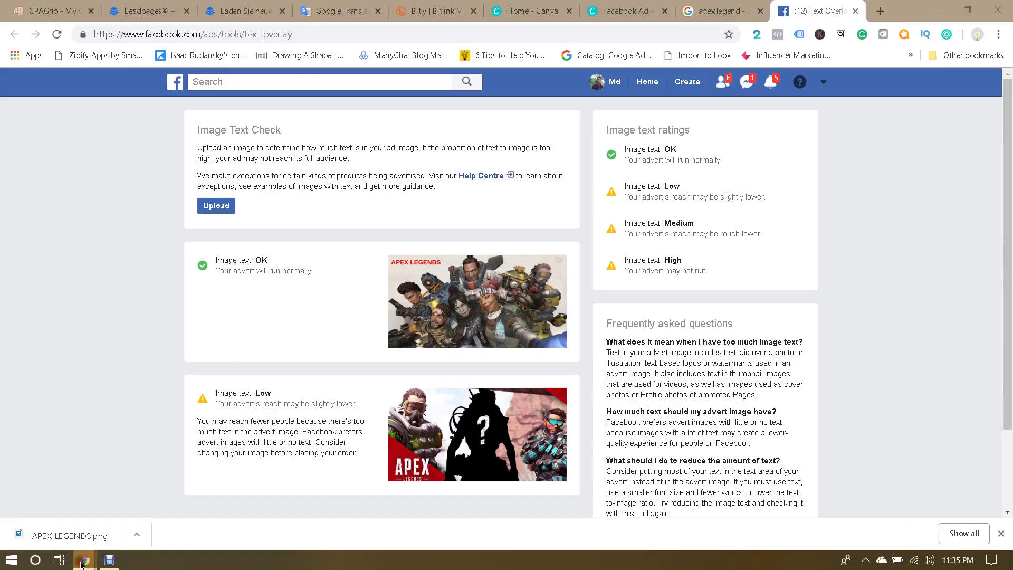
Step: Switch to the Ads Manager window and duplicate the German traffic ad once within its existing campaign and the DE women's ad set
mouse_move(85, 559)
click(222, 510)
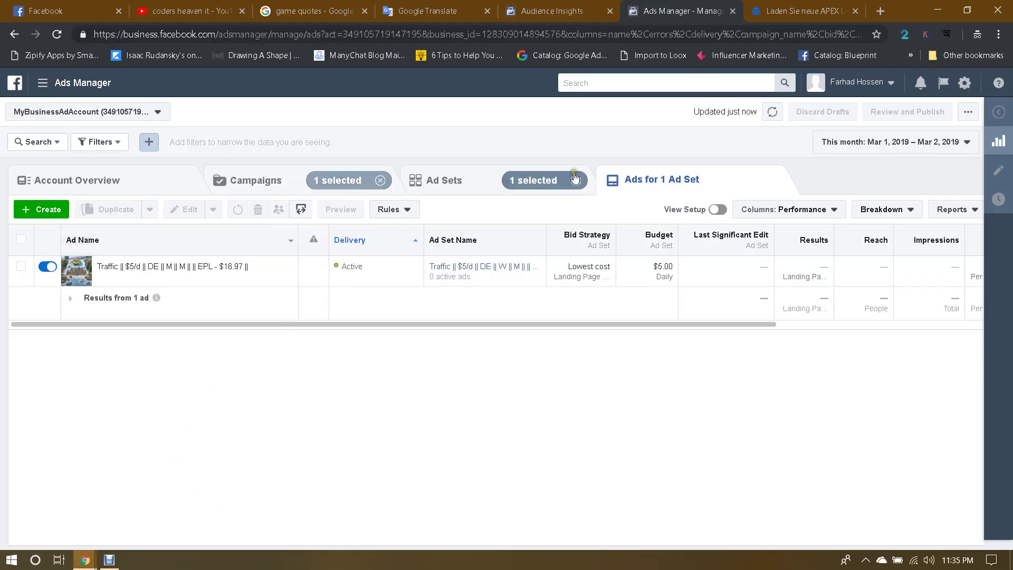
mouse_move(131, 280)
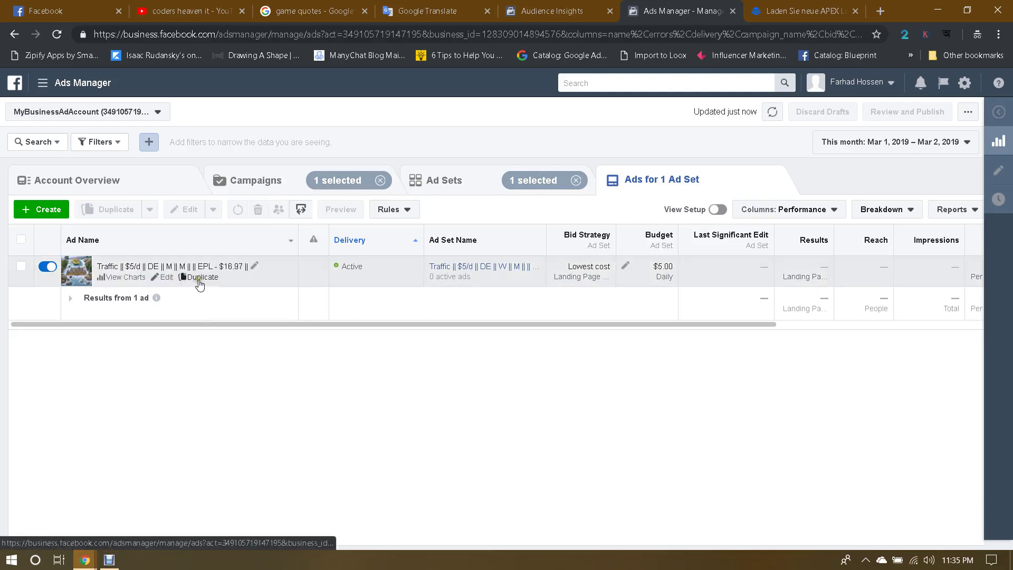
click(199, 280)
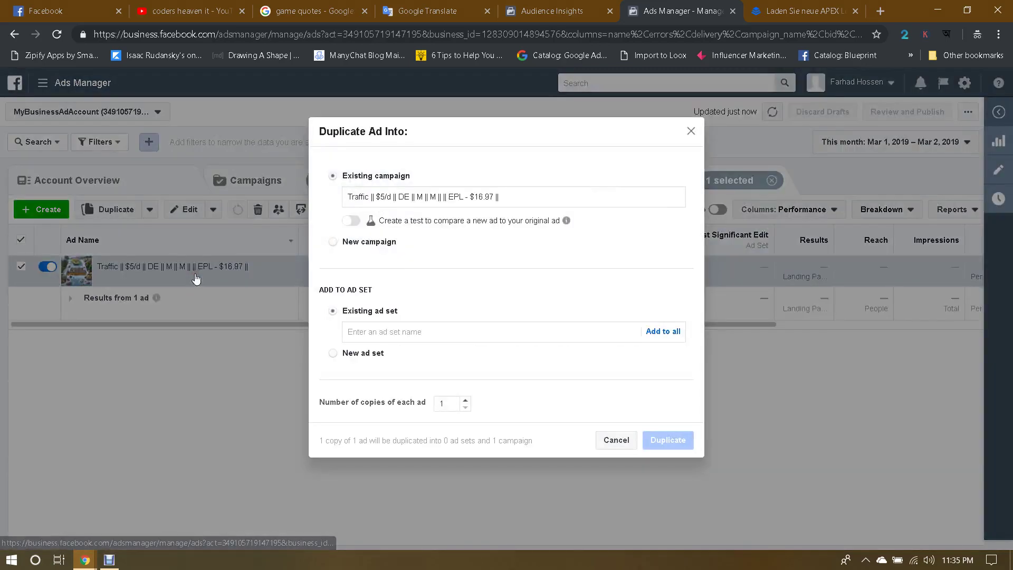
click(667, 468)
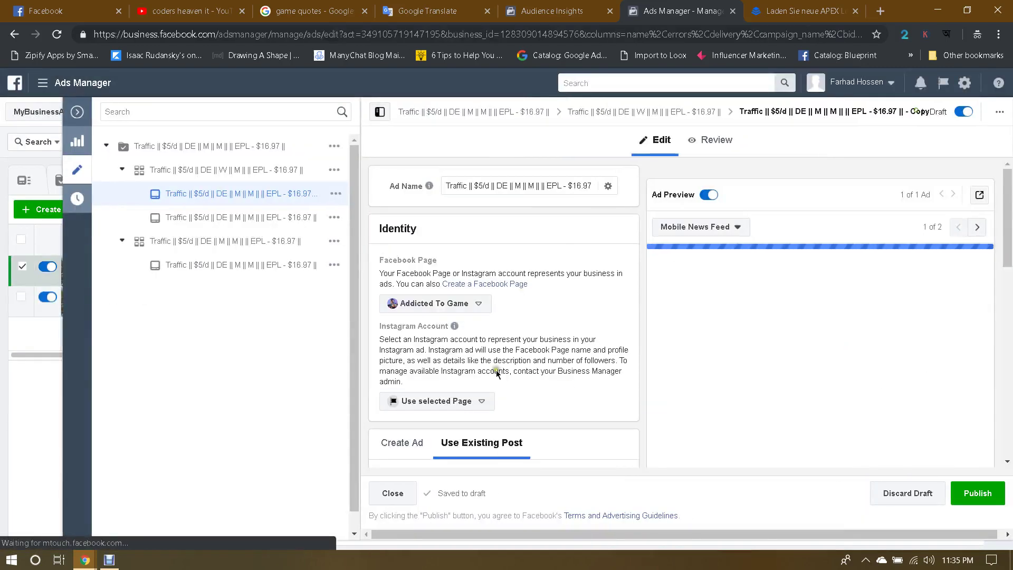
Step: Change the duplicated ad from an existing post to a new image ad using APEX LEGENDS.png uploaded from the Downloads folder
scroll(571, 359, down, 4)
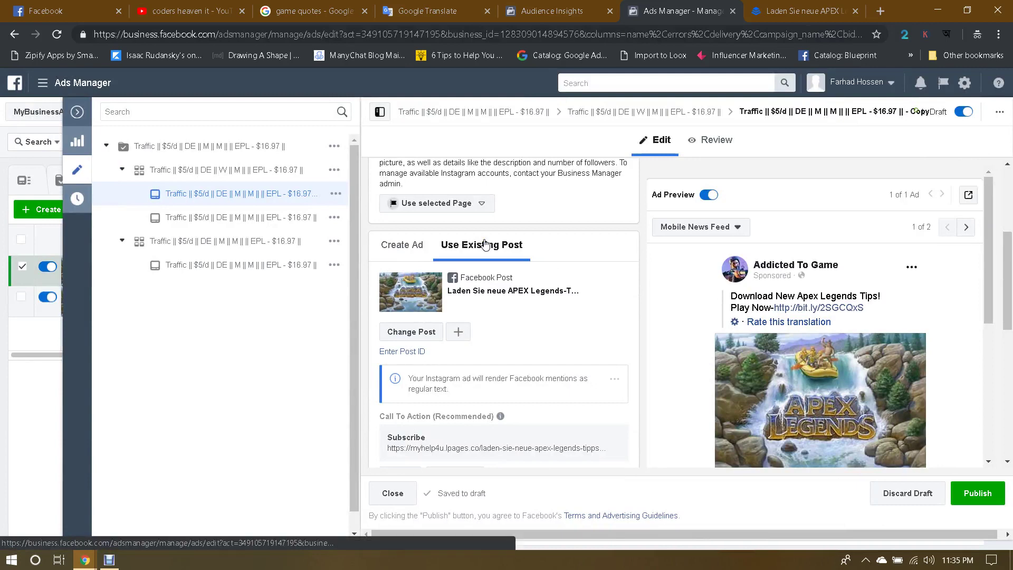
click(396, 247)
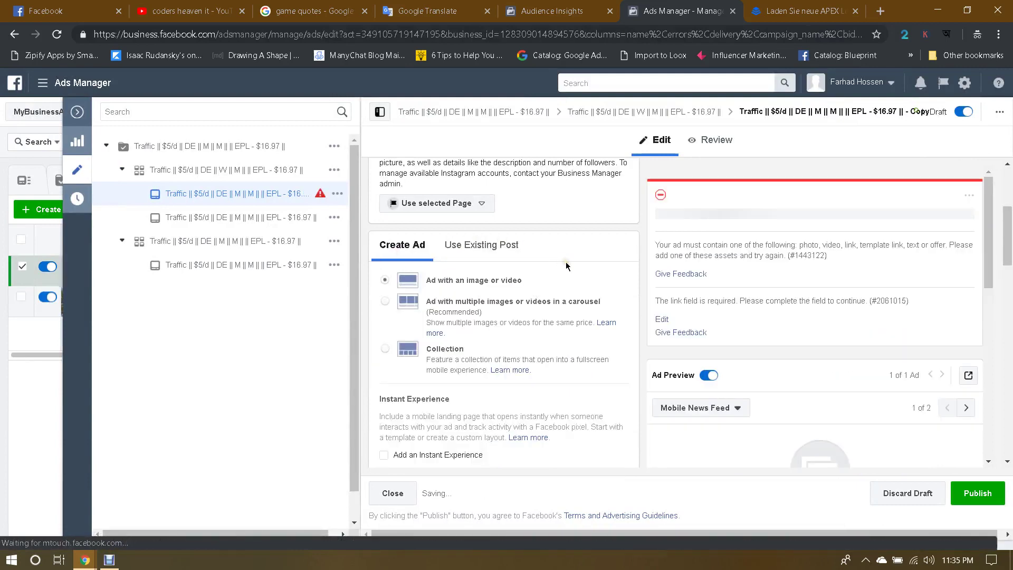
scroll(566, 266, down, 1)
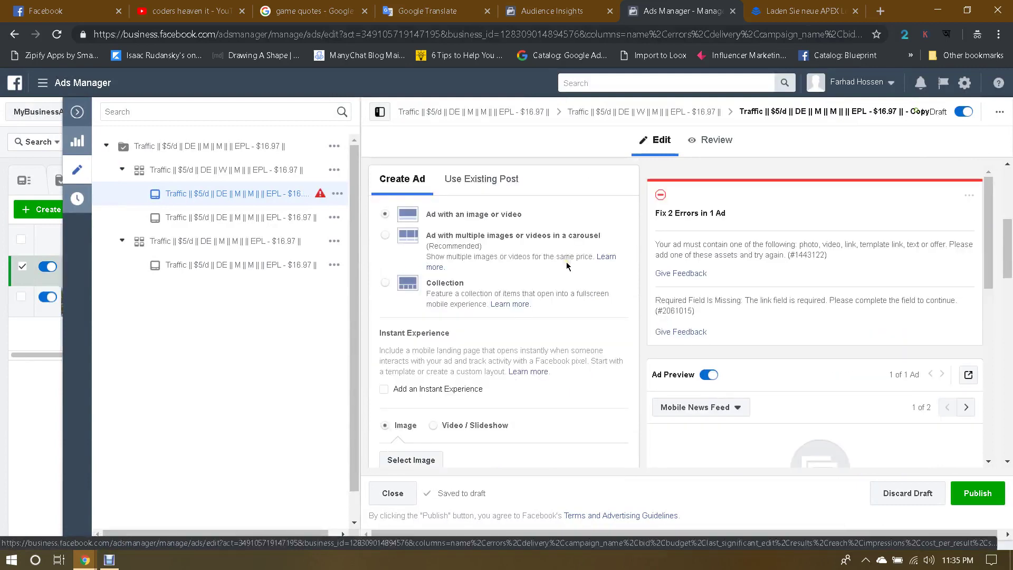
scroll(567, 266, down, 2)
scroll(567, 265, down, 1)
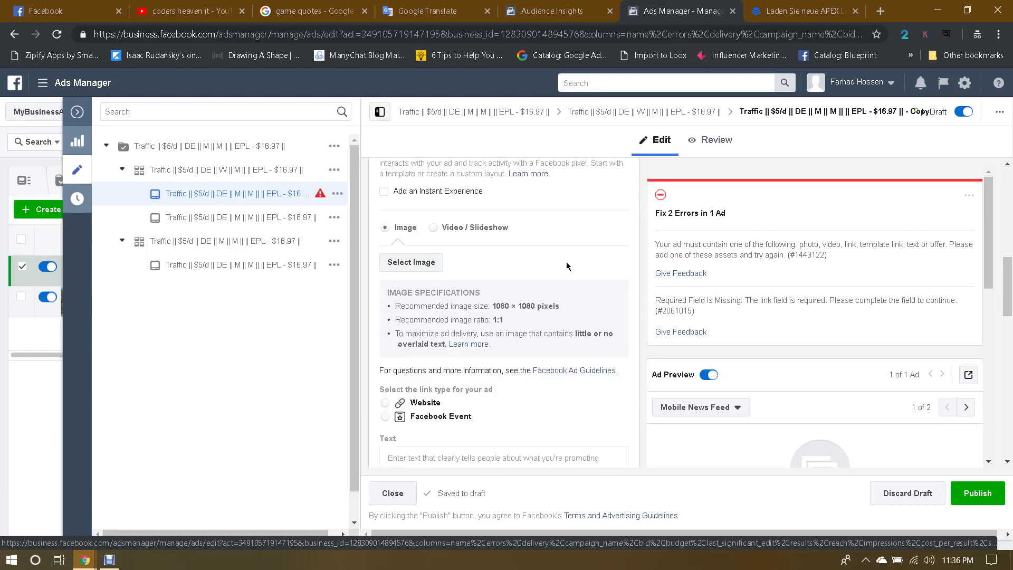
click(406, 264)
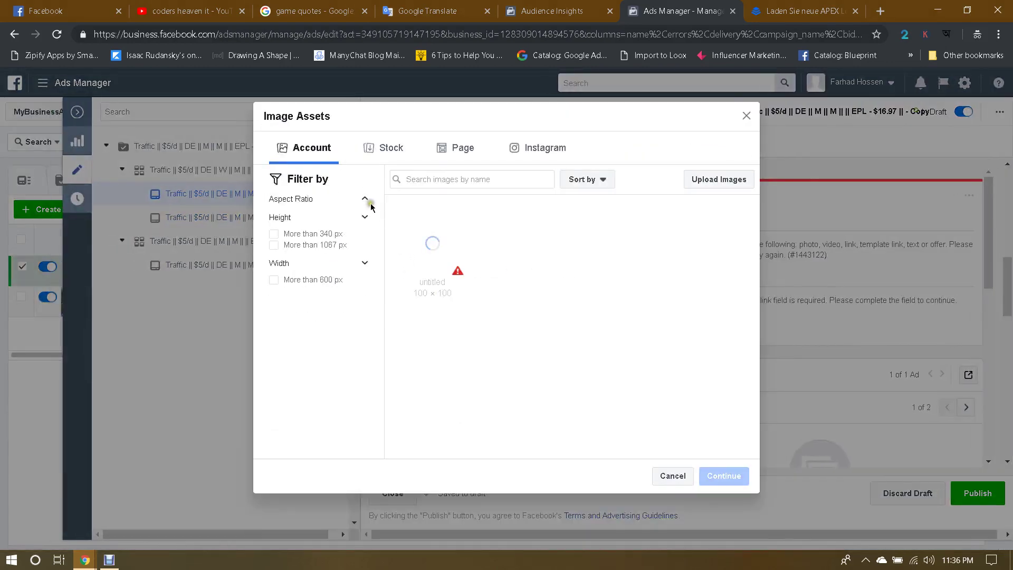
click(720, 181)
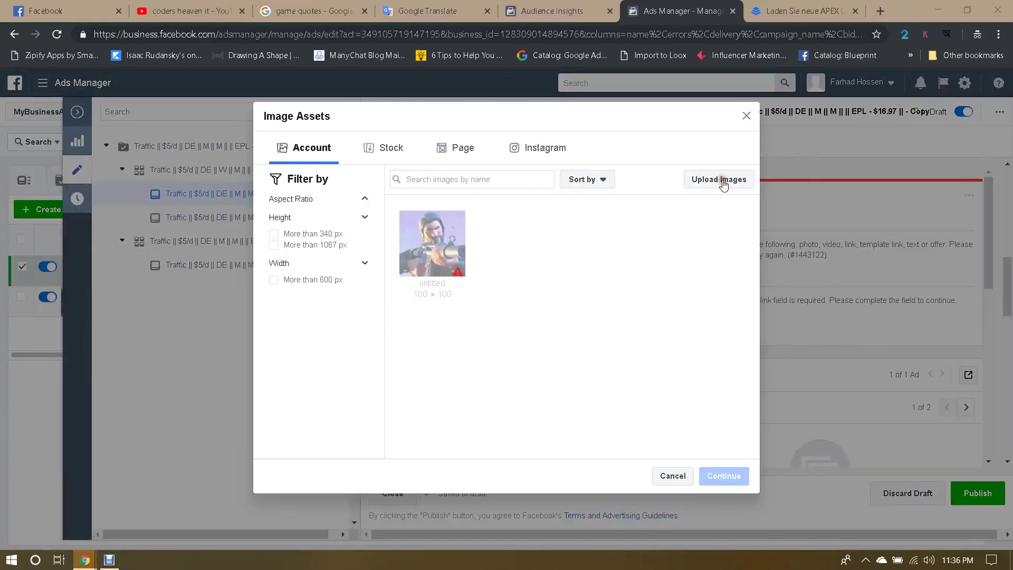
click(59, 162)
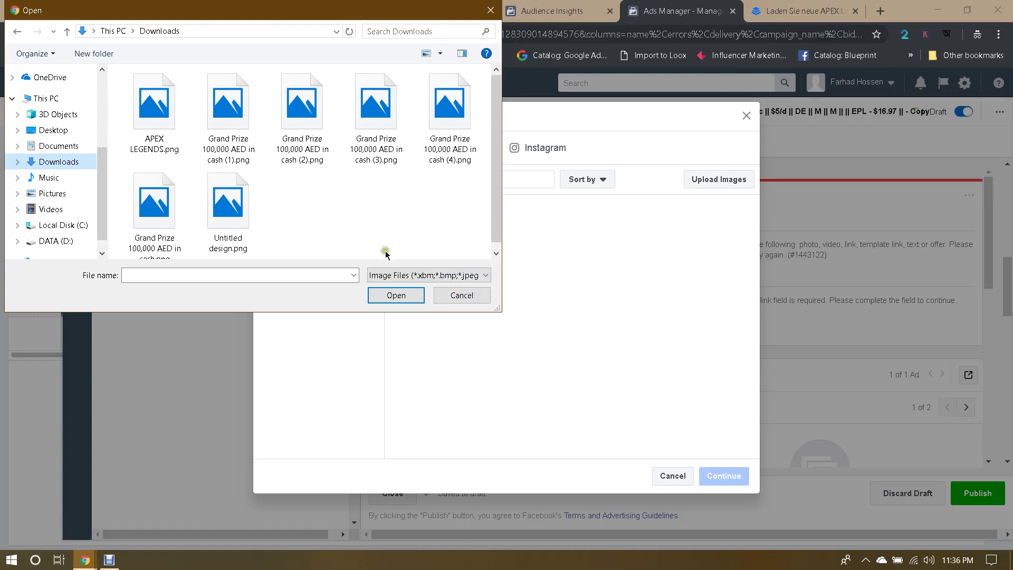
double_click(154, 106)
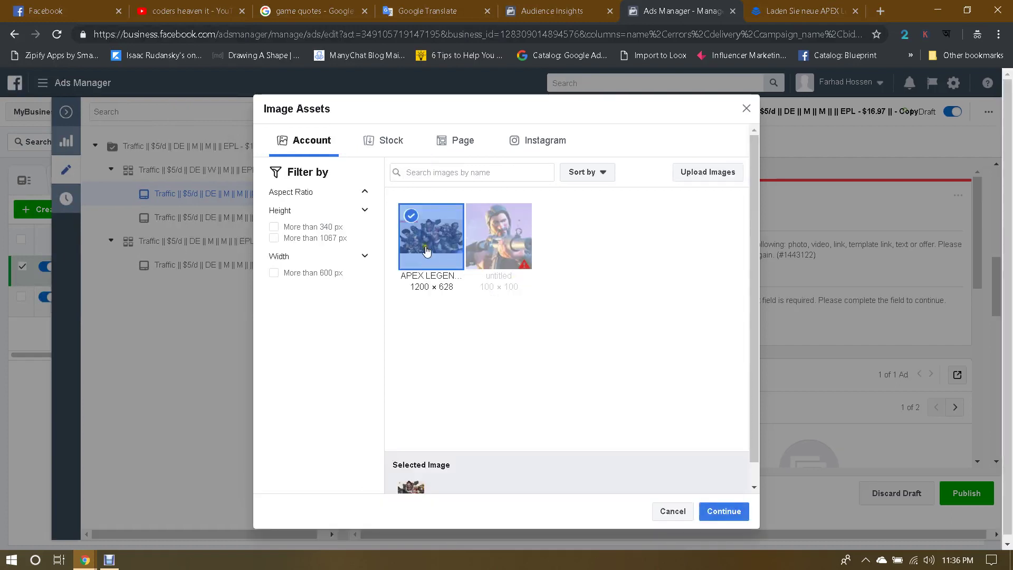
click(715, 502)
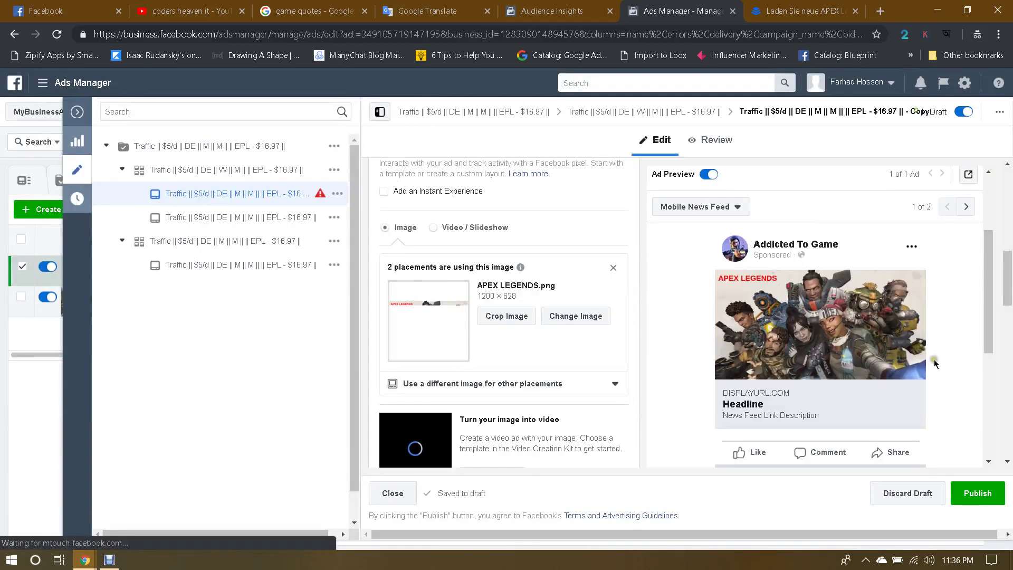
Step: Preview the new image ad in the Instagram Feed and Mobile News Feed placements
scroll(612, 342, down, 1)
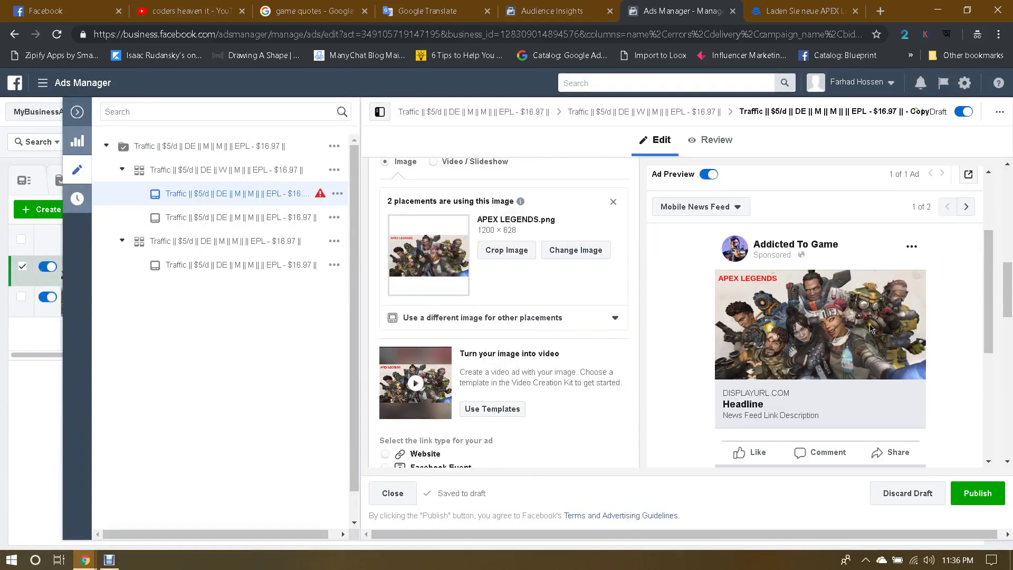
click(966, 206)
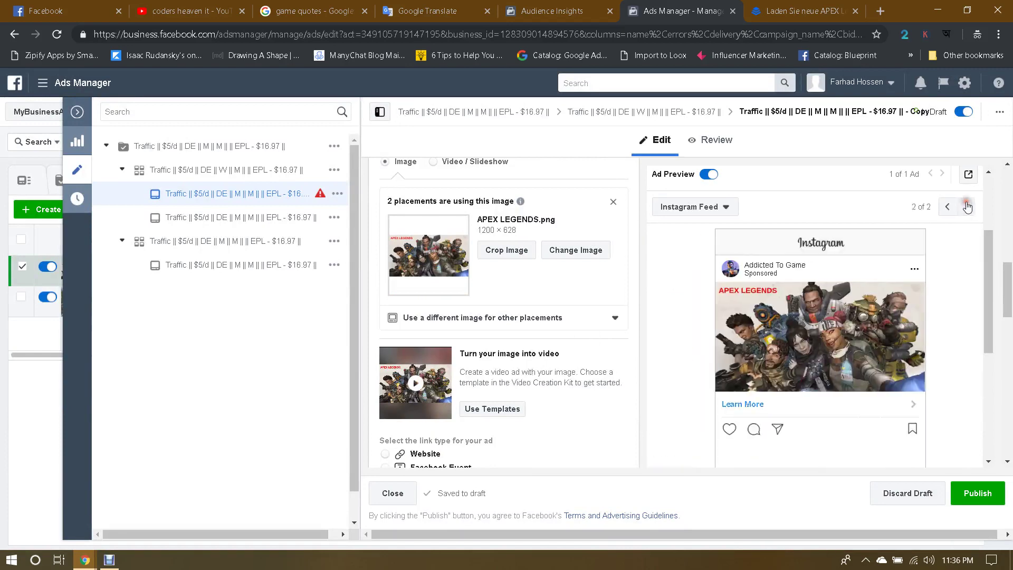
click(941, 211)
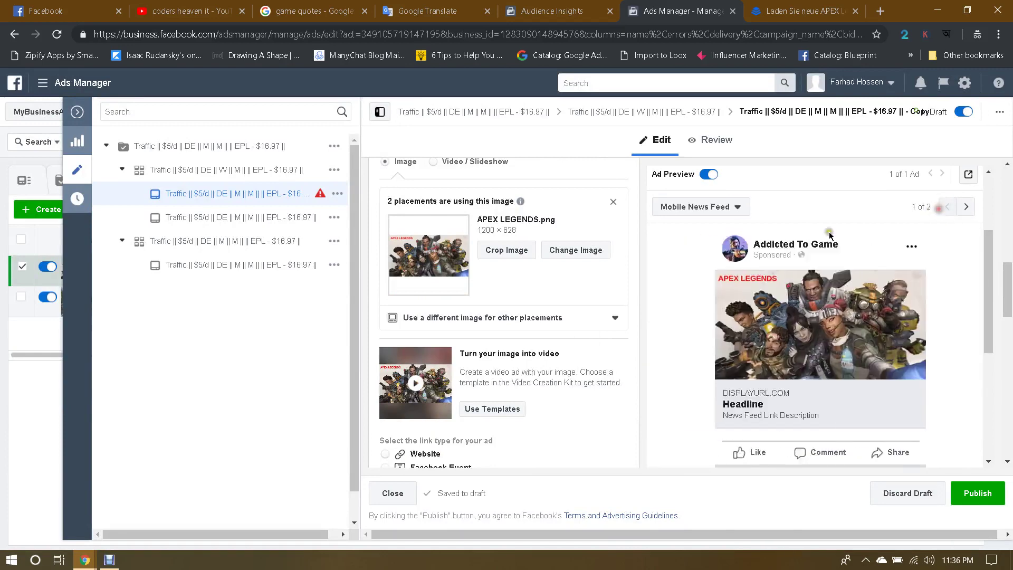
scroll(522, 333, up, 6)
Step: Switch to the CPAGrip offers list and copy the title "Laden Sie neue APEX Legends-Tipps herunter!" for the ad text
scroll(557, 341, down, 10)
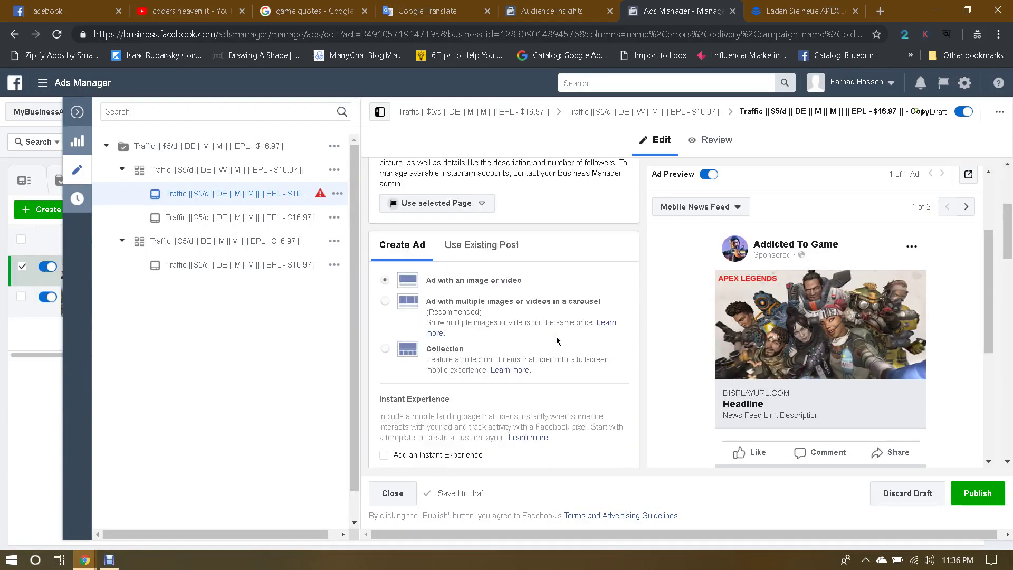
click(427, 254)
click(76, 565)
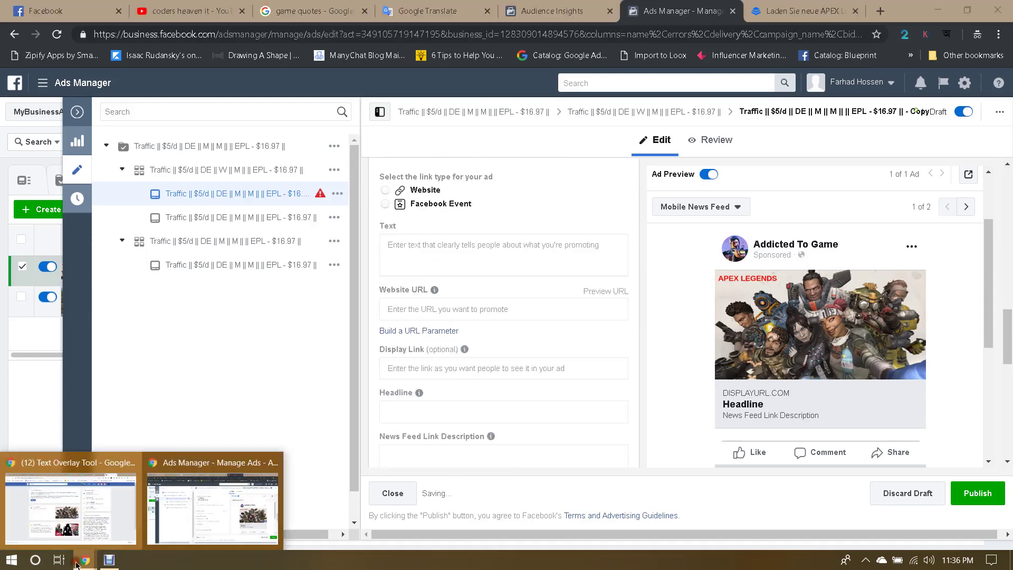
click(74, 504)
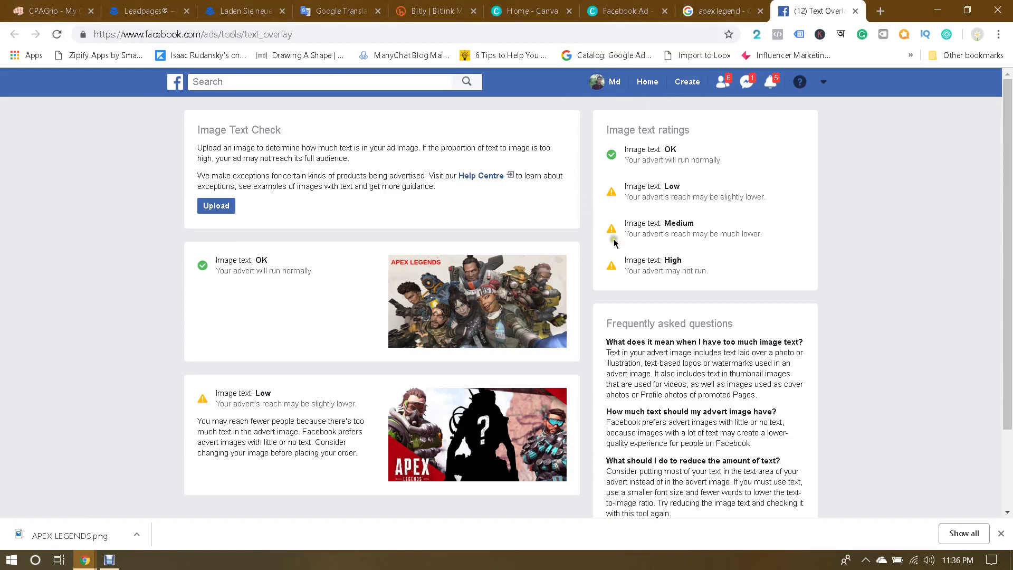
click(243, 10)
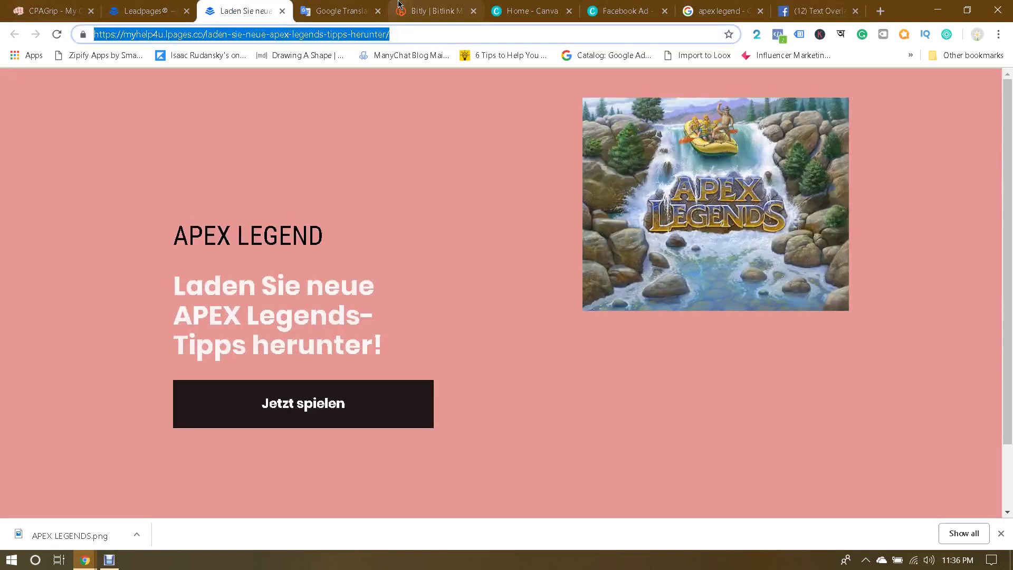
click(84, 9)
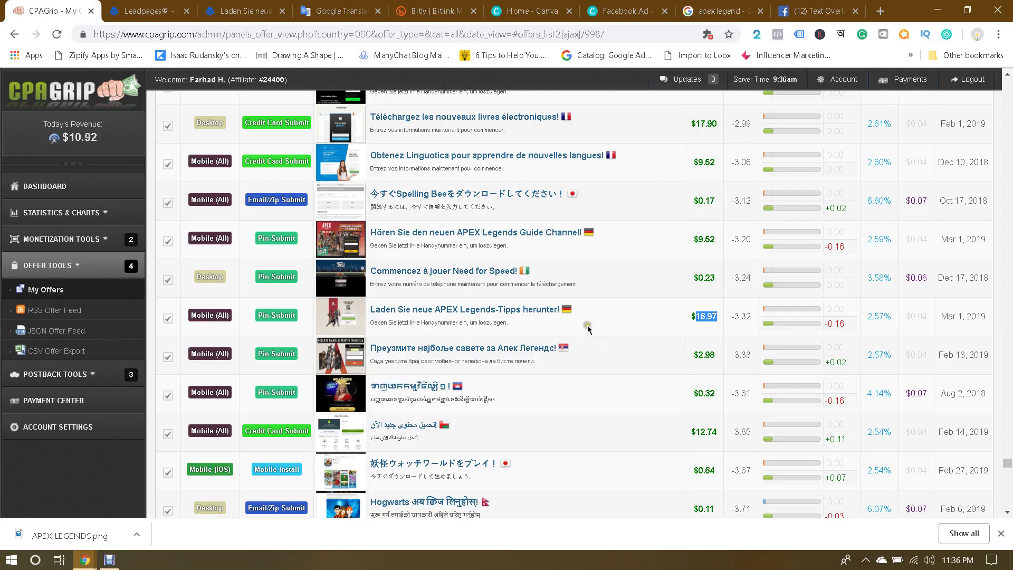
drag(369, 315, 560, 312)
key(ctrl+c)
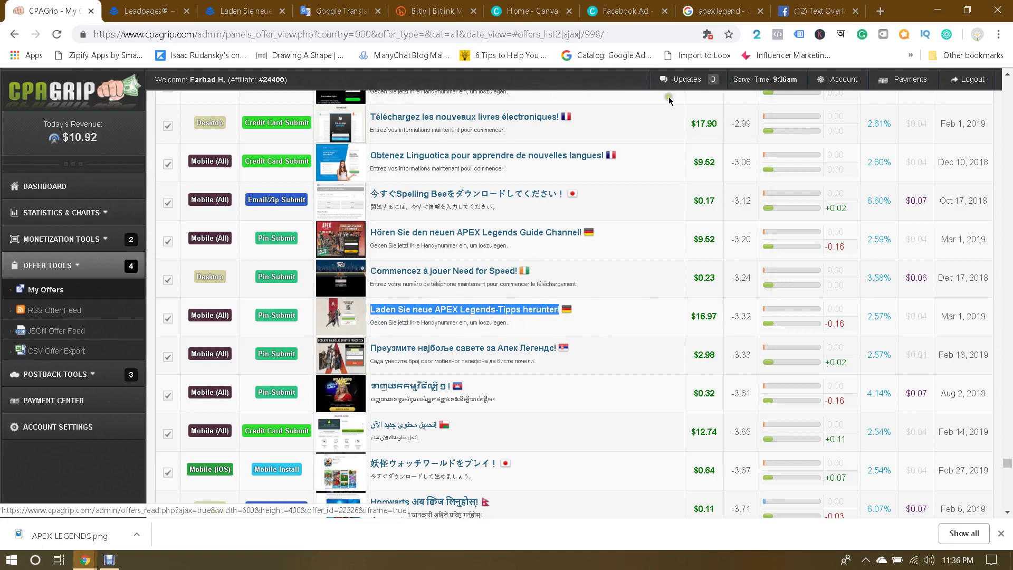
Step: Translate the copied German offer title into English with Google Translate
click(316, 11)
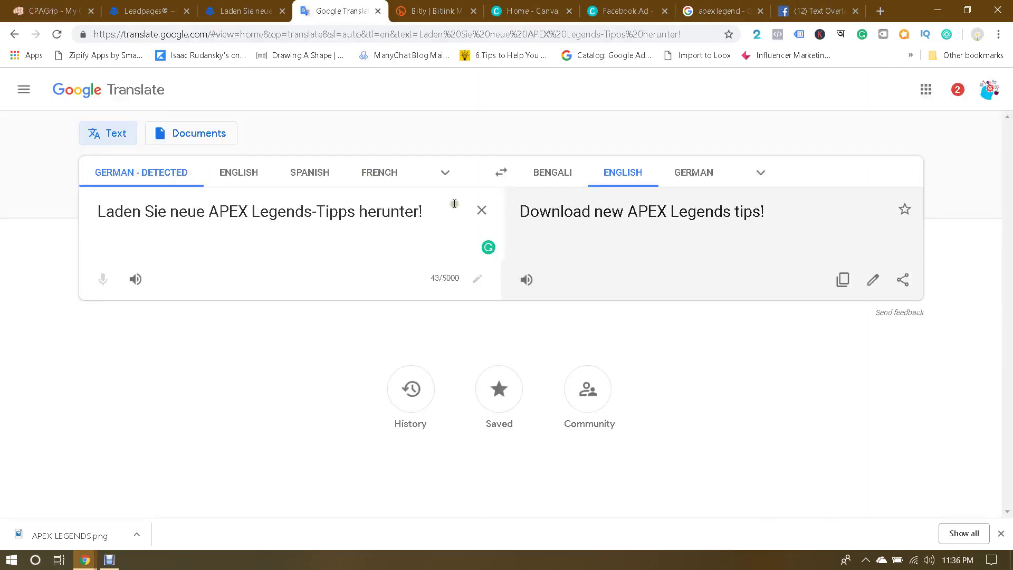
click(482, 210)
key(ctrl+v)
triple_click(579, 236)
click(242, 241)
Step: Return to Ads Manager and set the ad's Text to "Laden Sie neue APEX Legends-Tipps herunter!"
mouse_move(85, 560)
click(231, 494)
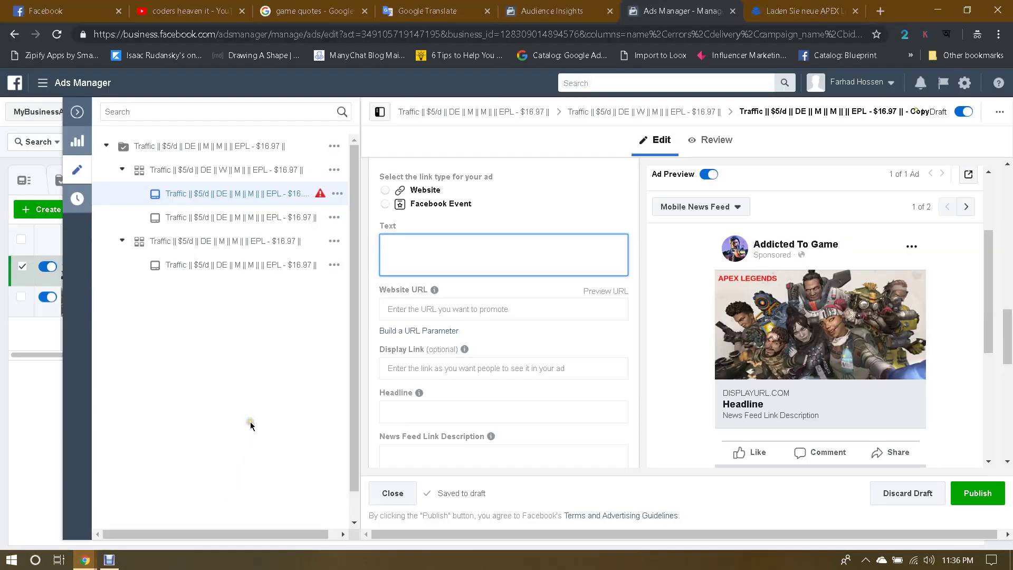
key(ctrl+v)
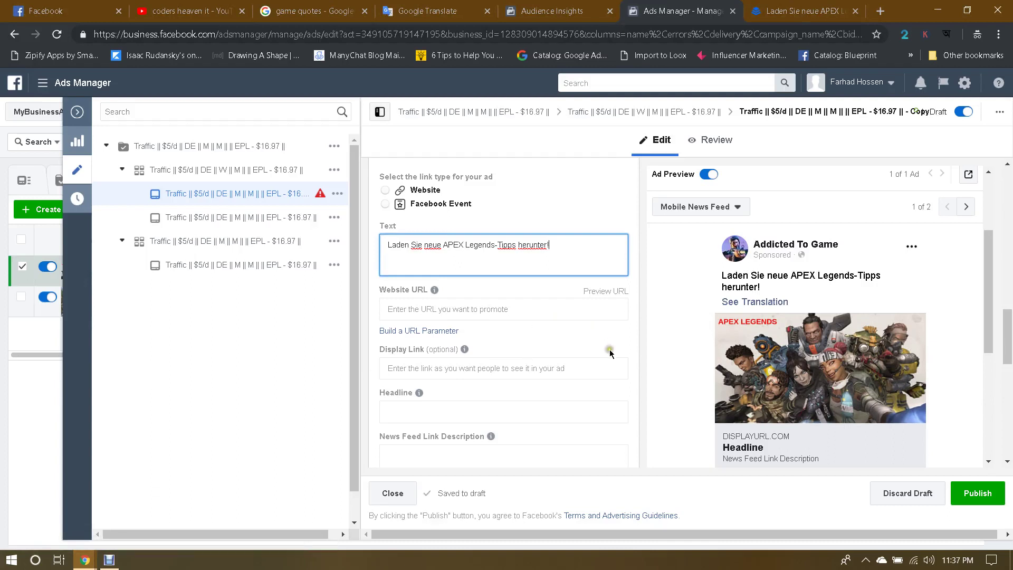
scroll(610, 351, down, 1)
click(434, 242)
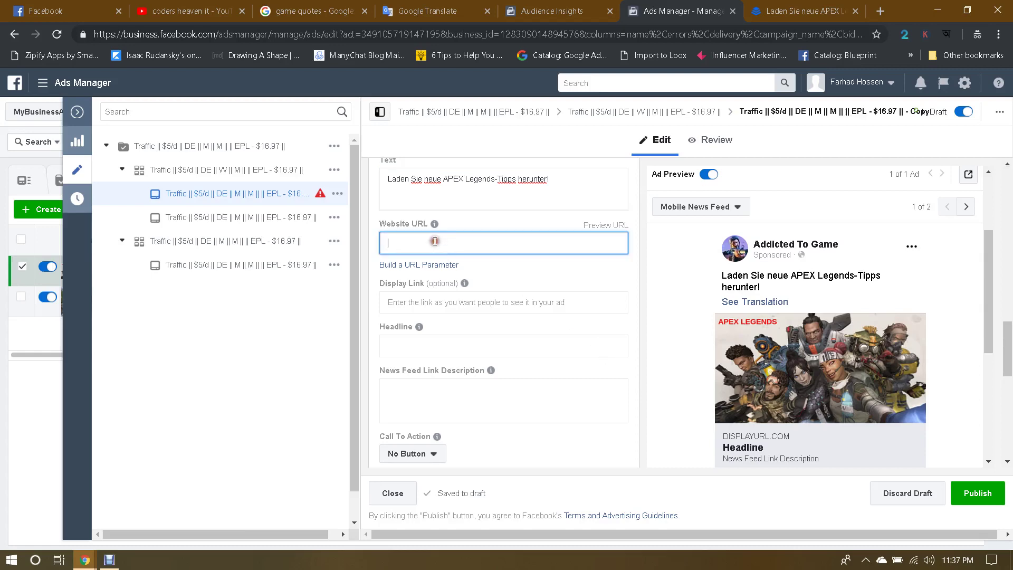
click(84, 559)
click(48, 504)
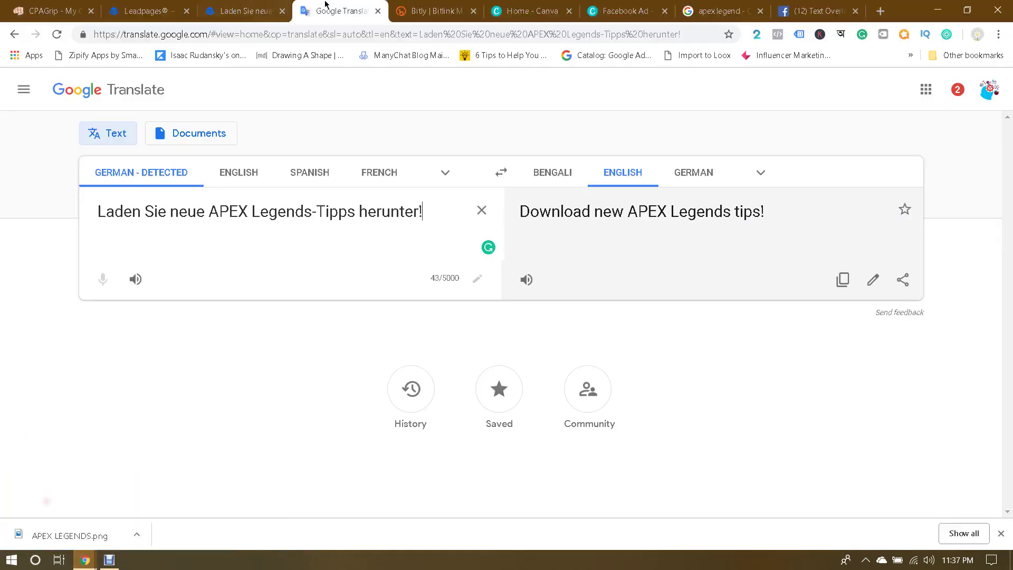
click(245, 11)
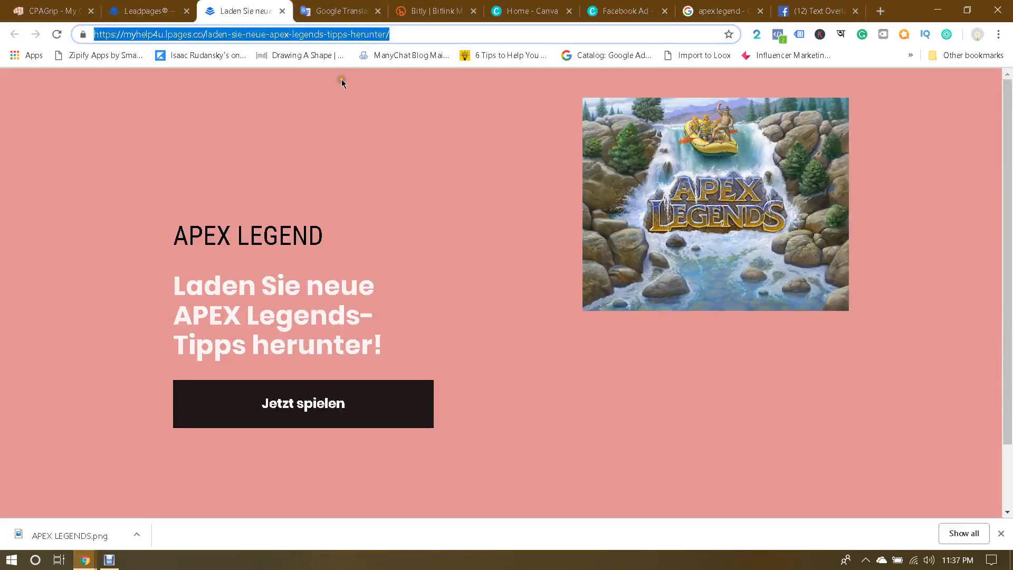
click(84, 560)
click(188, 514)
text(https://myhelp4u.lpages.co/laden-sie-neue-apex-legends-tipps-herunter/)
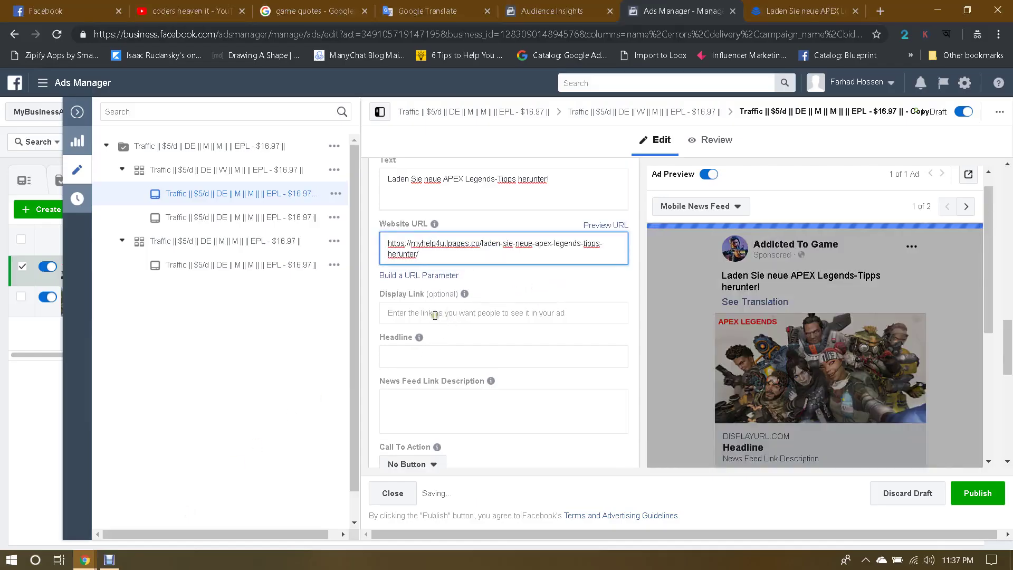
click(431, 314)
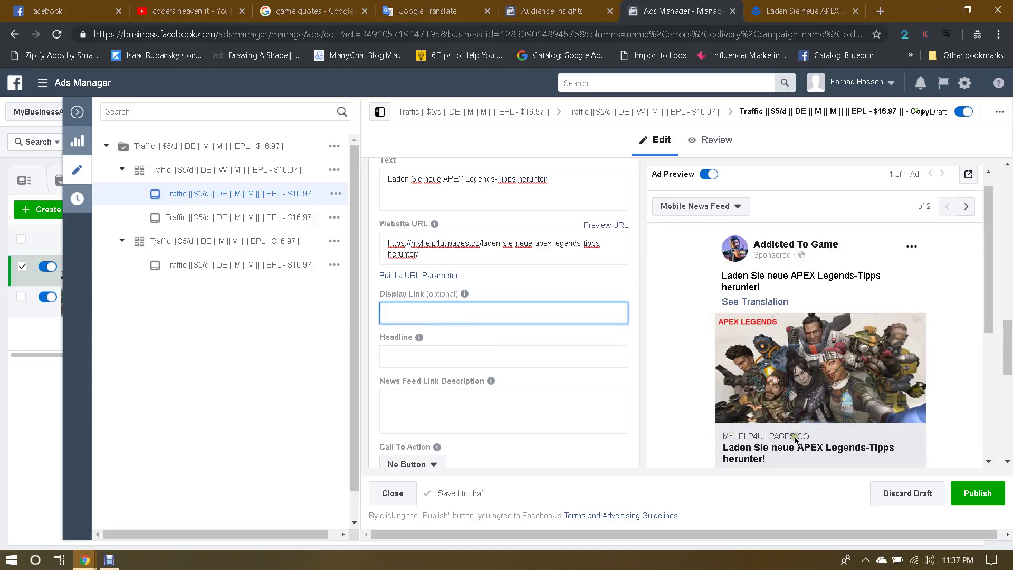
mouse_move(461, 290)
text(WW.apexlegends)
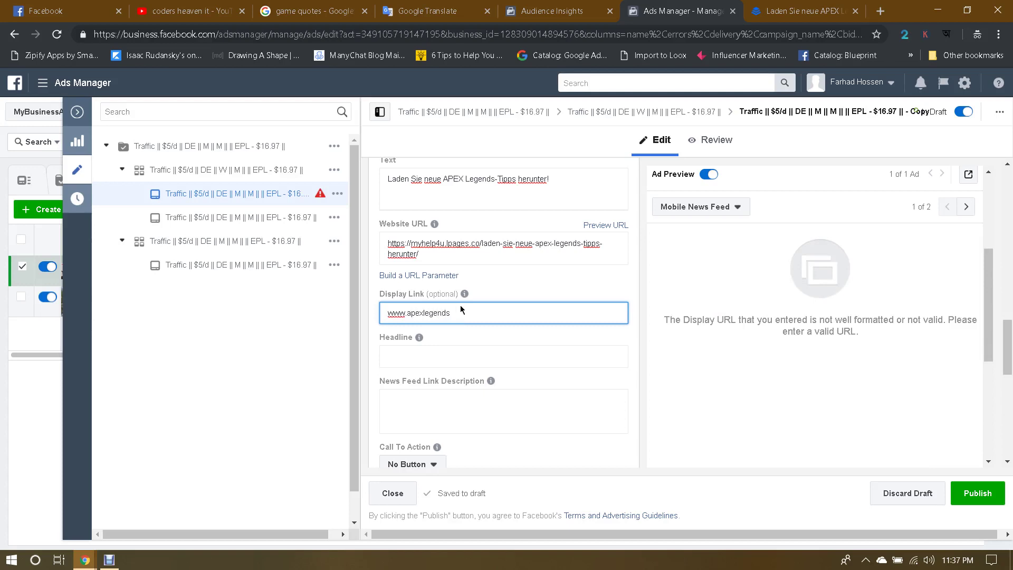
text(.com)
Step: Switch to CPAGrip and examine the $16.97 German APEX Legends offer's details and preview image for headline ideas
click(448, 355)
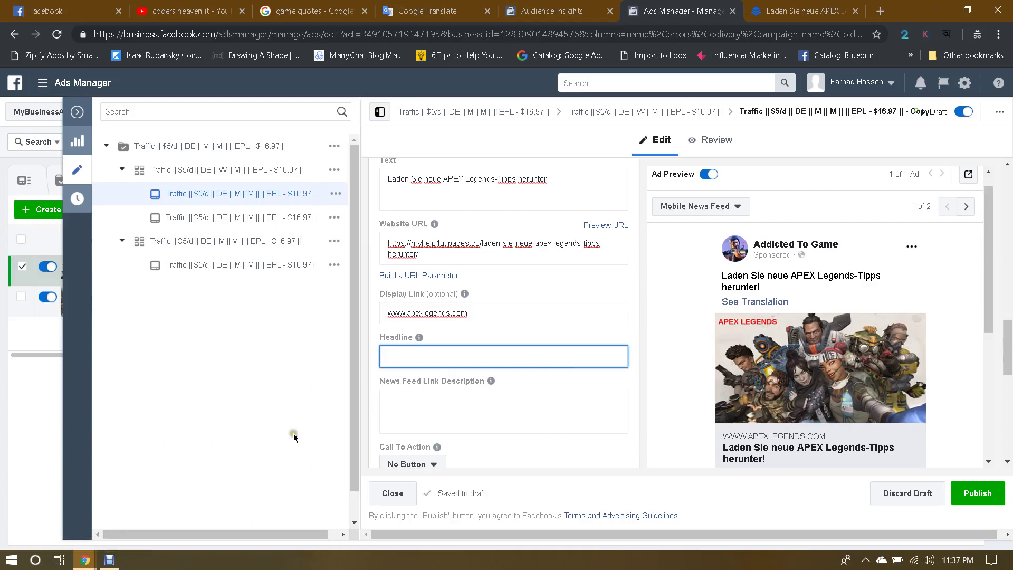
mouse_move(85, 560)
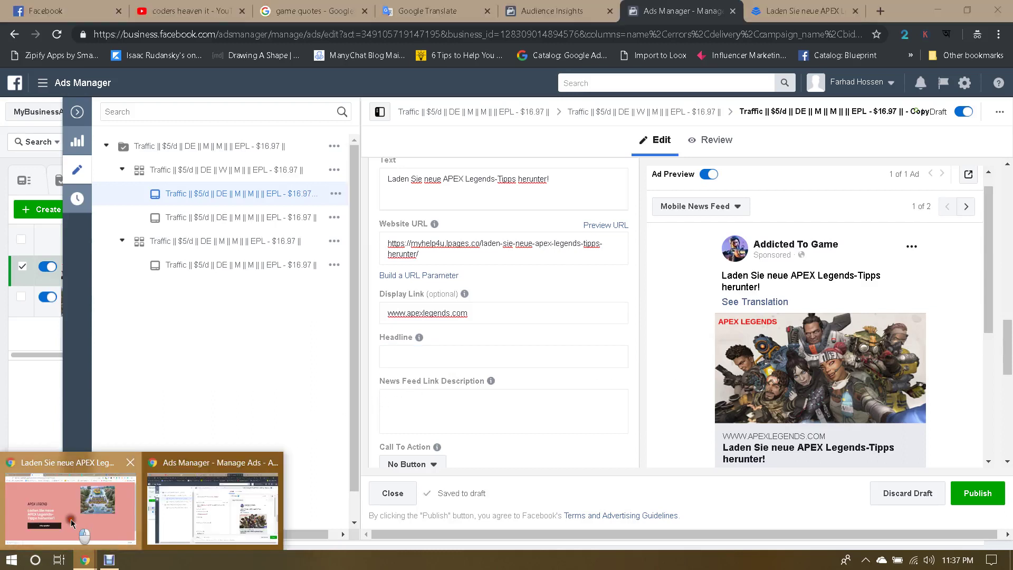
click(69, 501)
click(159, 6)
click(242, 10)
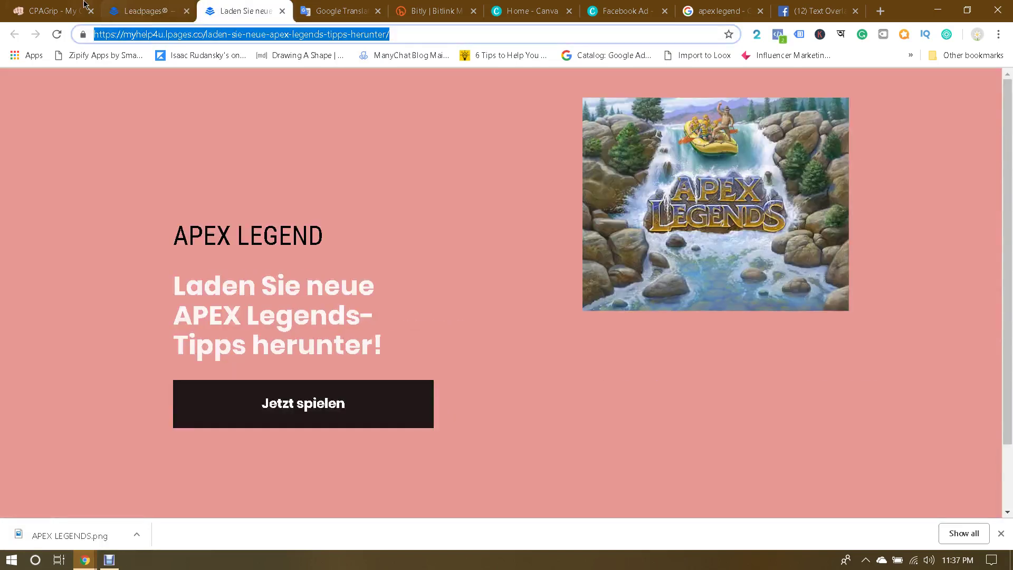
click(50, 11)
click(433, 327)
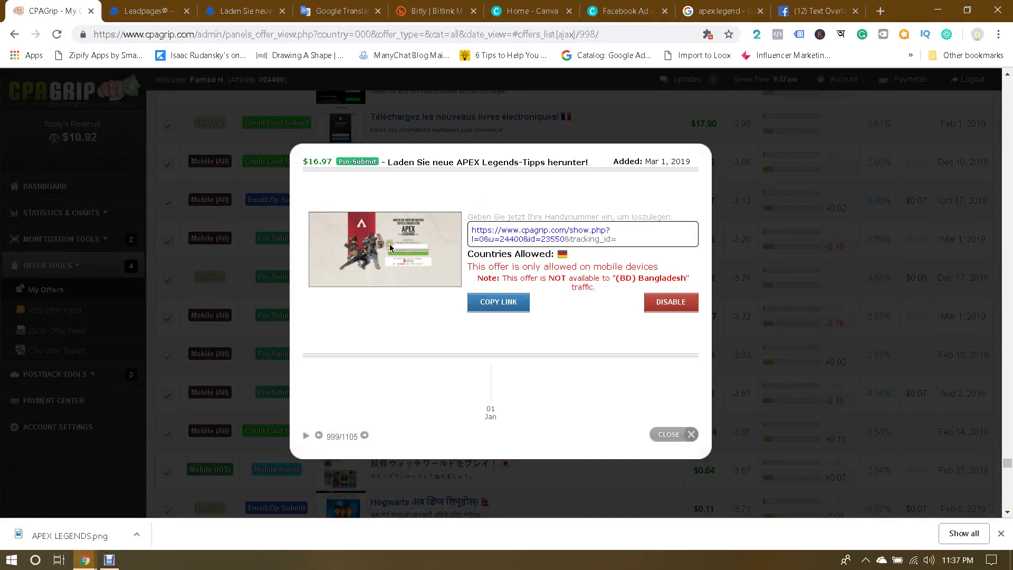
click(678, 436)
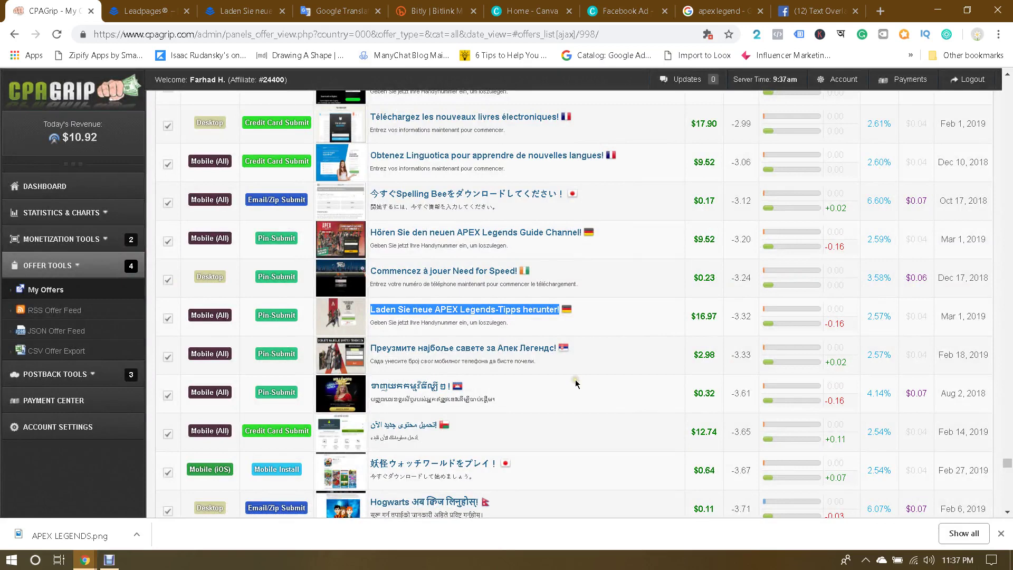
mouse_move(348, 315)
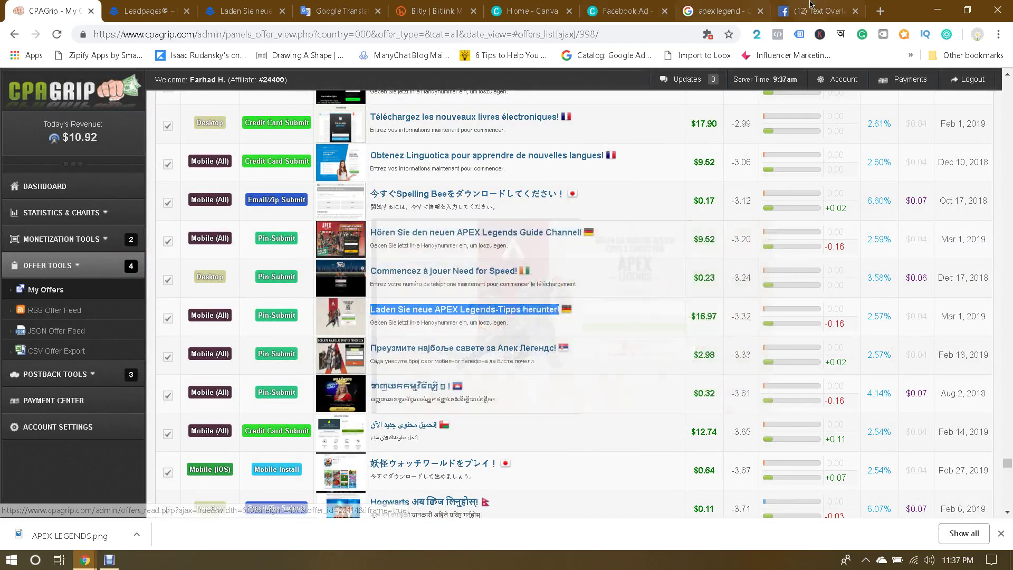
Step: Switch to Google Translate, clear the source text and enter "holen sie sich die" from the CPAGrip offer's preview image
click(341, 11)
click(485, 212)
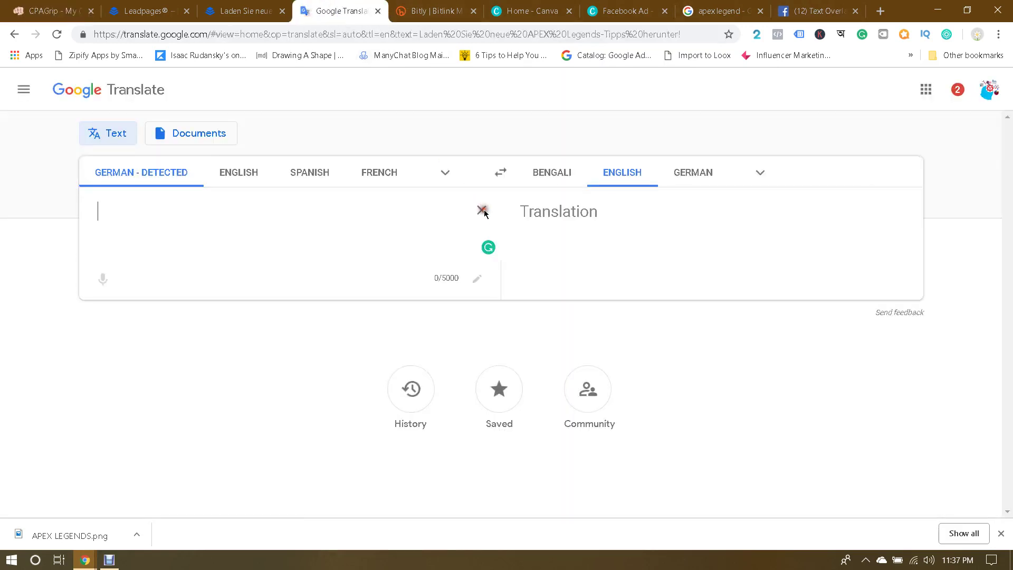
text(holen sie)
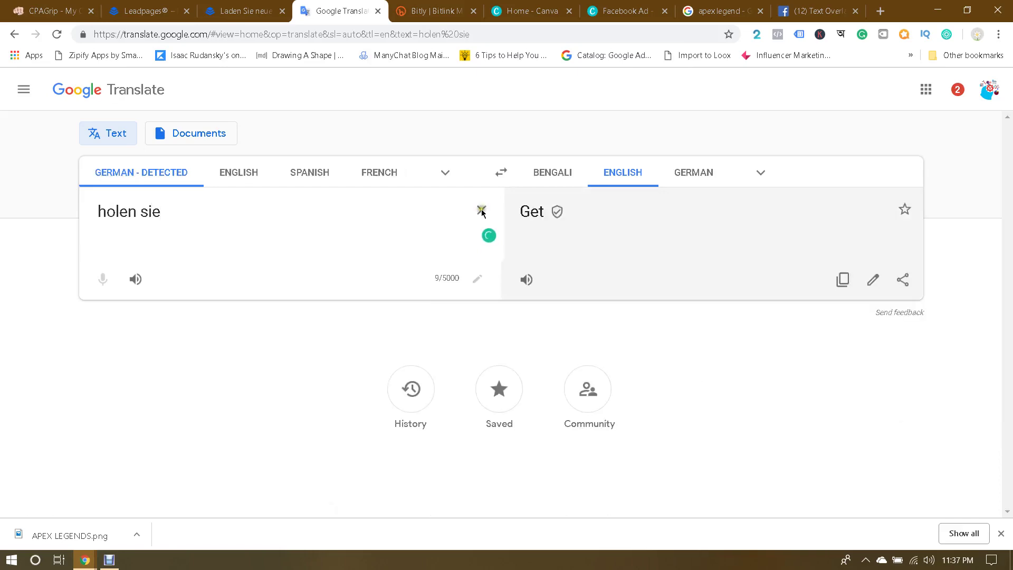
click(50, 10)
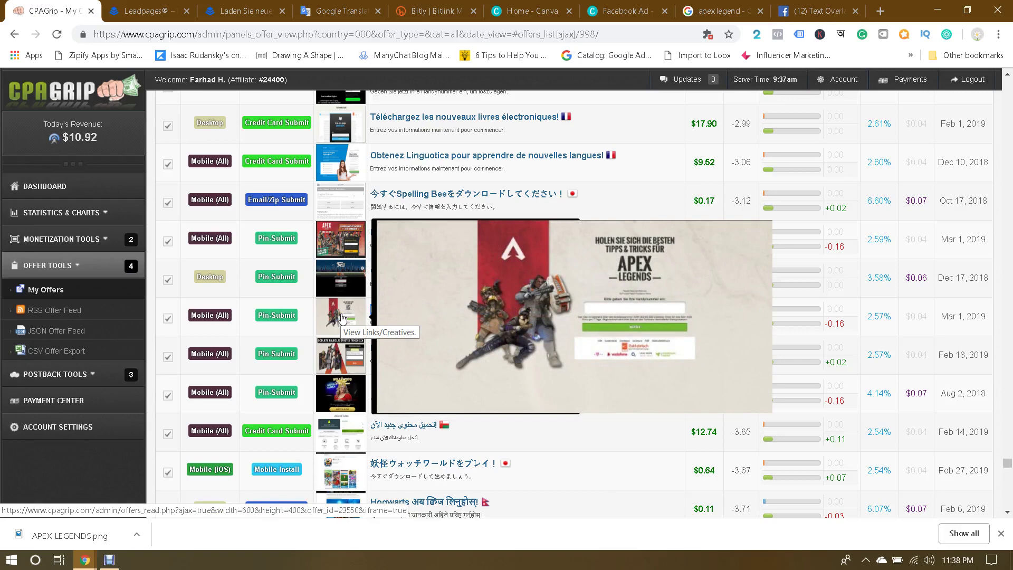
click(346, 8)
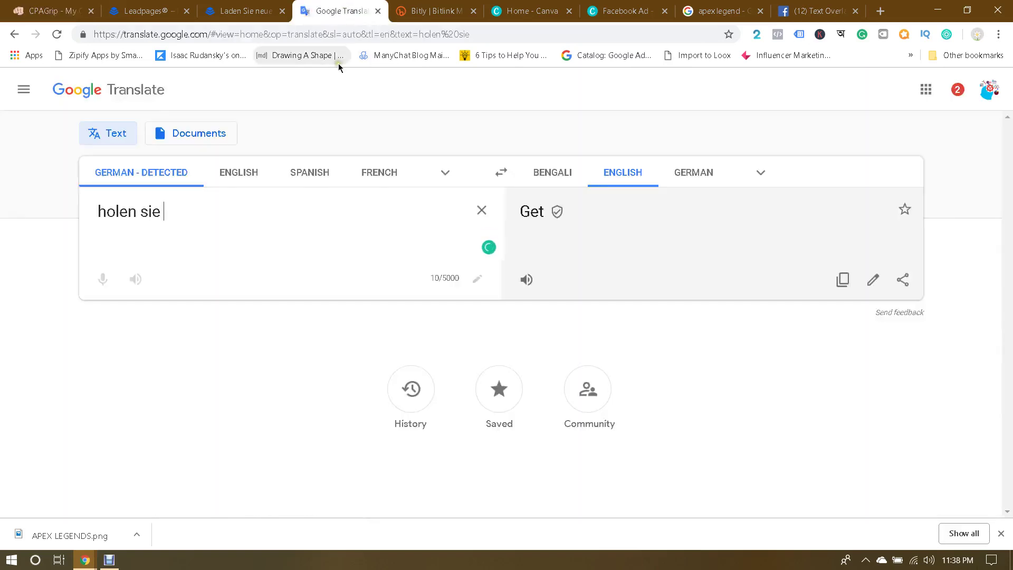
text(sich die)
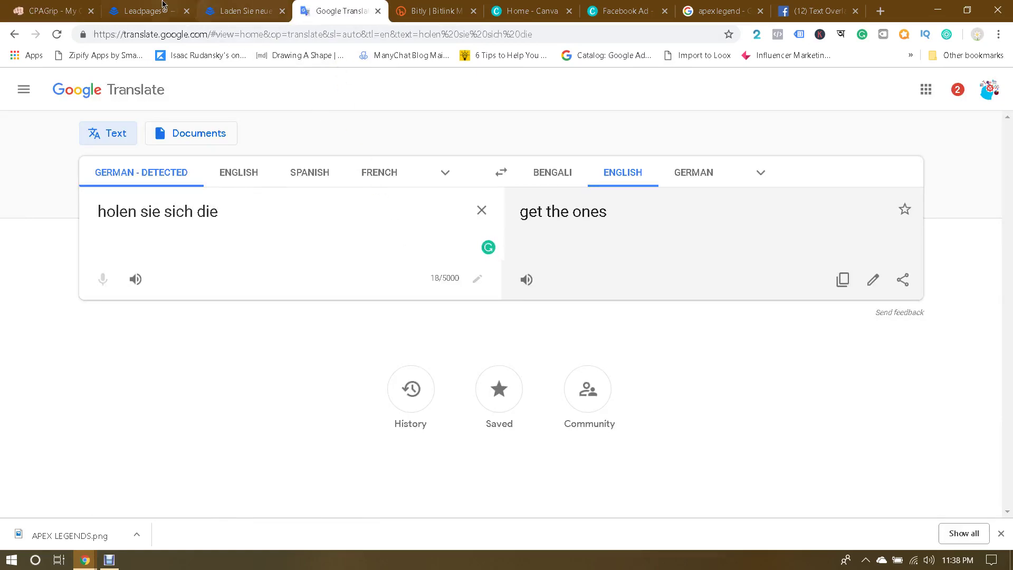
Step: Consult the German APEX Legends offer's preview in CPAGrip and extend the Google Translate source text with "besten tipps"
click(58, 11)
mouse_move(346, 315)
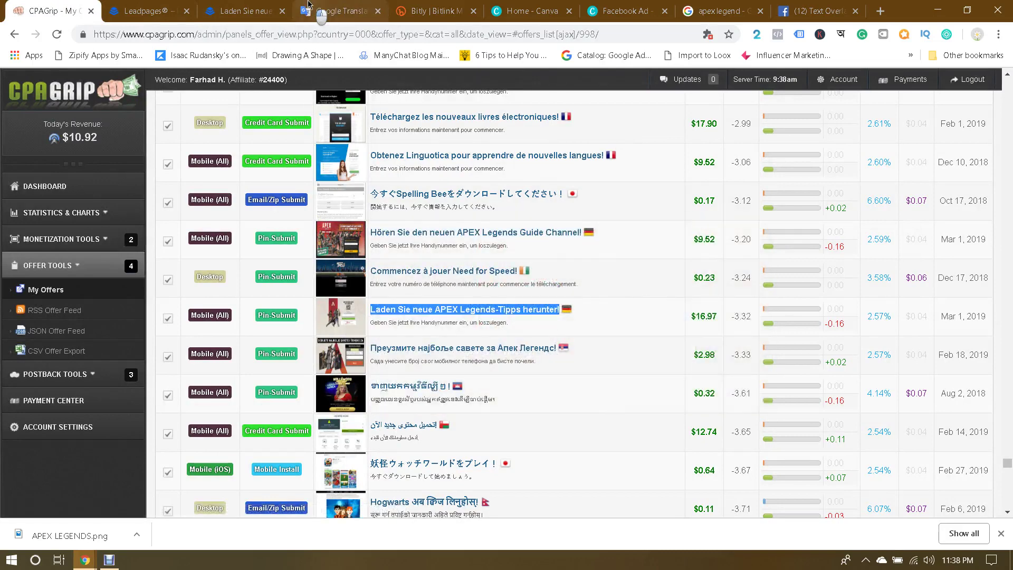
click(340, 10)
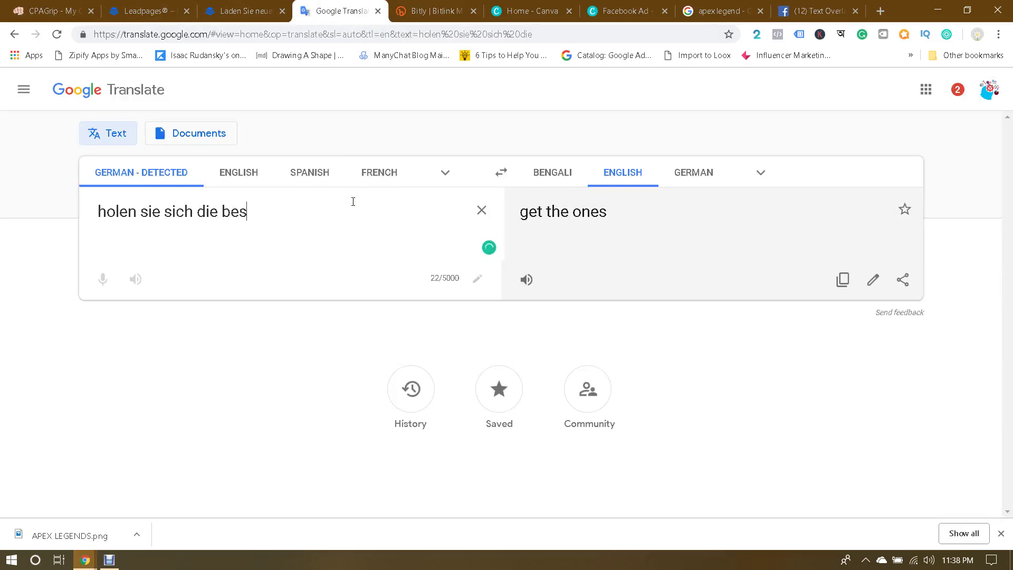
text(n)
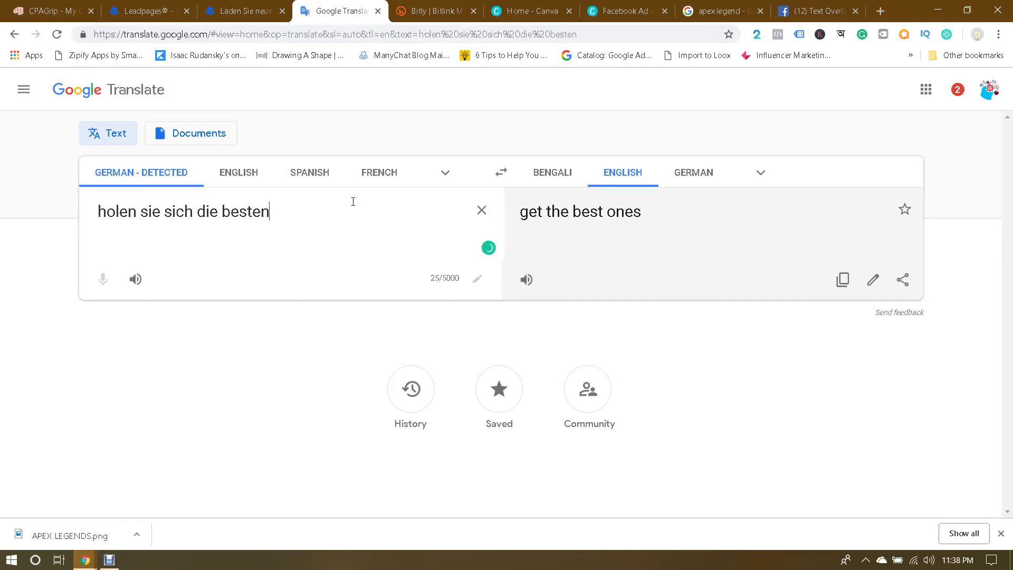
click(50, 11)
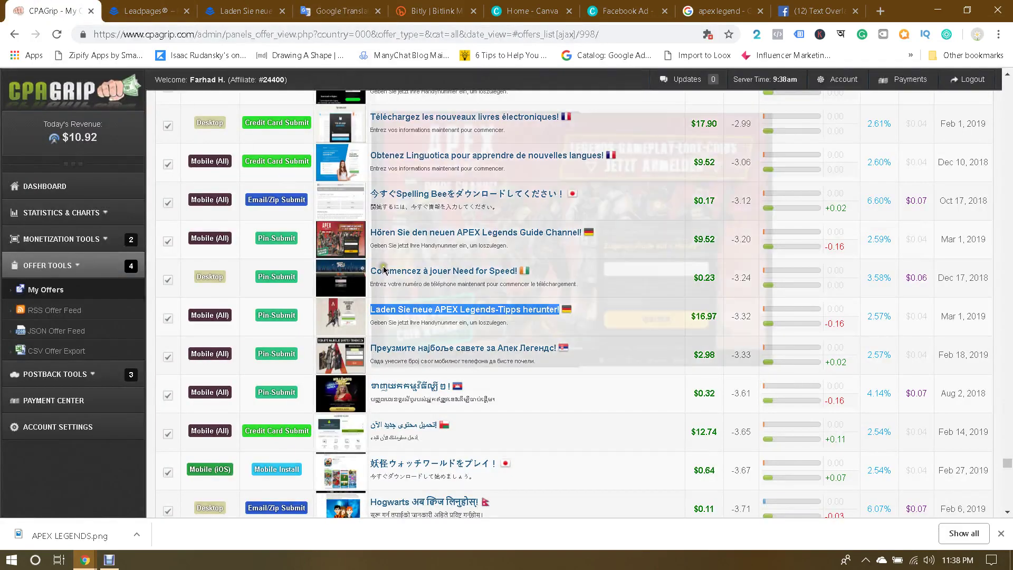
mouse_move(348, 318)
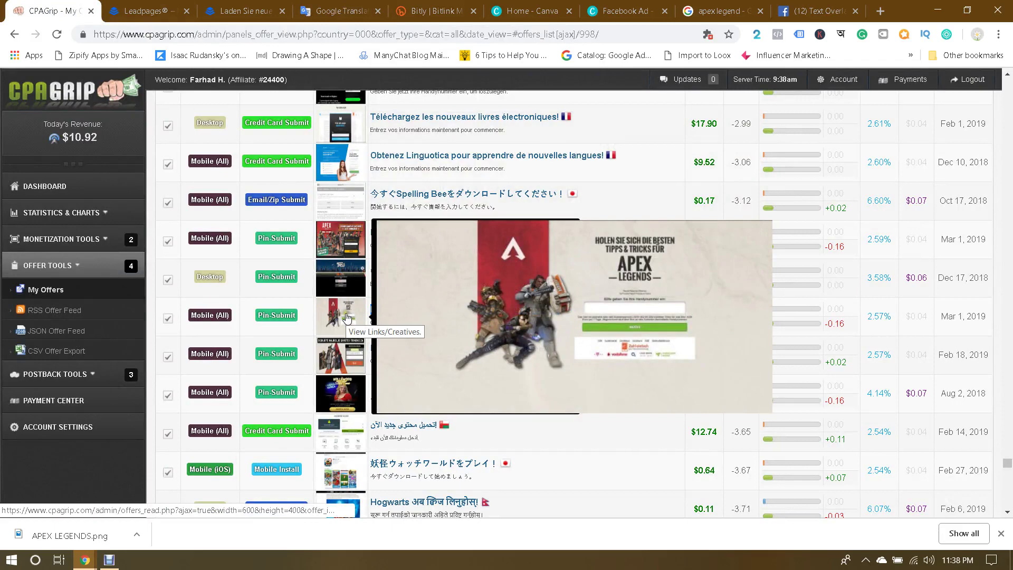
click(340, 10)
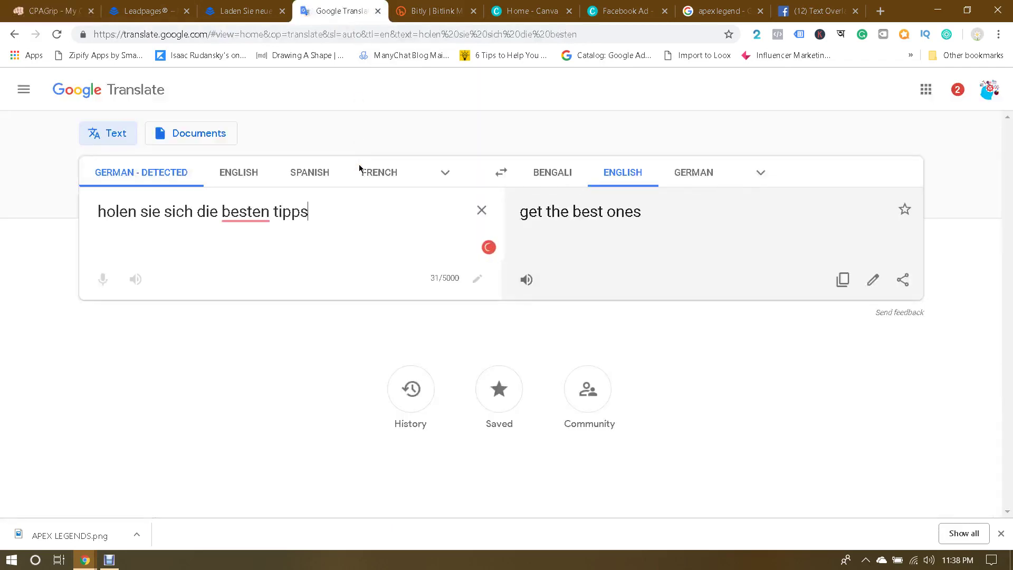
Step: Add "& tricks für" to the source text from the CPAGrip preview, applying the suggested spelling of the last word
click(47, 7)
mouse_move(352, 334)
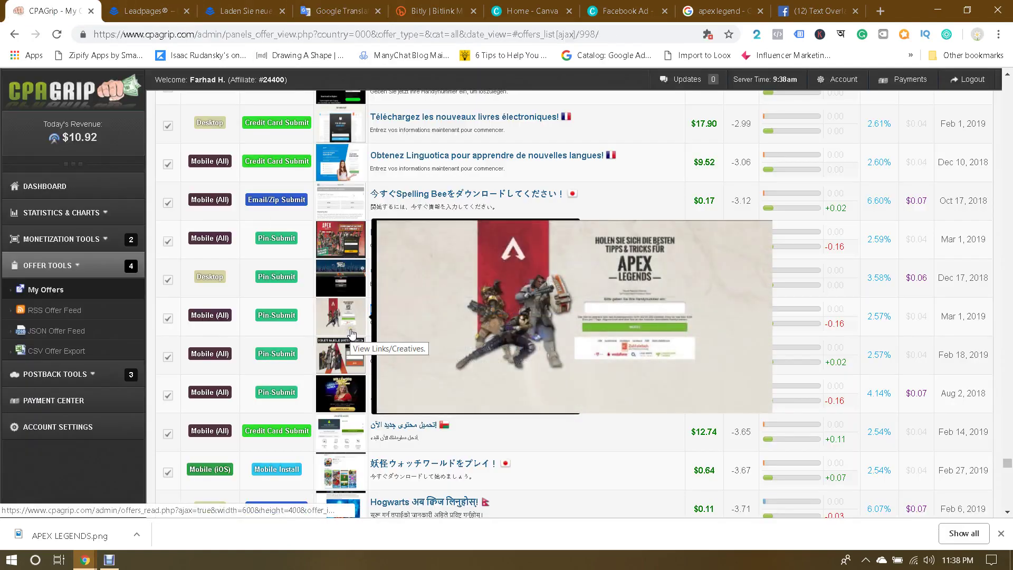
click(385, 12)
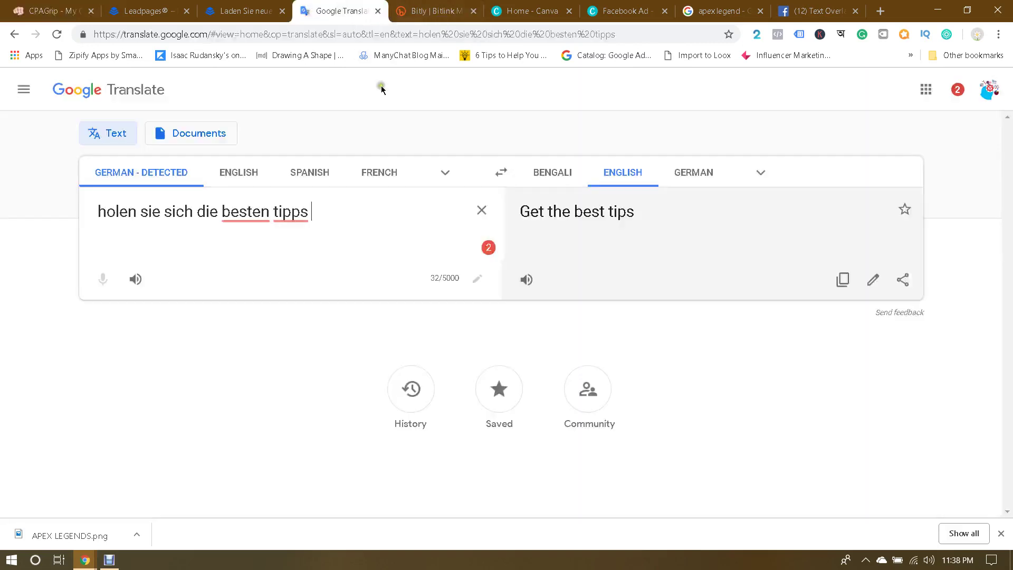
text(& tricks furr)
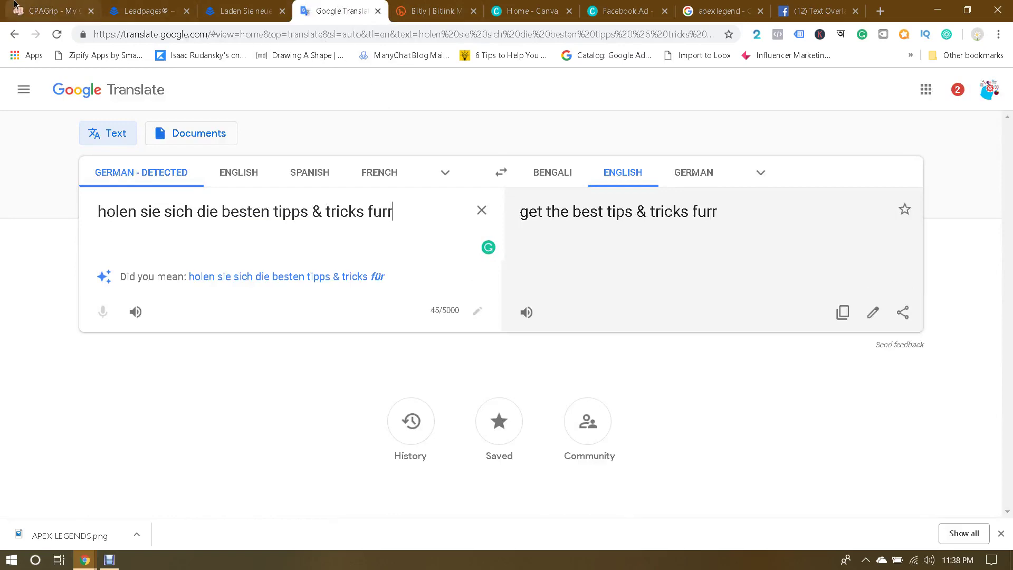
click(48, 10)
mouse_move(344, 318)
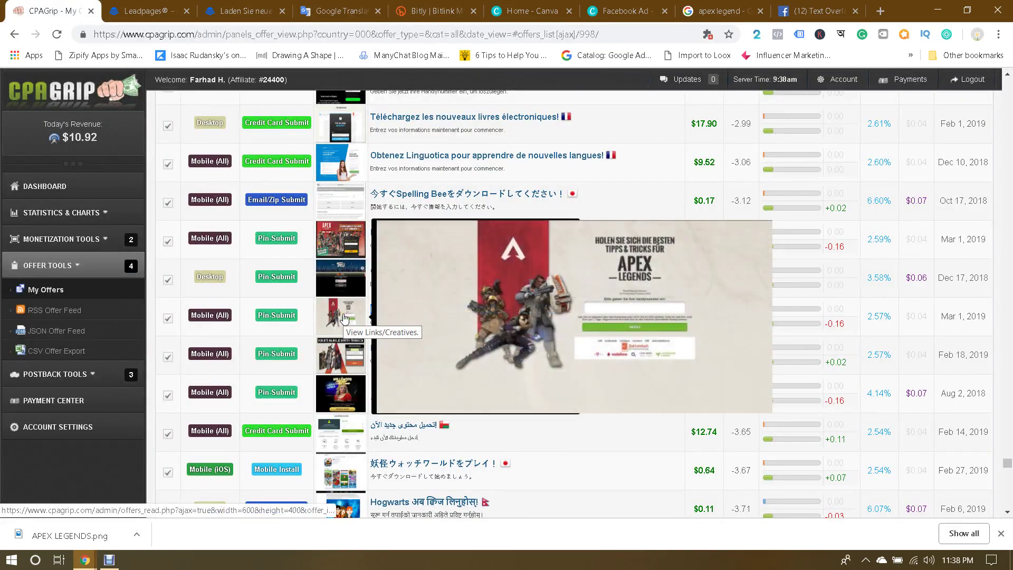
click(341, 10)
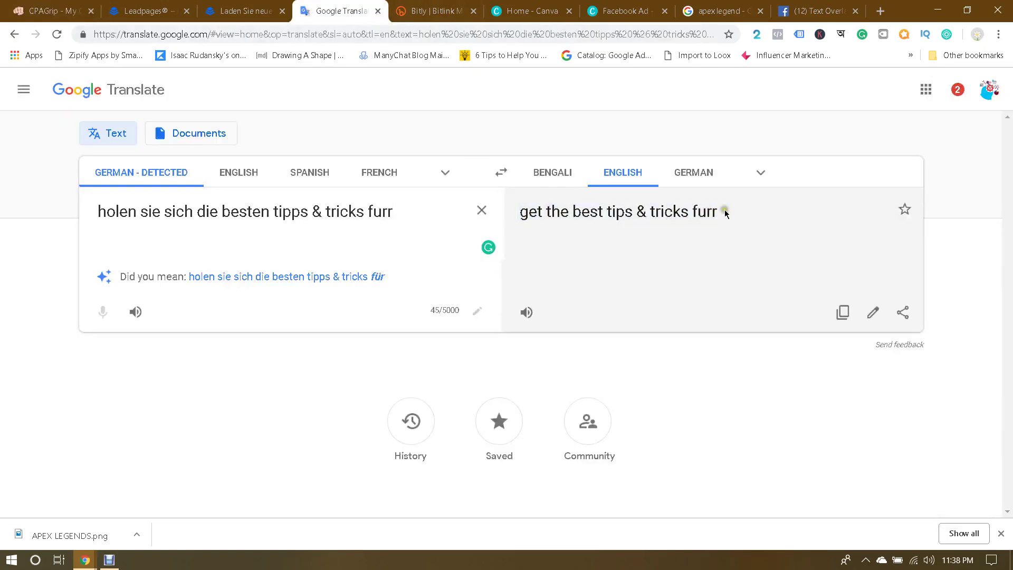
click(418, 224)
key(BackSpace)
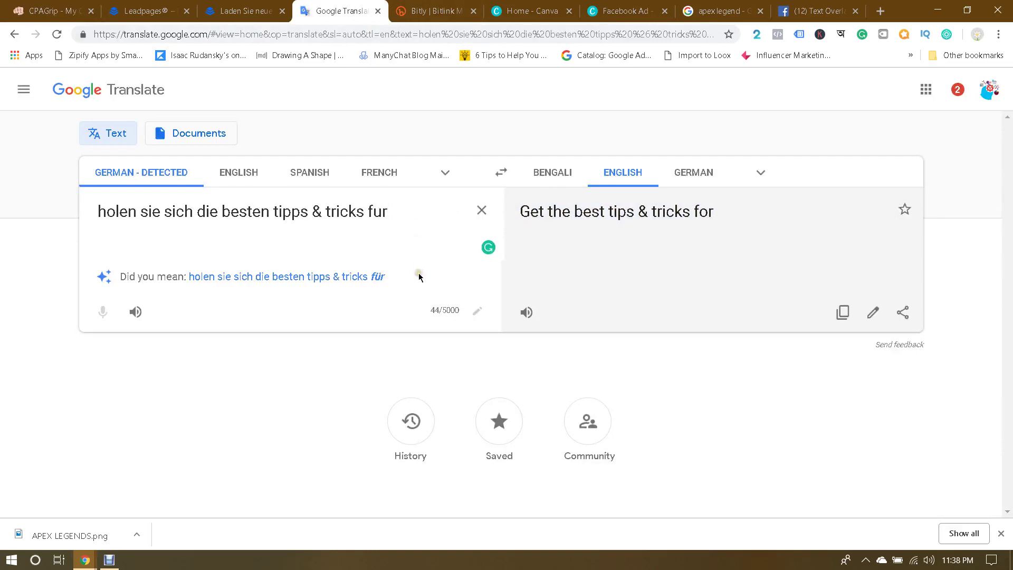
click(351, 277)
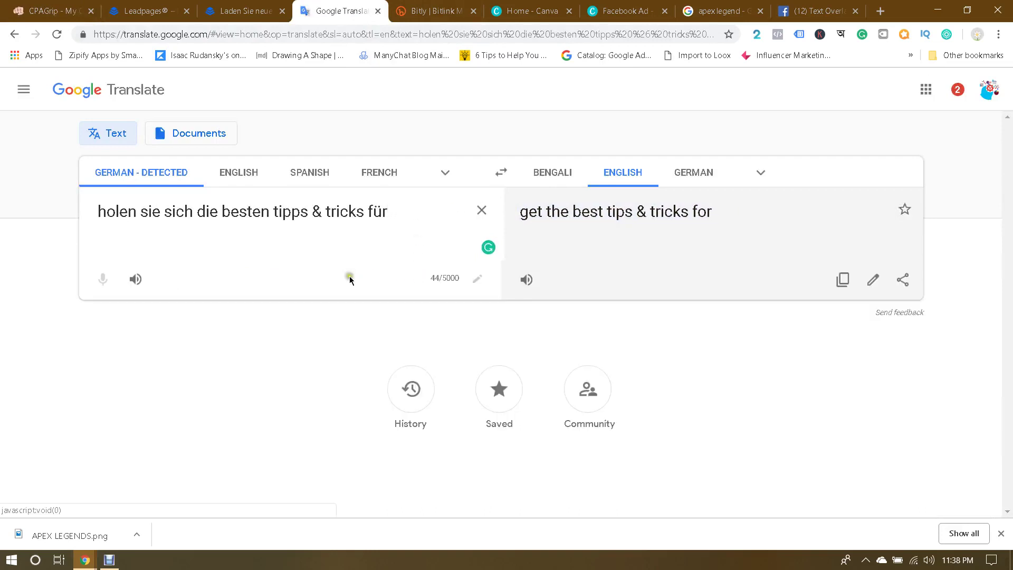
Step: Complete the Google Translate source phrase by adding "APEX Legends"
triple_click(641, 226)
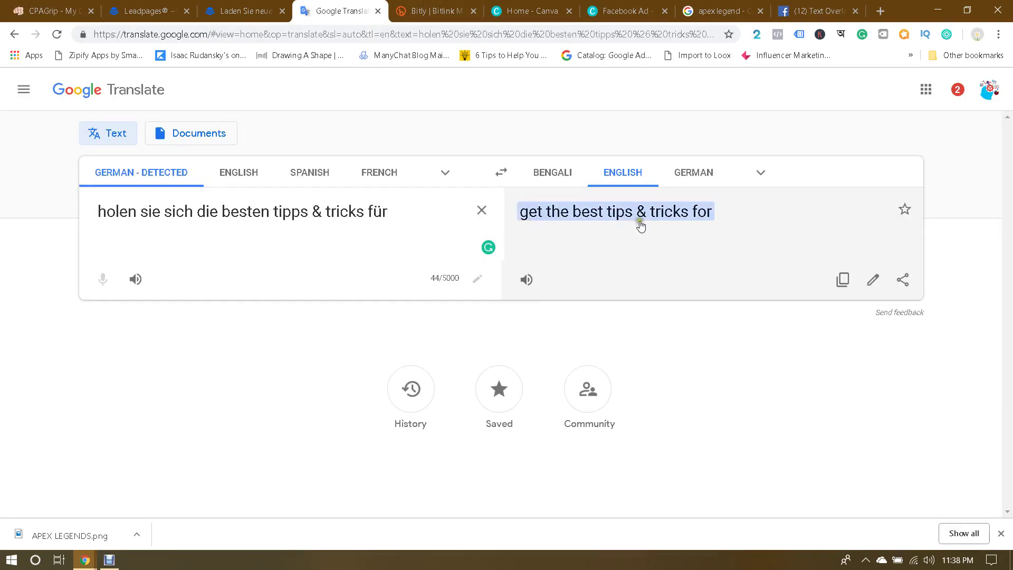
click(431, 219)
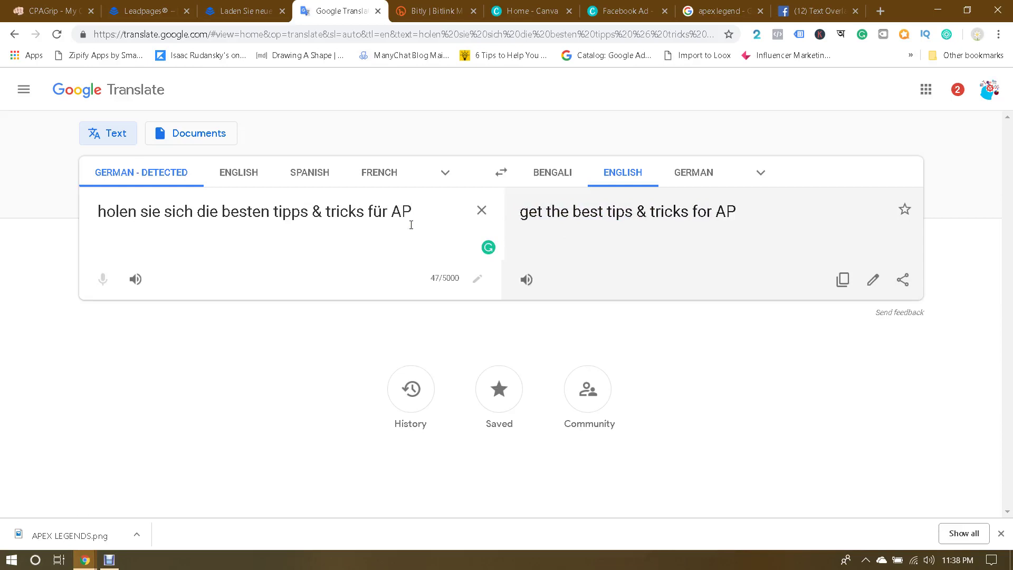
text(APEX Le)
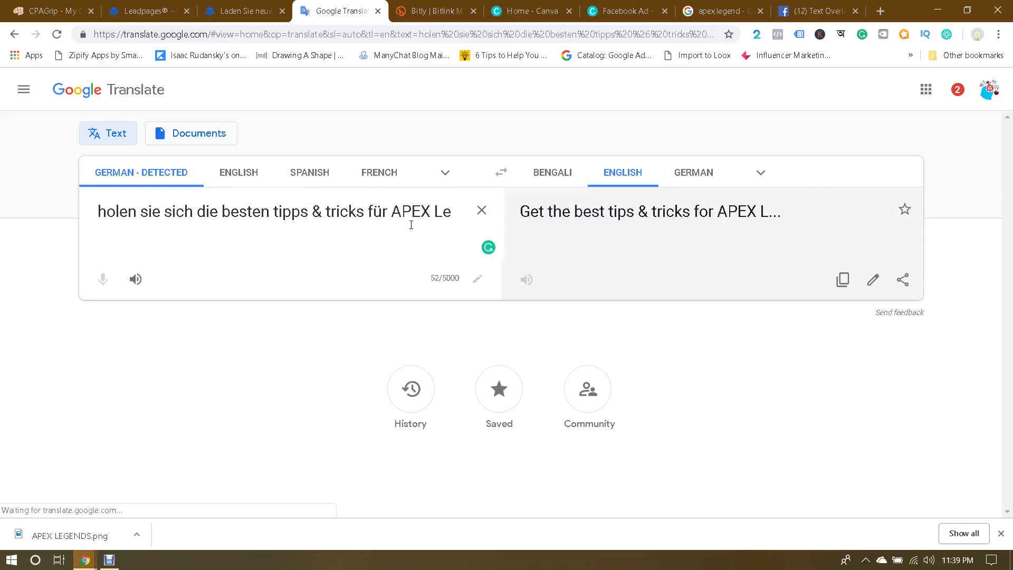
key(BackSpace)
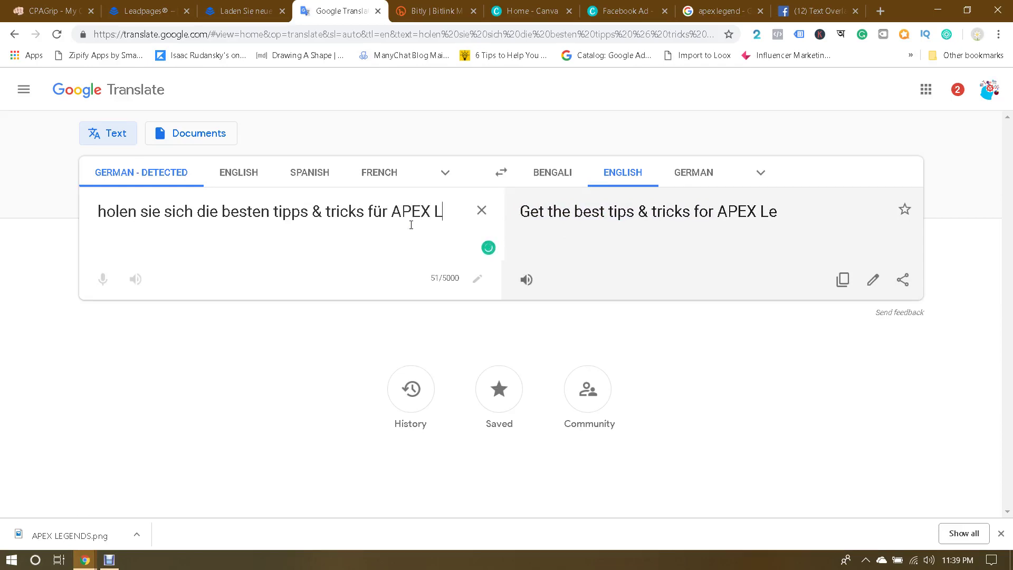
key(BackSpace)
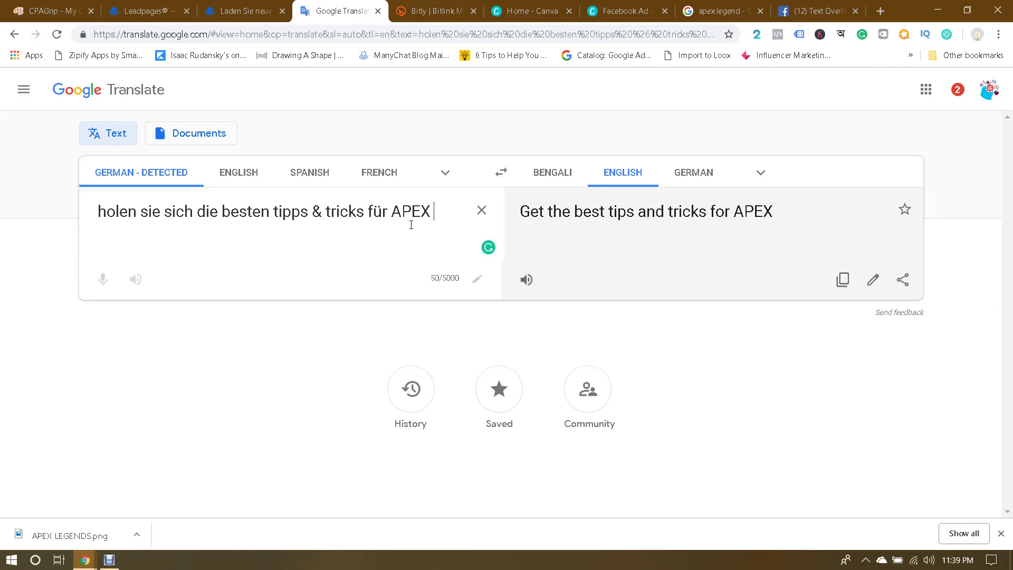
key(BackSpace)
text(Legends)
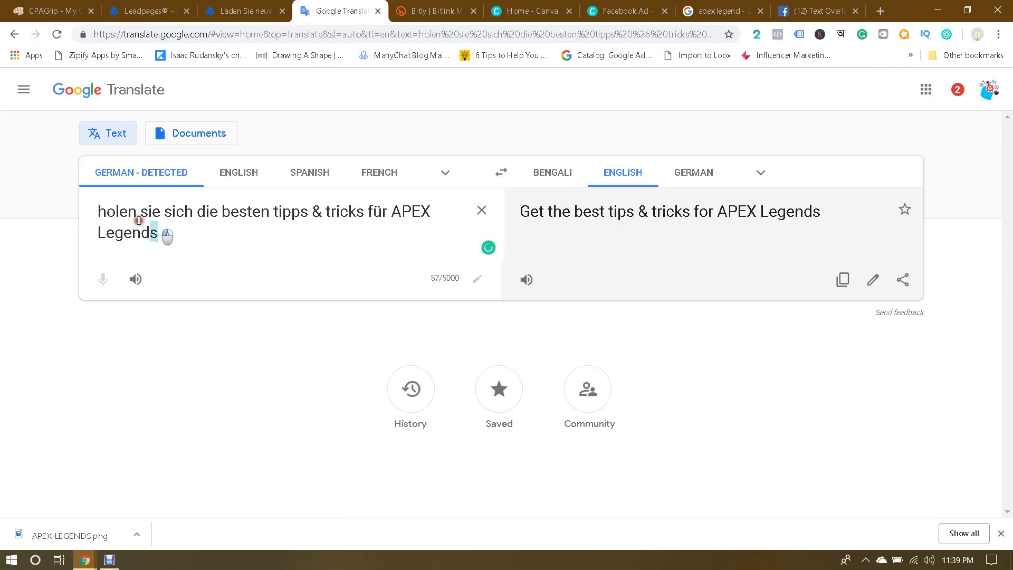
Step: Copy the full German phrase into the ad's News Feed Link Description in Ads Manager: "holen sie sich die besten tipps & tricks für APEX Legends"
drag(181, 233, 96, 211)
key(ctrl+c)
mouse_move(85, 560)
click(193, 513)
mouse_move(449, 378)
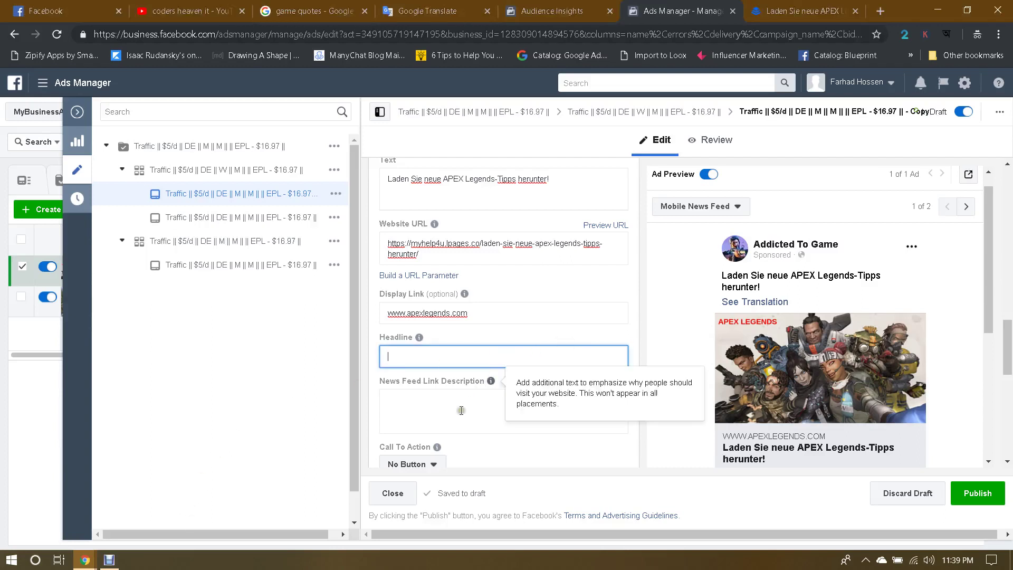
click(448, 404)
key(ctrl+v)
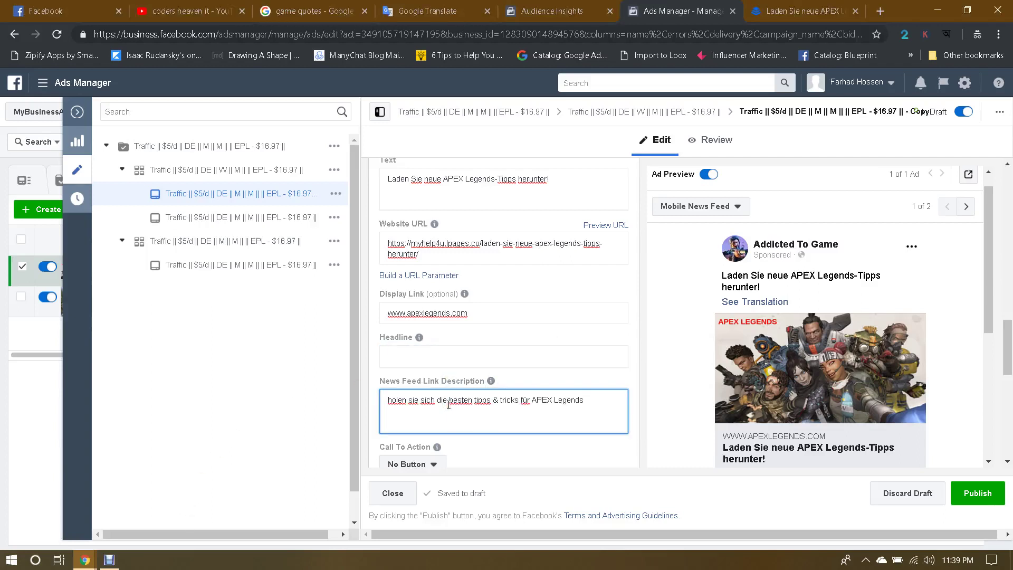
scroll(773, 395, down, 1)
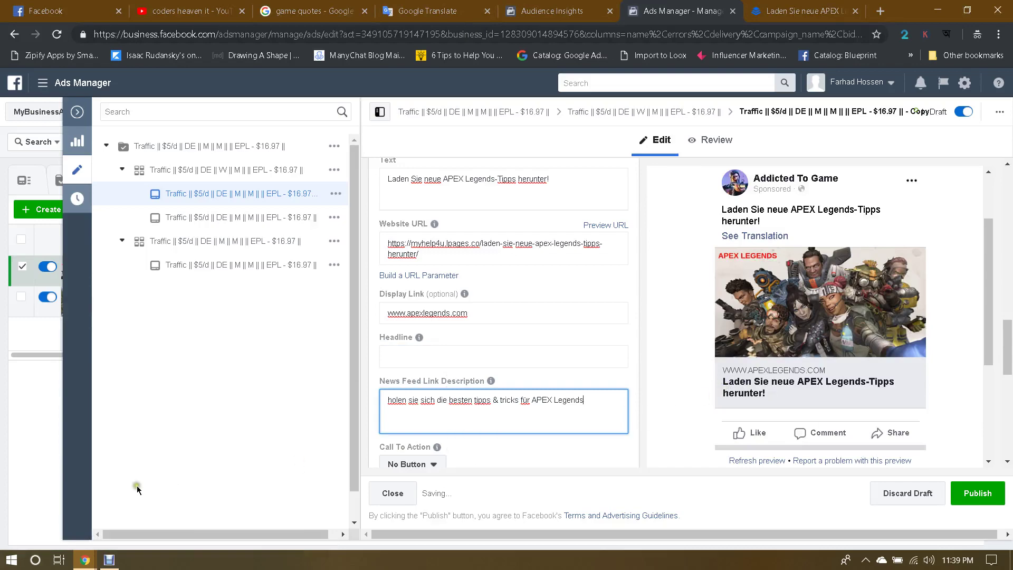
Step: Copy "holen sie sich die besten tipps & tricks für APEX" from Google Translate into the ad's Headline in Ads Manager
mouse_move(85, 560)
click(68, 520)
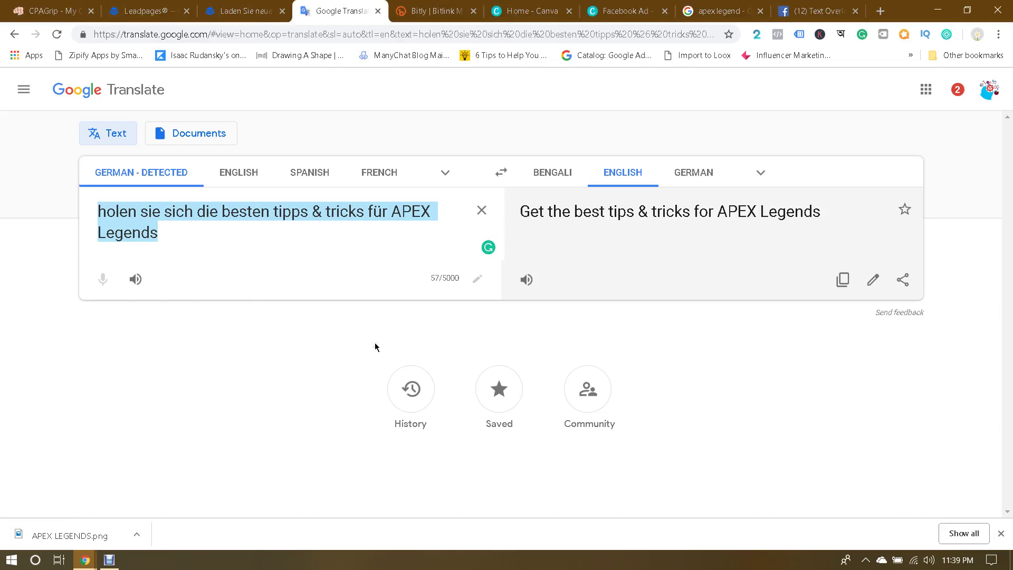
click(321, 228)
drag(434, 211, 101, 210)
key(ctrl+c)
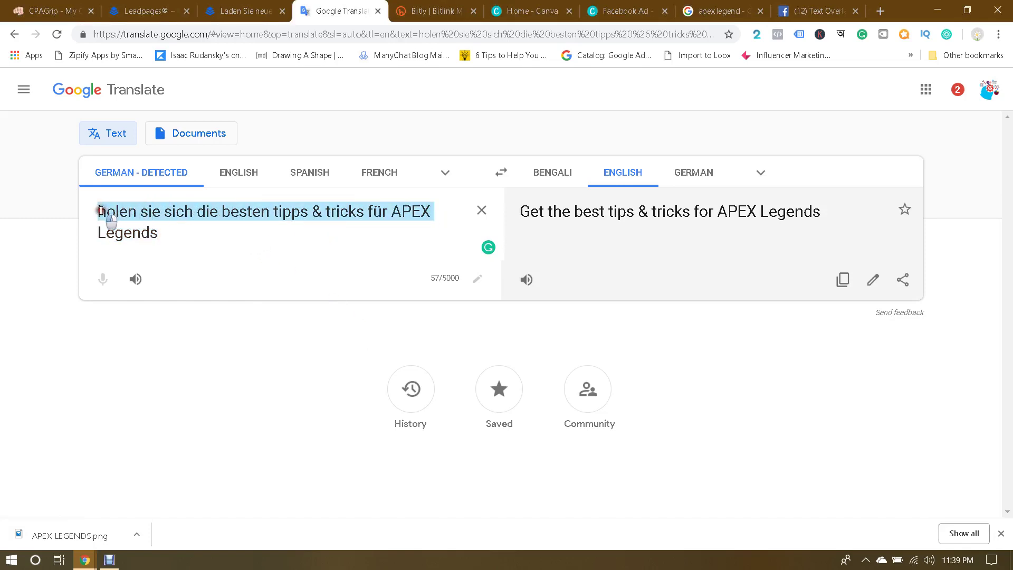
mouse_move(85, 560)
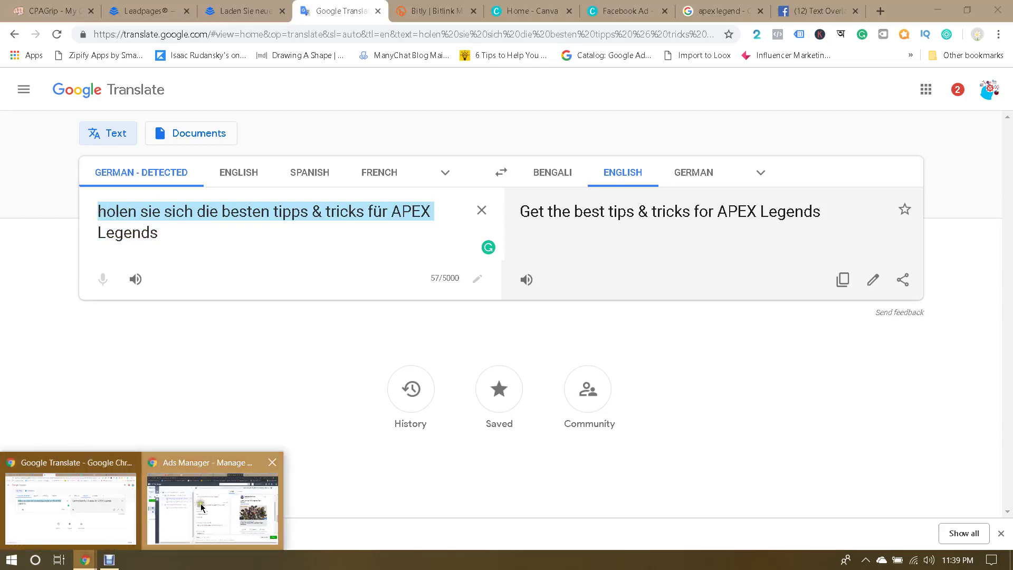
click(201, 503)
click(421, 354)
key(ctrl+v)
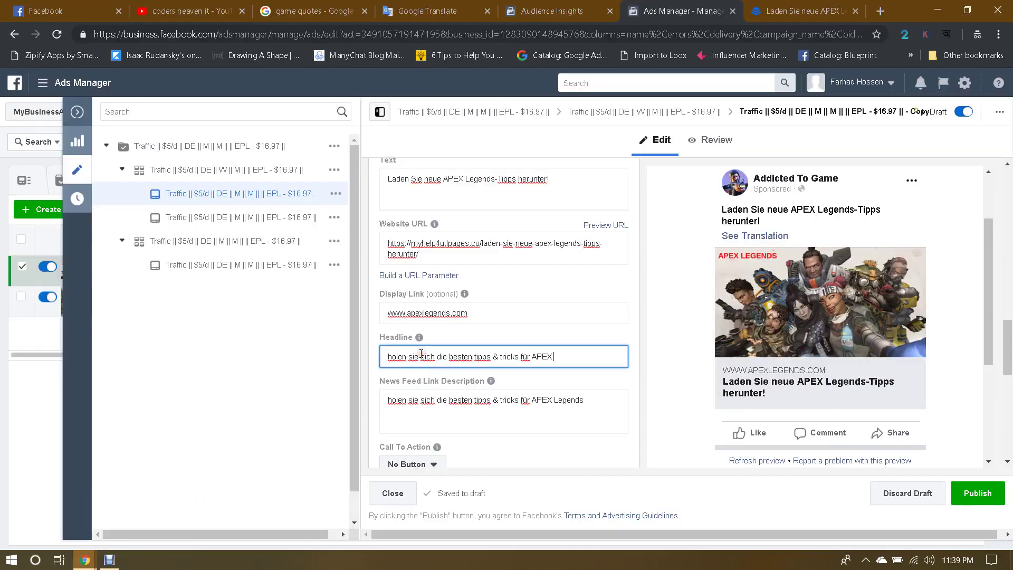
Step: Shorten the ad's Headline to "holen sie sich die besten tipps & tricks für"
click(376, 347)
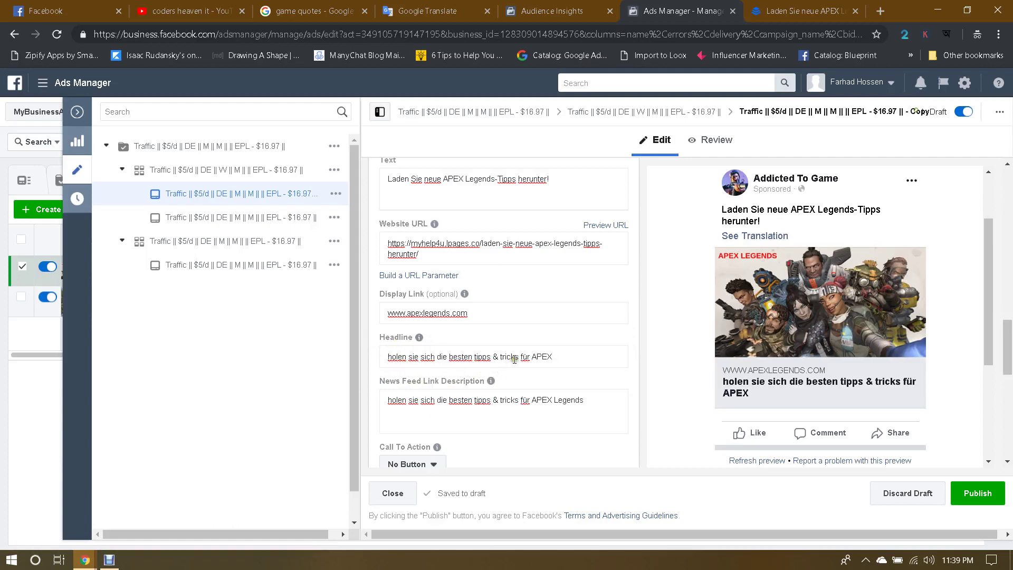
drag(518, 357, 575, 357)
click(575, 357)
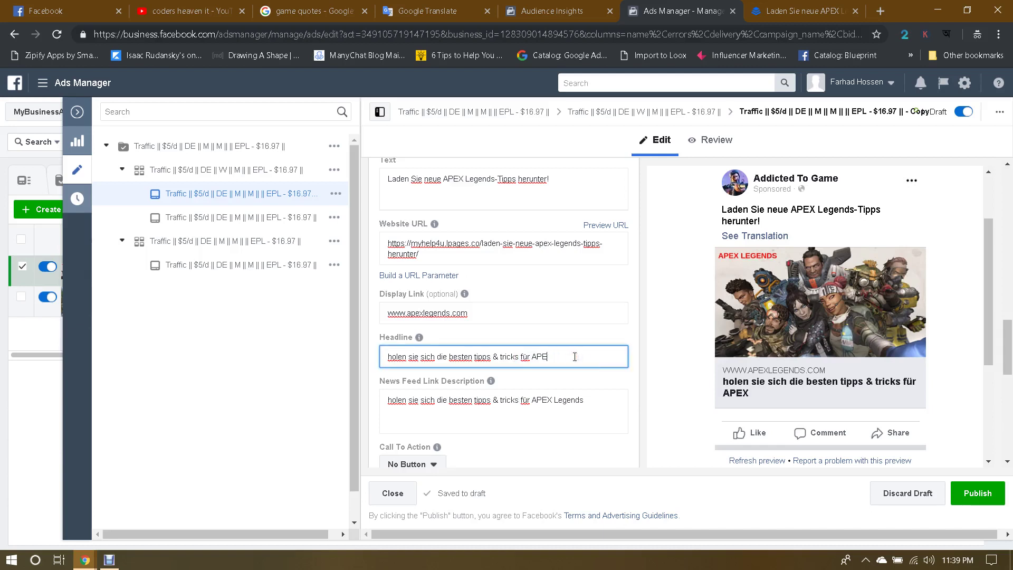
click(564, 343)
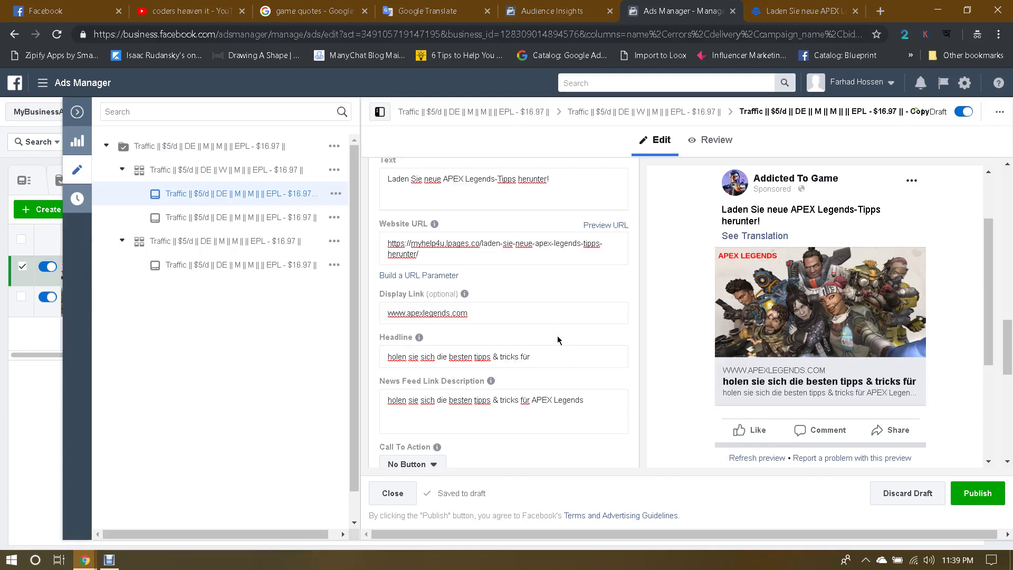
Step: Open the ad's Call To Action choices and check the German APEX Legends offer's creative in CPAGrip before returning to Ads Manager
scroll(557, 336, up, 4)
scroll(588, 355, down, 4)
scroll(588, 353, down, 4)
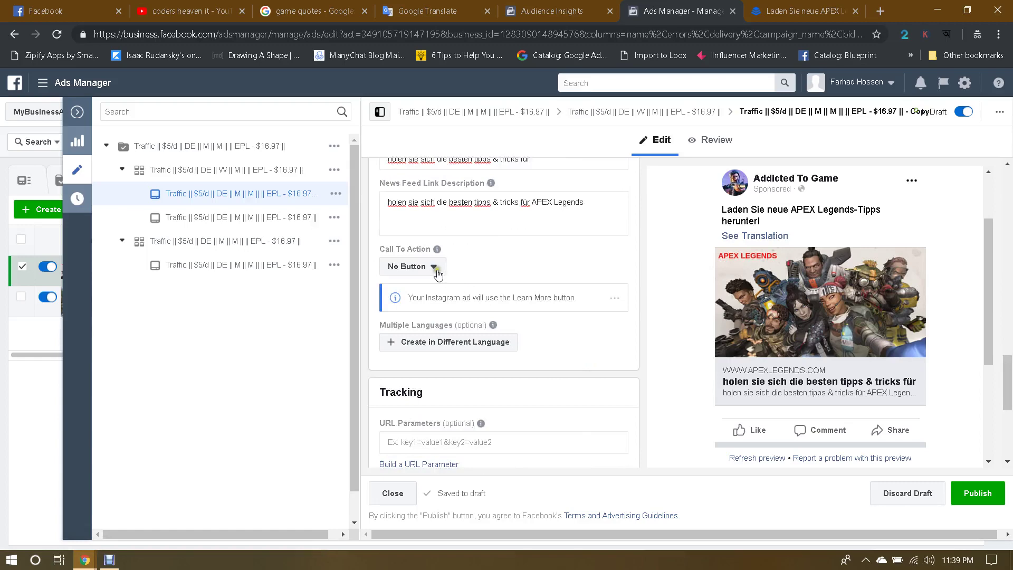
click(435, 267)
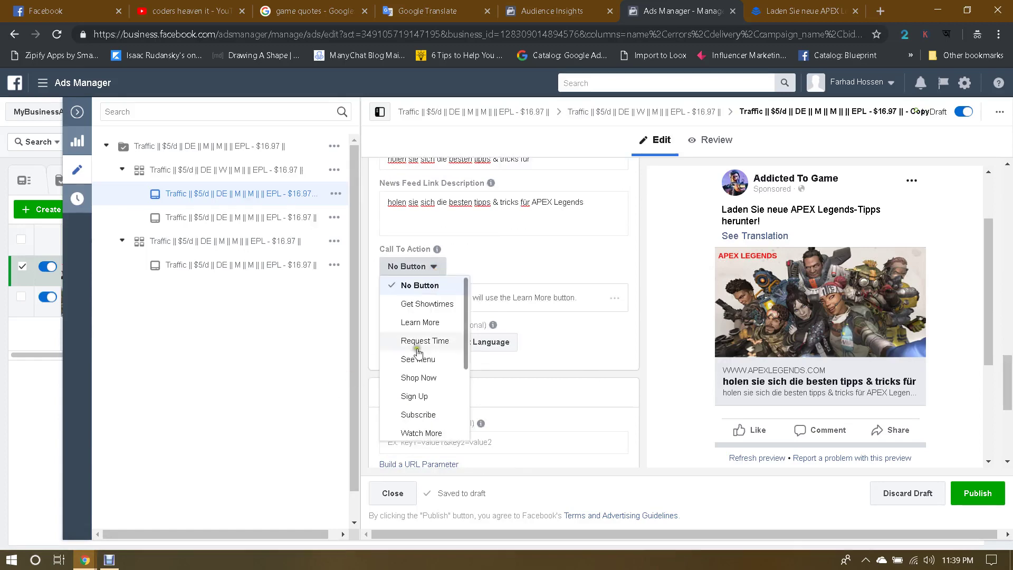
mouse_move(79, 560)
click(58, 501)
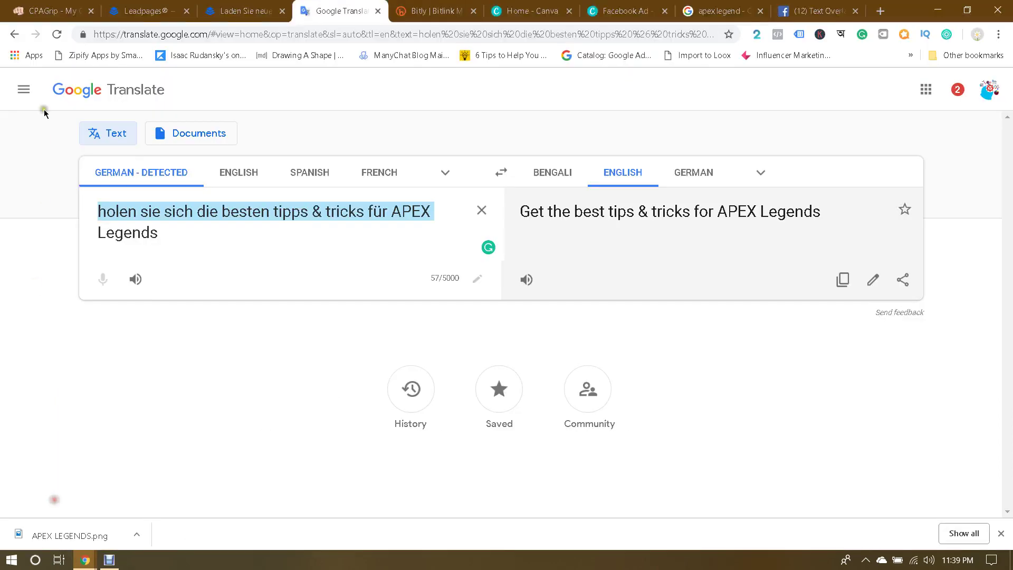
click(45, 10)
mouse_move(347, 317)
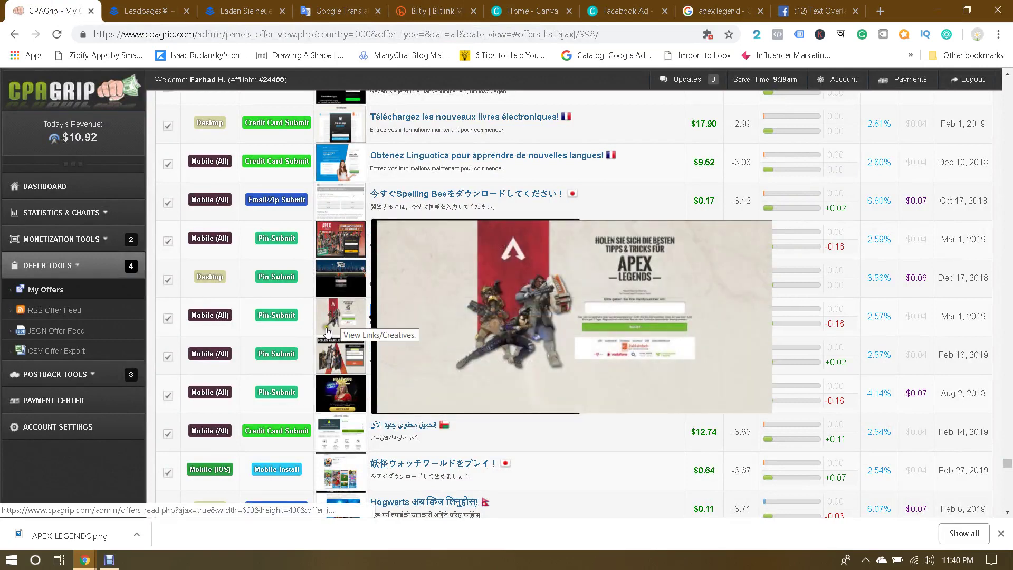
mouse_move(84, 560)
click(162, 523)
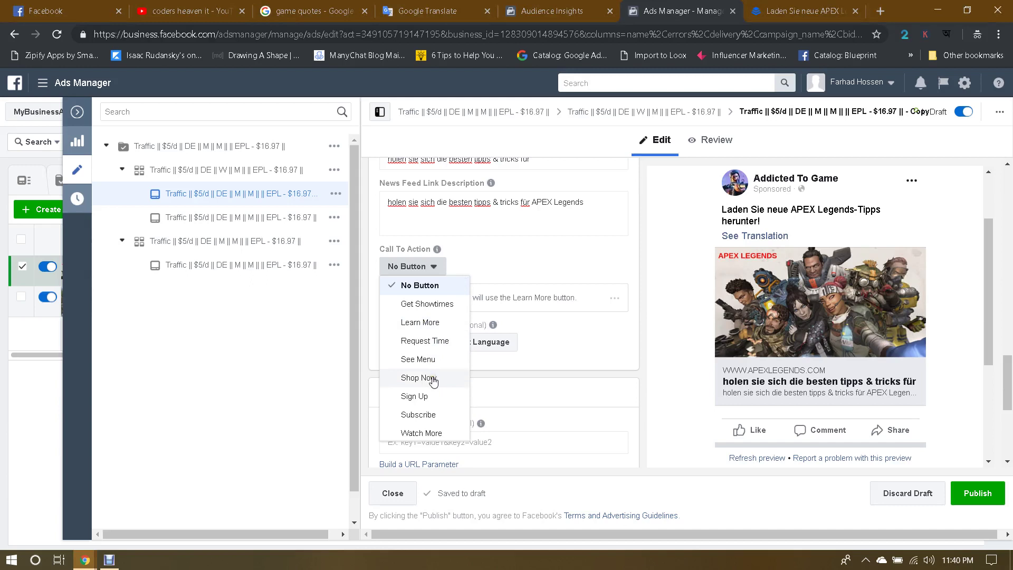
Step: Try Learn More as the ad's call to action and replace it with Get Showtimes
scroll(434, 381, down, 2)
scroll(434, 381, down, 1)
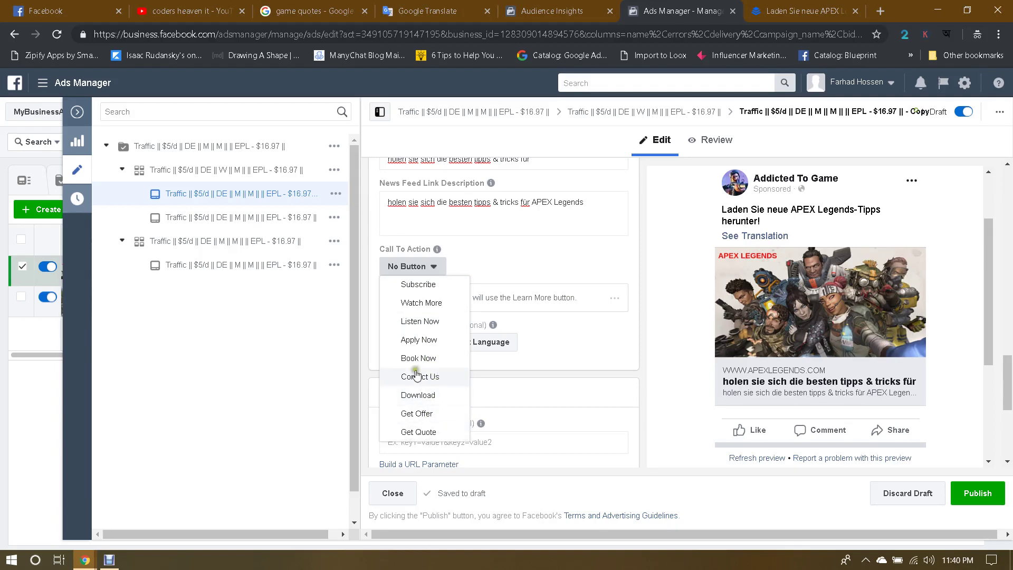
scroll(417, 375, up, 3)
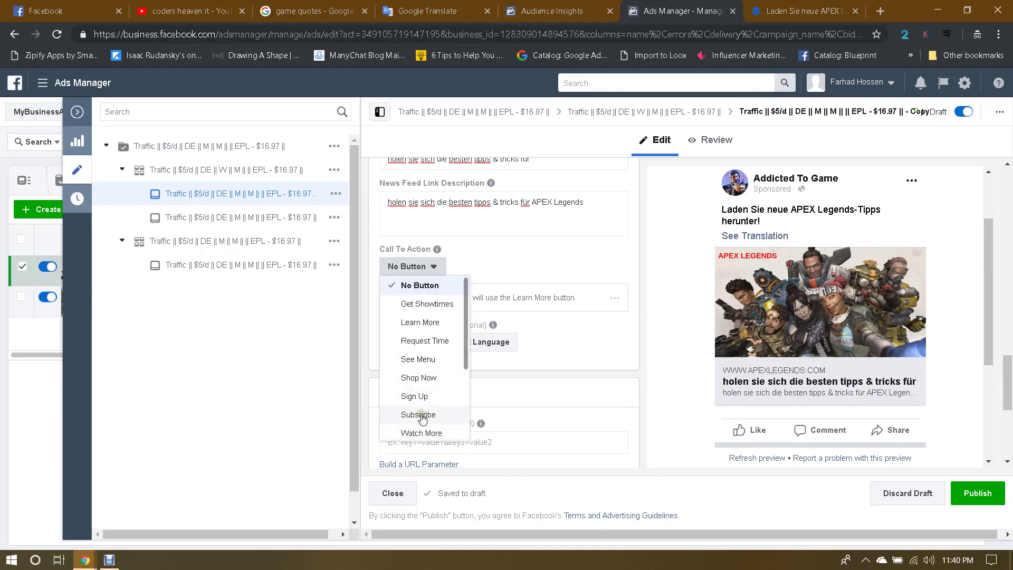
click(422, 323)
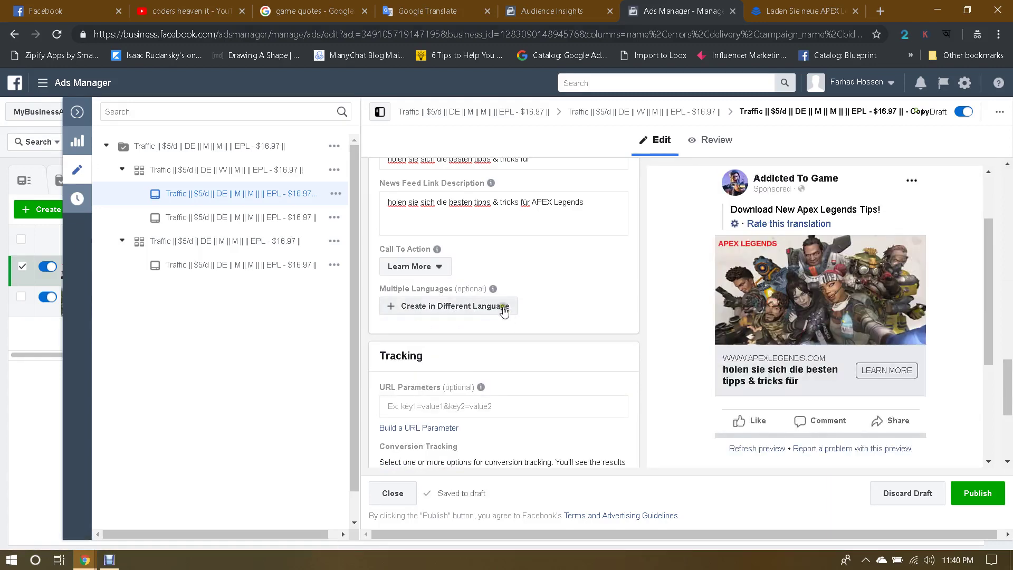
click(421, 266)
click(438, 299)
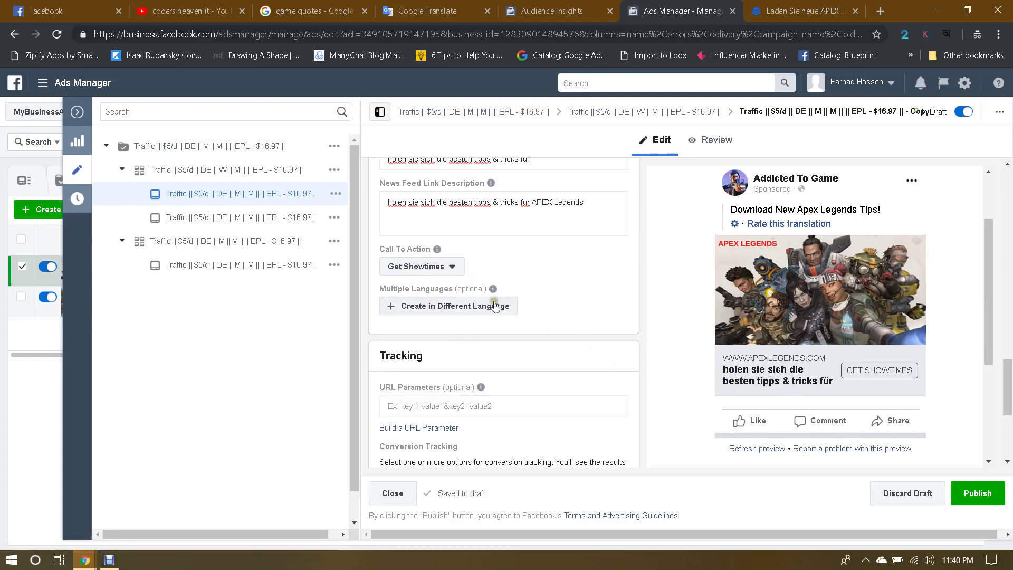
Step: Review the ad's text, links, tracking and image, publish the duplicated ad and close the editor
scroll(556, 309, up, 1)
scroll(434, 228, up, 1)
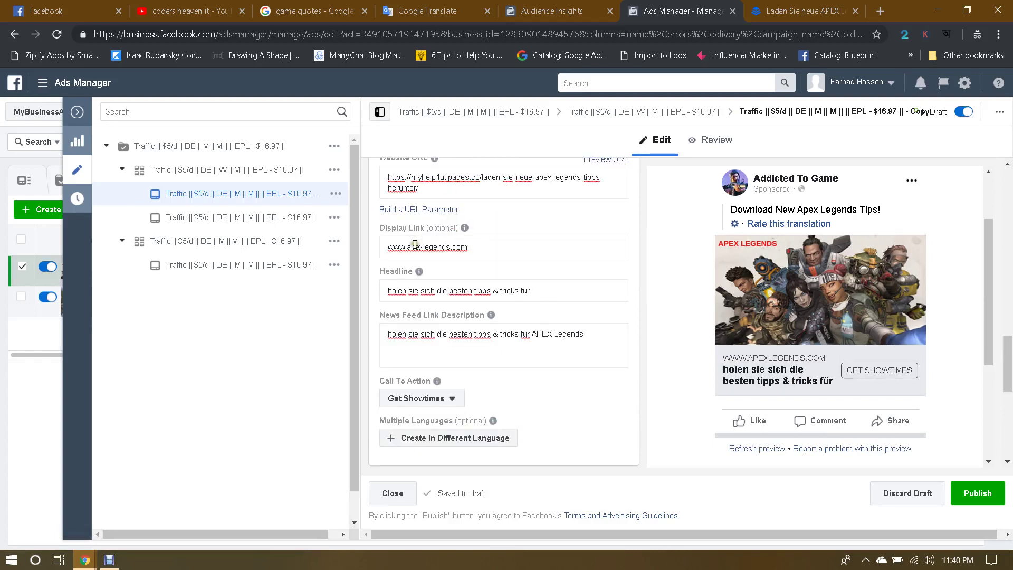
scroll(486, 251, up, 1)
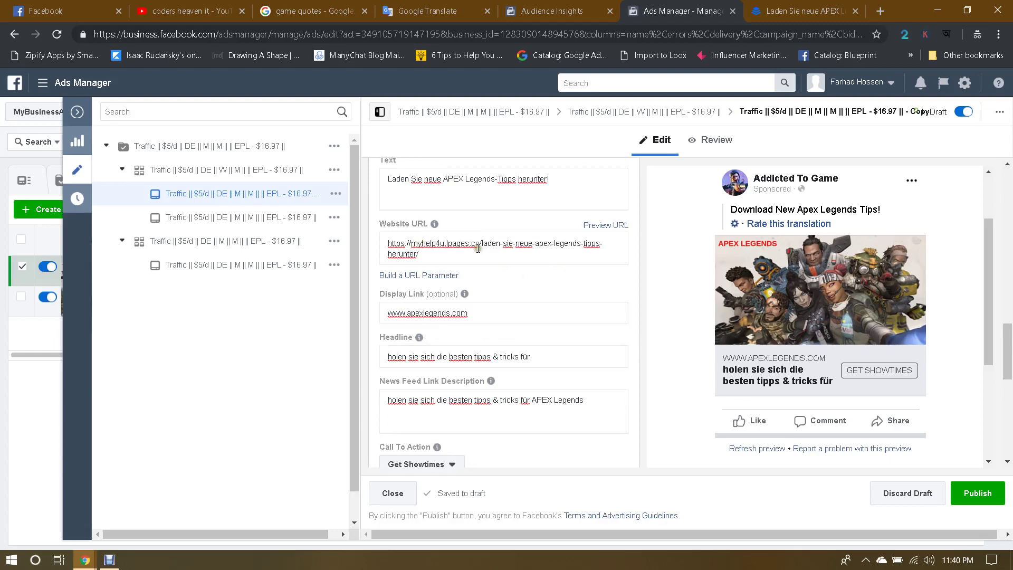
scroll(499, 284, up, 1)
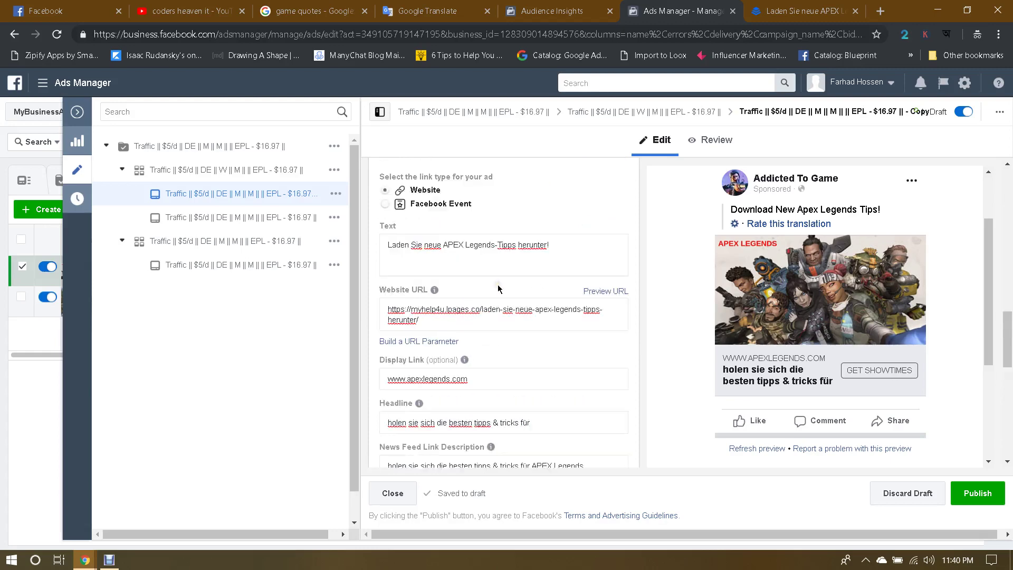
scroll(498, 285, down, 7)
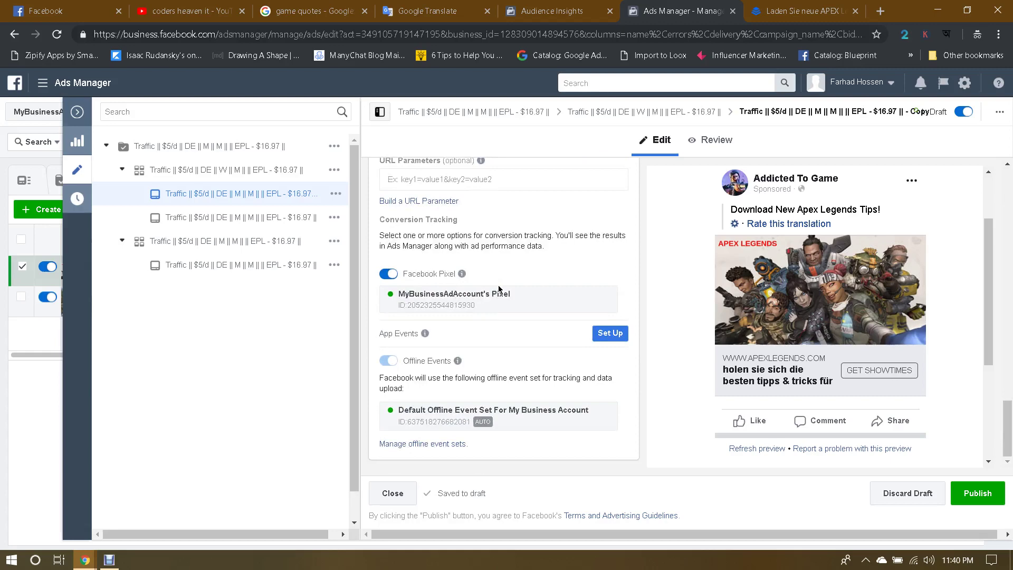
scroll(498, 289, up, 10)
scroll(498, 288, up, 8)
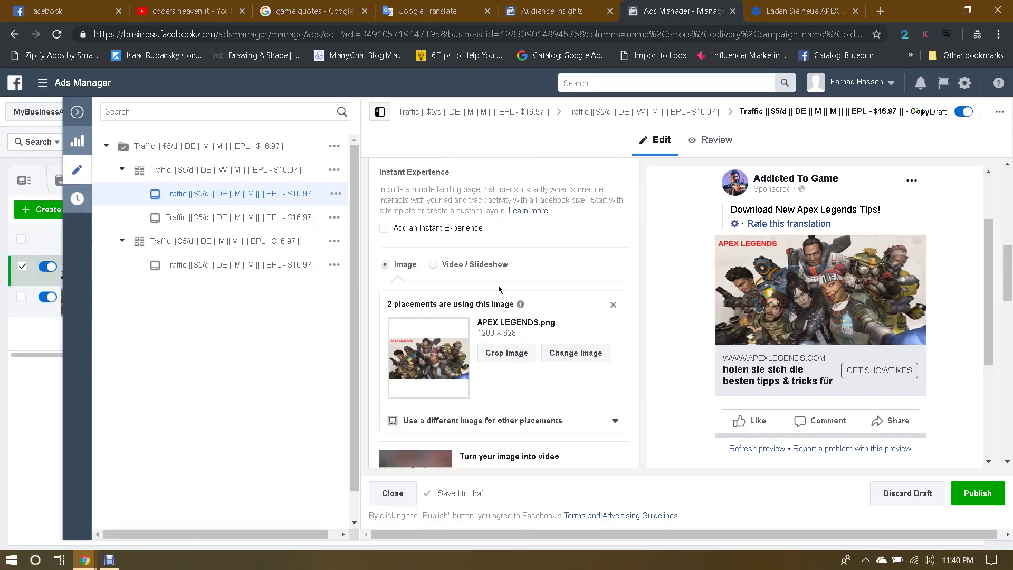
click(976, 493)
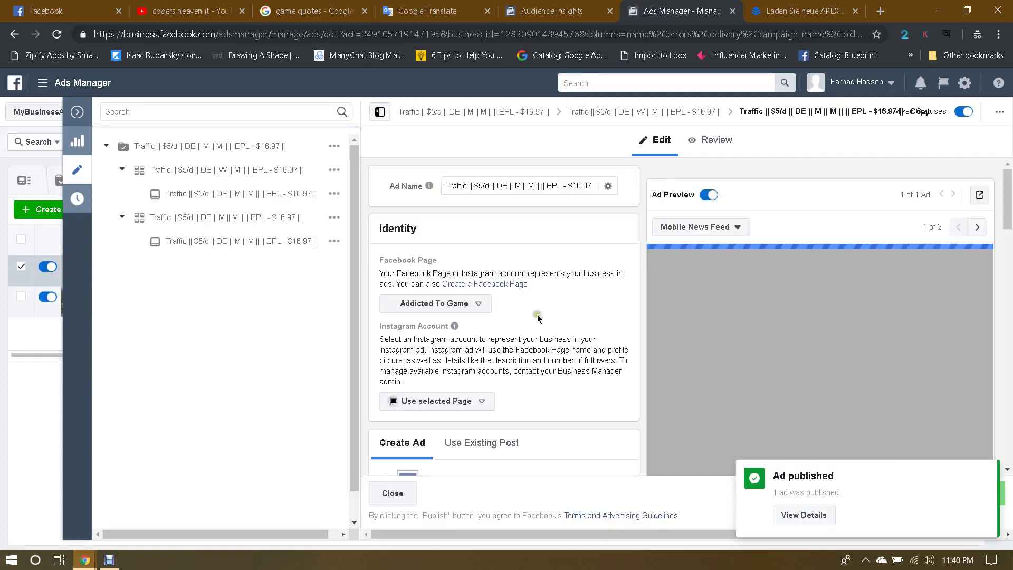
click(77, 112)
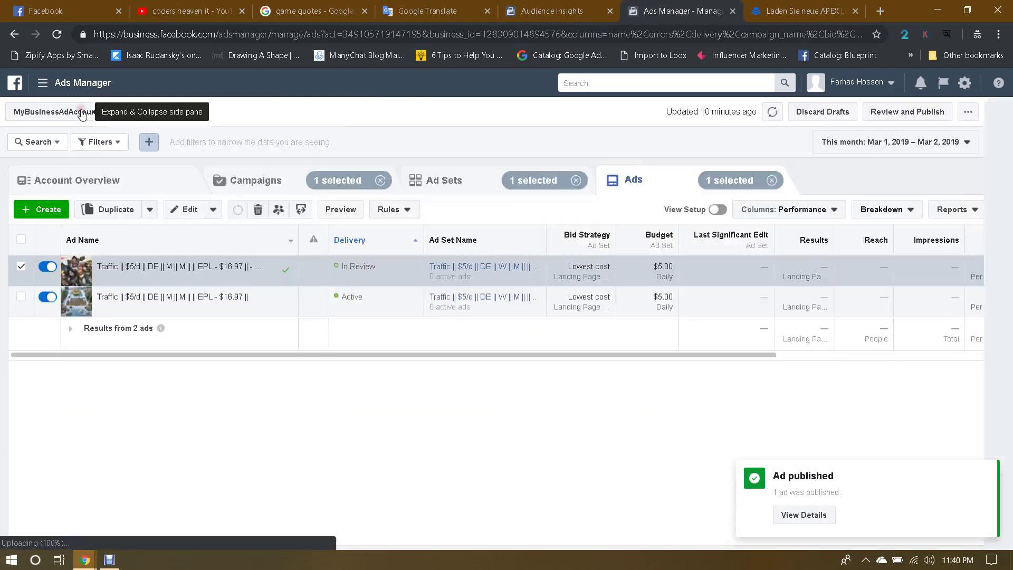
Step: Examine the ad in the "DE || M || M" ad set, including its existing post and call to action preview
click(451, 186)
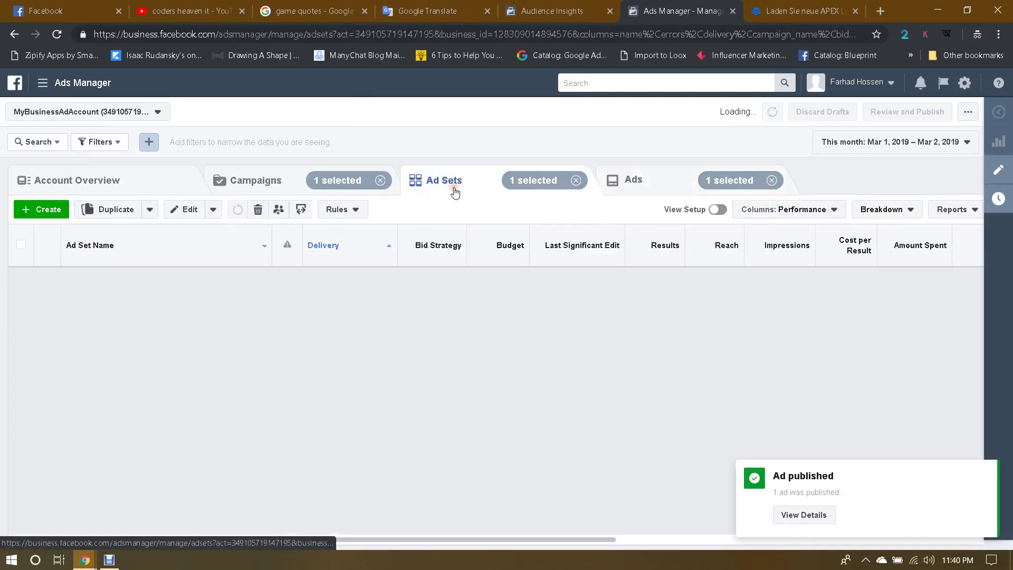
click(134, 318)
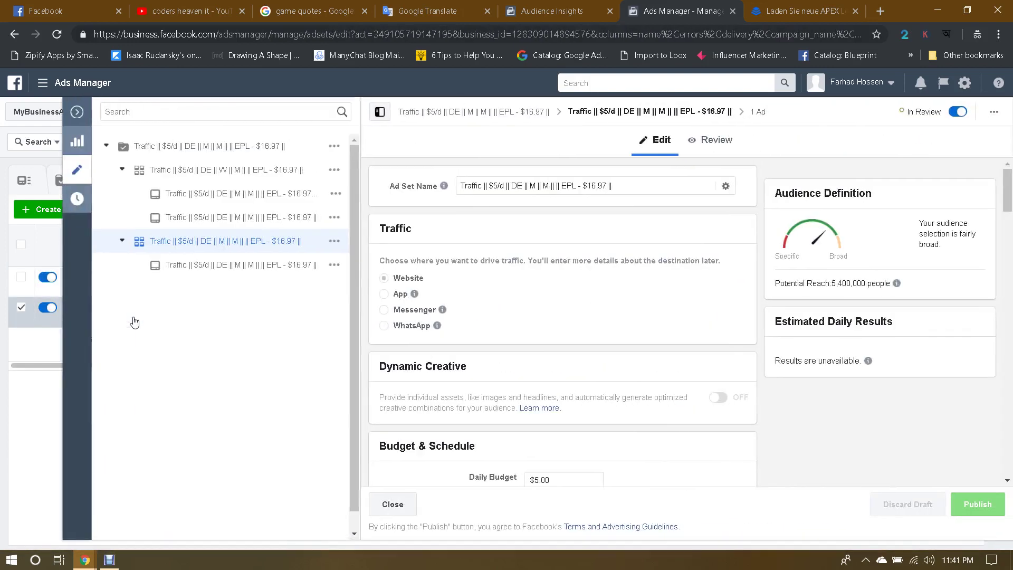
click(77, 111)
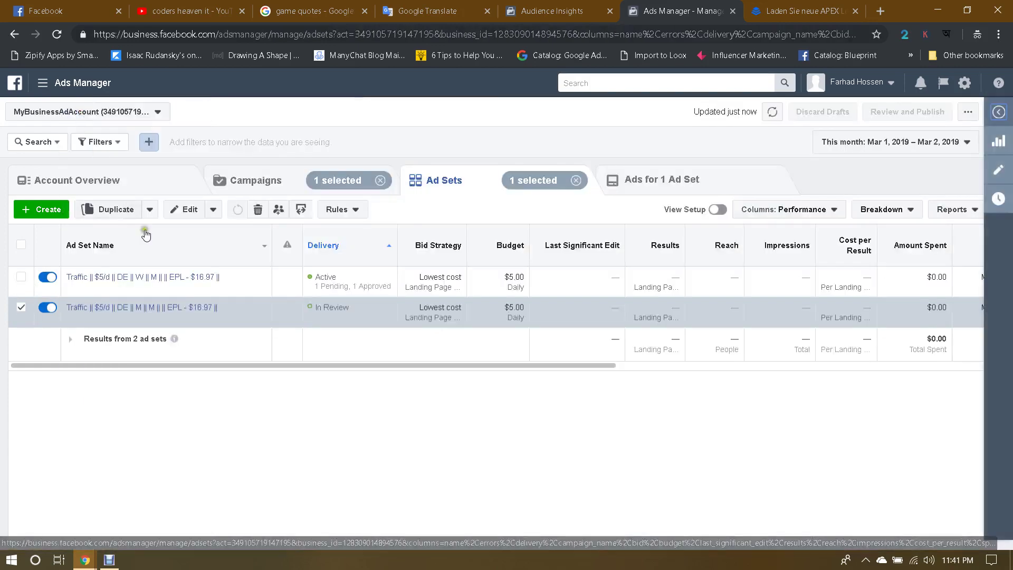
click(184, 311)
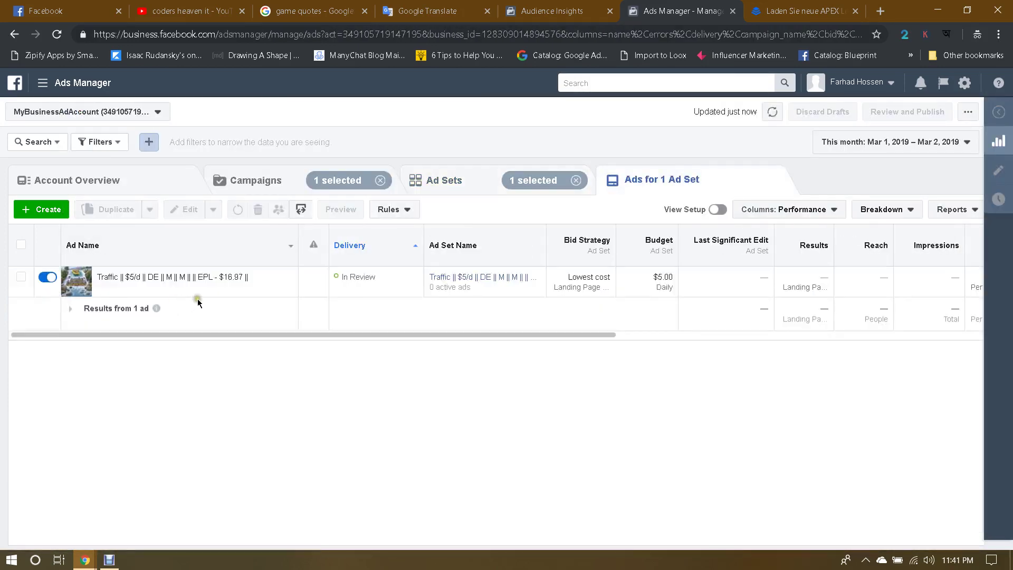
mouse_move(157, 280)
click(165, 288)
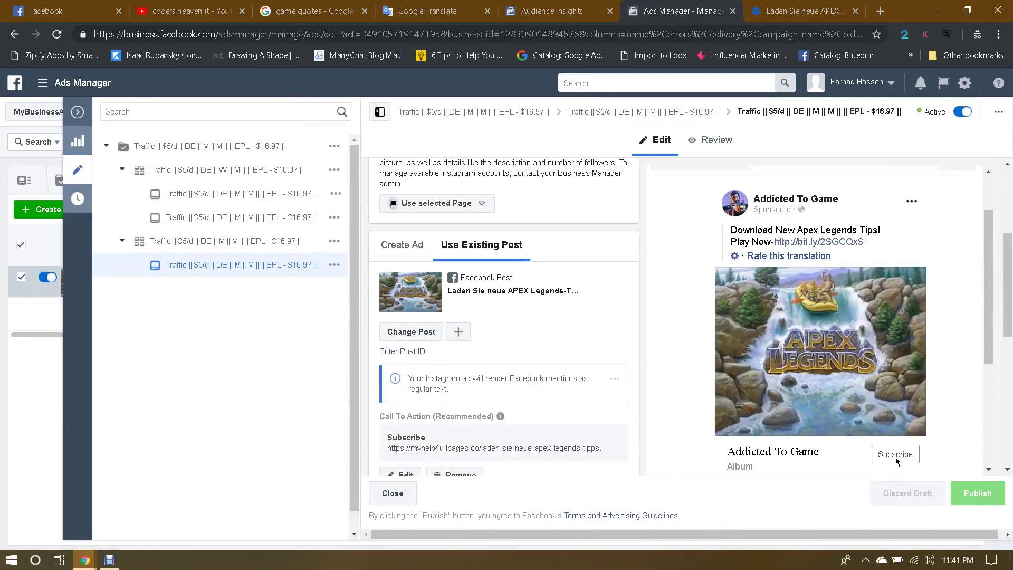
scroll(545, 351, down, 2)
scroll(545, 355, up, 5)
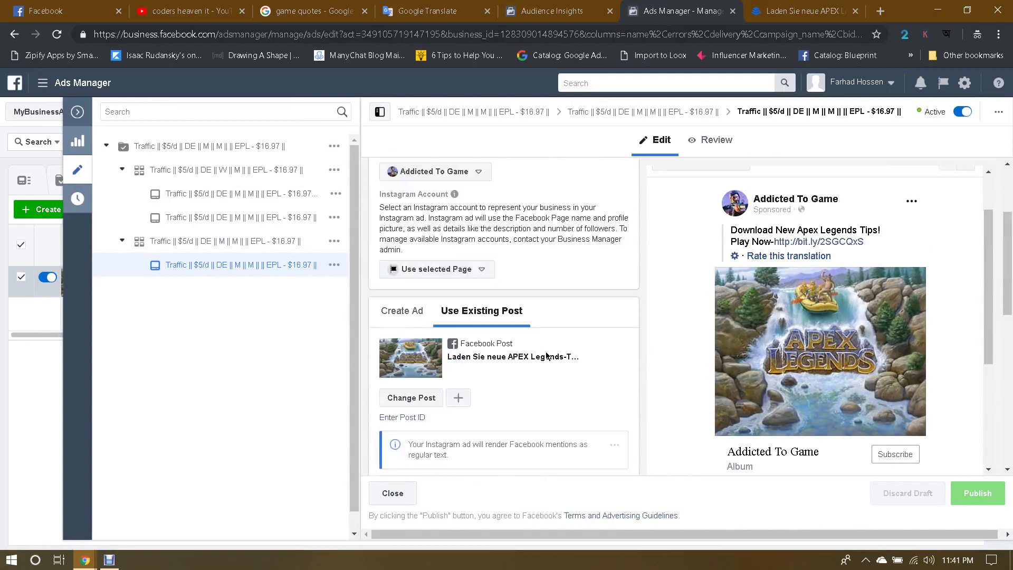
click(77, 111)
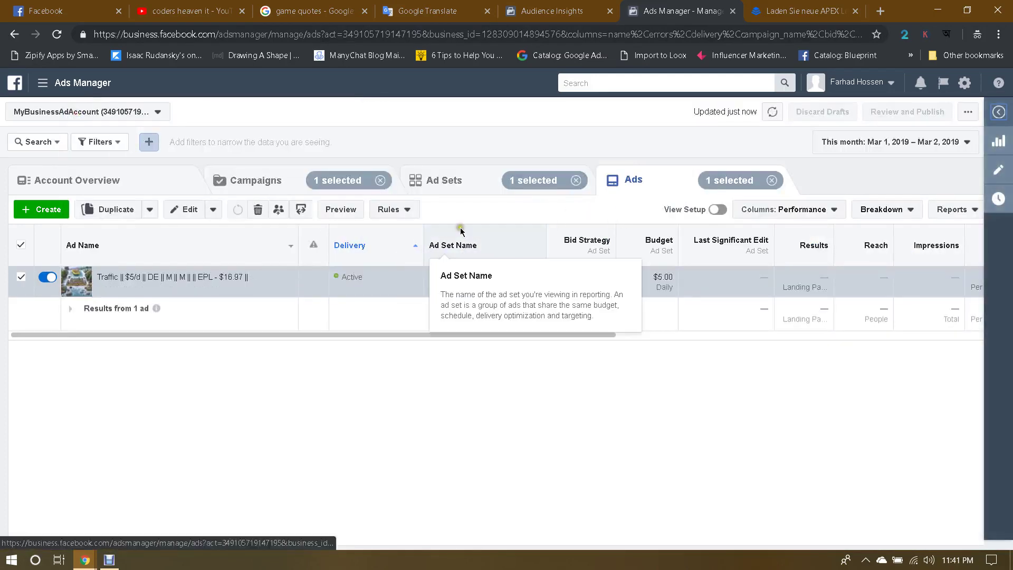
Step: Return to the campaign list and clear the campaign, ad set and ad selections
click(447, 184)
click(354, 184)
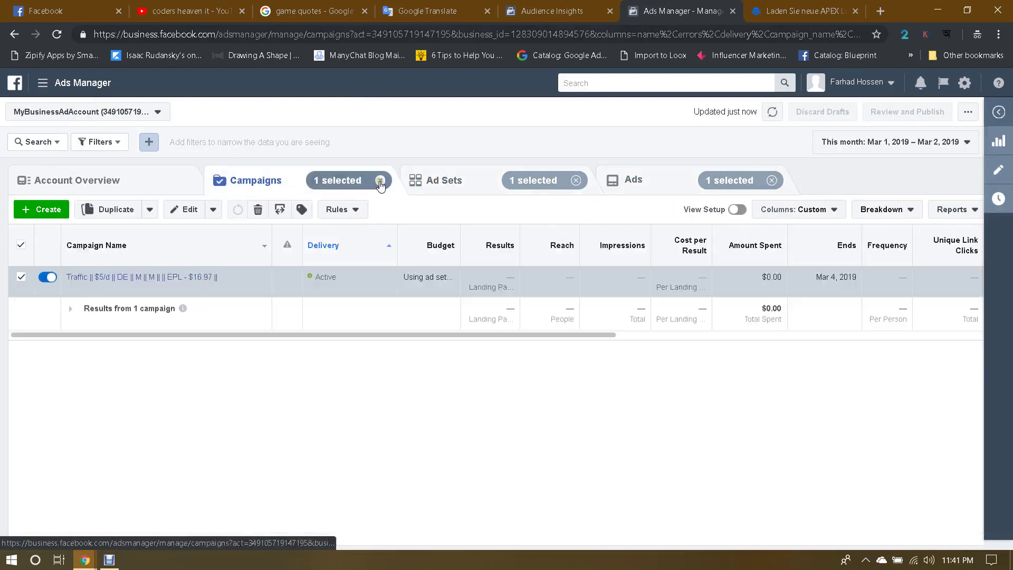
click(577, 181)
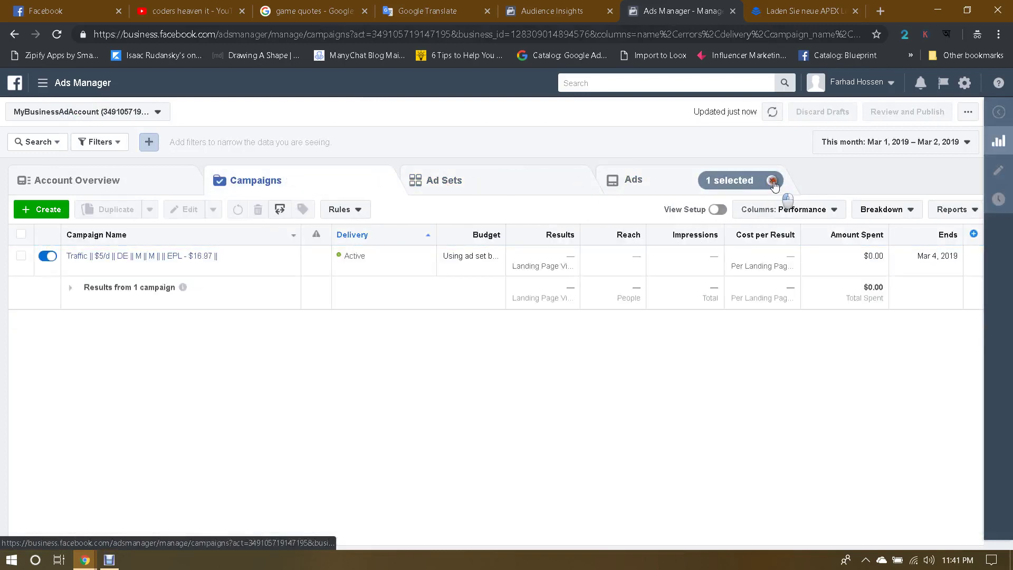
click(771, 180)
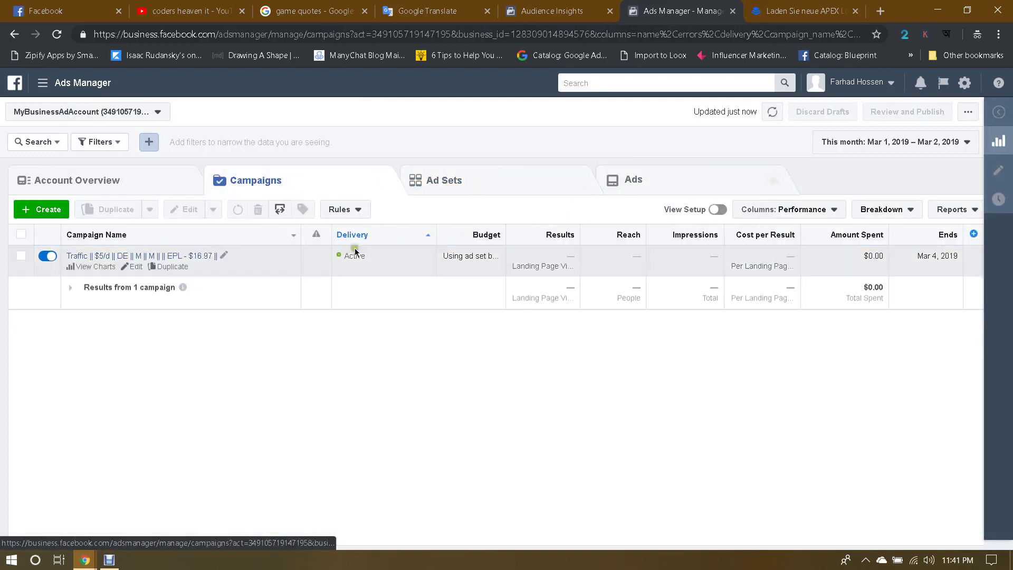
Step: Examine the delivery status of the campaign's ad sets and of the ads inside the "DE || W || M" ad set
click(113, 257)
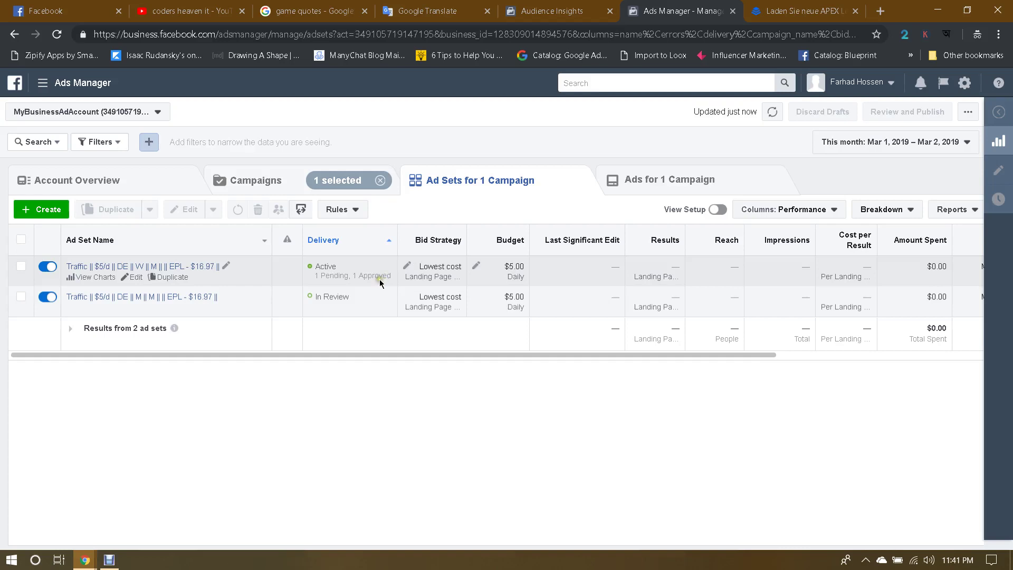
click(262, 186)
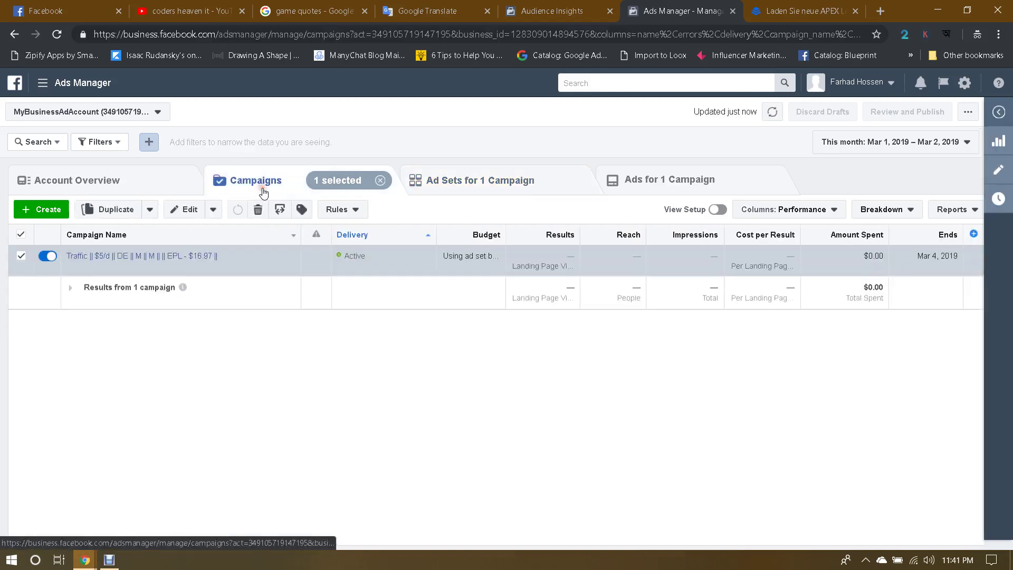
click(145, 260)
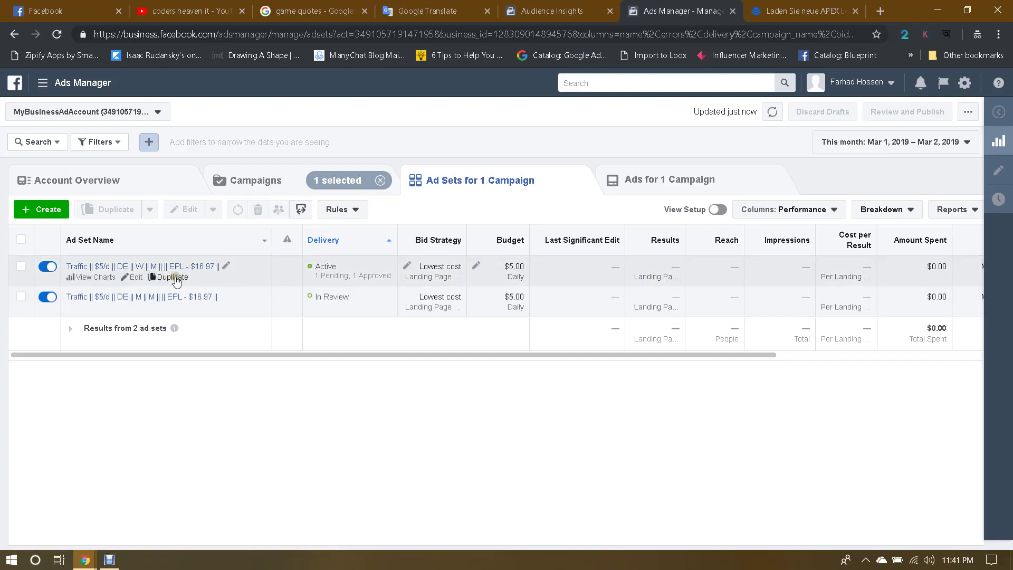
click(148, 267)
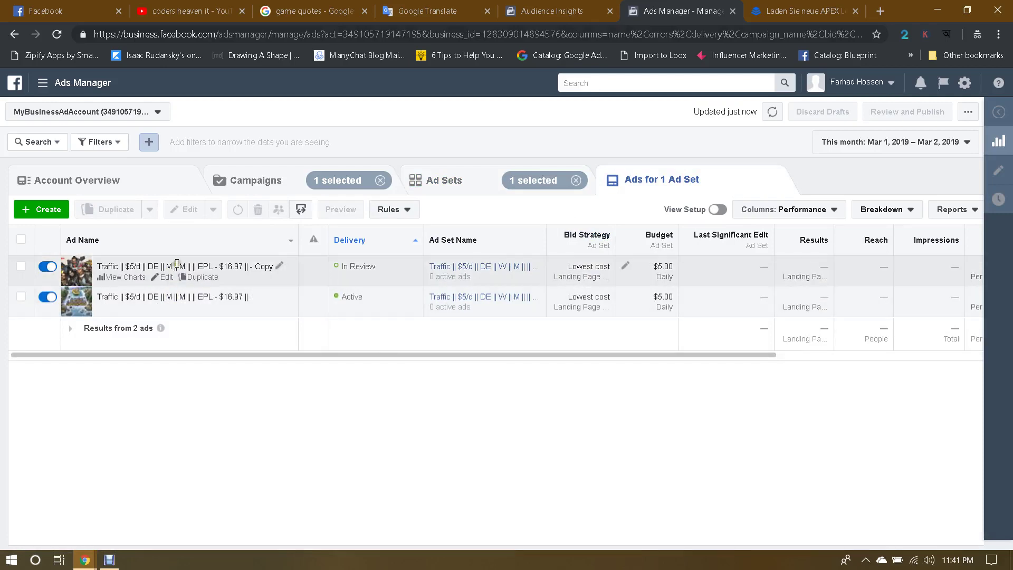
click(472, 184)
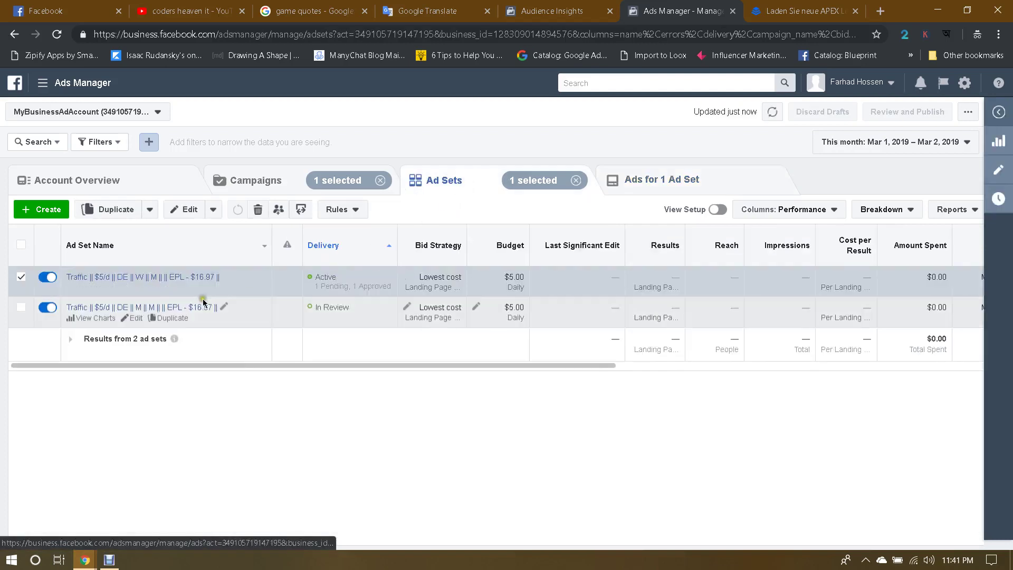
click(21, 277)
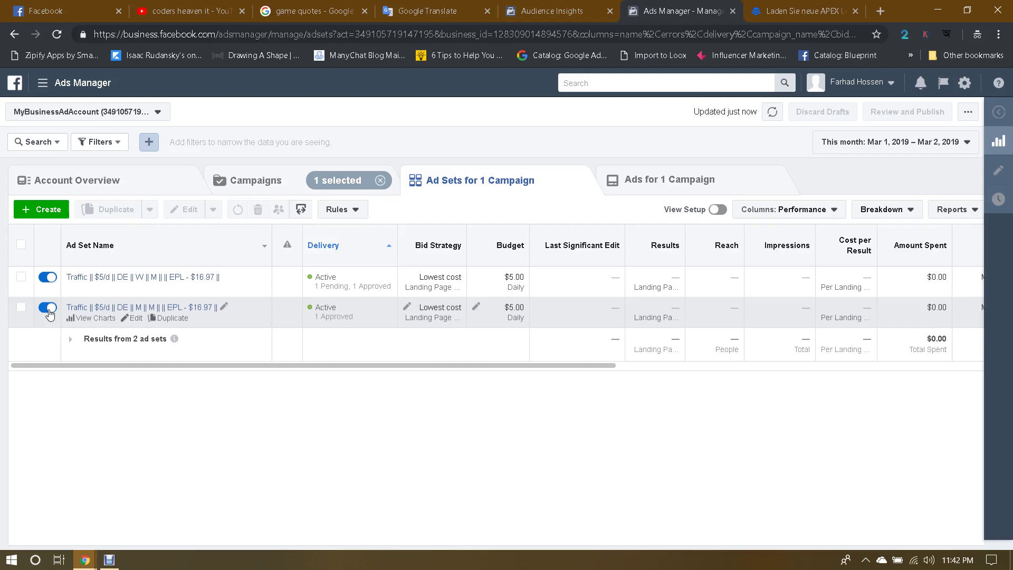
Step: Switch to CPAGrip and look back up through the My Offers list above the German APEX Legends offer
mouse_move(85, 559)
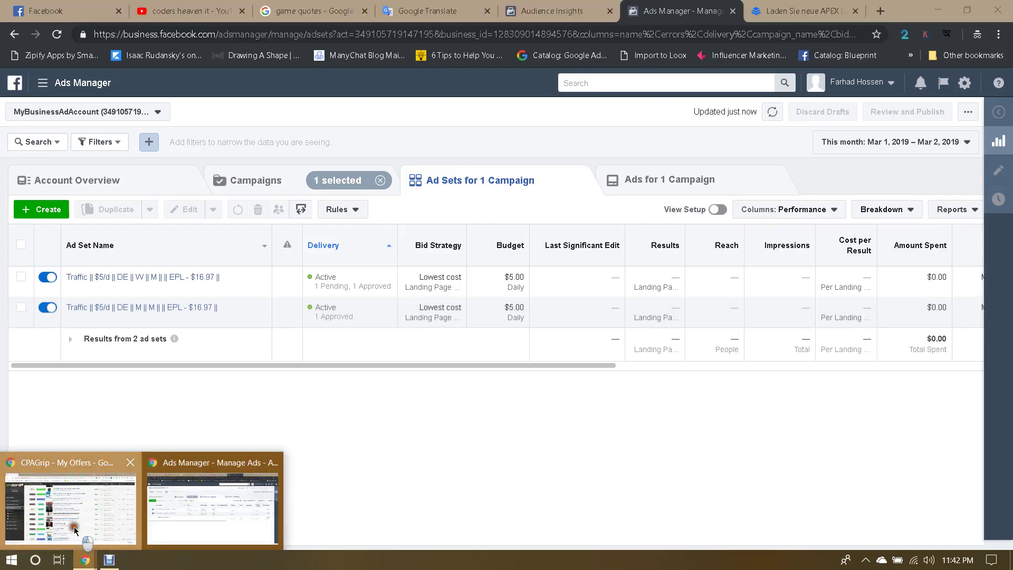
click(71, 528)
scroll(581, 336, up, 8)
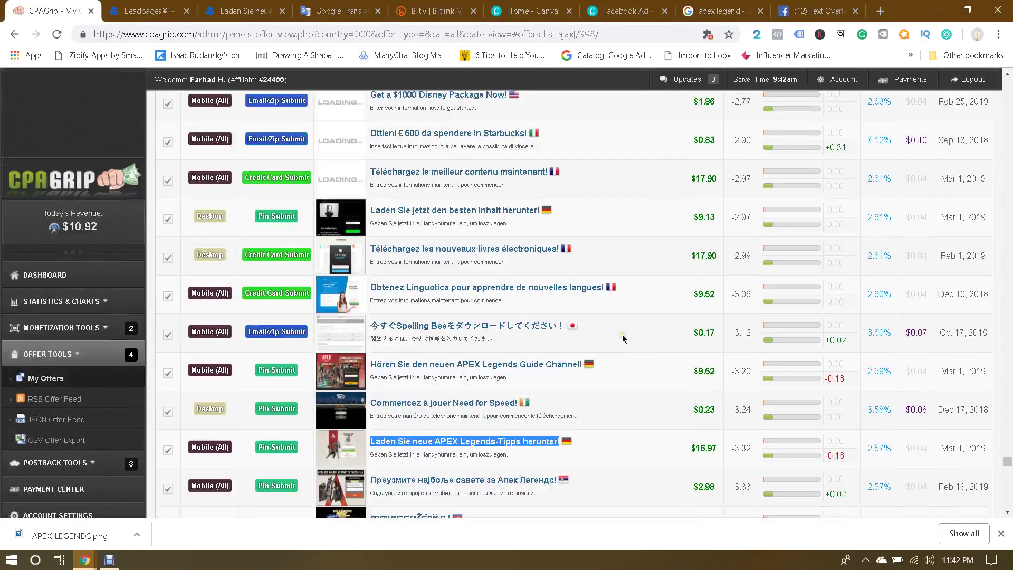
scroll(624, 340, up, 15)
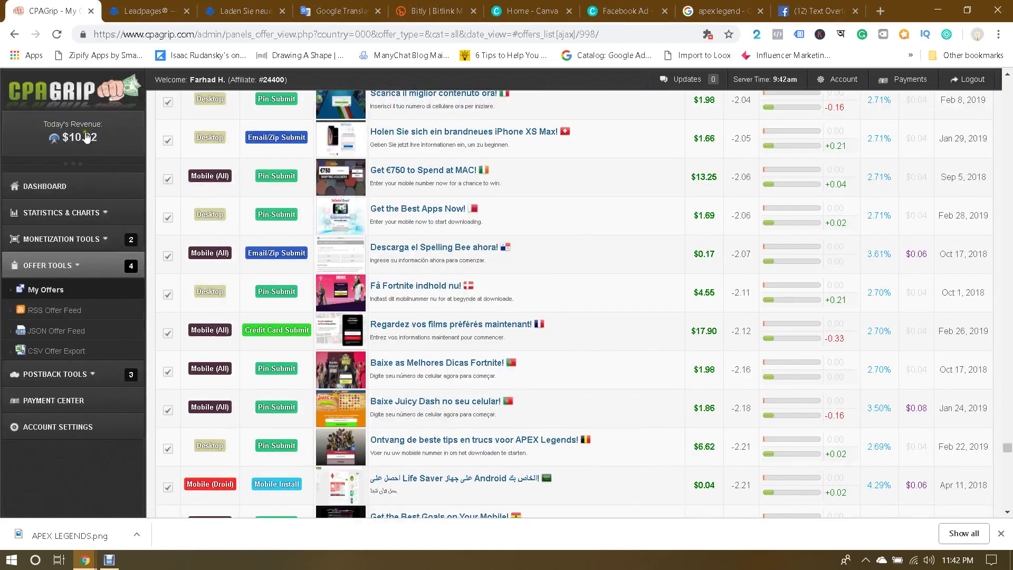
Step: Open the CPAGrip daily breakdown of today's revenue
click(85, 134)
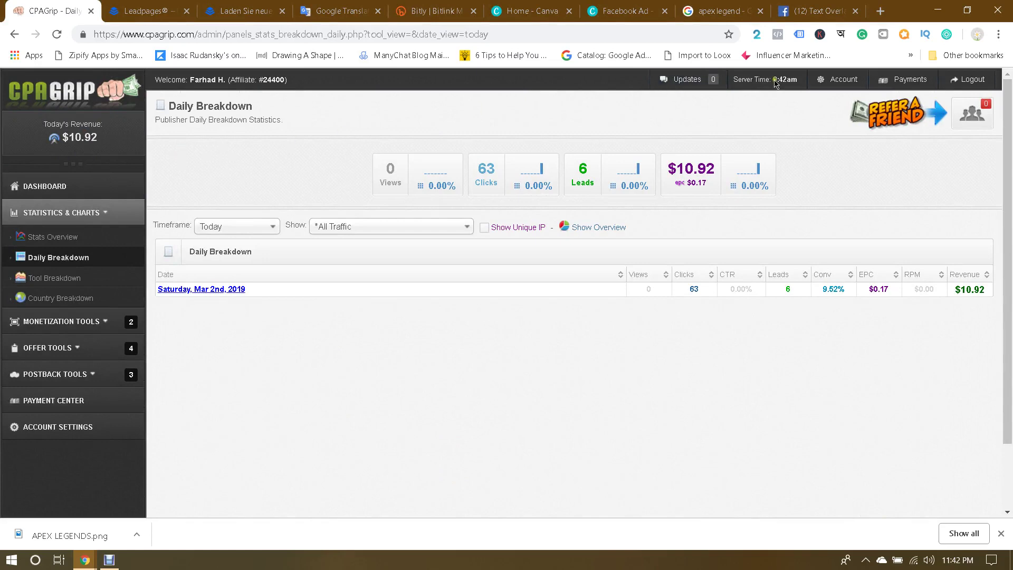
Step: Switch to YouTube in place of the Facebook image text check page and search for "coders heaven it"
click(819, 11)
click(659, 35)
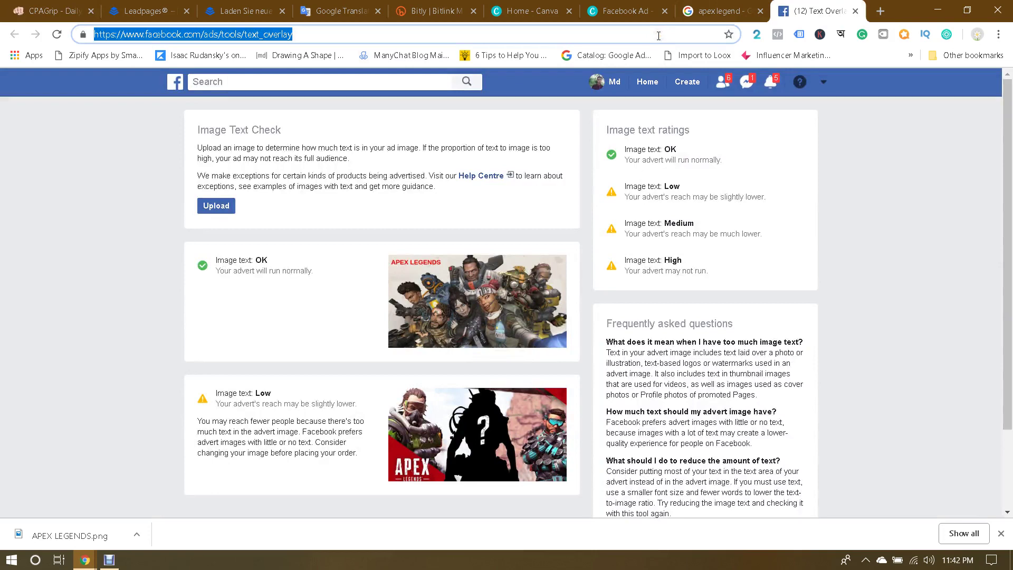
text(youtube.com)
key(Return)
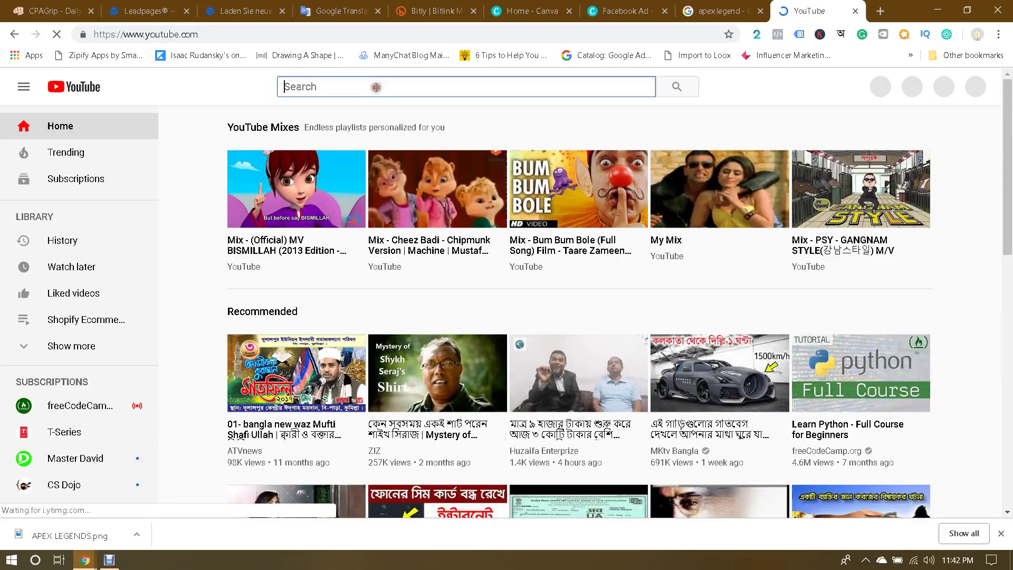
click(376, 87)
text(cod)
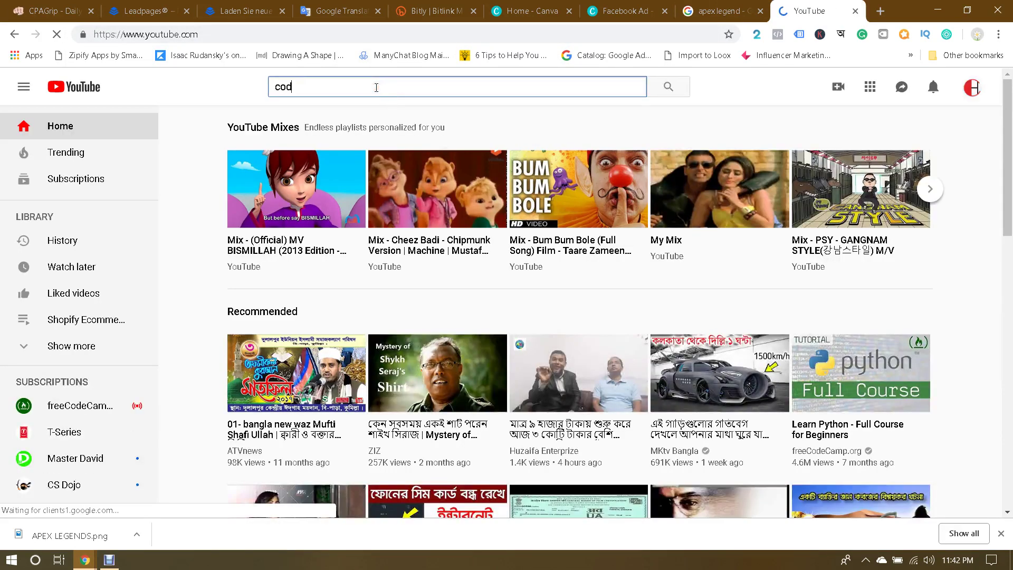
text(ers)
key(Down)
key(Down)
key(Return)
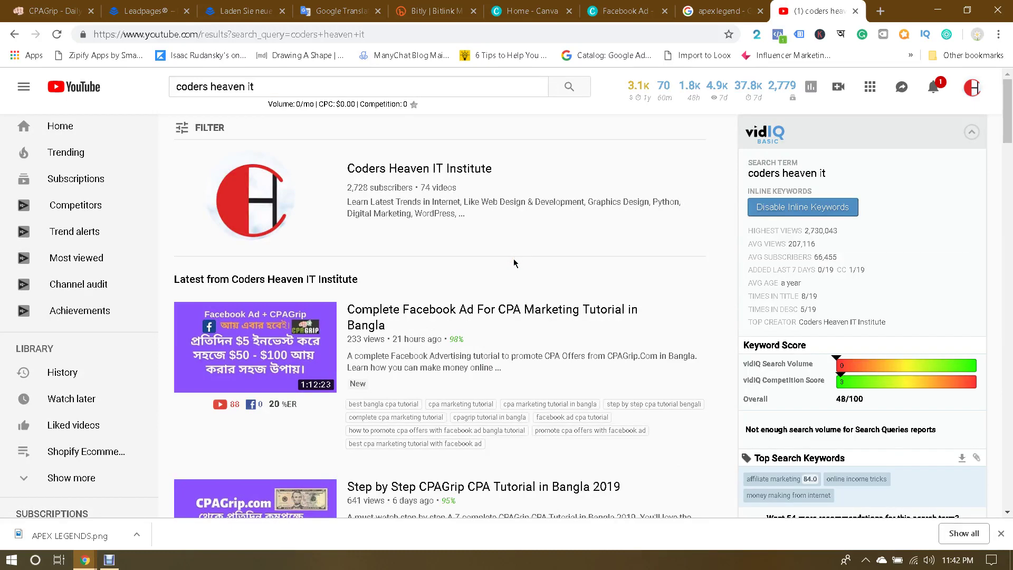
Step: Return to CPAGrip's Daily Breakdown and set its timeframe to 2 Days
click(58, 11)
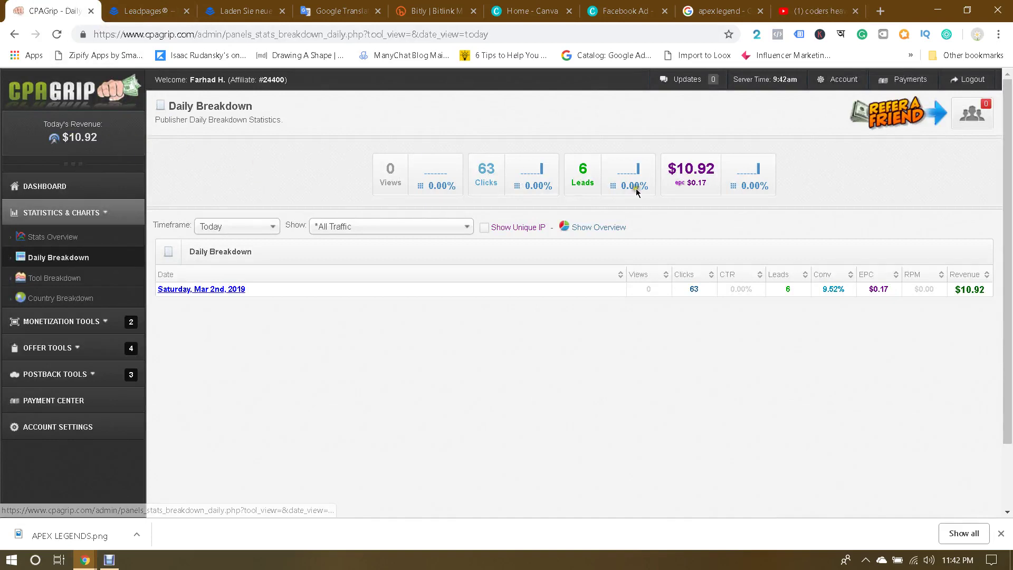
click(236, 226)
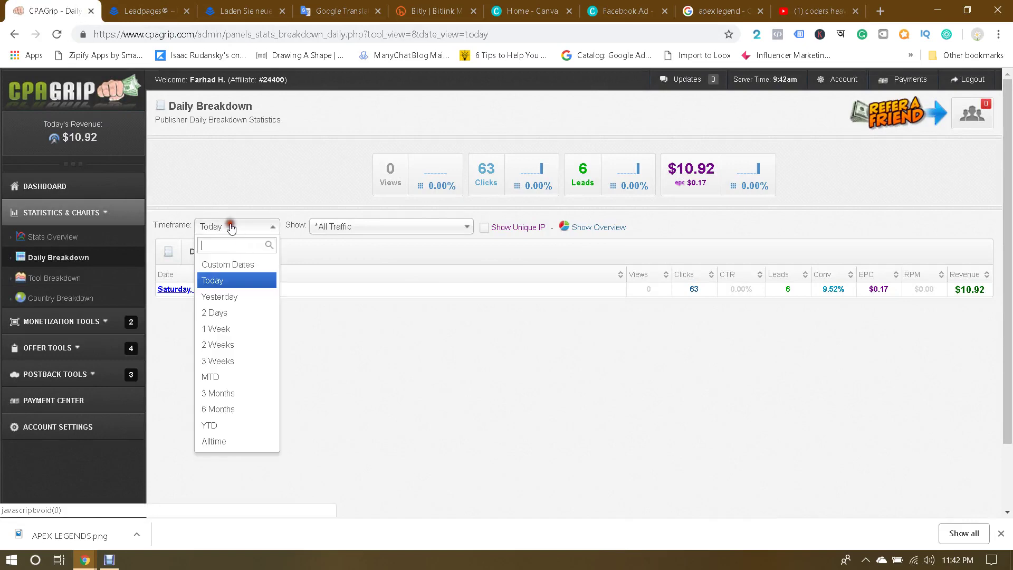
click(217, 315)
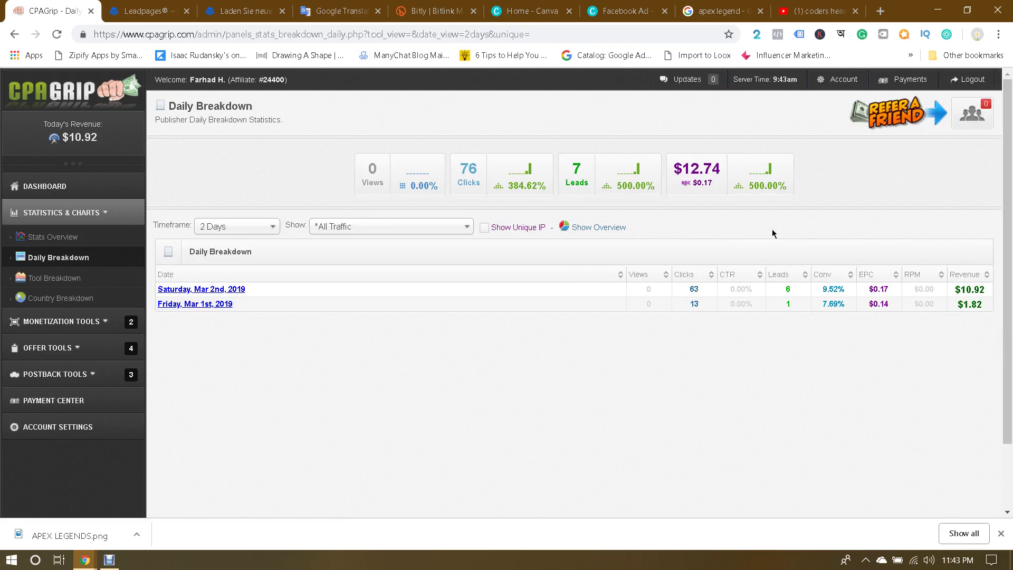
Step: View the published APEX Legends landing page and its Leadpages editor, dismiss the downloads bar, and return to the Leadpages page list
click(236, 16)
click(154, 8)
click(213, 7)
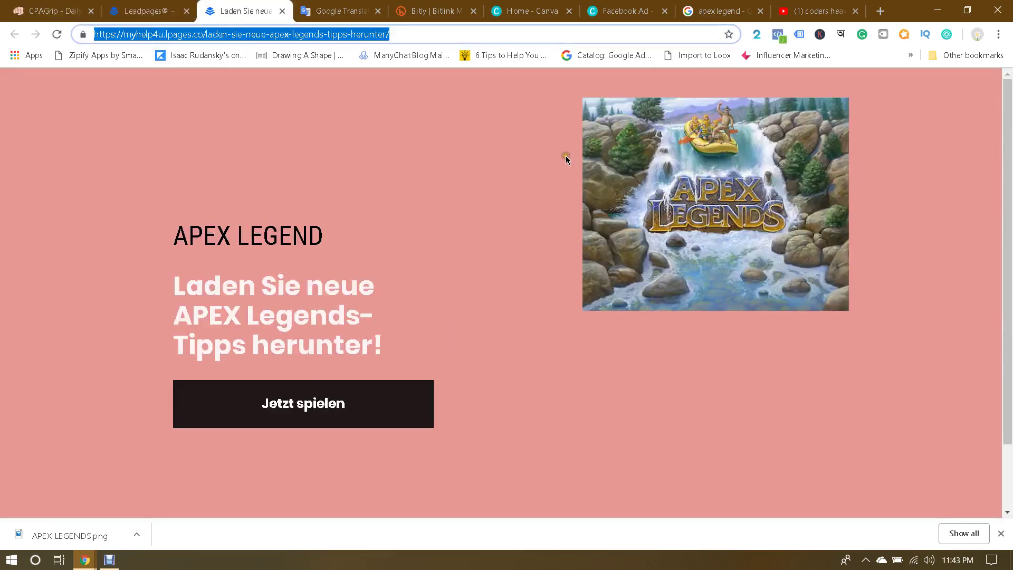
click(145, 11)
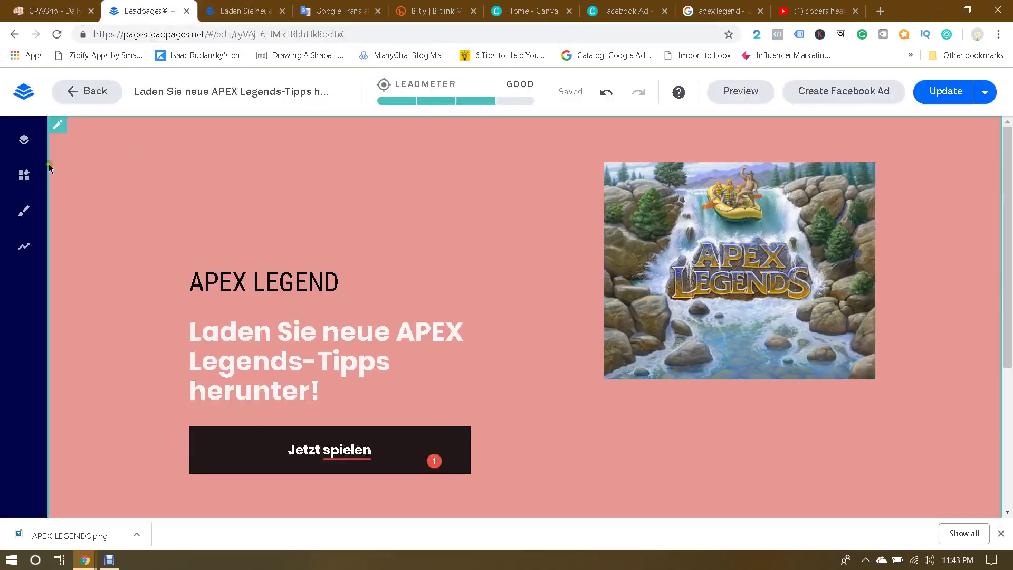
click(1003, 534)
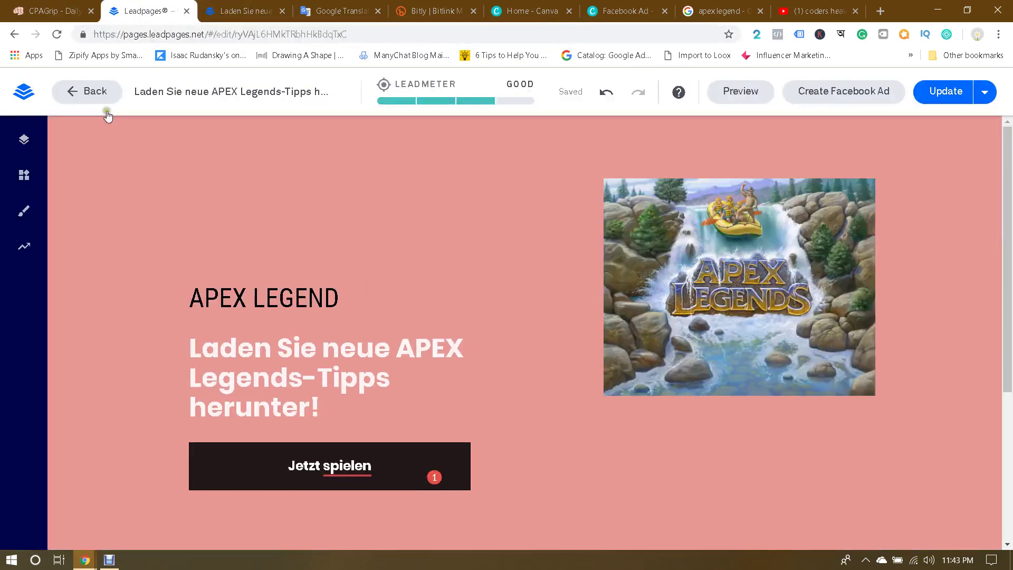
click(25, 94)
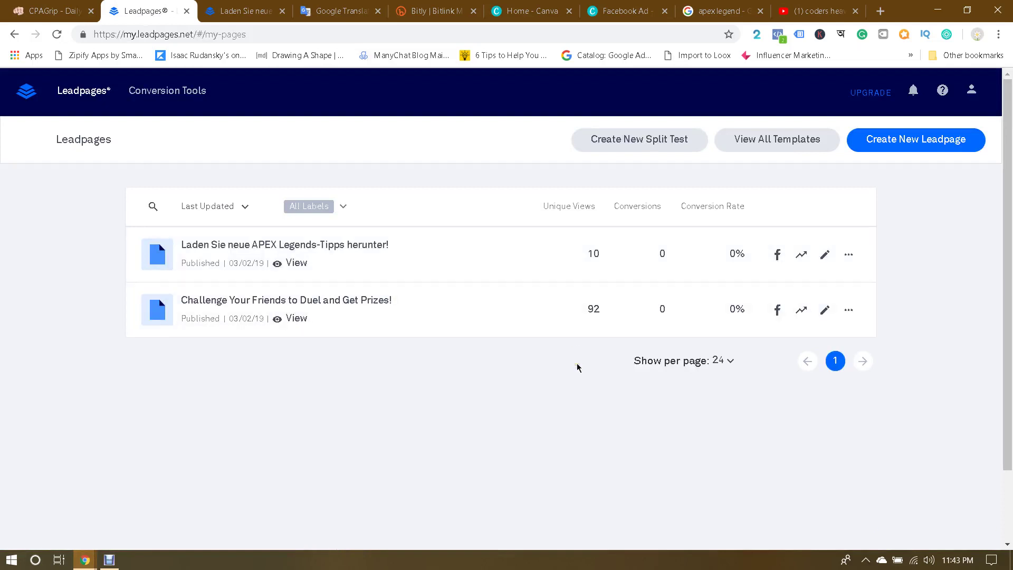
Step: Open the Facebook home page in a new browser tab
click(880, 11)
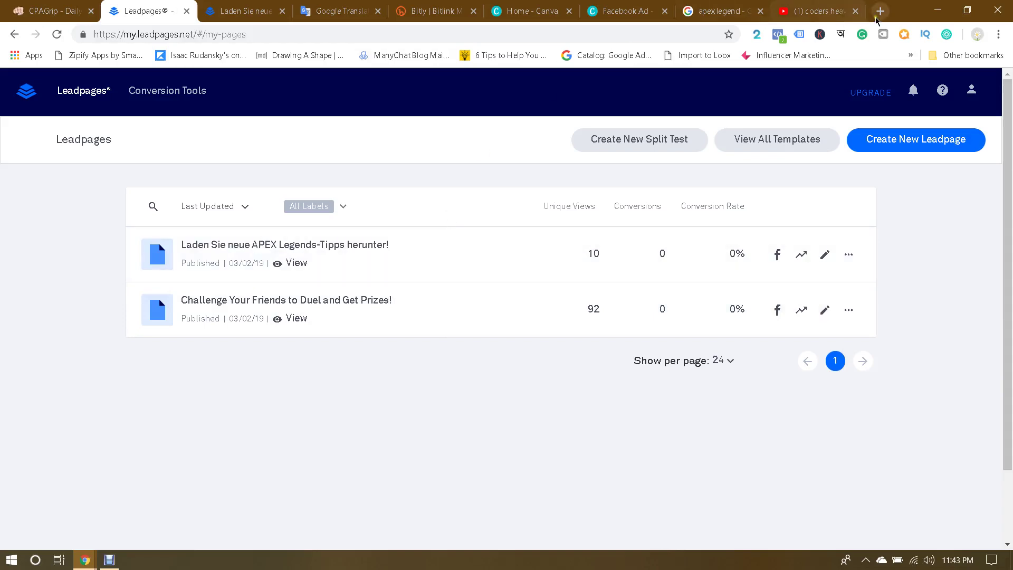
text(fa)
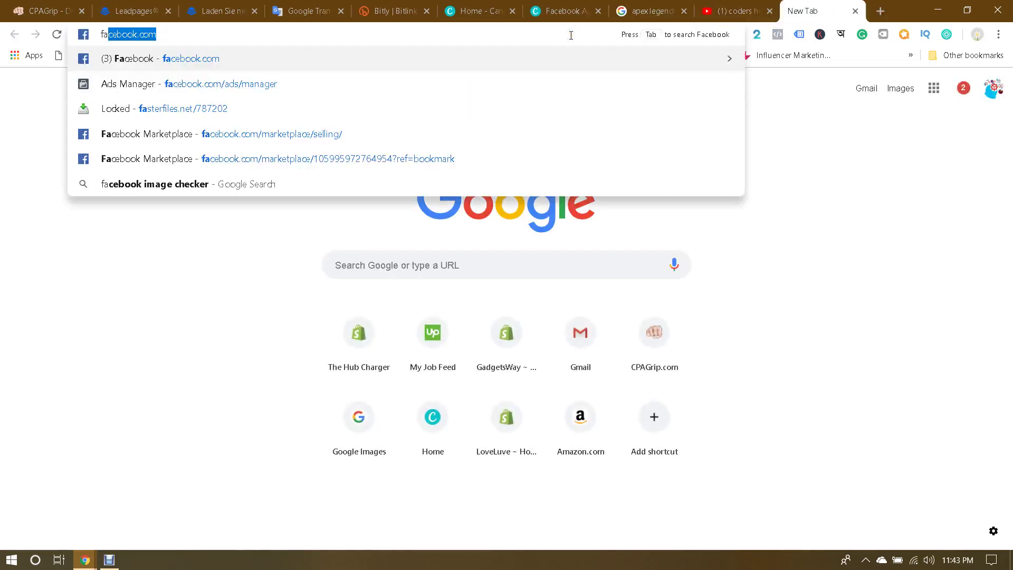
key(Return)
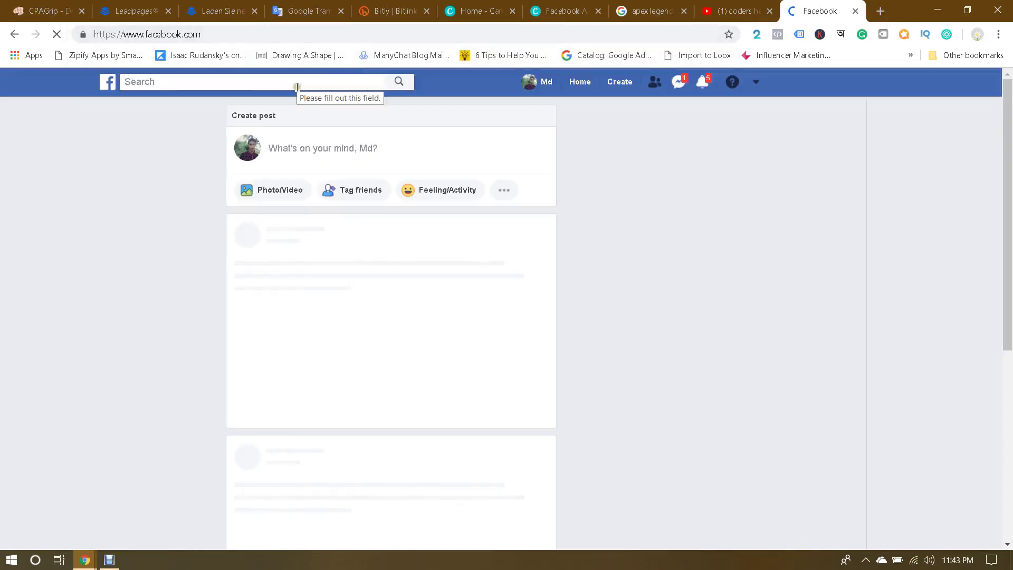